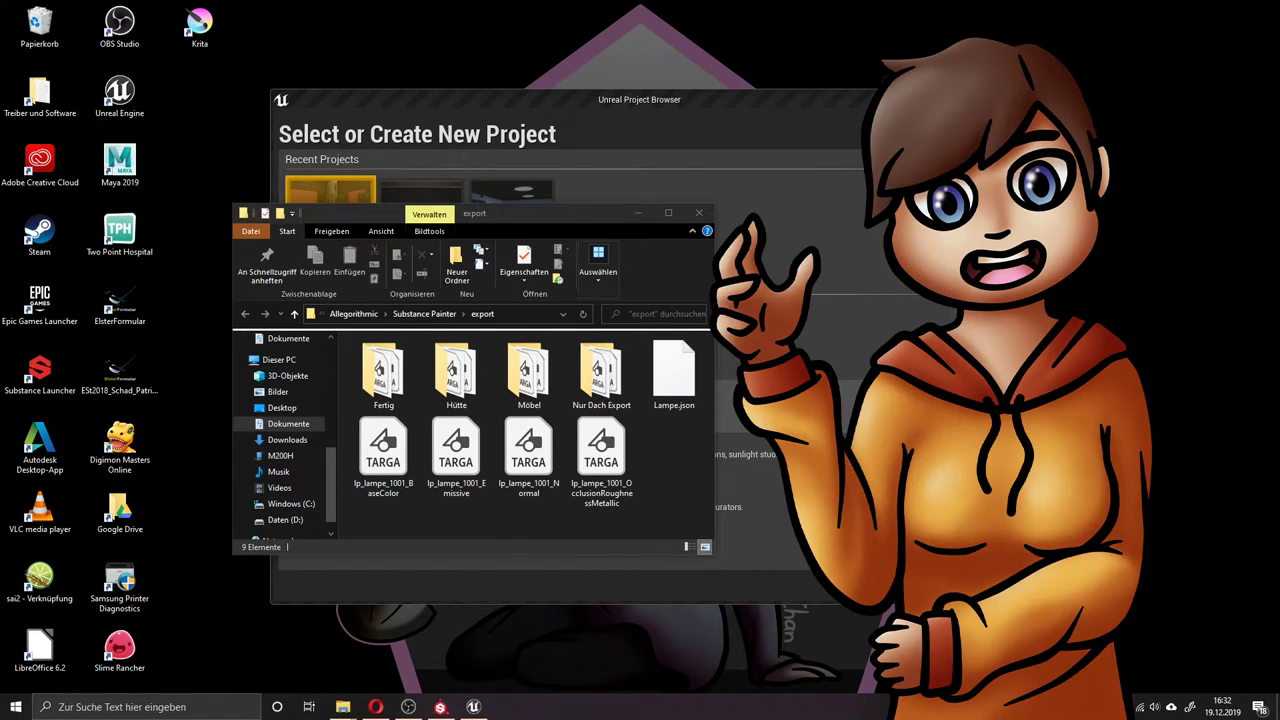
# Bring the Unreal Project Browser window in front of File Explorer.
pyautogui.click(751, 386)
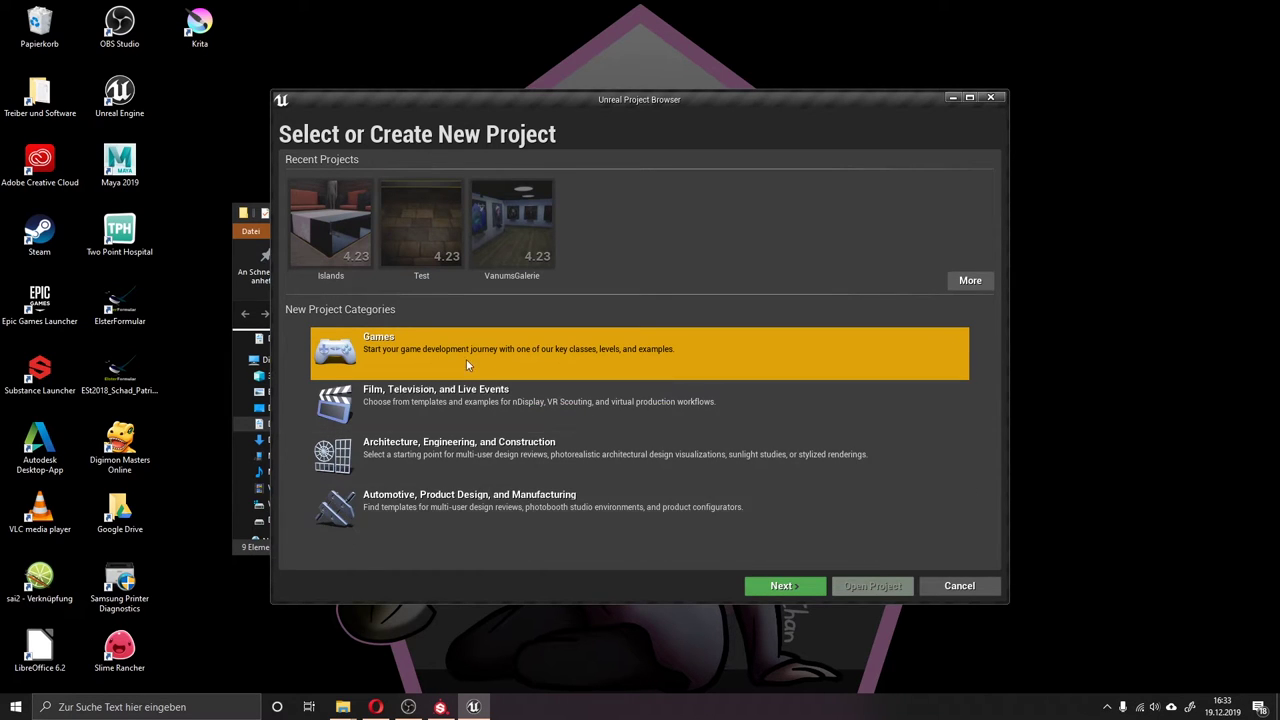
# Advance to the Select Template page, keeping the Blank template selected.
pyautogui.click(808, 586)
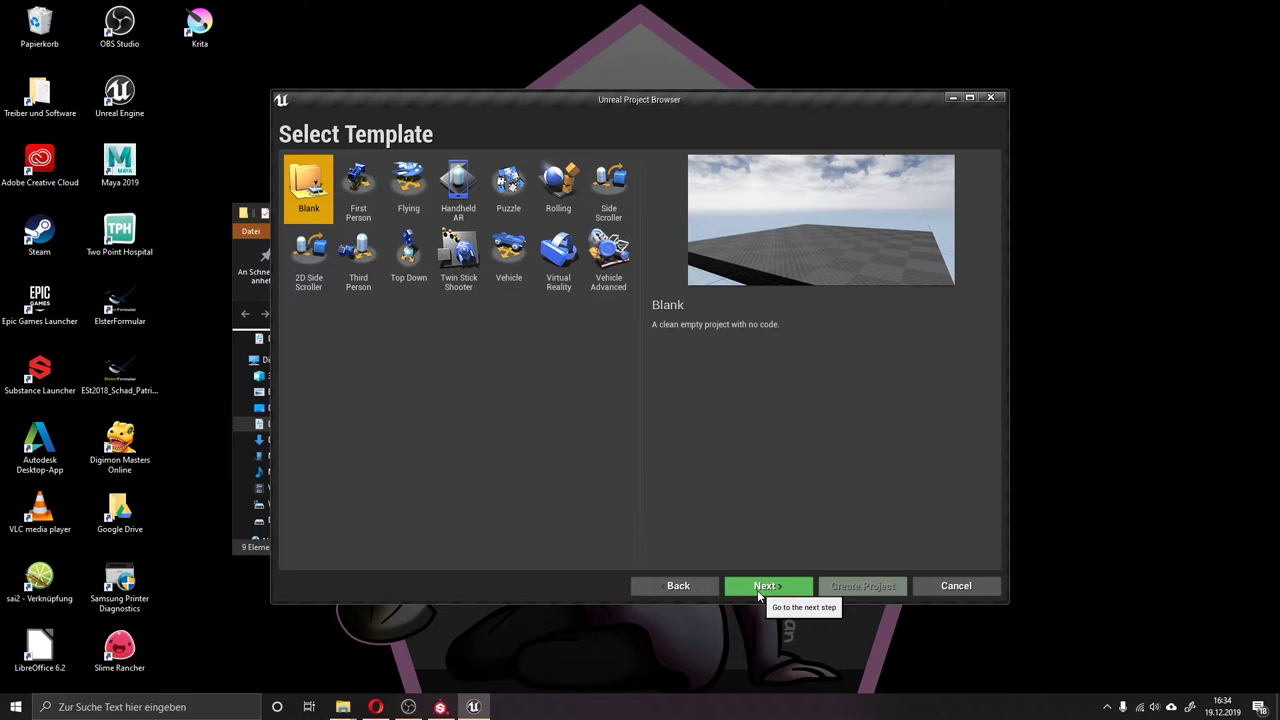
# Enable raytracing and keep Desktop / Console as the target platform.
pyautogui.click(757, 589)
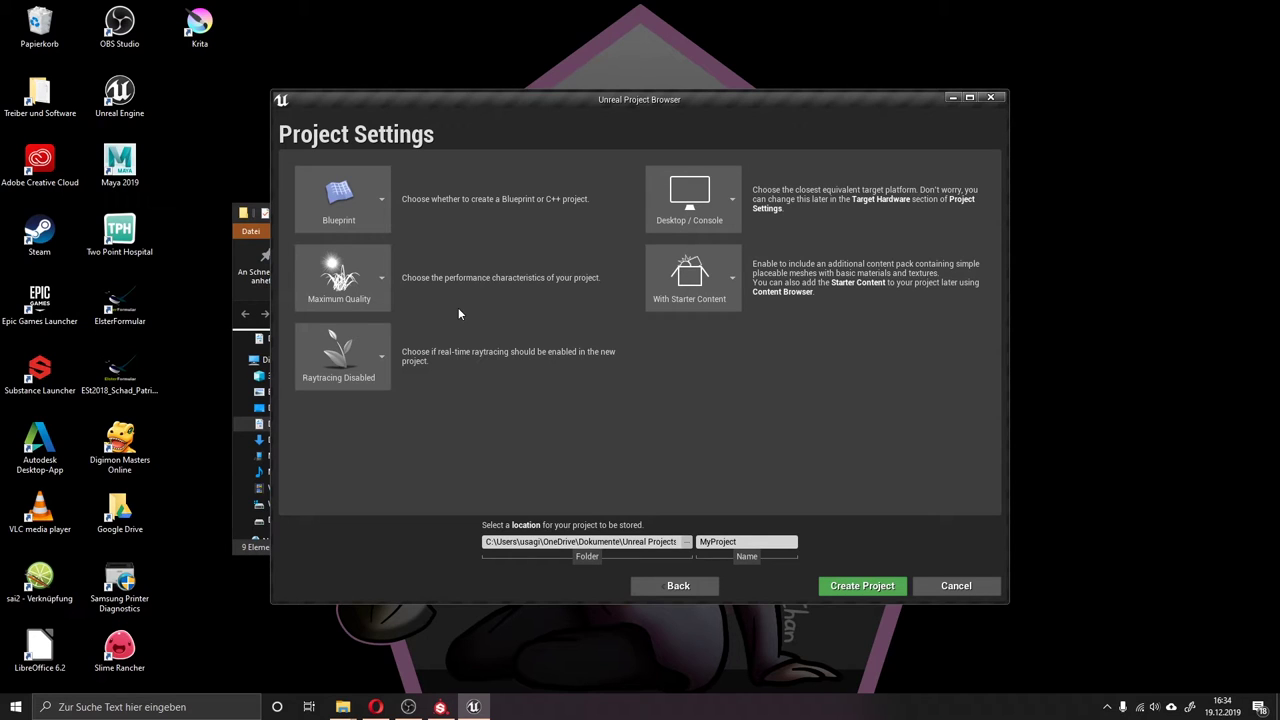
pyautogui.click(347, 382)
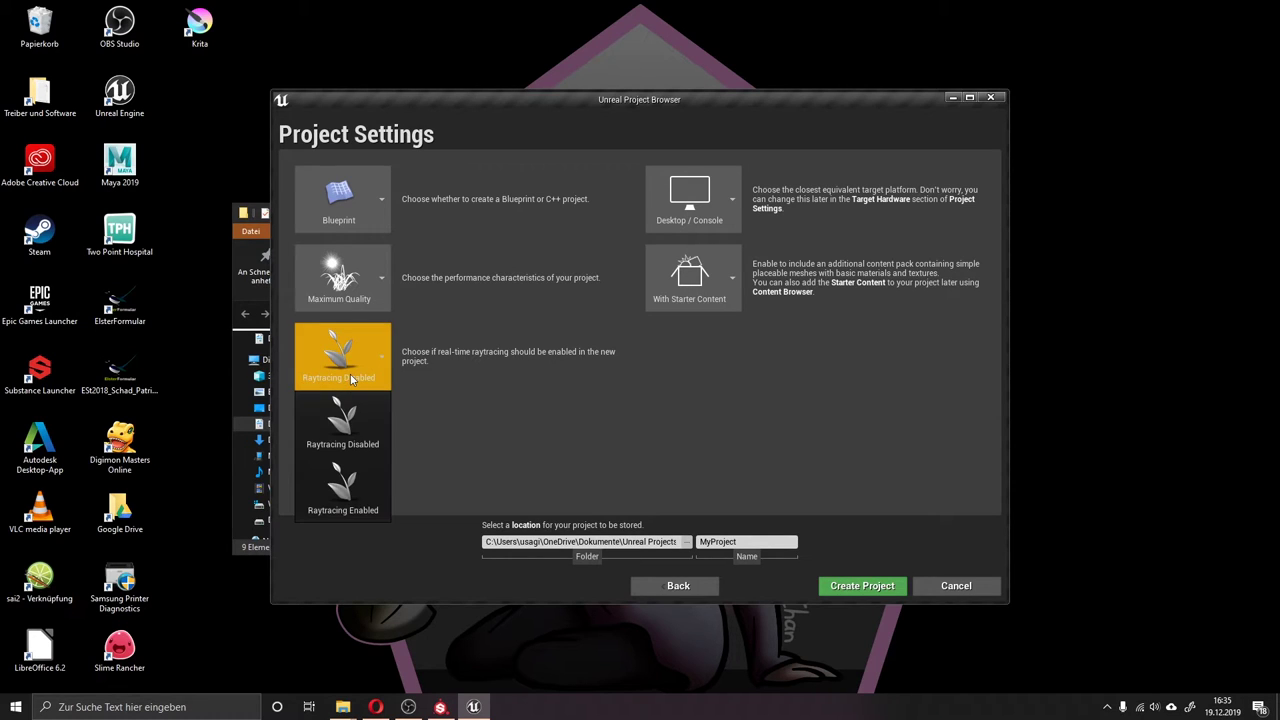
pyautogui.click(326, 510)
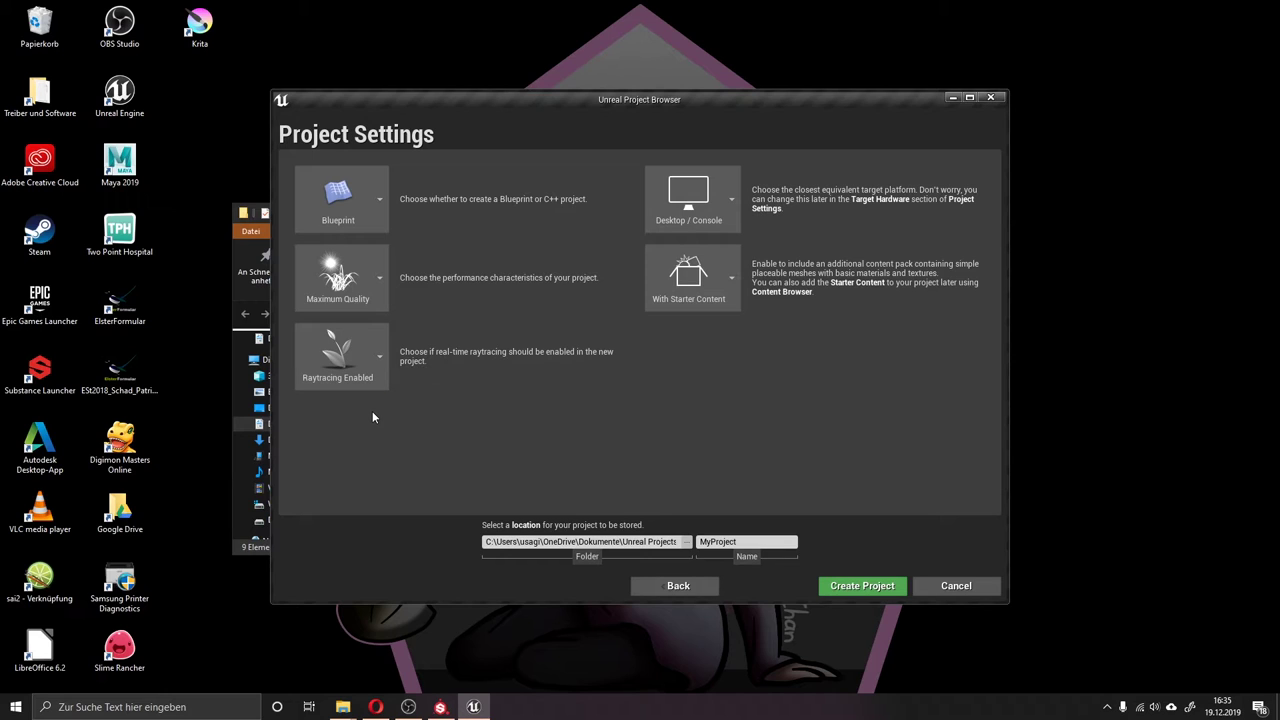
pyautogui.click(727, 213)
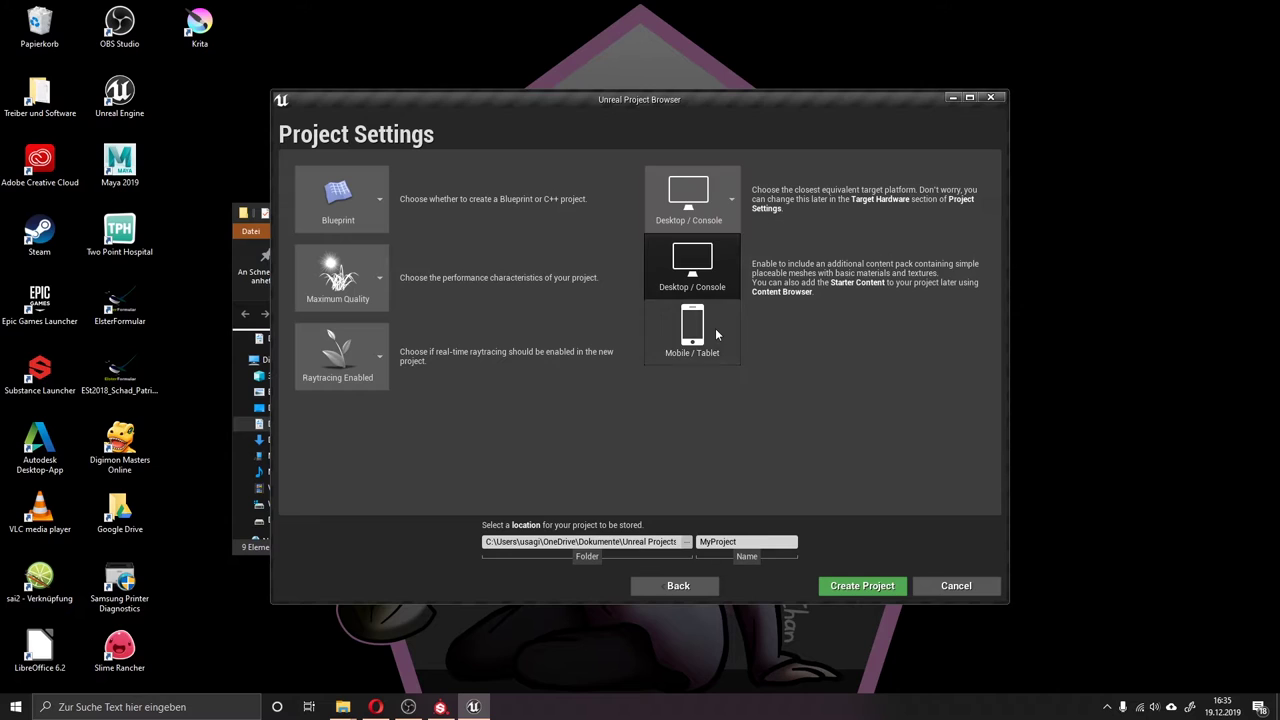
pyautogui.click(708, 268)
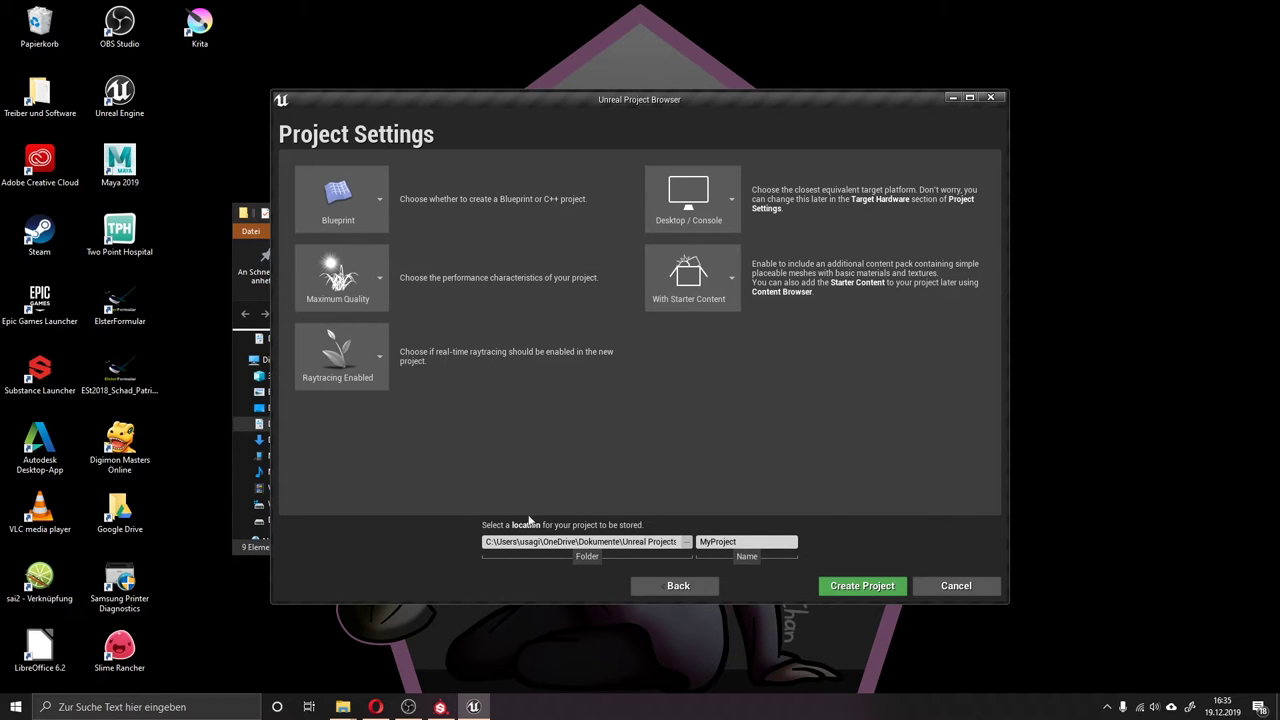
# Replace the default project name with 'Testgelände'.
pyautogui.click(780, 541)
pyautogui.doubleClick(745, 542)
pyautogui.write('Tes')
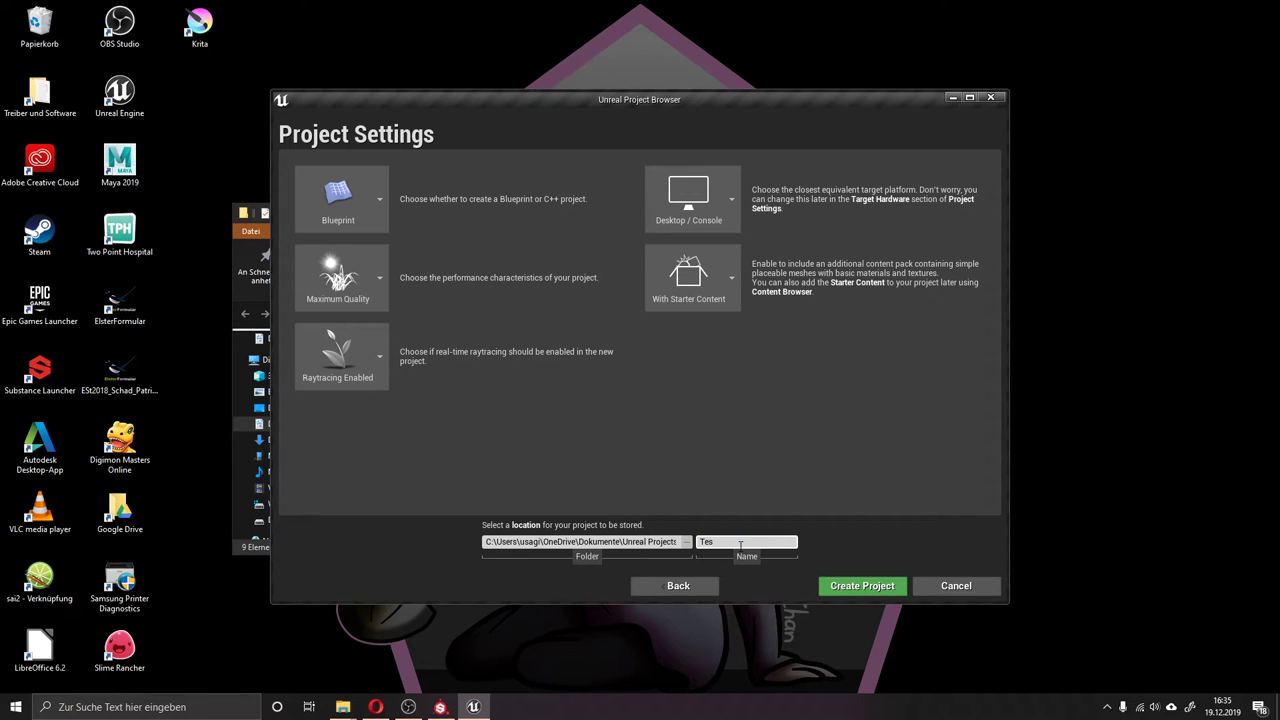
pyautogui.write('t')
pyautogui.write('geländ')
pyautogui.write('e')
# Create the Testgelände project, then browse the Lights, Visual Effects, Geometry, Volumes and All Classes actors.
pyautogui.click(858, 588)
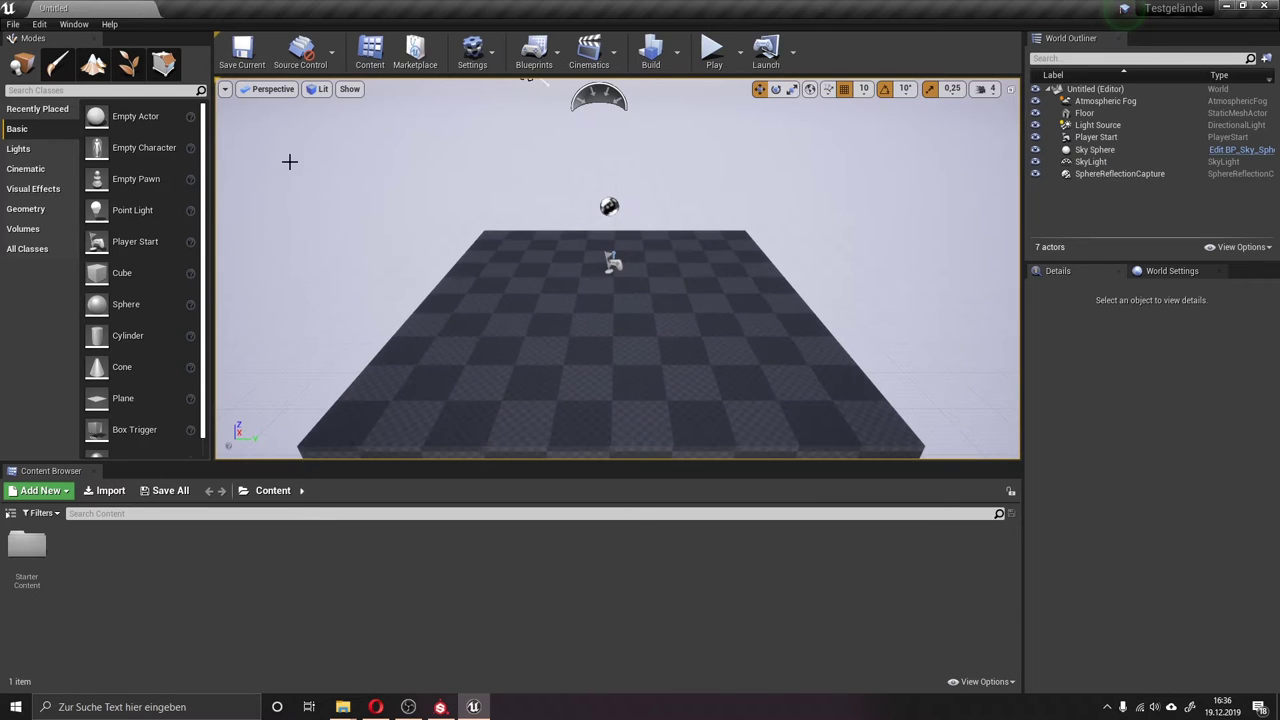
pyautogui.scroll(-1, 125, 160)
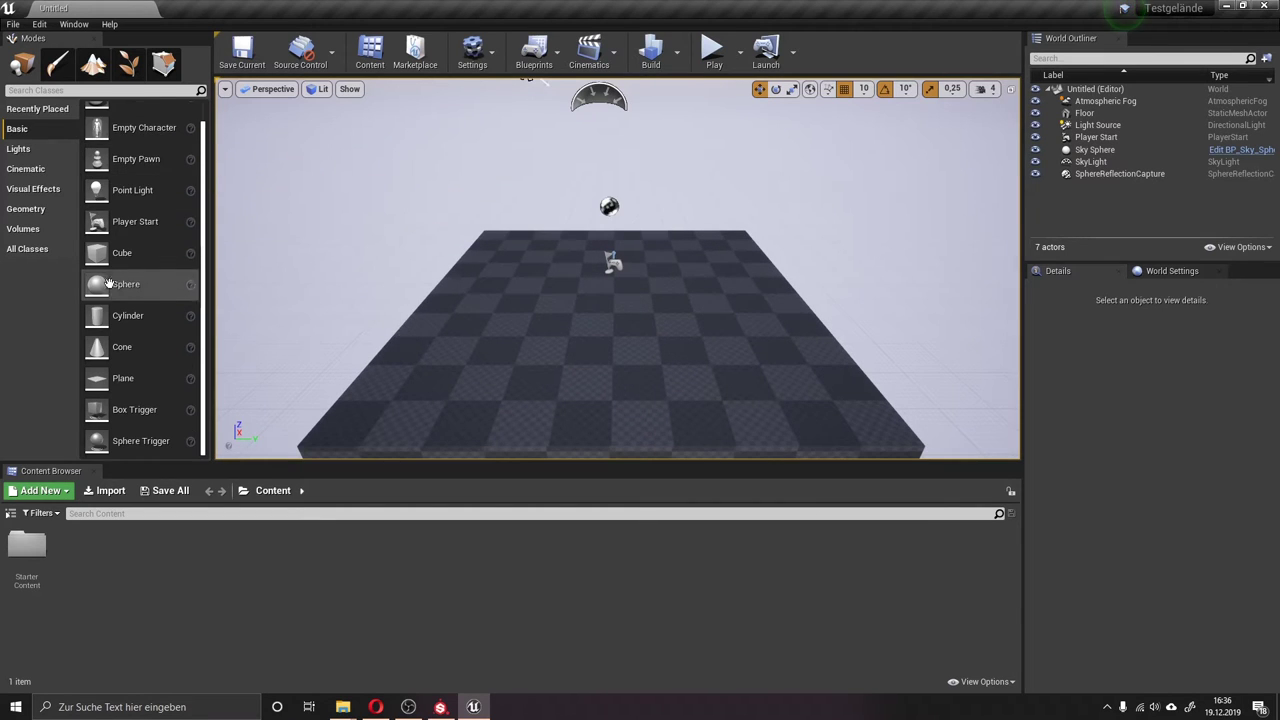
pyautogui.click(18, 148)
pyautogui.click(33, 188)
pyautogui.click(26, 209)
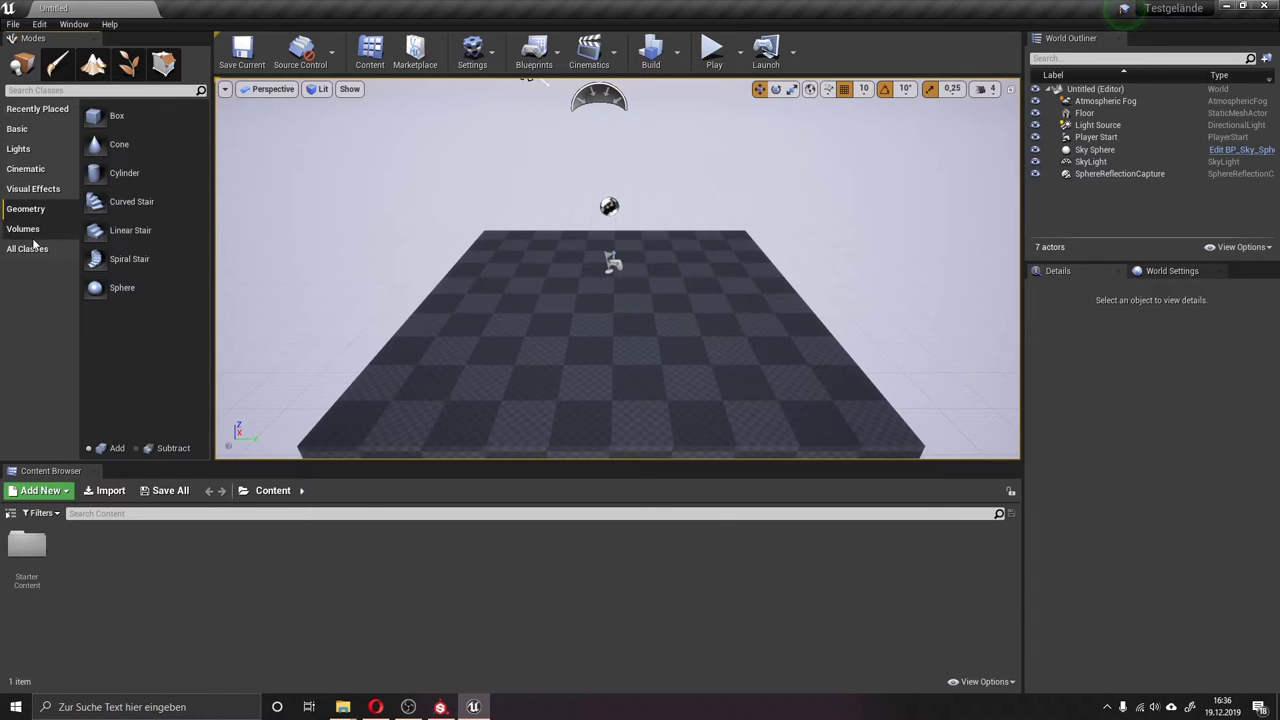
pyautogui.click(23, 228)
pyautogui.click(27, 248)
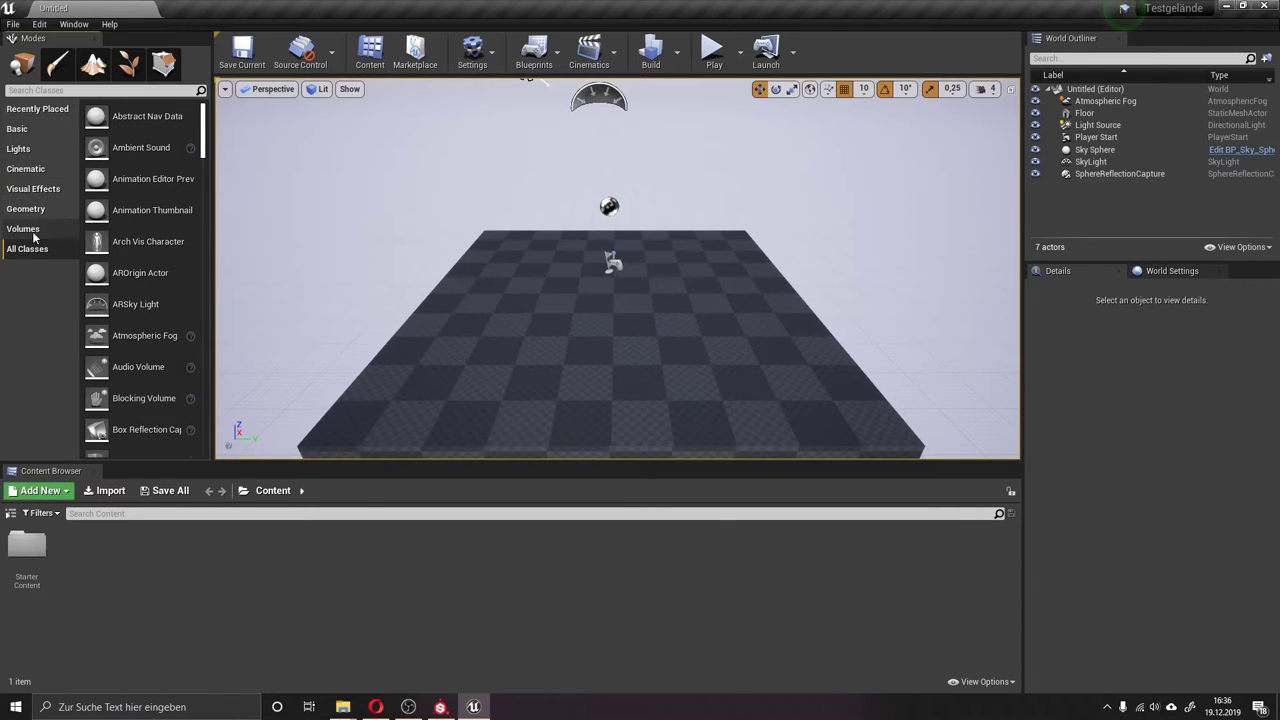
# Browse back through the Modes actor categories, ending on Basic.
pyautogui.click(23, 228)
pyautogui.click(30, 210)
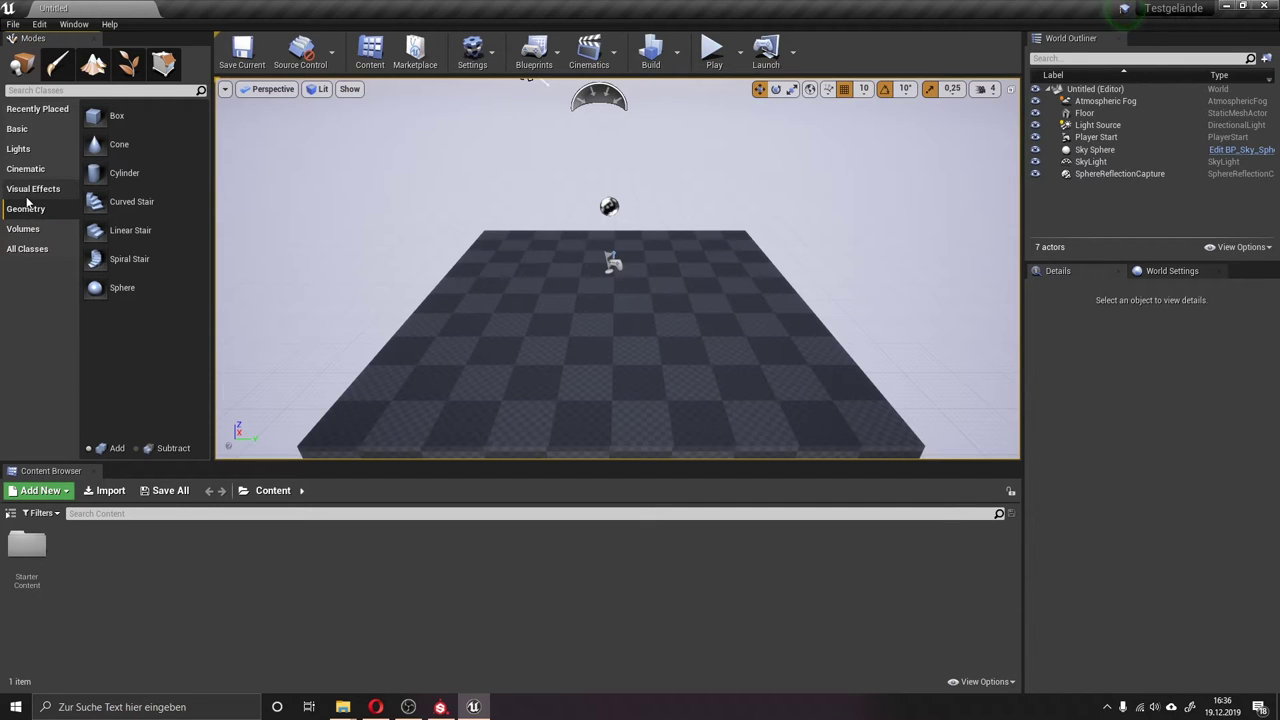
pyautogui.click(30, 189)
pyautogui.click(25, 169)
pyautogui.click(19, 149)
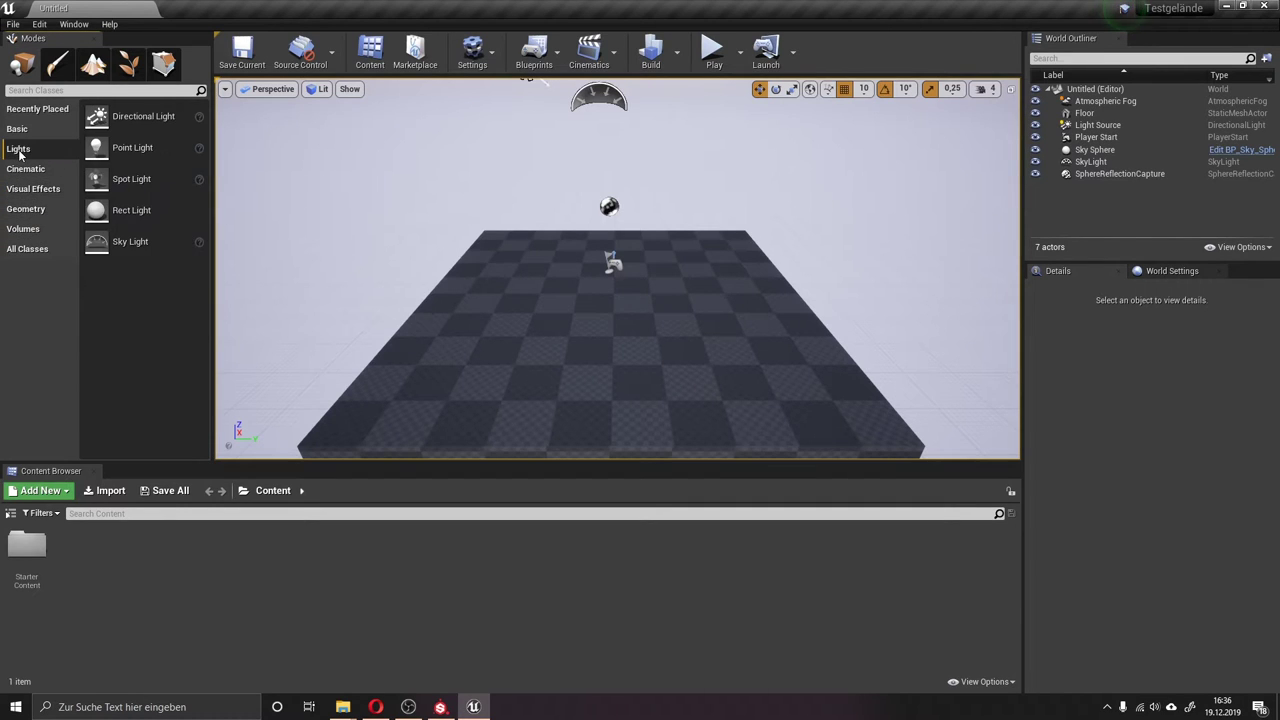
pyautogui.click(18, 129)
pyautogui.click(30, 109)
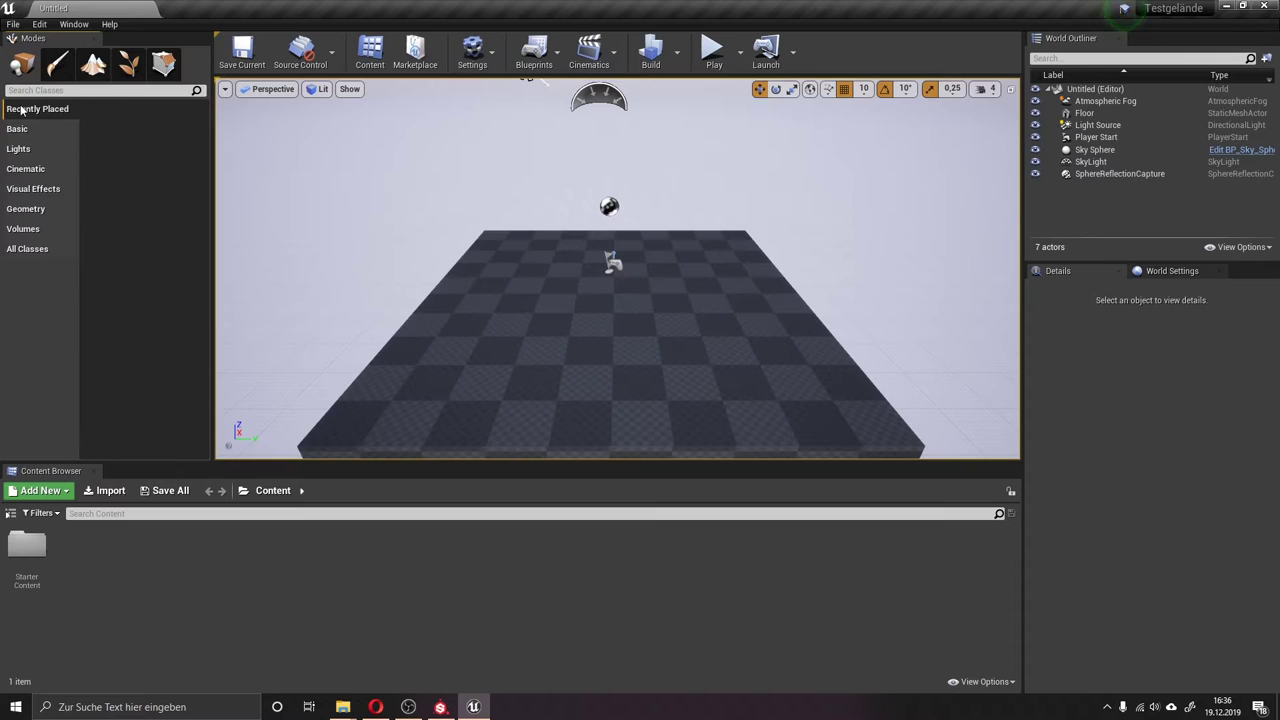
pyautogui.click(22, 129)
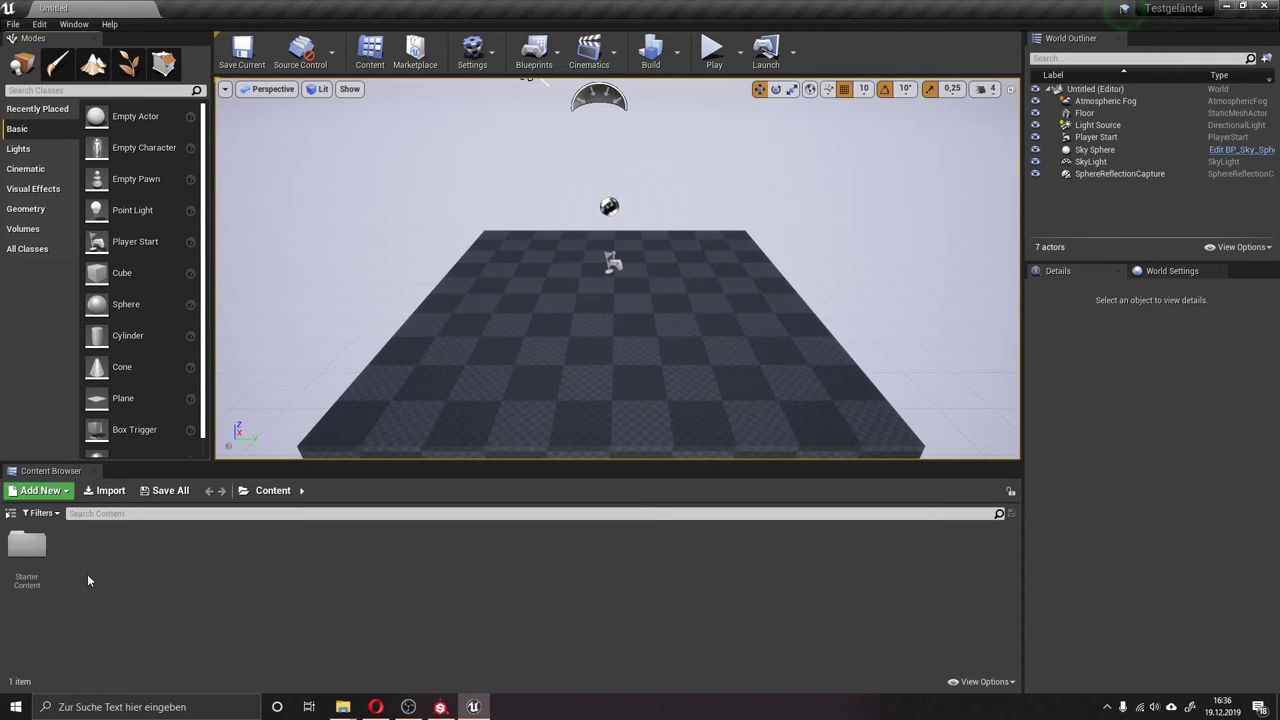
# Open StarterContent, show the folder tree and peek into the Audio folder.
pyautogui.doubleClick(28, 550)
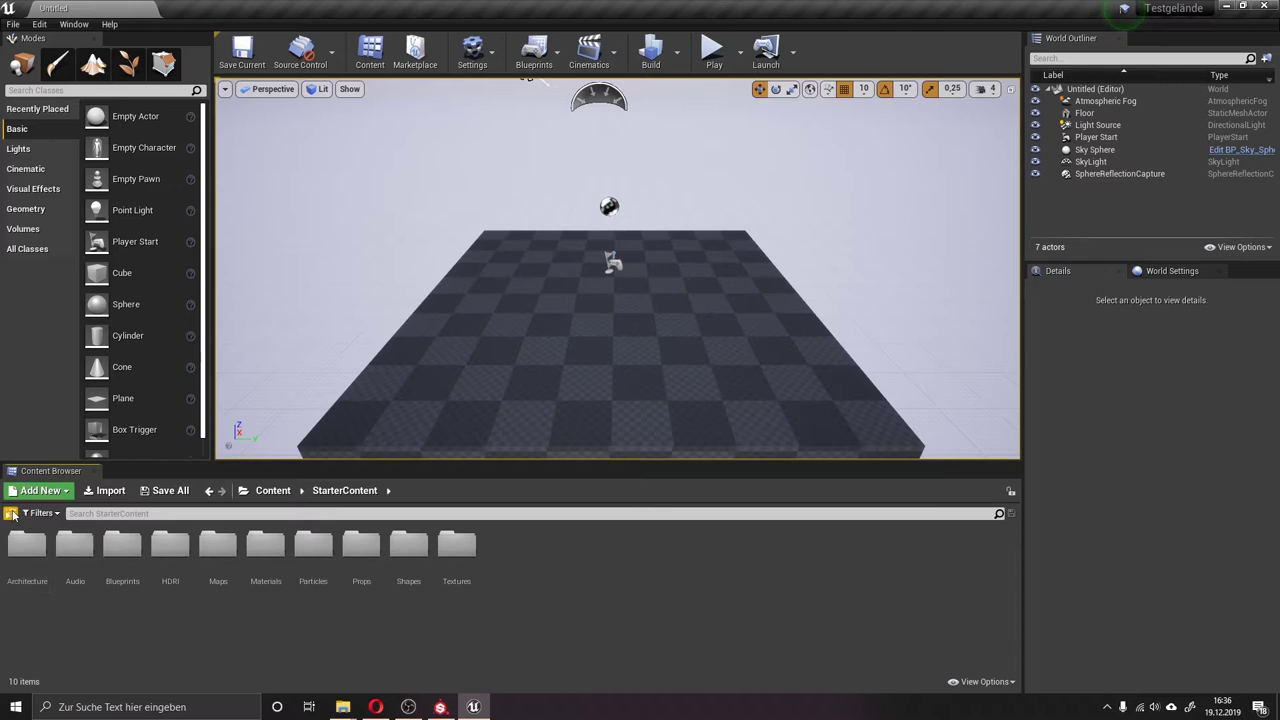
pyautogui.click(10, 513)
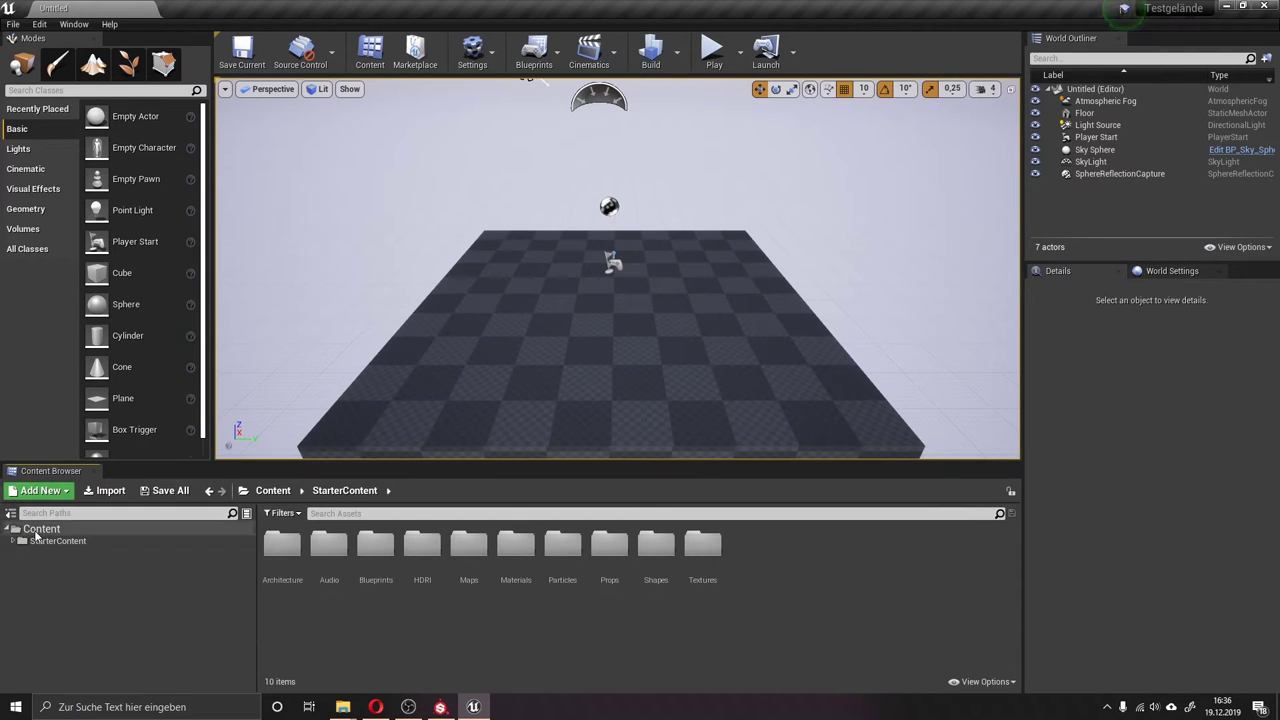
pyautogui.click(50, 541)
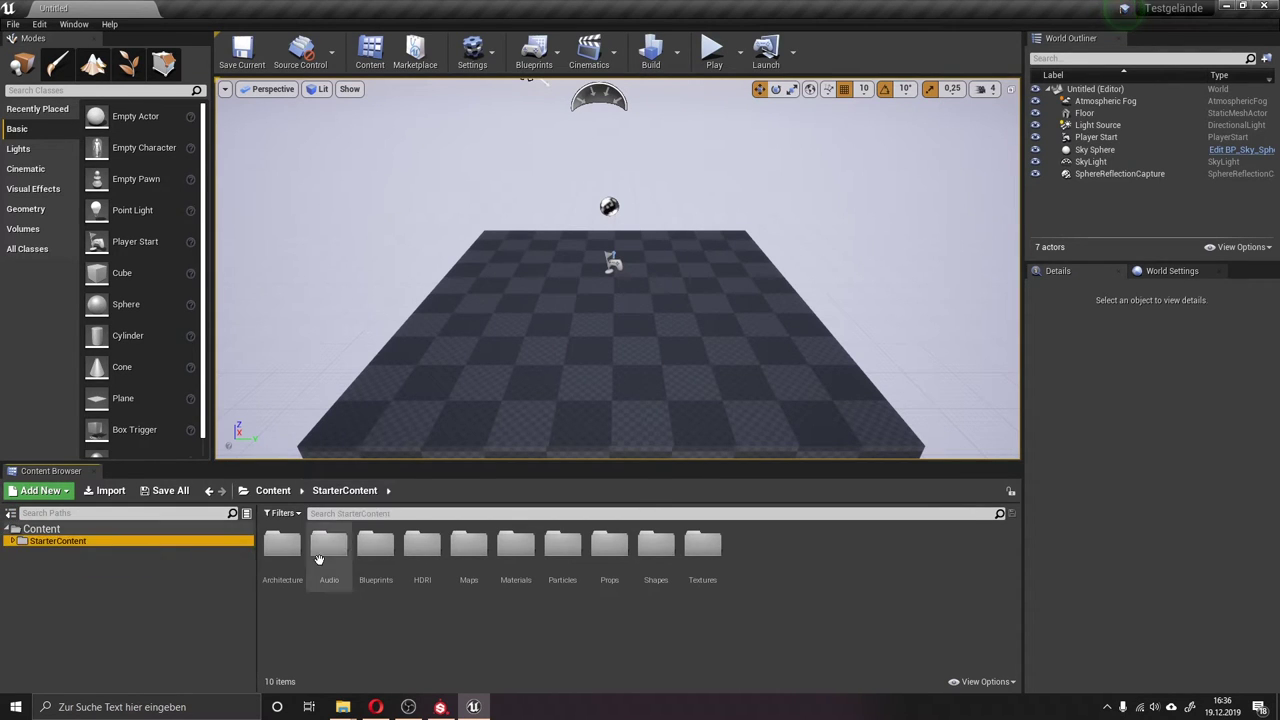
pyautogui.doubleClick(327, 544)
pyautogui.click(45, 541)
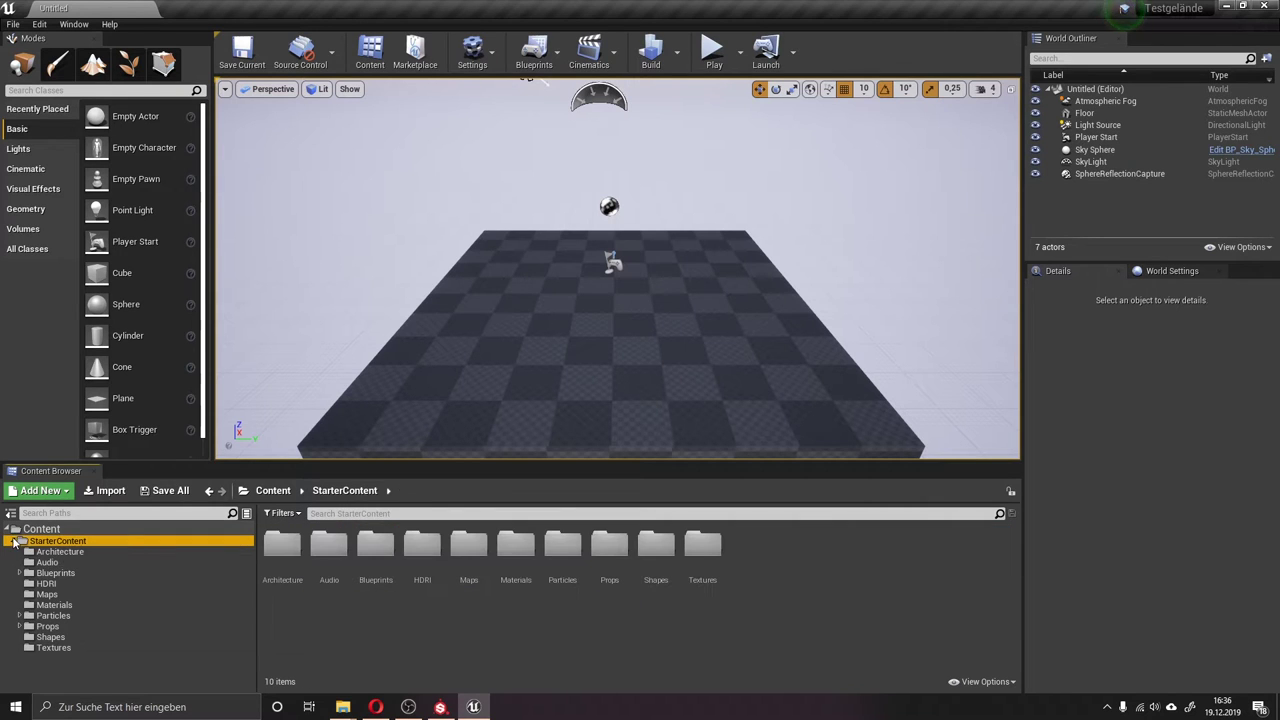
pyautogui.click(16, 541)
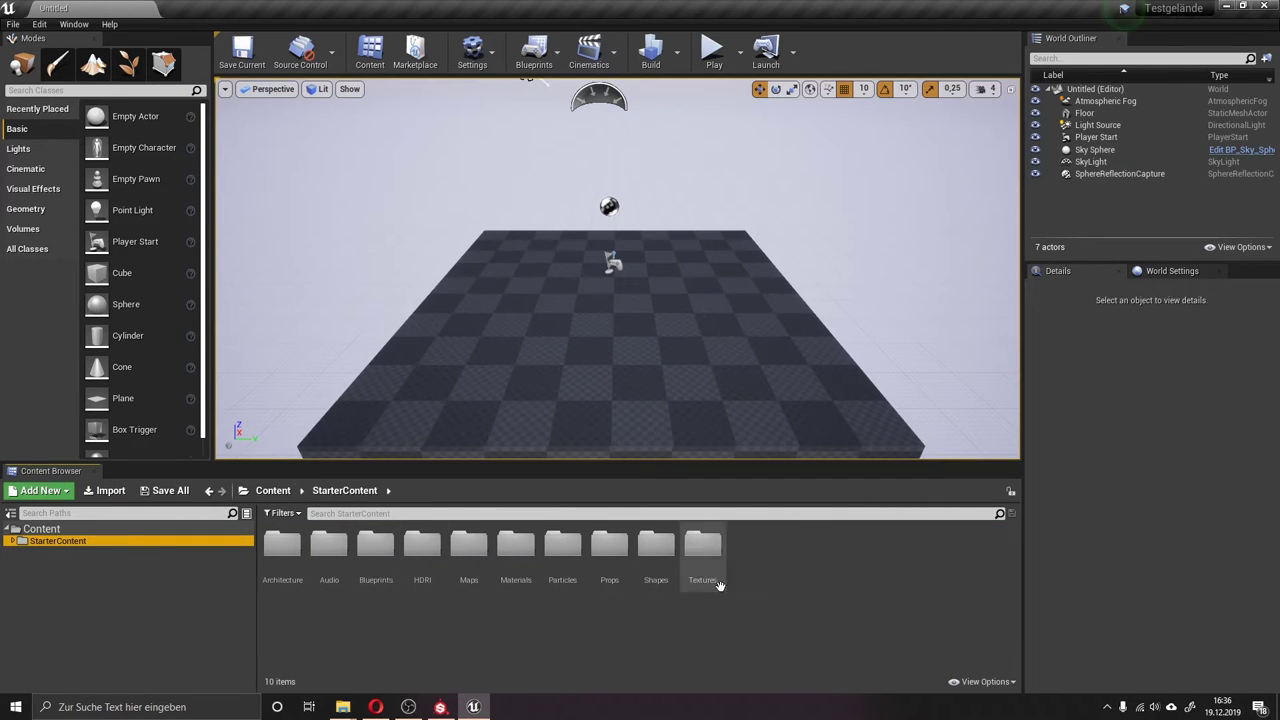
# Place SM_Rock from Props into the level, delete it, and return to Content.
pyautogui.doubleClick(609, 545)
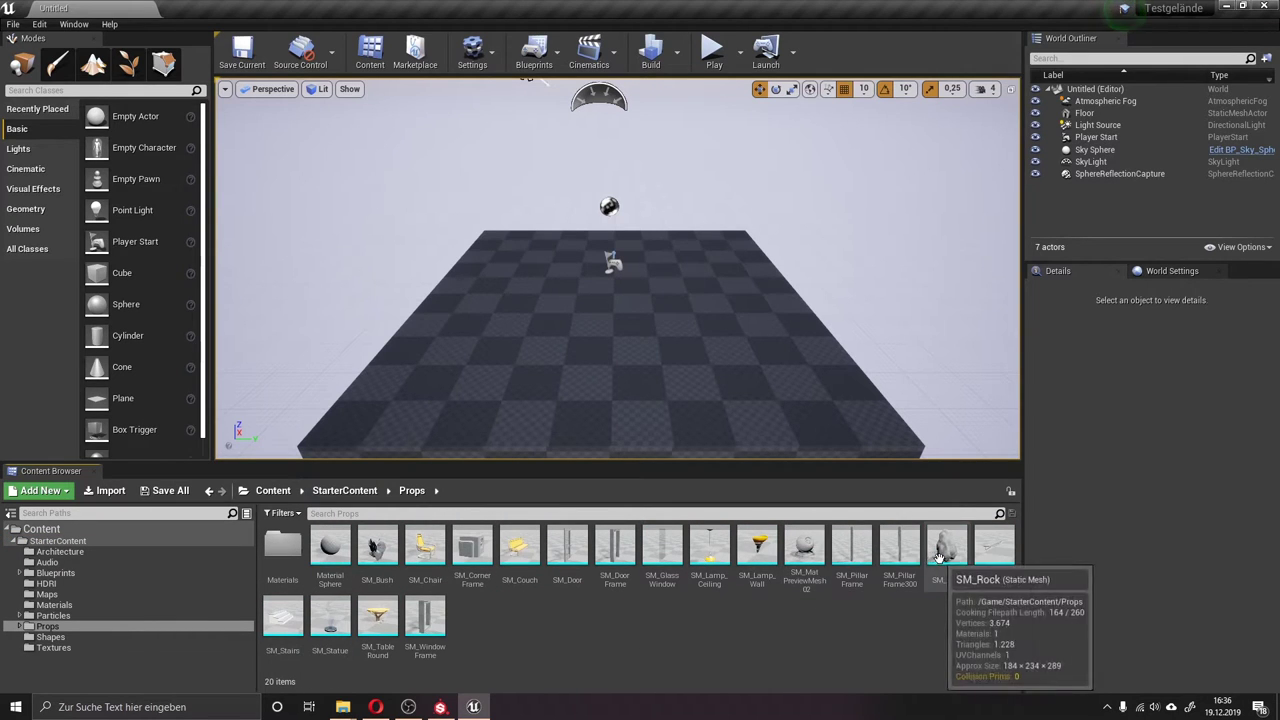
pyautogui.moveTo(946, 548); pyautogui.dragTo(665, 295)
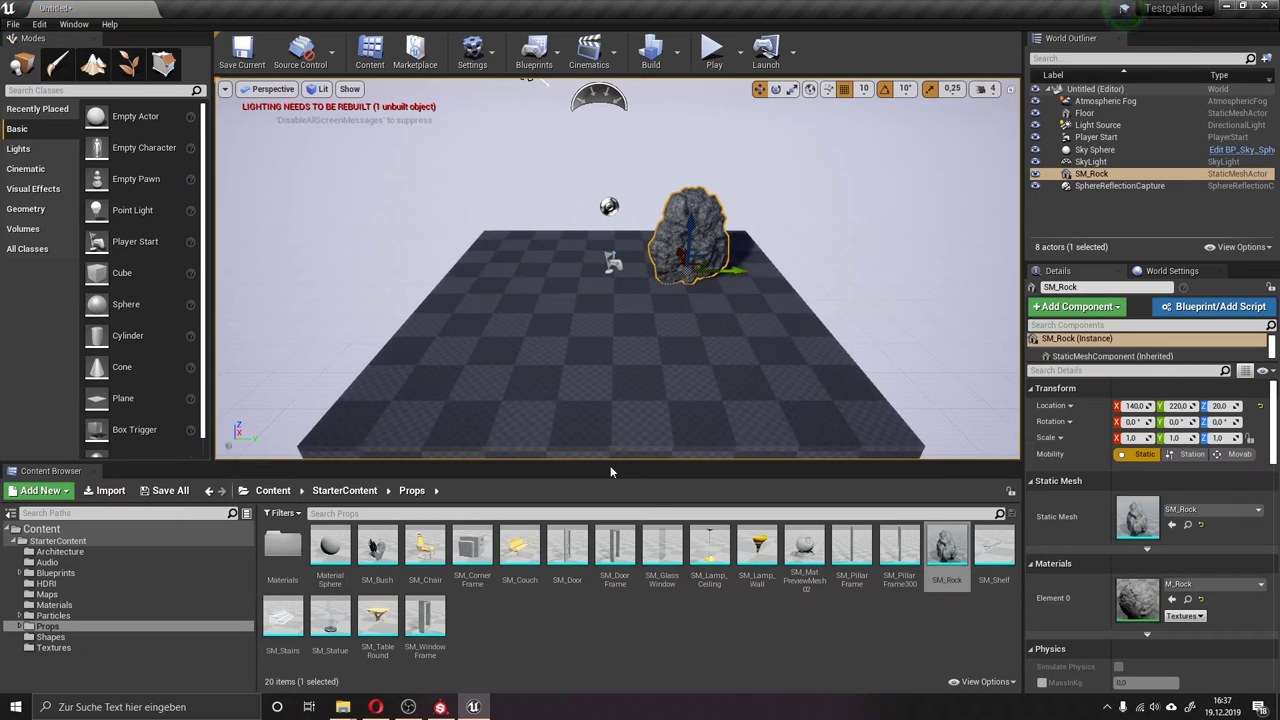
pyautogui.press('Delete')
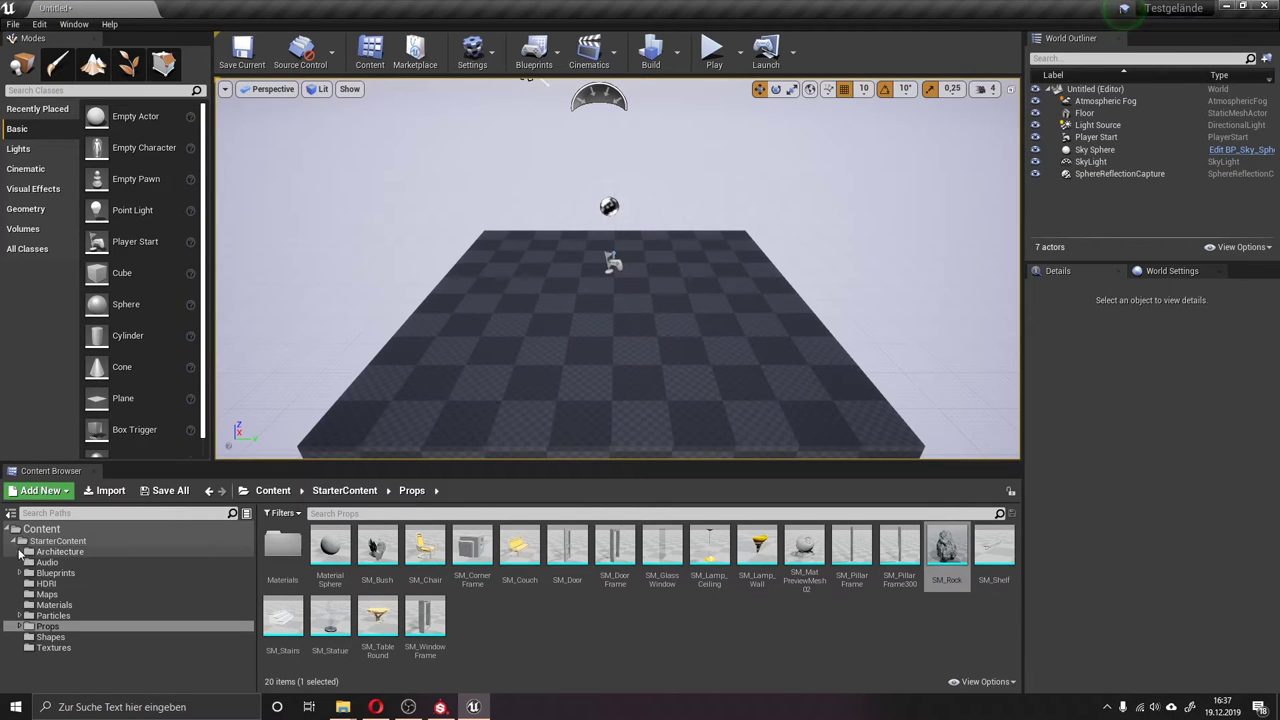
pyautogui.doubleClick(40, 541)
pyautogui.click(42, 530)
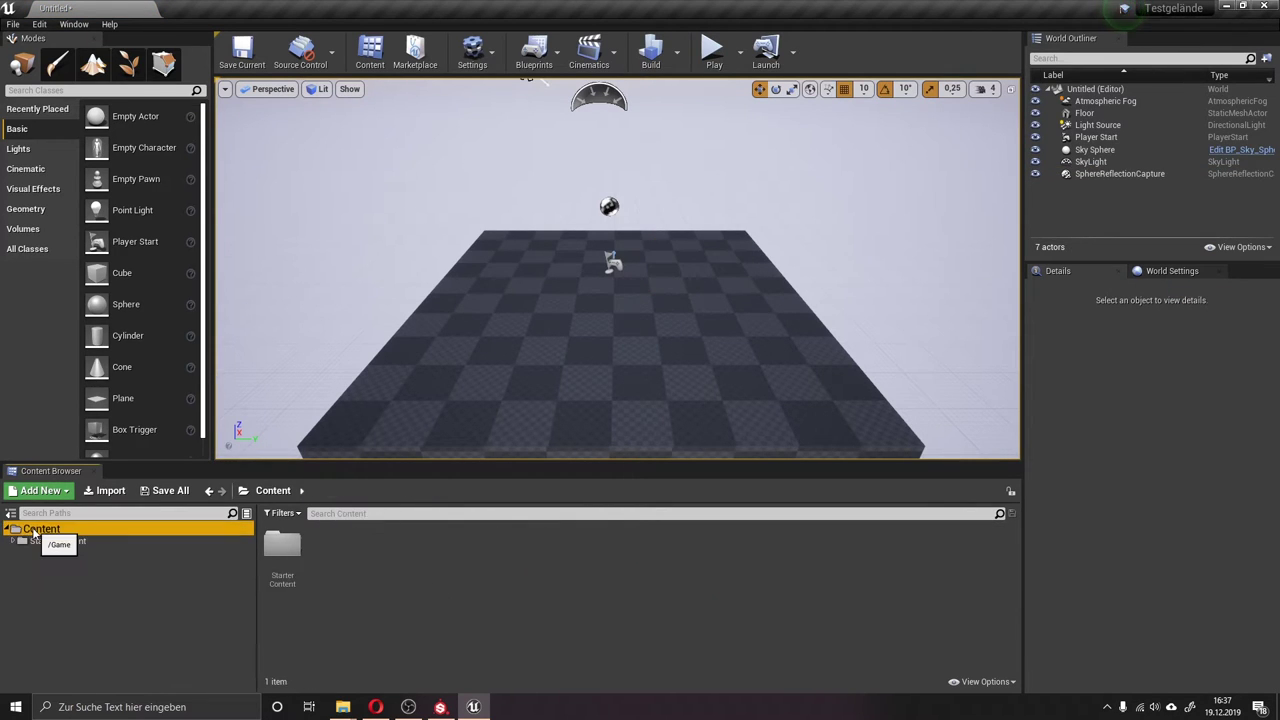
# Create a folder named Lampe in Content and open it, after cancelling a stray New C++ Class.
pyautogui.rightClick(495, 565)
pyautogui.click(539, 167)
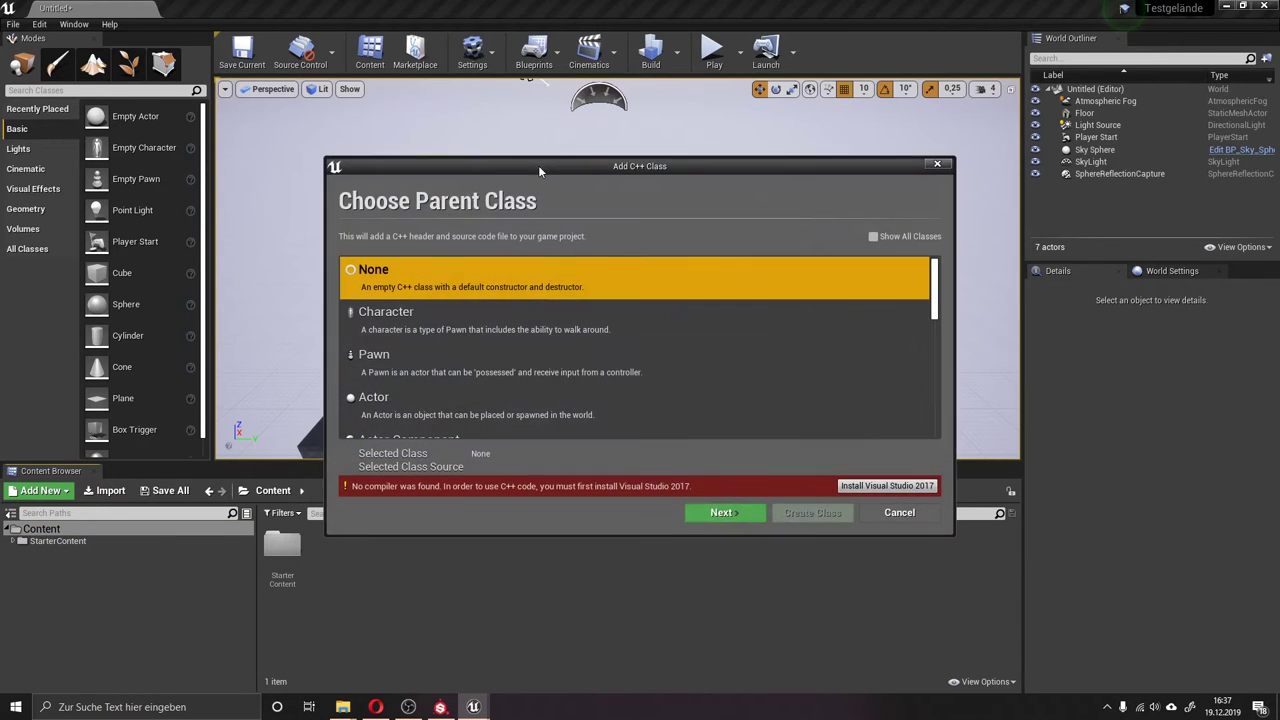
pyautogui.click(924, 164)
pyautogui.rightClick(469, 632)
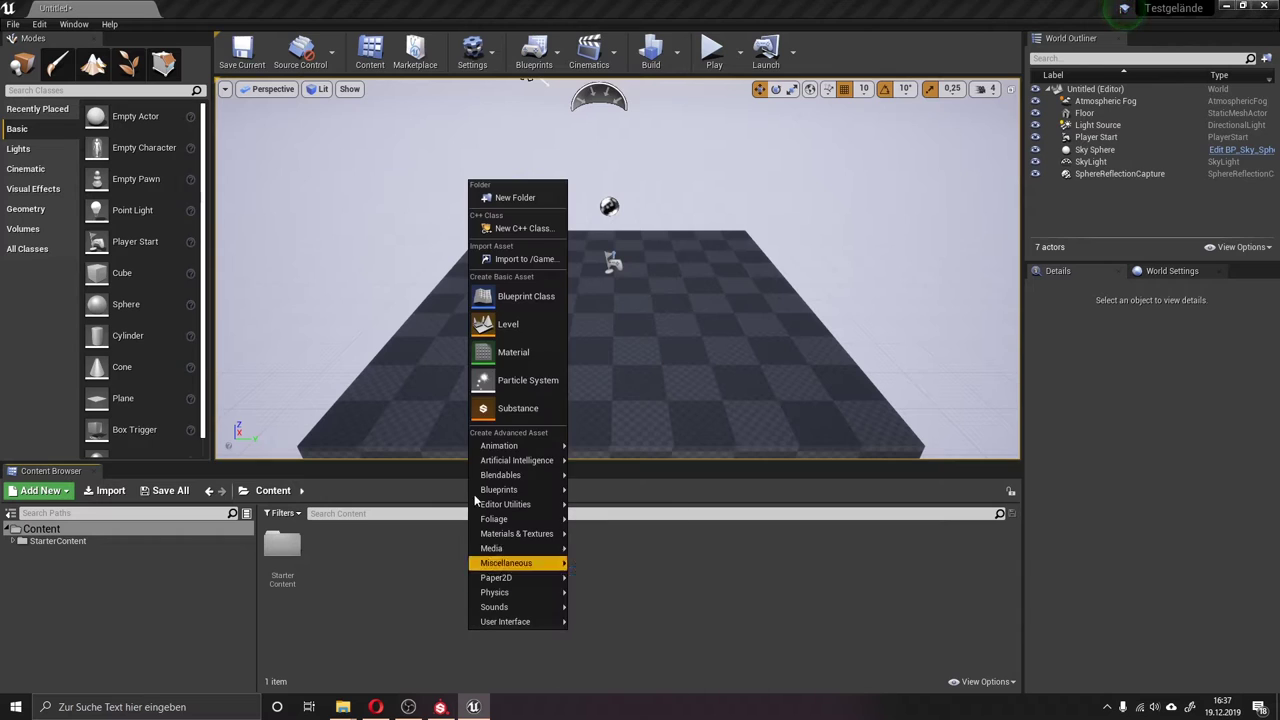
pyautogui.click(493, 202)
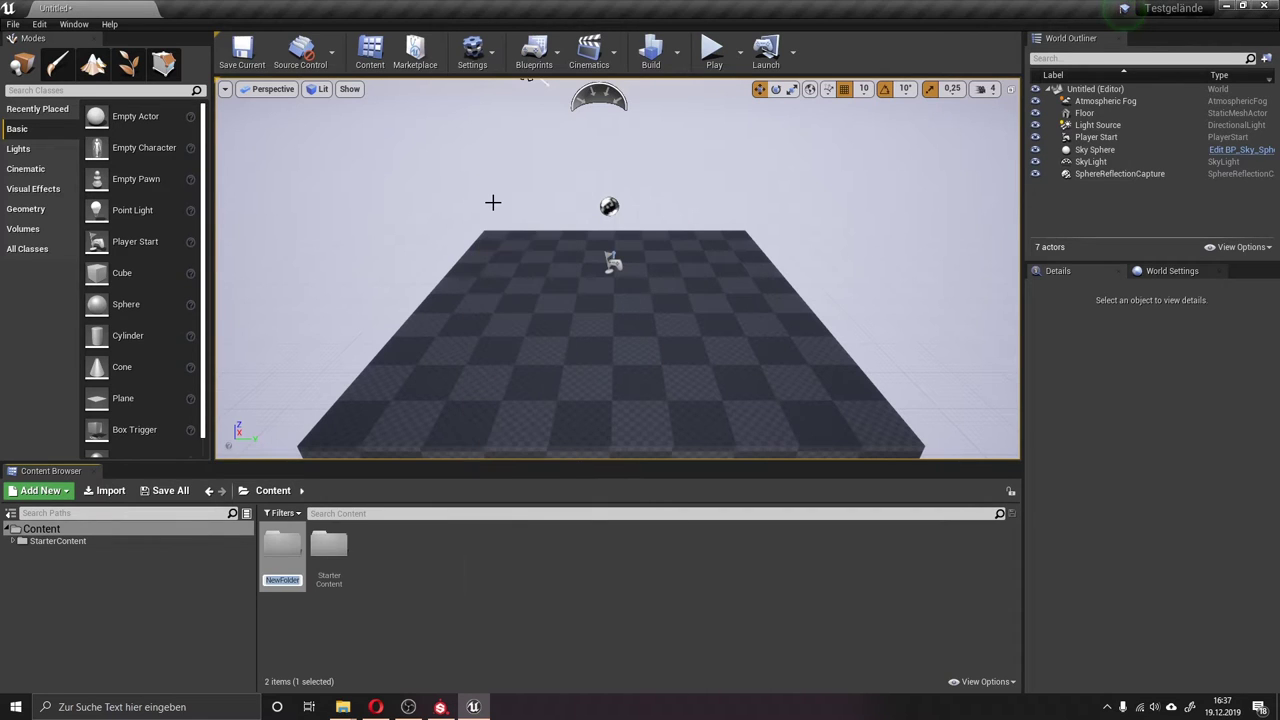
pyautogui.write('Lampe')
pyautogui.press('Return')
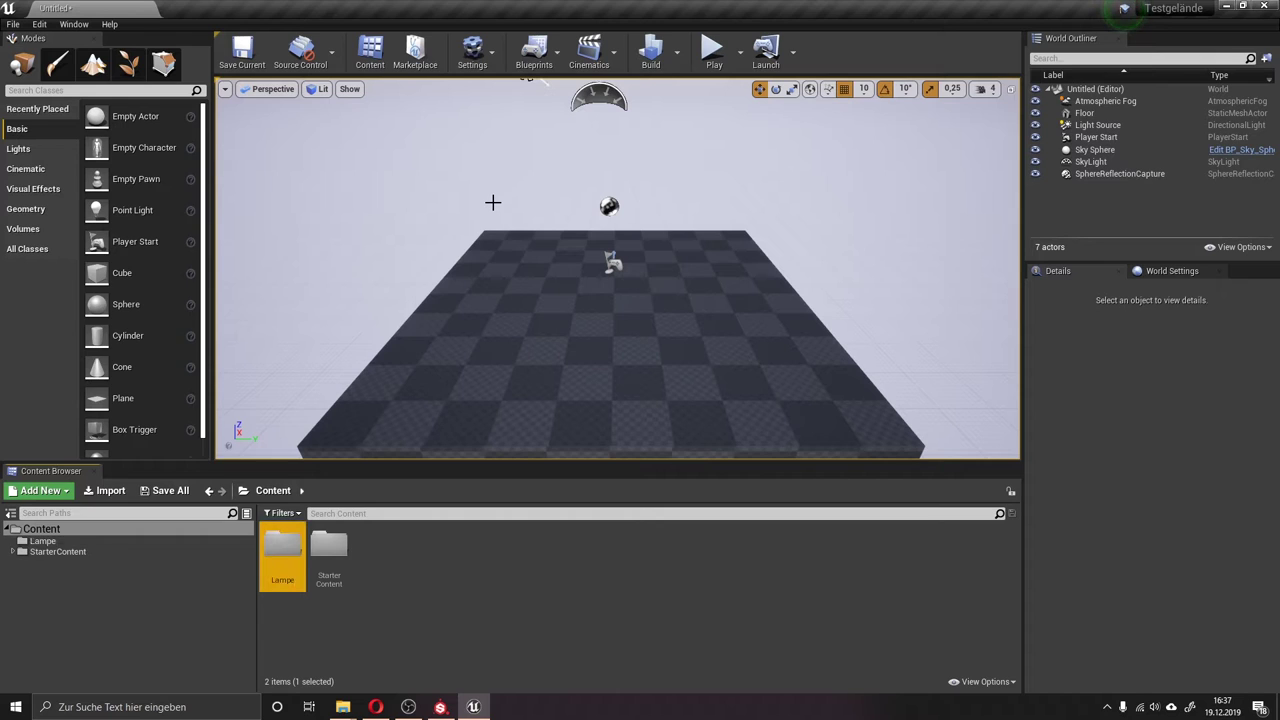
pyautogui.doubleClick(283, 555)
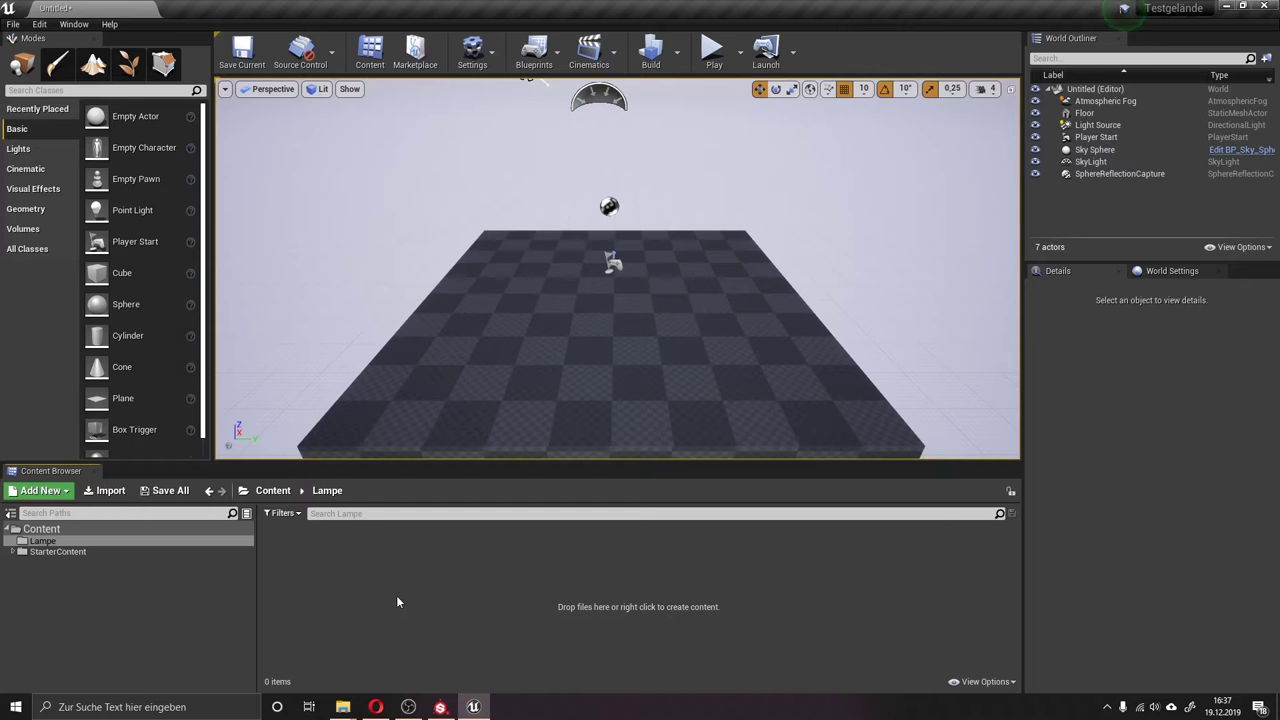
# Drag the four lp_lampe_1001 TGA textures from the export folder into the Lampe folder.
pyautogui.click(343, 707)
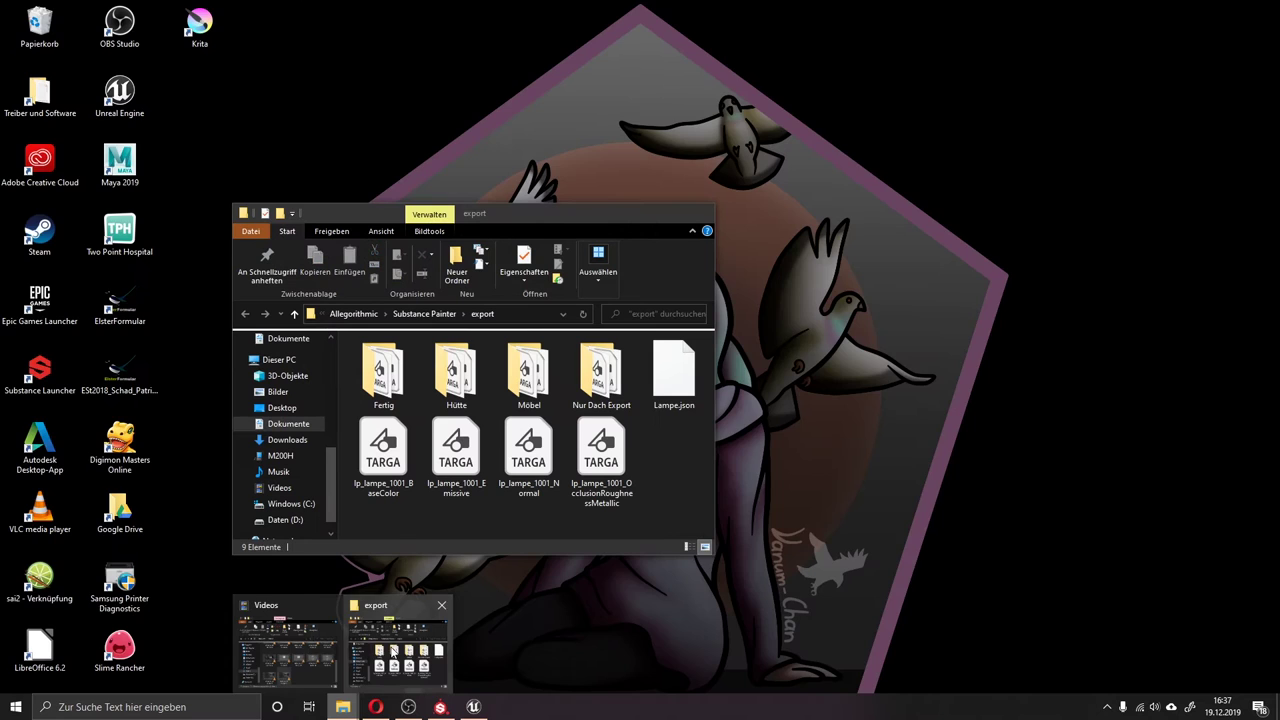
pyautogui.click(398, 650)
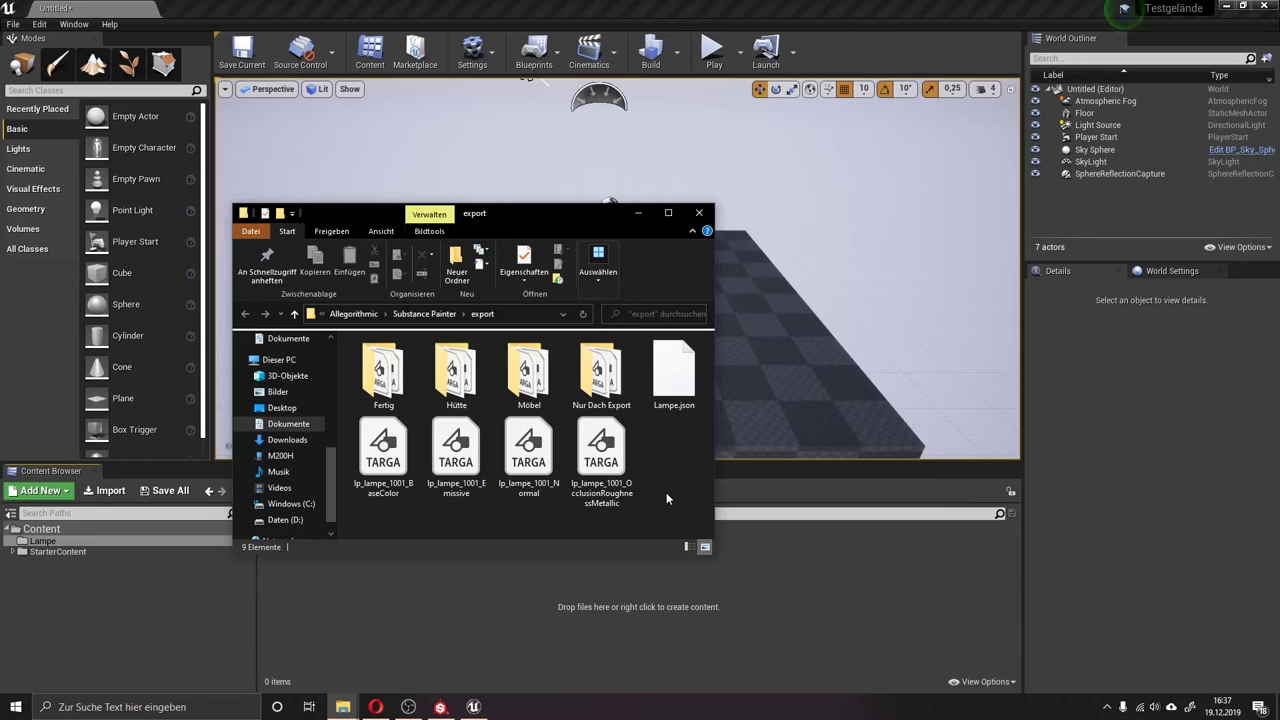
pyautogui.moveTo(666, 492); pyautogui.dragTo(388, 472)
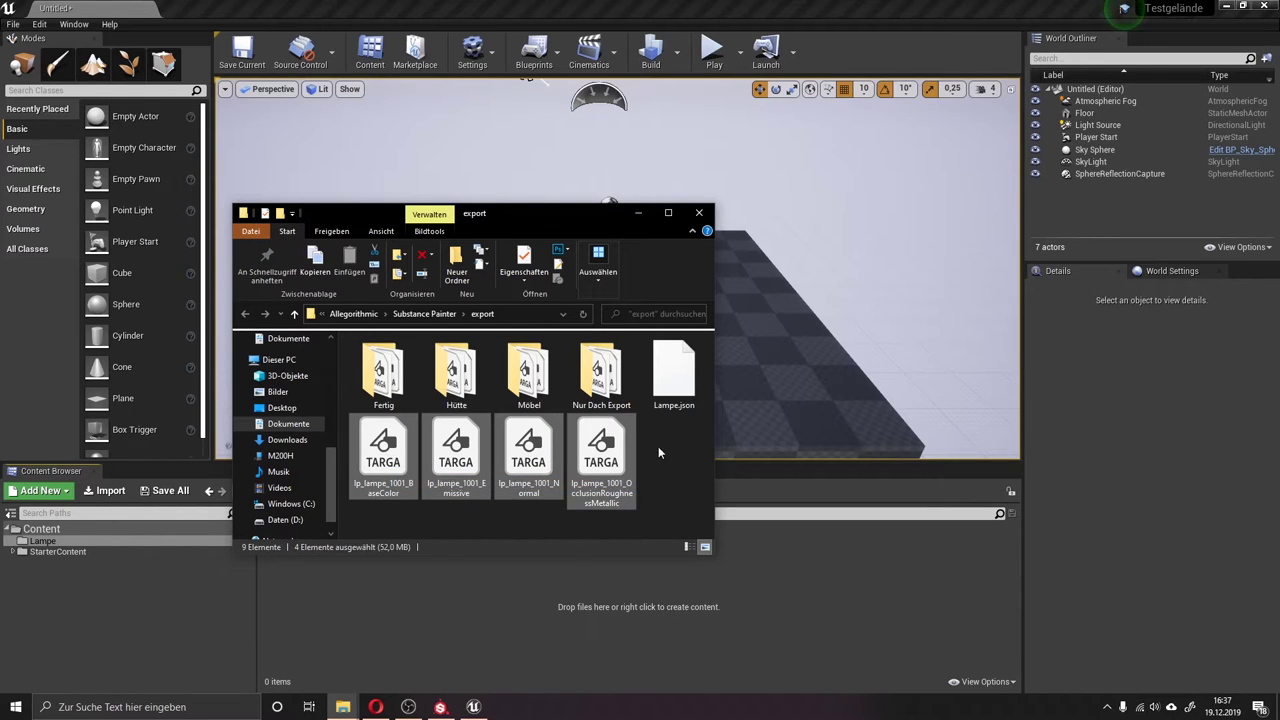
pyautogui.moveTo(398, 441); pyautogui.dragTo(411, 610)
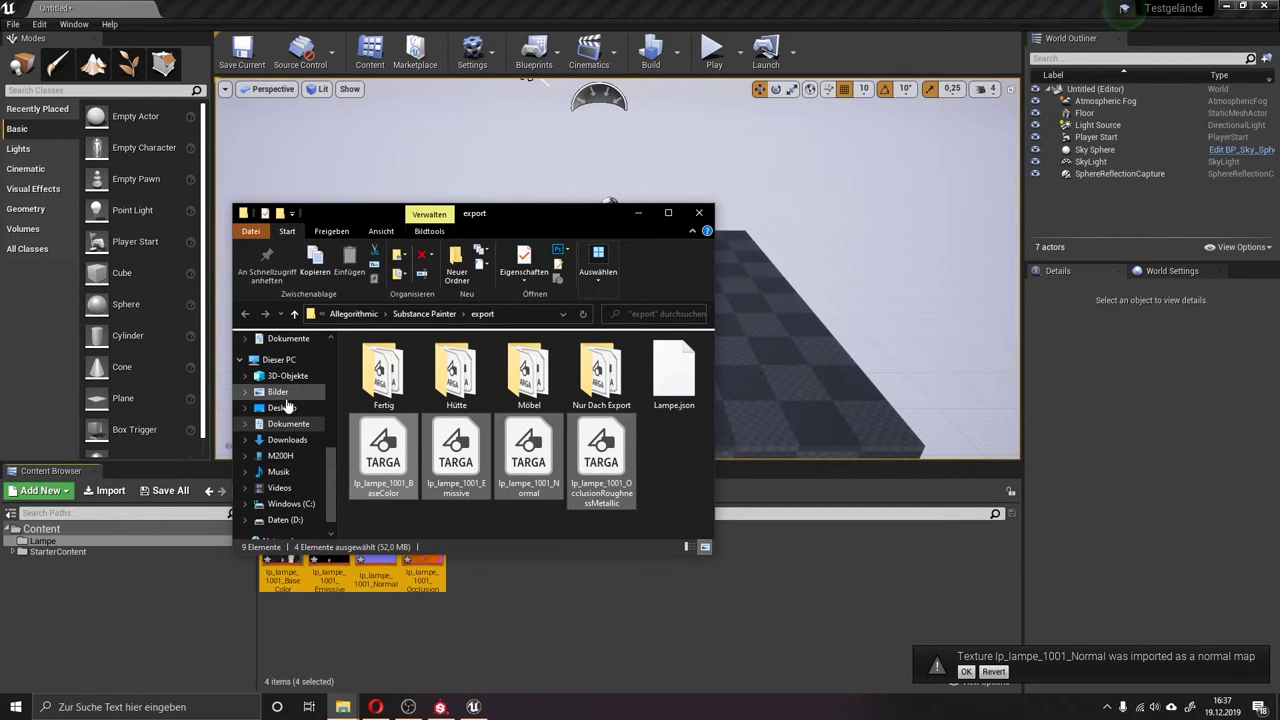
pyautogui.scroll(1, 281, 455)
pyautogui.scroll(-1, 281, 458)
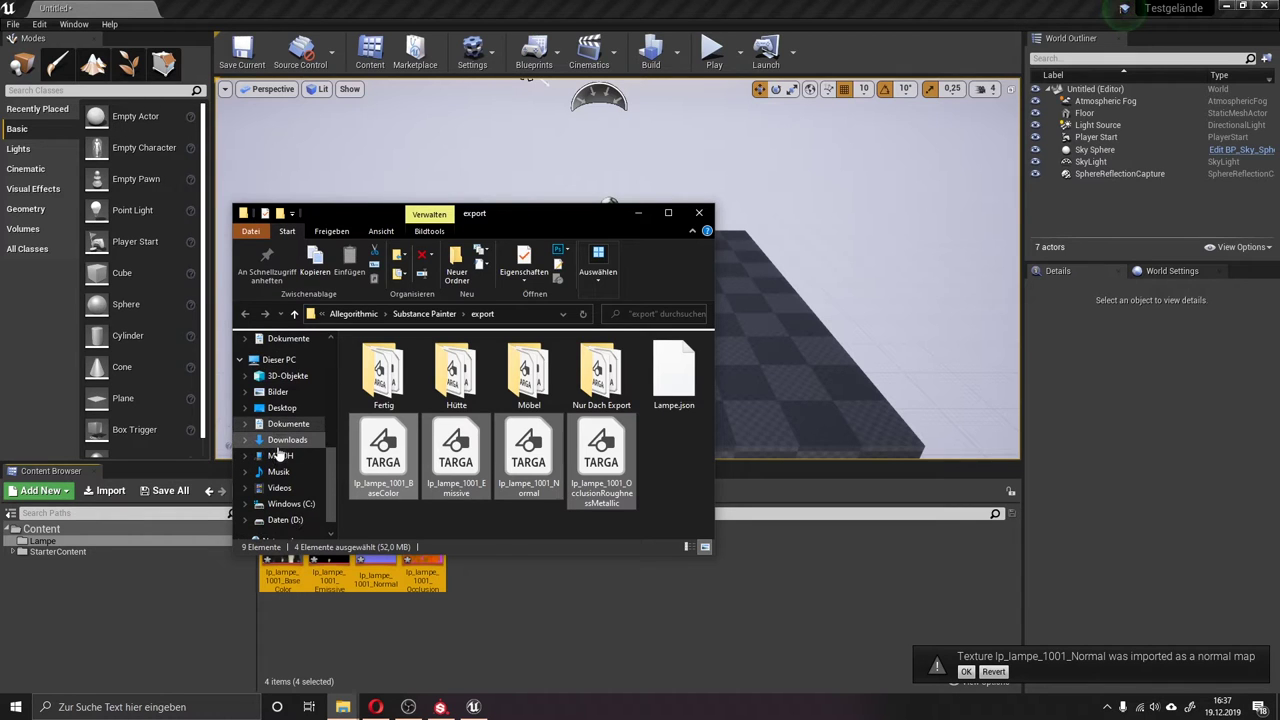
# Drag the Lampe model from D:\3D-Stuff\assets into the Lampe content folder.
pyautogui.click(280, 520)
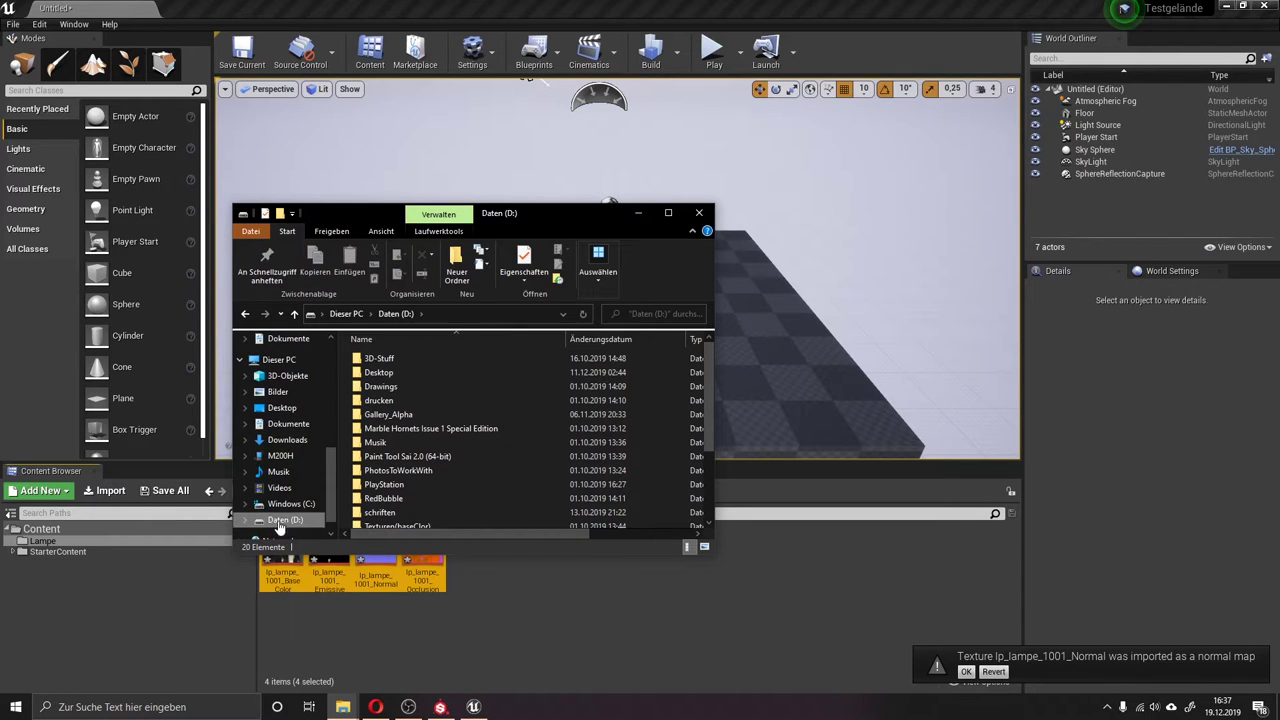
pyautogui.doubleClick(378, 360)
pyautogui.doubleClick(376, 359)
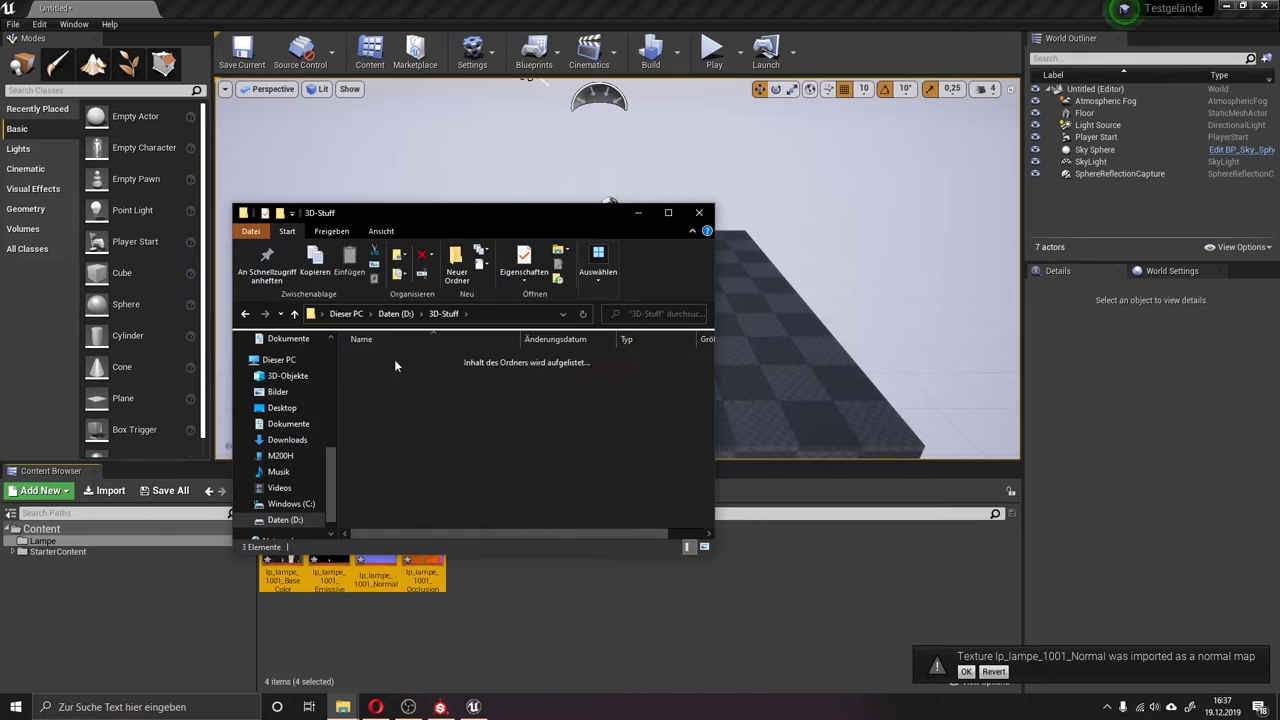
pyautogui.click(373, 375)
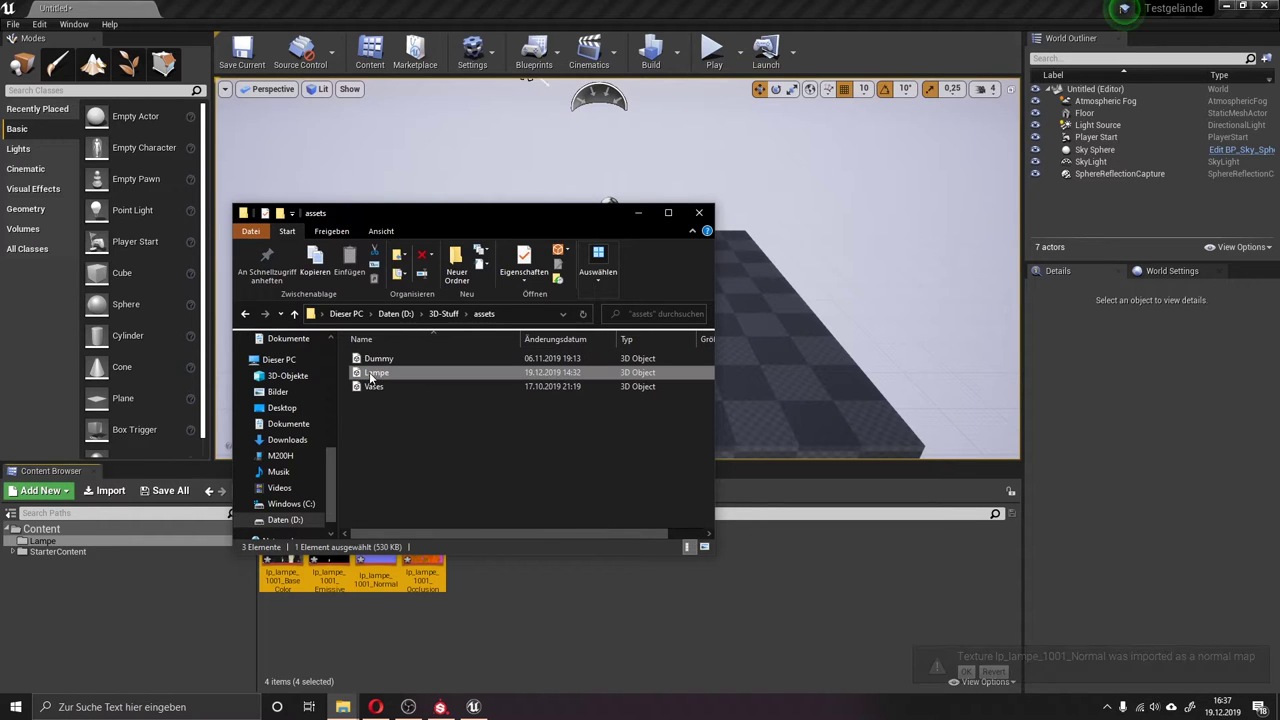
pyautogui.moveTo(372, 377); pyautogui.dragTo(617, 610)
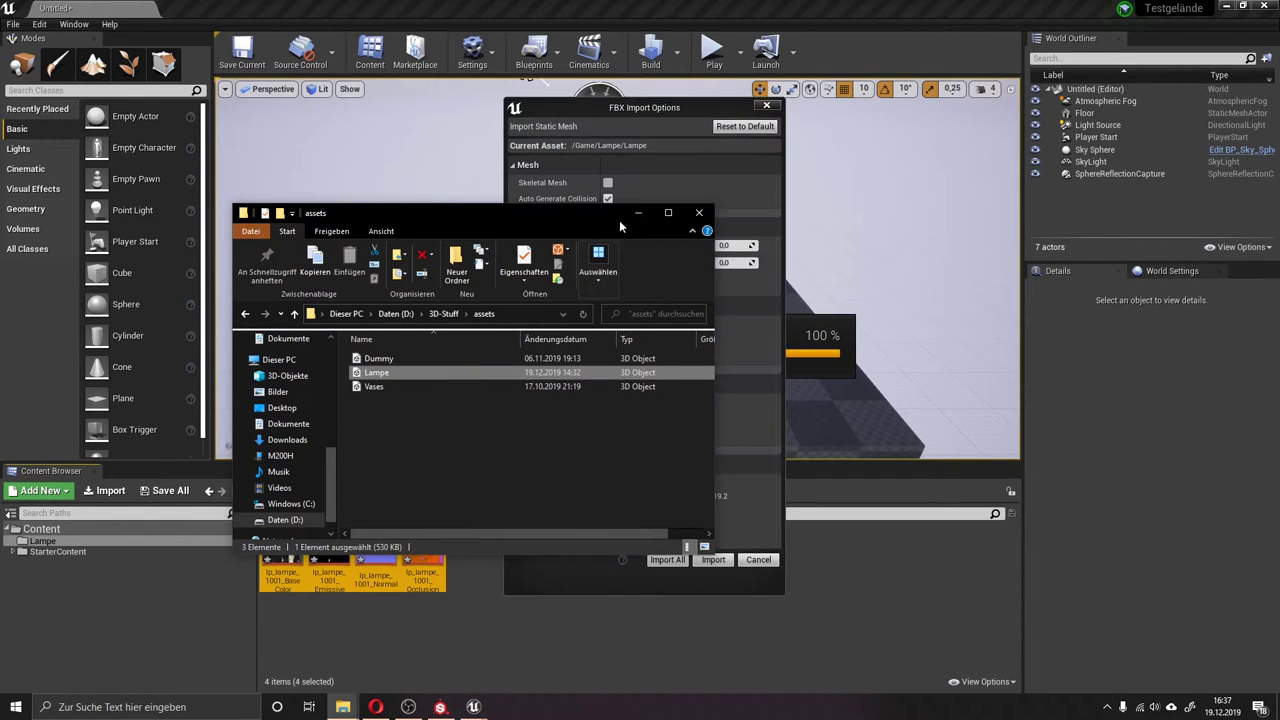
pyautogui.click(630, 210)
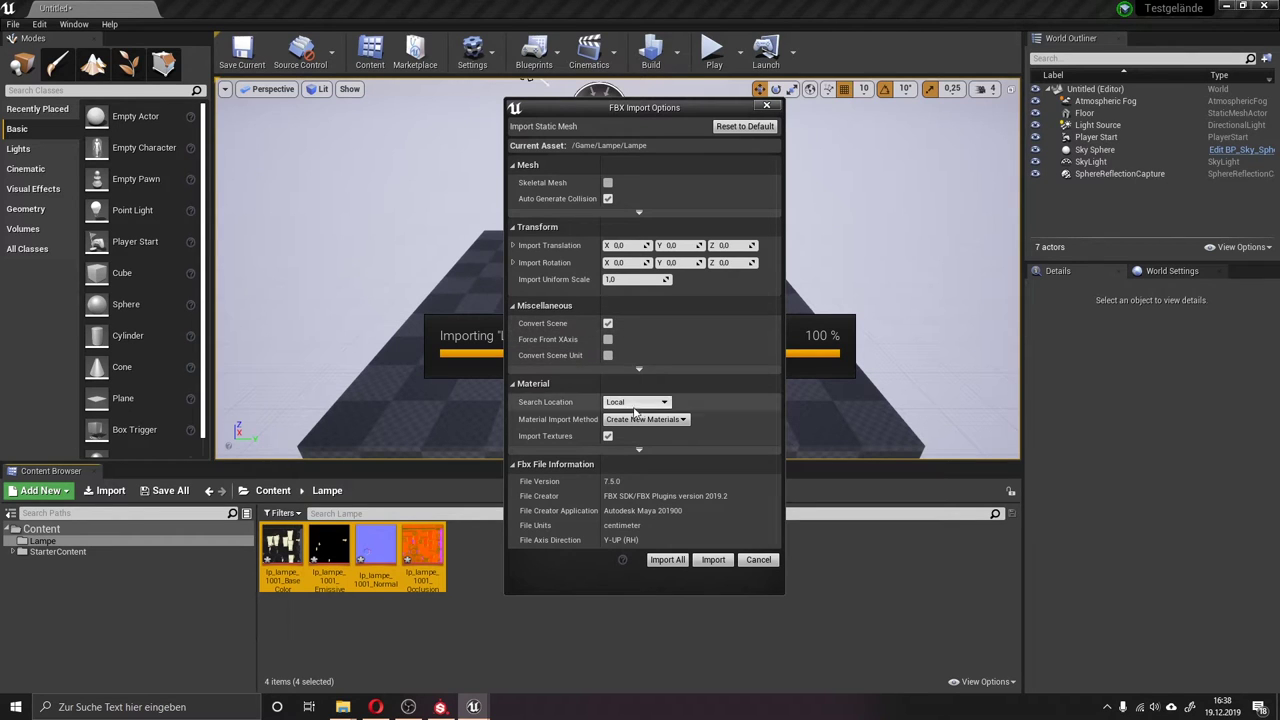
# Expand the import options, uncheck Generate Lightmap UVs, and import the Lampe mesh.
pyautogui.click(648, 448)
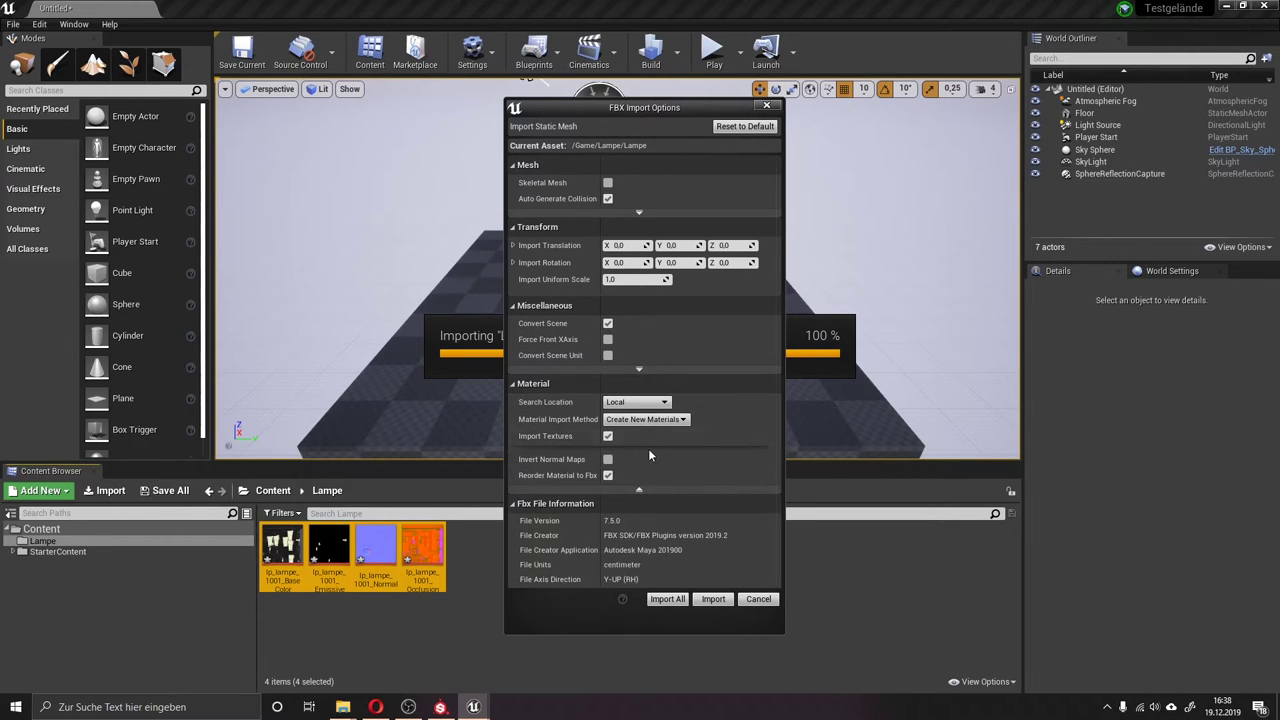
pyautogui.click(633, 369)
pyautogui.click(639, 212)
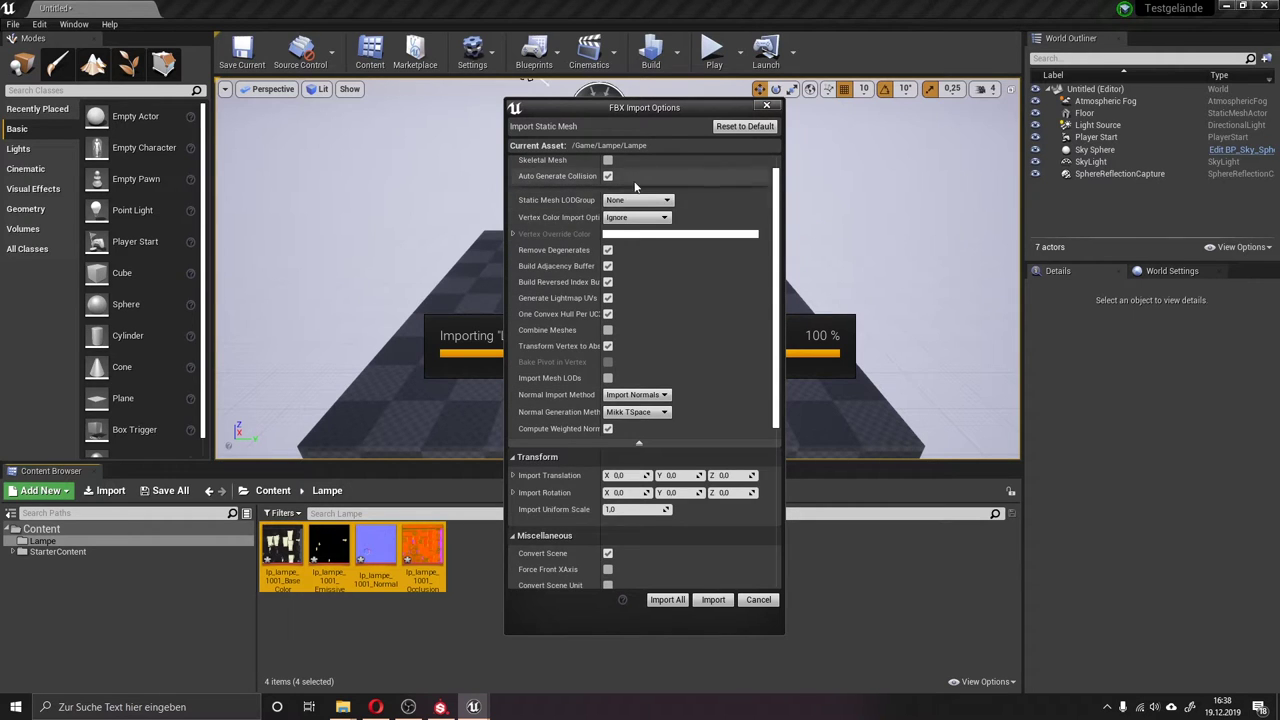
pyautogui.scroll(1, 680, 256)
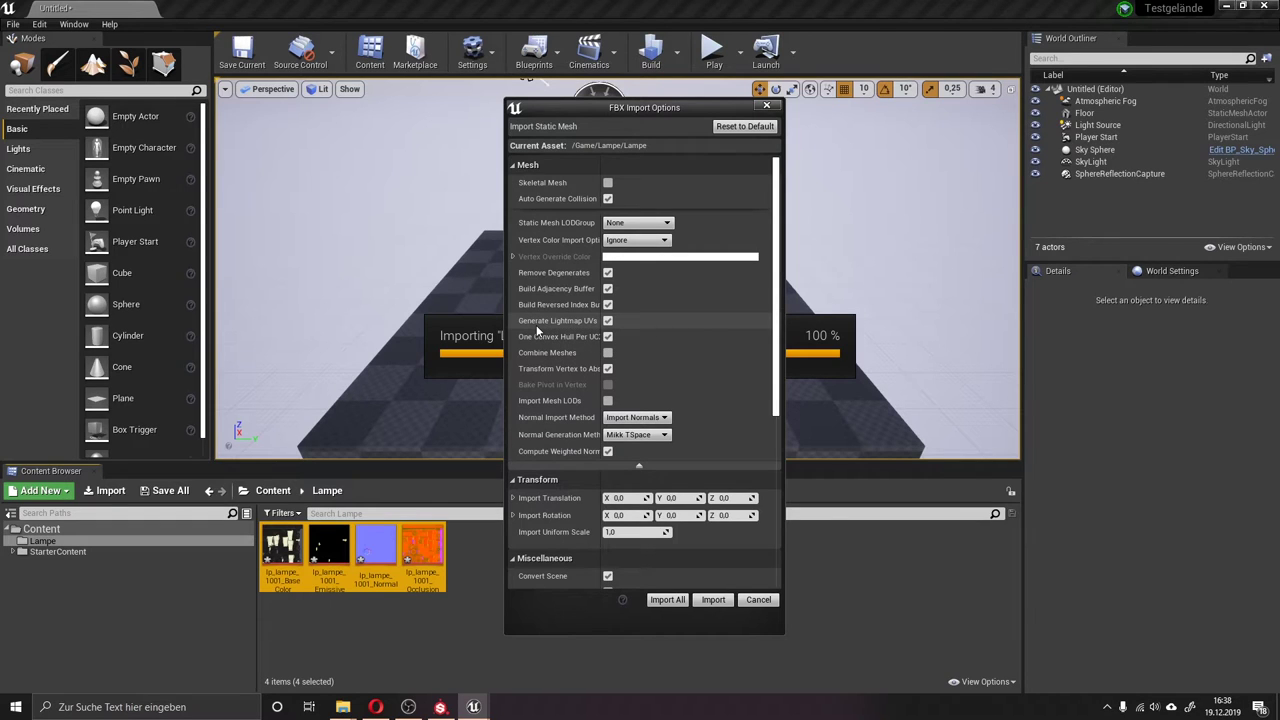
pyautogui.click(608, 321)
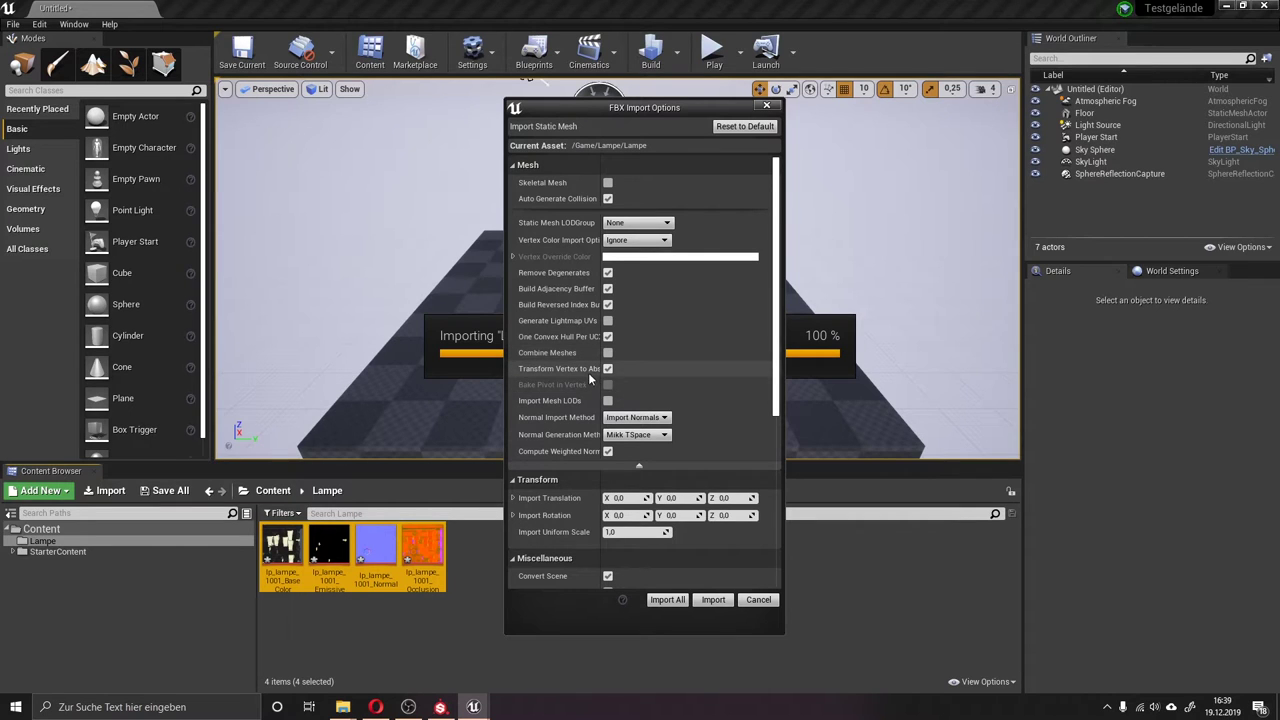
pyautogui.moveTo(588, 372)
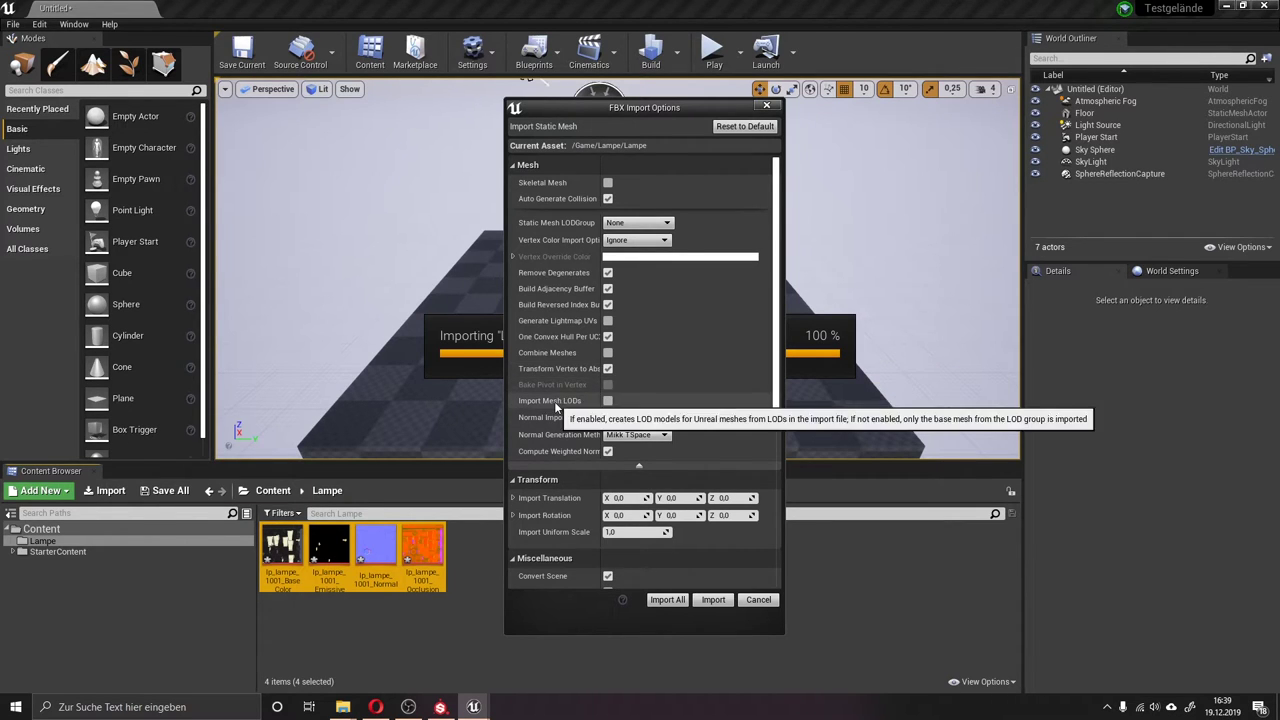
pyautogui.scroll(-1, 640, 401)
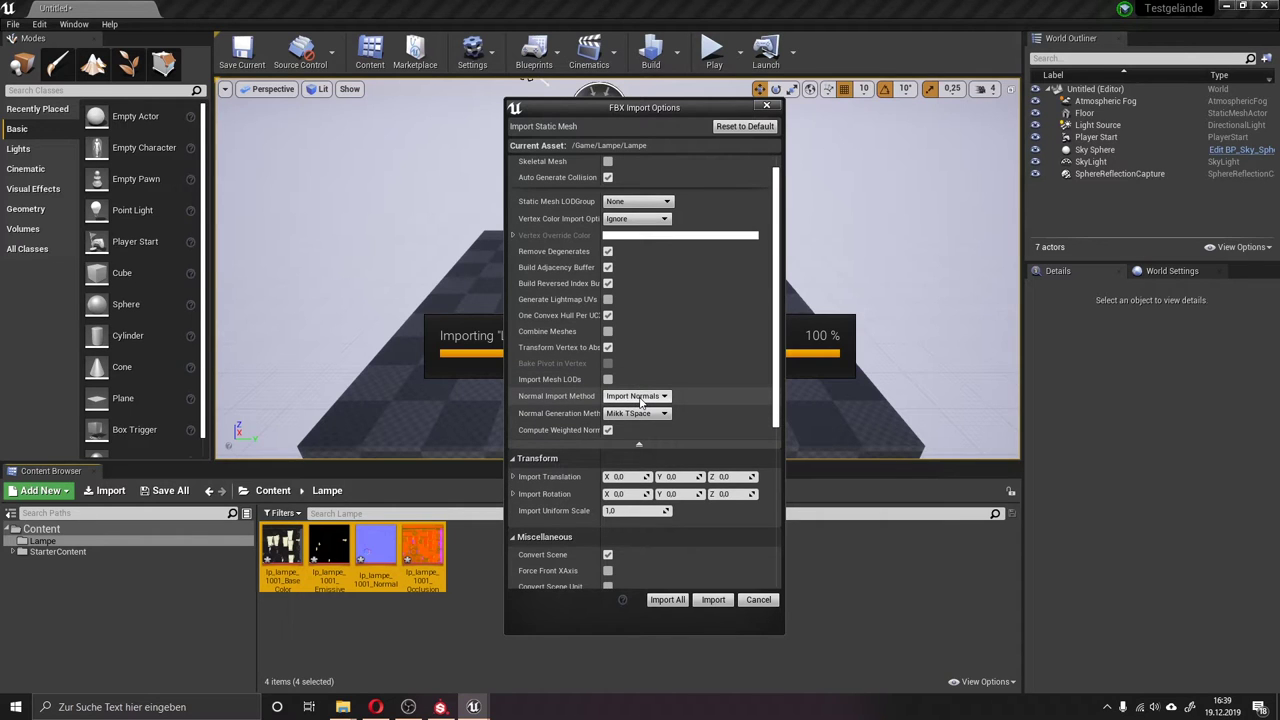
pyautogui.scroll(-1, 639, 400)
pyautogui.scroll(-7, 640, 402)
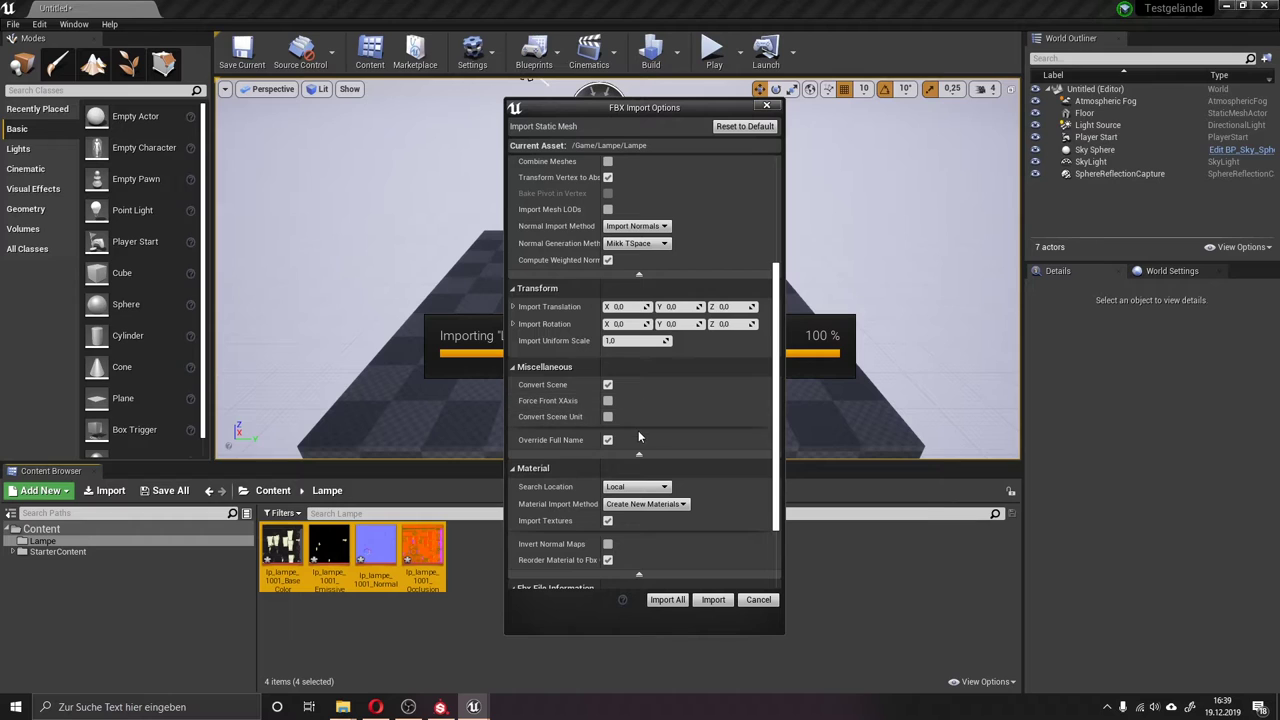
pyautogui.scroll(-4, 642, 367)
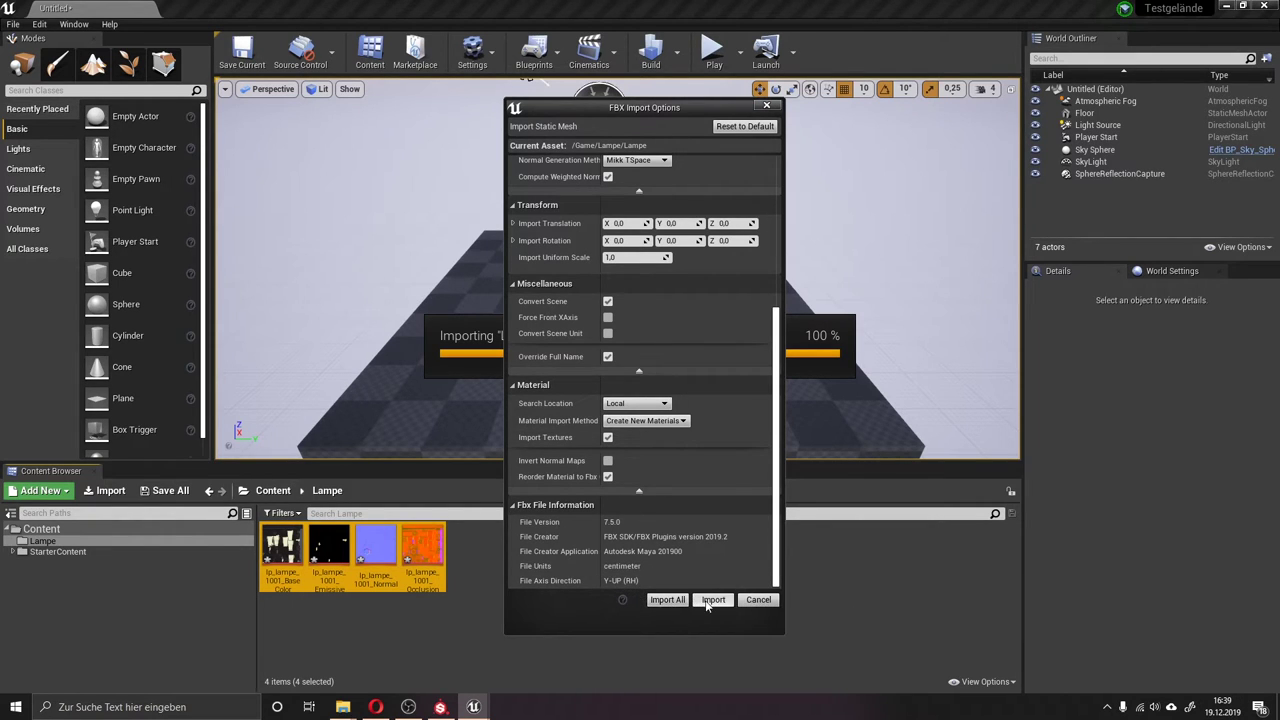
pyautogui.click(712, 600)
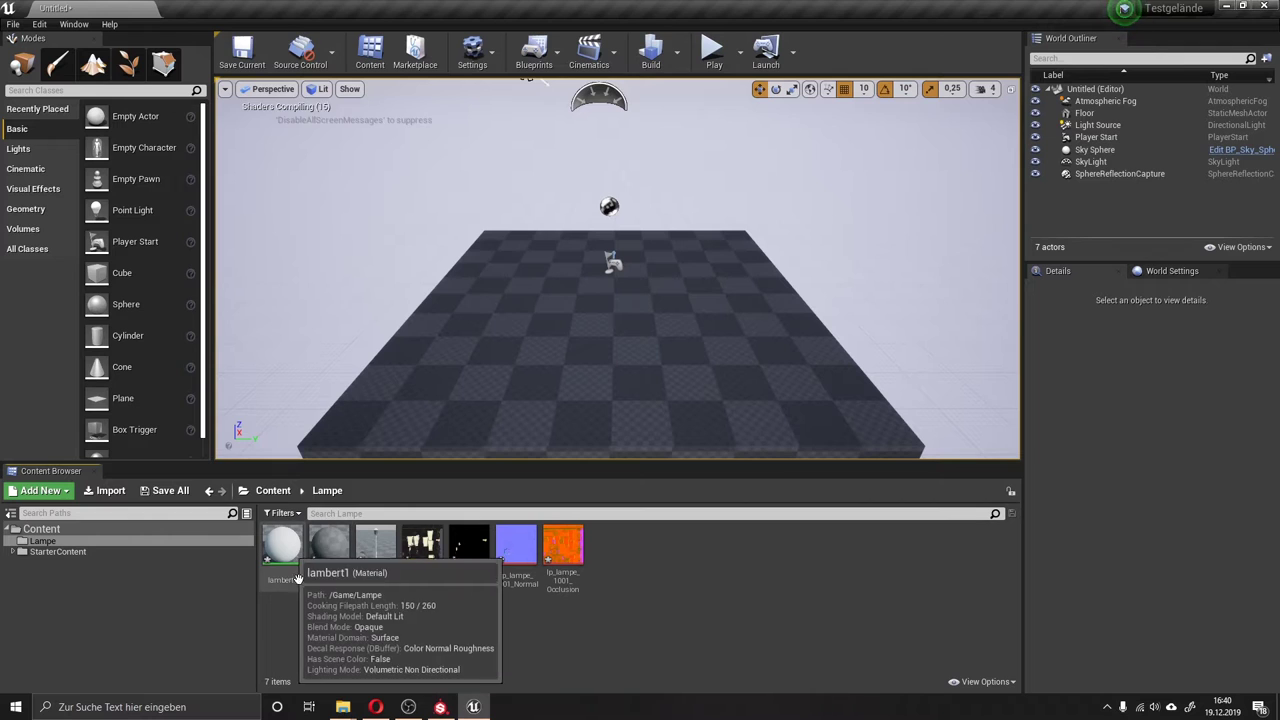
# Force-delete the lambert1 and lambert3 materials and select the Lampe mesh.
pyautogui.click(328, 556)
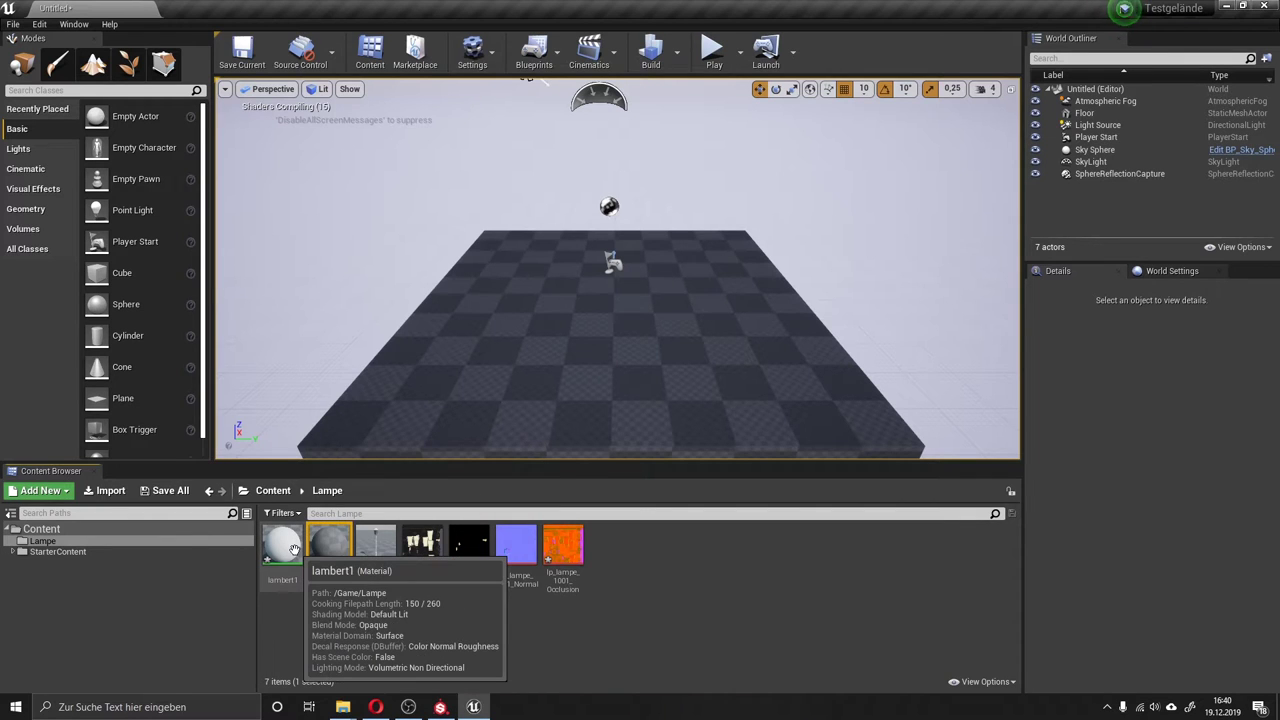
pyautogui.keyDown('ctrl'); pyautogui.click(294, 551); pyautogui.keyUp('ctrl')
pyautogui.press('Delete')
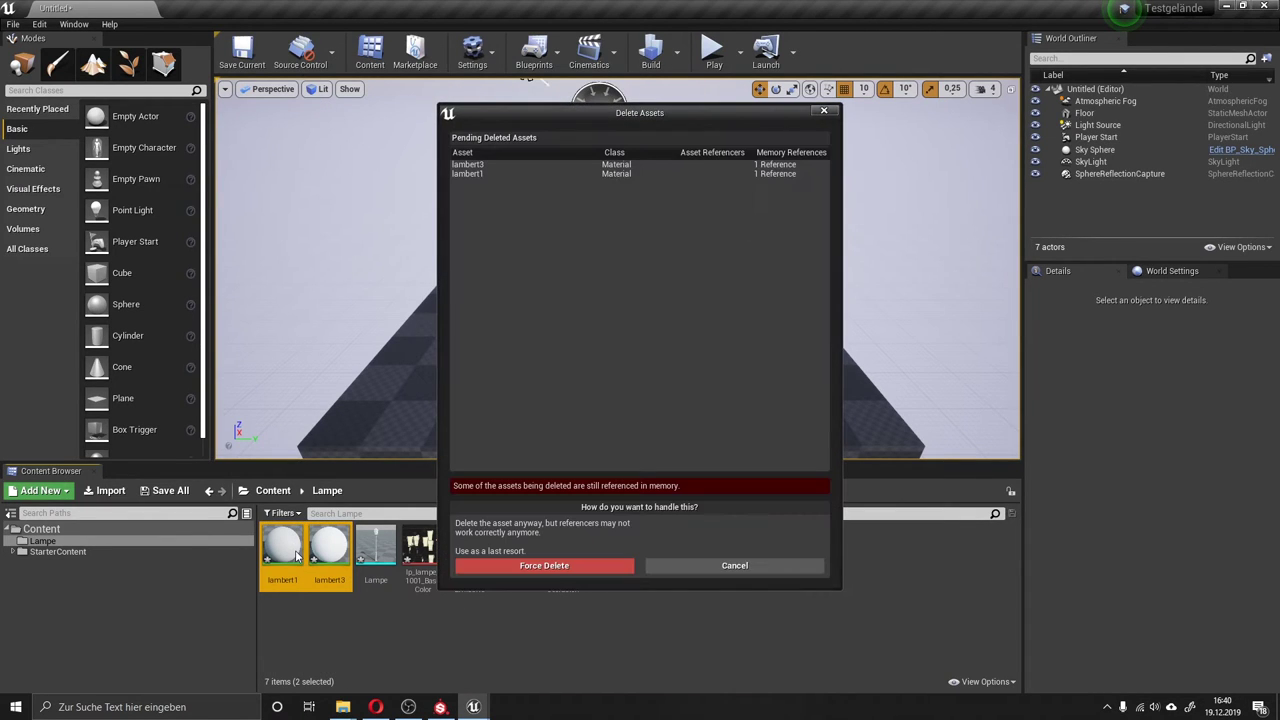
pyautogui.click(530, 566)
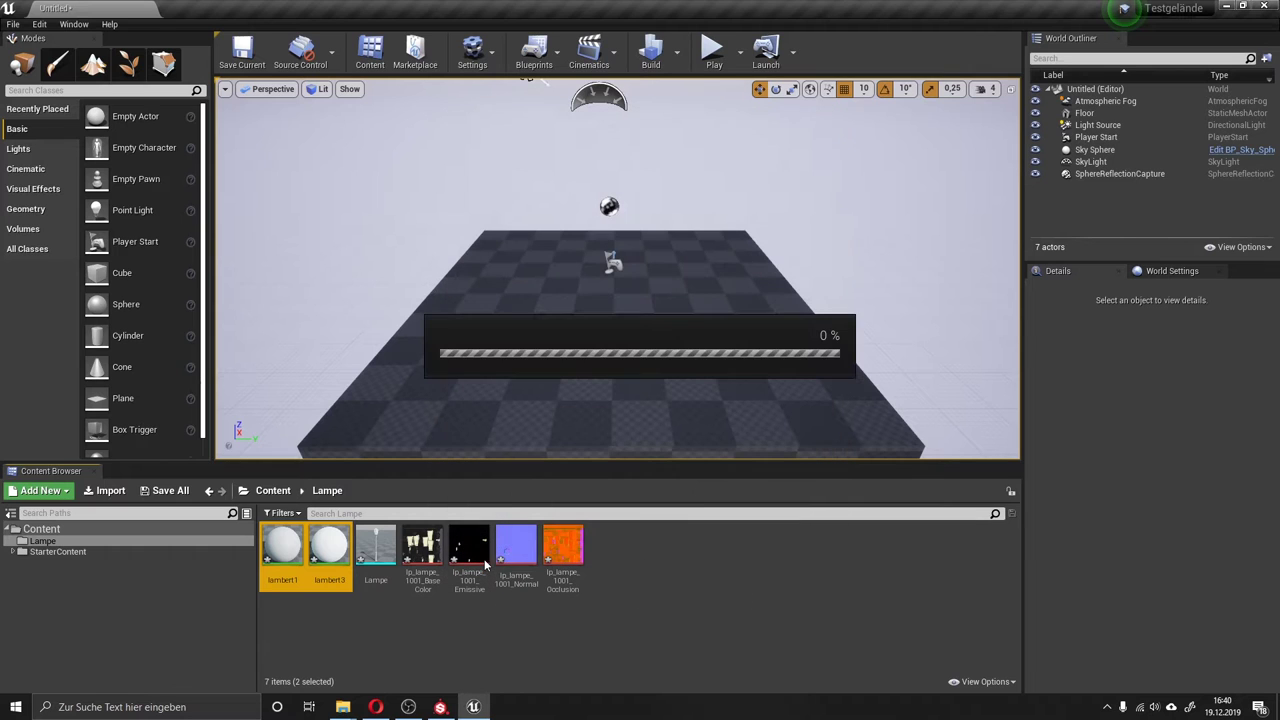
pyautogui.click(282, 548)
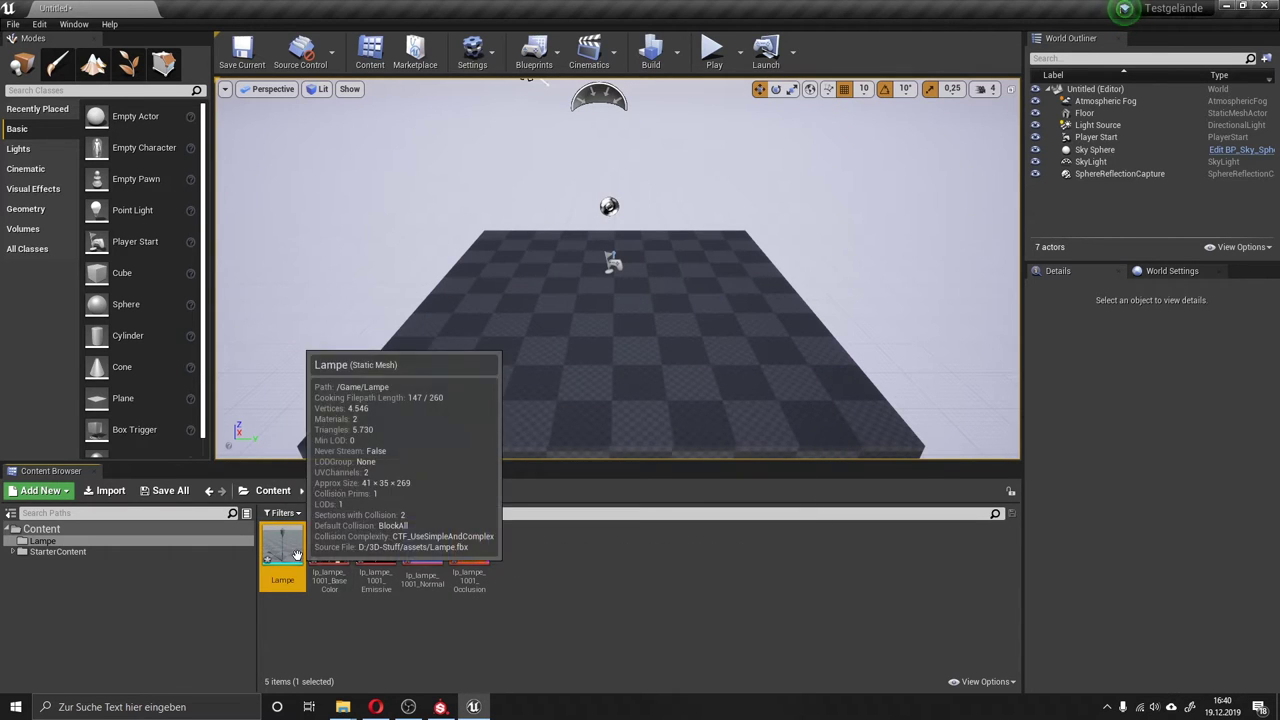
pyautogui.moveTo(285, 551); pyautogui.dragTo(571, 316)
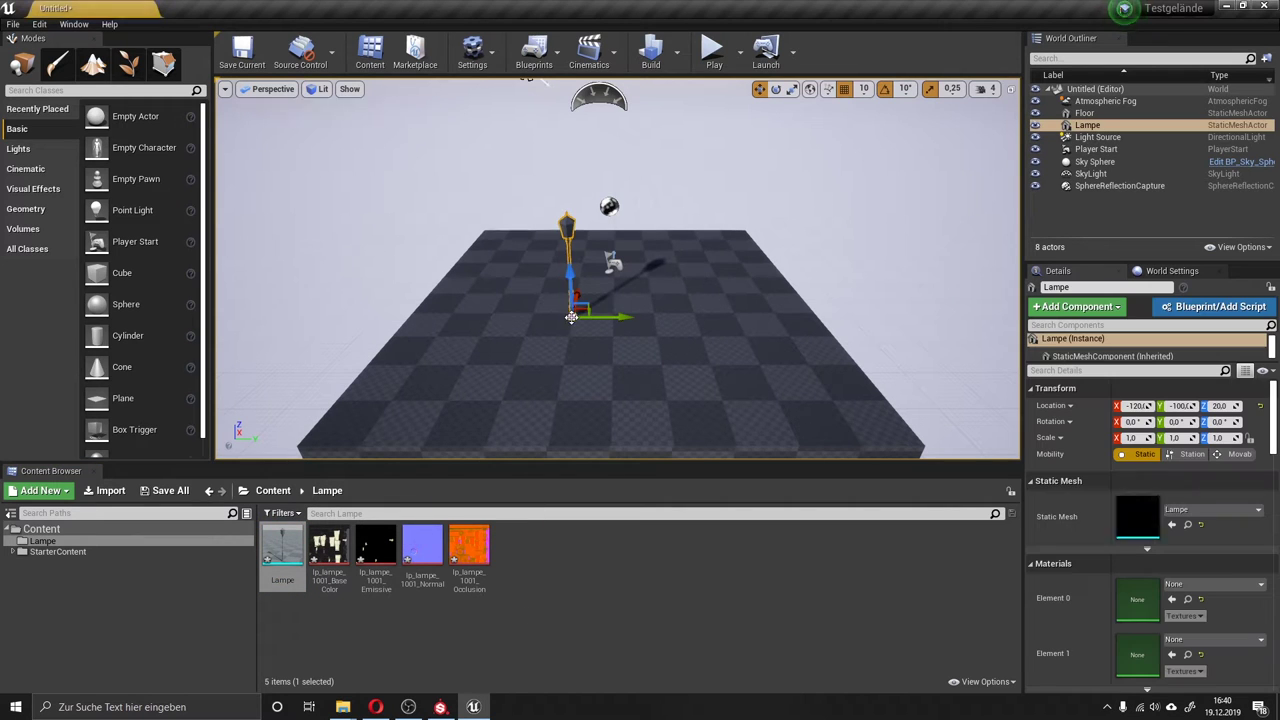
pyautogui.press('f')
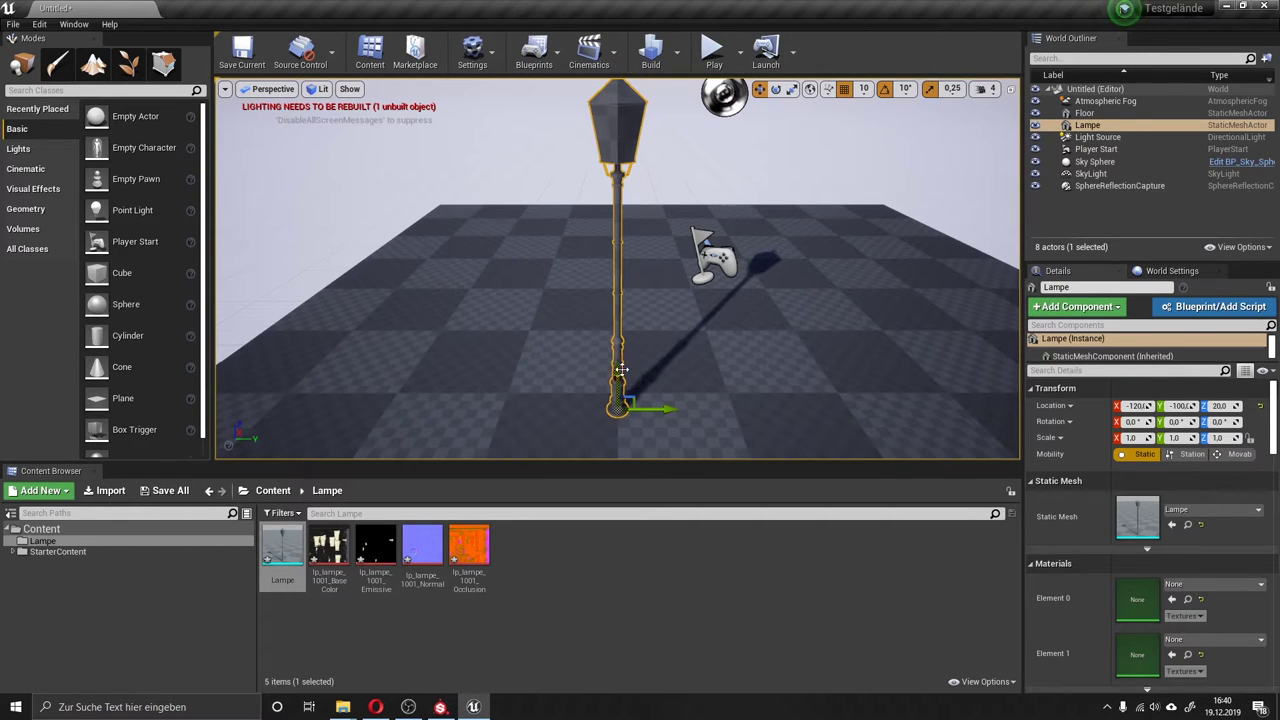
pyautogui.click(605, 400)
pyautogui.click(616, 388)
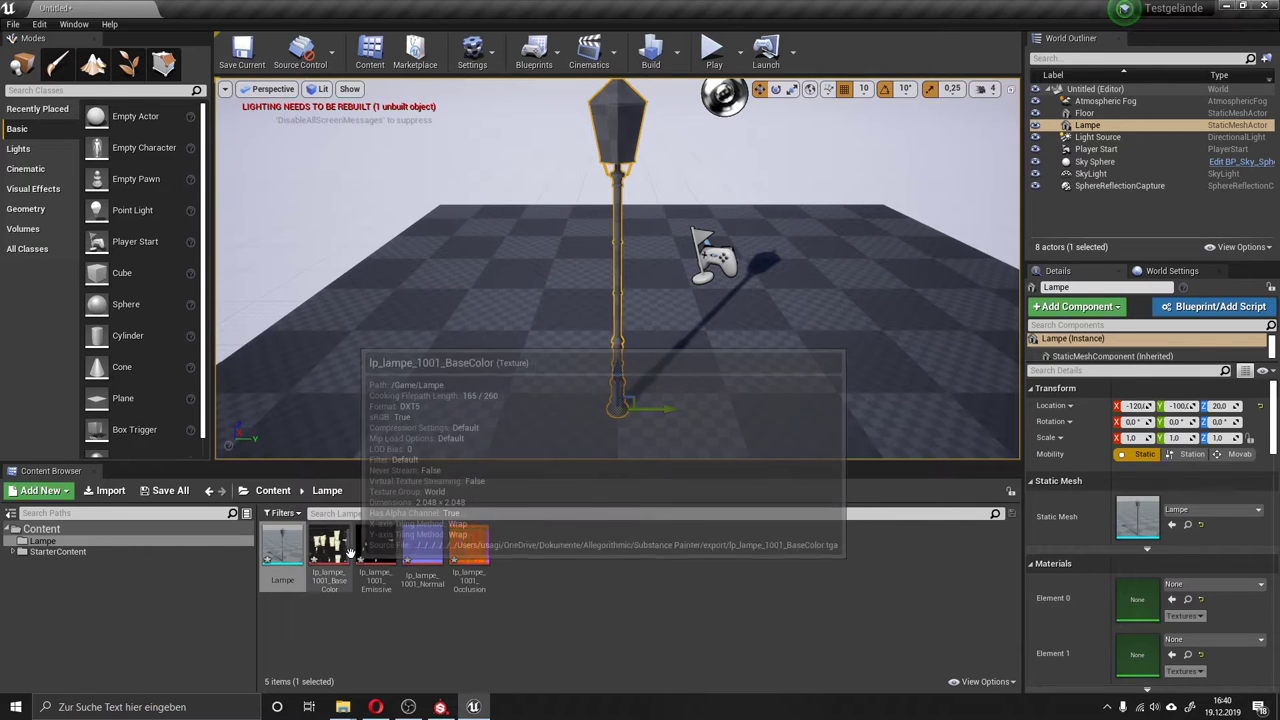
pyautogui.click(578, 253)
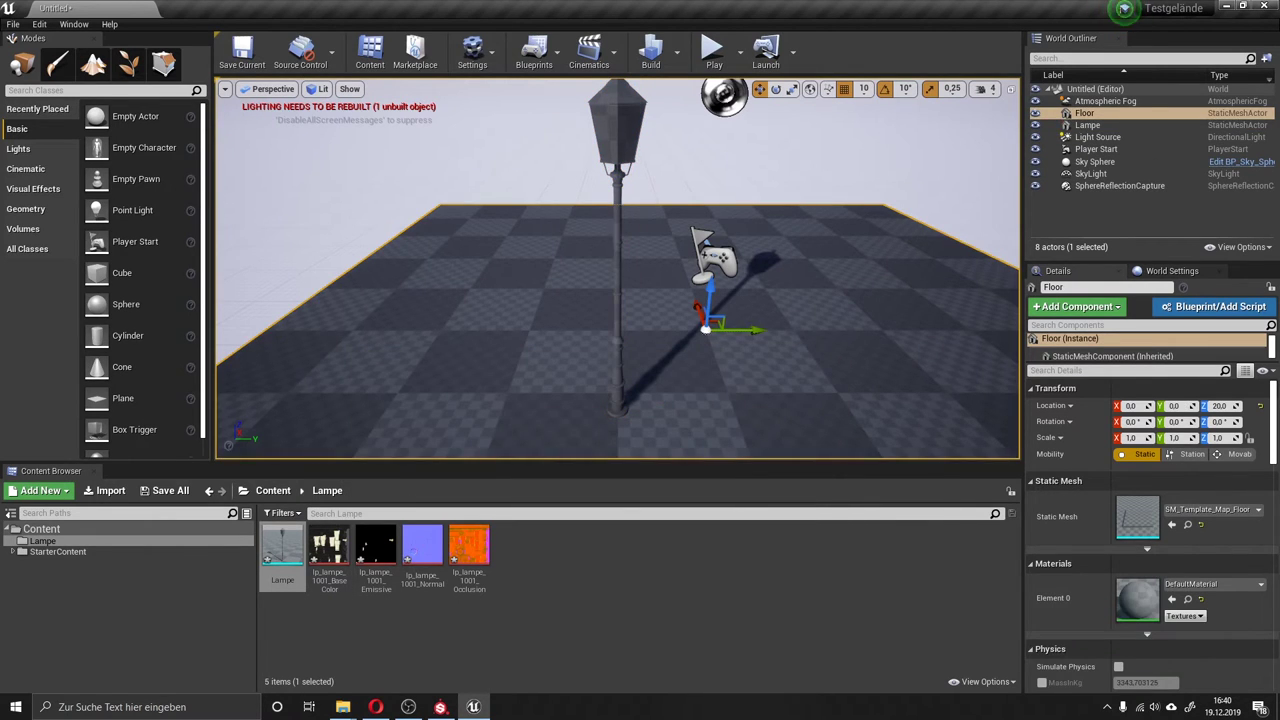
pyautogui.click(616, 240)
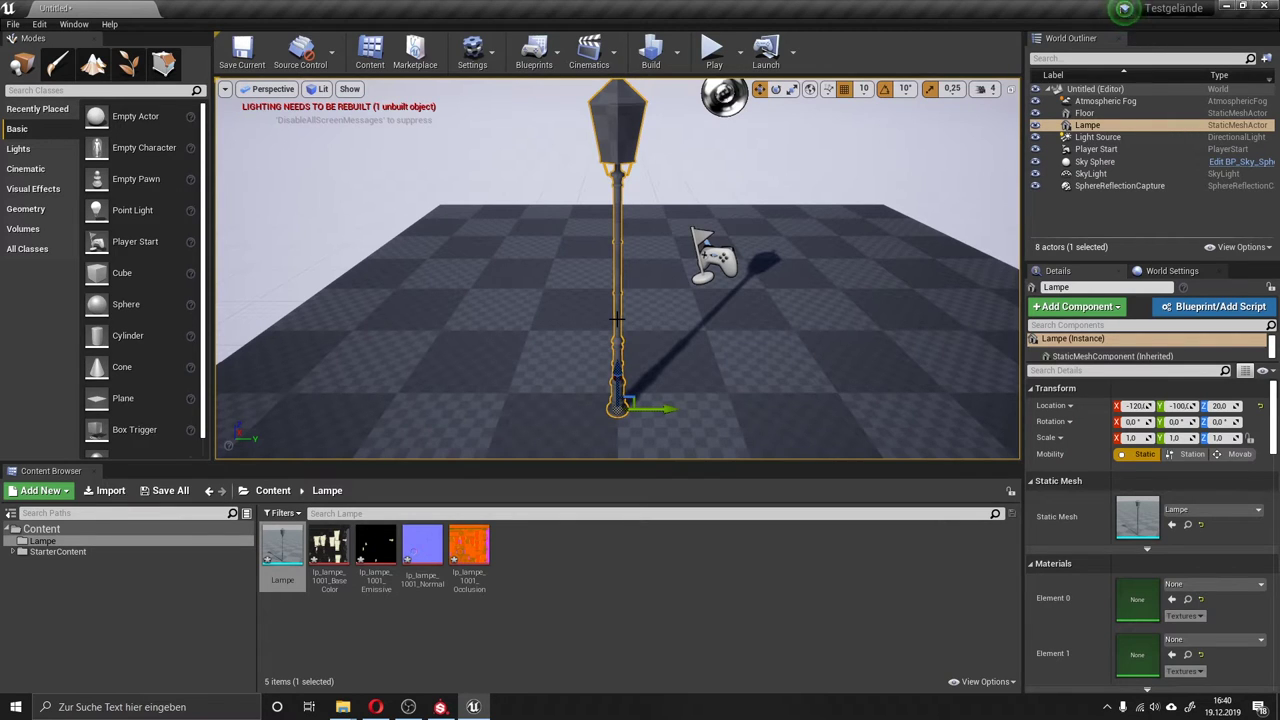
# Inspect Lampe in the Static Mesh Editor, repositioning its window, then dismiss Maya's What's New popup.
pyautogui.doubleClick(1140, 516)
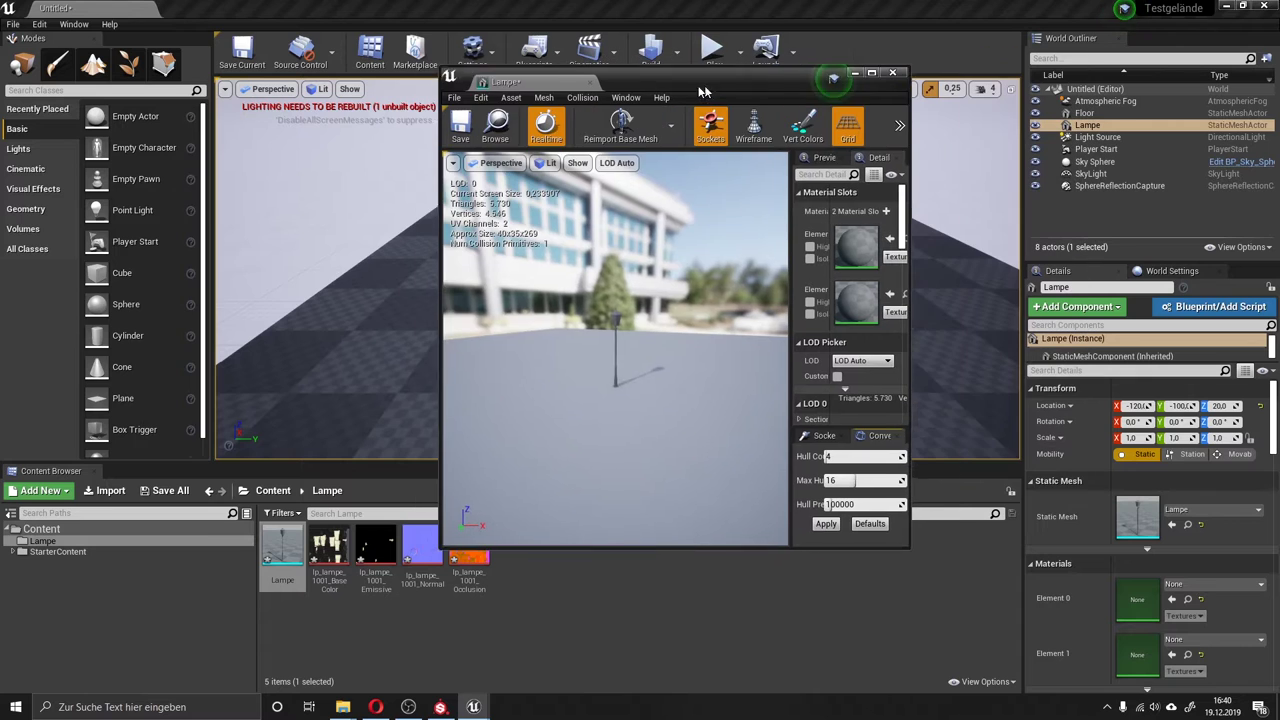
pyautogui.moveTo(985, 70); pyautogui.dragTo(785, 80)
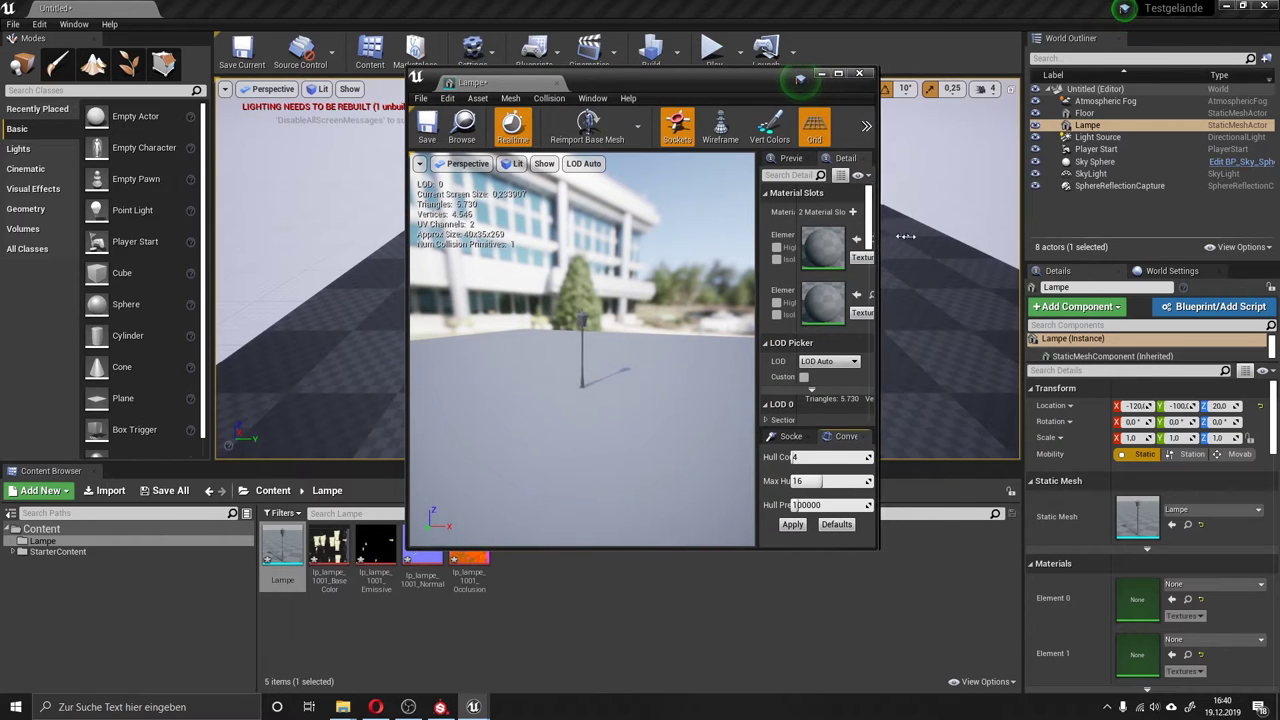
pyautogui.moveTo(877, 241); pyautogui.dragTo(1021, 241)
pyautogui.moveTo(761, 84)
pyautogui.mouseDown()
pyautogui.moveTo(913, 205)
pyautogui.moveTo(826, 124)
pyautogui.mouseUp()
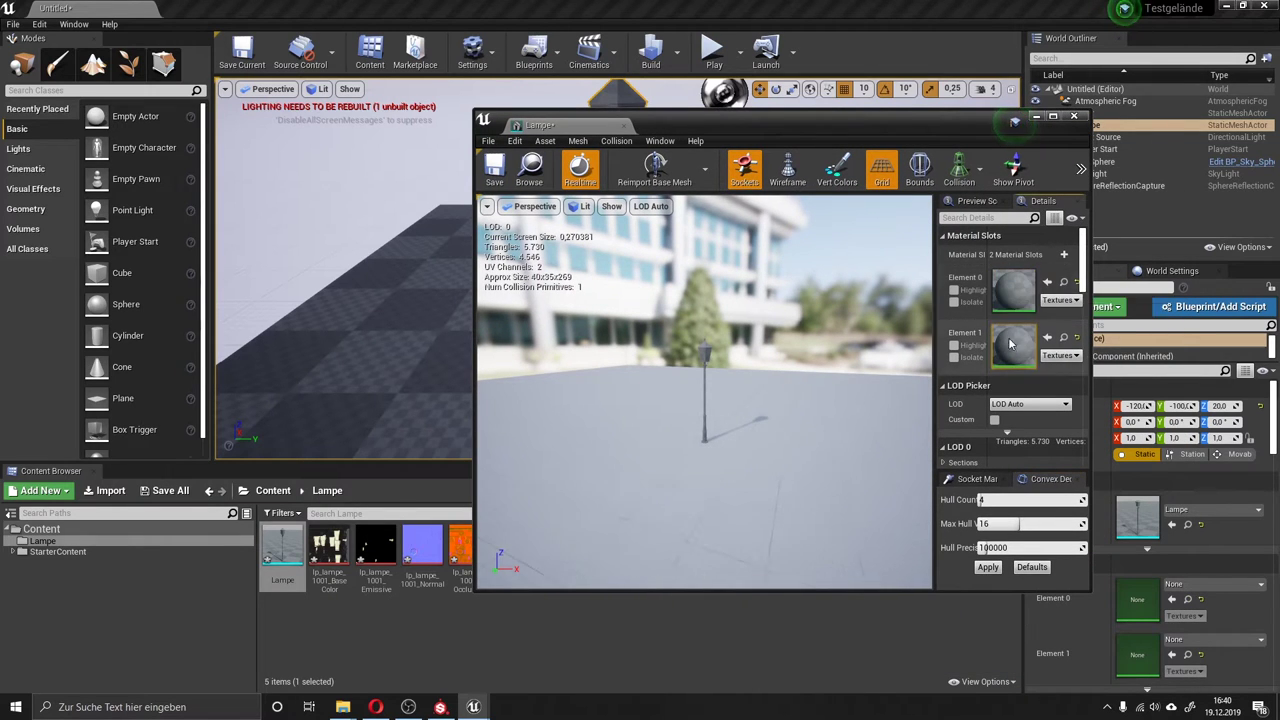
pyautogui.moveTo(1013, 289); pyautogui.dragTo(1010, 292)
pyautogui.moveTo(928, 128); pyautogui.dragTo(1040, 150)
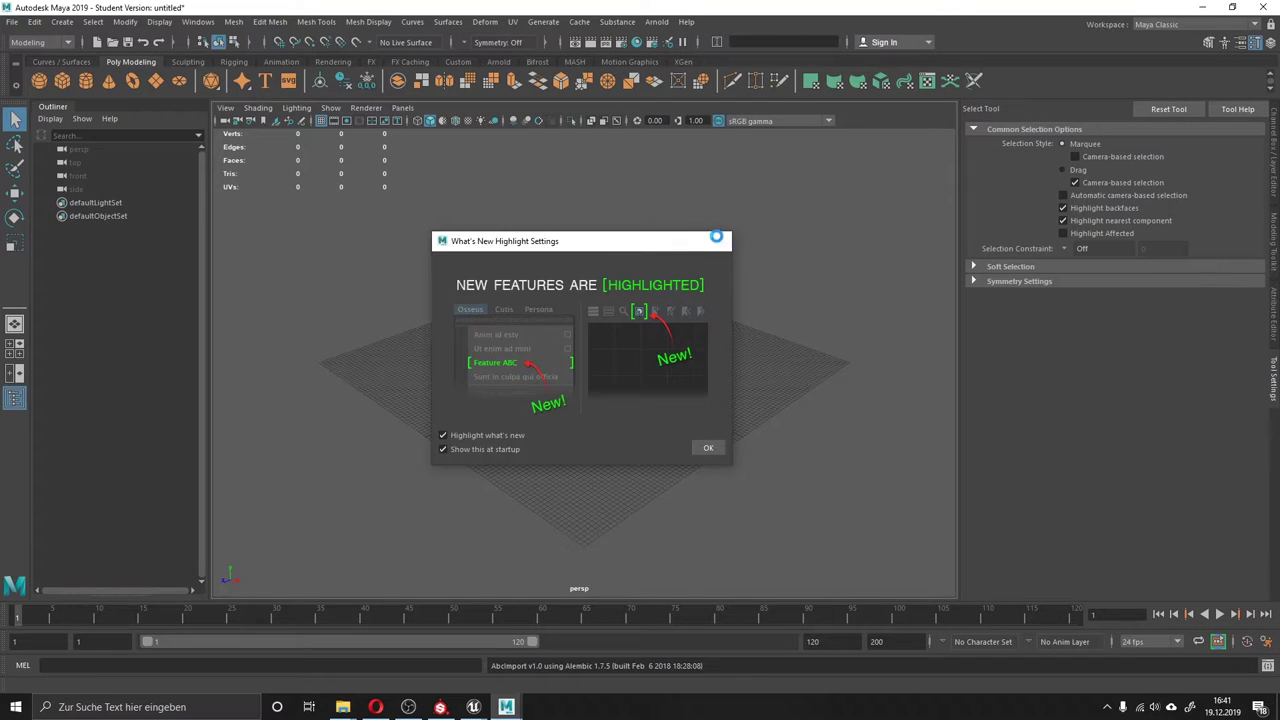
pyautogui.click(717, 237)
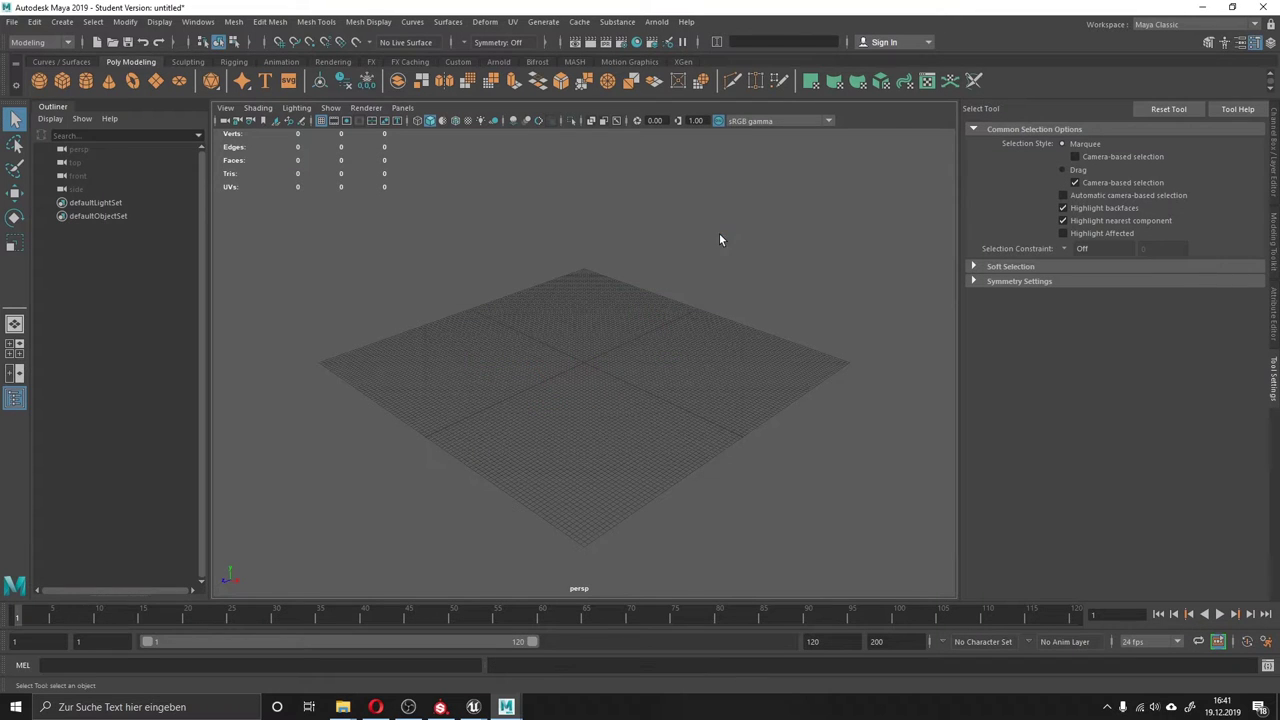
# Open Lampe.mb from the scenes folder, discarding the untitled scene and accepting the student-version notice.
pyautogui.click(11, 22)
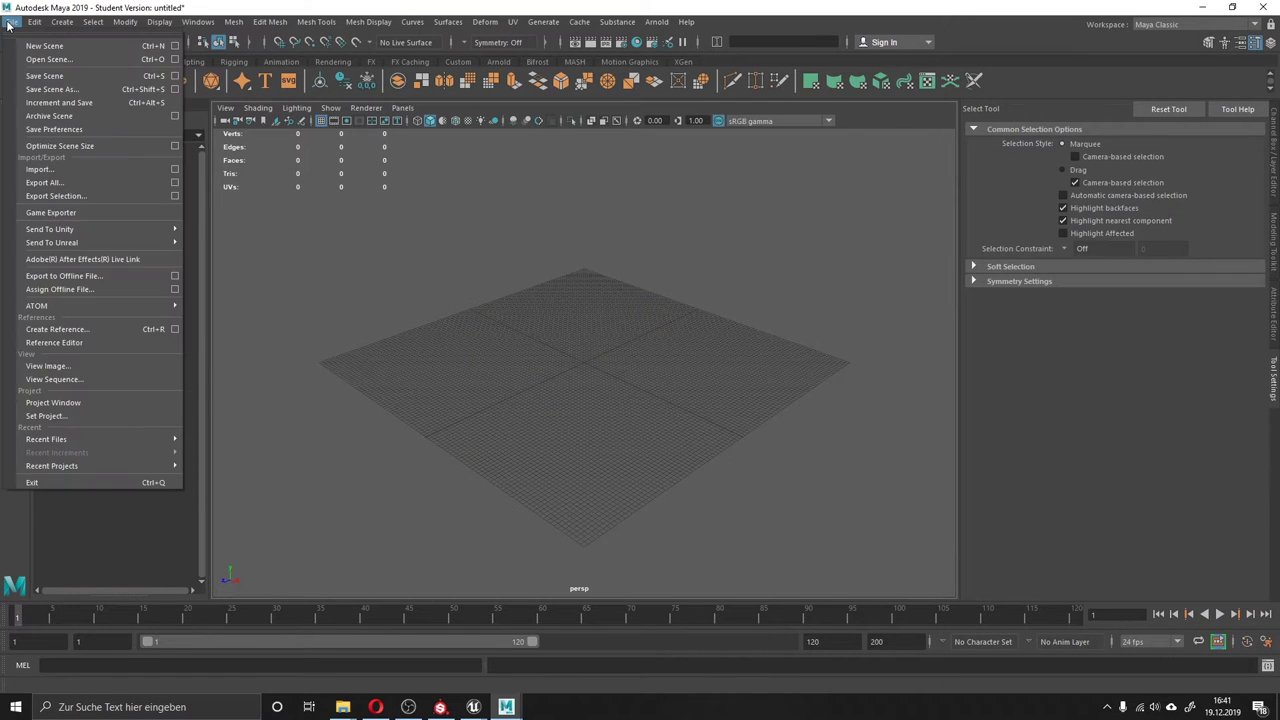
pyautogui.click(63, 165)
pyautogui.click(1187, 8)
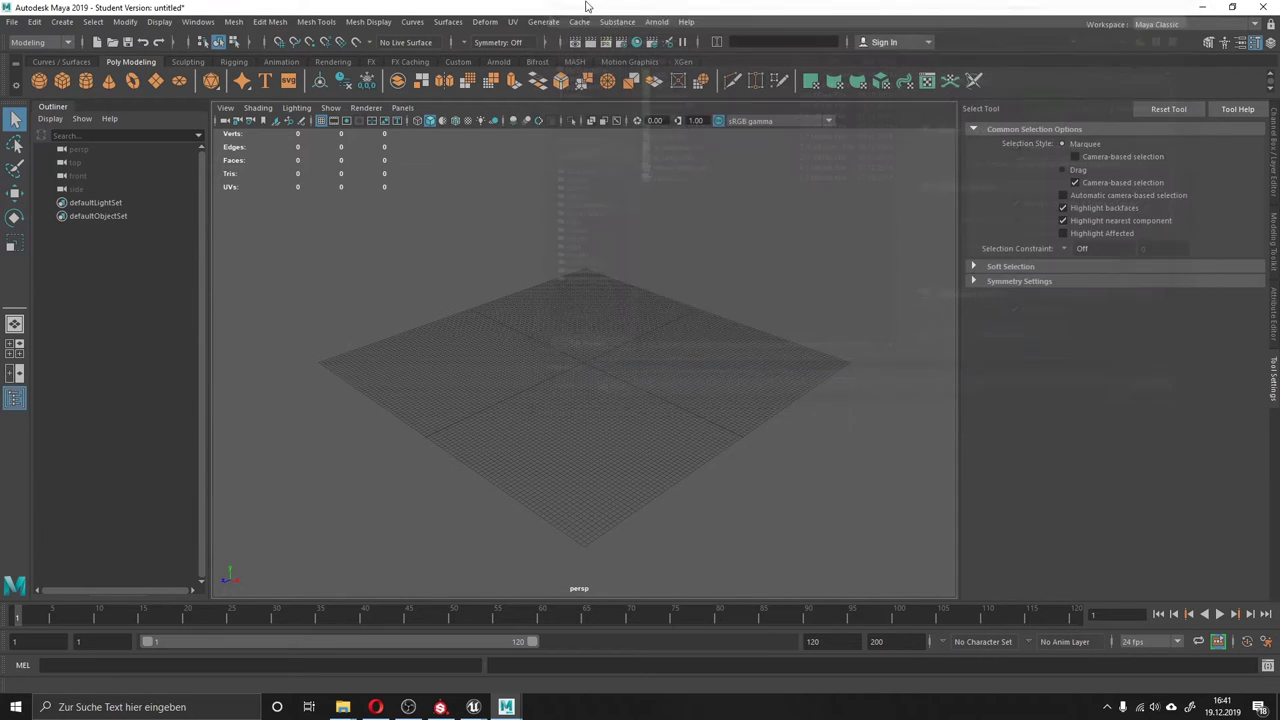
pyautogui.click(12, 22)
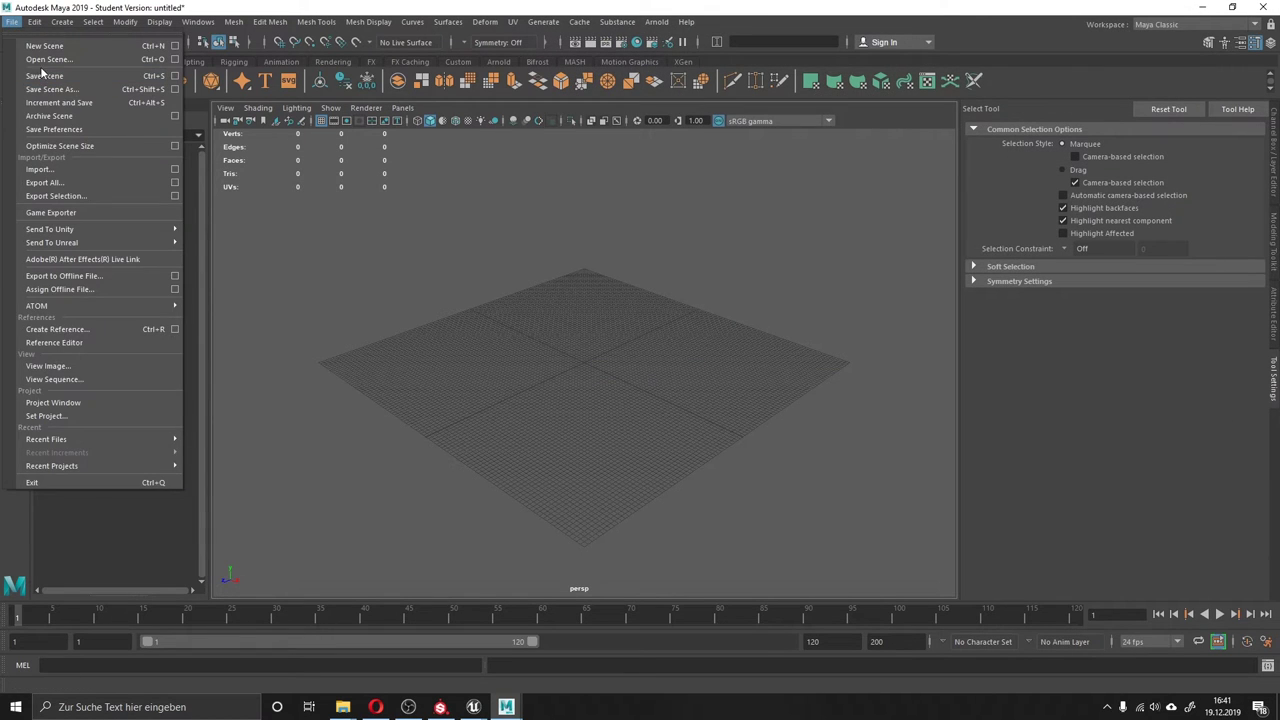
pyautogui.click(47, 60)
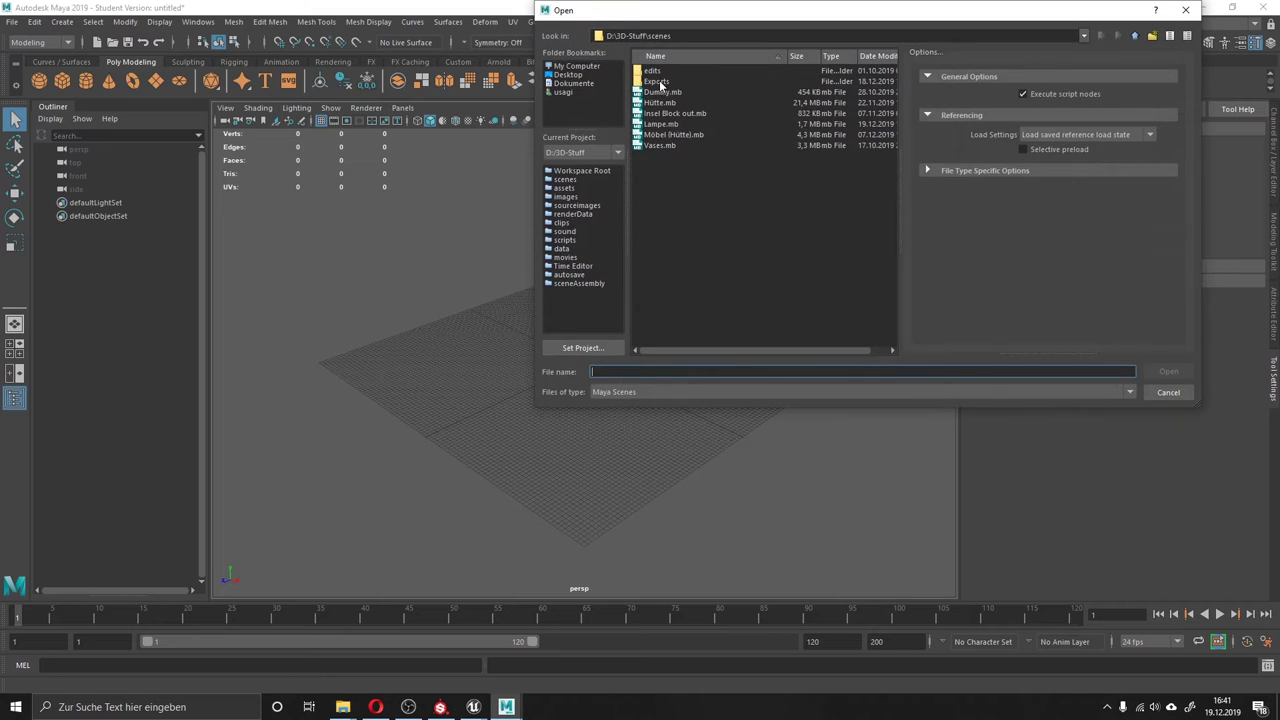
pyautogui.click(663, 122)
pyautogui.click(1168, 371)
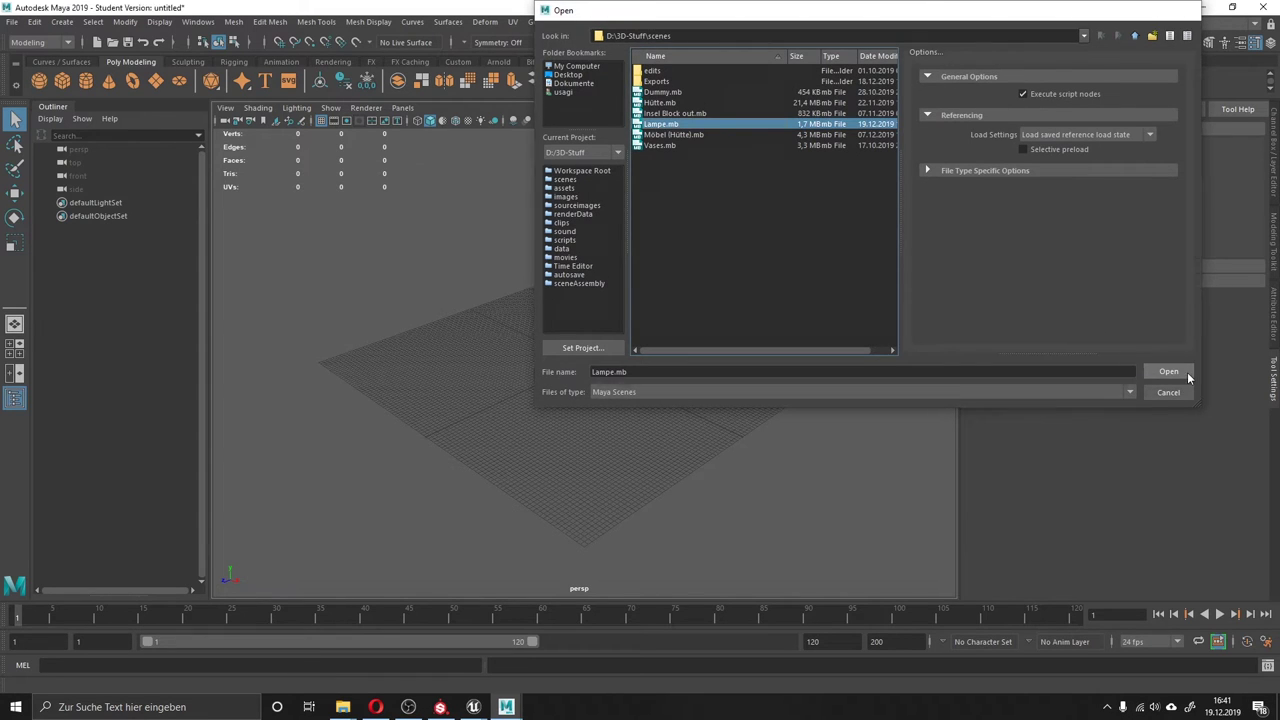
pyautogui.click(636, 356)
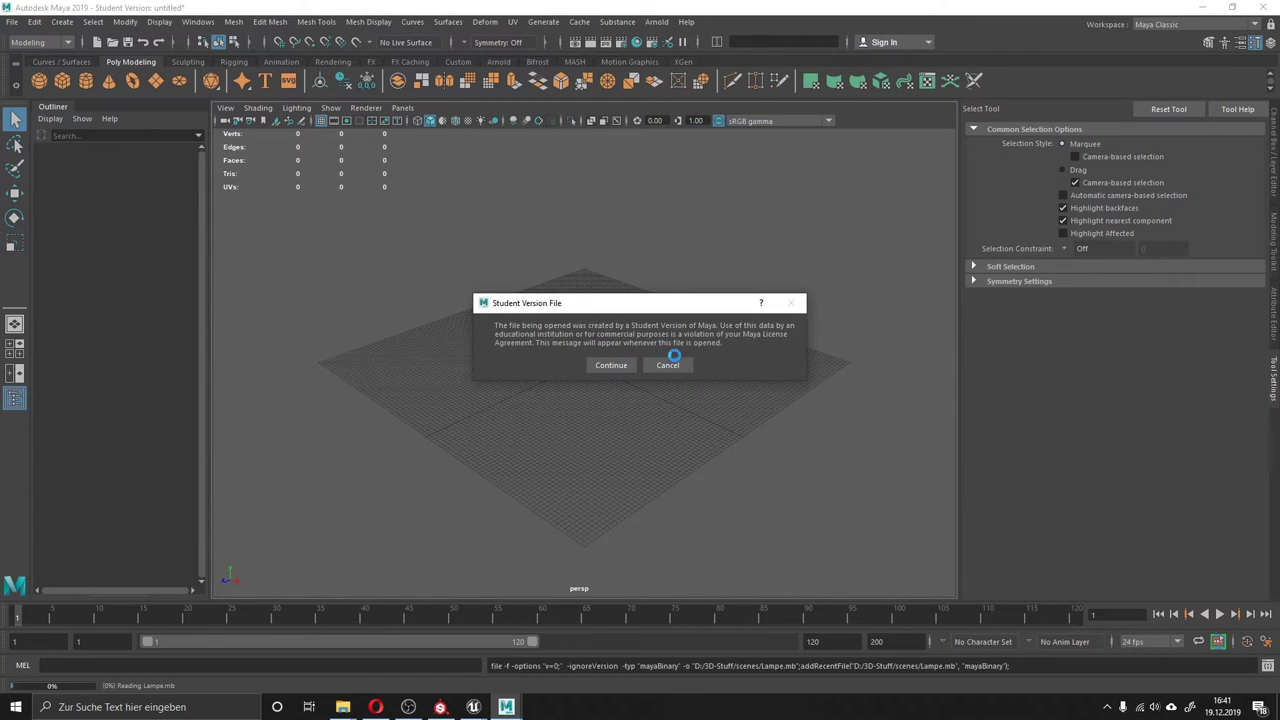
pyautogui.click(603, 365)
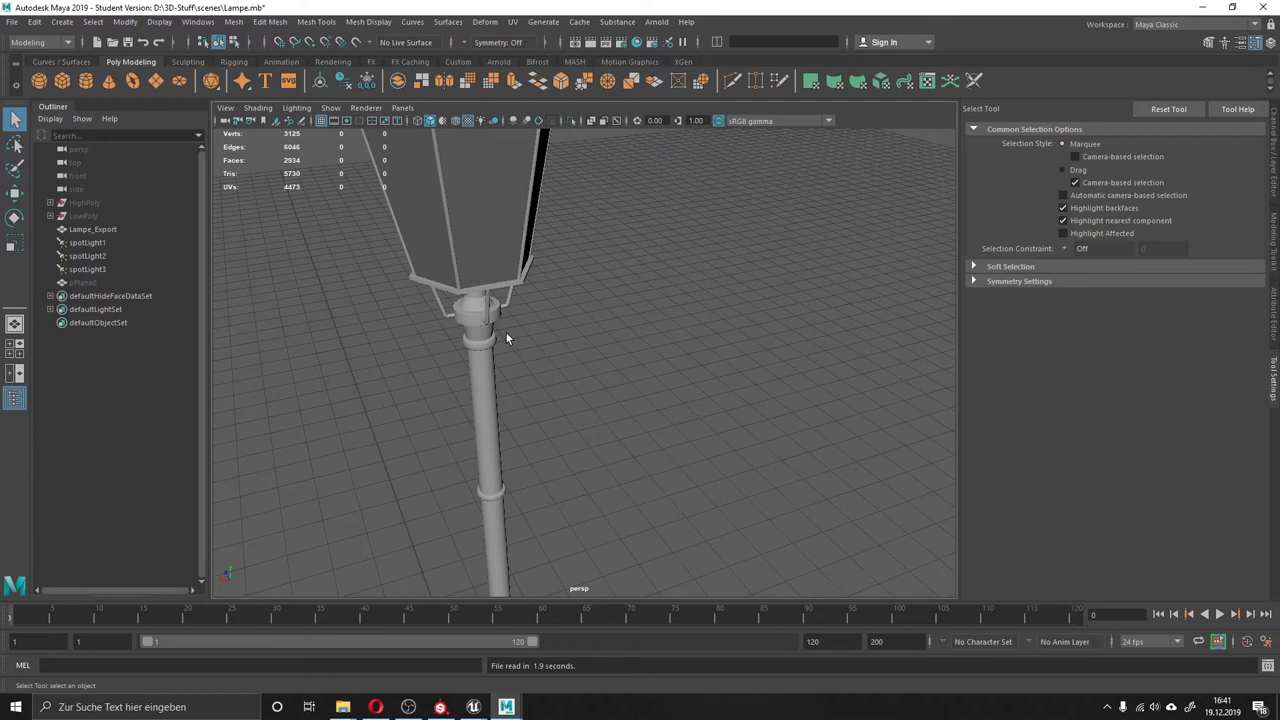
# Select the lamp post, switch it to face mode and pick the lantern glass faces.
pyautogui.keyDown('alt'); pyautogui.moveTo(505, 331); pyautogui.dragTo(502, 295); pyautogui.keyUp('alt')
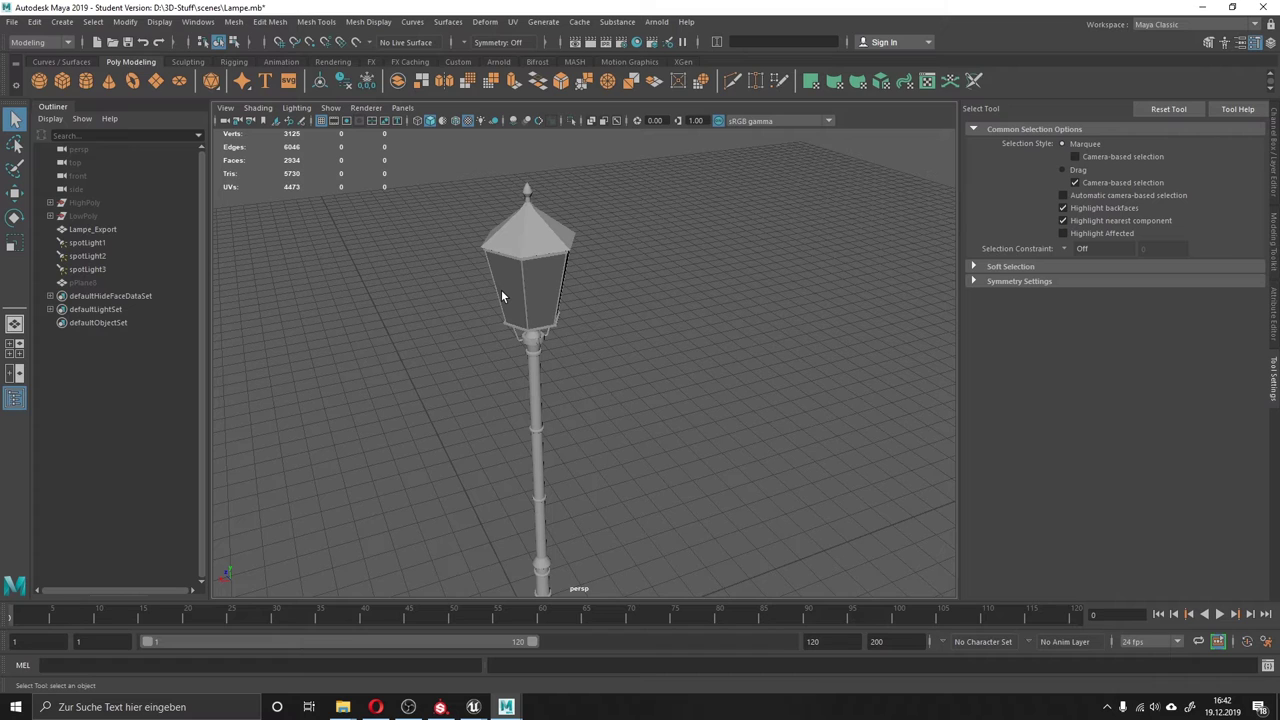
pyautogui.click(499, 286)
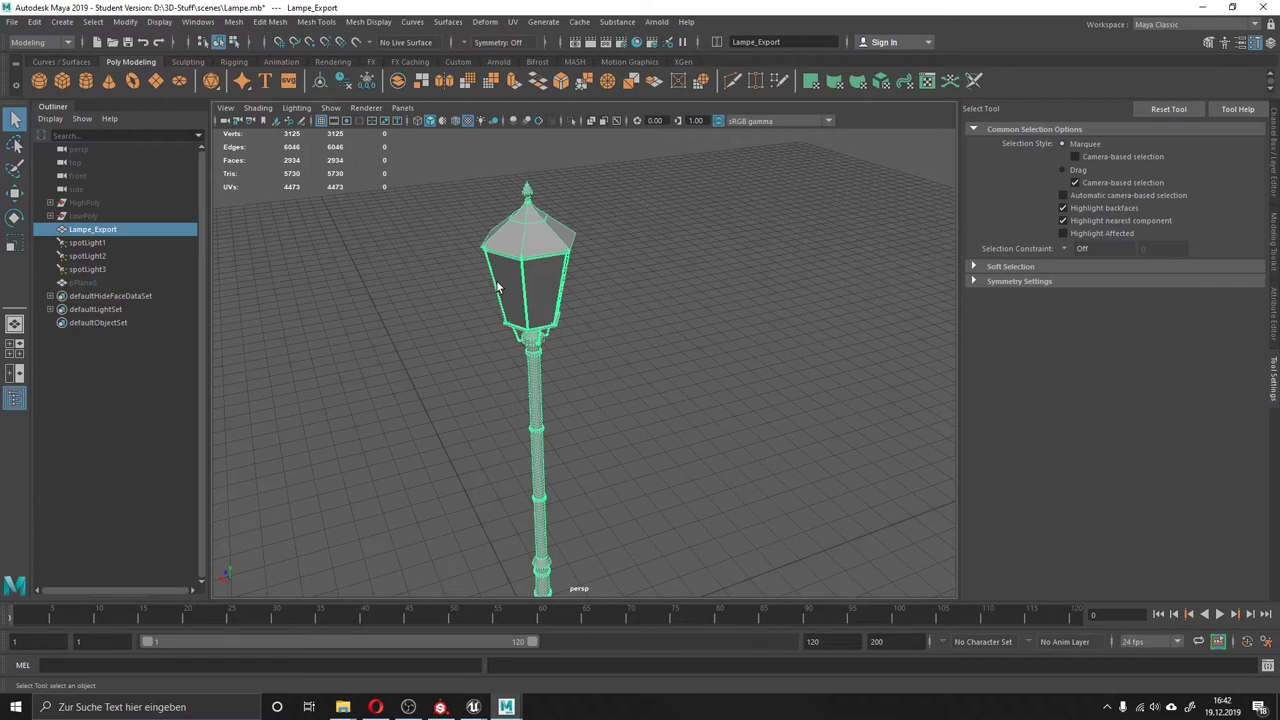
pyautogui.moveTo(511, 285); pyautogui.dragTo(526, 300, button='right')
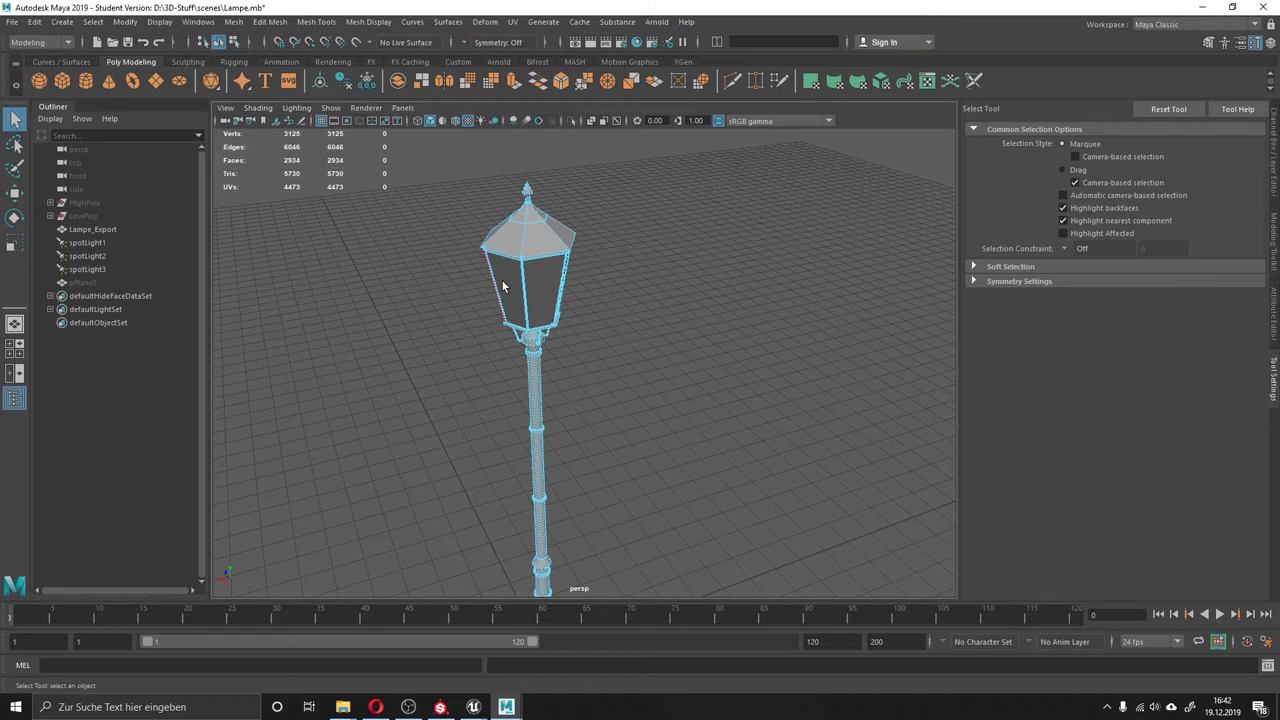
pyautogui.click(535, 287)
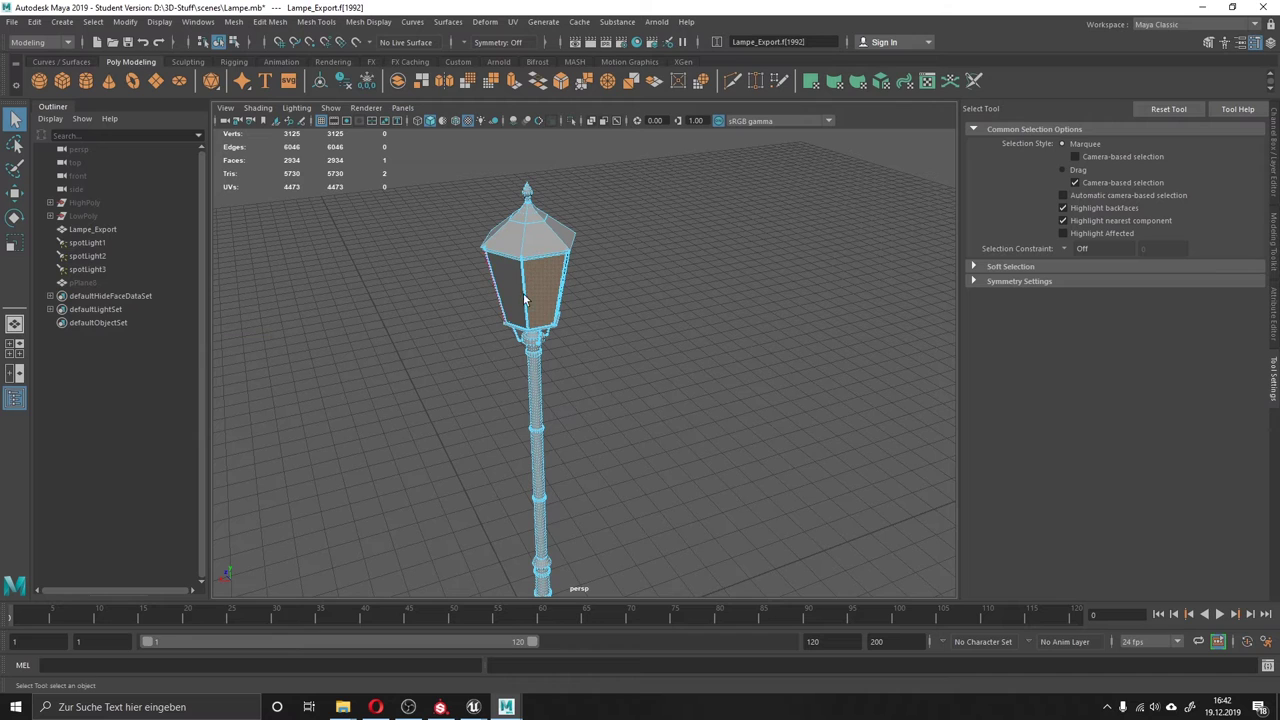
pyautogui.click(462, 278)
pyautogui.click(508, 292)
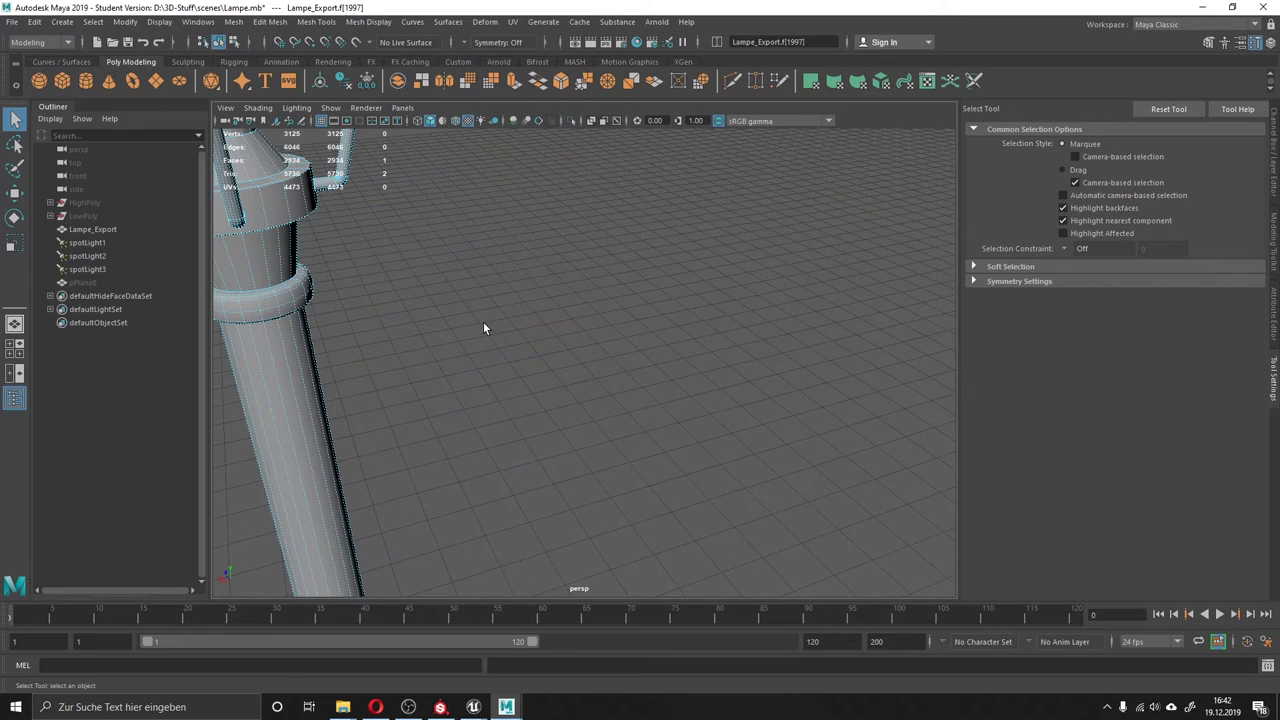
# Move the view inside the lantern and select all 120 faces of the bulb sphere.
pyautogui.moveTo(483, 328)
pyautogui.keyDown('alt'); pyautogui.mouseDown(button='right')
pyautogui.moveTo(524, 365)
pyautogui.moveTo(567, 457)
pyautogui.moveTo(585, 397)
pyautogui.mouseUp(button='right'); pyautogui.keyUp('alt')
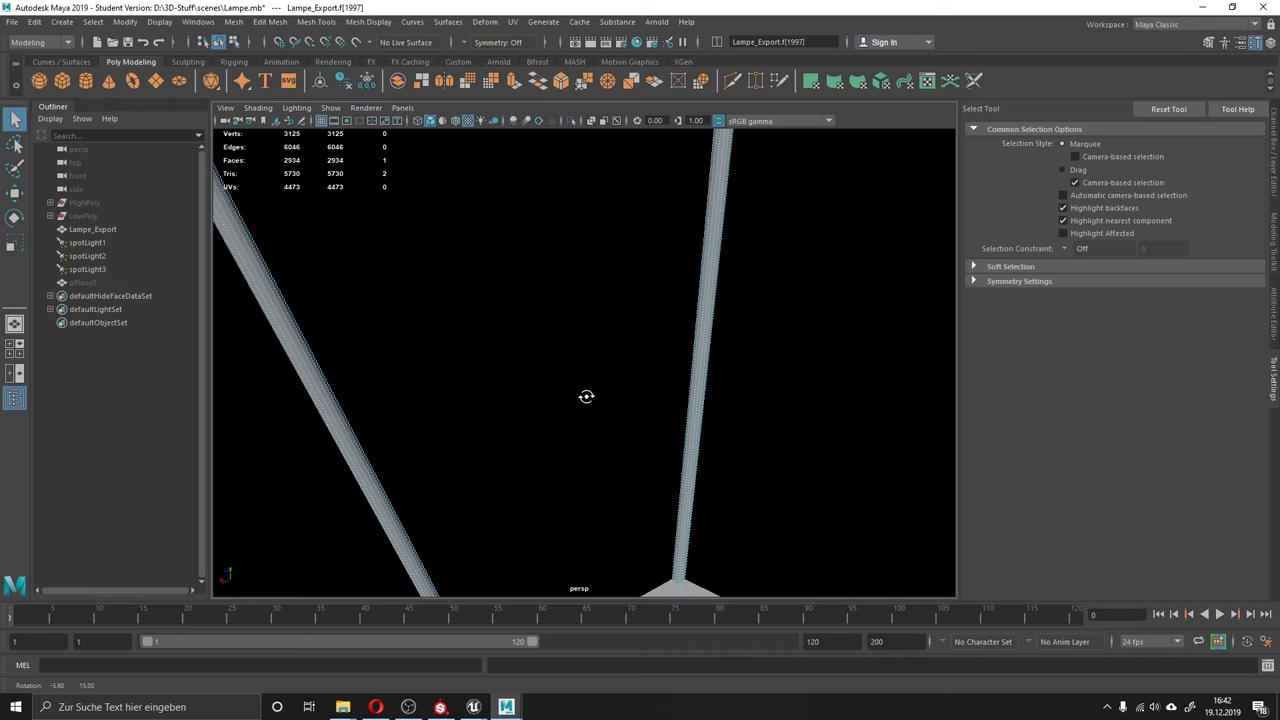
pyautogui.keyDown('alt'); pyautogui.moveTo(585, 397); pyautogui.dragTo(645, 419, button='middle'); pyautogui.keyUp('alt')
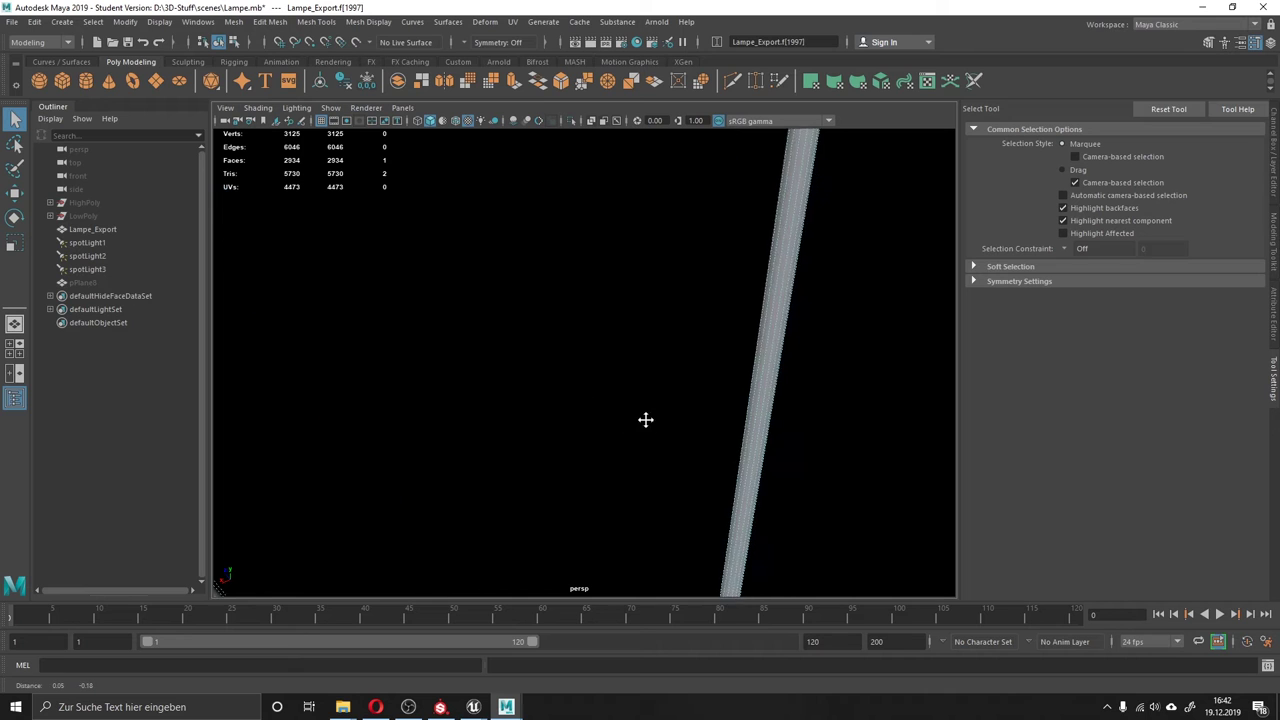
pyautogui.keyDown('alt'); pyautogui.moveTo(645, 419); pyautogui.dragTo(709, 506, button='right'); pyautogui.keyUp('alt')
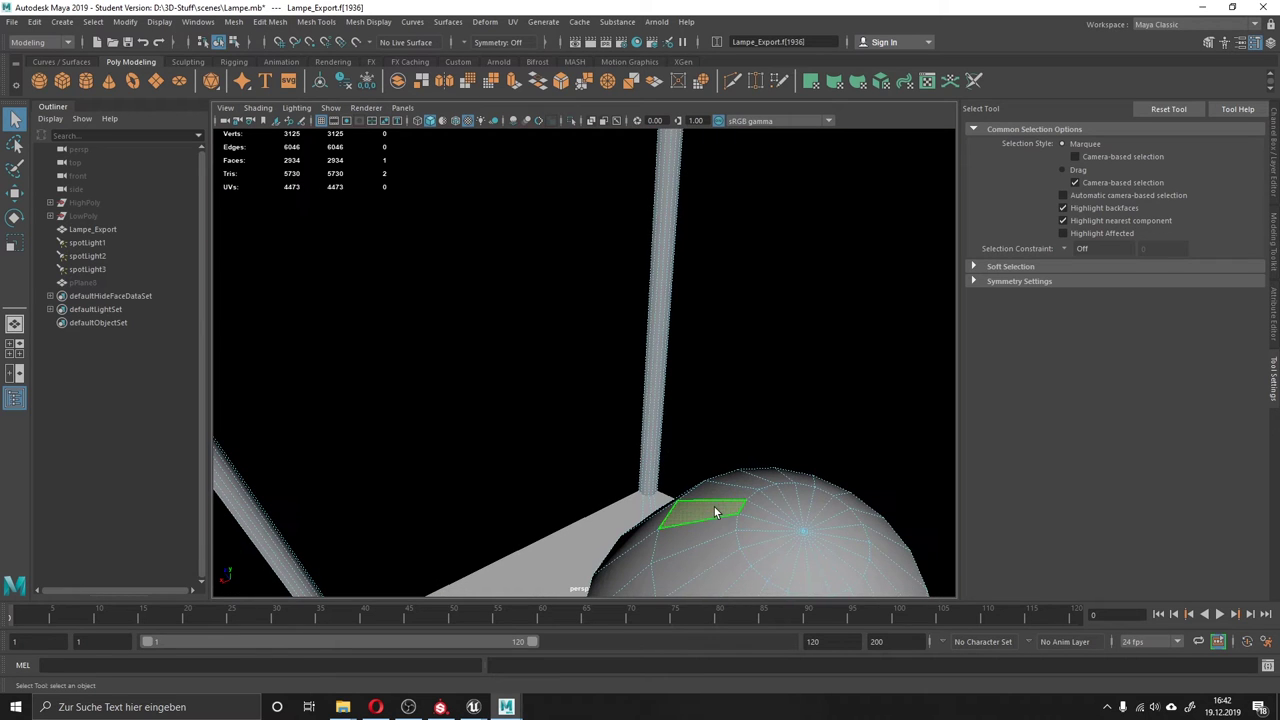
pyautogui.doubleClick(714, 507)
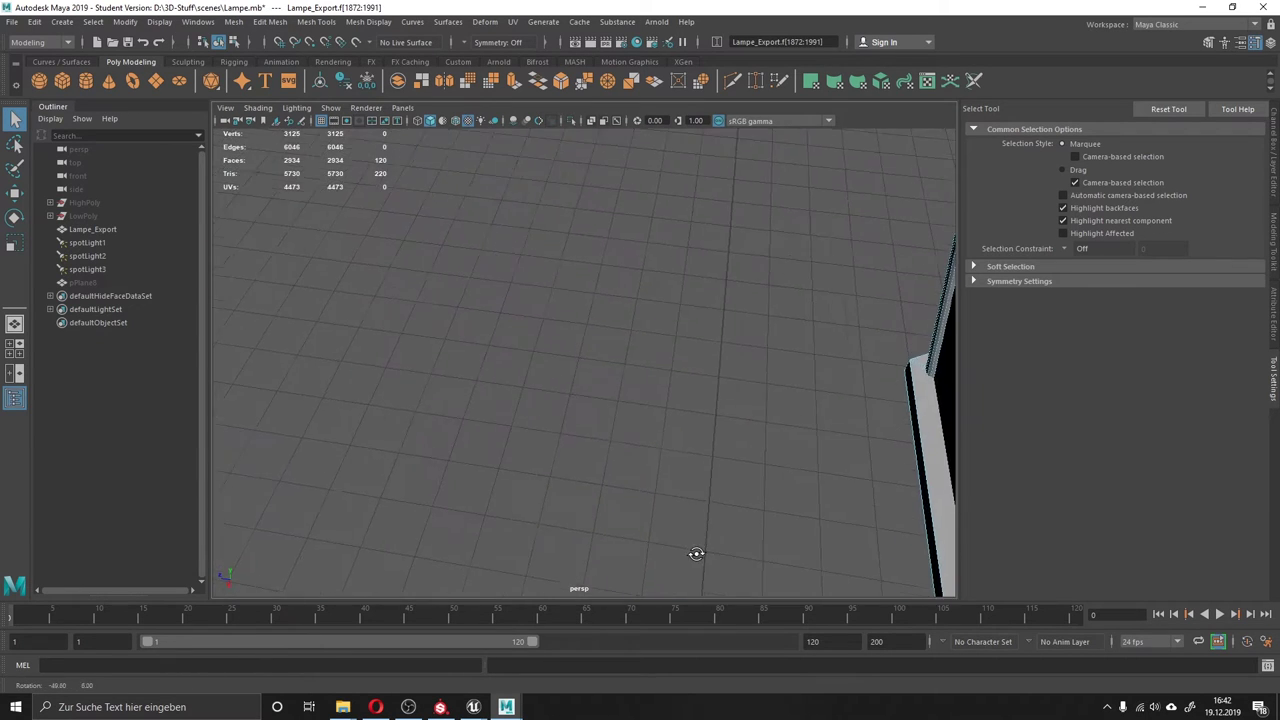
# Frame the whole lamp and bring up the existing-materials list for the selected bulb faces.
pyautogui.keyDown('alt'); pyautogui.moveTo(617, 547); pyautogui.dragTo(760, 509, button='right'); pyautogui.keyUp('alt')
pyautogui.keyDown('alt'); pyautogui.moveTo(760, 509); pyautogui.dragTo(540, 444, button='middle'); pyautogui.keyUp('alt')
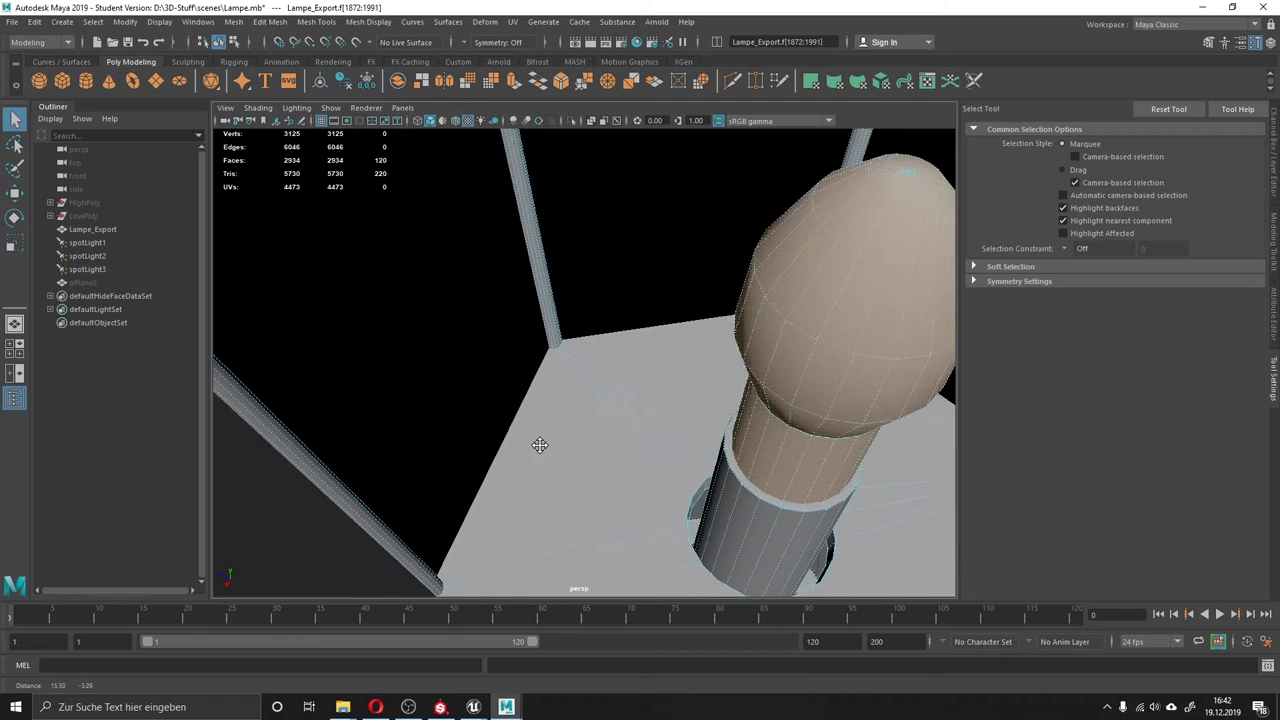
pyautogui.keyDown('alt'); pyautogui.moveTo(540, 444); pyautogui.dragTo(451, 344); pyautogui.keyUp('alt')
pyautogui.press('f')
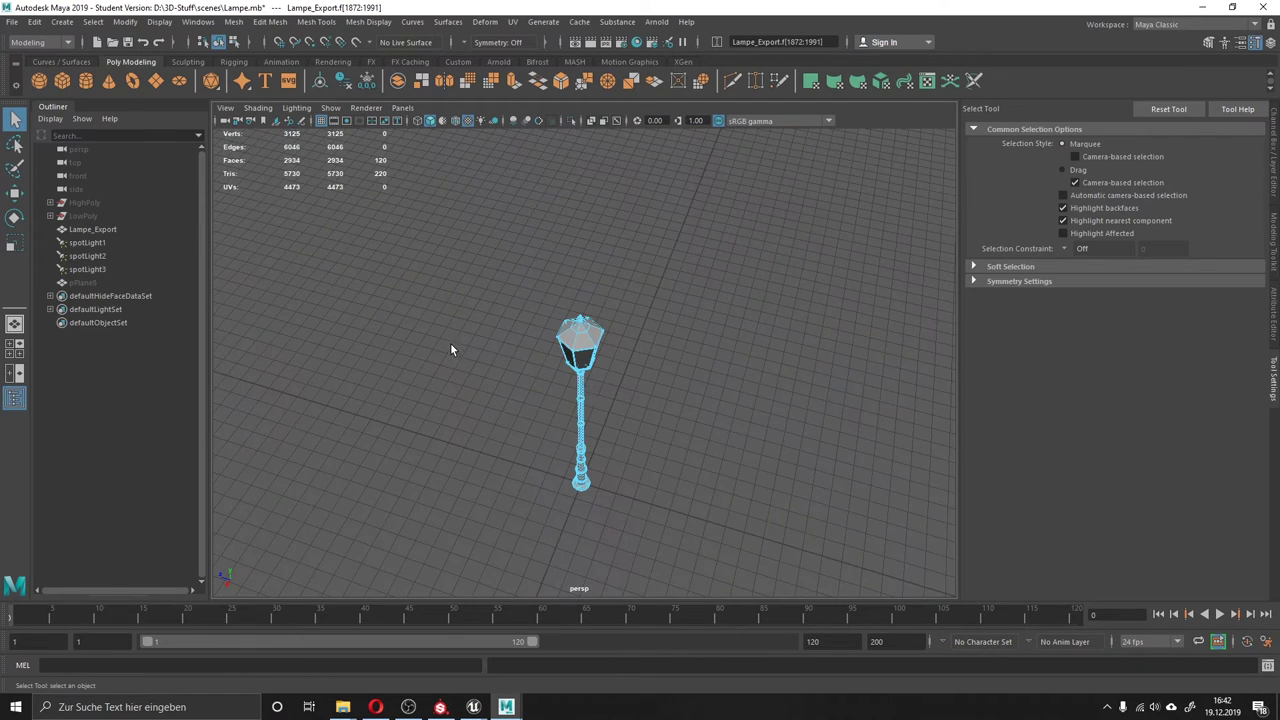
pyautogui.keyDown('shift'); pyautogui.moveTo(686, 408); pyautogui.dragTo(829, 495, button='right'); pyautogui.keyUp('shift')
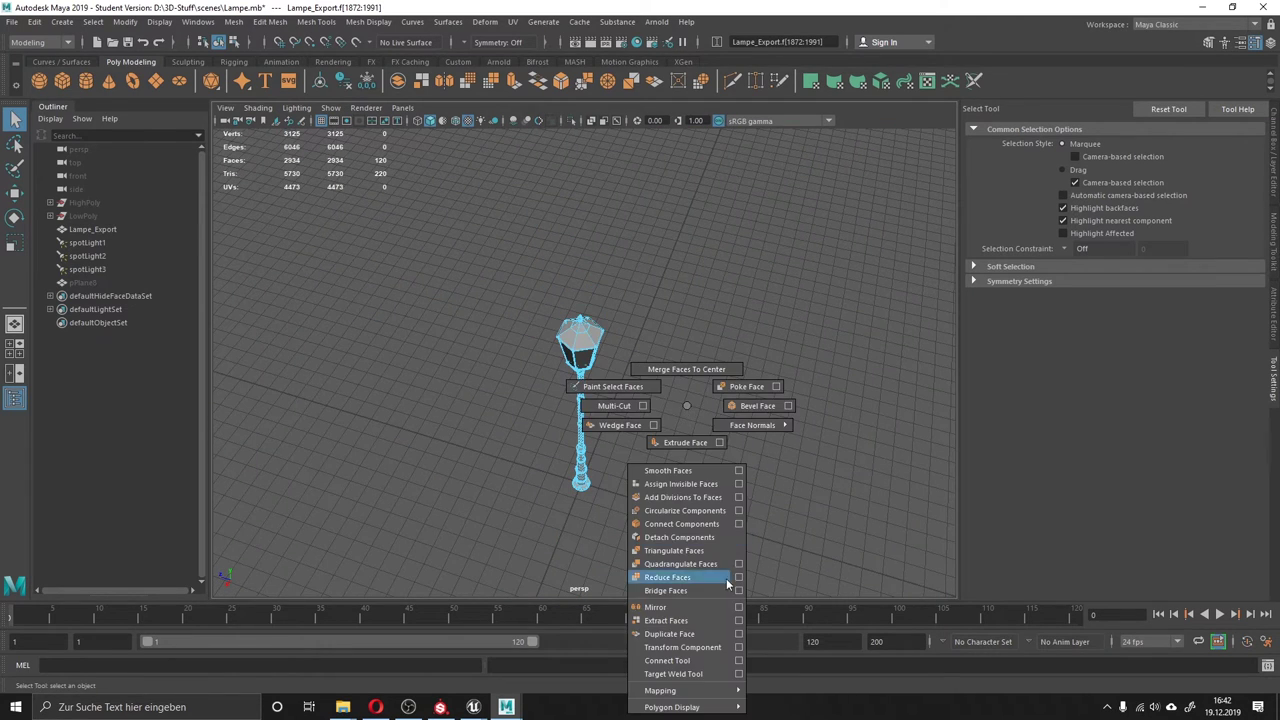
pyautogui.moveTo(685, 339); pyautogui.dragTo(713, 712, button='right')
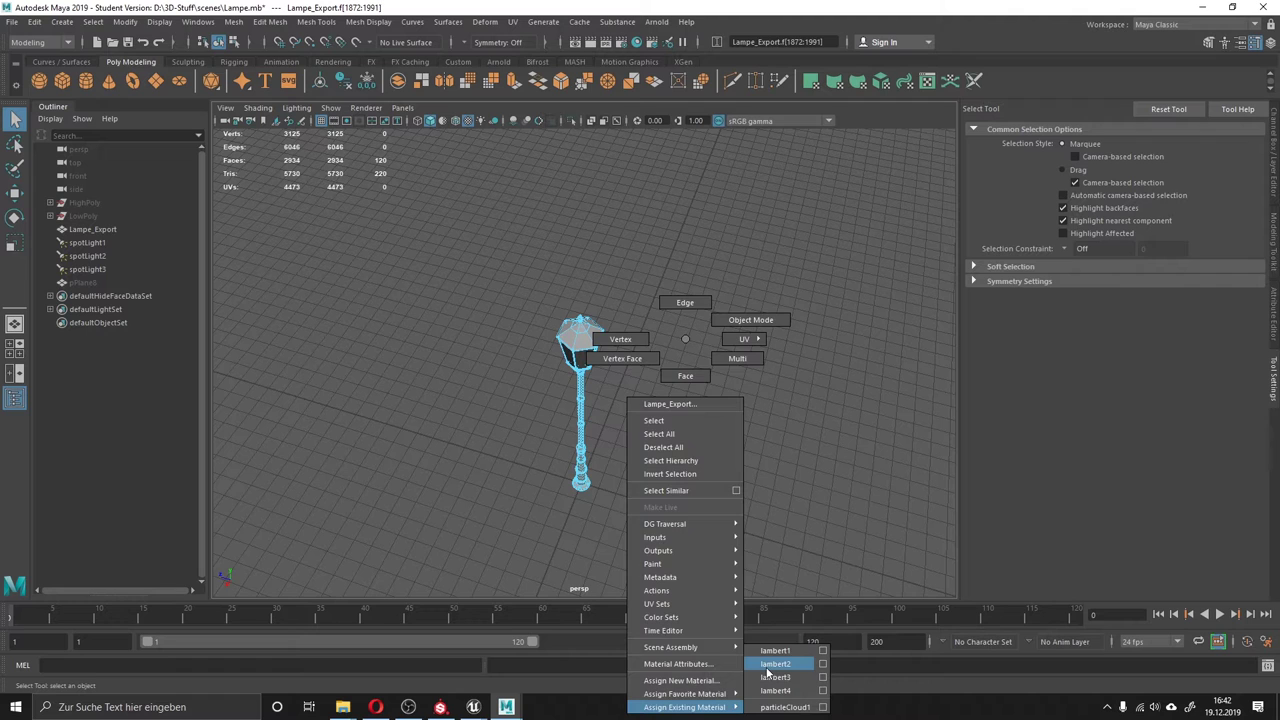
# Assign the existing lambert2 material to the bulb faces.
pyautogui.click(770, 664)
pyautogui.scroll(3, 590, 323)
pyautogui.scroll(5, 545, 316)
pyautogui.scroll(3, 546, 318)
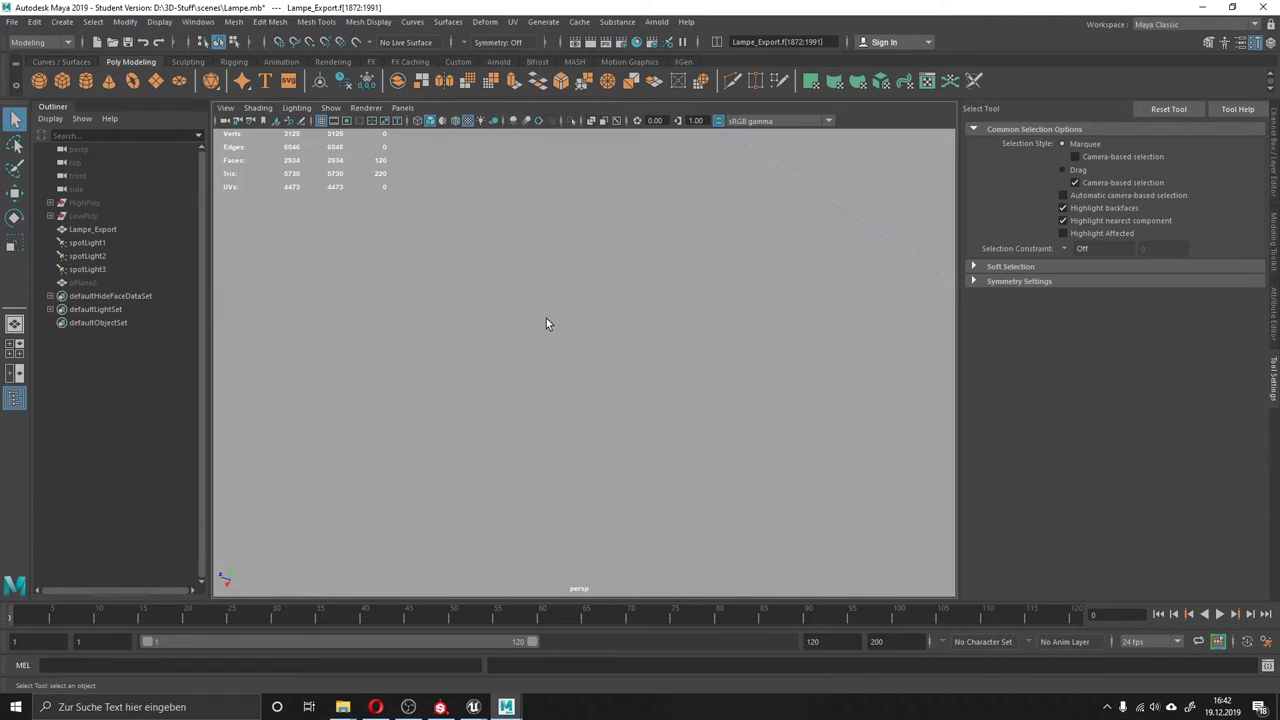
pyautogui.scroll(-3, 546, 318)
pyautogui.scroll(-3, 522, 325)
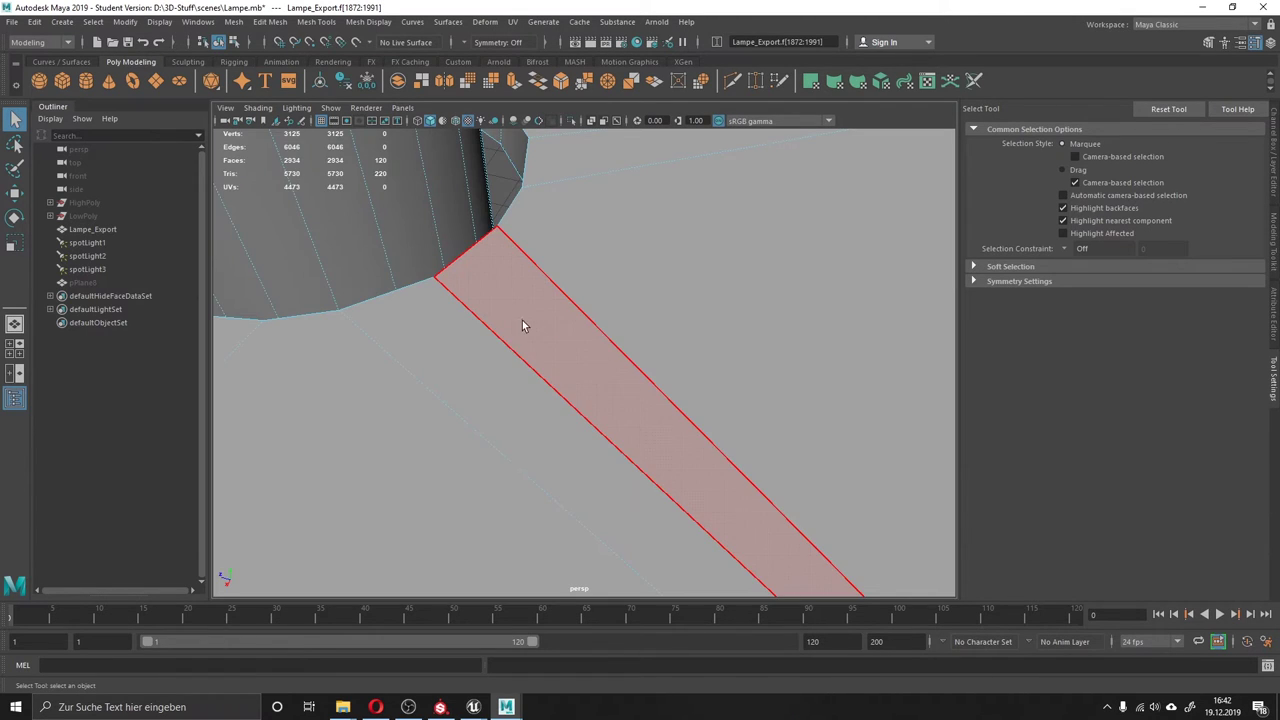
pyautogui.scroll(-3, 522, 325)
pyautogui.scroll(-3, 569, 434)
pyautogui.scroll(-3, 568, 428)
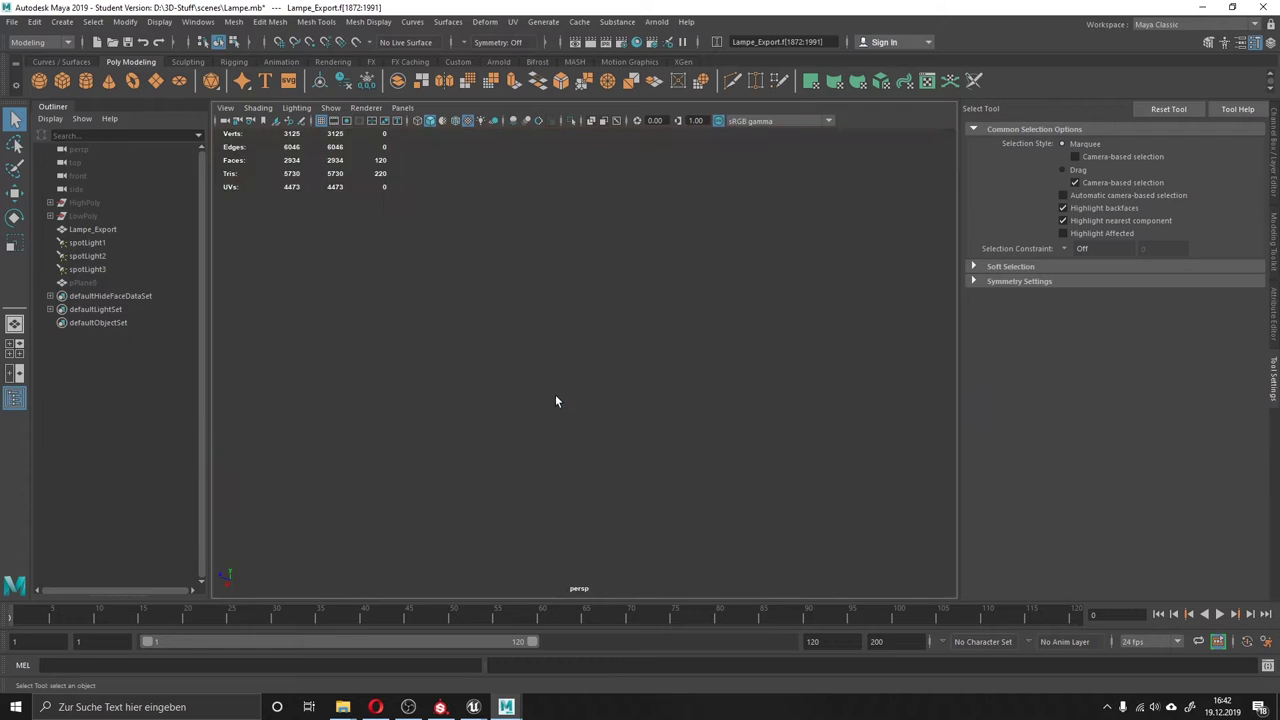
# Return to Object Mode and select Lampe_Export in the Outliner.
pyautogui.press('F8')
pyautogui.press('f')
pyautogui.moveTo(695, 440)
pyautogui.keyDown('alt'); pyautogui.mouseDown()
pyautogui.moveTo(697, 484)
pyautogui.moveTo(680, 471)
pyautogui.mouseUp(); pyautogui.keyUp('alt')
pyautogui.scroll(-3, 678, 445)
pyautogui.scroll(-2, 680, 454)
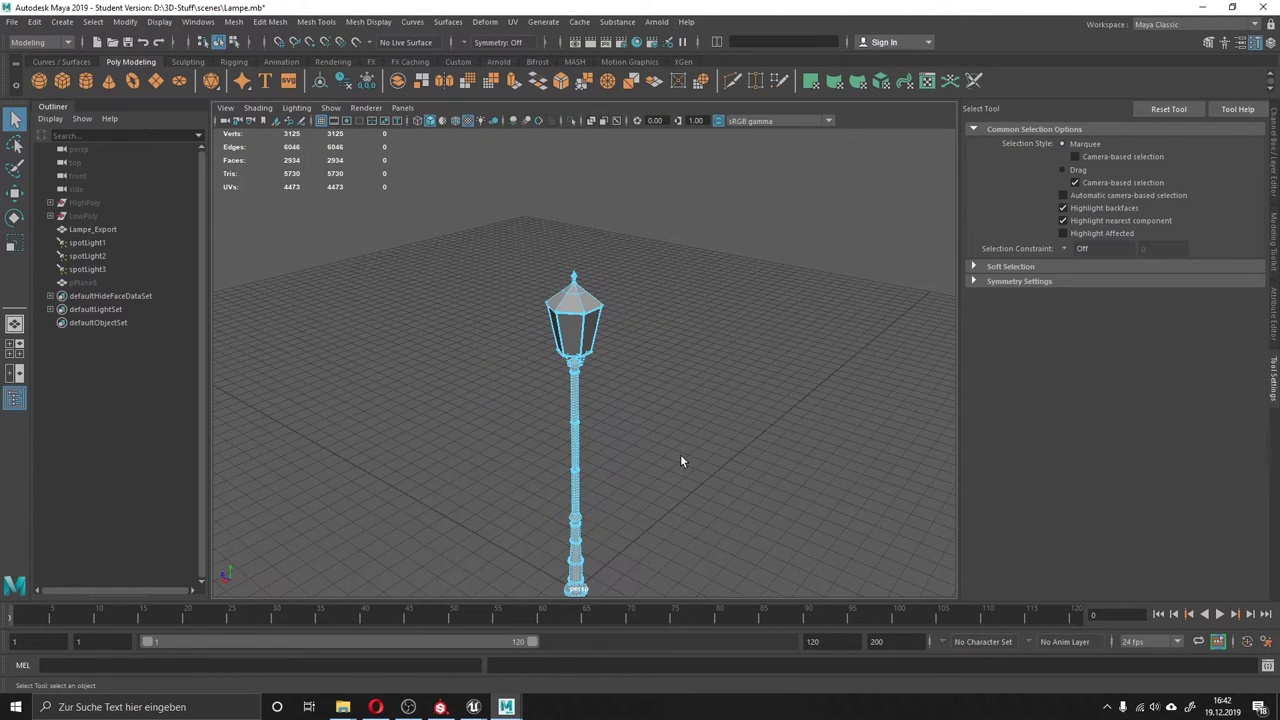
pyautogui.scroll(-2, 680, 454)
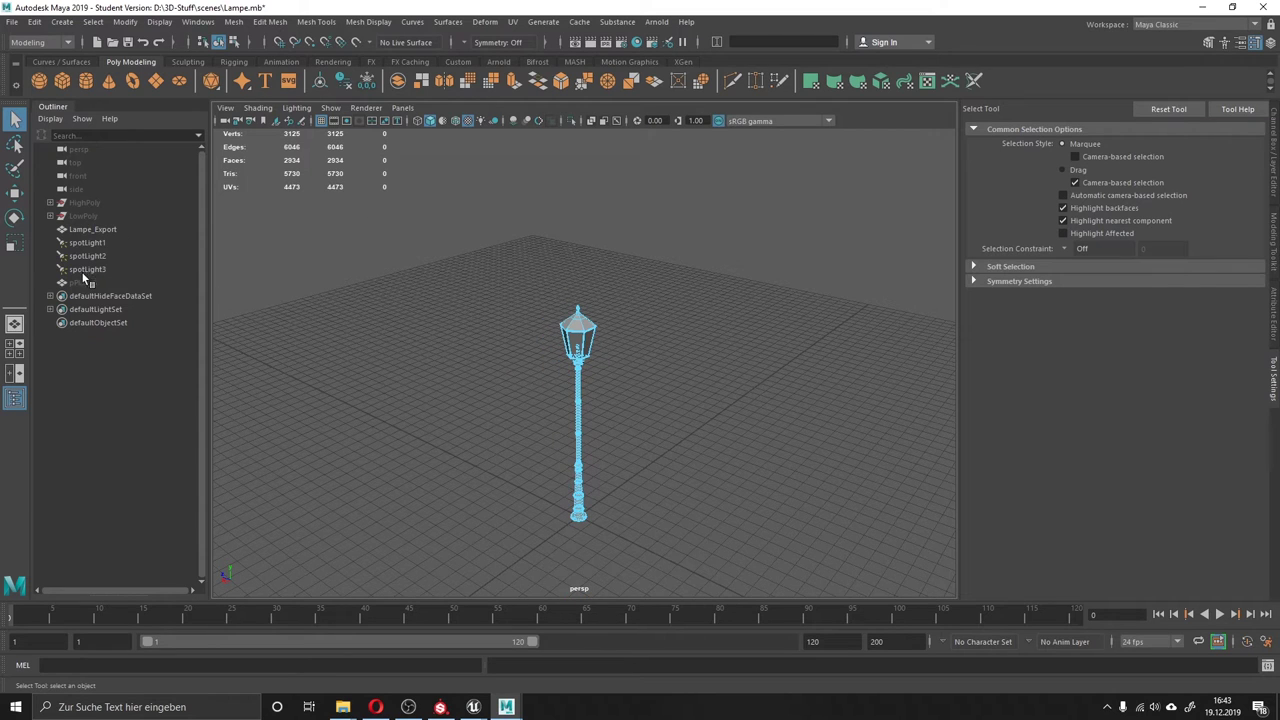
pyautogui.moveTo(310, 262); pyautogui.dragTo(394, 221, button='right')
pyautogui.click(499, 281)
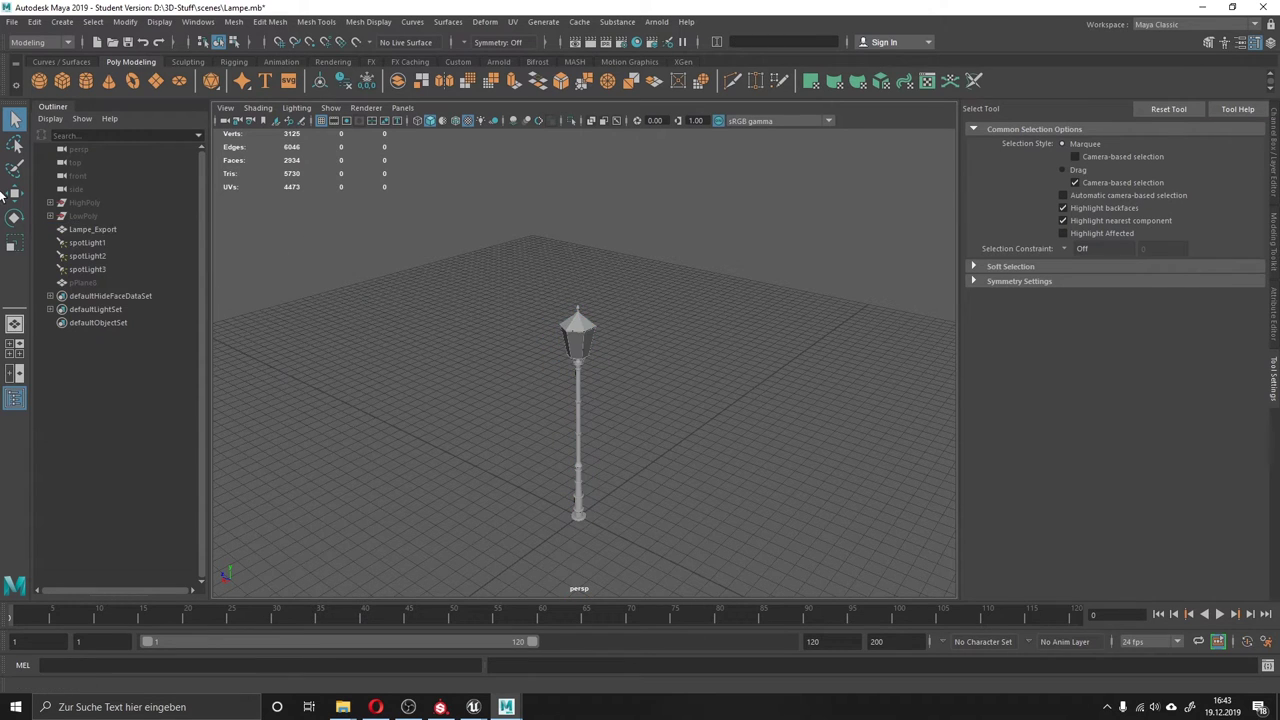
pyautogui.click(84, 229)
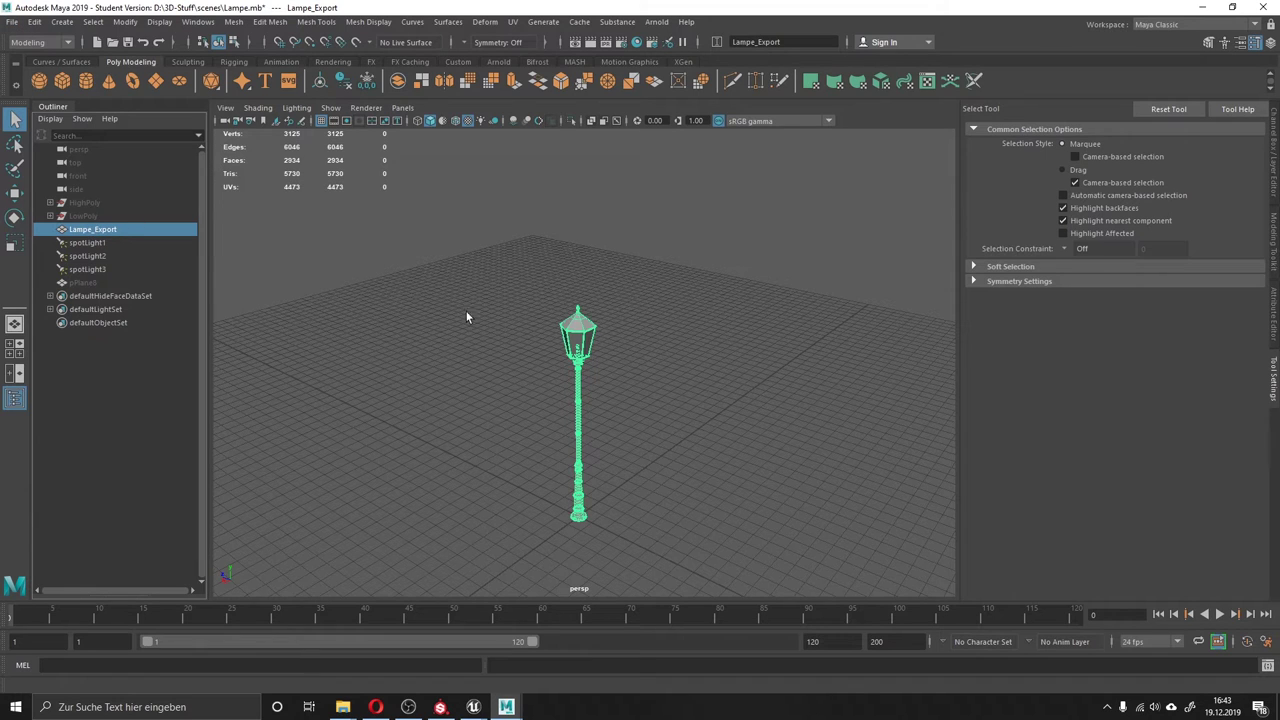
# Export everything with Export All from Game Exporter to Lampe.fbx in the assets folder, then minimize the exporter.
pyautogui.click(10, 20)
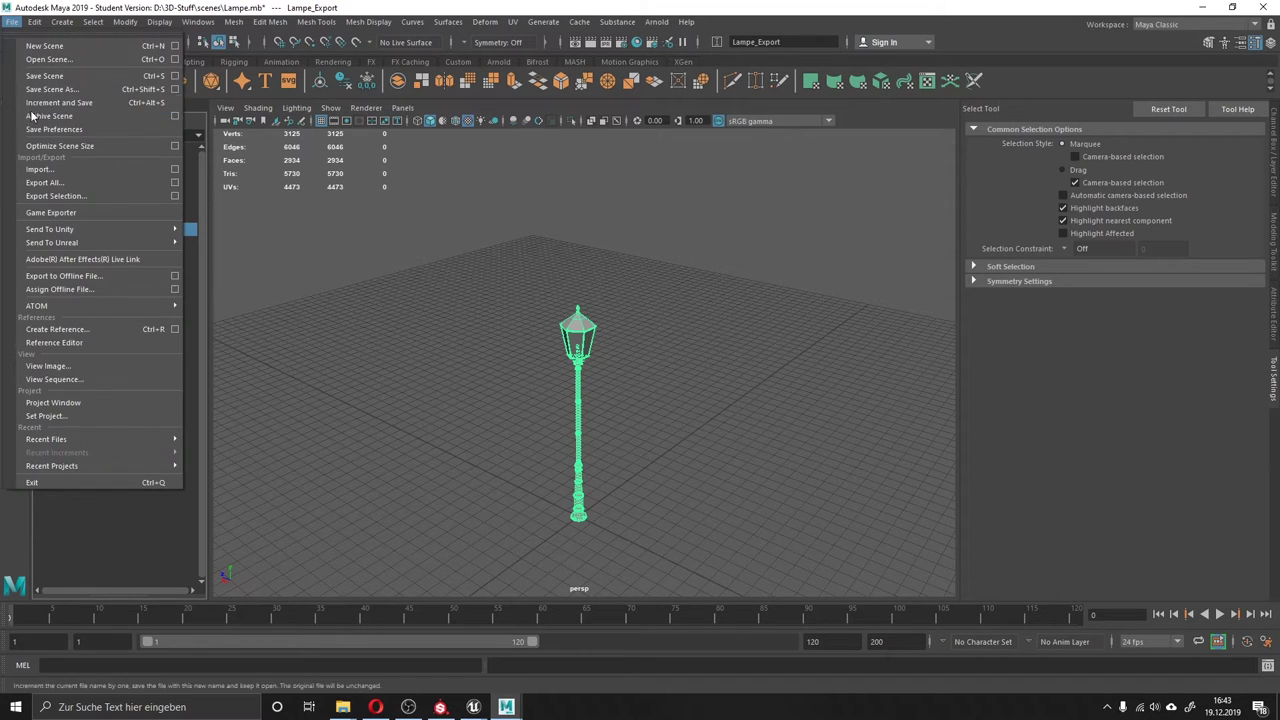
pyautogui.click(84, 216)
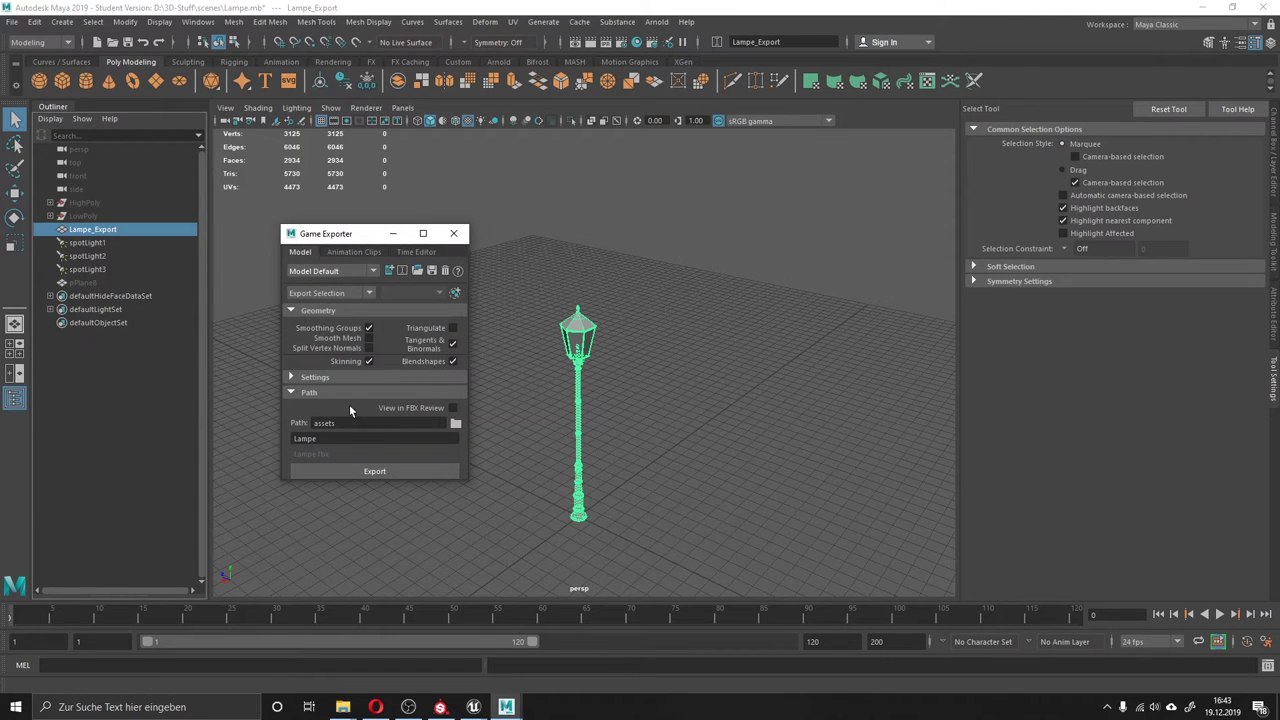
pyautogui.click(304, 296)
pyautogui.click(311, 310)
pyautogui.click(358, 473)
pyautogui.click(349, 374)
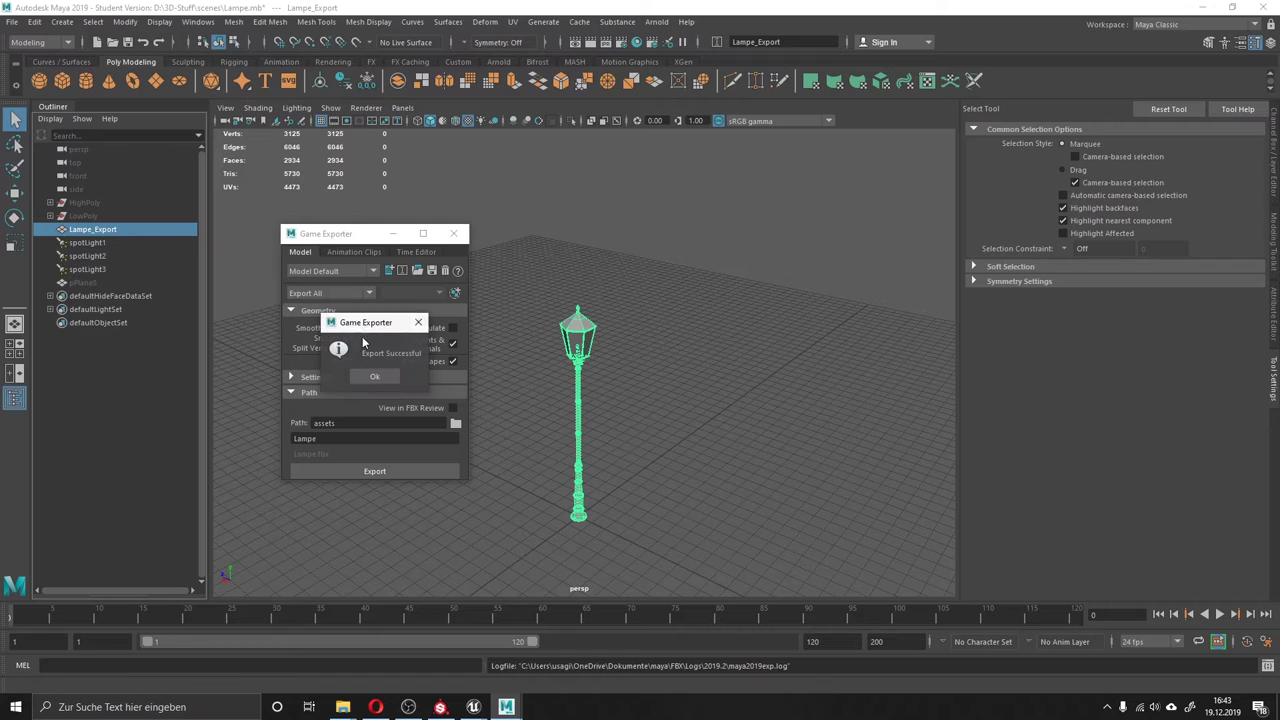
pyautogui.click(374, 377)
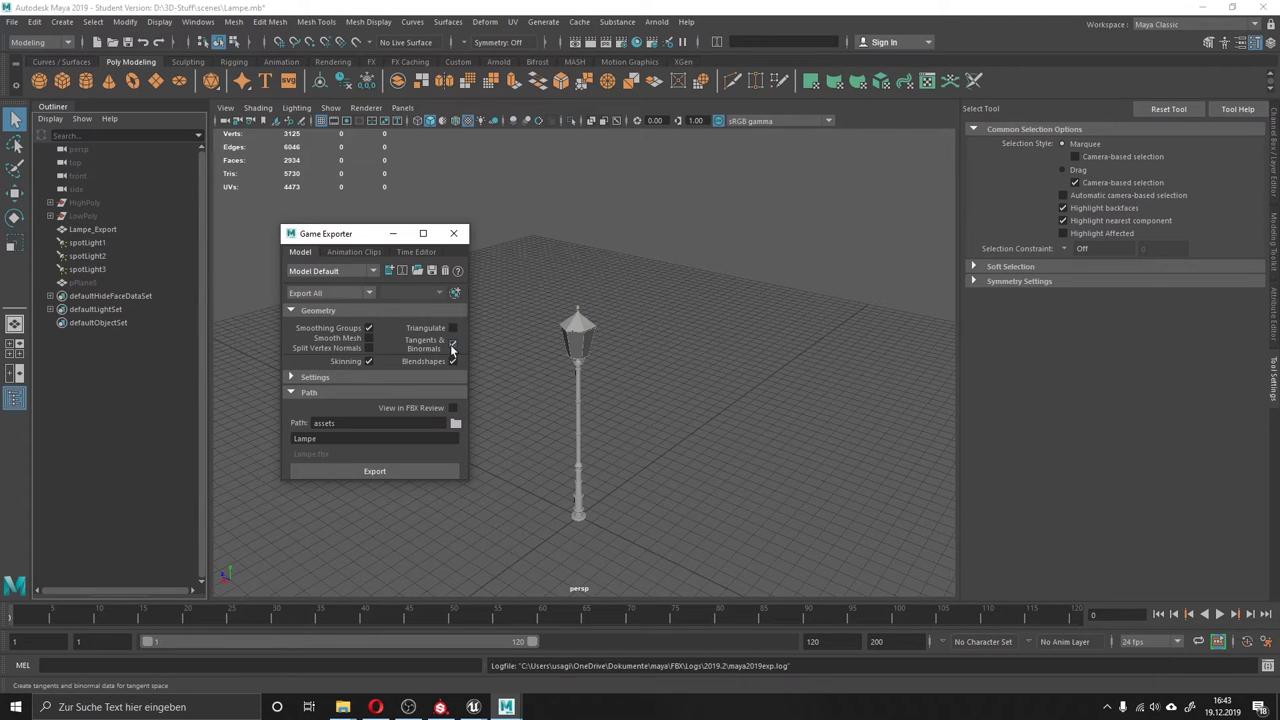
pyautogui.click(390, 234)
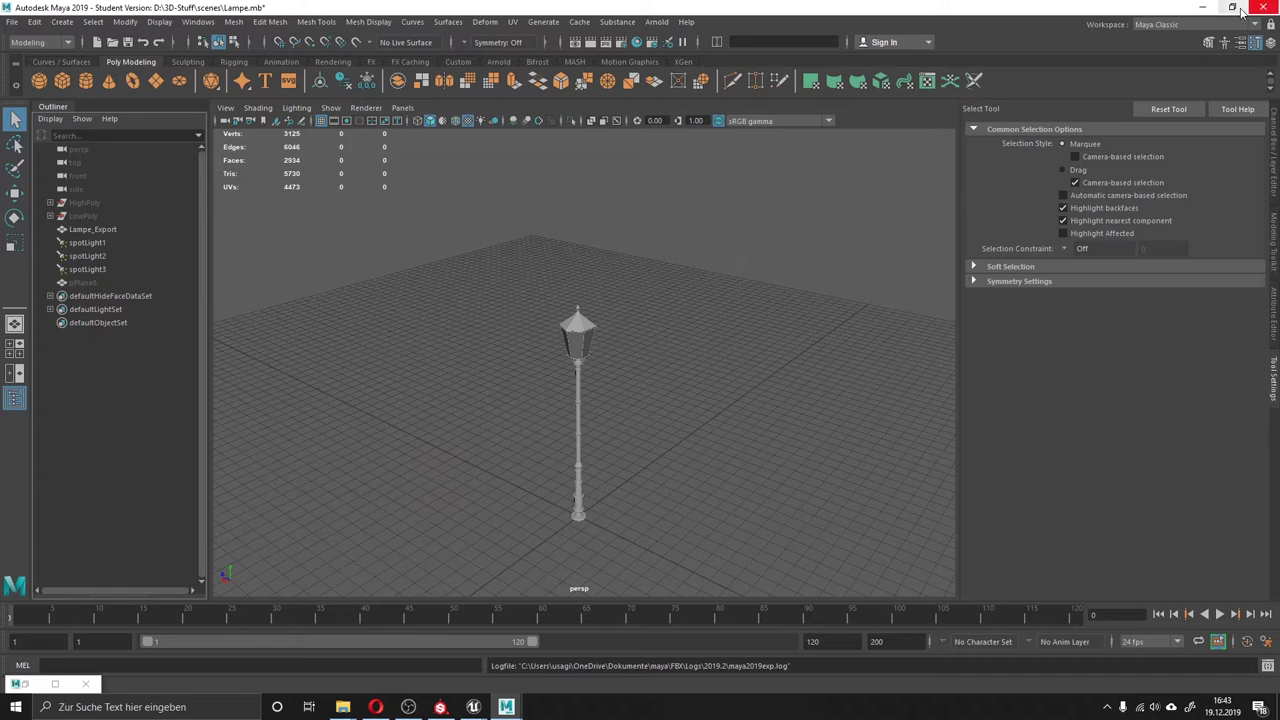
# Reimport the Lampe mesh from Lampe.fbx, choosing Reset To Fbx for the material slots.
pyautogui.click(456, 331)
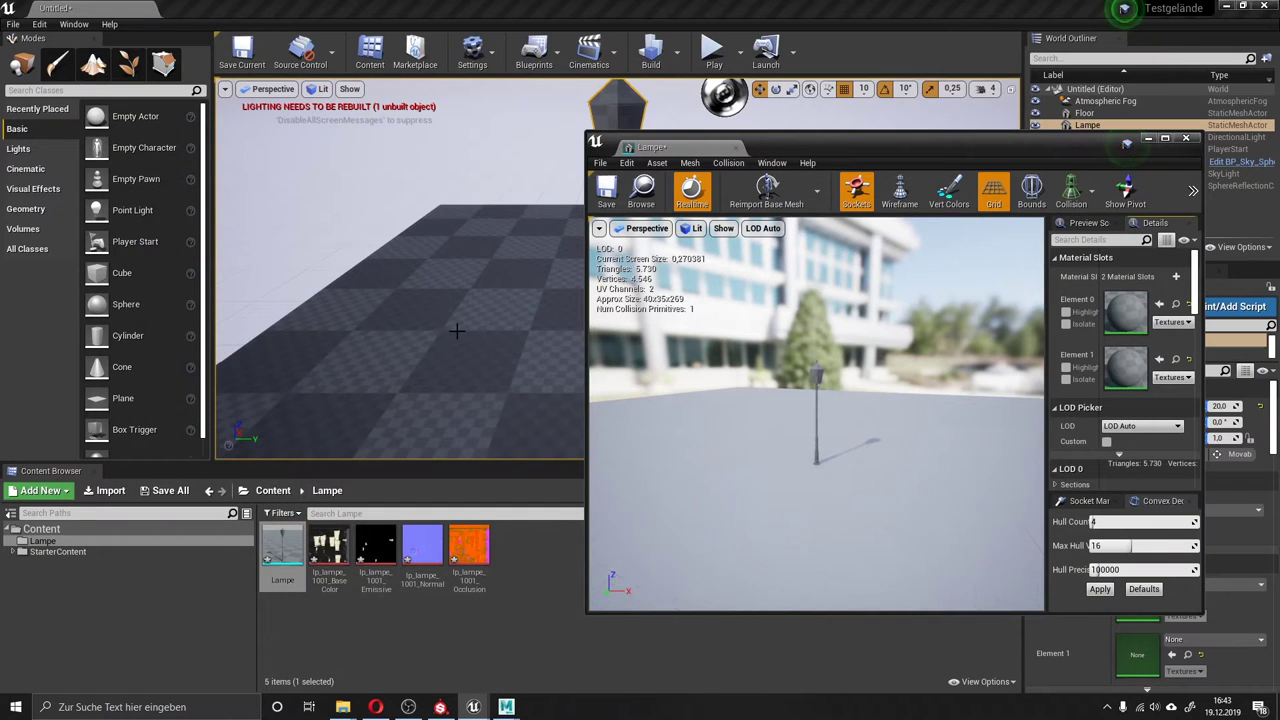
pyautogui.rightClick(283, 550)
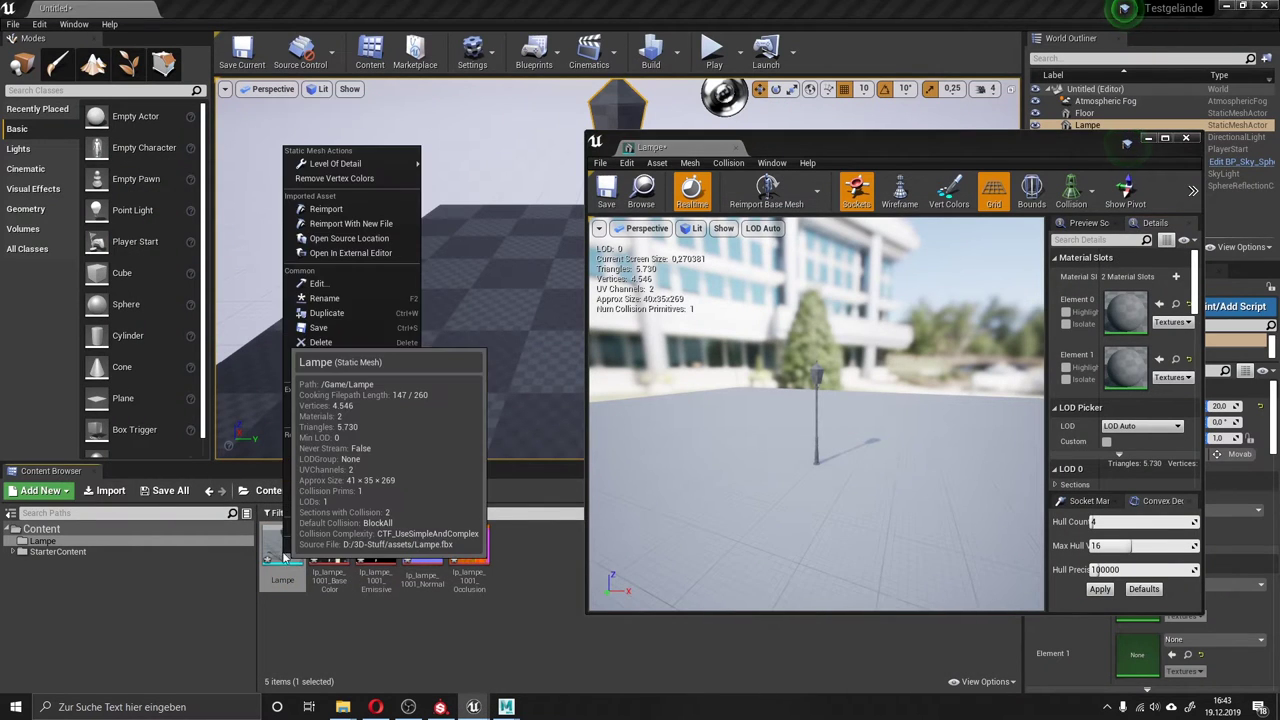
pyautogui.click(350, 213)
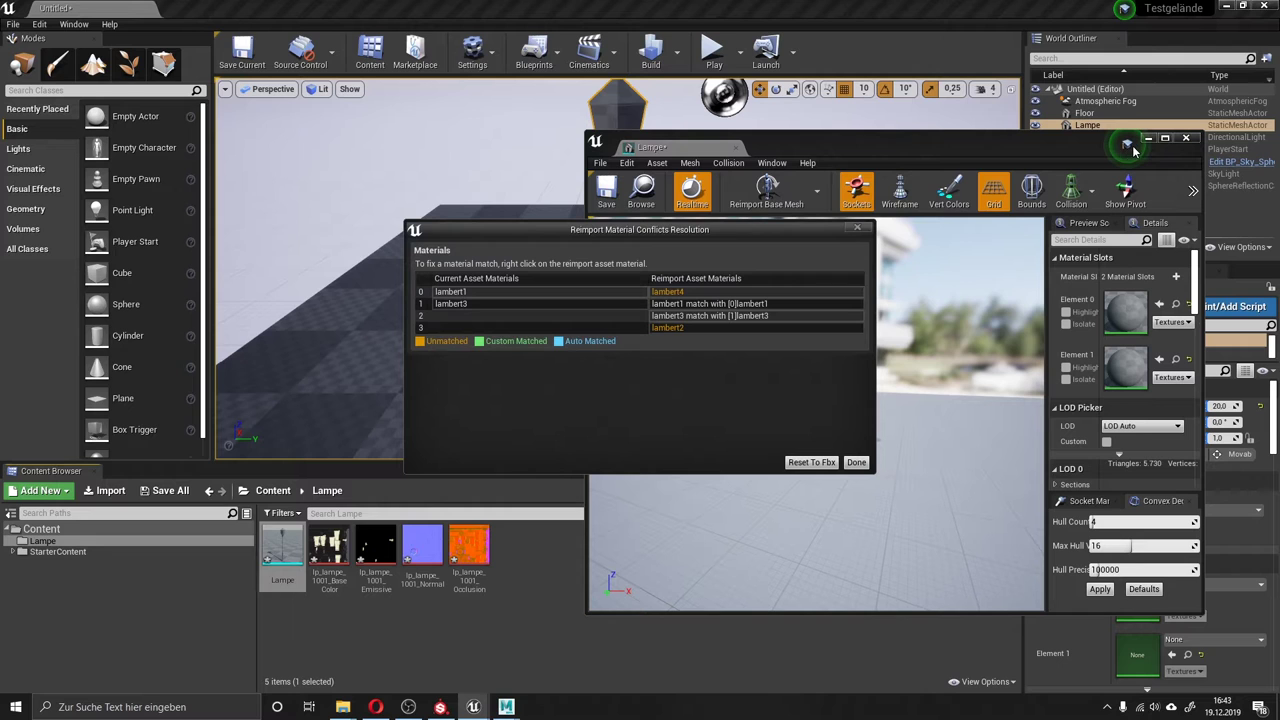
pyautogui.click(811, 462)
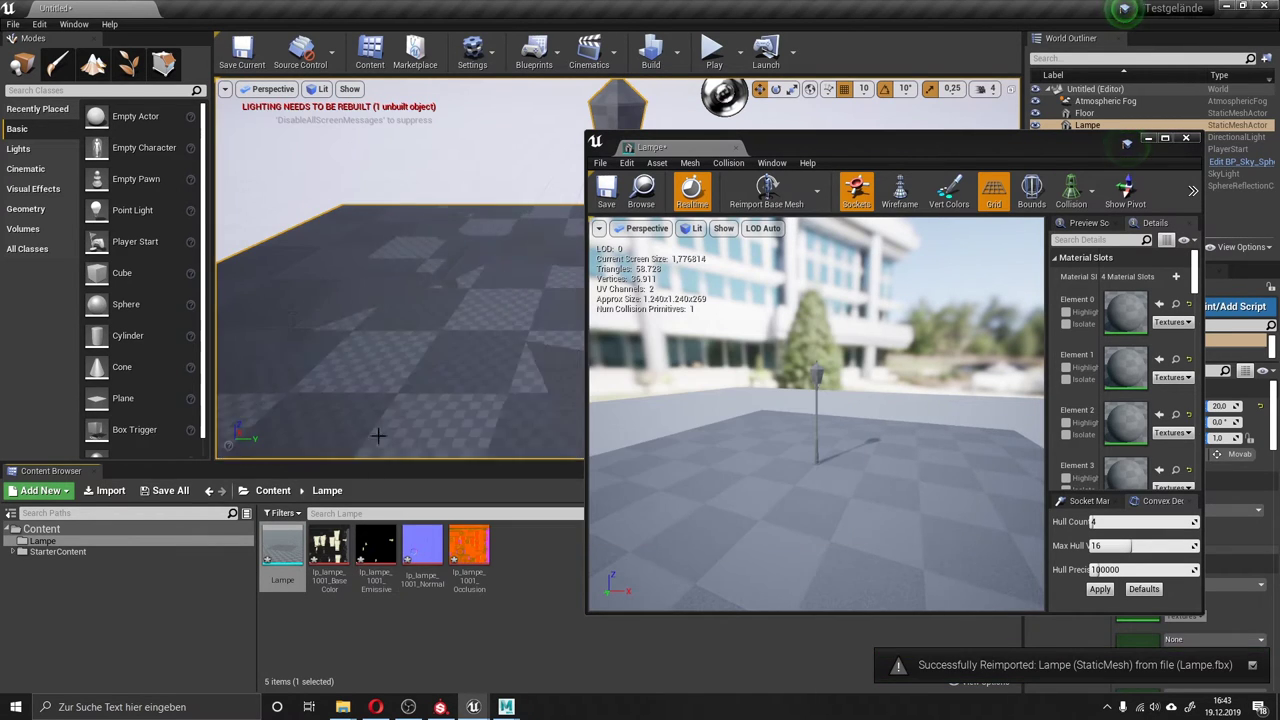
# Delete the Lampe actor from the level.
pyautogui.moveTo(899, 132); pyautogui.dragTo(892, 377)
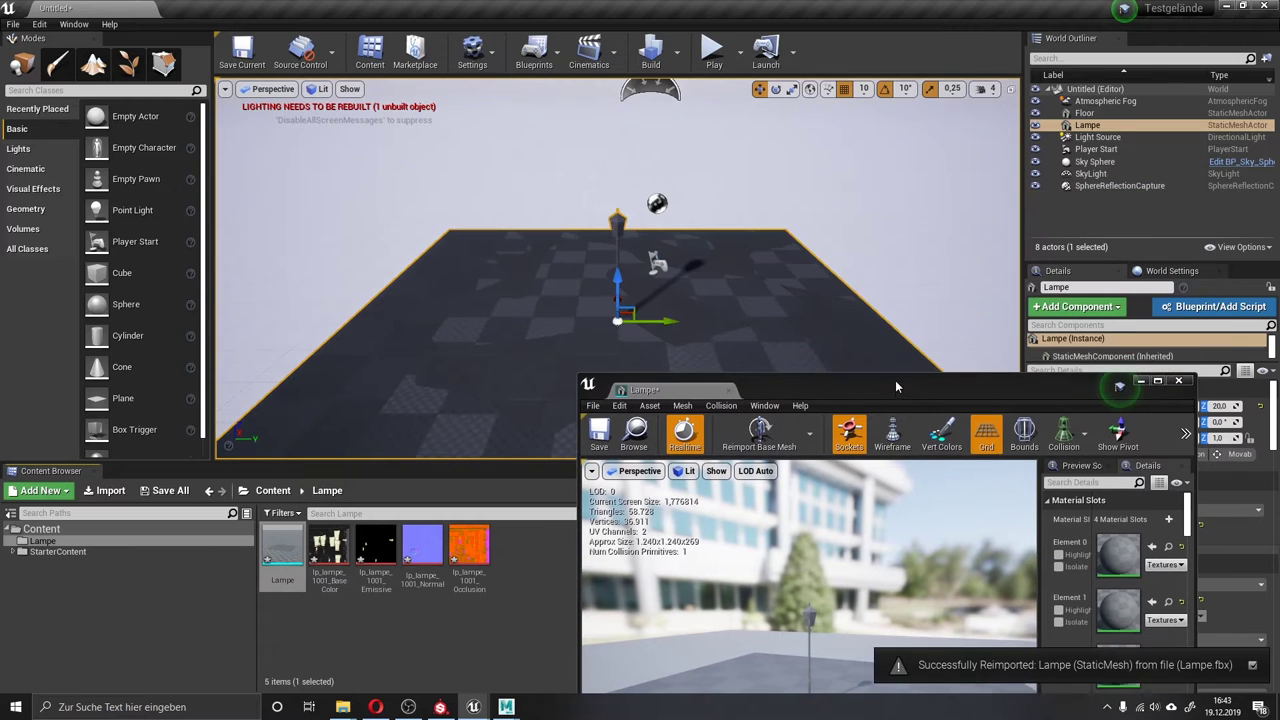
pyautogui.moveTo(616, 274); pyautogui.dragTo(618, 238)
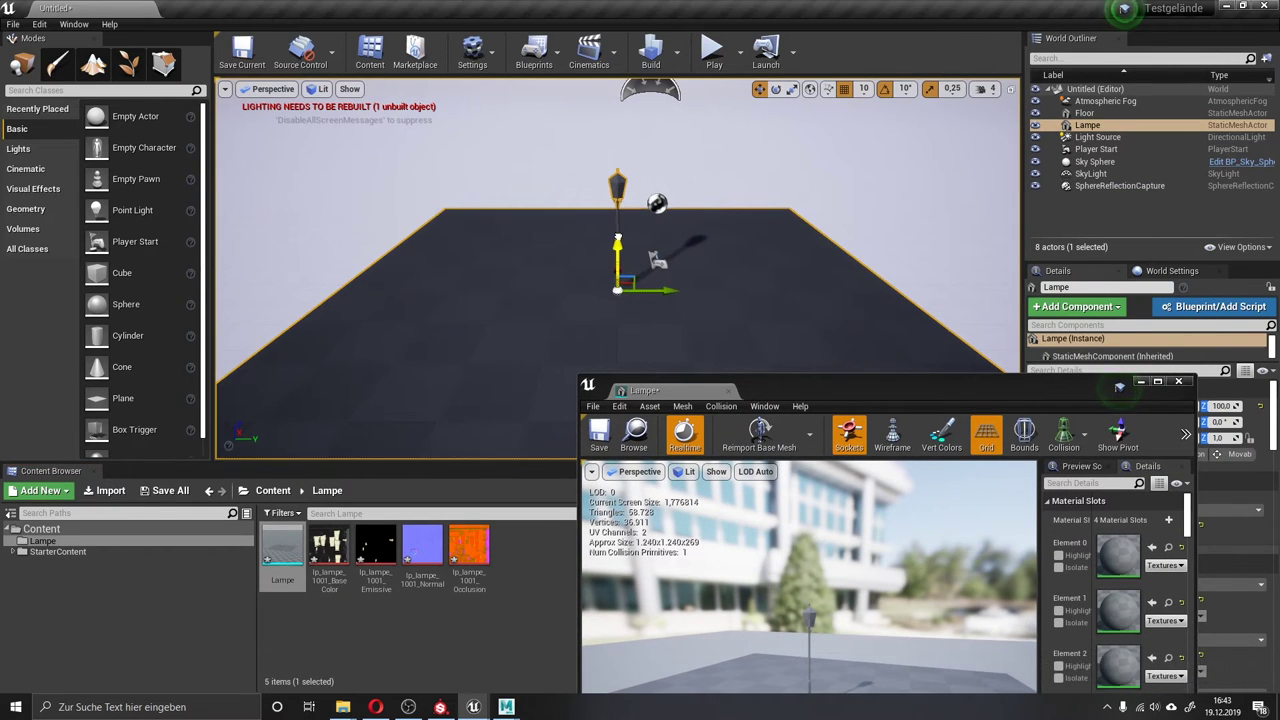
pyautogui.press('Delete')
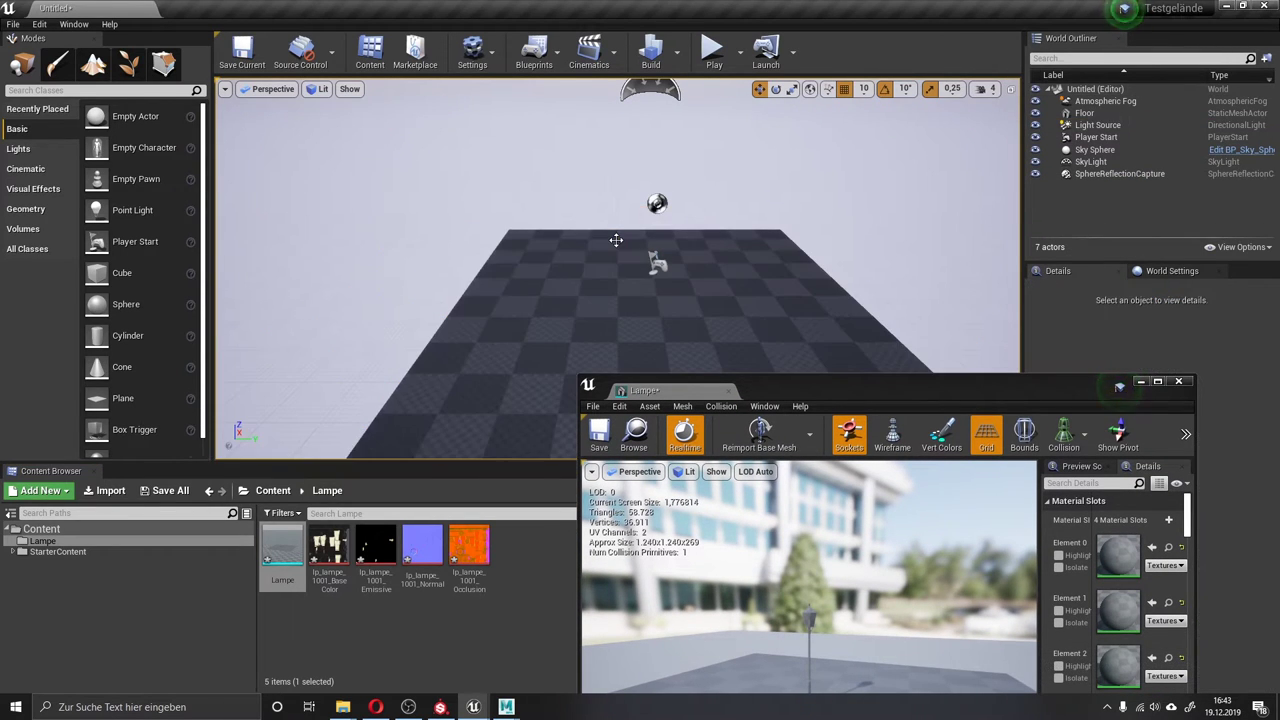
pyautogui.click(1119, 387)
# Set Game Exporter to Export Selection, select the lamp post, and export it to Lampe.fbx.
pyautogui.moveTo(506, 707)
pyautogui.click(437, 660)
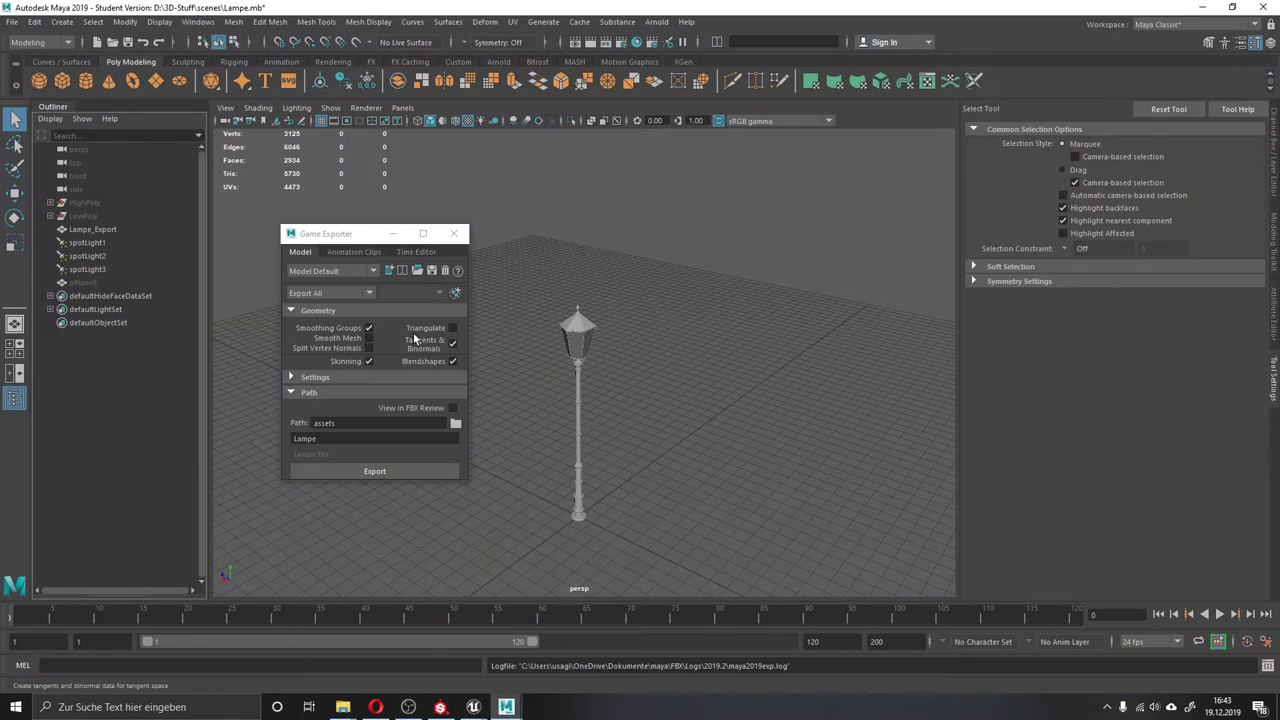
pyautogui.click(334, 294)
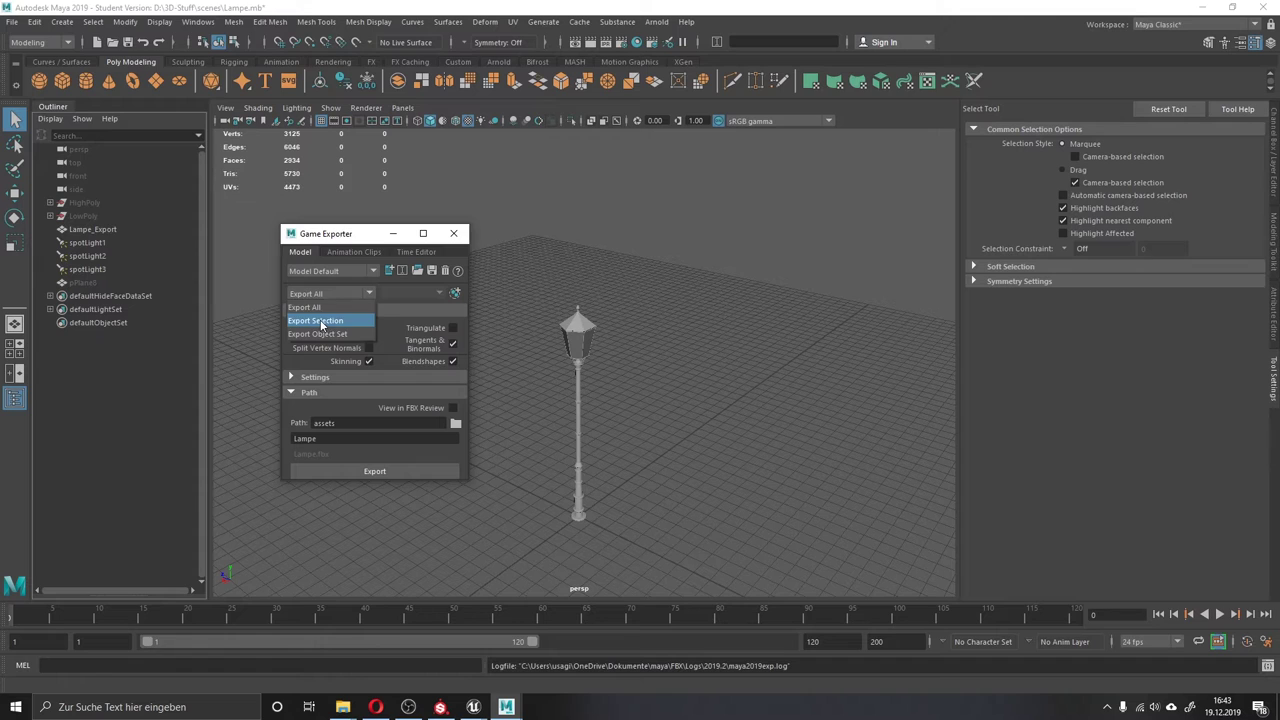
pyautogui.click(321, 322)
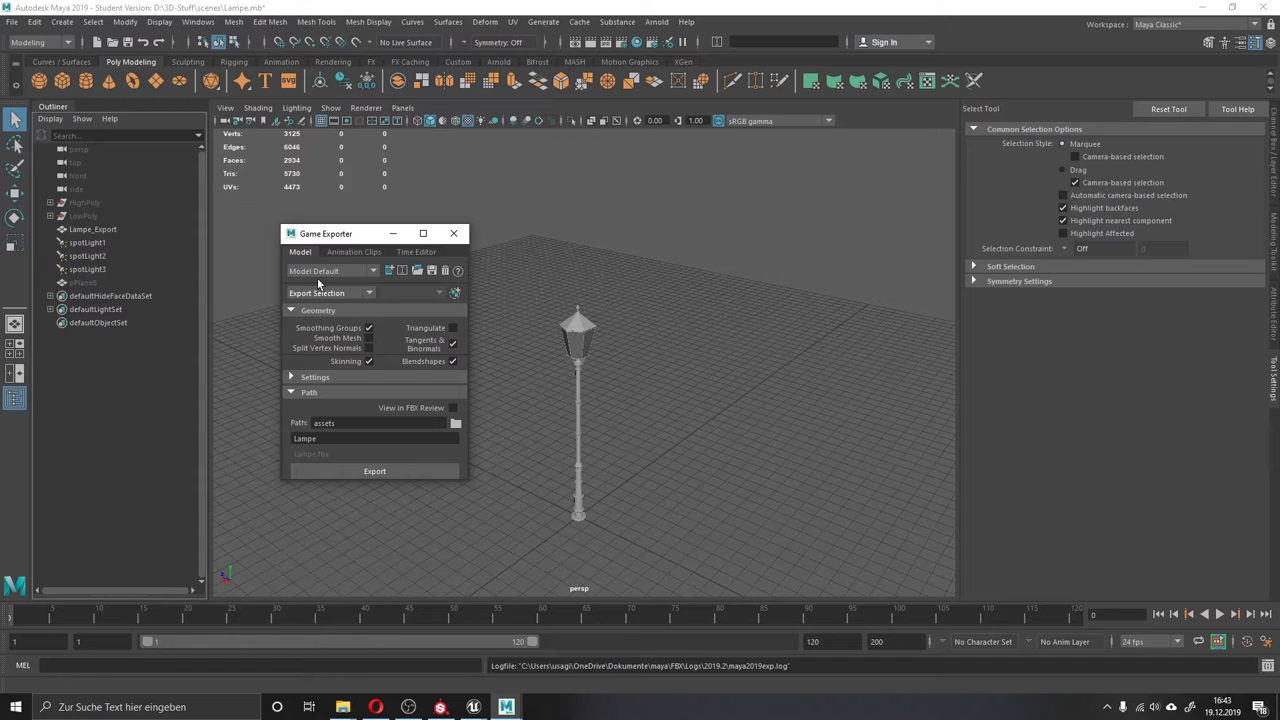
pyautogui.click(400, 476)
pyautogui.click(372, 377)
pyautogui.click(587, 354)
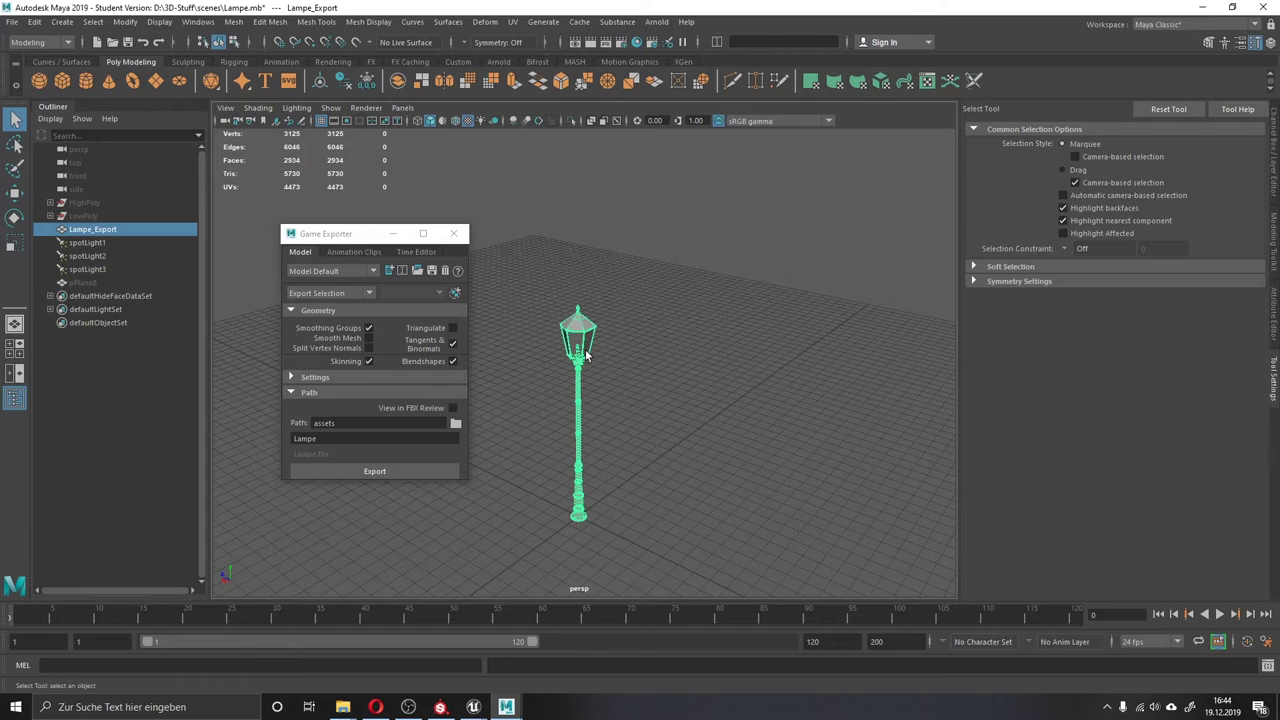
pyautogui.click(352, 471)
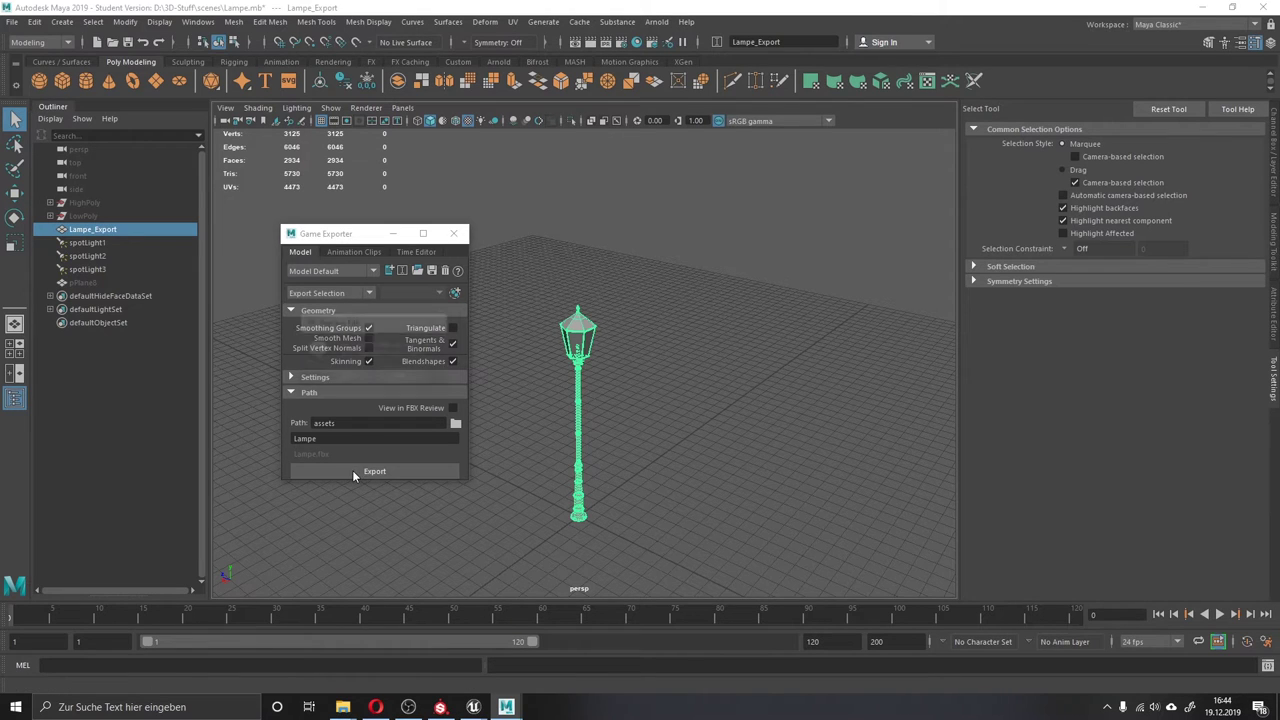
pyautogui.click(372, 377)
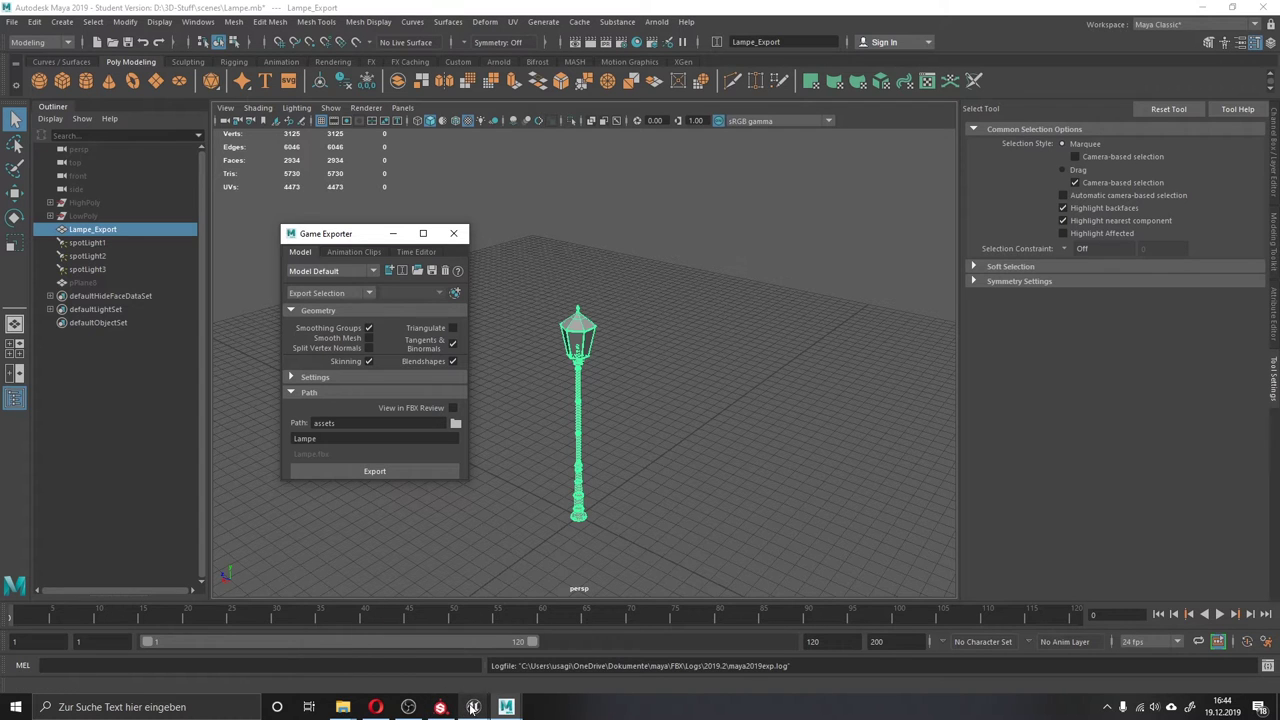
# Reimport the Lampe mesh in Unreal from the updated Lampe.fbx.
pyautogui.moveTo(473, 708)
pyautogui.click(545, 650)
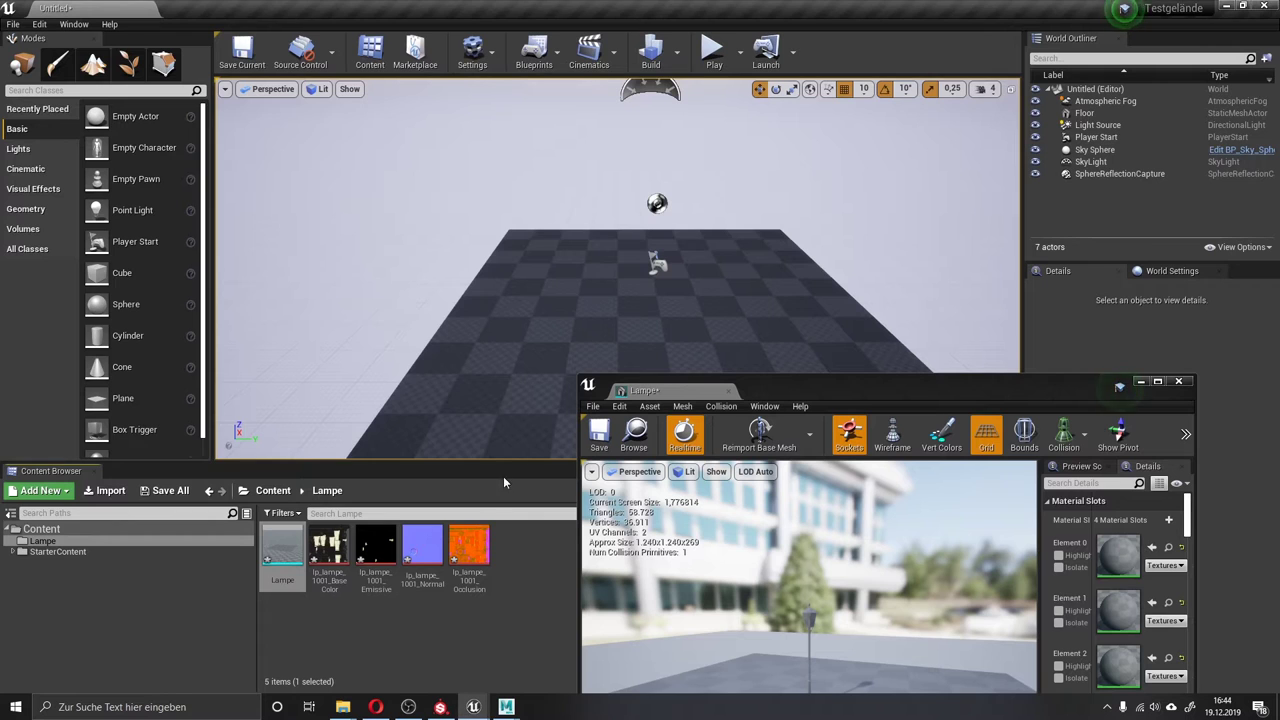
pyautogui.rightClick(284, 555)
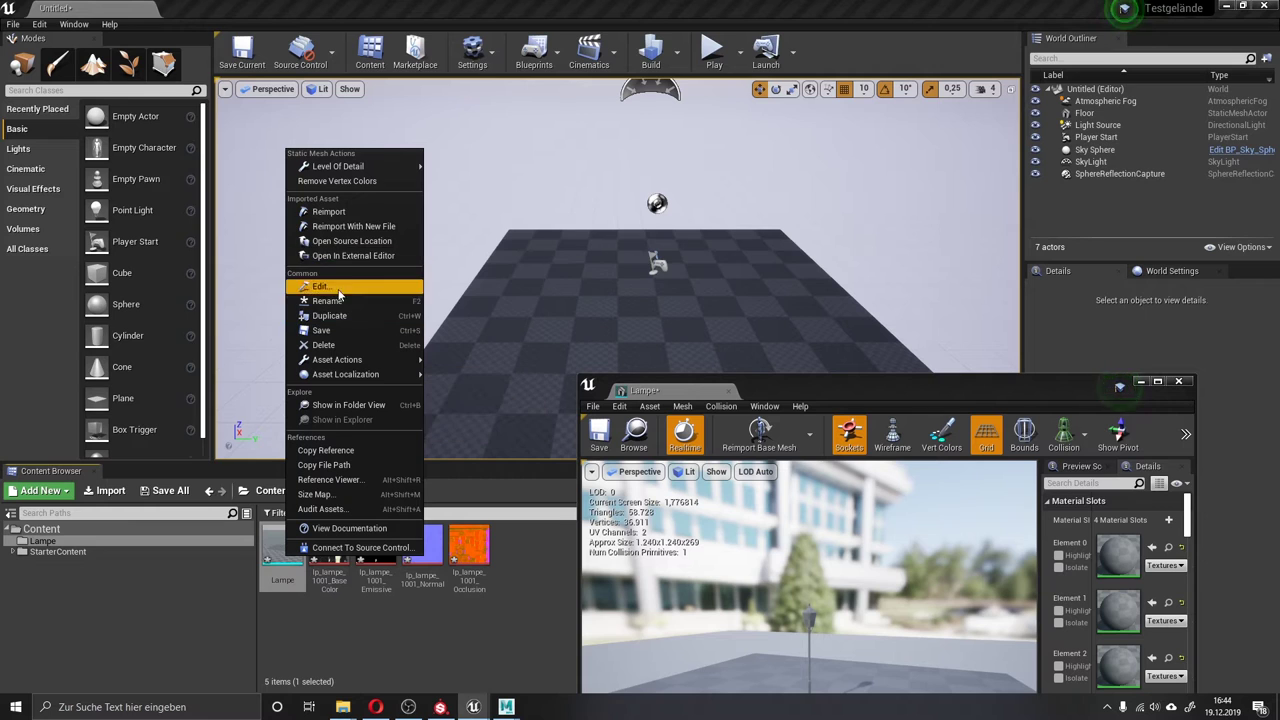
pyautogui.click(336, 212)
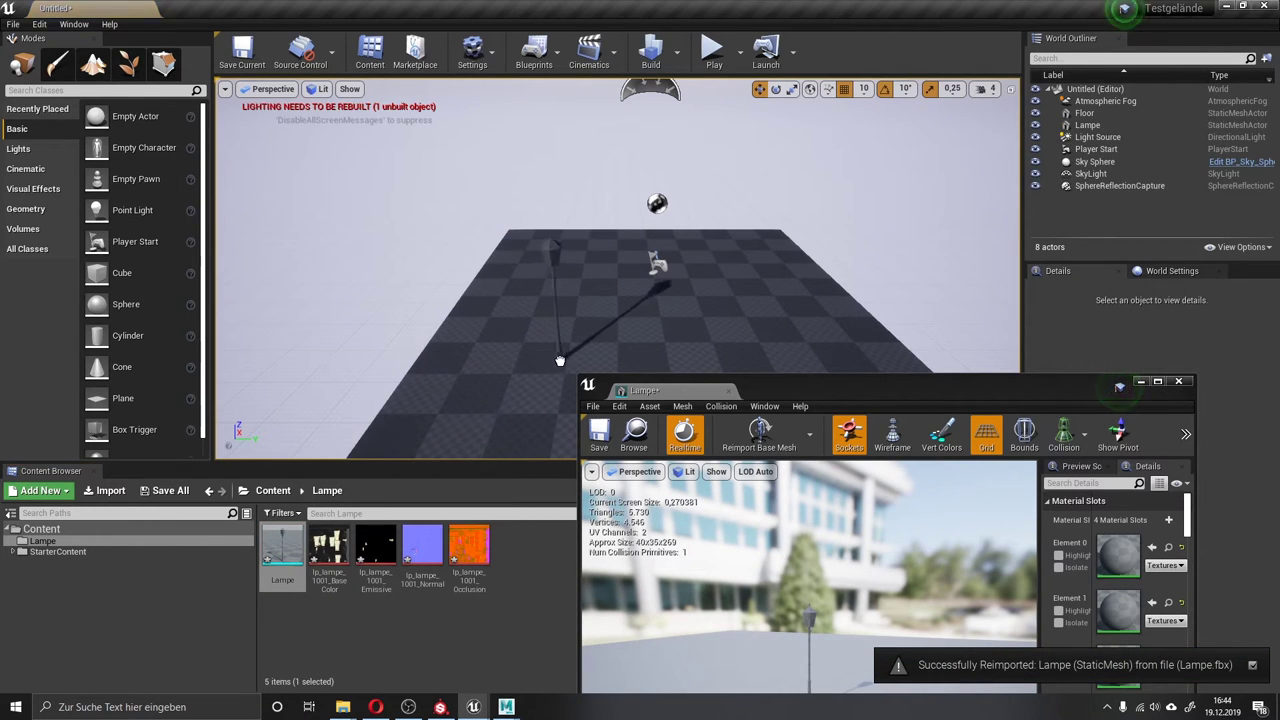
# Drag the Lampe mesh onto the level floor and reposition the mesh editor window.
pyautogui.moveTo(283, 550); pyautogui.dragTo(617, 320)
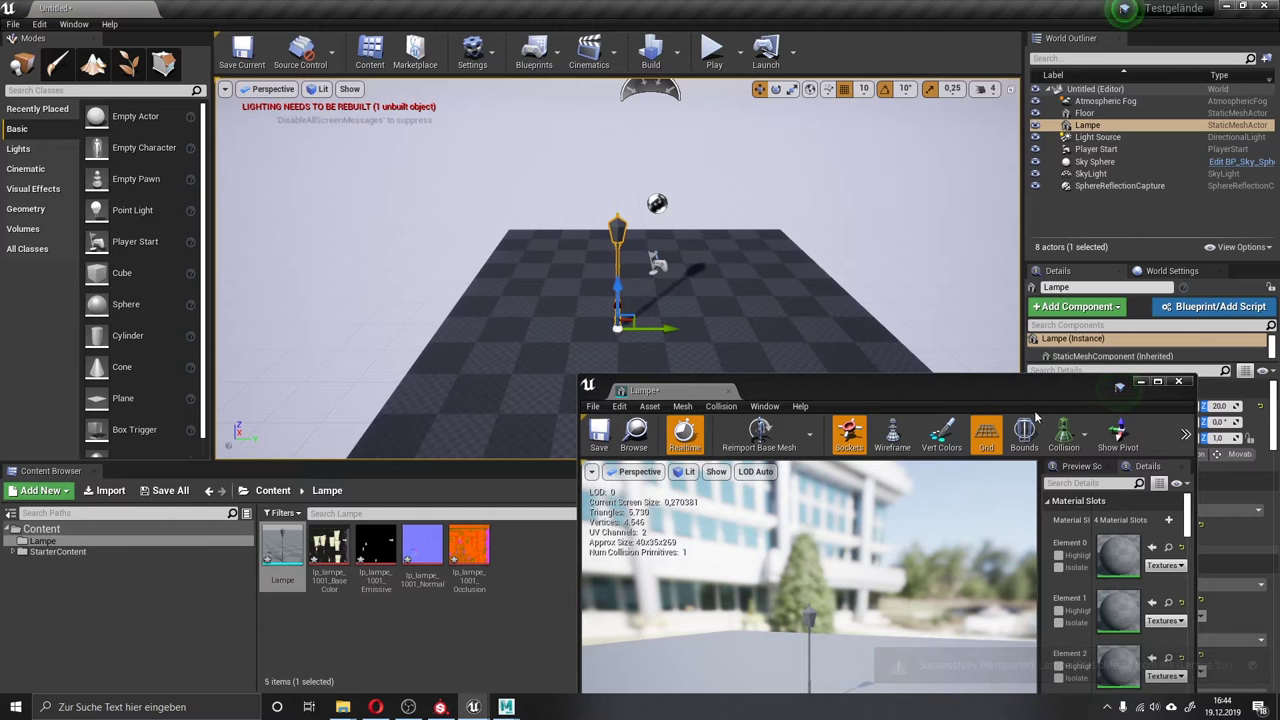
pyautogui.moveTo(965, 388); pyautogui.dragTo(989, 217)
pyautogui.scroll(-2, 1140, 450)
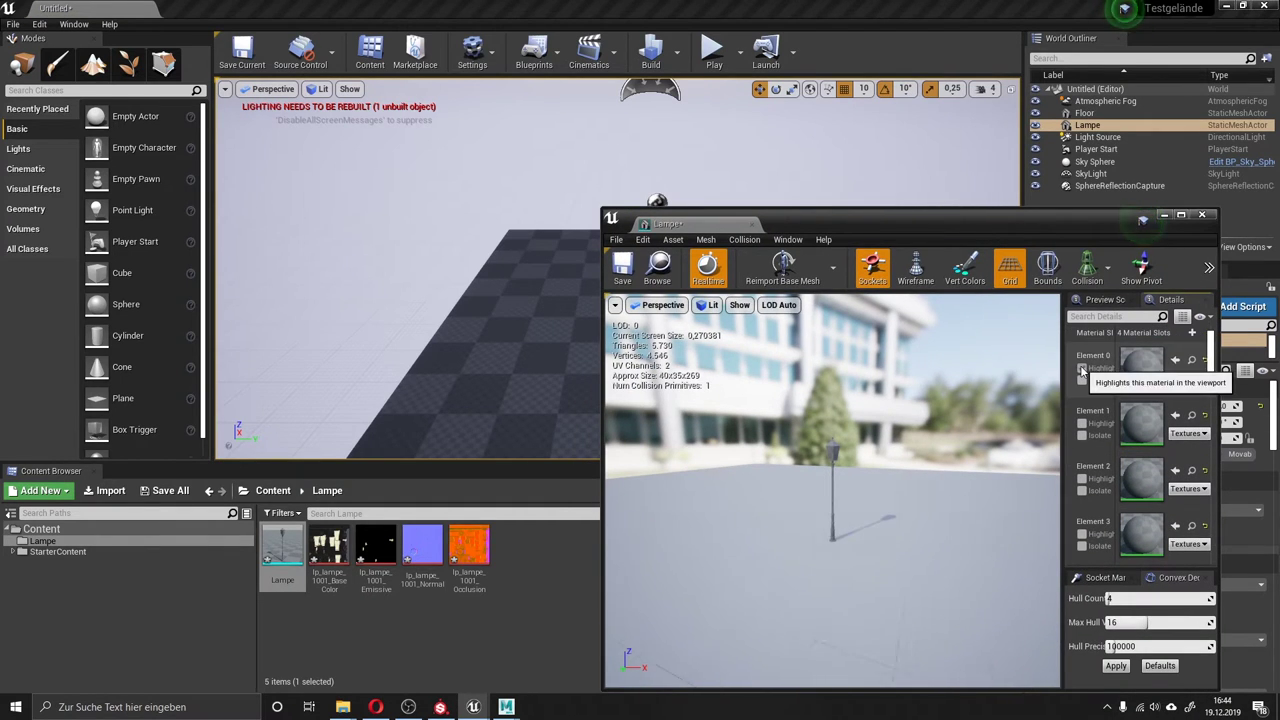
# Rearrange the Lampe mesh editor and check which lamp parts use Element 1 and Element 2.
pyautogui.click(1083, 426)
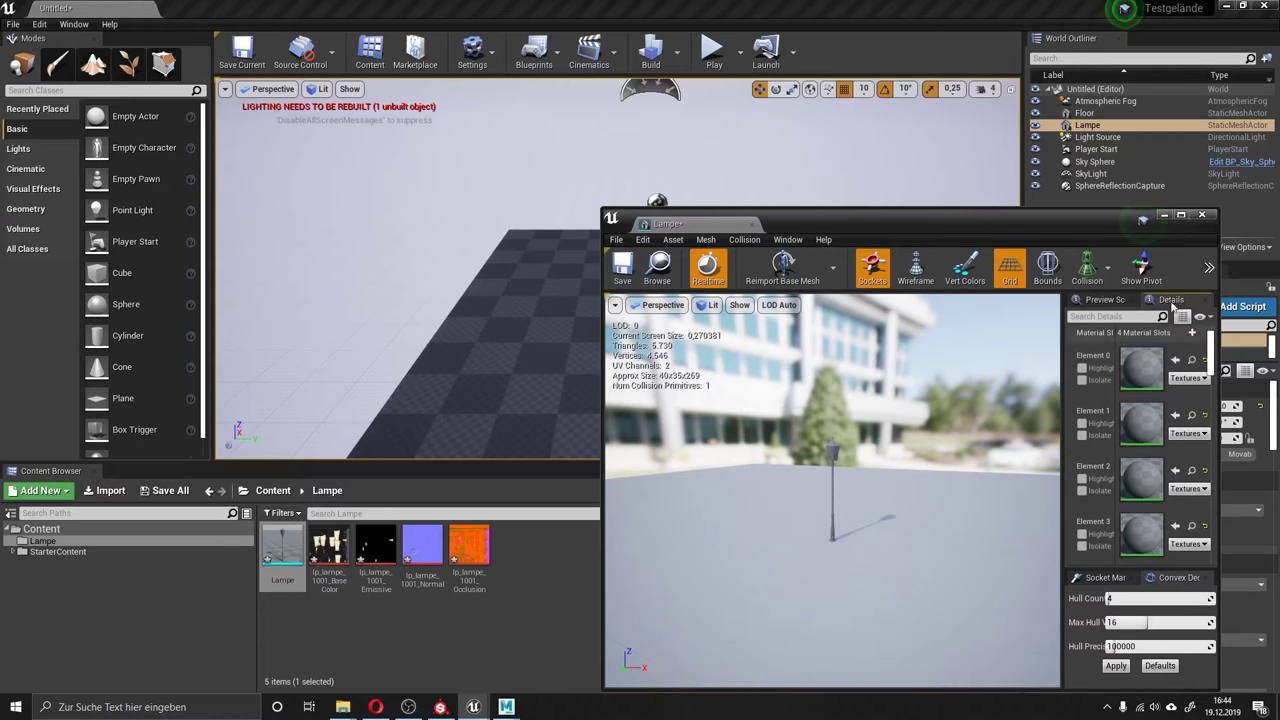
pyautogui.moveTo(1011, 230)
pyautogui.mouseDown()
pyautogui.moveTo(936, 217)
pyautogui.moveTo(859, 178)
pyautogui.mouseUp()
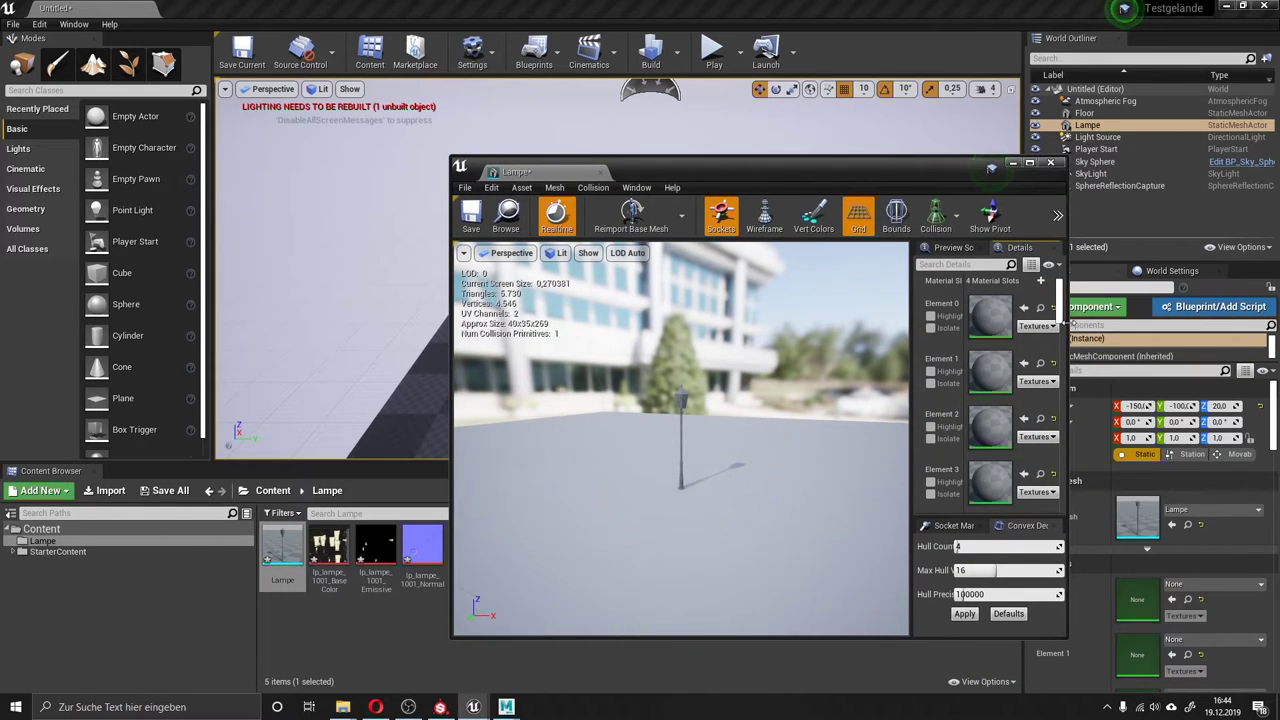
pyautogui.moveTo(1066, 325); pyautogui.dragTo(1244, 325)
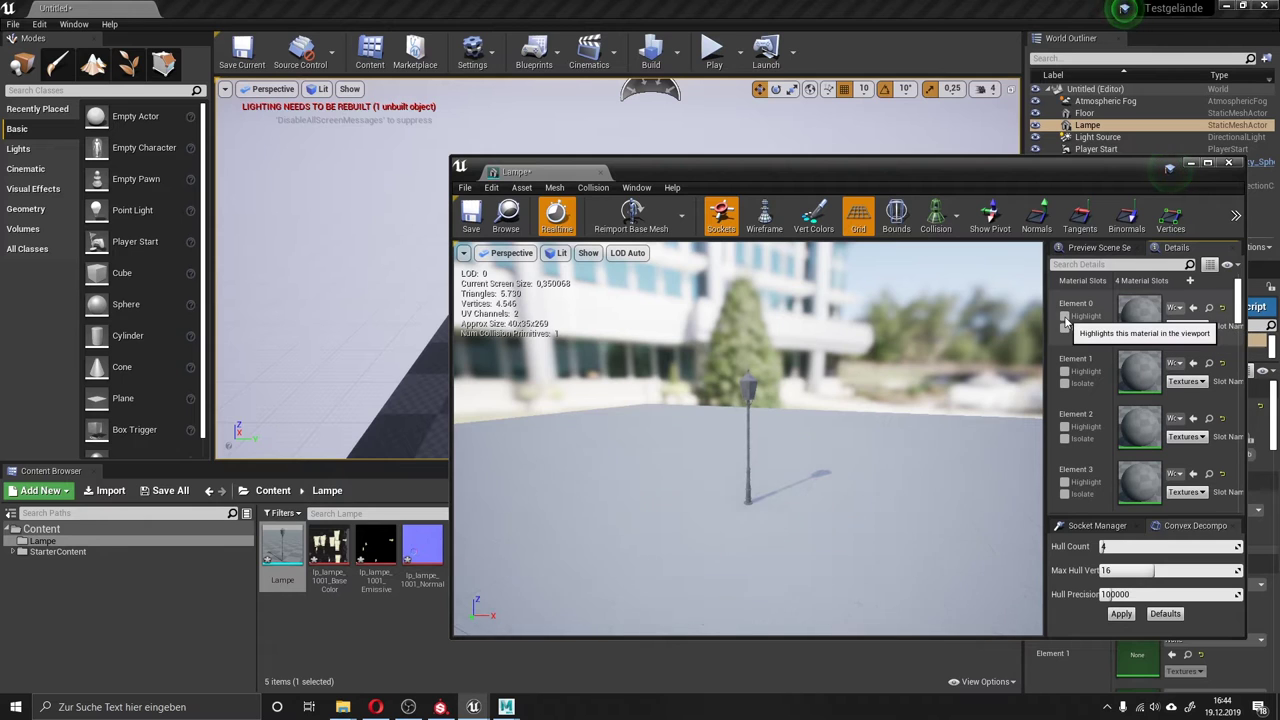
pyautogui.press('f')
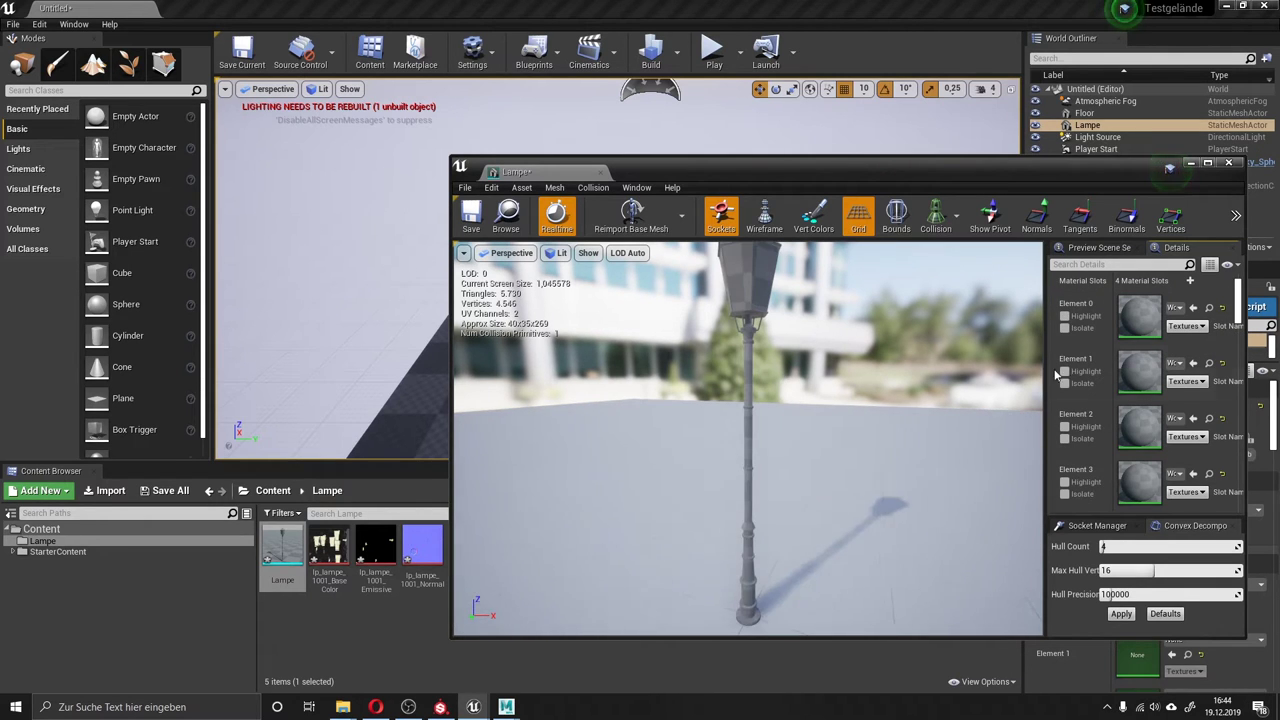
pyautogui.click(1066, 372)
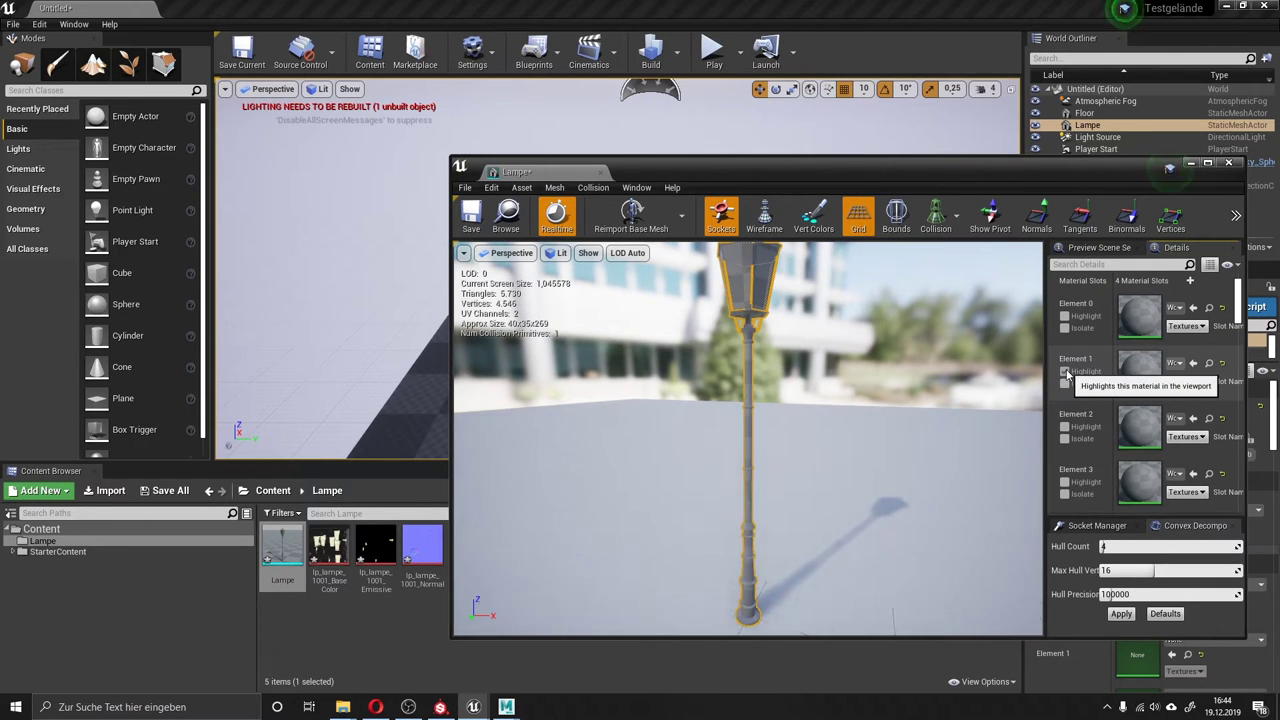
pyautogui.click(1066, 372)
pyautogui.click(1065, 427)
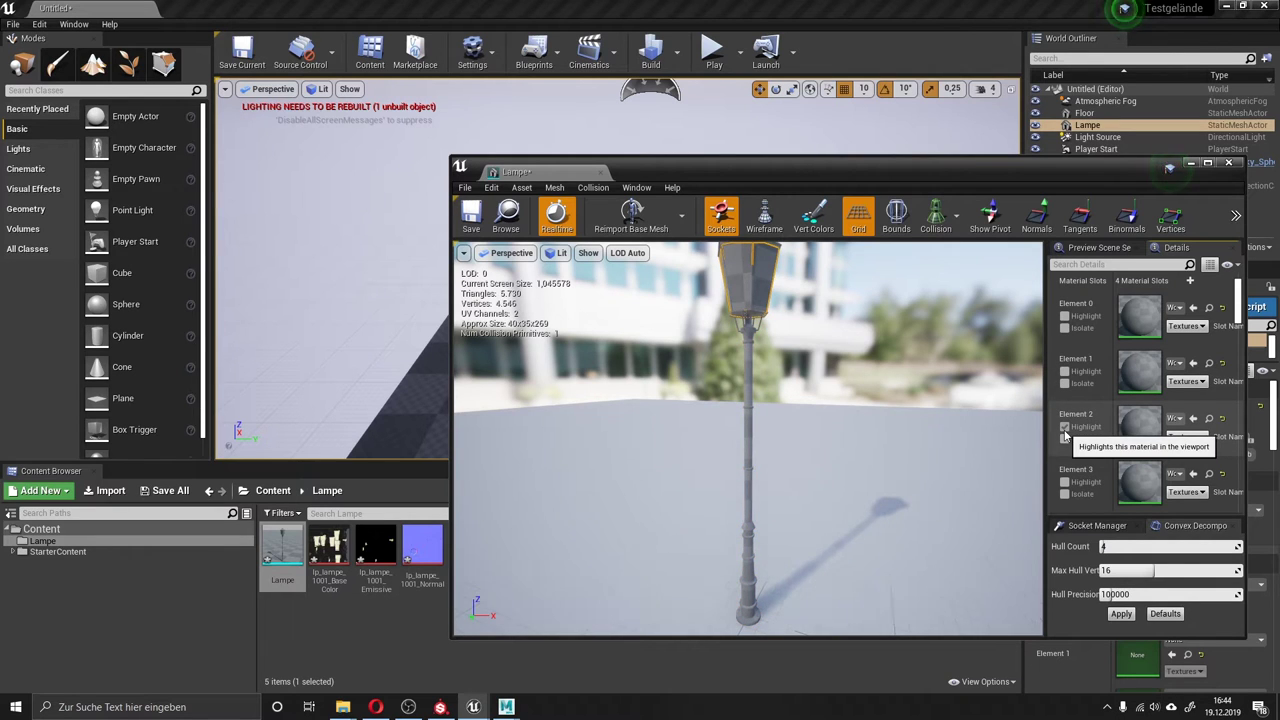
pyautogui.click(1064, 430)
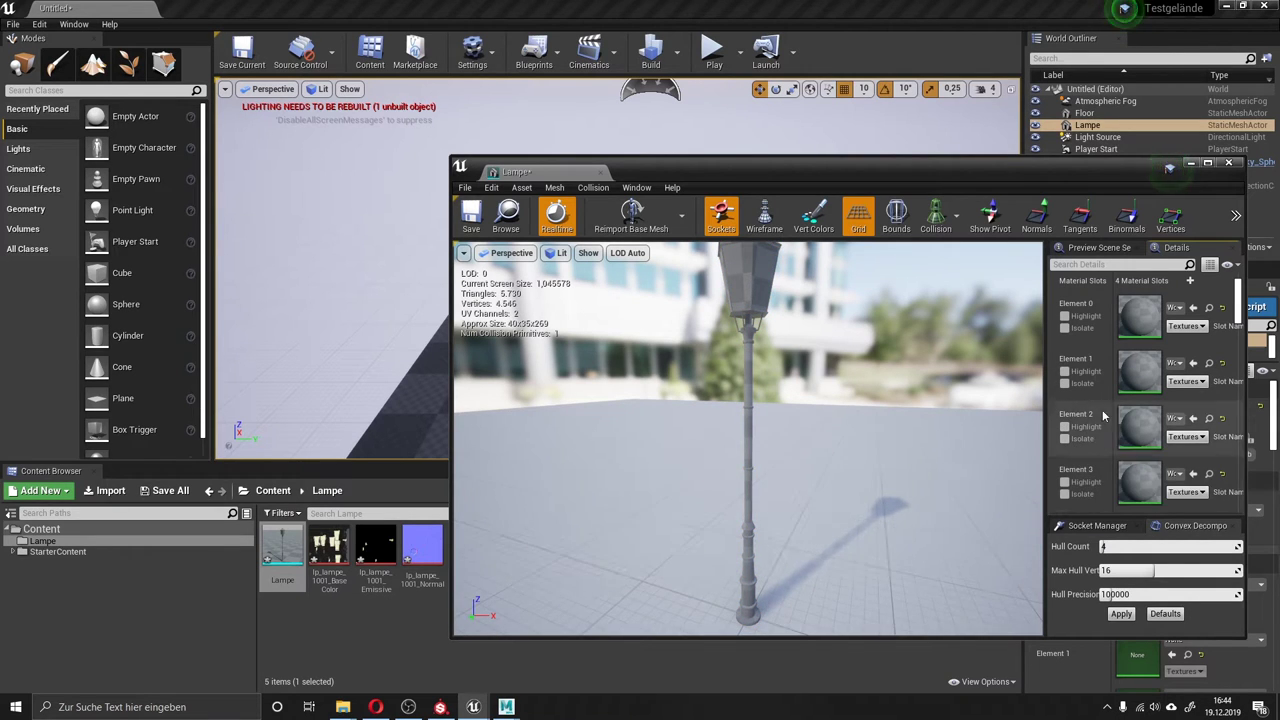
# Delete the Element 0 material slot and narrow the editor to reveal the lamp in the level.
pyautogui.scroll(1, 1190, 345)
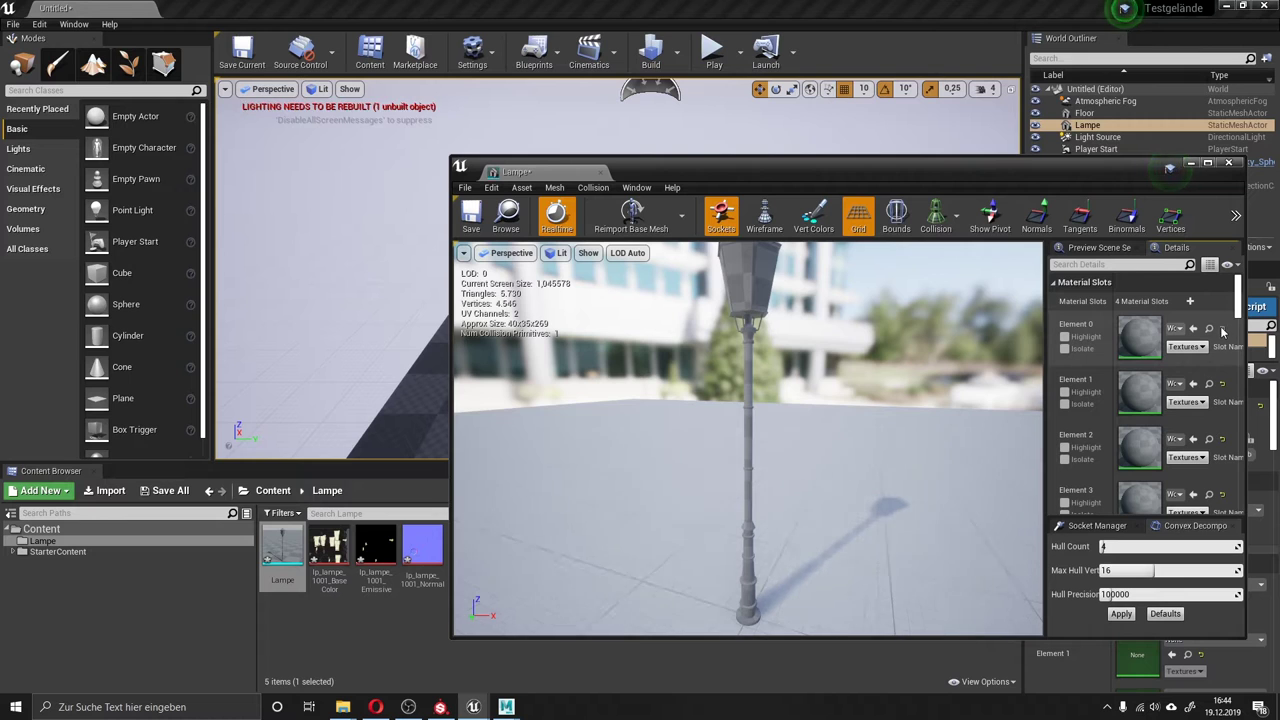
pyautogui.moveTo(1044, 352); pyautogui.dragTo(847, 345)
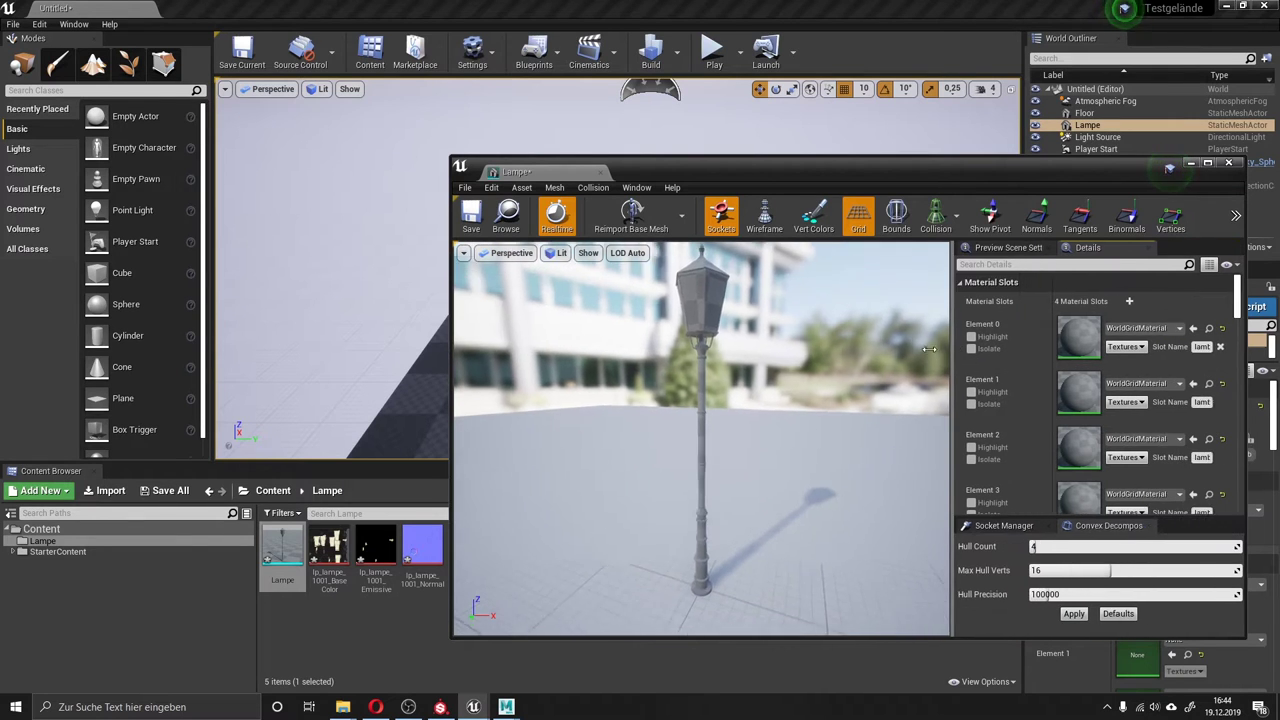
pyautogui.click(1219, 347)
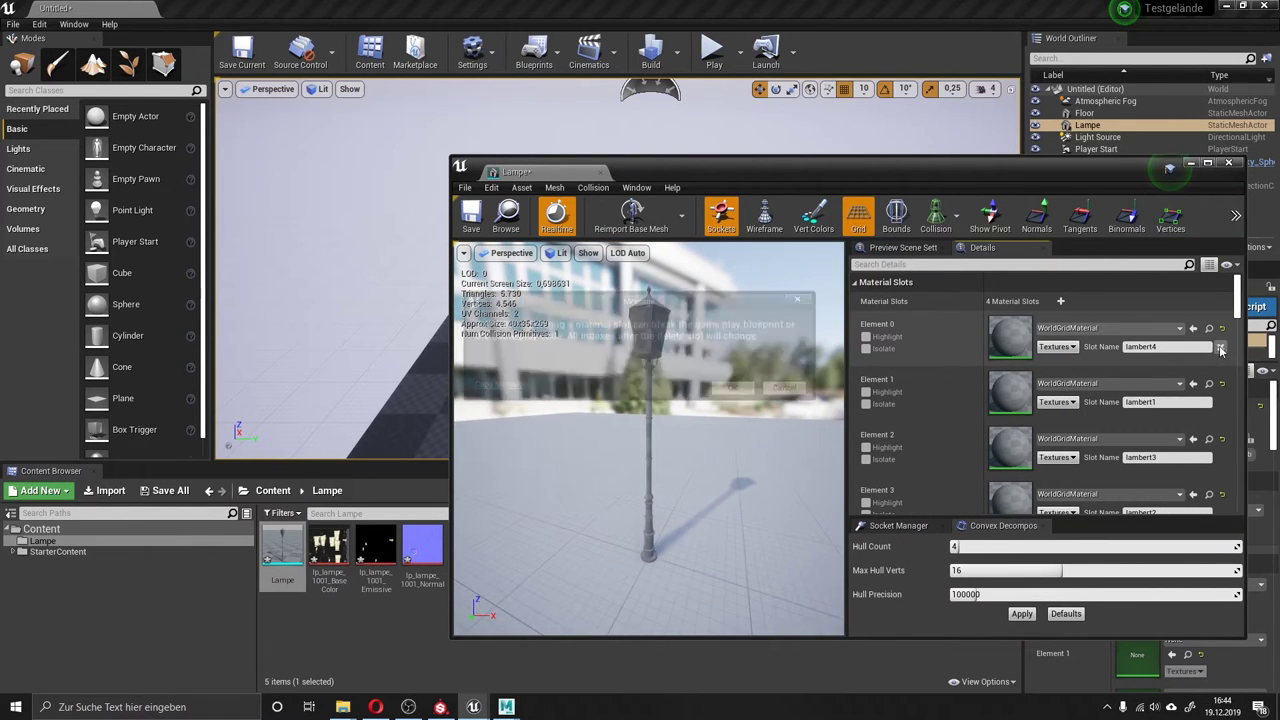
pyautogui.click(736, 390)
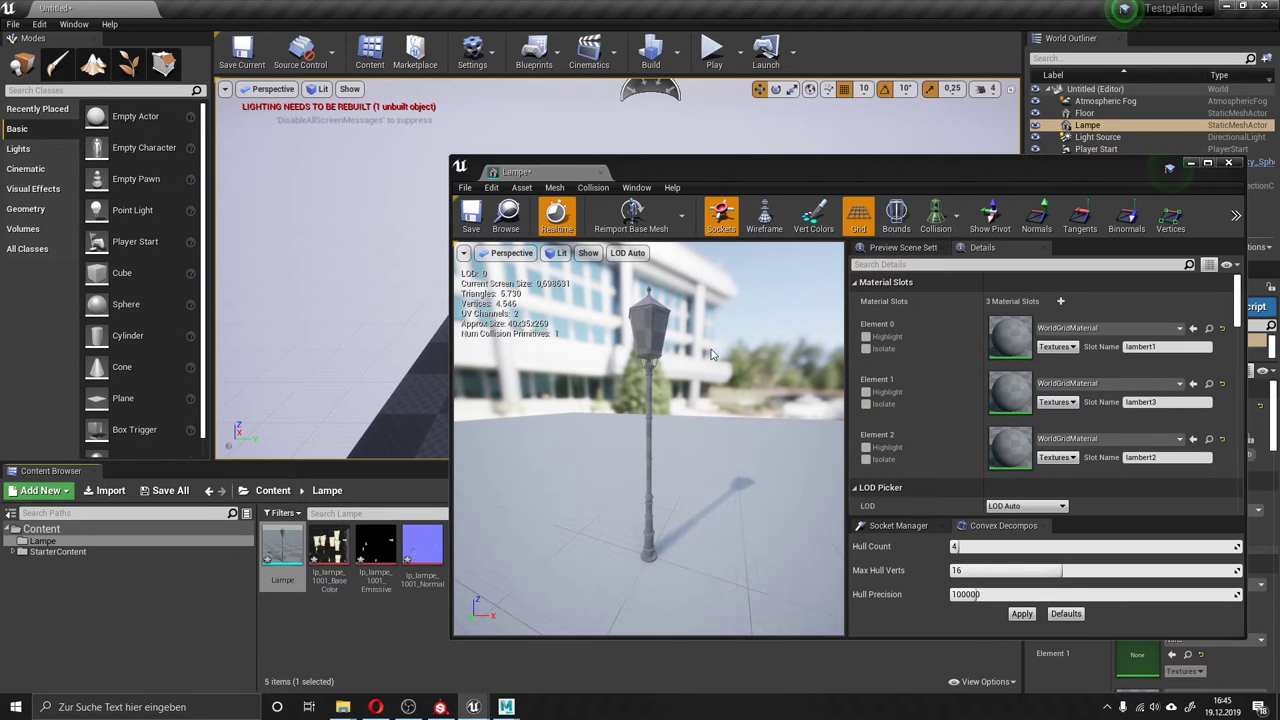
pyautogui.scroll(-3, 698, 349)
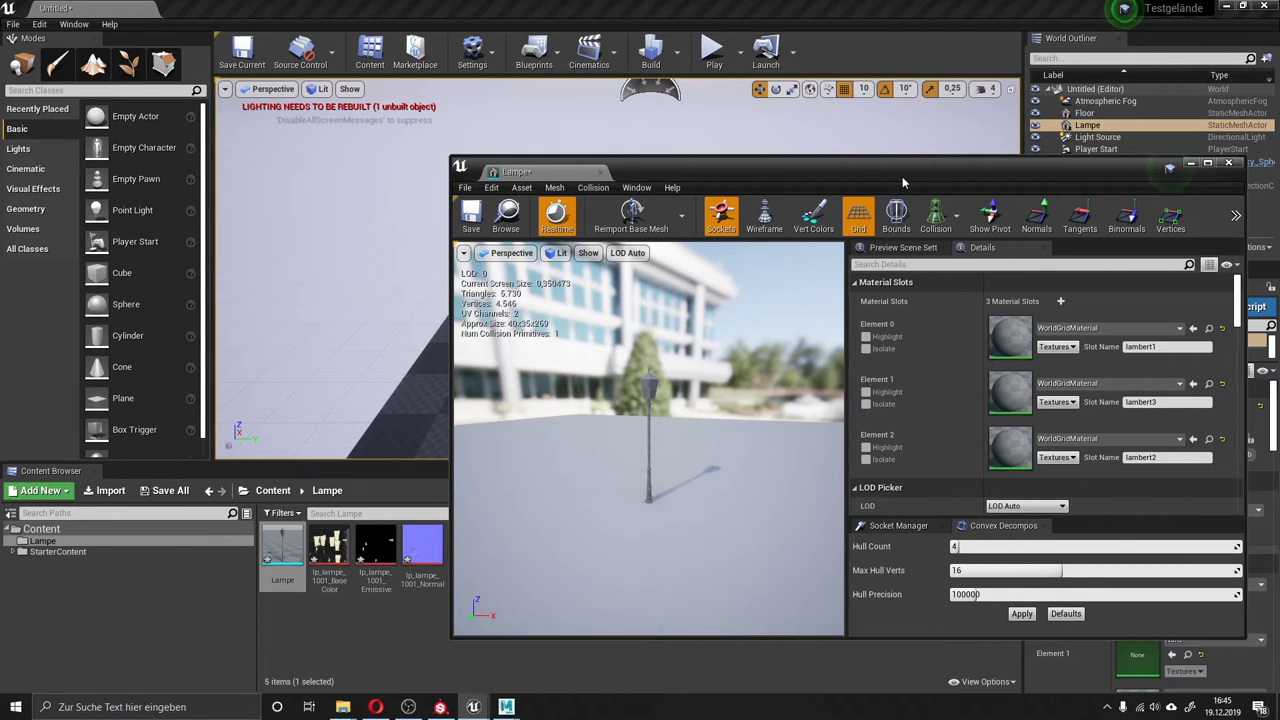
pyautogui.moveTo(902, 176); pyautogui.dragTo(1069, 221)
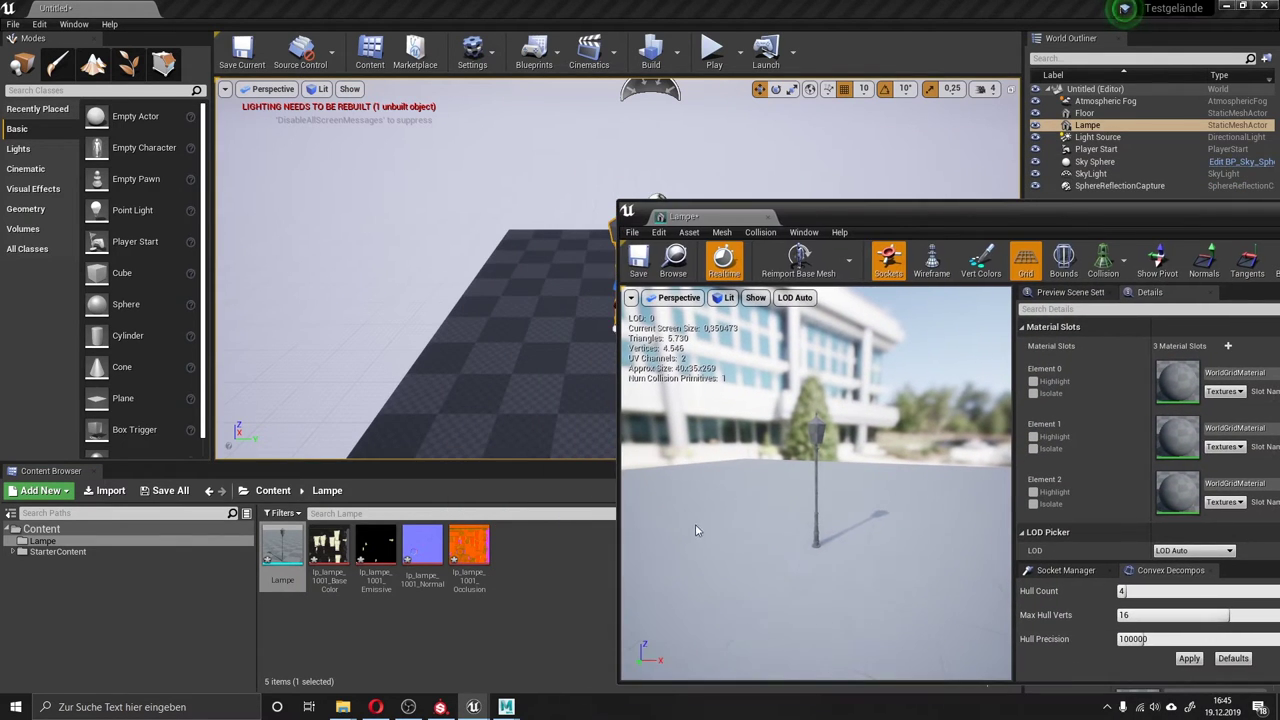
pyautogui.moveTo(617, 454); pyautogui.dragTo(815, 454)
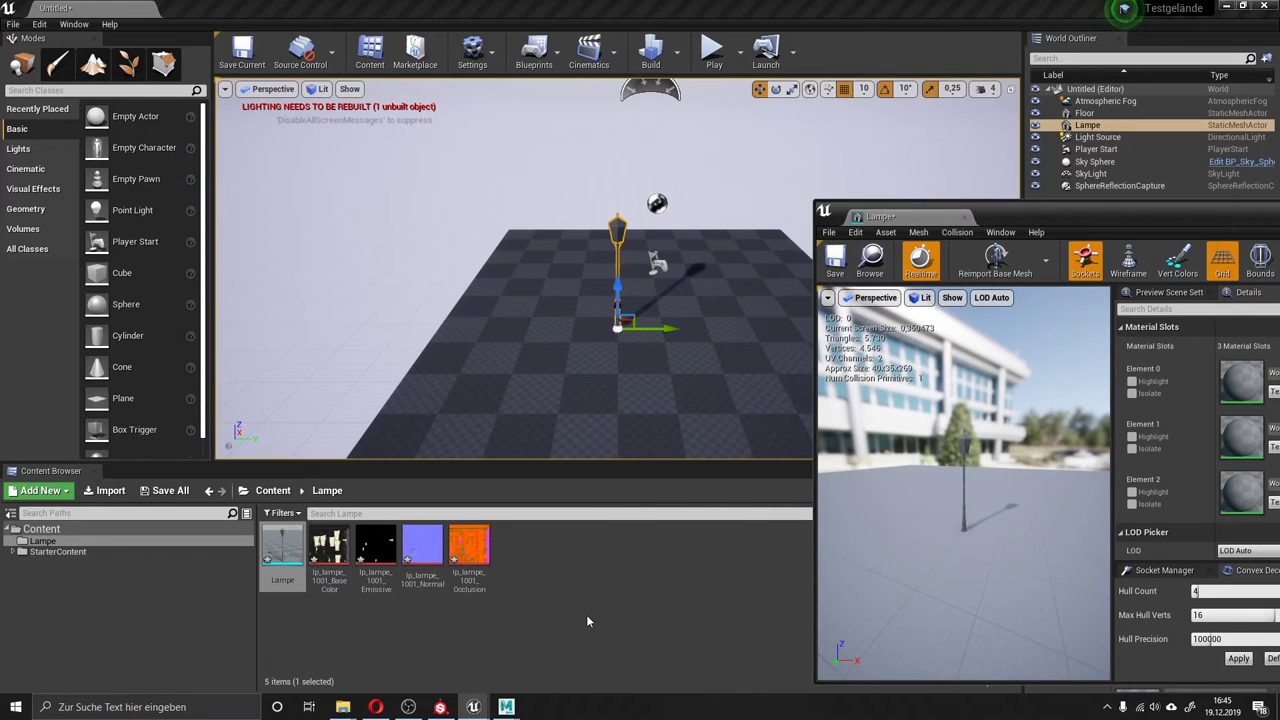
# Add a Material asset in the Lampe folder, name it Basis_Lampe, and open it in the Material Editor.
pyautogui.click(588, 621)
pyautogui.rightClick(579, 572)
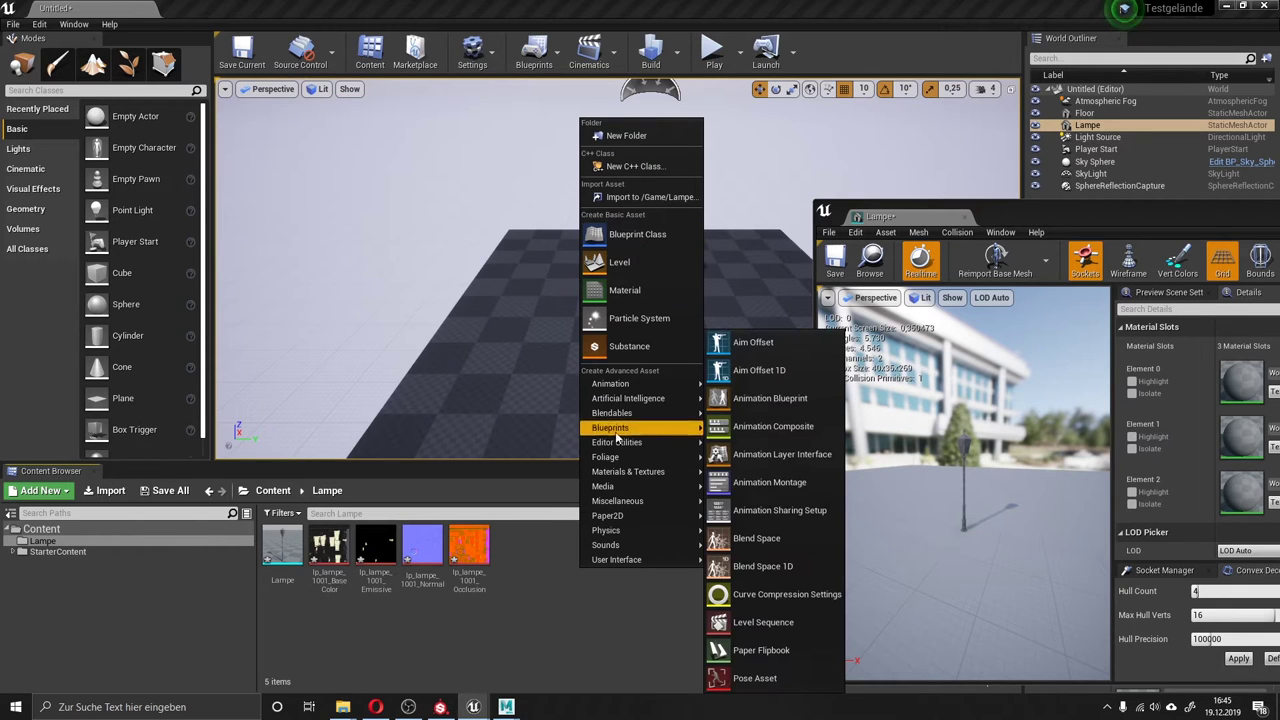
pyautogui.click(619, 290)
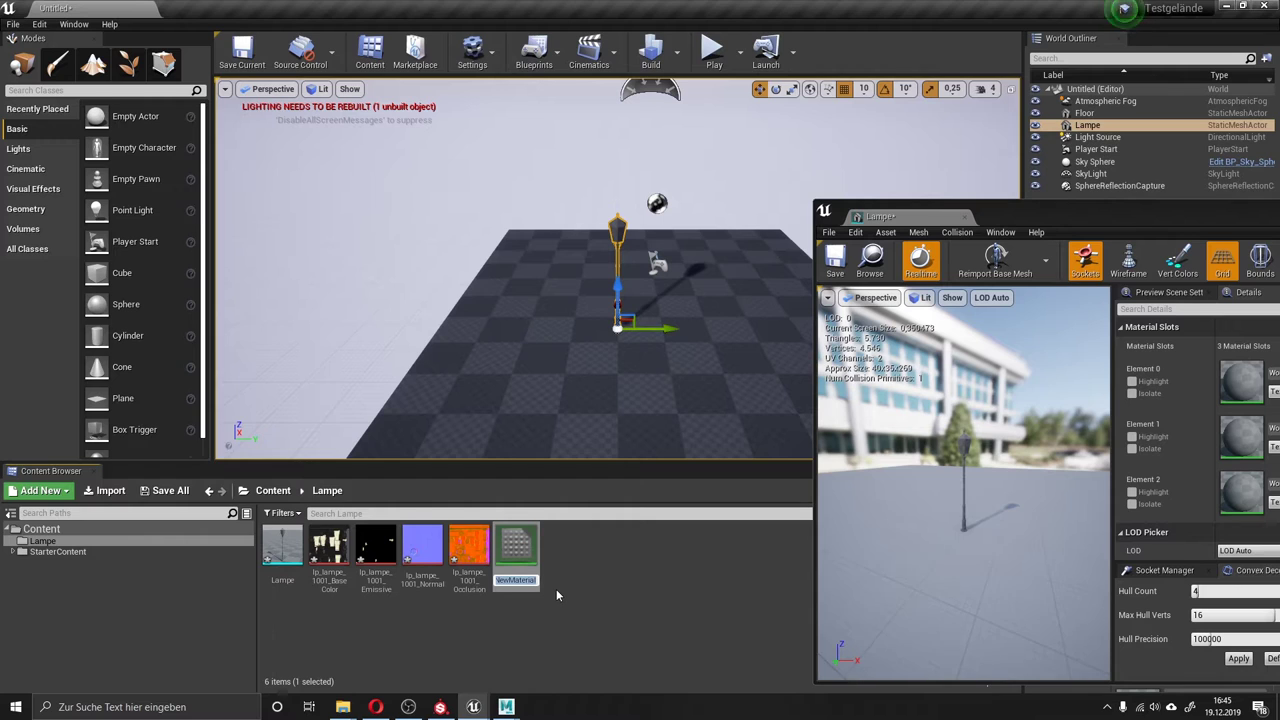
pyautogui.write('Ba')
pyautogui.write('sis L')
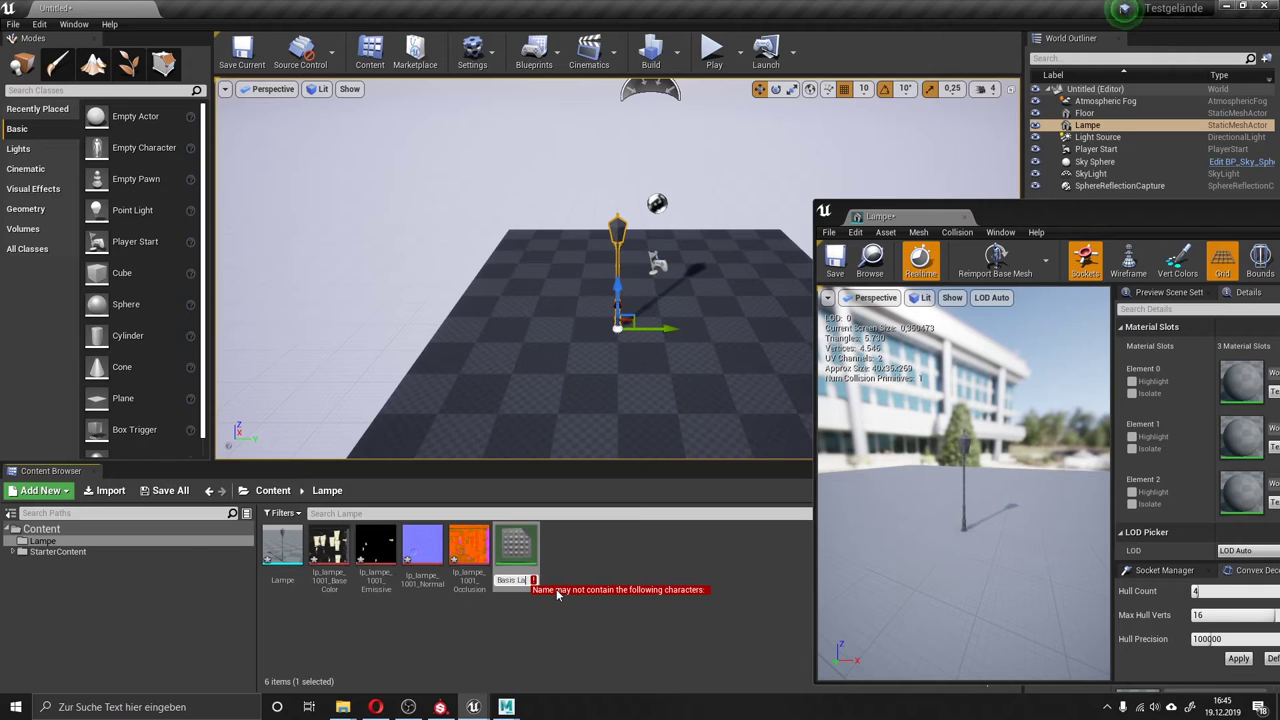
pyautogui.press('BackSpace')
pyautogui.write('_')
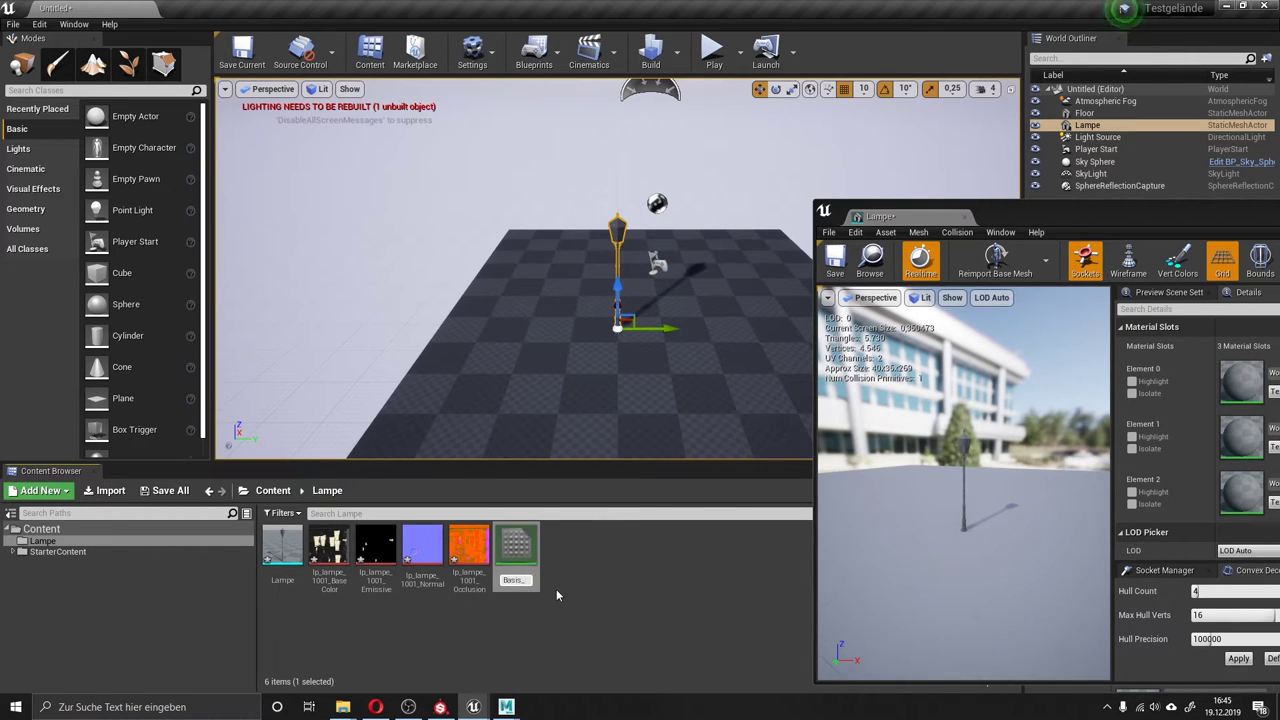
pyautogui.write('Lampe')
pyautogui.press('BackSpace')
pyautogui.press('Return')
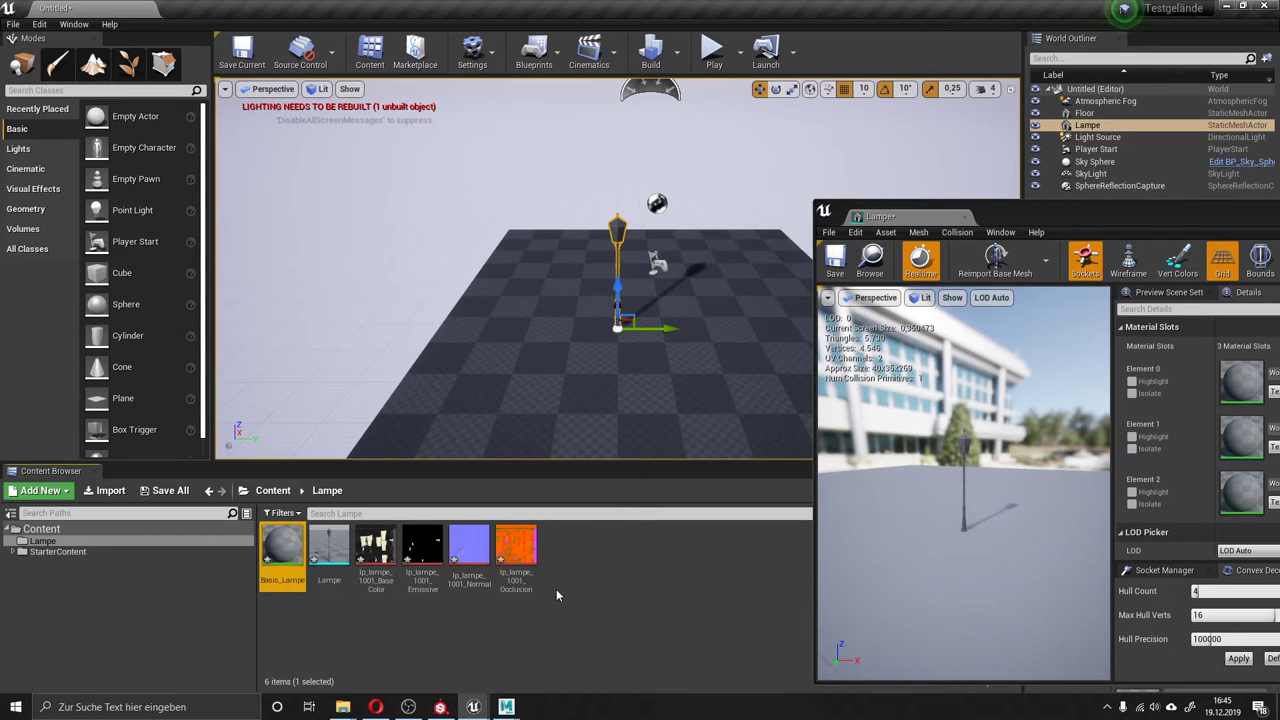
pyautogui.doubleClick(275, 556)
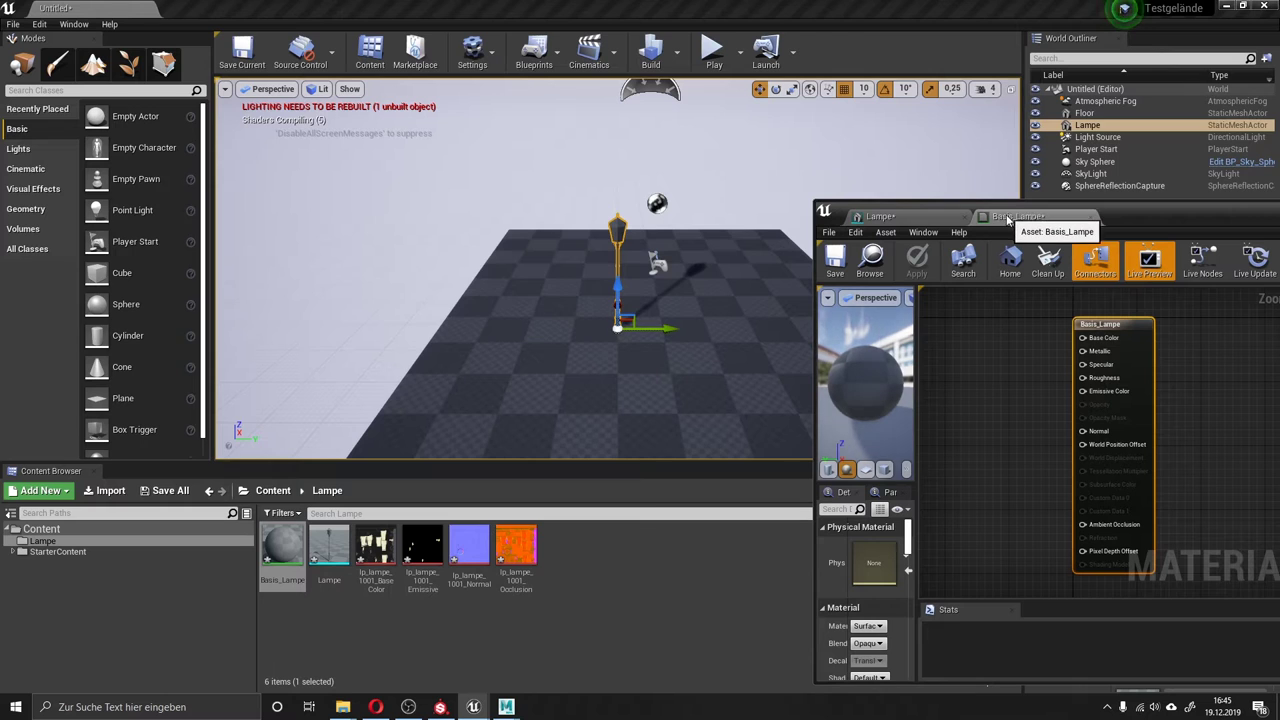
pyautogui.moveTo(1015, 213); pyautogui.dragTo(915, 126)
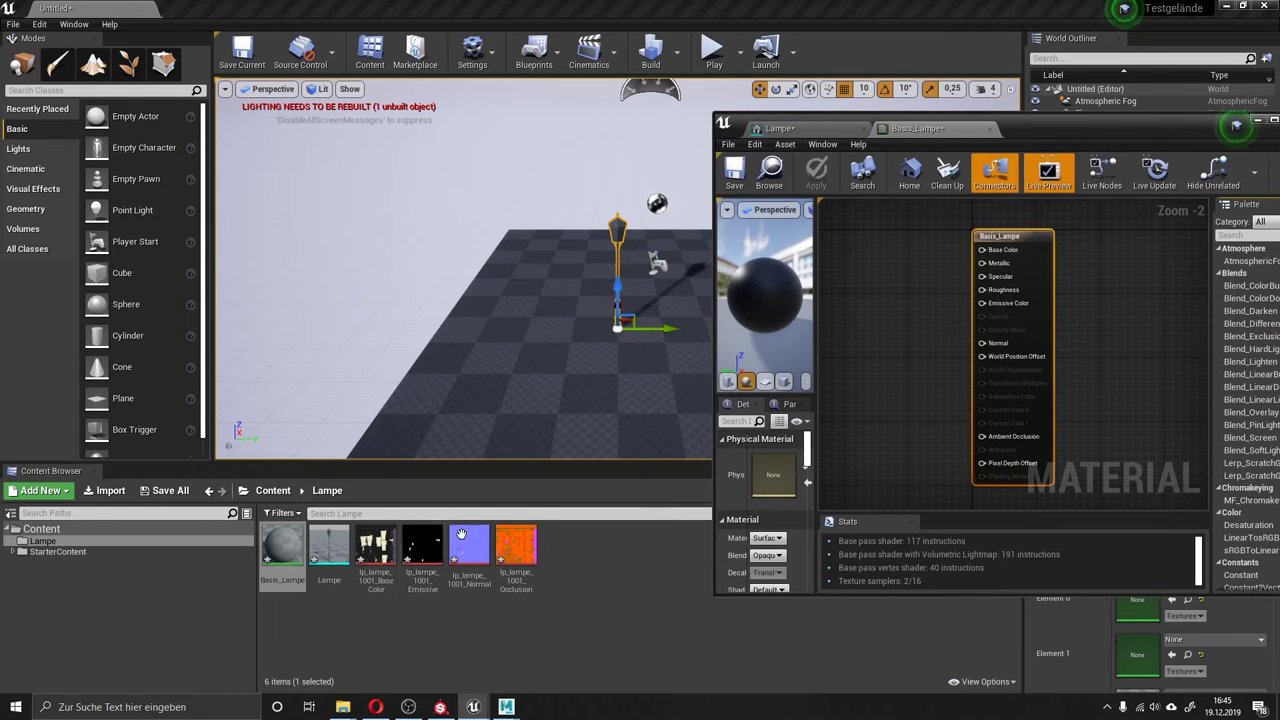
# Turn off sRGB on lp_lampe_1001_OcclusionRoughnessMetallic and save the texture.
pyautogui.click(521, 543)
pyautogui.doubleClick(521, 543)
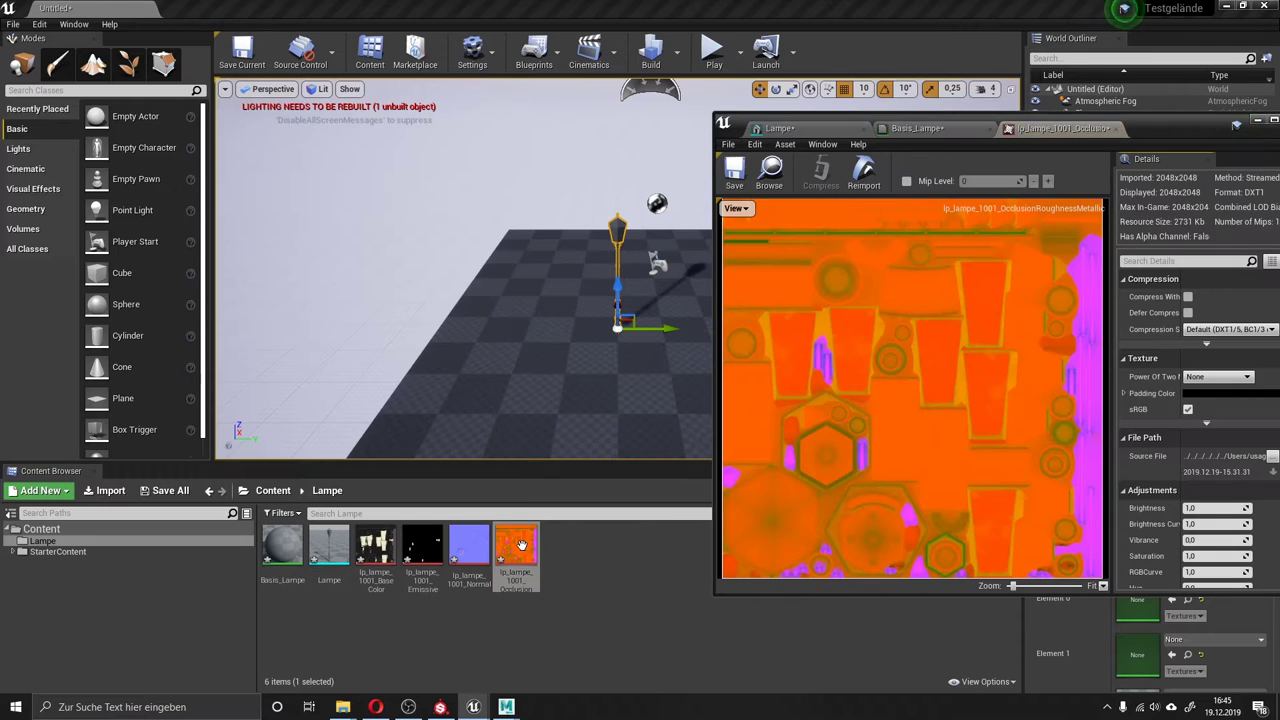
pyautogui.moveTo(1170, 138); pyautogui.dragTo(997, 108)
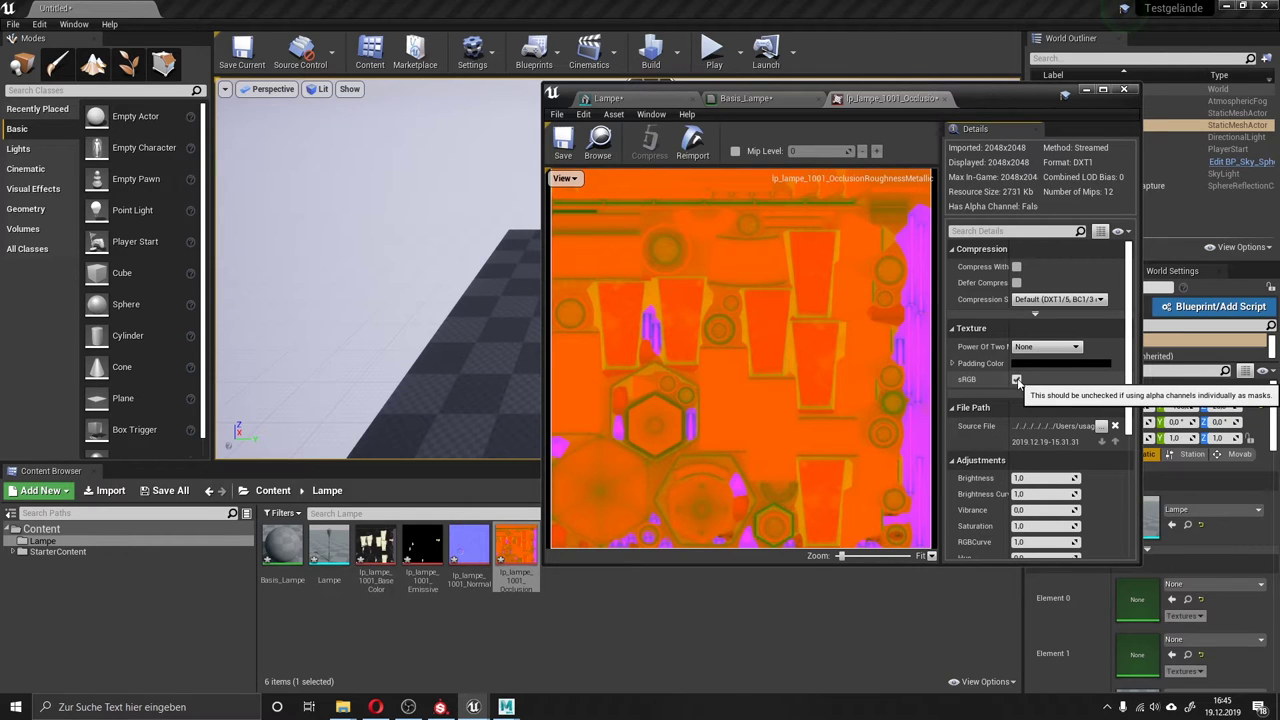
pyautogui.click(1017, 381)
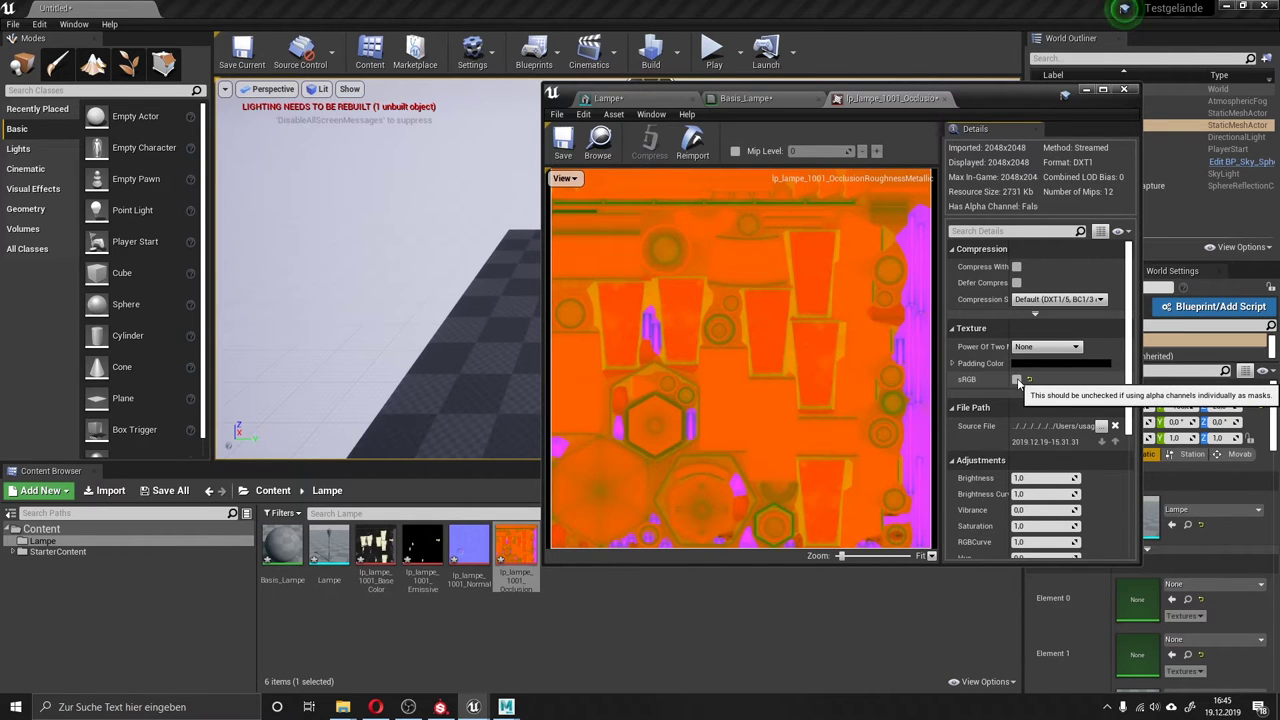
pyautogui.scroll(4, 712, 337)
pyautogui.scroll(3, 712, 337)
pyautogui.scroll(2, 712, 337)
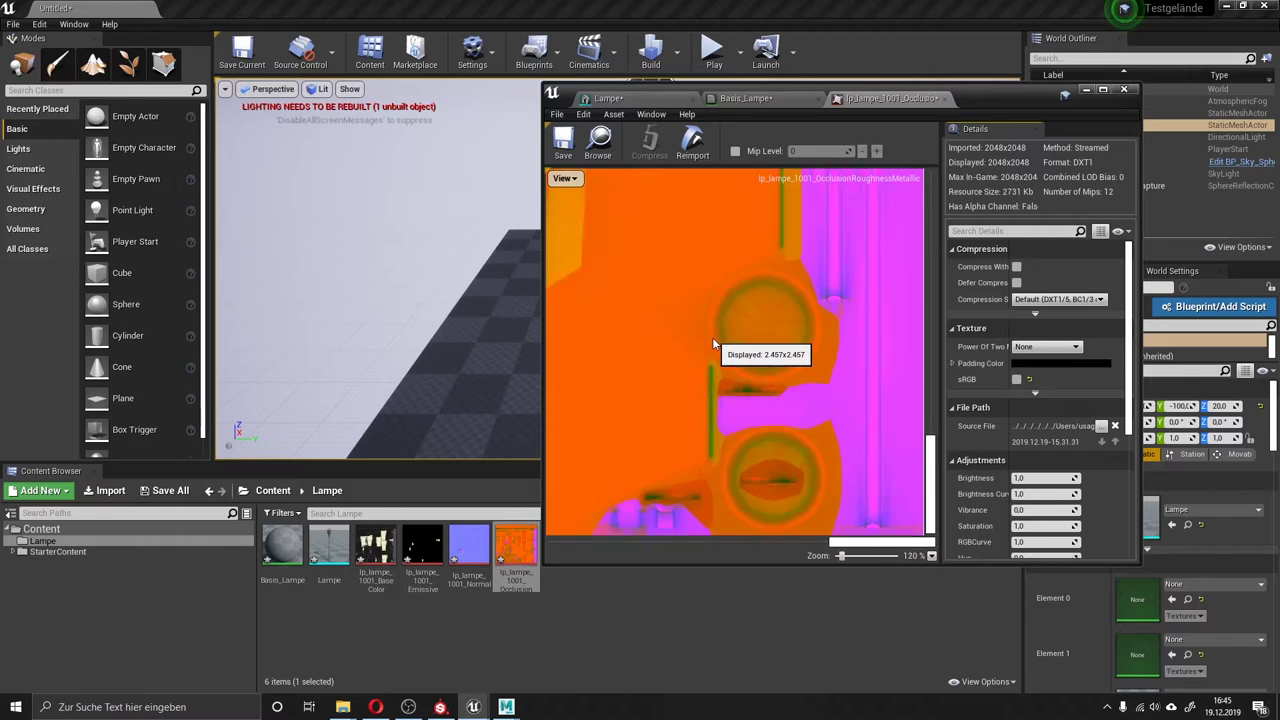
pyautogui.scroll(-8, 712, 337)
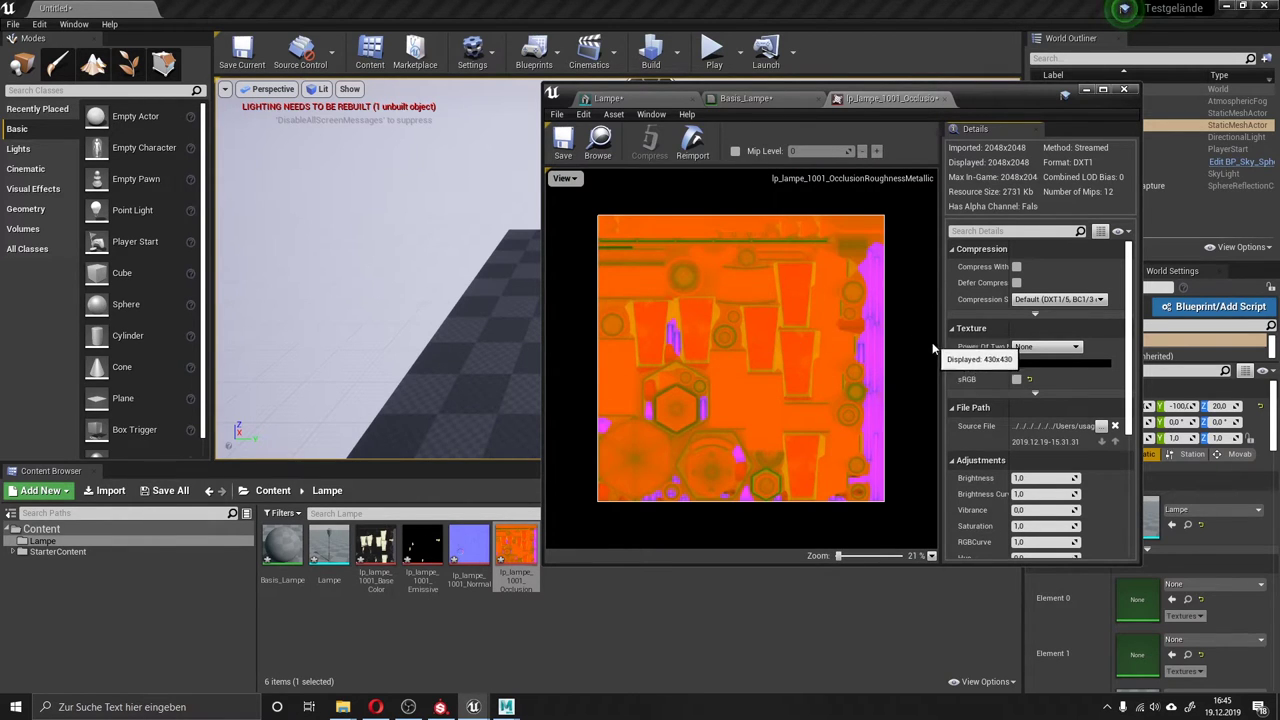
pyautogui.click(561, 145)
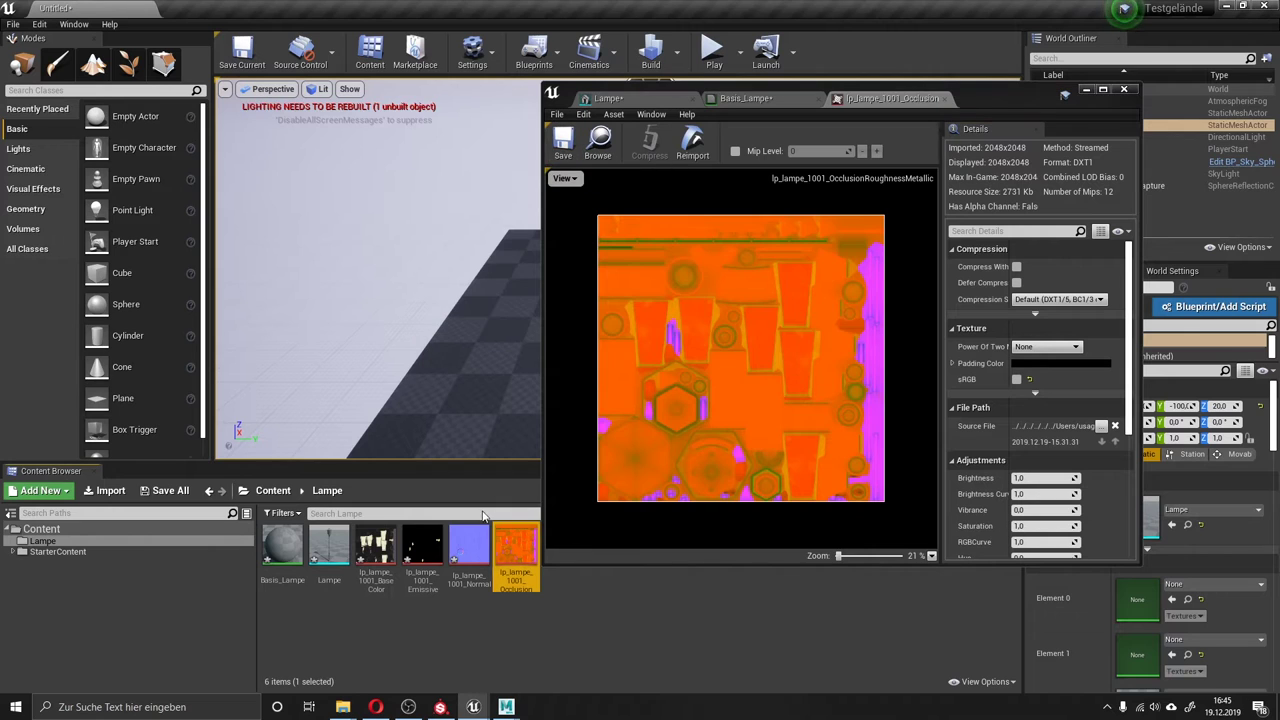
# Save the lp_lampe_1001_Normal texture and close both texture editors.
pyautogui.doubleClick(469, 545)
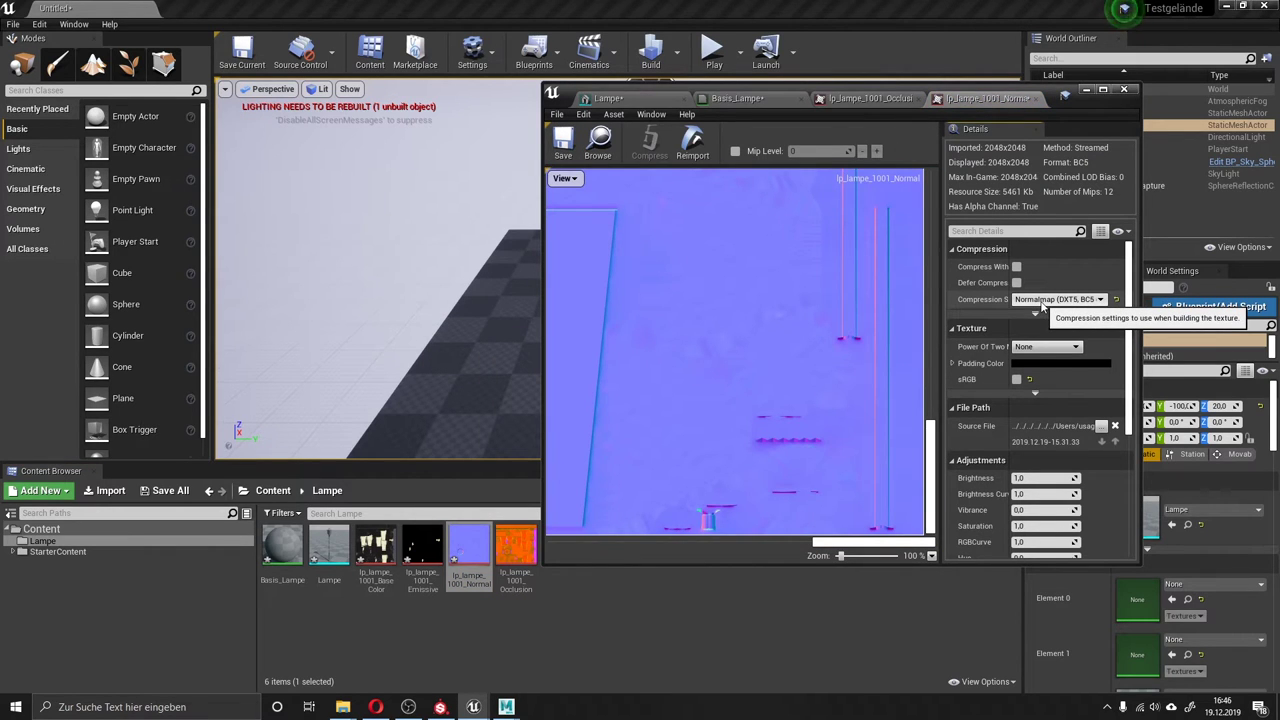
pyautogui.scroll(-2, 710, 360)
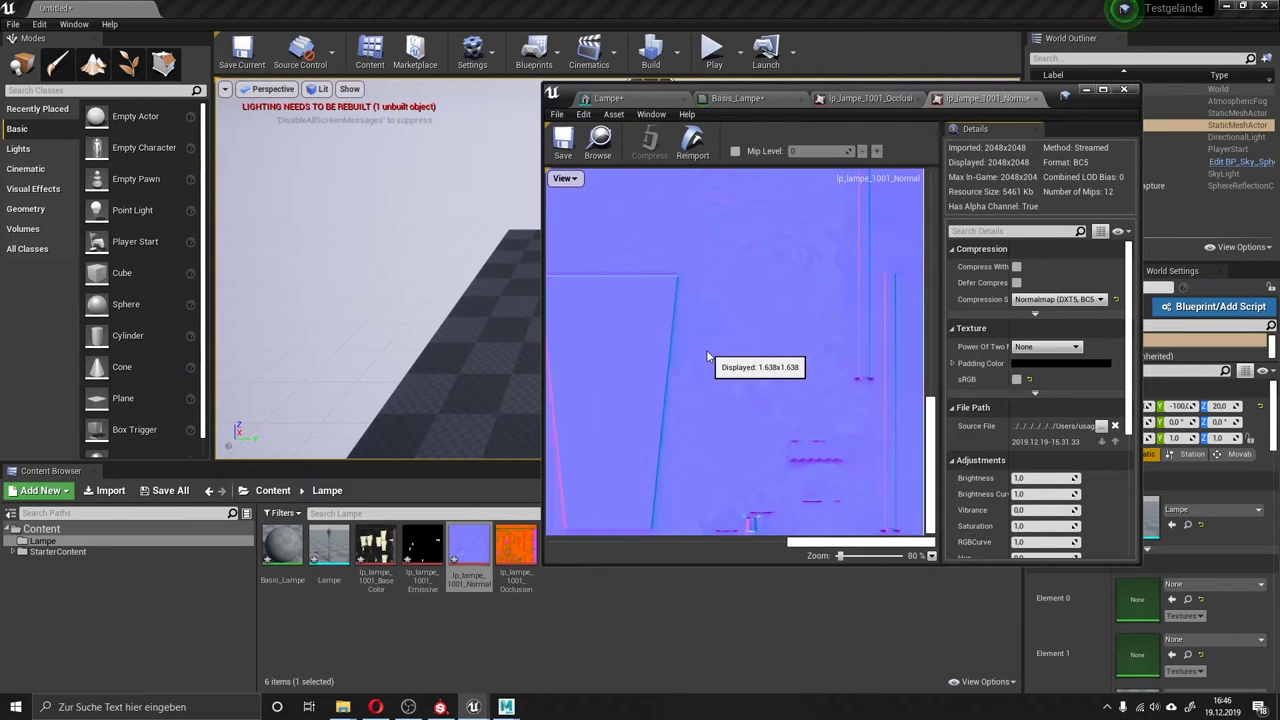
pyautogui.scroll(-3, 707, 356)
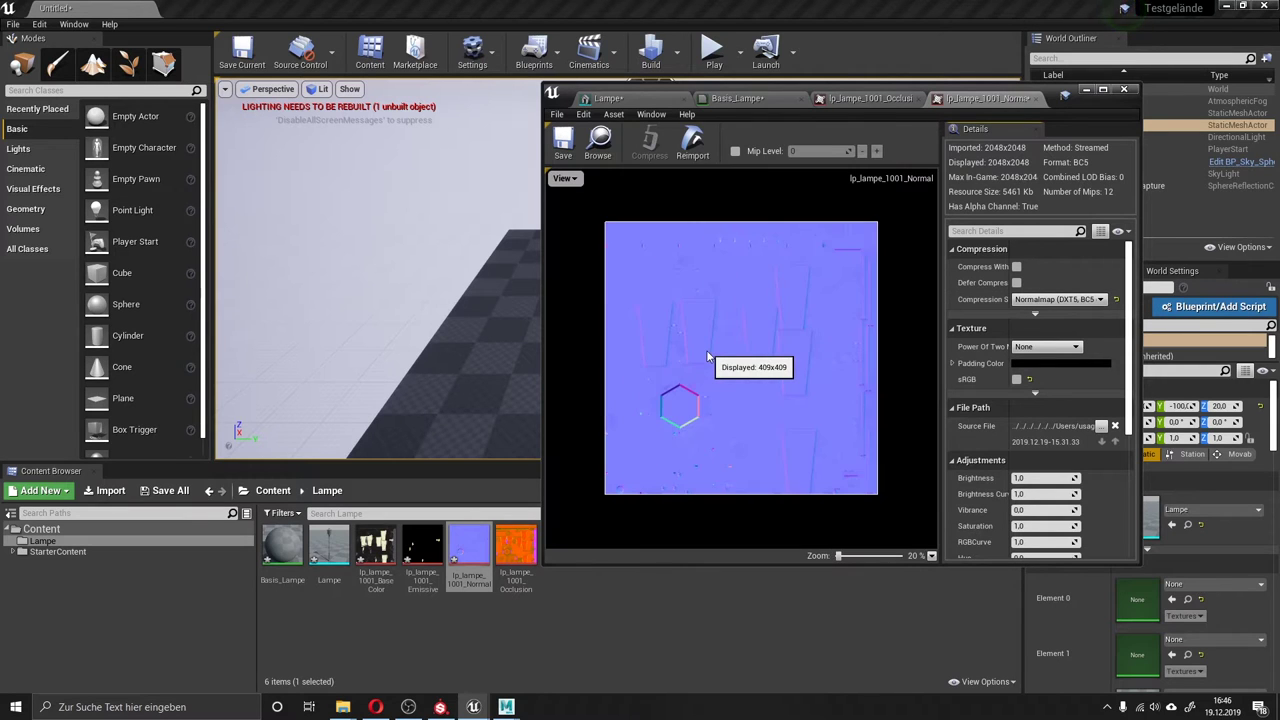
pyautogui.click(565, 141)
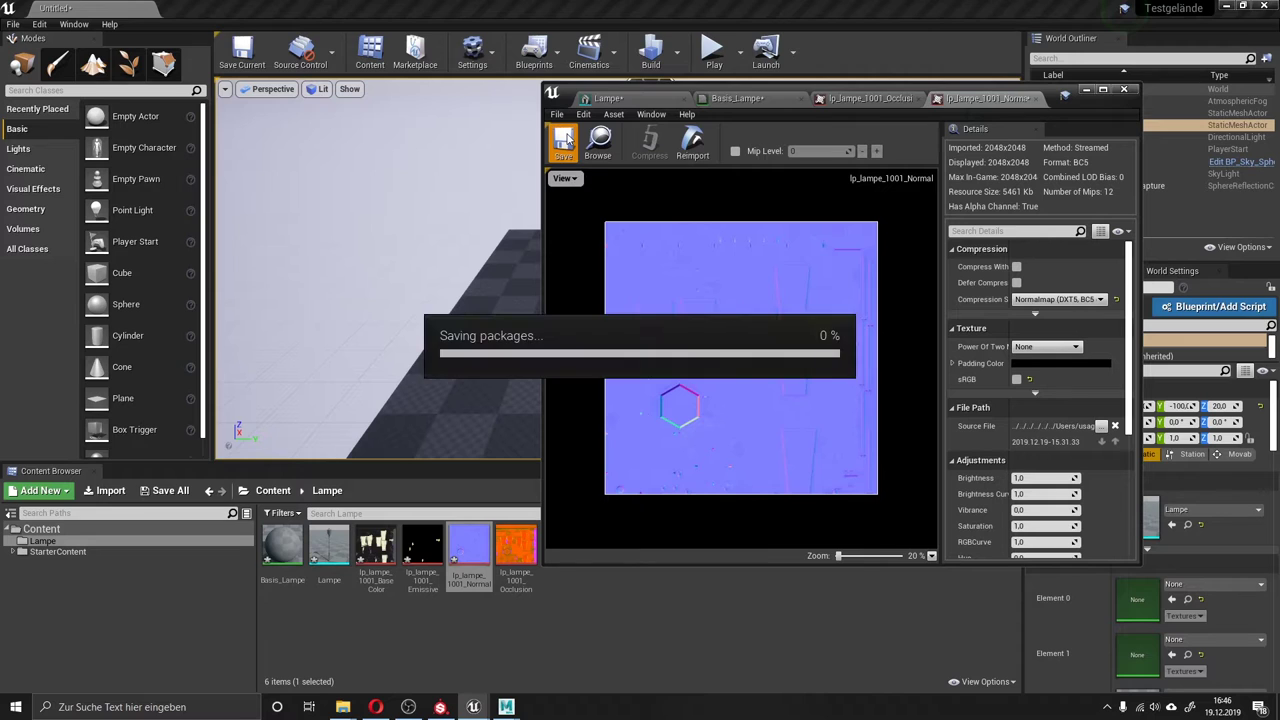
pyautogui.click(1043, 98)
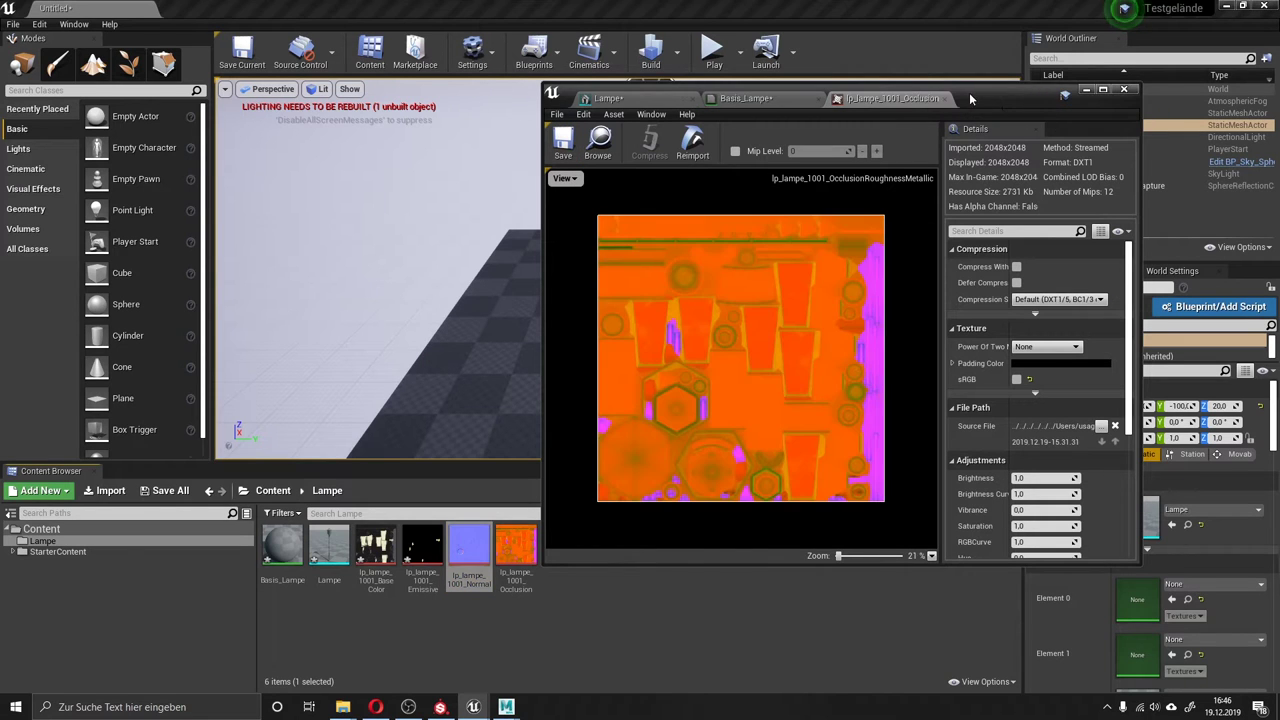
pyautogui.click(945, 100)
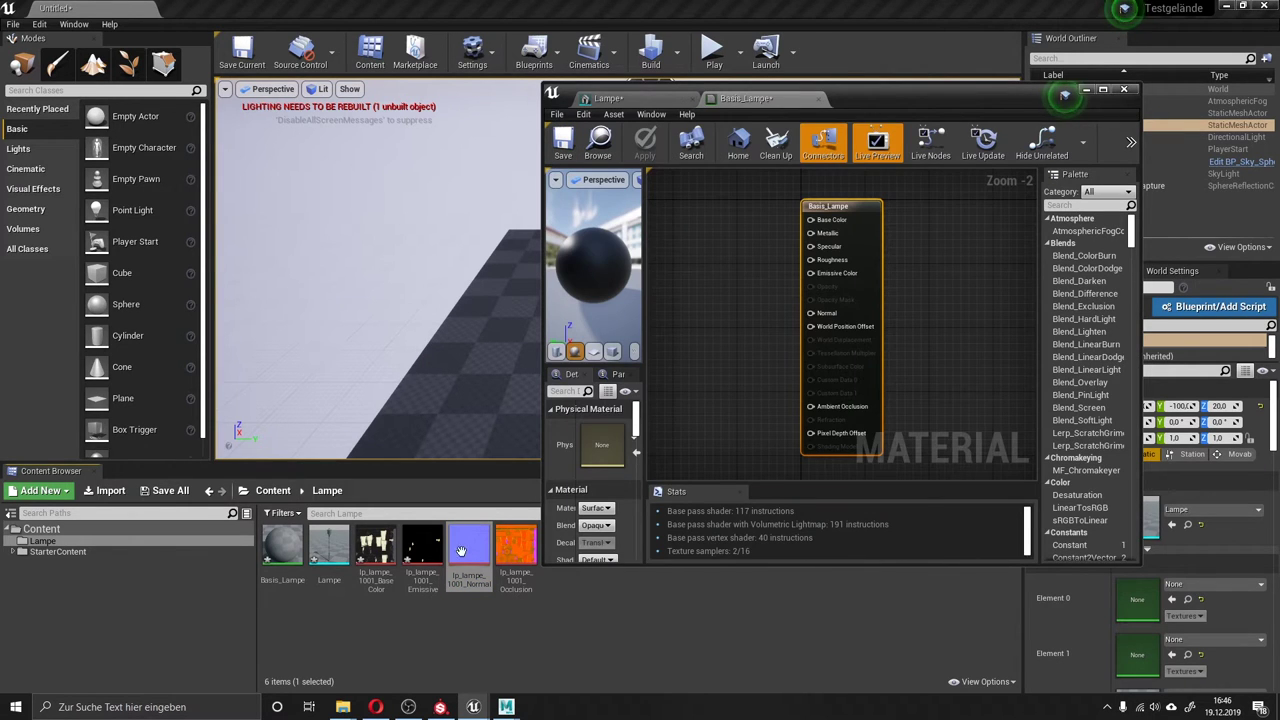
# Add the lp_lampe_1001_Base_Color texture as a Texture Sample and wire its RGB into Base Color.
pyautogui.click(376, 550)
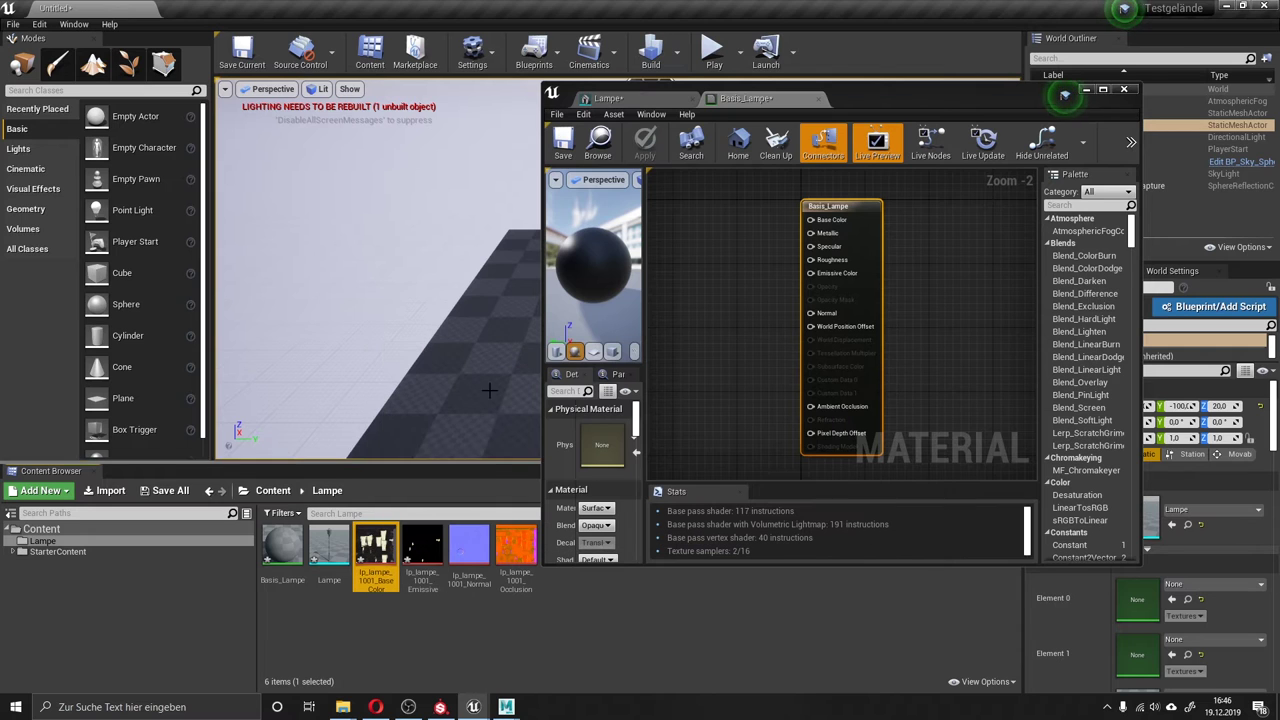
pyautogui.moveTo(876, 99); pyautogui.dragTo(938, 99)
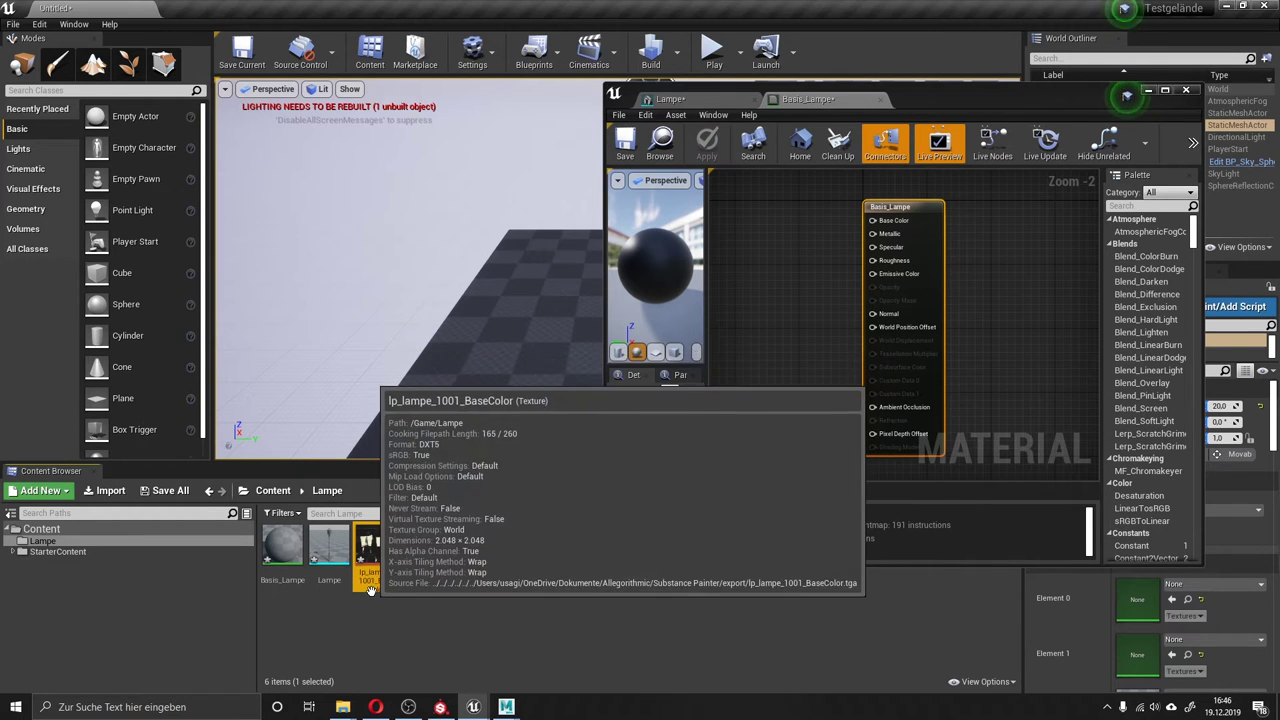
pyautogui.moveTo(370, 560)
pyautogui.mouseDown()
pyautogui.moveTo(815, 222)
pyautogui.moveTo(757, 208)
pyautogui.mouseUp()
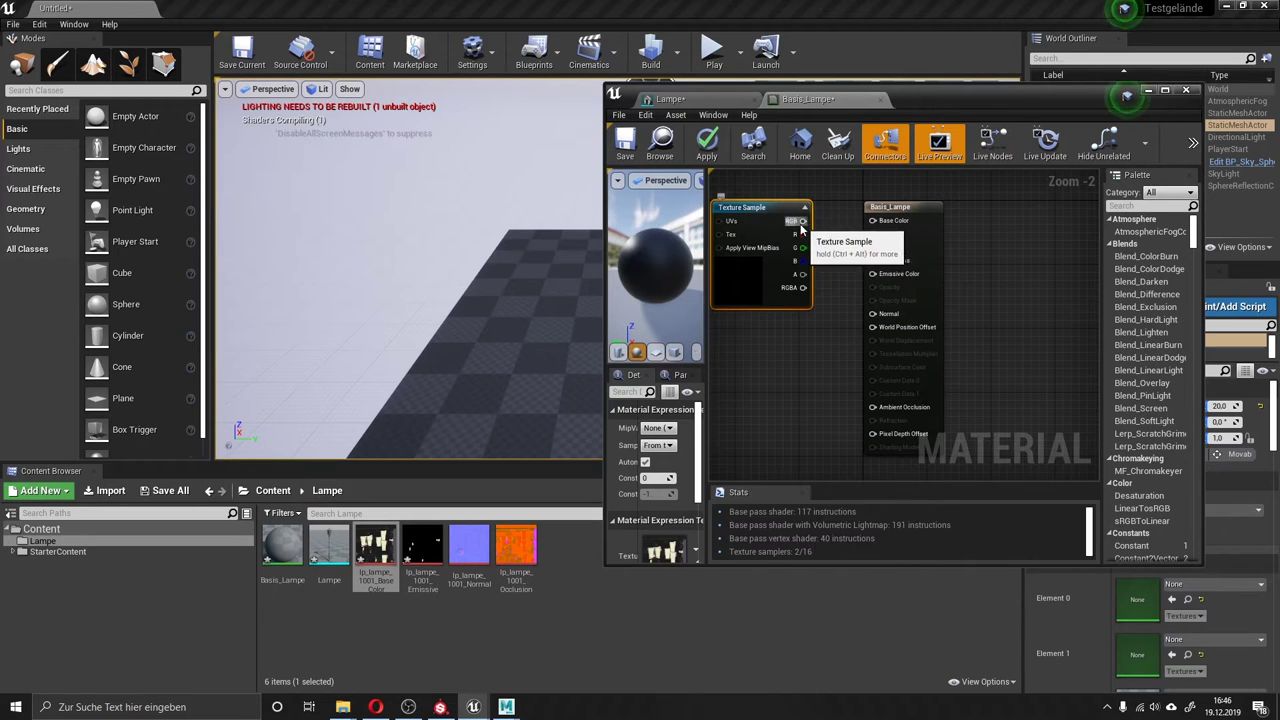
pyautogui.moveTo(803, 221); pyautogui.dragTo(877, 220)
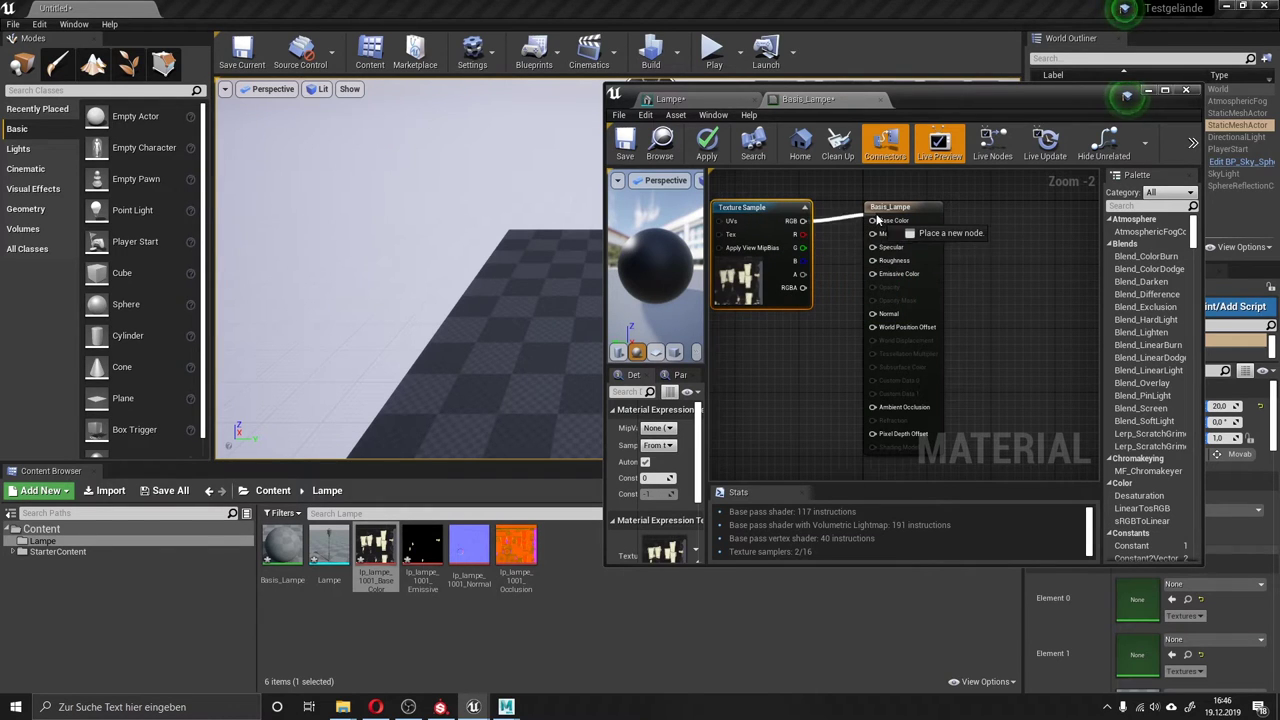
# Resize the editor window and arrange the texture and result nodes so both are fully visible.
pyautogui.moveTo(771, 204); pyautogui.dragTo(729, 206)
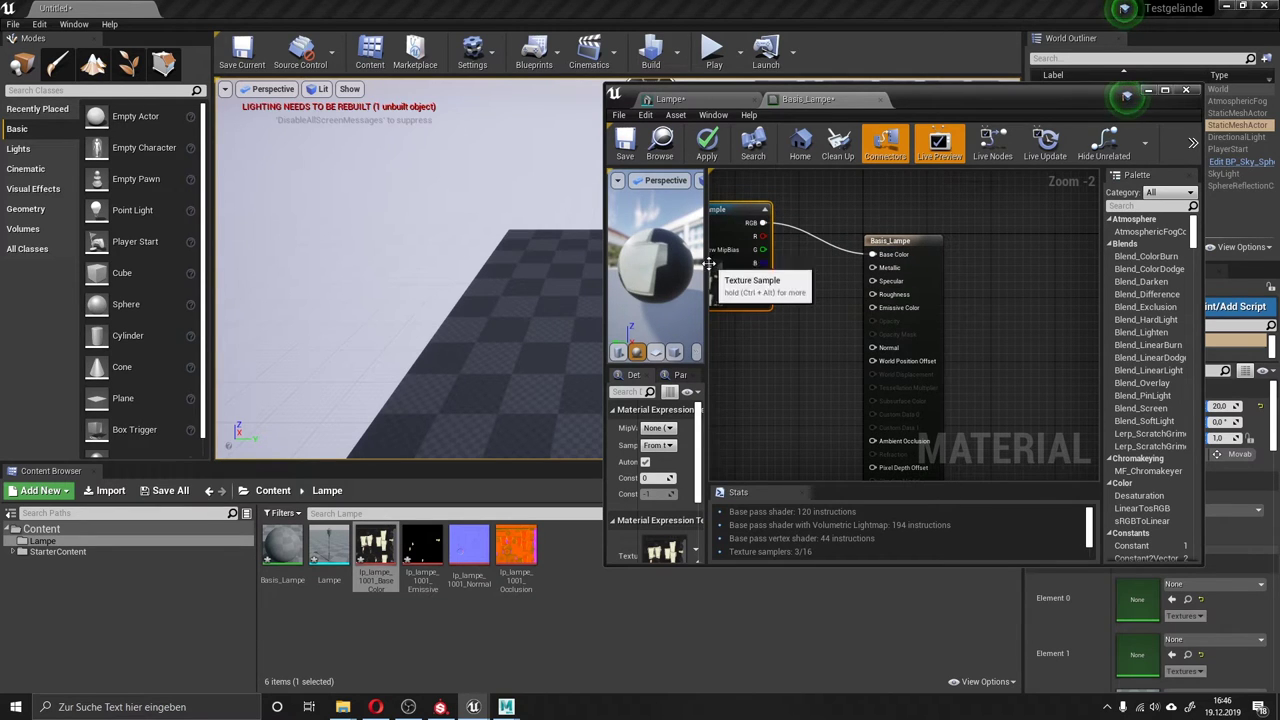
pyautogui.moveTo(706, 265); pyautogui.dragTo(444, 238)
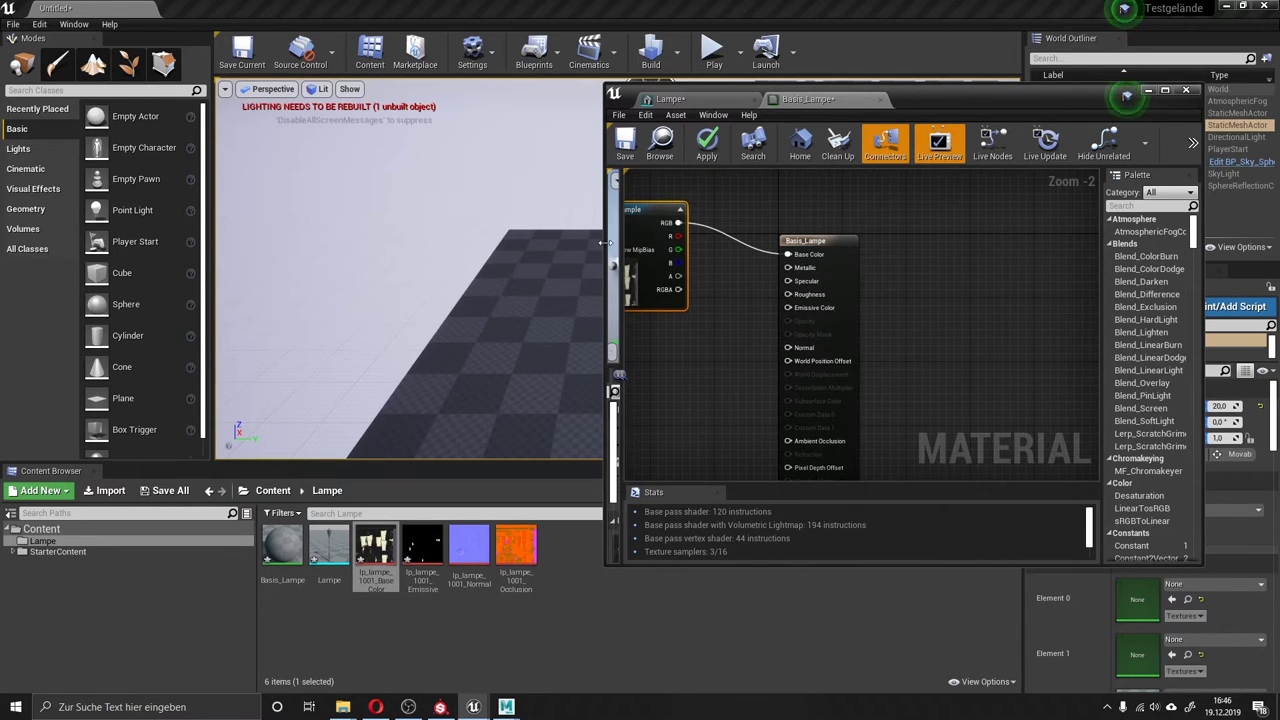
pyautogui.moveTo(606, 243)
pyautogui.mouseDown()
pyautogui.moveTo(281, 250)
pyautogui.moveTo(364, 250)
pyautogui.mouseUp()
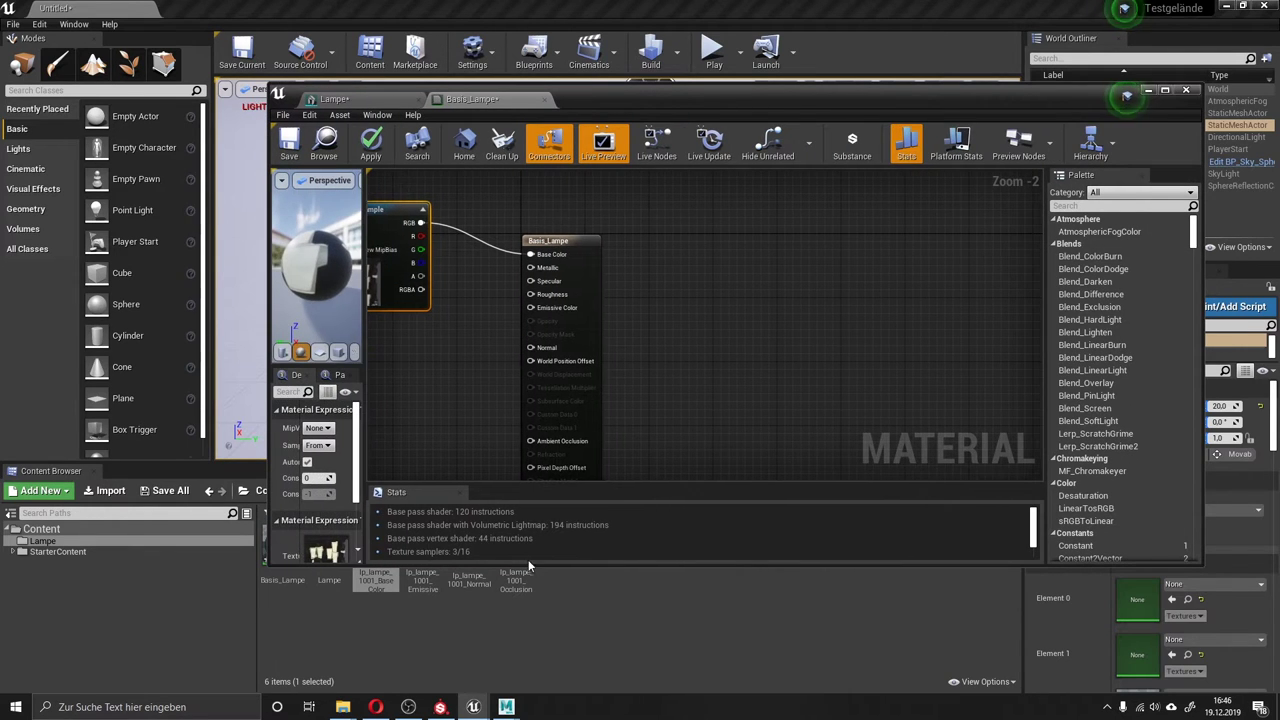
pyautogui.moveTo(535, 566); pyautogui.dragTo(541, 533)
pyautogui.moveTo(605, 110); pyautogui.dragTo(566, 64)
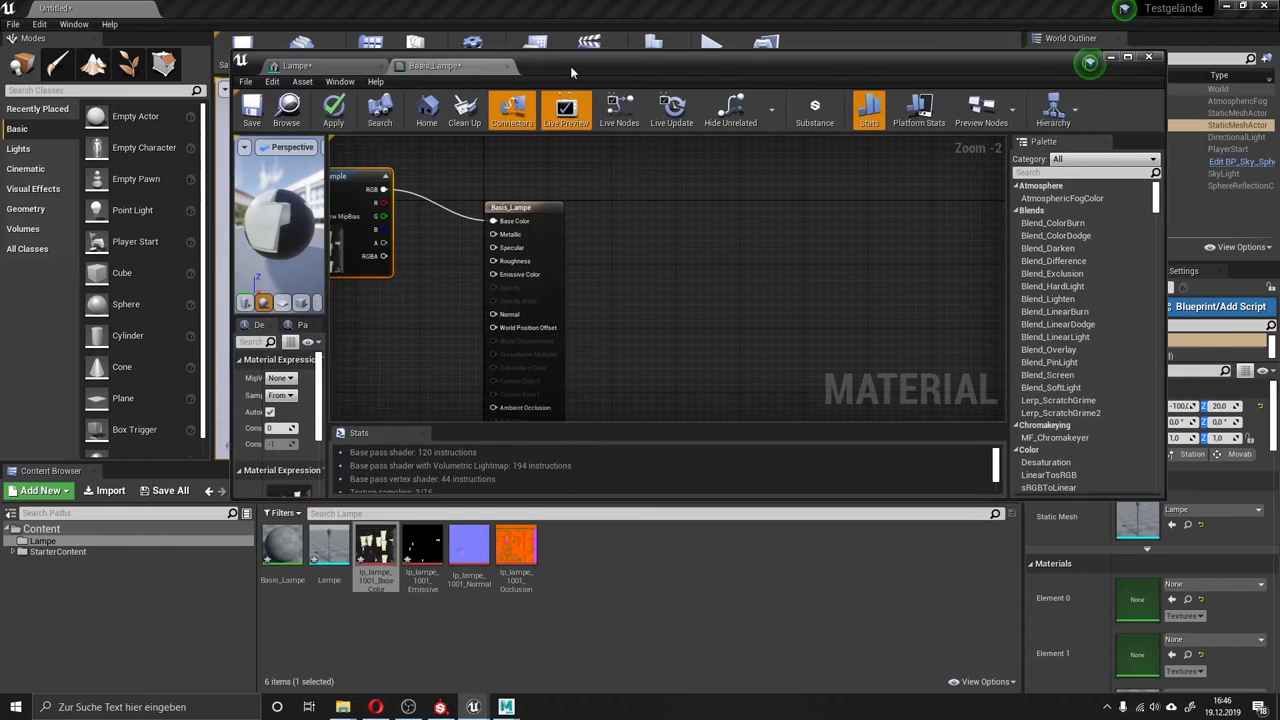
pyautogui.moveTo(536, 202); pyautogui.dragTo(614, 198)
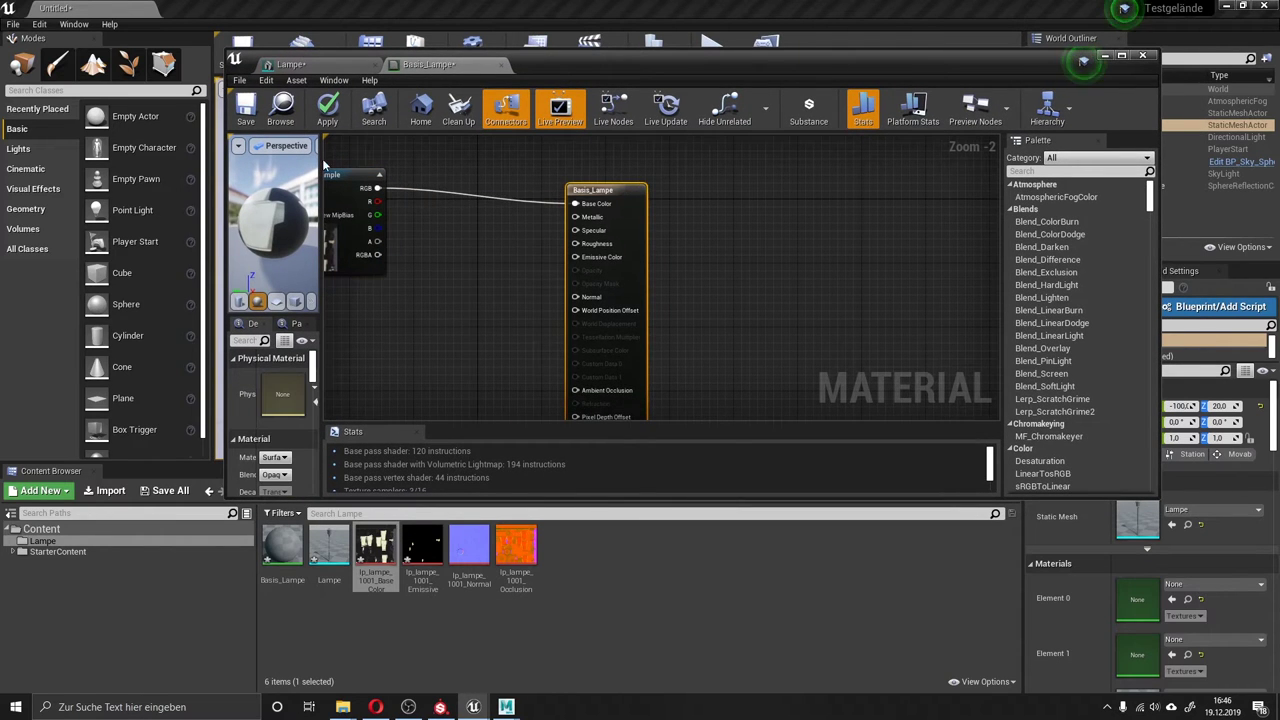
pyautogui.moveTo(339, 174); pyautogui.dragTo(449, 167)
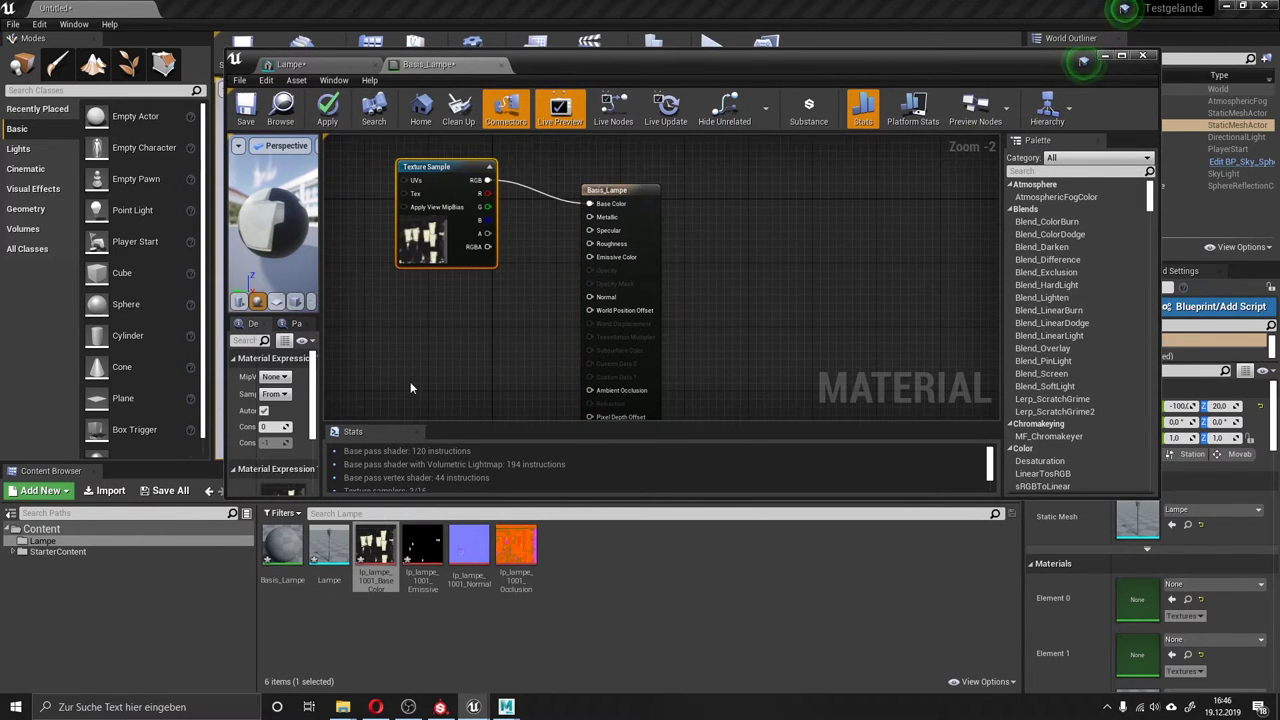
pyautogui.click(426, 336)
pyautogui.scroll(-2, 426, 336)
pyautogui.click(446, 218)
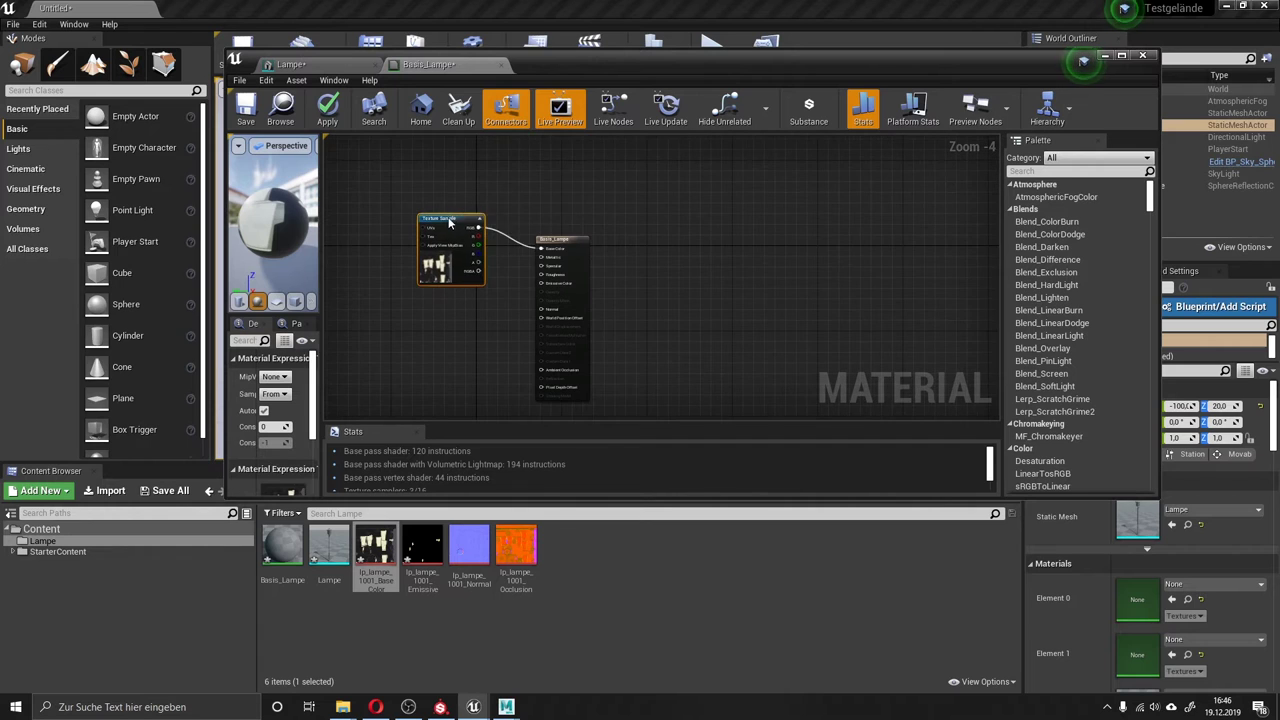
pyautogui.scroll(2, 446, 225)
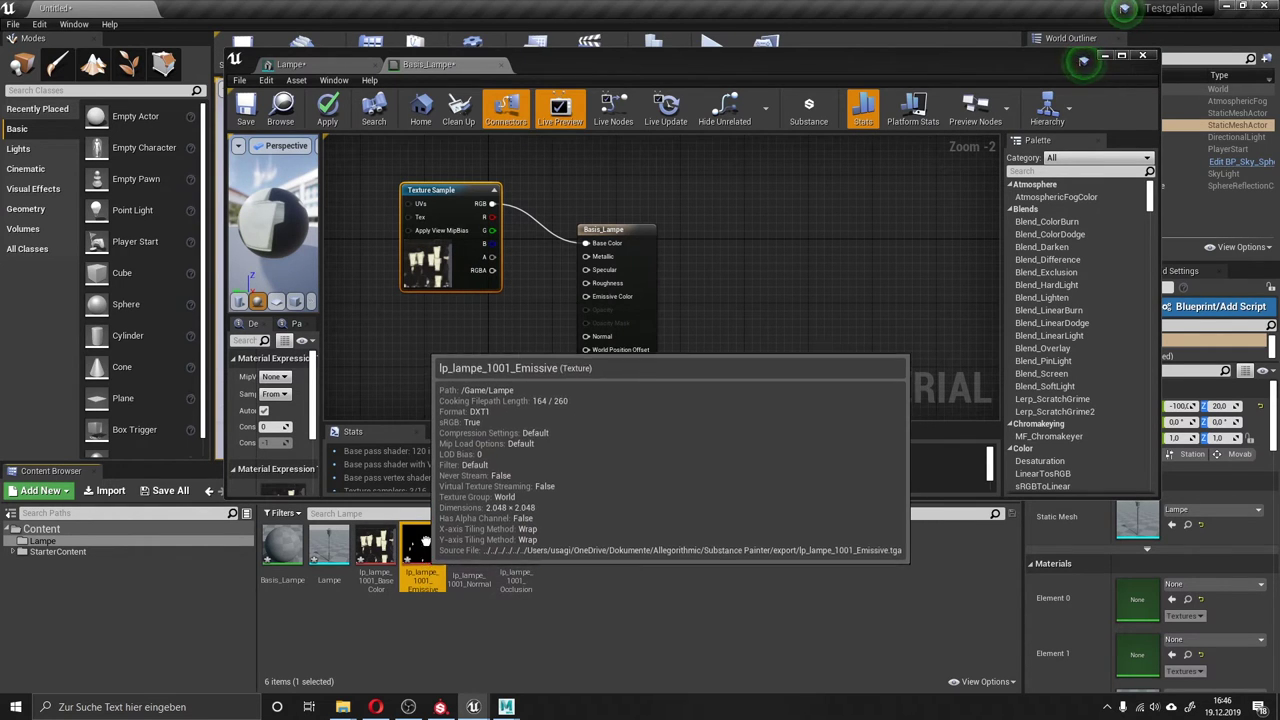
# Add the Emissive texture to the graph and wire it into Emissive Color.
pyautogui.moveTo(425, 588)
pyautogui.mouseDown()
pyautogui.moveTo(451, 310)
pyautogui.moveTo(441, 303)
pyautogui.mouseUp()
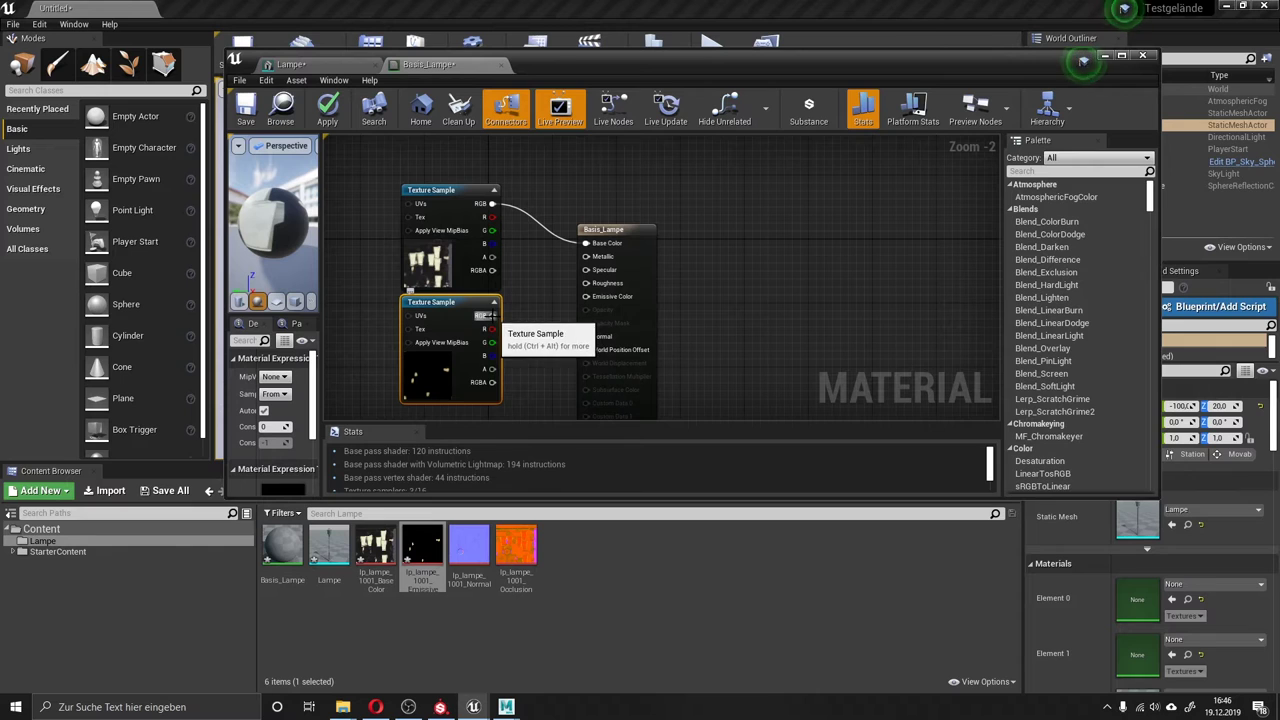
pyautogui.moveTo(484, 315); pyautogui.dragTo(586, 296)
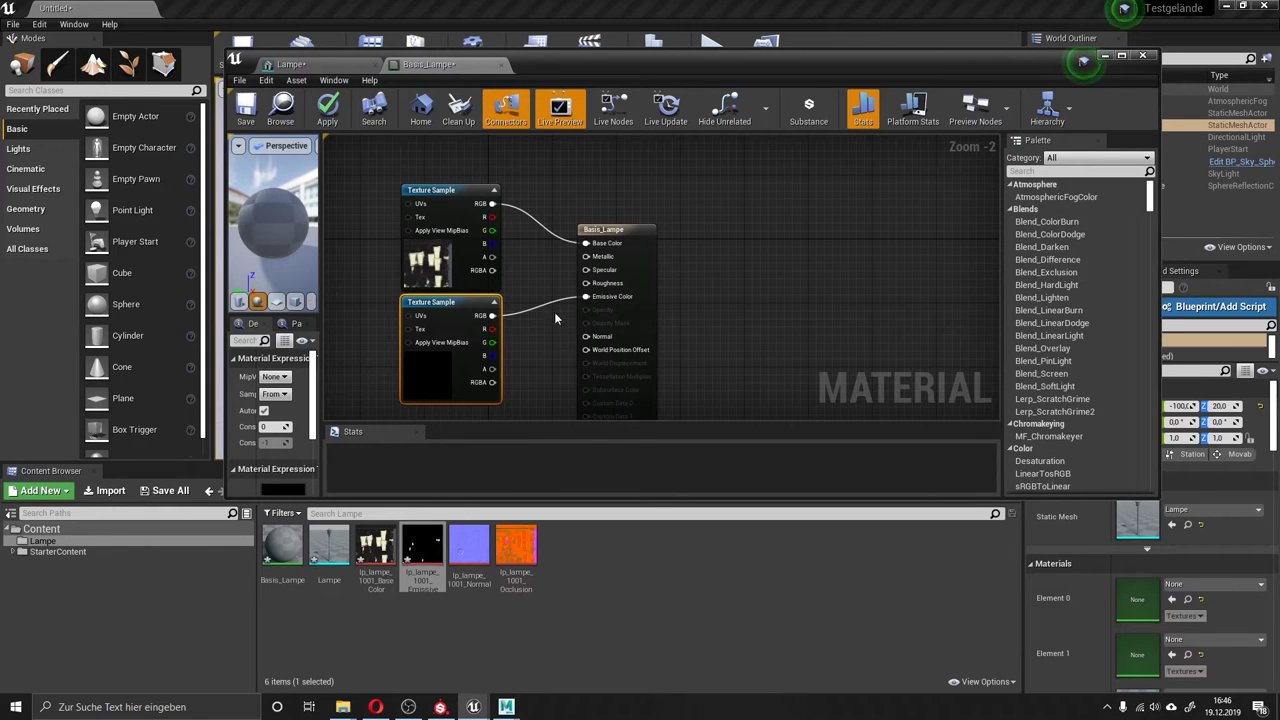
pyautogui.scroll(-2, 556, 318)
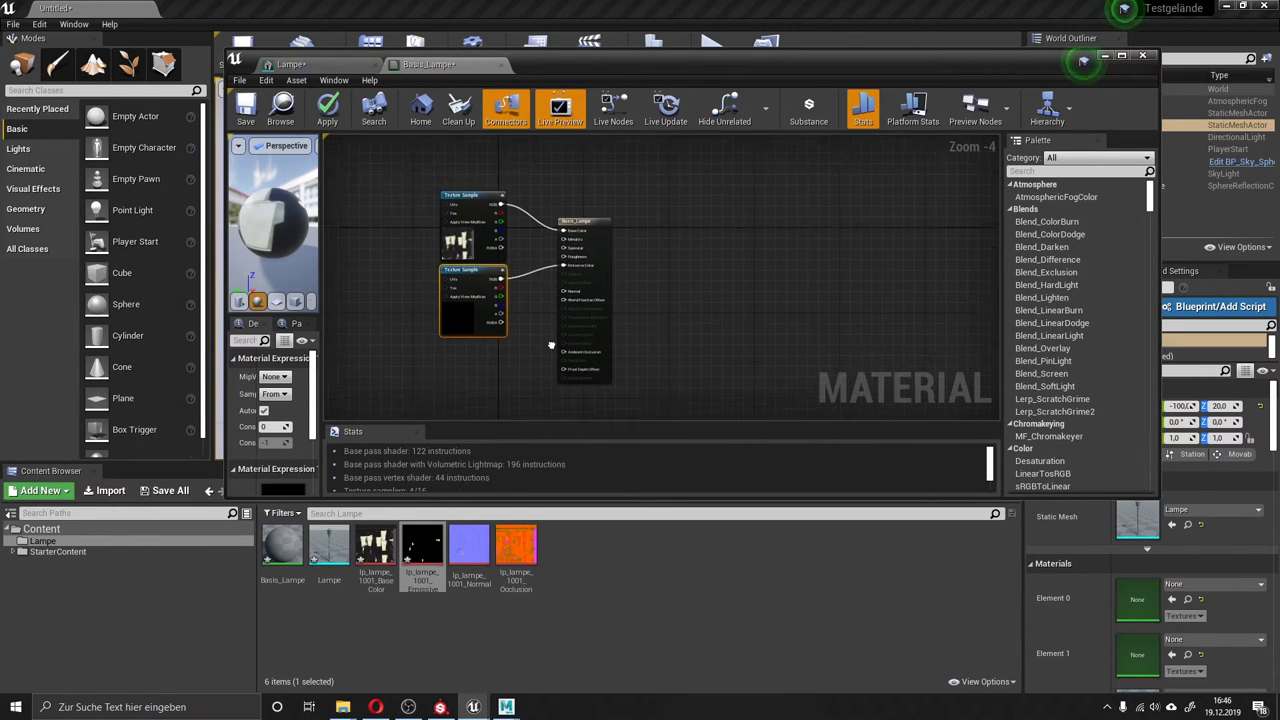
pyautogui.moveTo(549, 338); pyautogui.dragTo(524, 295, button='right')
# Add the lp_lampe_1001_Normal texture wired into Normal, tidy the nodes, and bring in the Occlusion texture.
pyautogui.moveTo(469, 545)
pyautogui.mouseDown()
pyautogui.moveTo(458, 345)
pyautogui.moveTo(549, 278)
pyautogui.mouseUp()
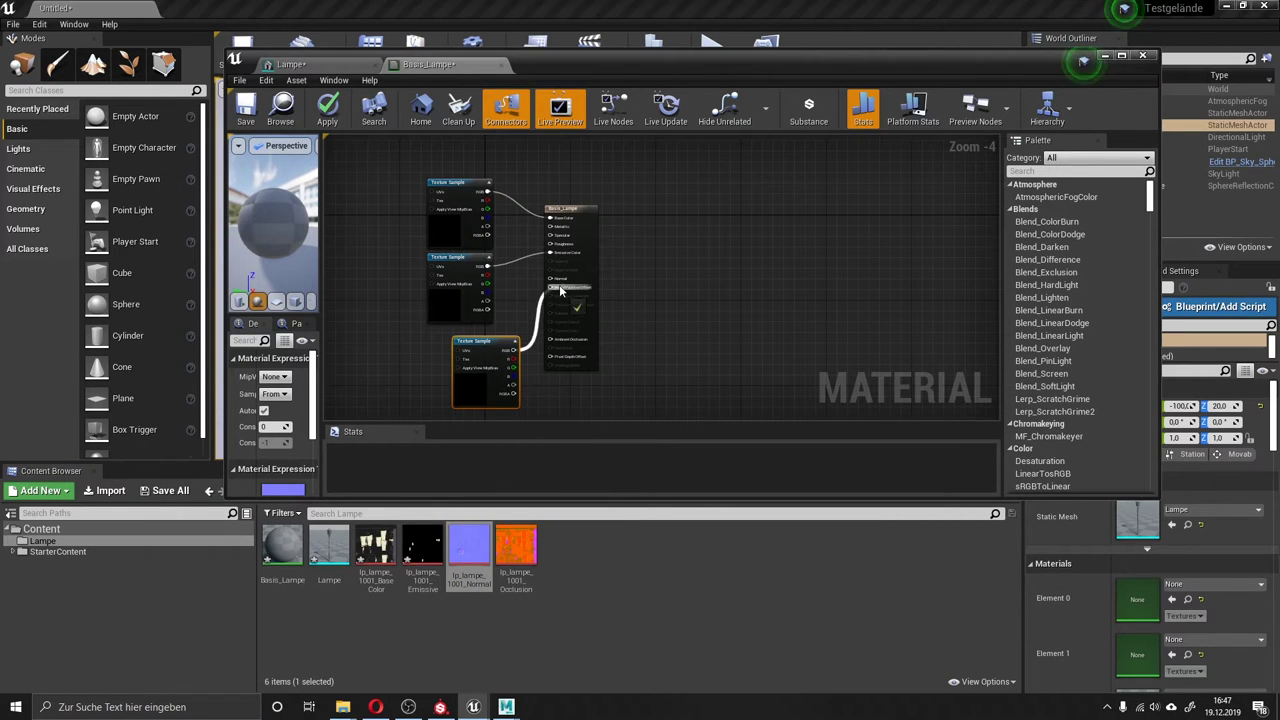
pyautogui.moveTo(478, 349); pyautogui.dragTo(392, 327)
pyautogui.scroll(4, 458, 335)
pyautogui.scroll(-4, 458, 335)
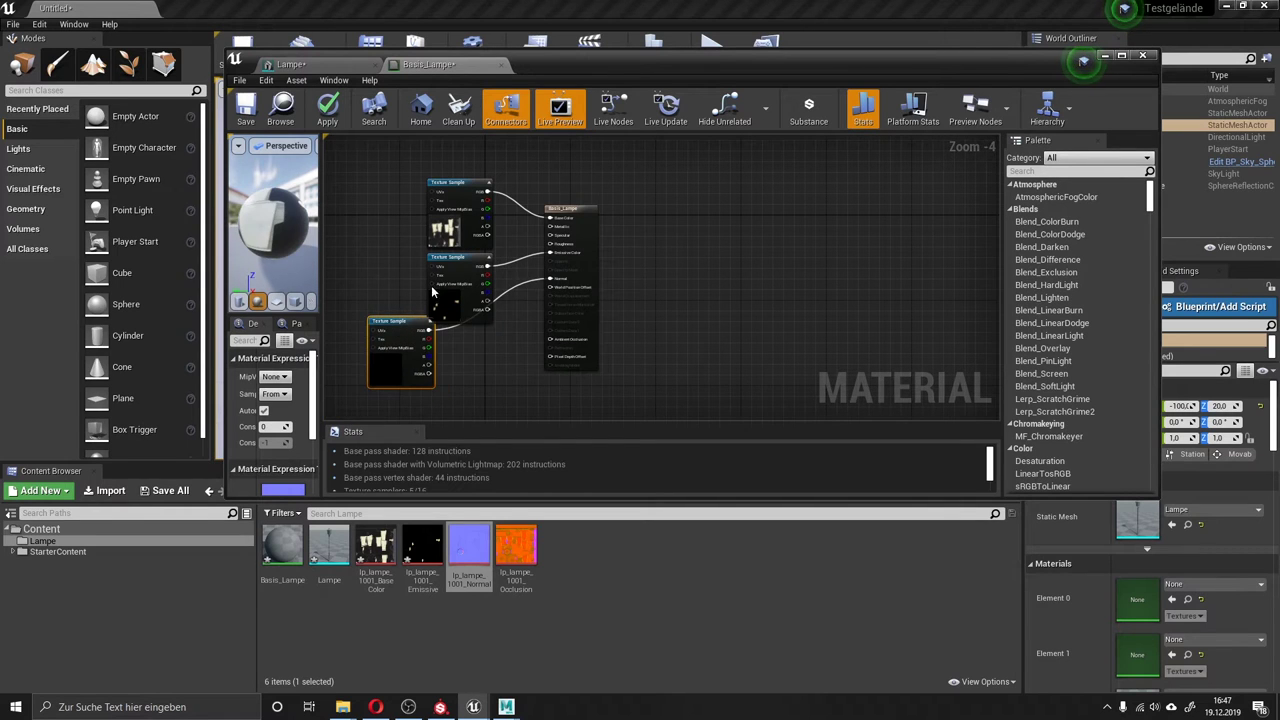
pyautogui.moveTo(456, 265)
pyautogui.mouseDown()
pyautogui.moveTo(360, 222)
pyautogui.moveTo(397, 222)
pyautogui.mouseUp()
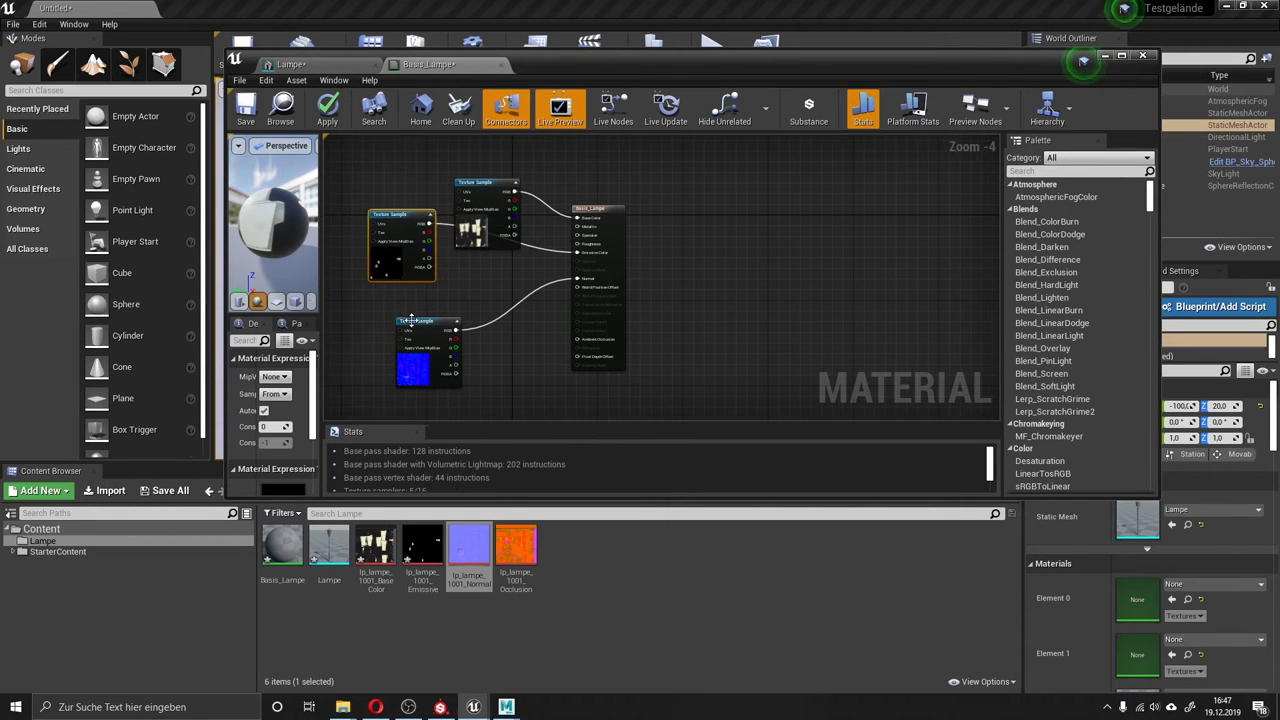
pyautogui.moveTo(410, 320); pyautogui.dragTo(376, 304)
pyautogui.moveTo(516, 550); pyautogui.dragTo(487, 326)
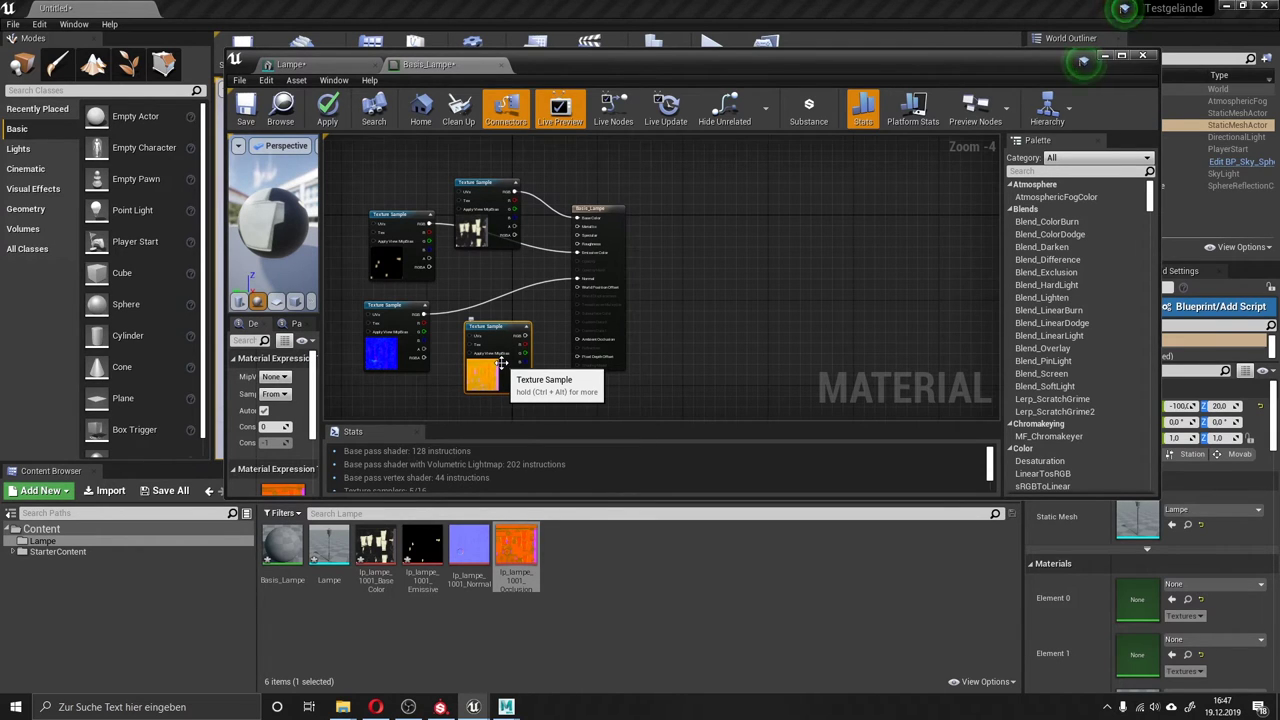
# Wire the OcclusionRoughnessMetallic texture's R, G and B channels into Ambient Occlusion, Roughness and Metallic.
pyautogui.scroll(1, 501, 362)
pyautogui.scroll(2, 575, 316)
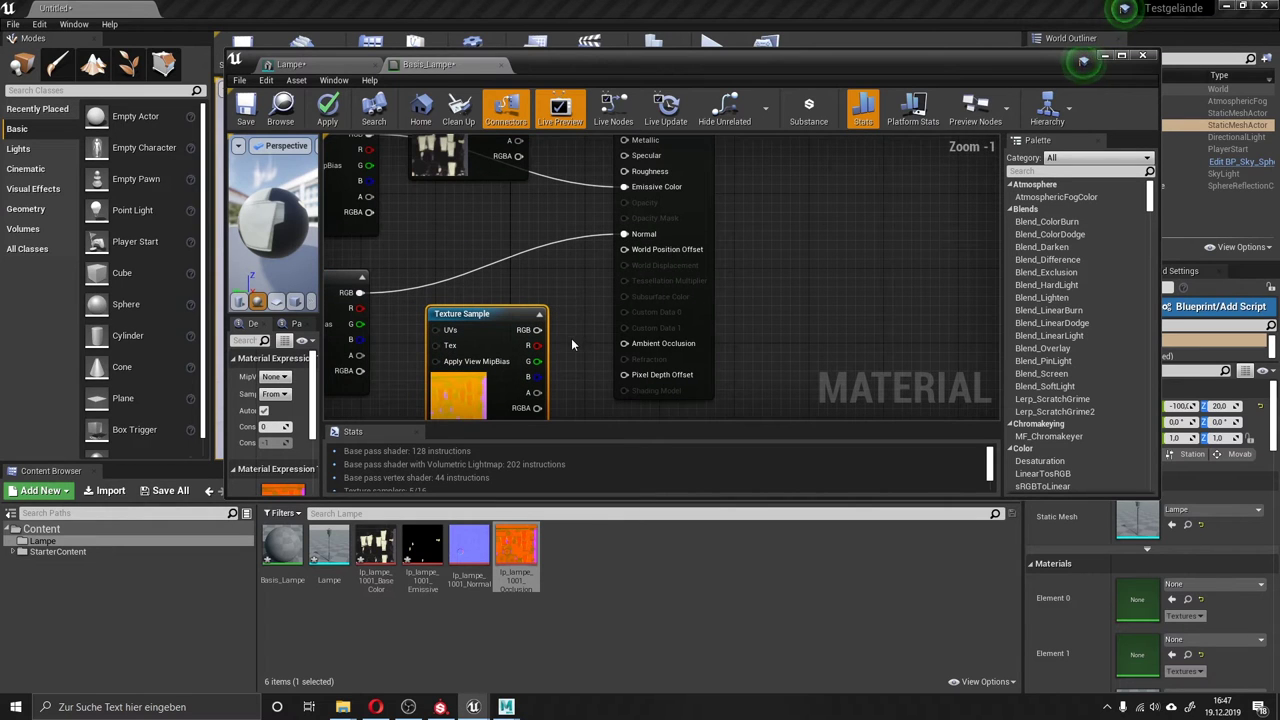
pyautogui.moveTo(537, 345); pyautogui.dragTo(627, 348)
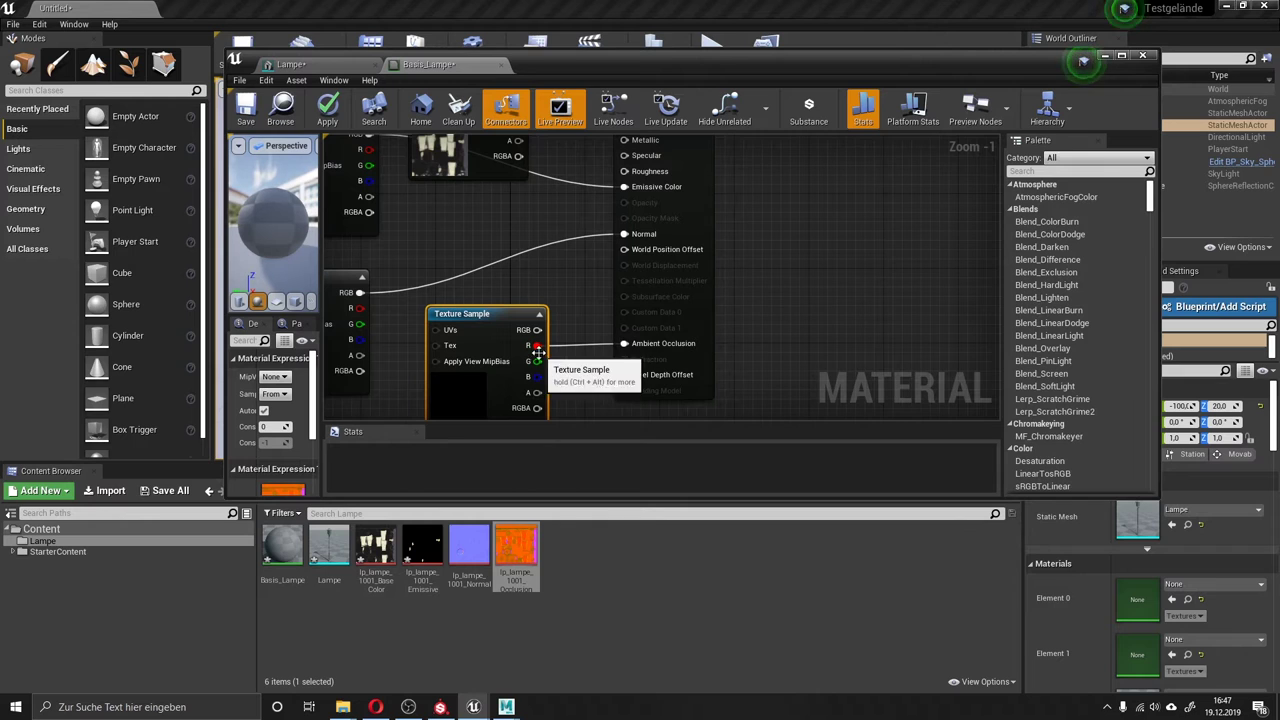
pyautogui.moveTo(537, 360)
pyautogui.mouseDown()
pyautogui.moveTo(593, 272)
pyautogui.moveTo(624, 171)
pyautogui.mouseUp()
pyautogui.moveTo(537, 376); pyautogui.dragTo(626, 384)
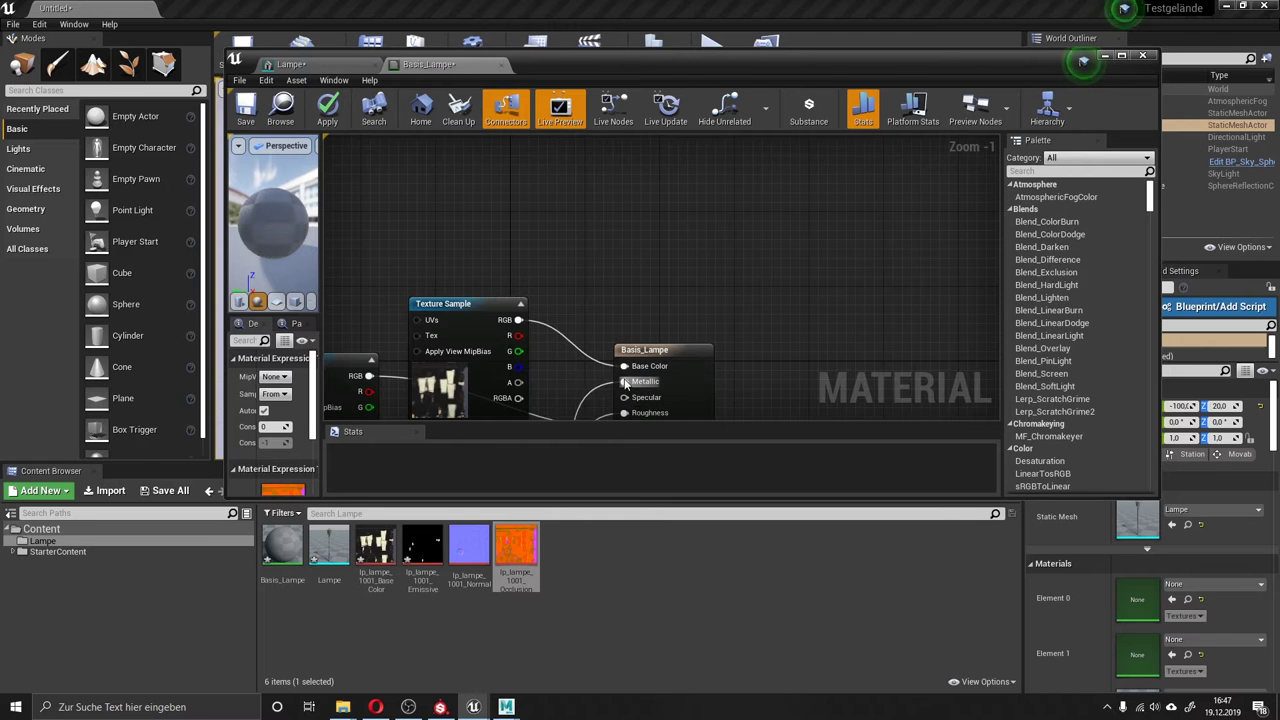
pyautogui.scroll(-1, 571, 363)
pyautogui.scroll(-2, 571, 363)
pyautogui.scroll(1, 571, 363)
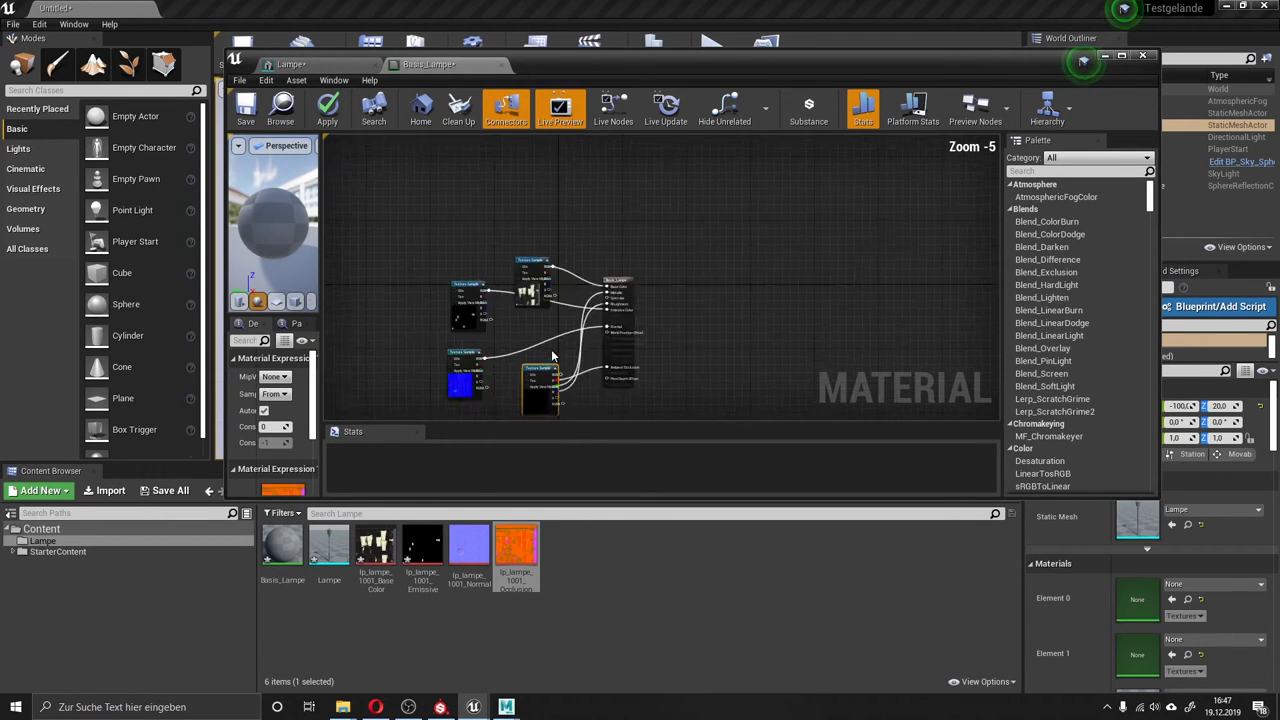
pyautogui.moveTo(531, 375); pyautogui.dragTo(557, 274, button='right')
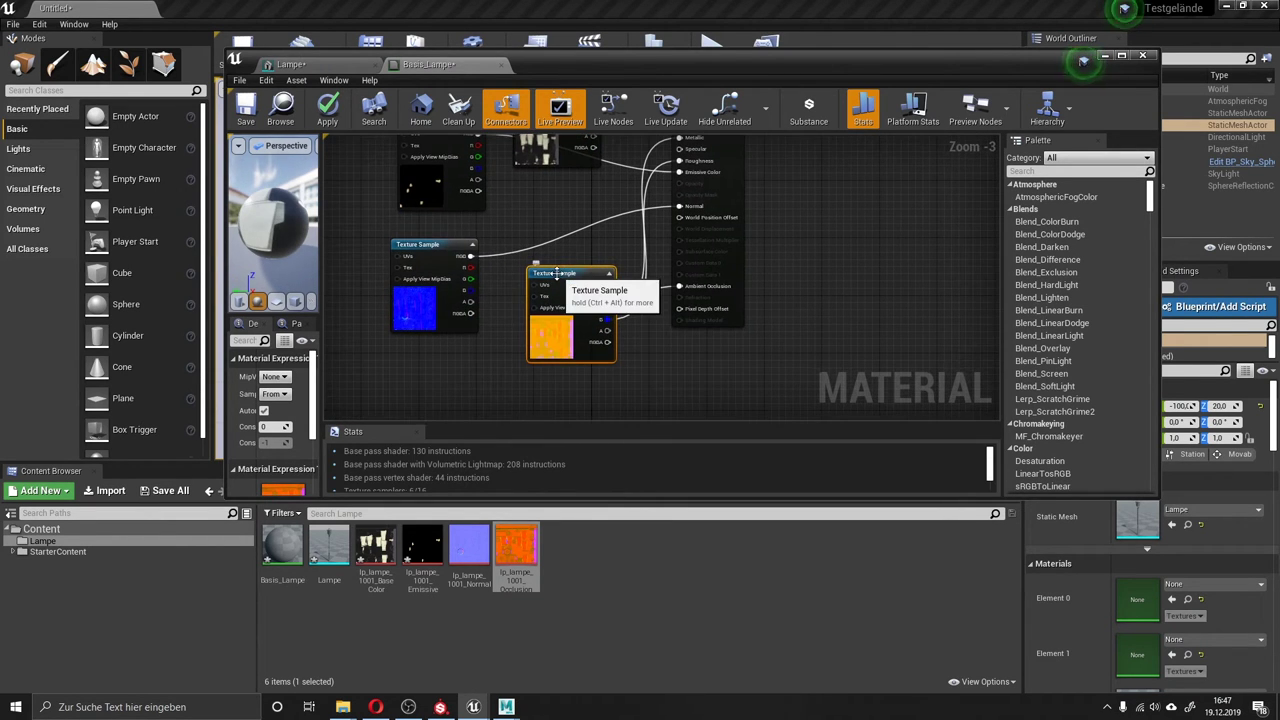
pyautogui.moveTo(557, 273); pyautogui.dragTo(528, 288)
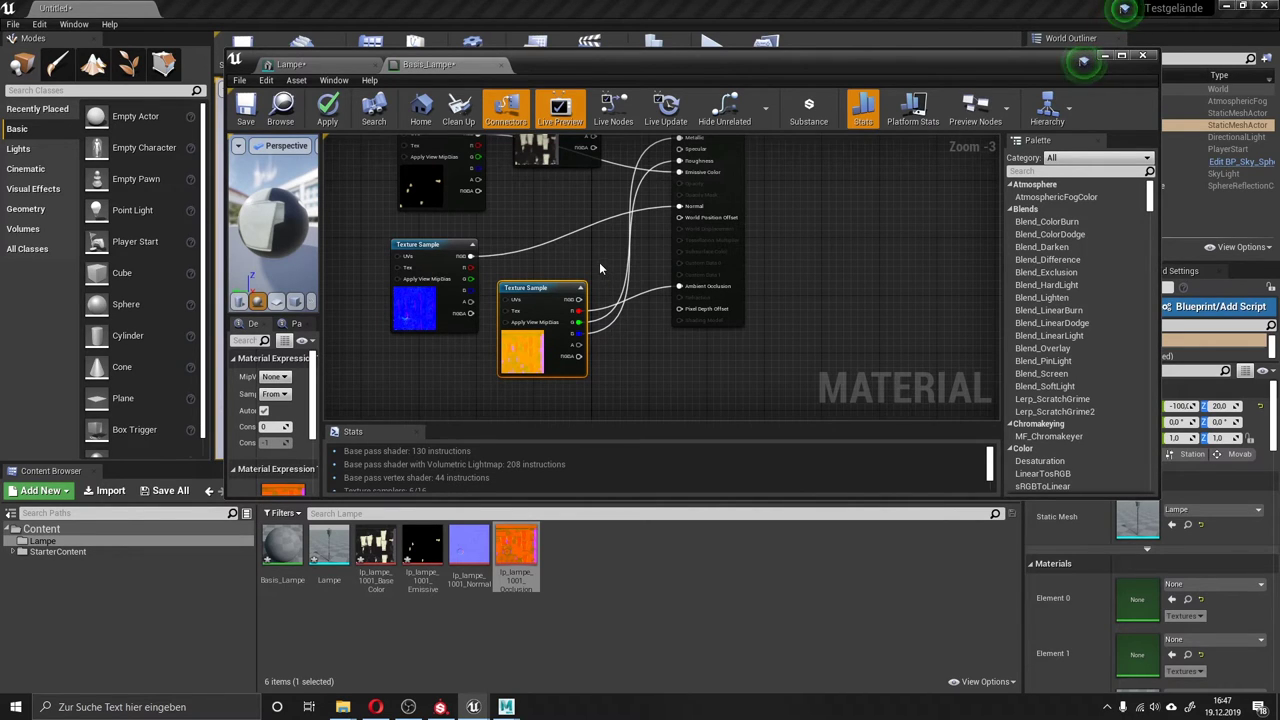
pyautogui.moveTo(600, 268); pyautogui.dragTo(603, 295, button='right')
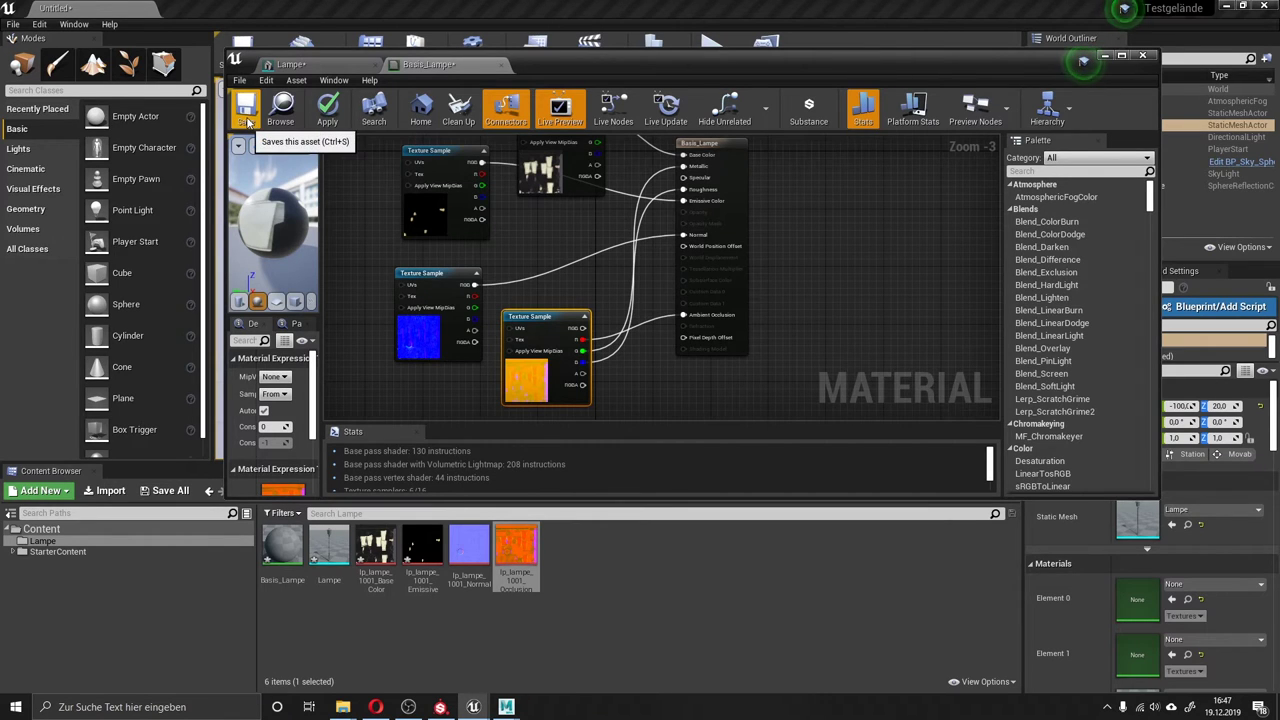
# Save and close Basis_Lampe, then narrow the mesh editor to reveal the level.
pyautogui.hotkey('ctrl', 's')
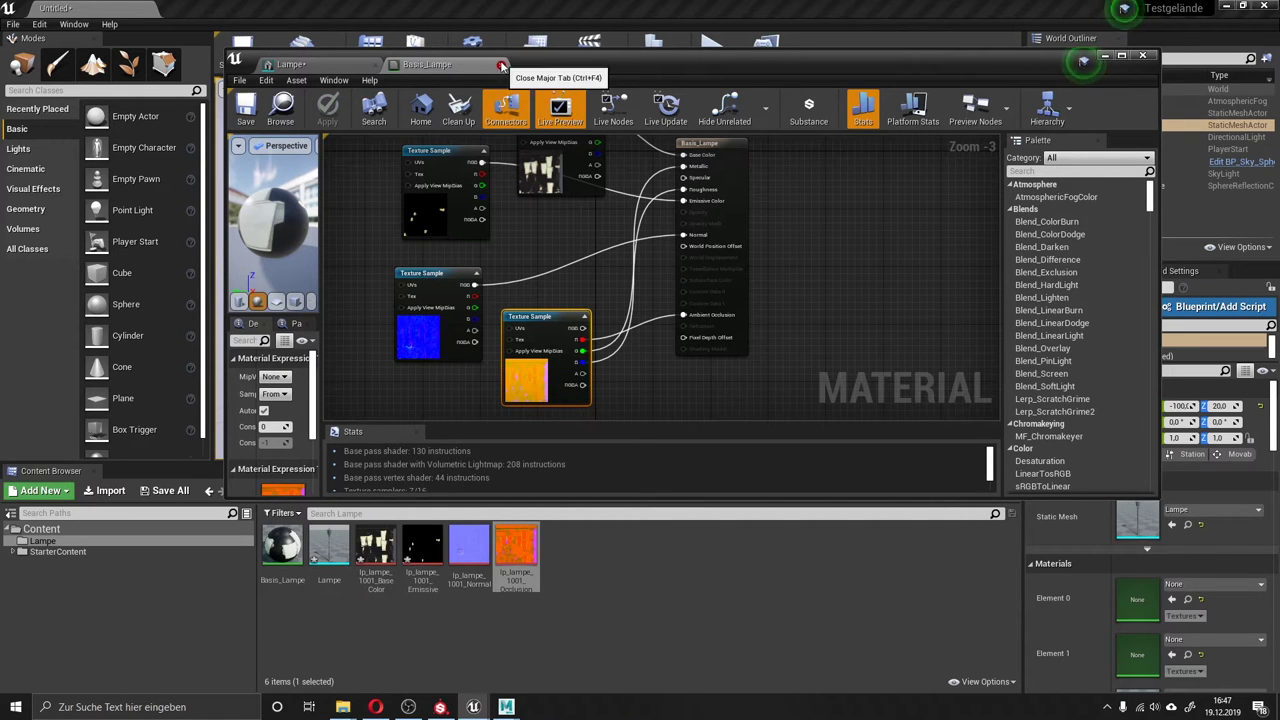
pyautogui.click(449, 64)
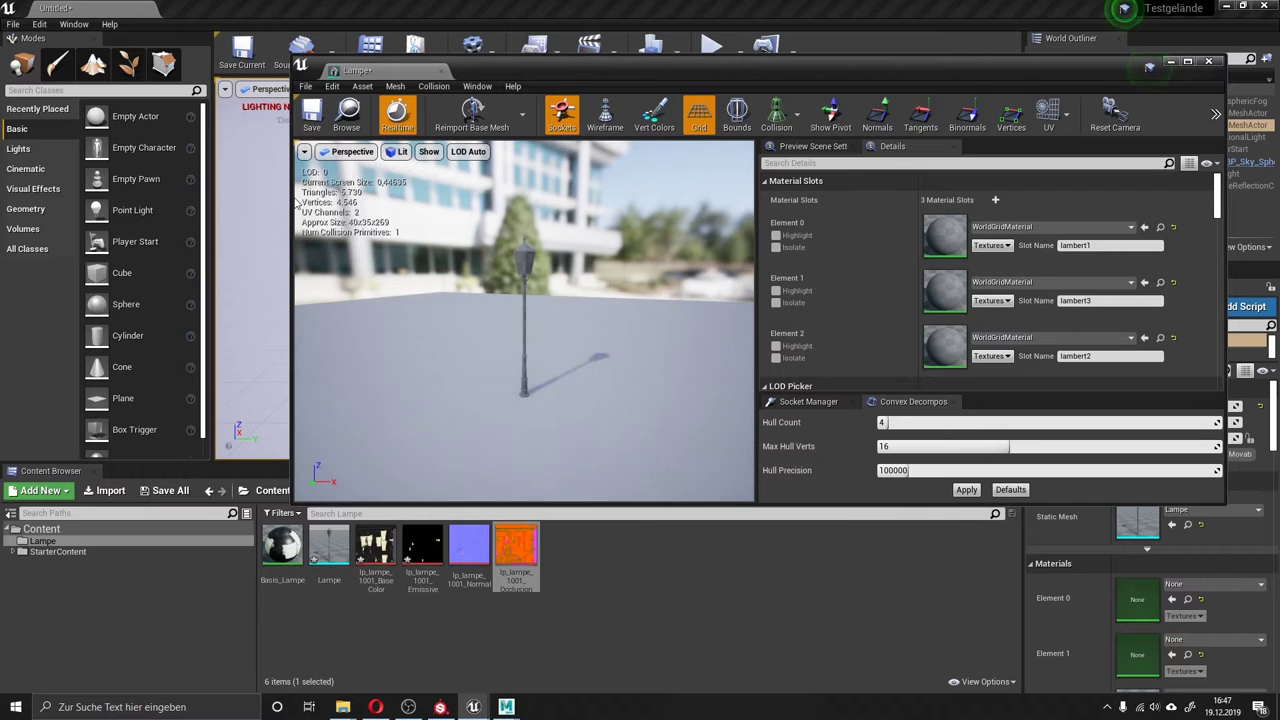
pyautogui.moveTo(287, 200); pyautogui.dragTo(688, 235)
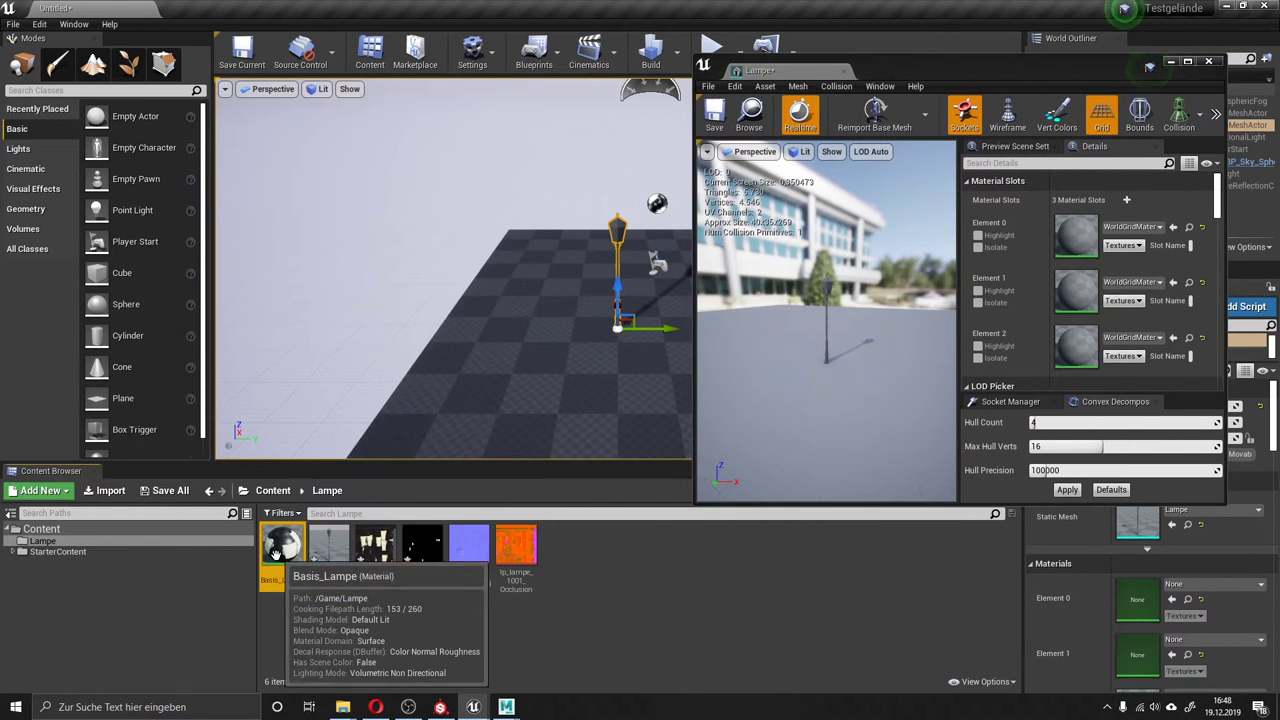
# Assign Basis_Lampe to the lamp mesh's Element 0 and Element 2 material slots.
pyautogui.moveTo(283, 548)
pyautogui.mouseDown()
pyautogui.moveTo(701, 433)
pyautogui.moveTo(289, 562)
pyautogui.mouseUp()
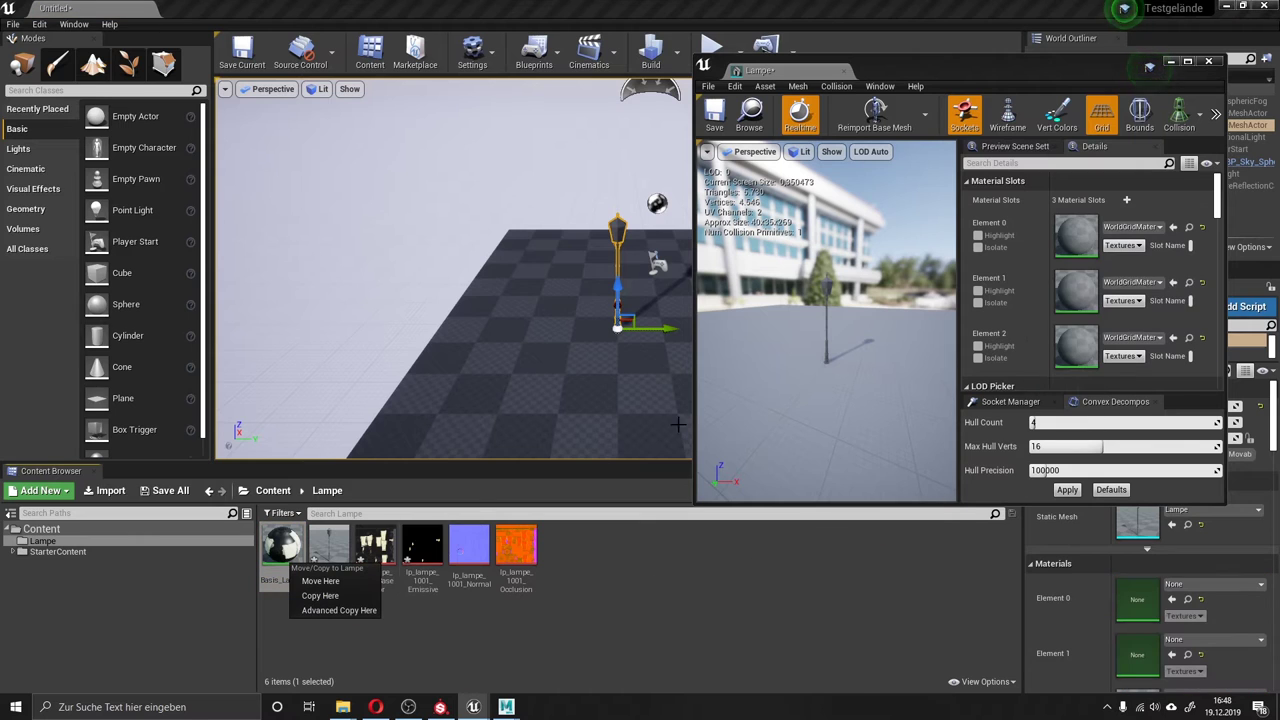
pyautogui.click(985, 293)
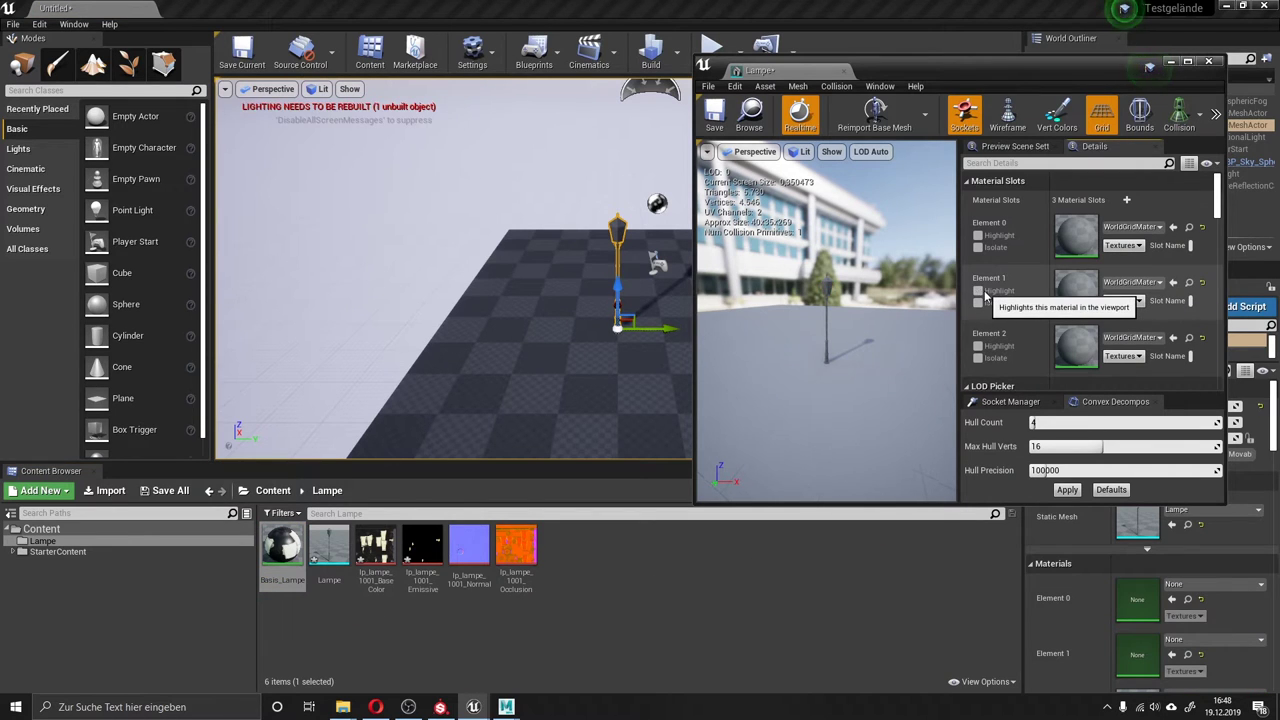
pyautogui.click(347, 538)
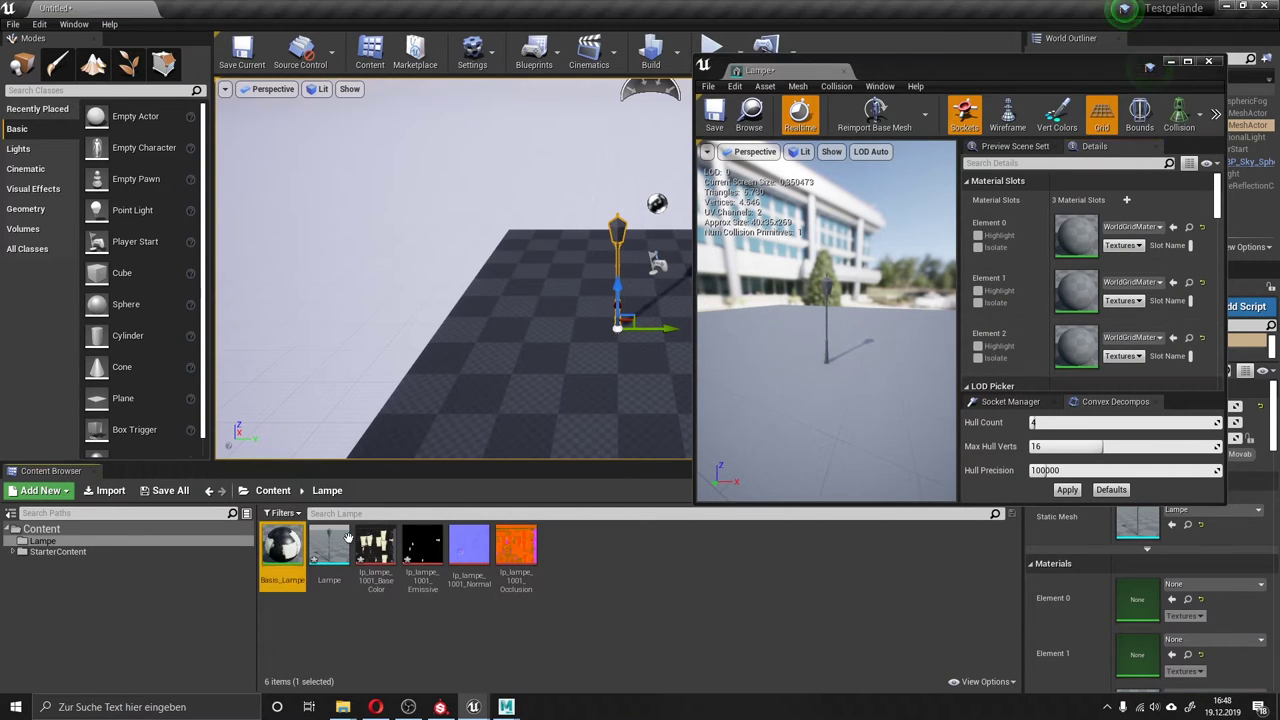
pyautogui.moveTo(282, 545); pyautogui.dragTo(474, 494)
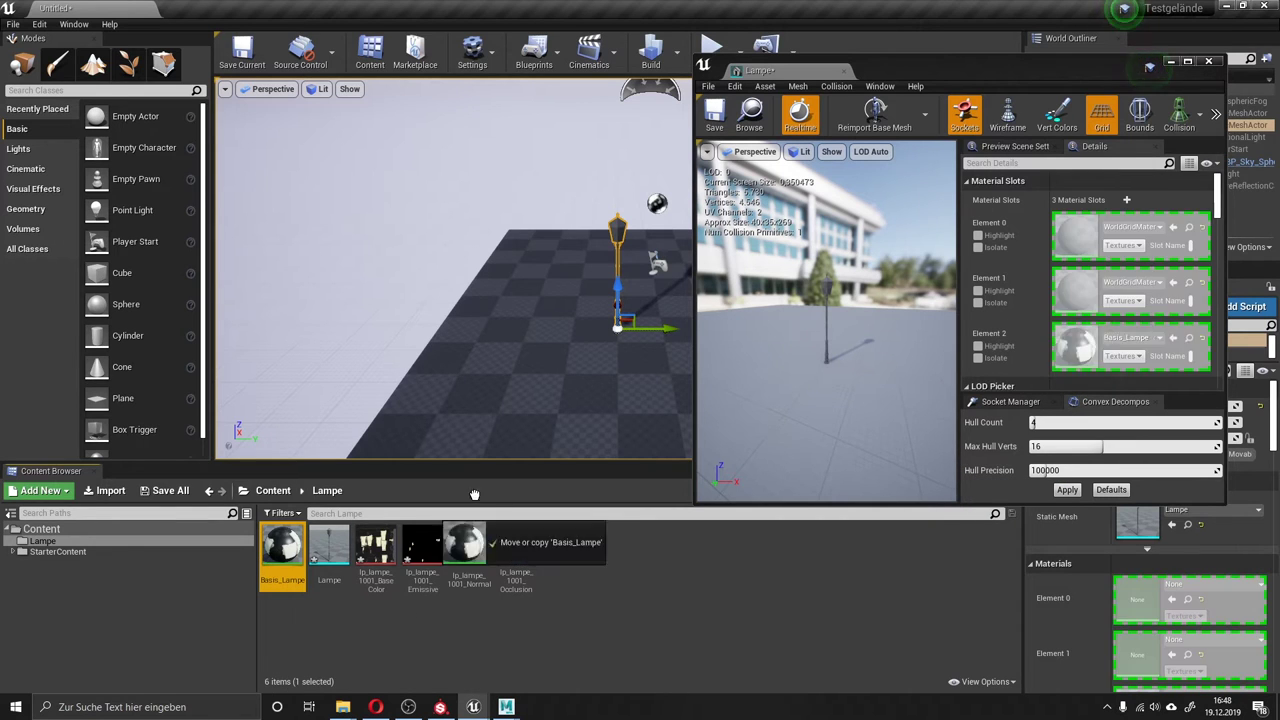
pyautogui.moveTo(474, 494); pyautogui.dragTo(1075, 237)
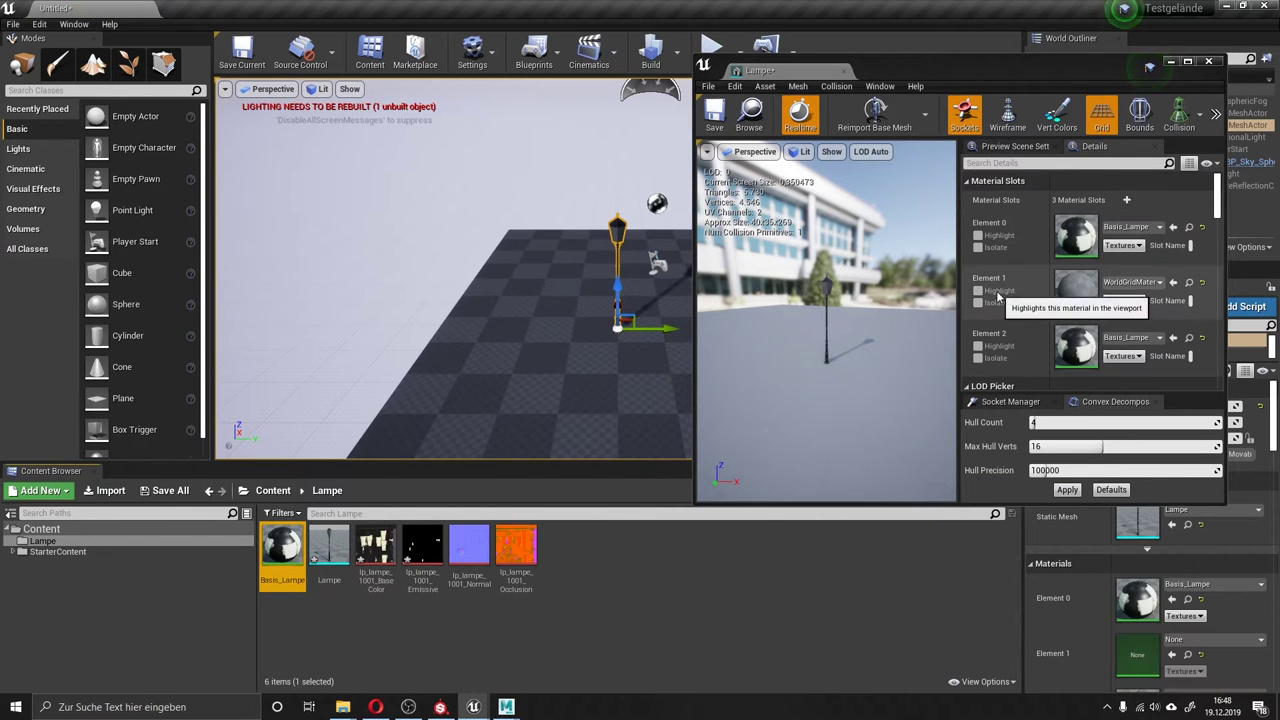
pyautogui.scroll(2, 630, 222)
pyautogui.scroll(2, 646, 177)
pyautogui.scroll(2, 621, 149)
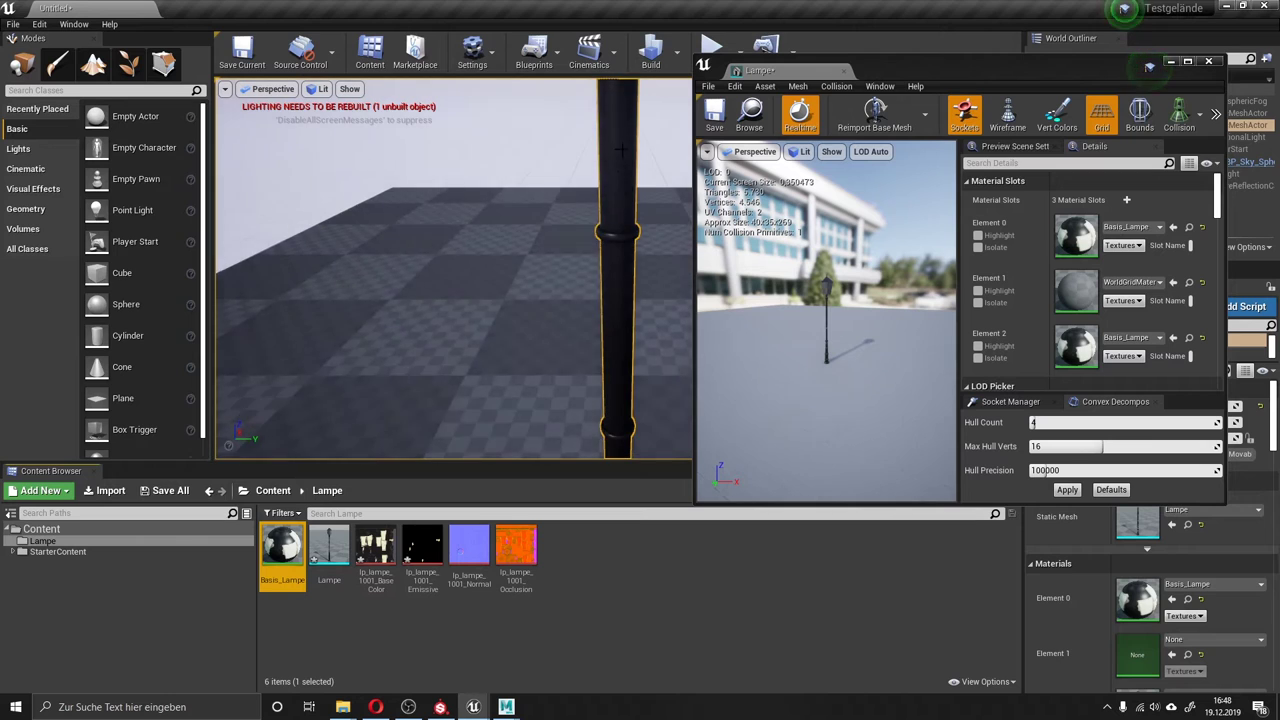
pyautogui.scroll(-5, 621, 149)
pyautogui.click(612, 565)
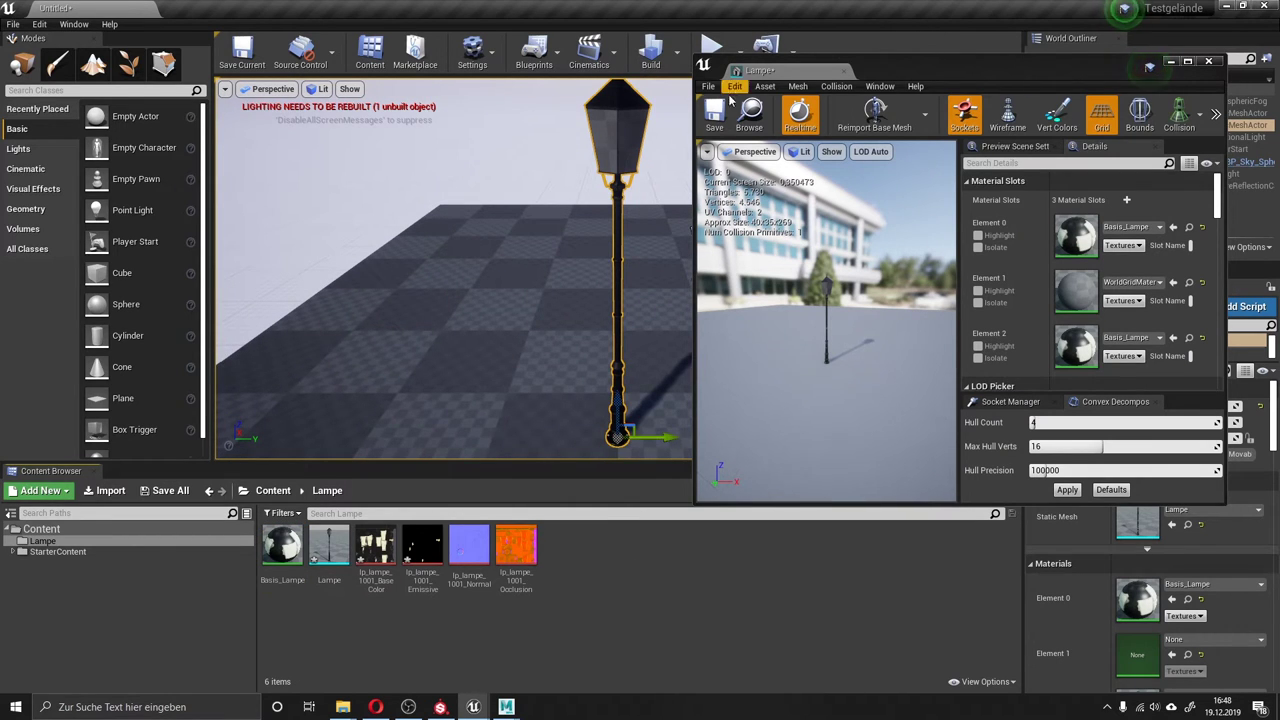
# Create a new material named Glas and open it for editing.
pyautogui.rightClick(598, 561)
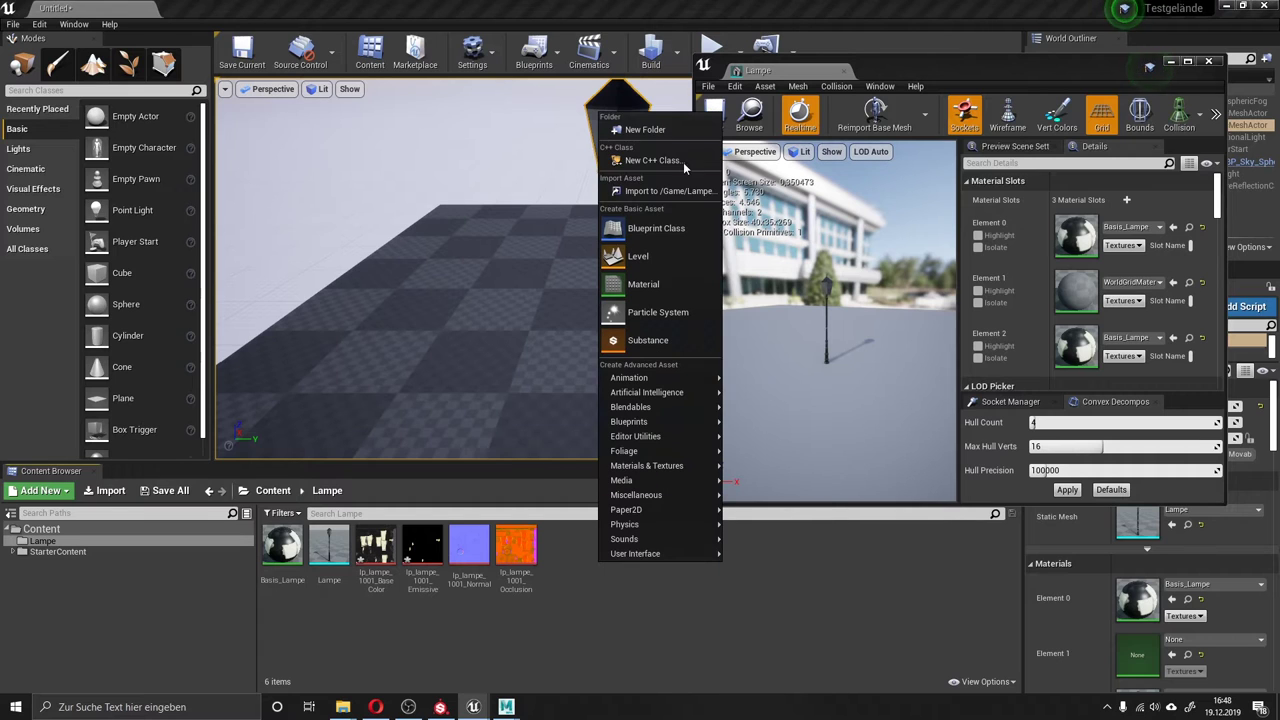
pyautogui.click(654, 286)
pyautogui.write('Glas')
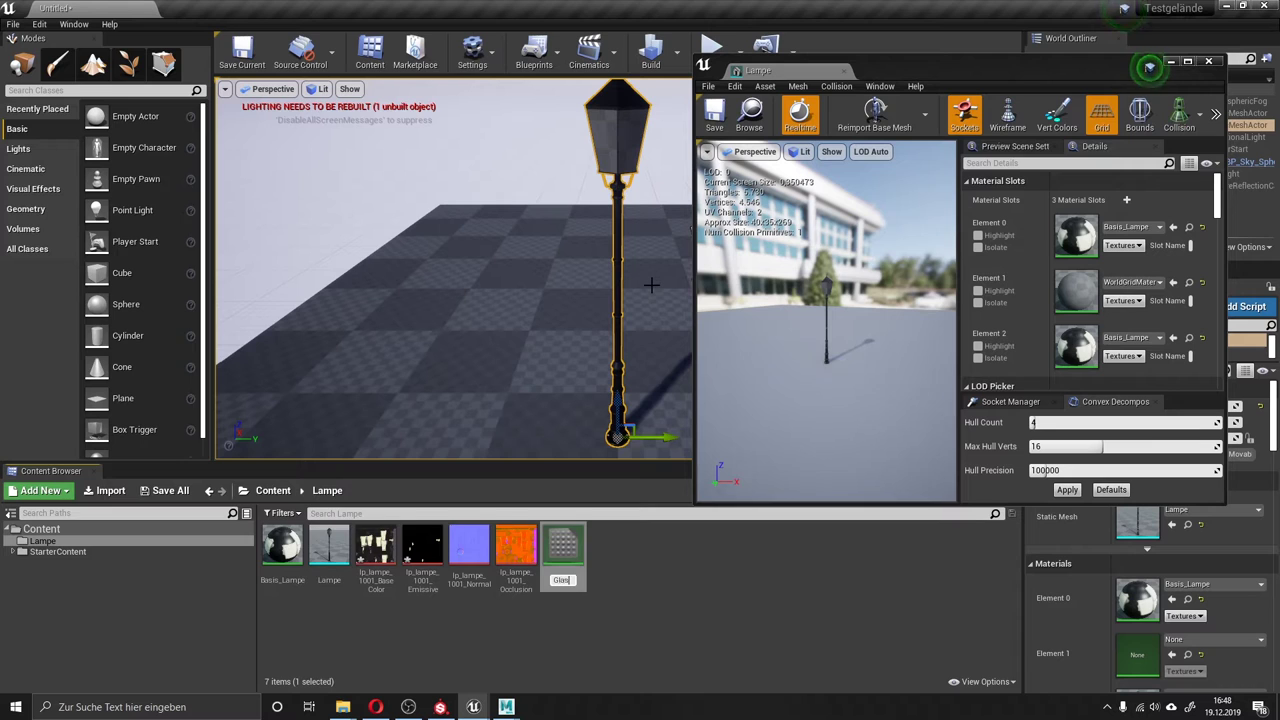
pyautogui.press('Return')
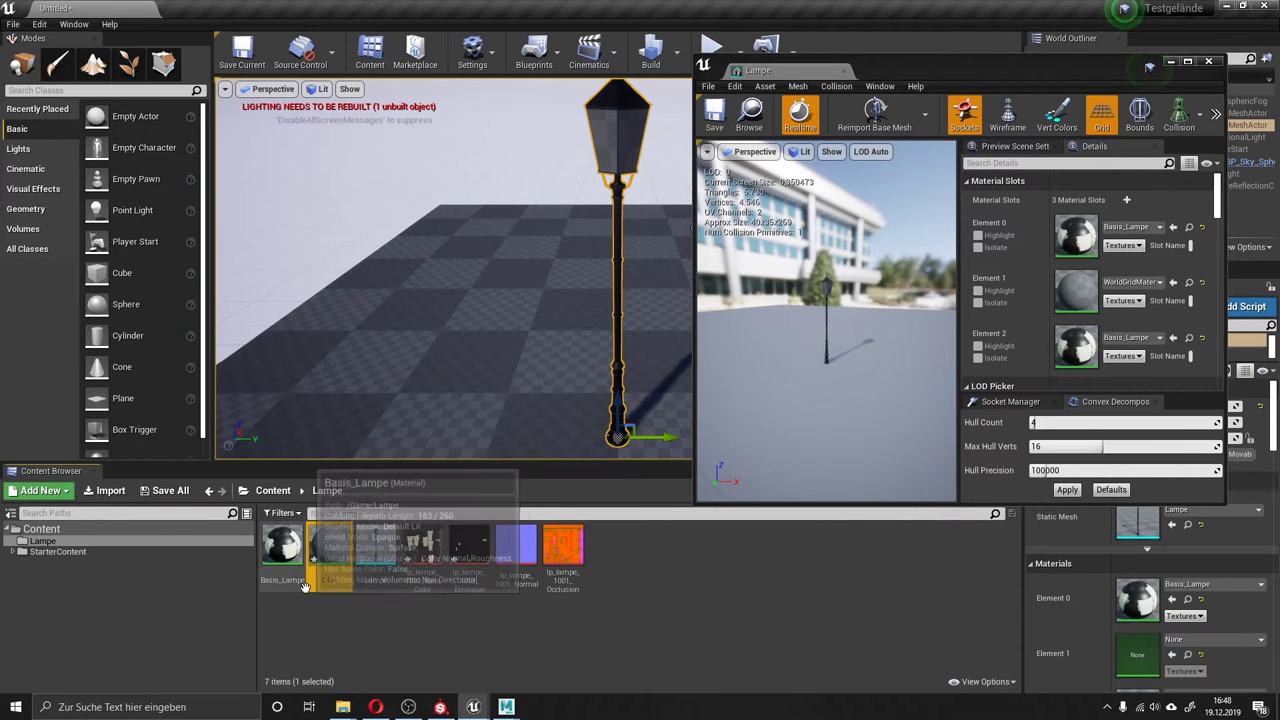
pyautogui.doubleClick(329, 548)
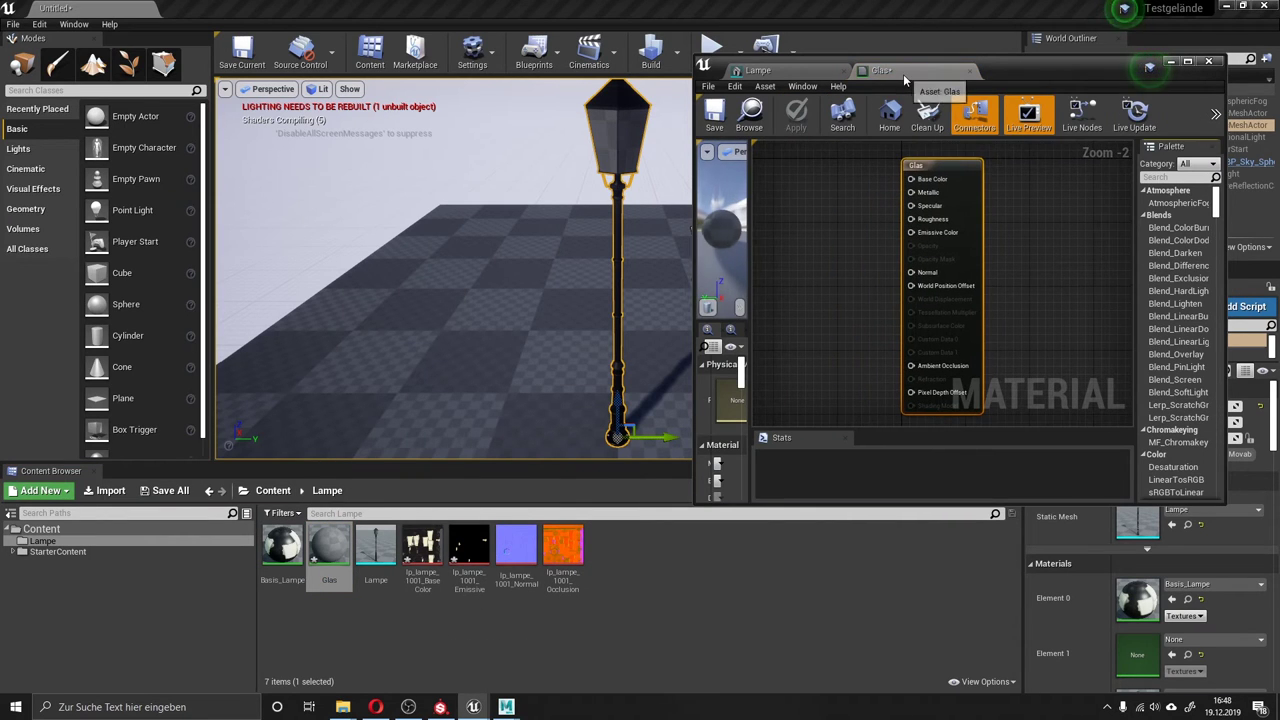
# Place a Constant node in the Glas material graph.
pyautogui.click(810, 232)
pyautogui.rightClick(810, 232)
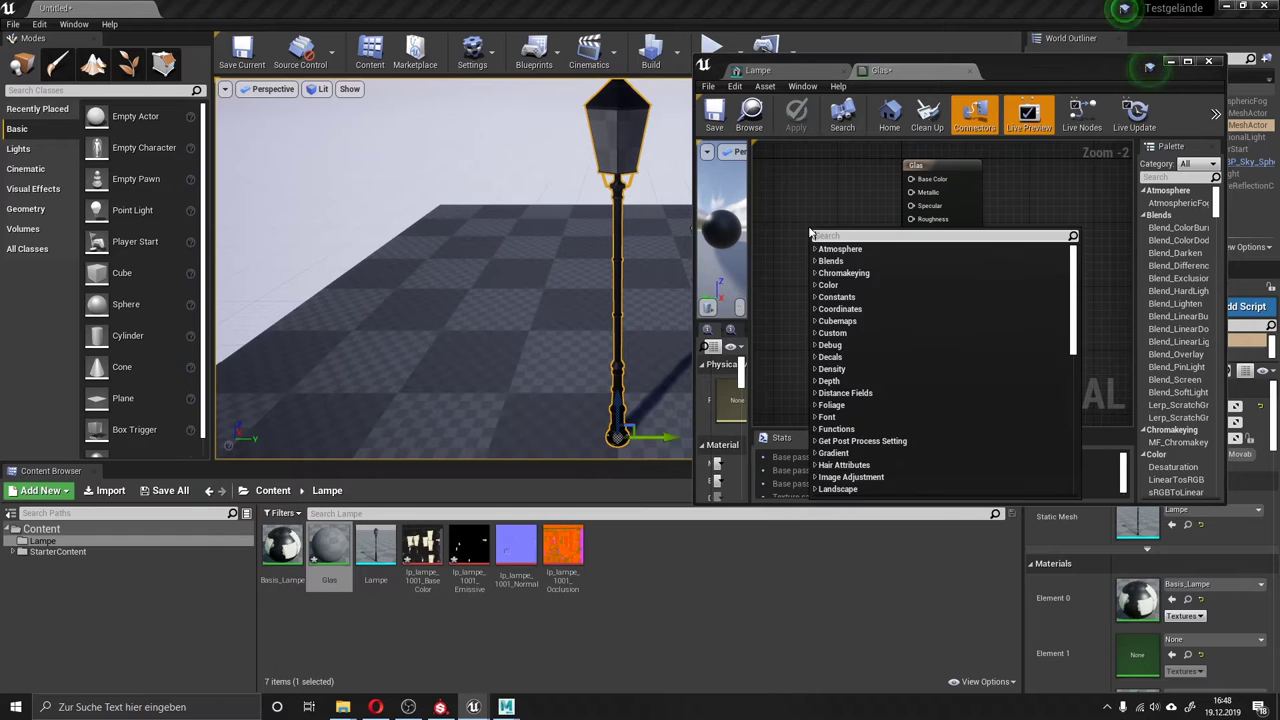
pyautogui.click(808, 212)
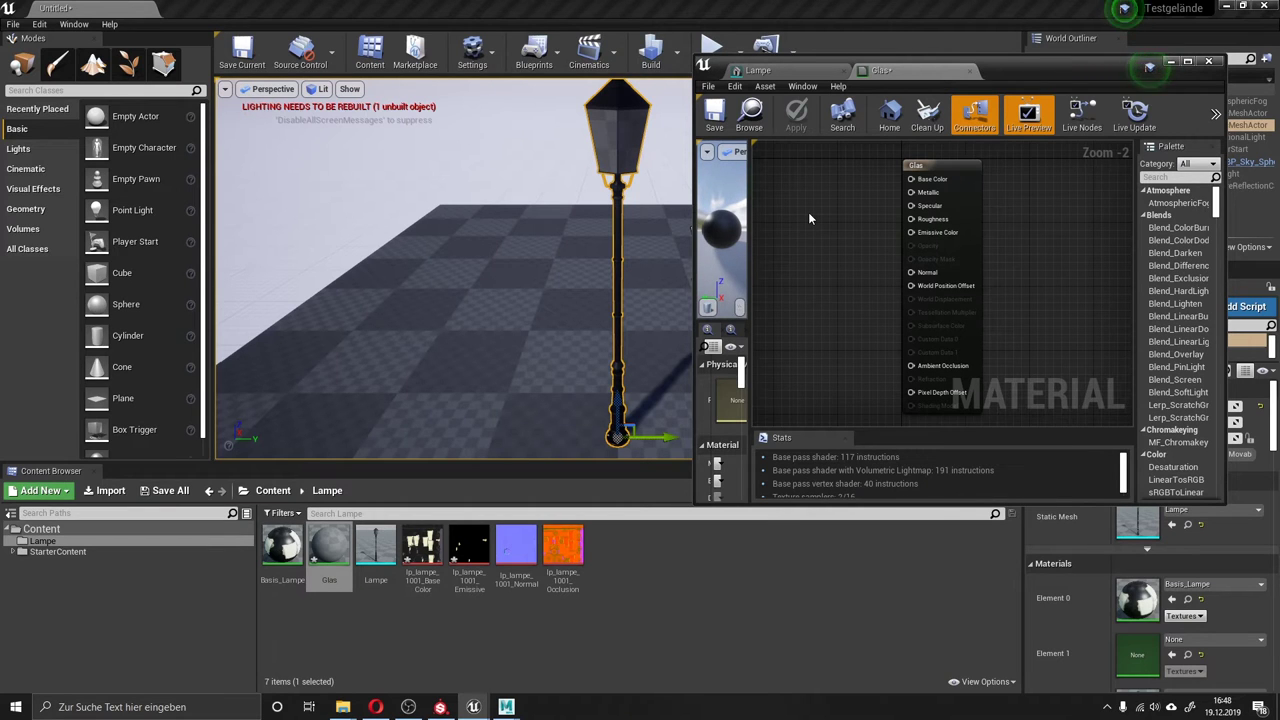
pyautogui.click(808, 212)
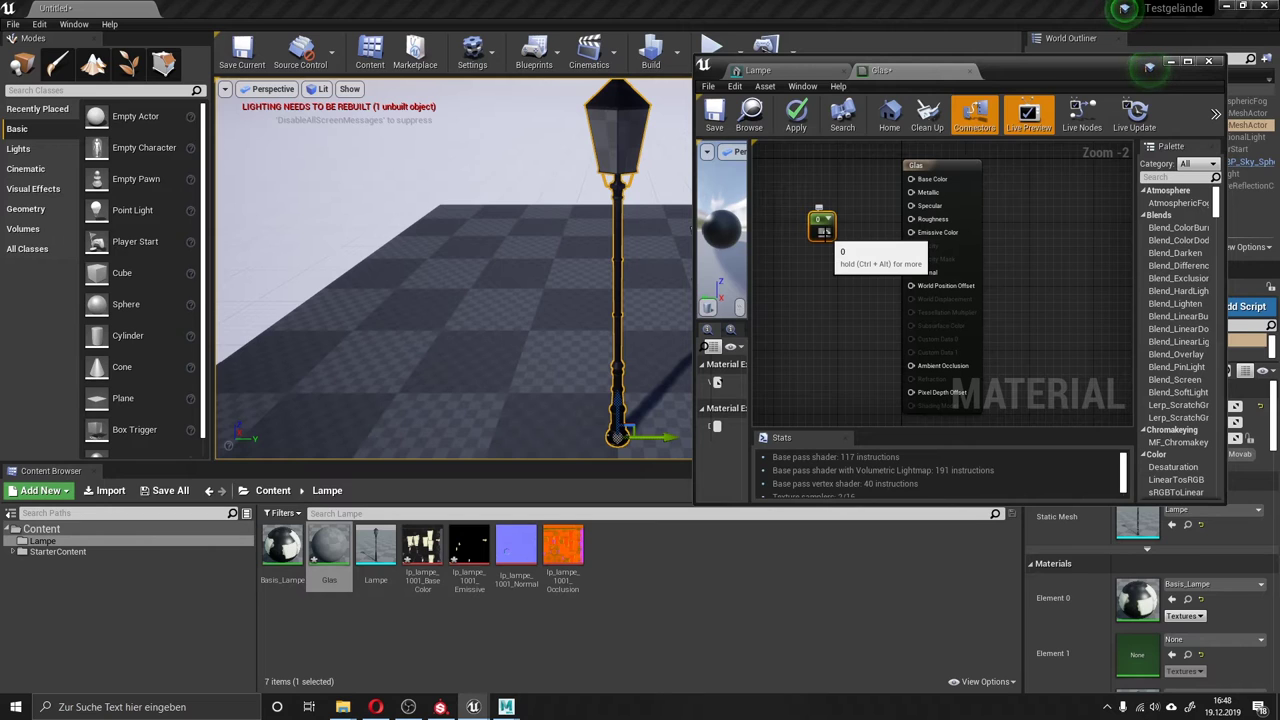
pyautogui.moveTo(826, 232)
pyautogui.mouseDown()
pyautogui.moveTo(868, 281)
pyautogui.moveTo(915, 276)
pyautogui.moveTo(895, 257)
pyautogui.moveTo(911, 272)
pyautogui.mouseUp()
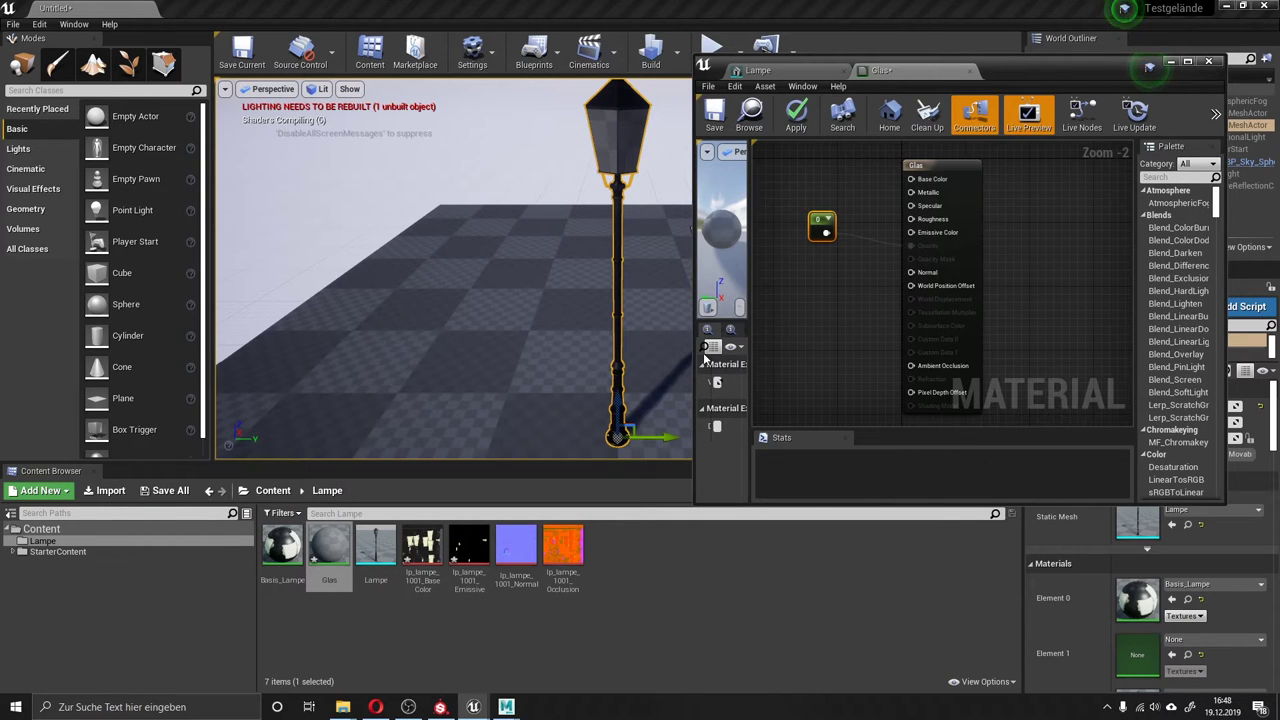
# Set the Glas material's Blend Mode to Masked and save it.
pyautogui.moveTo(692, 350); pyautogui.dragTo(428, 350)
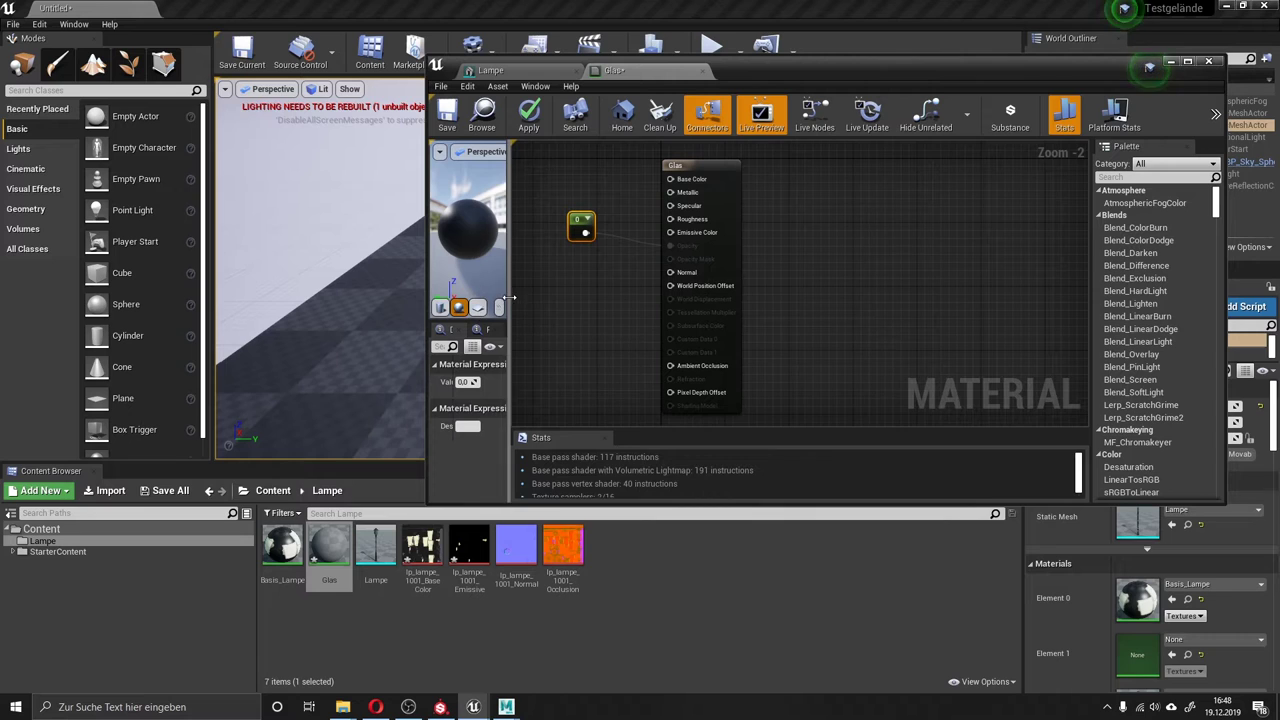
pyautogui.moveTo(500, 315); pyautogui.dragTo(652, 315)
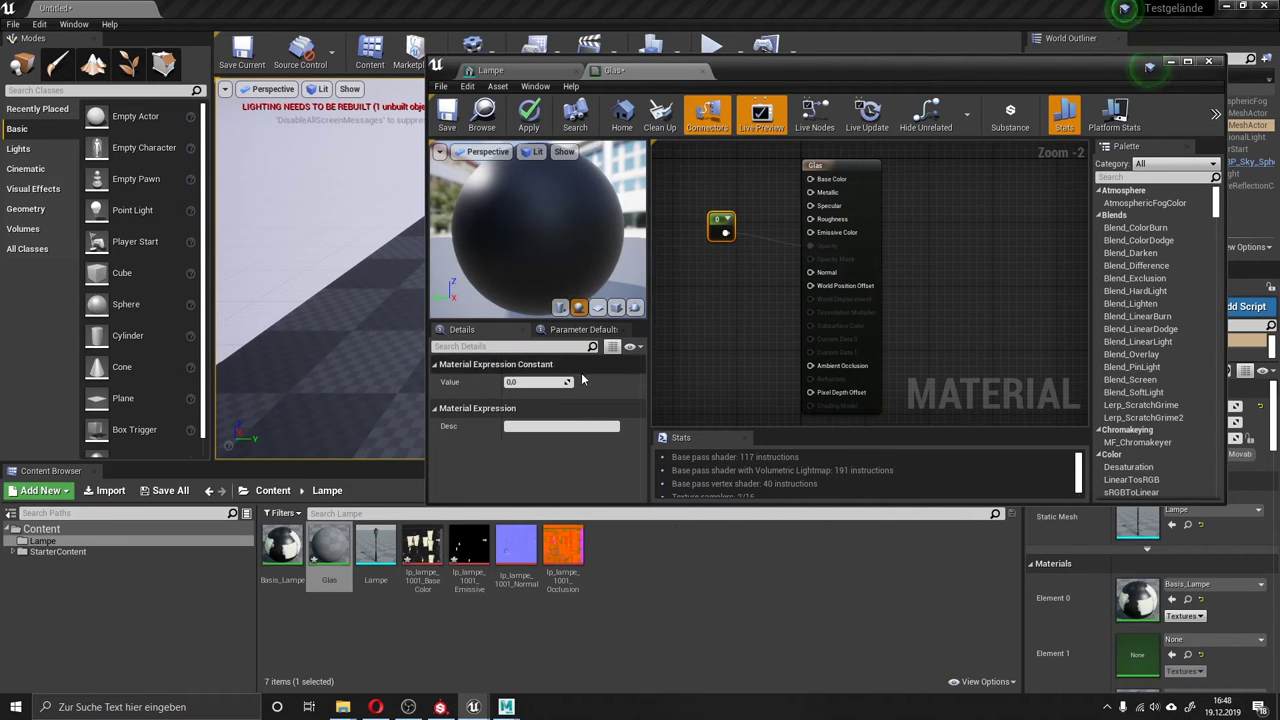
pyautogui.click(832, 174)
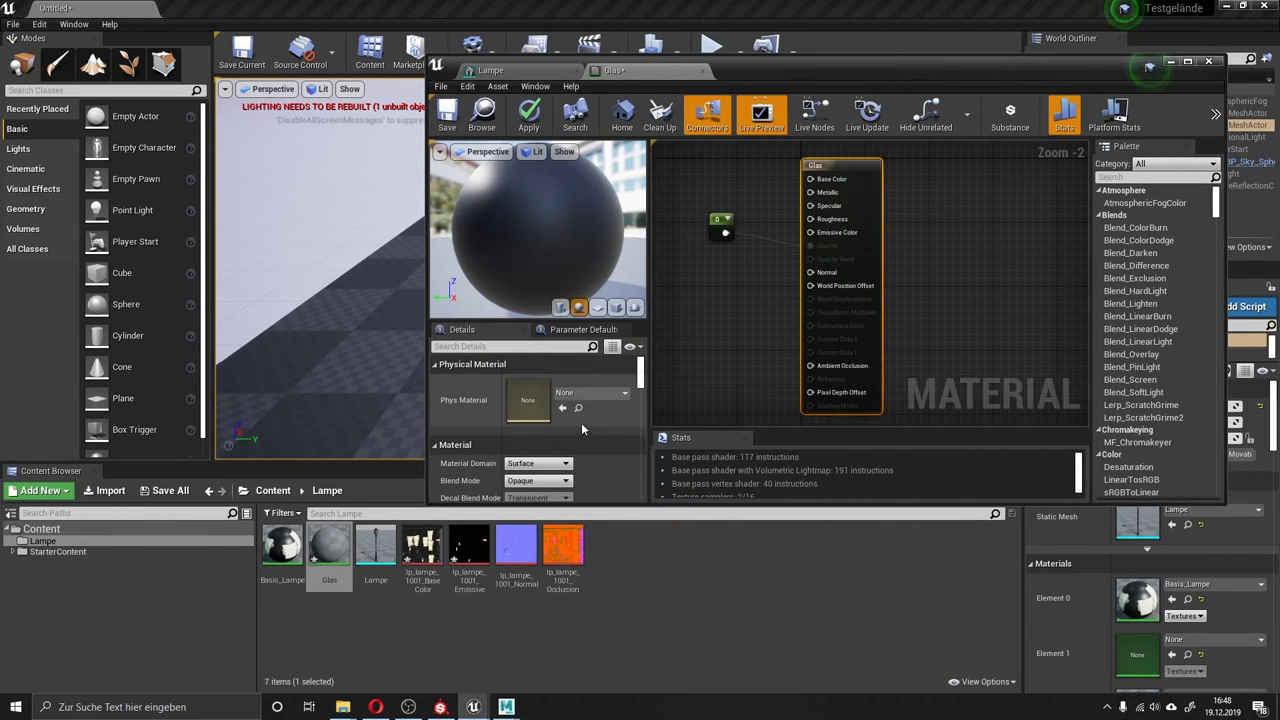
pyautogui.scroll(-2, 581, 422)
pyautogui.click(540, 438)
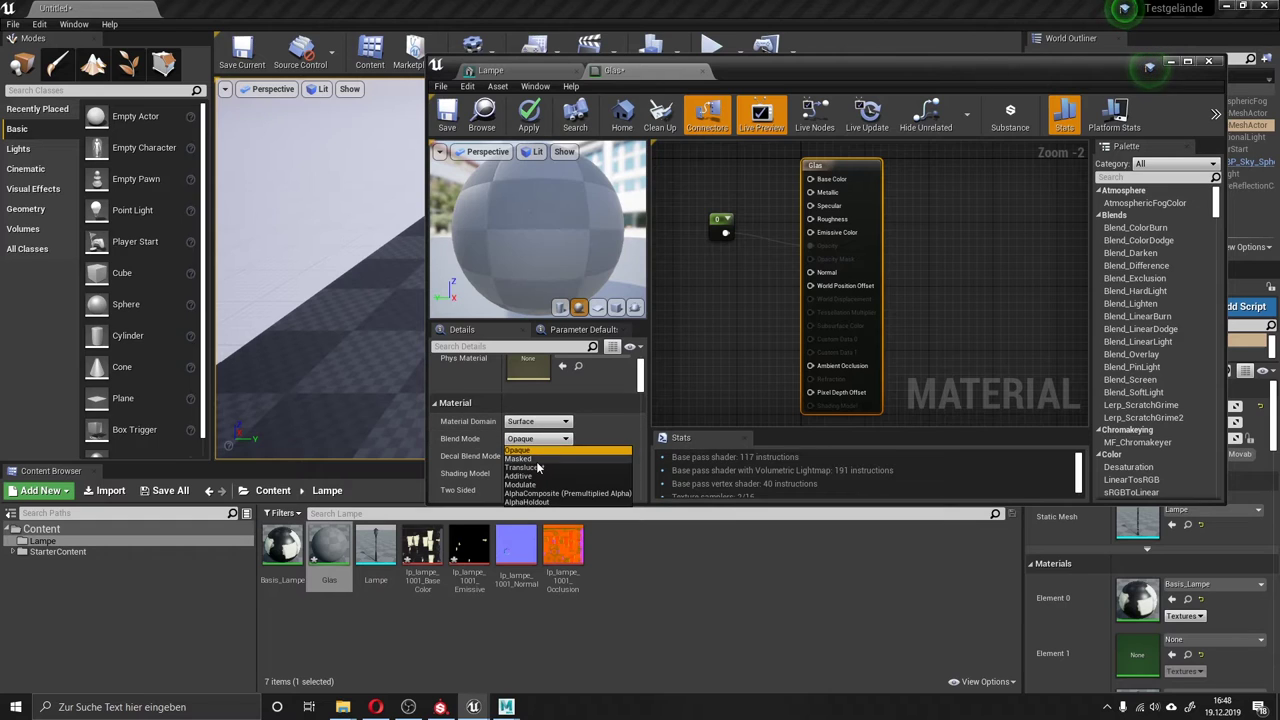
pyautogui.click(537, 463)
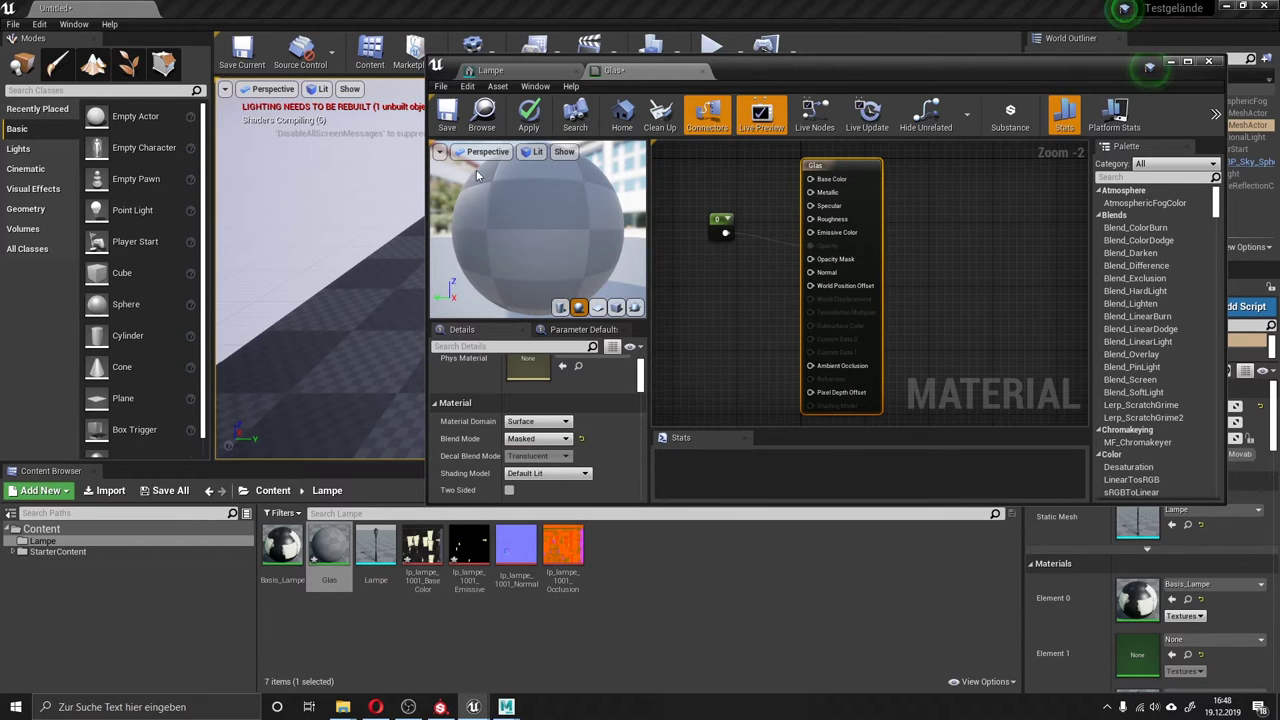
pyautogui.click(448, 116)
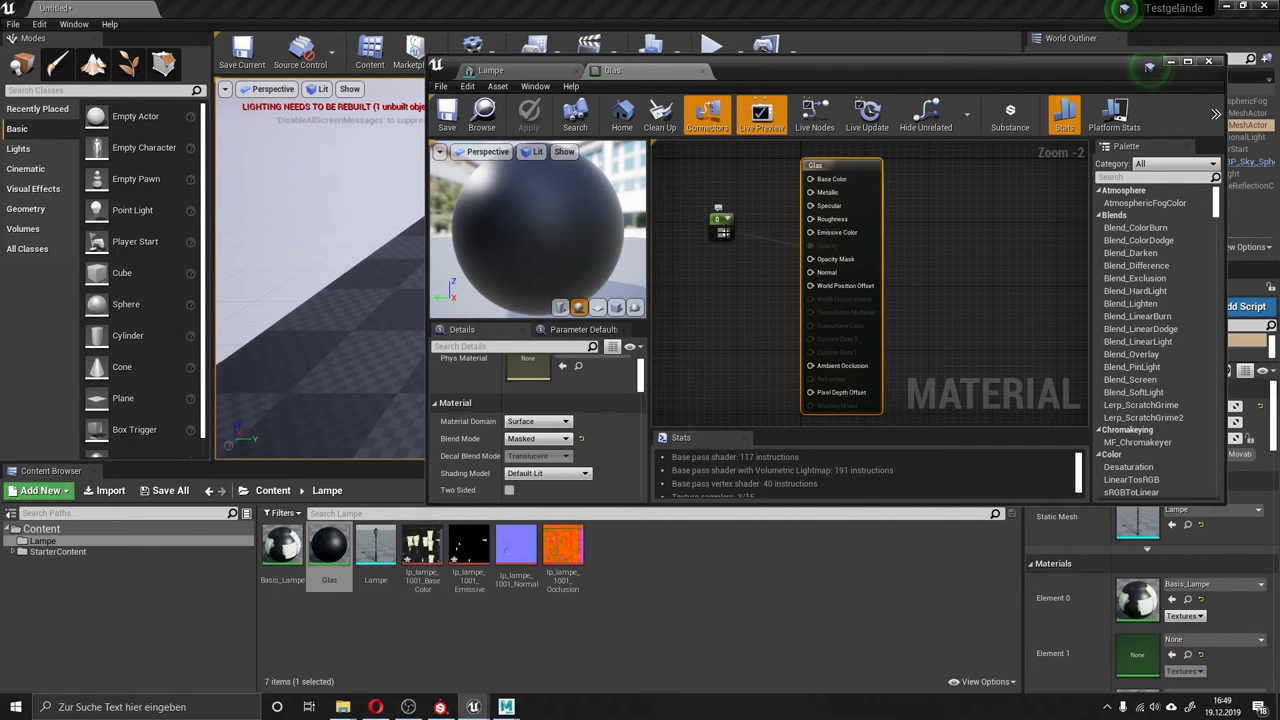
# Set the Constant node's value to 1.
pyautogui.scroll(2, 540, 400)
pyautogui.click(713, 219)
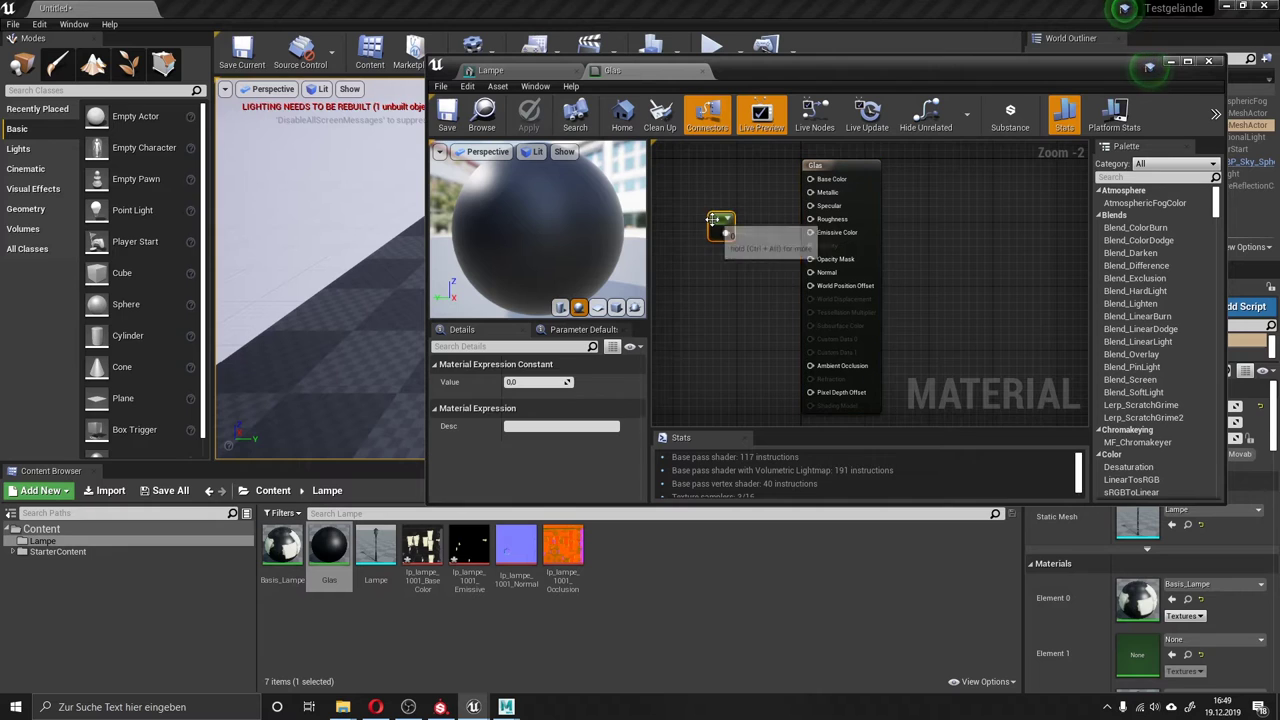
pyautogui.moveTo(540, 382); pyautogui.dragTo(516, 384)
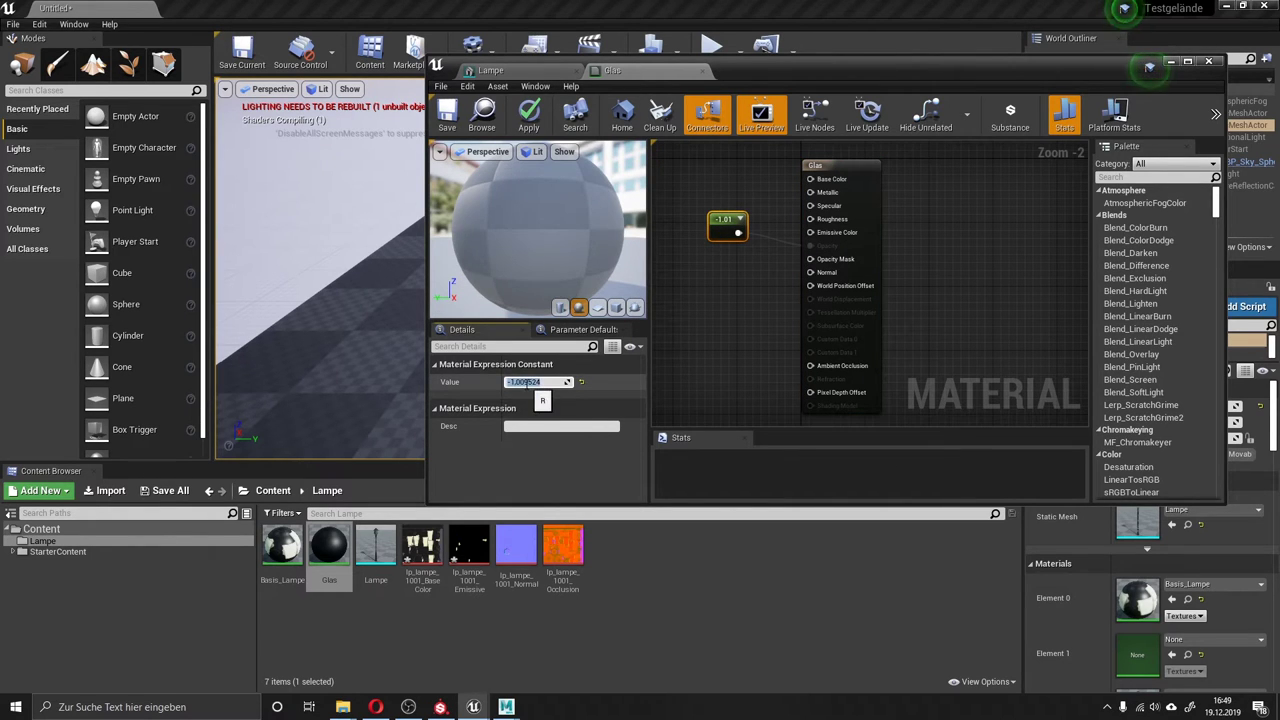
pyautogui.write('1')
pyautogui.press('Return')
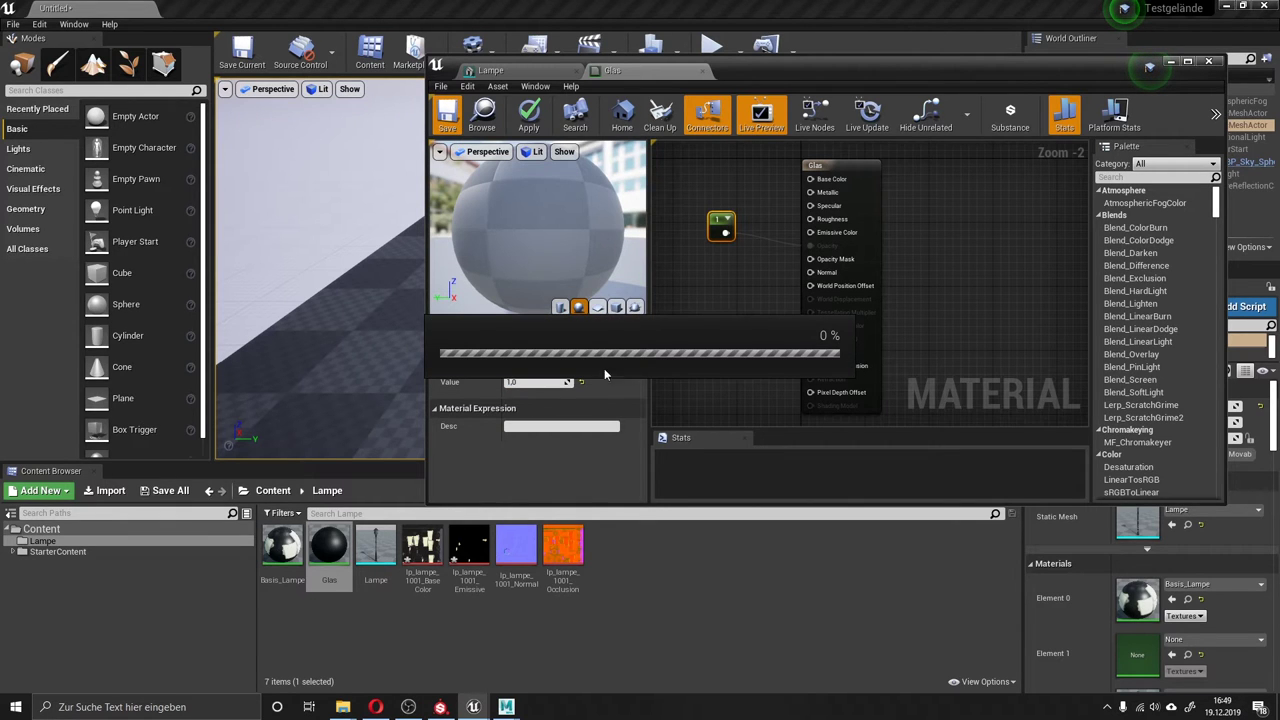
# Assign Glas to the Element 1 slot of the Lampe mesh.
pyautogui.click(524, 75)
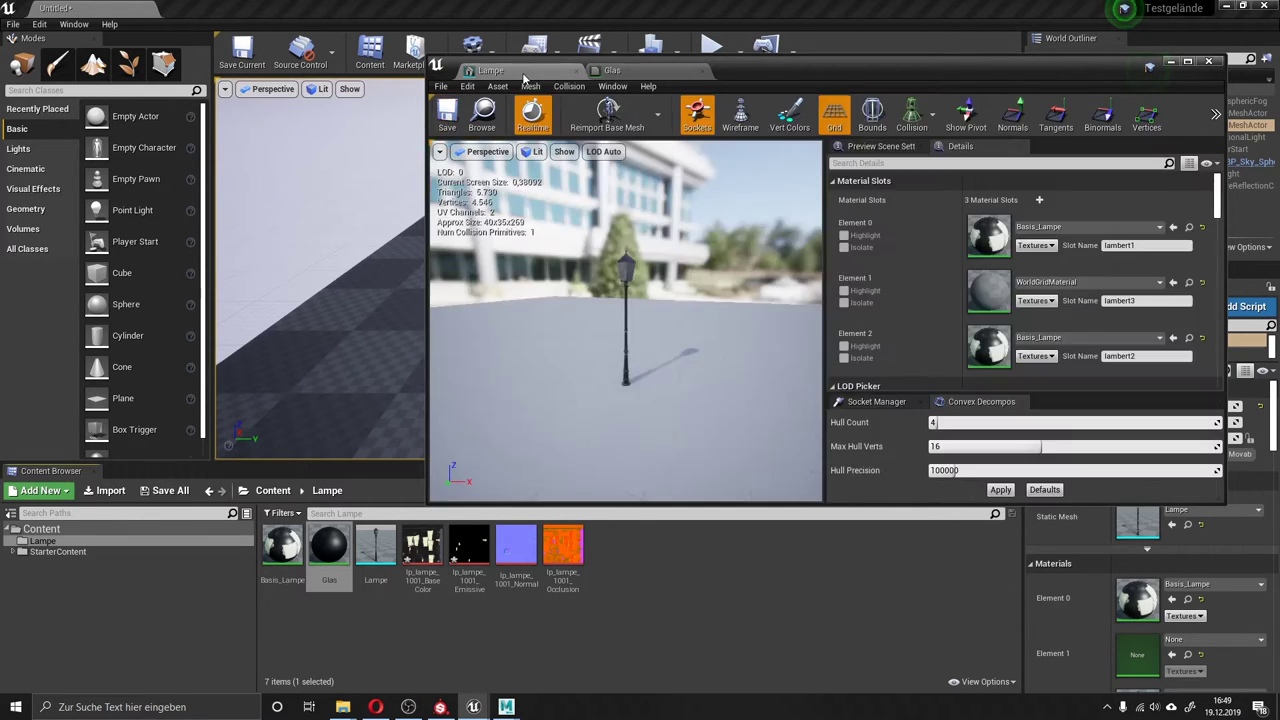
pyautogui.moveTo(337, 548); pyautogui.dragTo(998, 296)
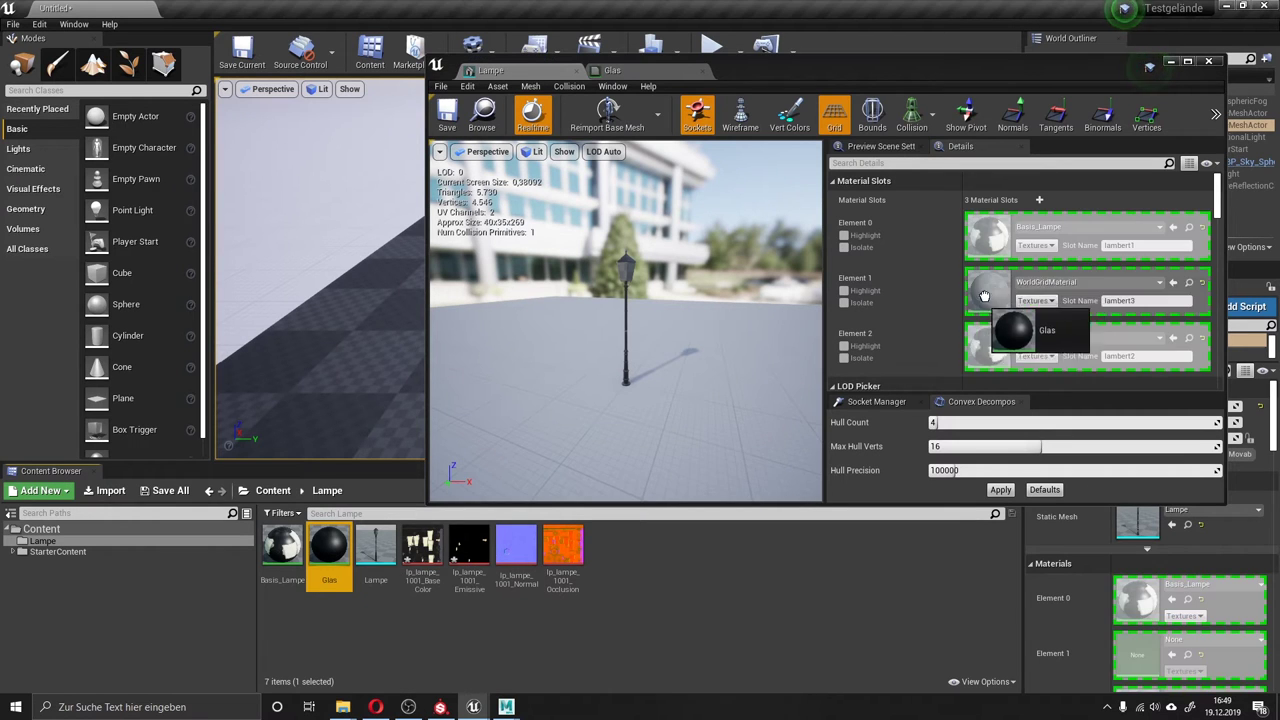
pyautogui.moveTo(645, 292); pyautogui.dragTo(588, 192)
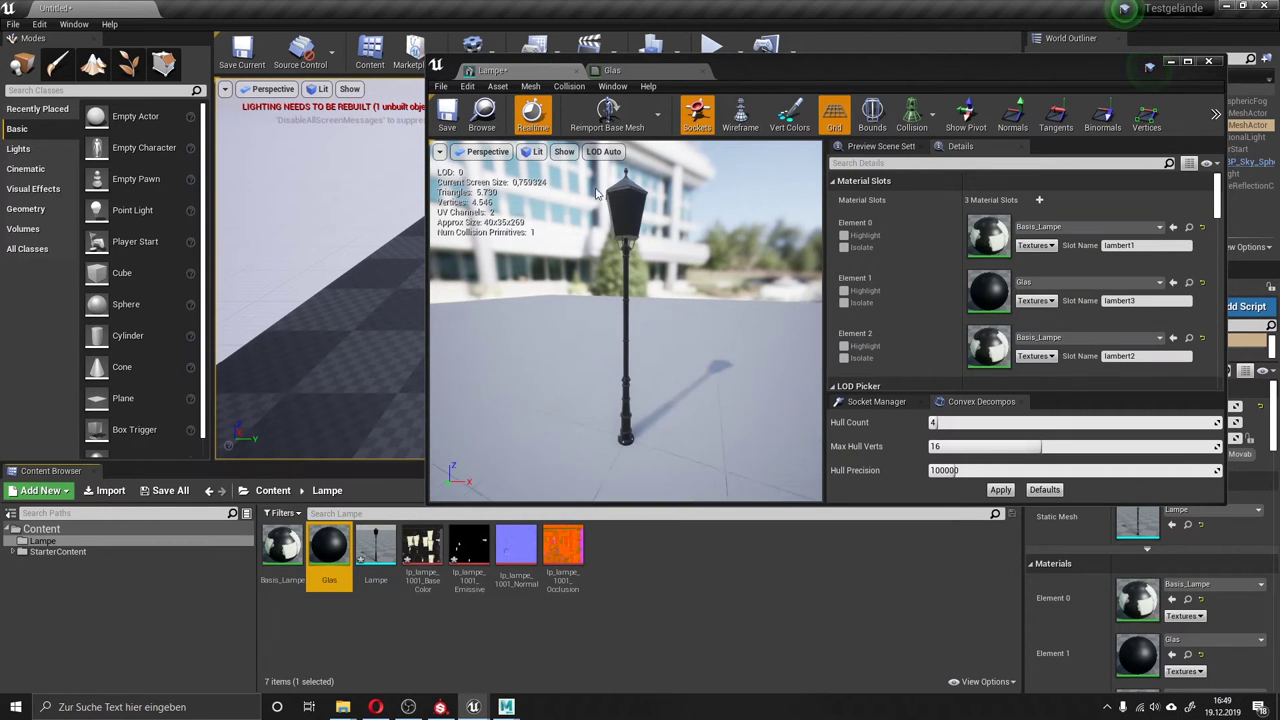
# Wire the Constant into Opacity Mask, set its value to 0.0, and save Glas.
pyautogui.click(612, 70)
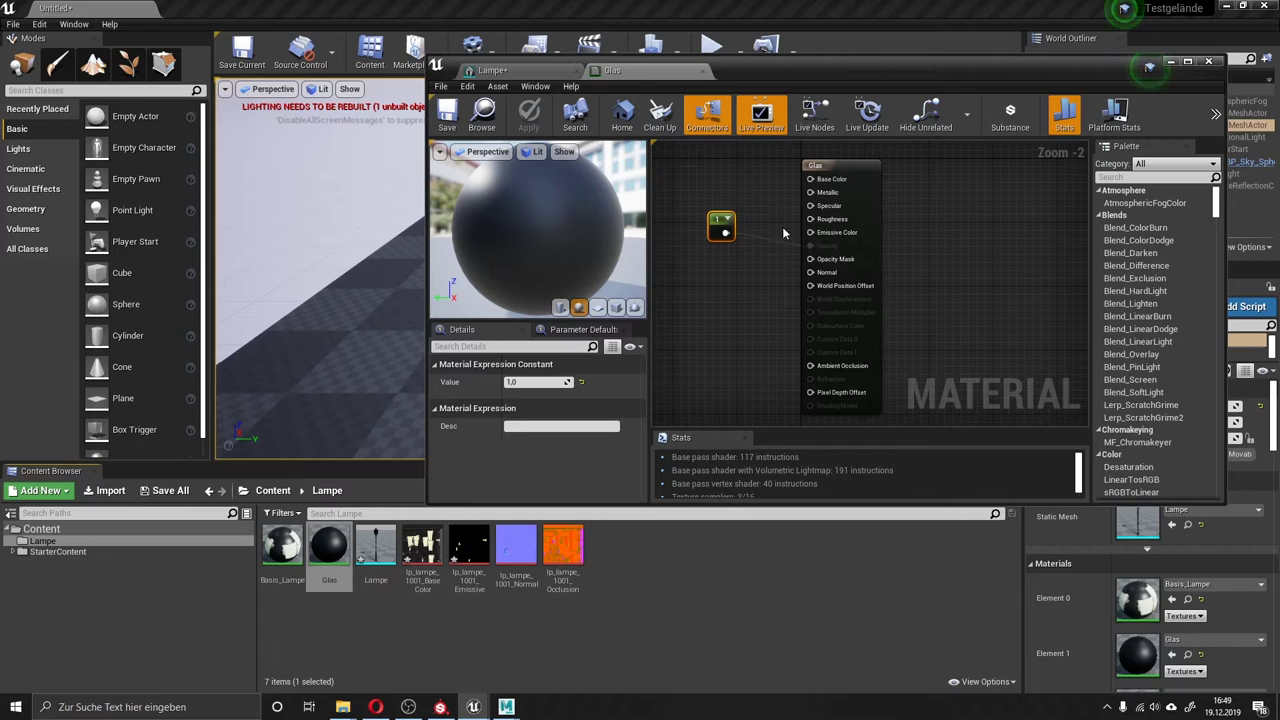
pyautogui.moveTo(724, 230); pyautogui.dragTo(810, 259)
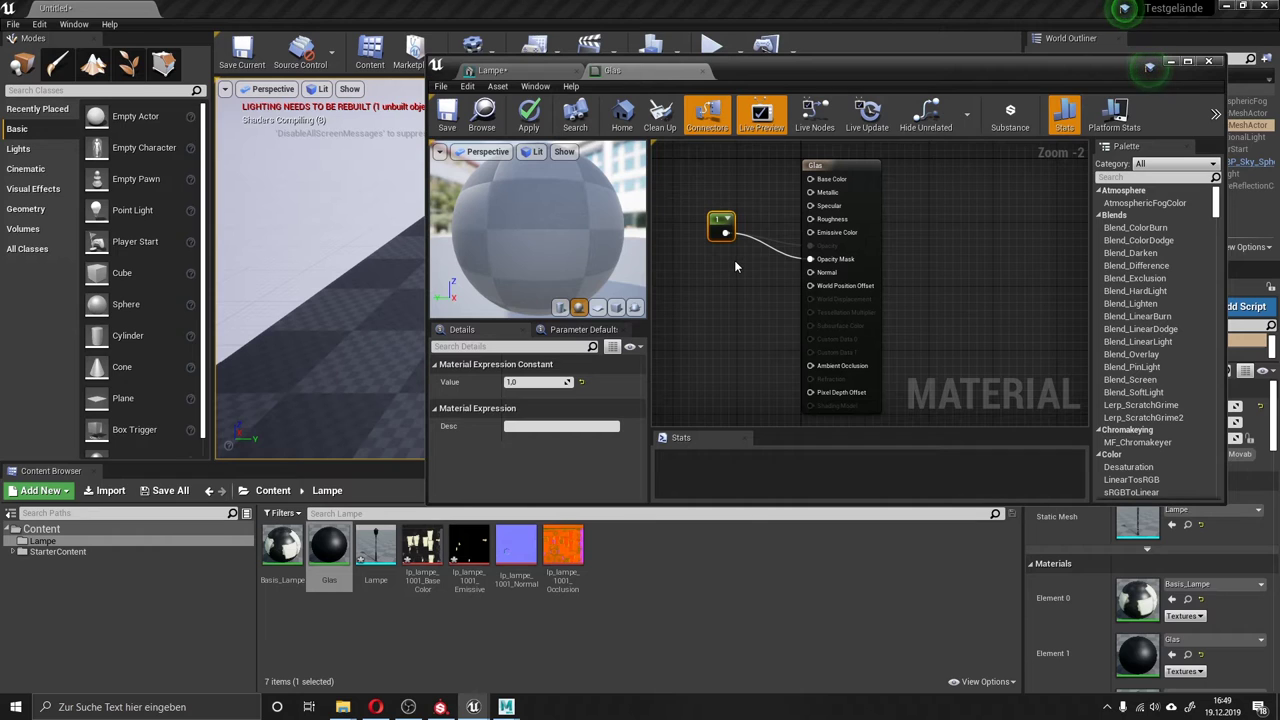
pyautogui.click(447, 110)
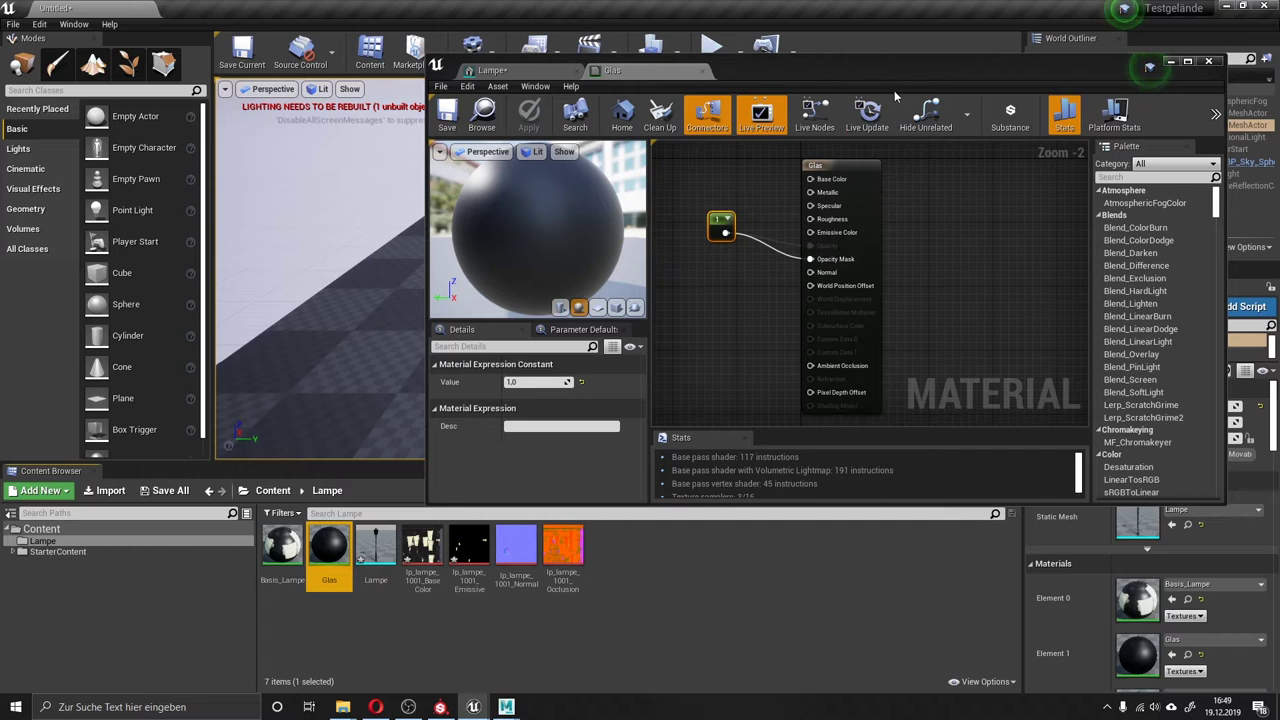
pyautogui.moveTo(894, 90); pyautogui.dragTo(938, 236)
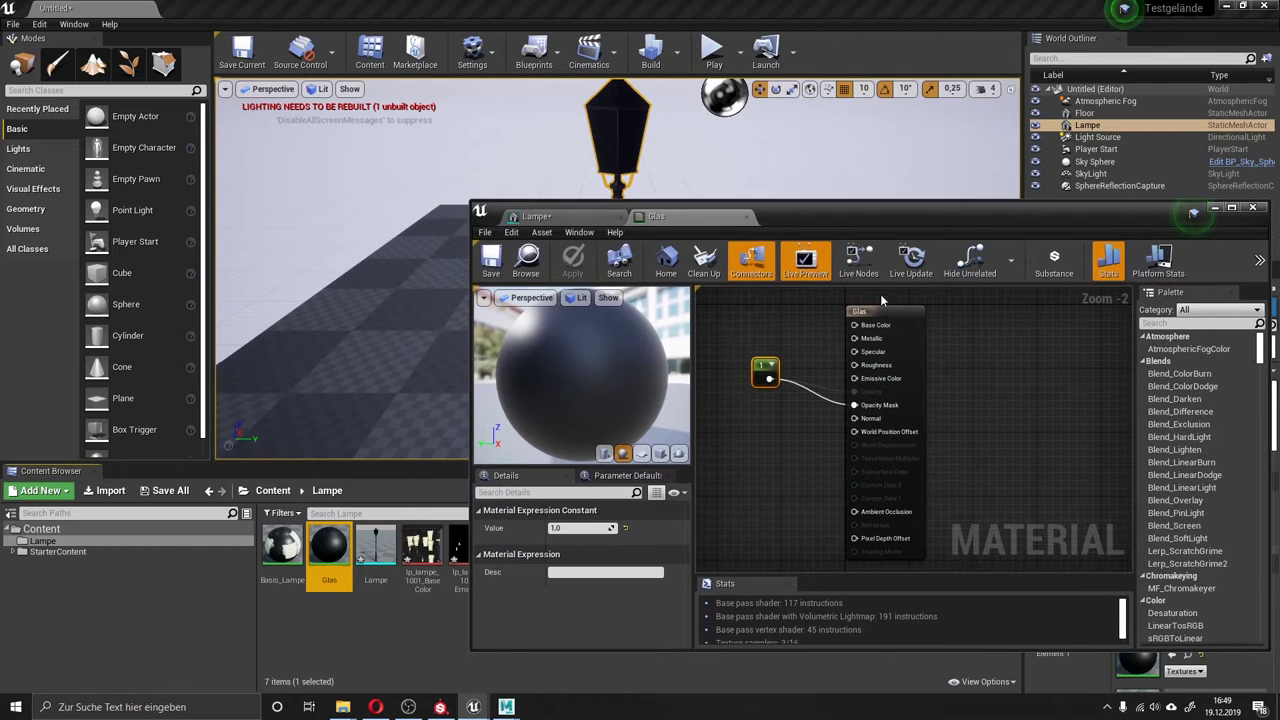
pyautogui.click(769, 367)
pyautogui.moveTo(582, 527); pyautogui.dragTo(560, 527)
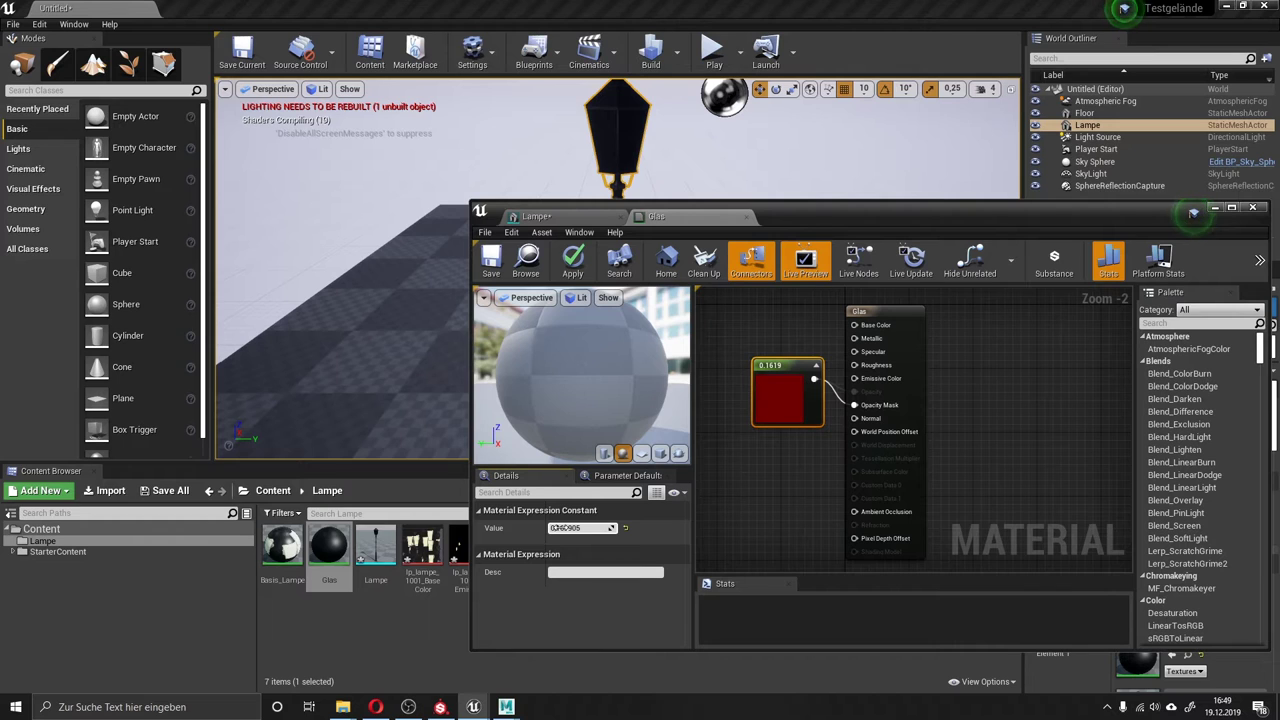
pyautogui.write('0.0')
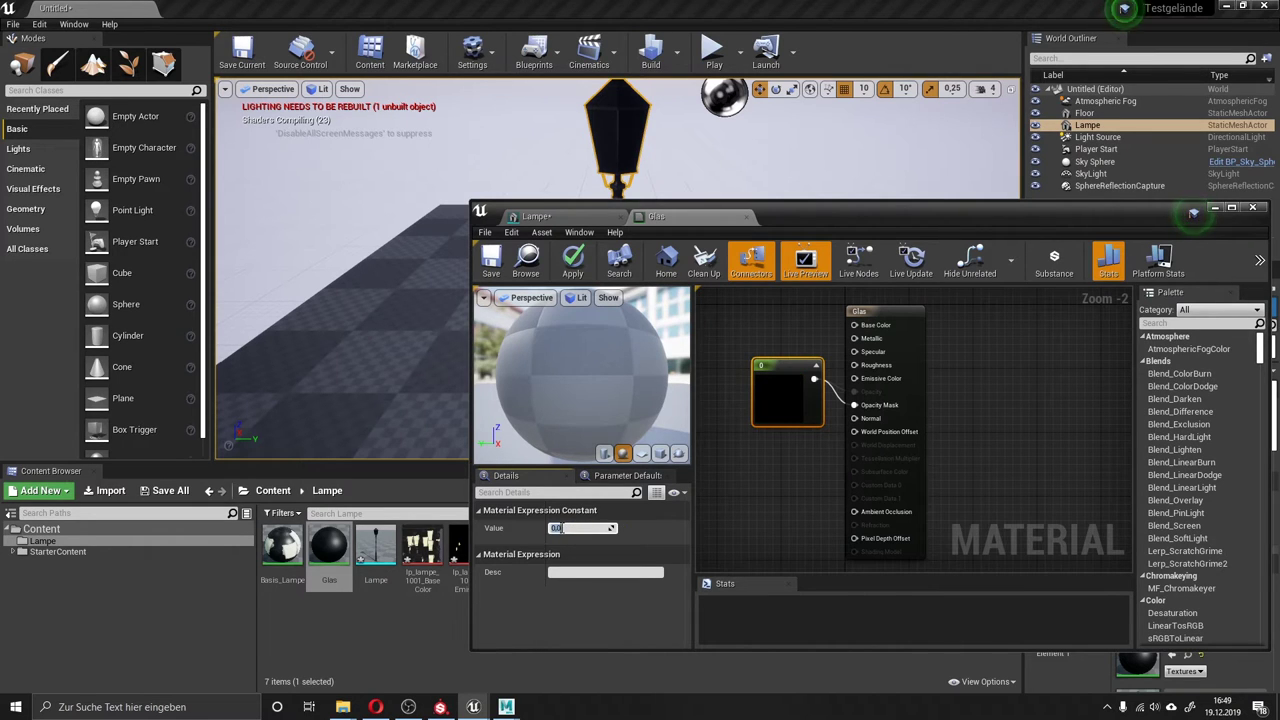
pyautogui.click(489, 278)
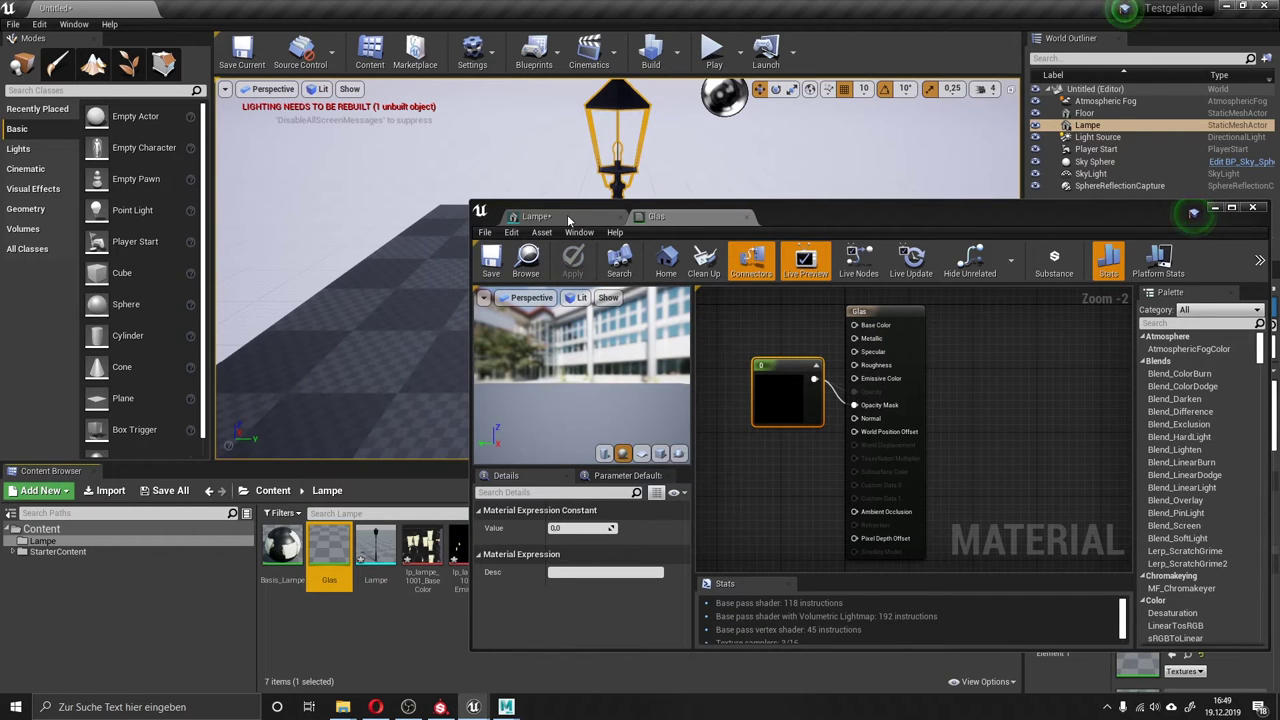
# Close the Lampe mesh editor and select the floor in the level.
pyautogui.click(536, 217)
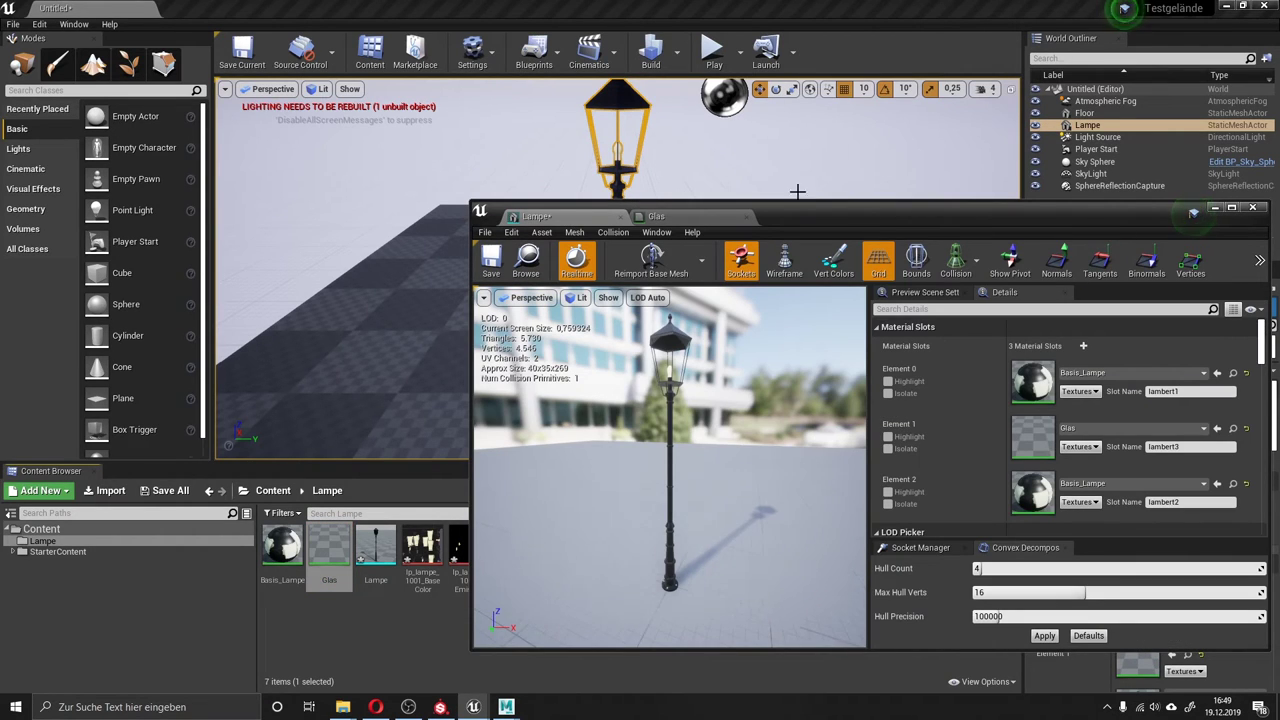
pyautogui.click(1213, 208)
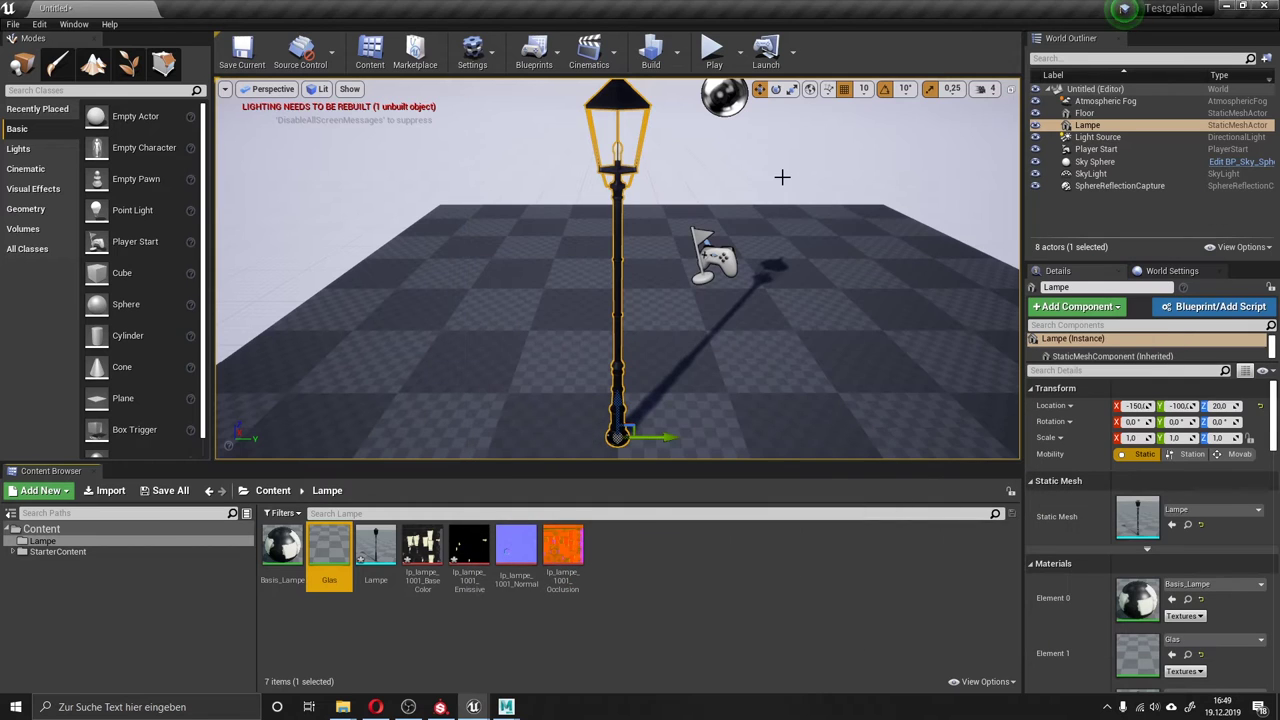
pyautogui.moveTo(731, 193)
pyautogui.keyDown('alt'); pyautogui.mouseDown()
pyautogui.moveTo(650, 230)
pyautogui.moveTo(332, 89)
pyautogui.moveTo(652, 274)
pyautogui.mouseUp(); pyautogui.keyUp('alt')
pyautogui.click(686, 248)
pyautogui.scroll(-5, 652, 274)
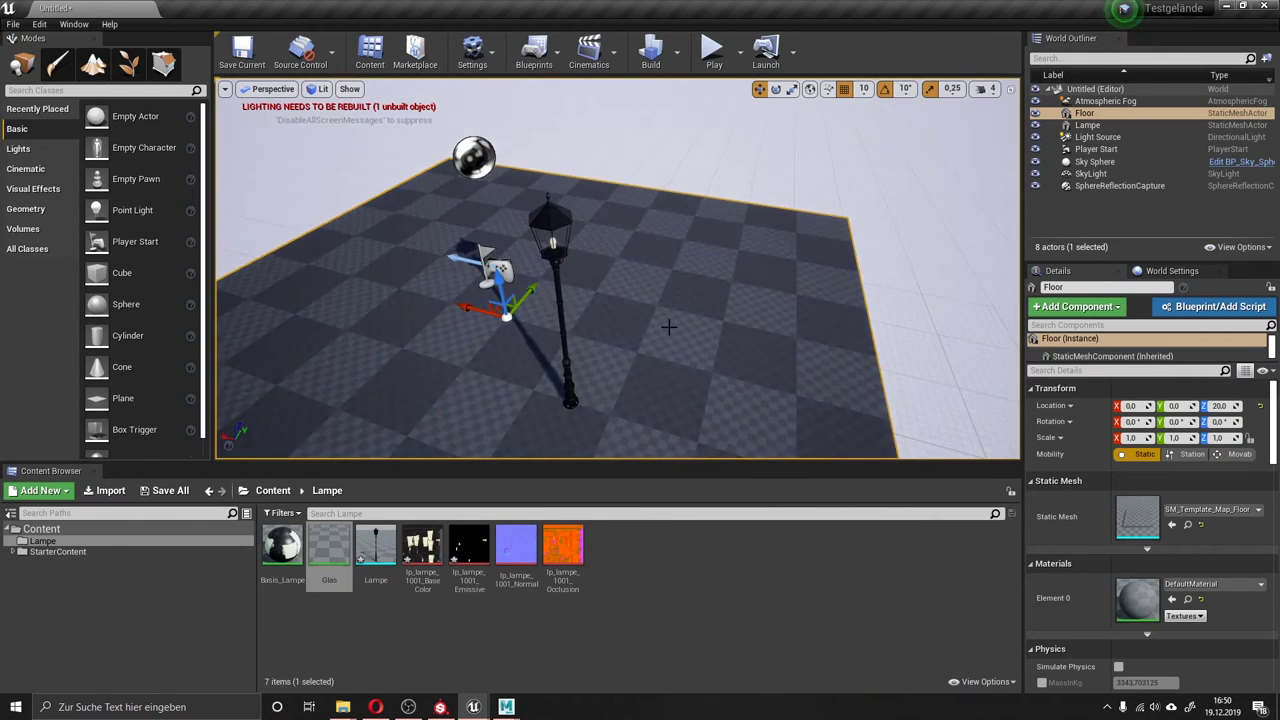
pyautogui.scroll(-3, 669, 323)
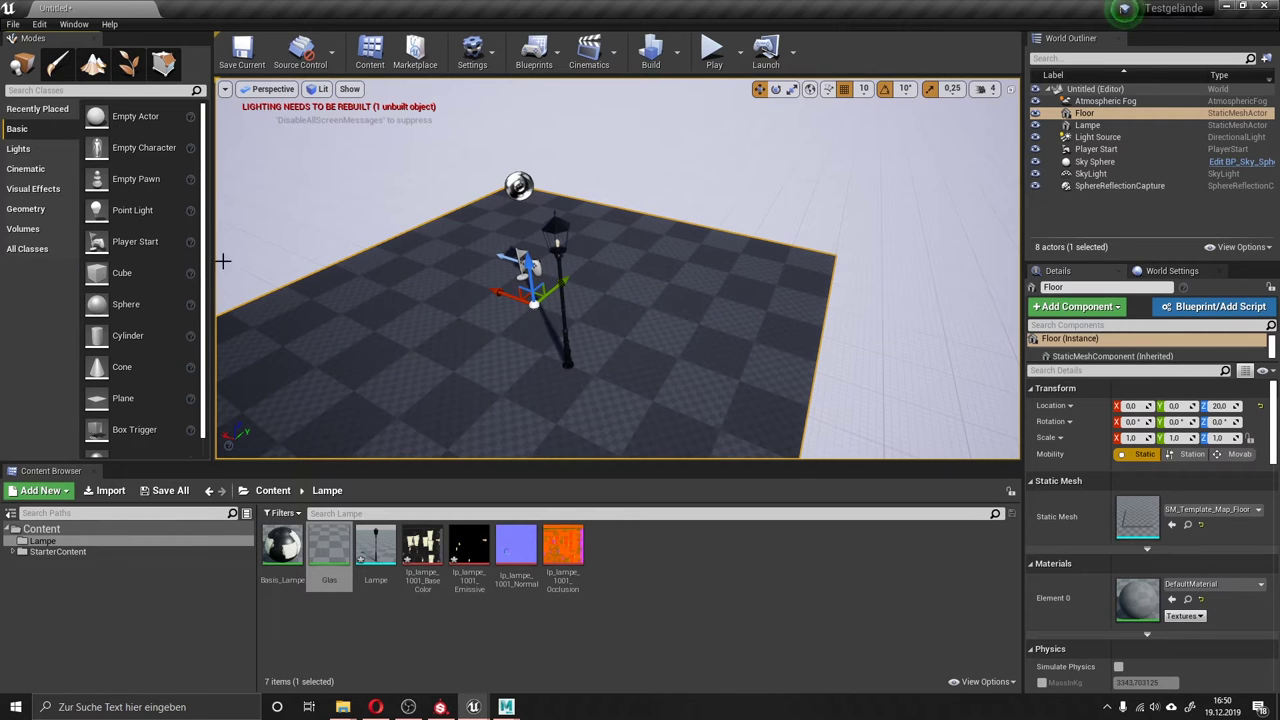
# Add a cube scaled into a wall beside the lamp, then duplicate and rotate copies into roof beams.
pyautogui.moveTo(121, 273)
pyautogui.mouseDown()
pyautogui.moveTo(510, 318)
pyautogui.moveTo(505, 255)
pyautogui.moveTo(470, 268)
pyautogui.mouseUp()
pyautogui.press('r')
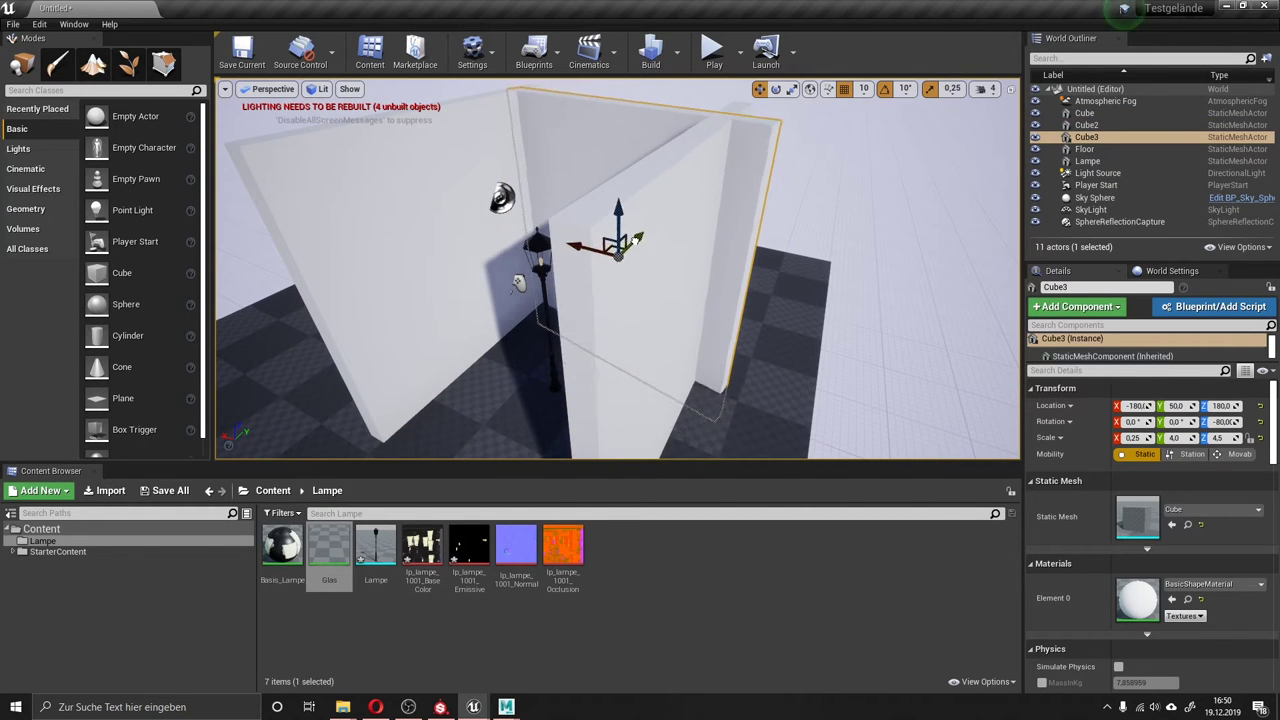
pyautogui.keyDown('alt'); pyautogui.moveTo(594, 270); pyautogui.dragTo(560, 300); pyautogui.keyUp('alt')
pyautogui.press('e')
pyautogui.moveTo(590, 260); pyautogui.dragTo(560, 130)
pyautogui.moveTo(460, 347); pyautogui.dragTo(600, 300, button='right')
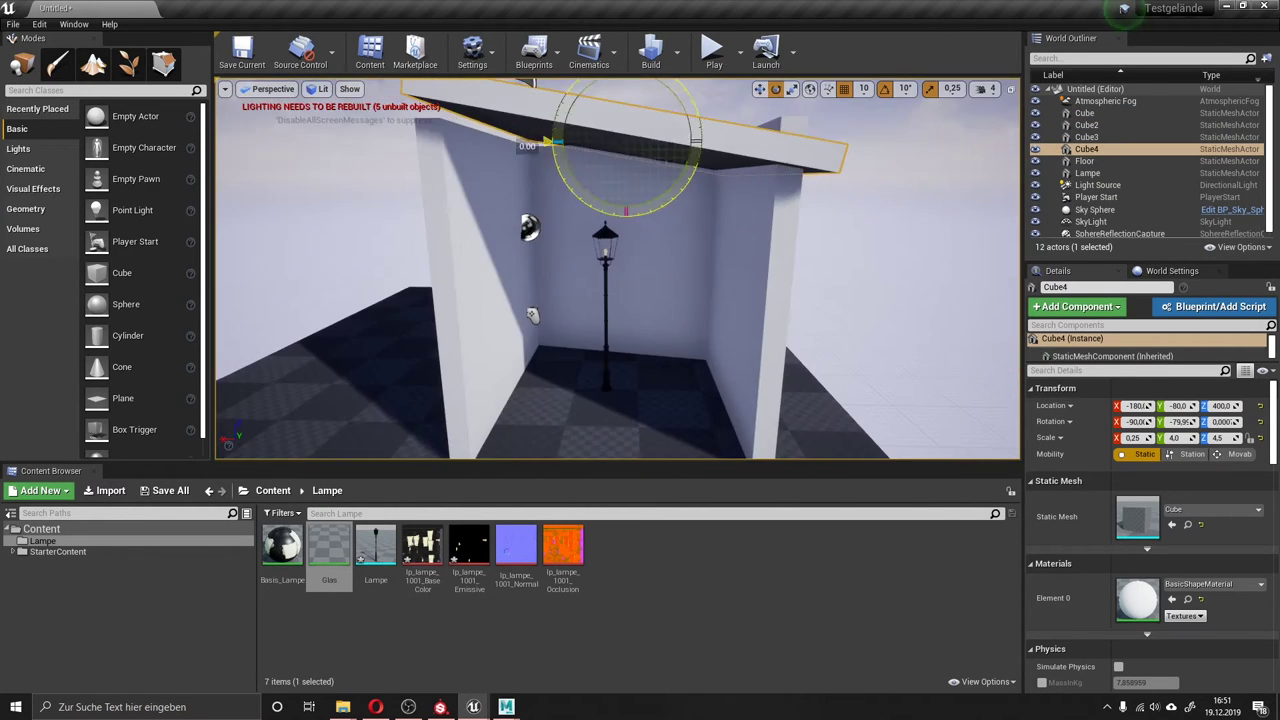
pyautogui.keyDown('alt'); pyautogui.moveTo(600, 300); pyautogui.dragTo(707, 305); pyautogui.keyUp('alt')
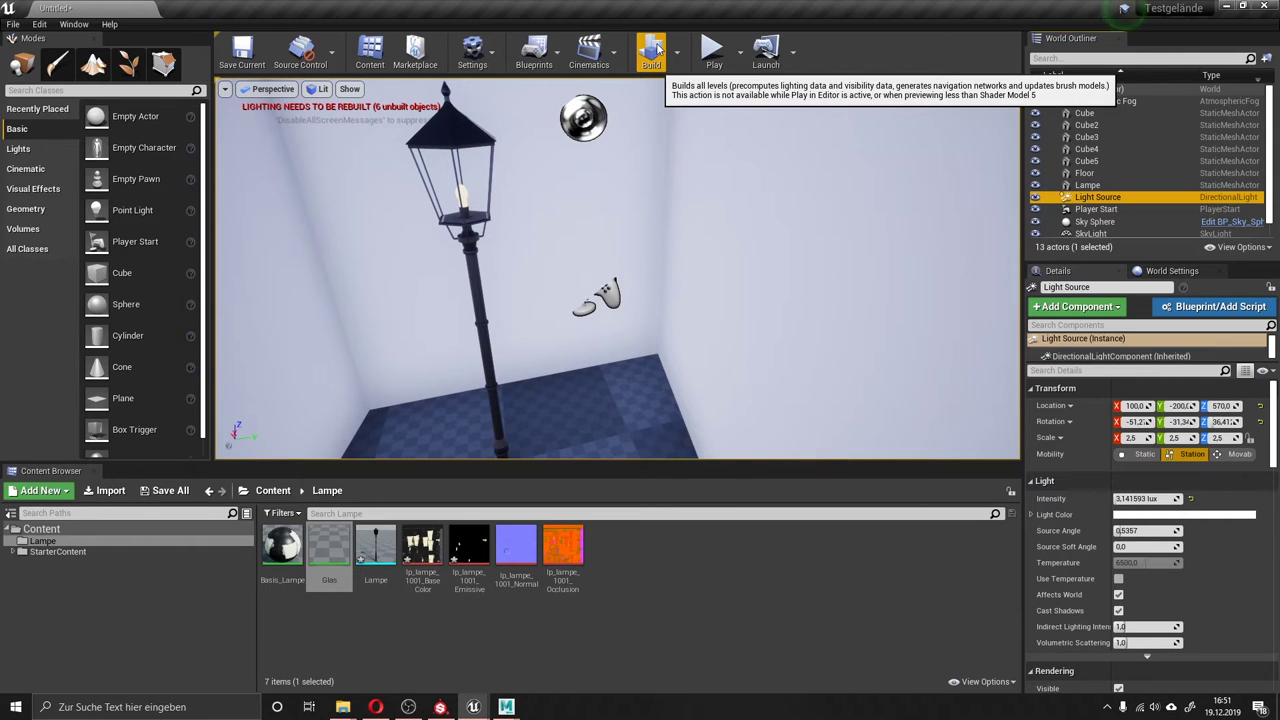
# Build lighting, allow it through the firewall, close the Message Log, and frame the lamp.
pyautogui.click(656, 49)
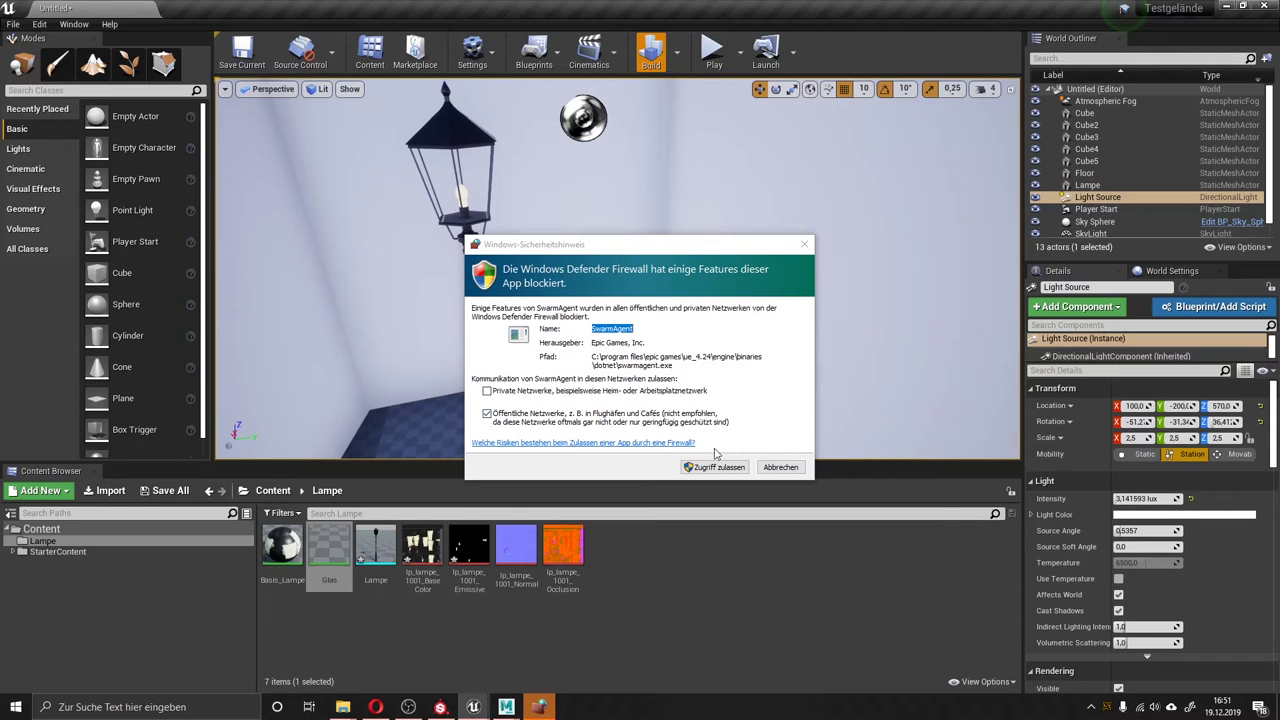
pyautogui.click(697, 467)
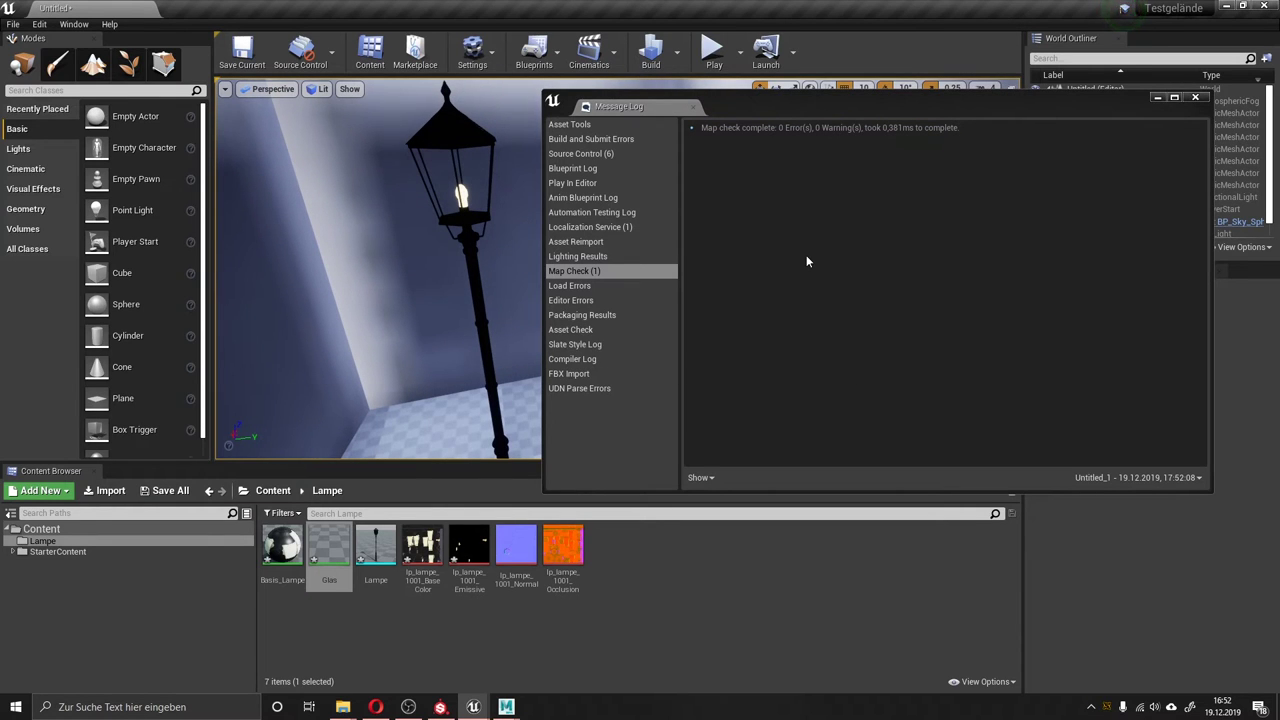
pyautogui.click(1195, 97)
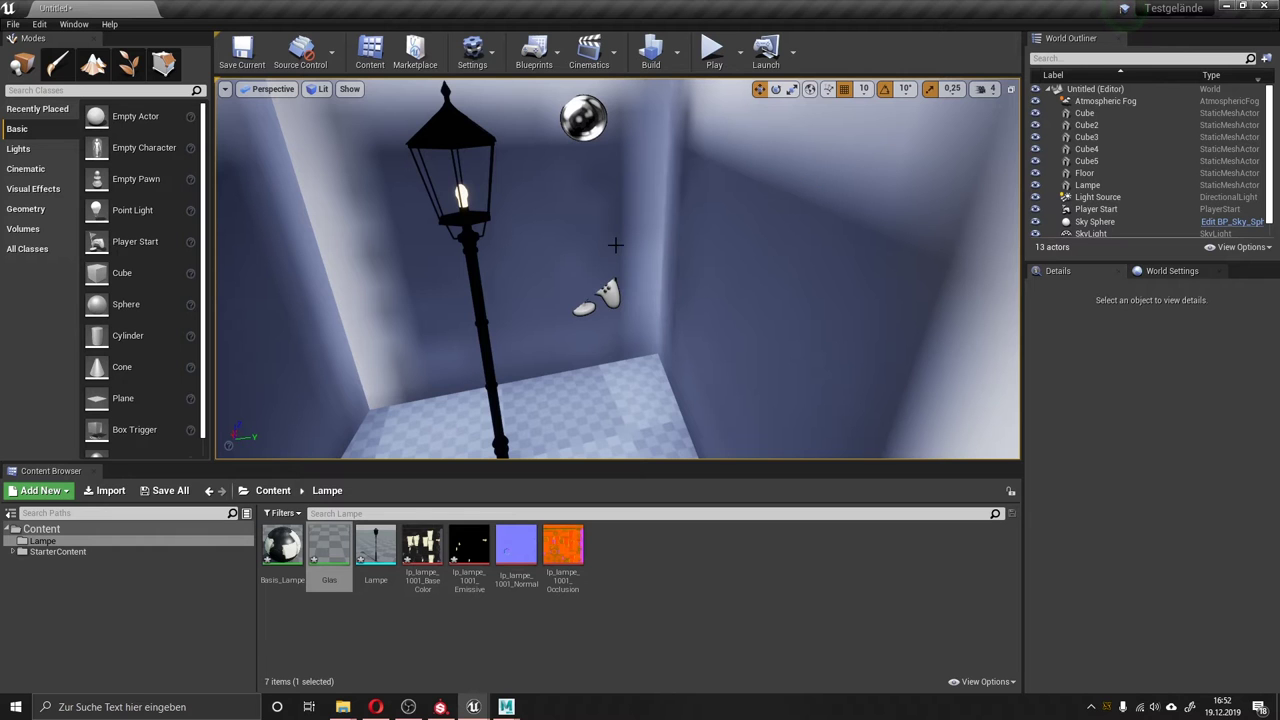
pyautogui.click(478, 300)
pyautogui.press('f')
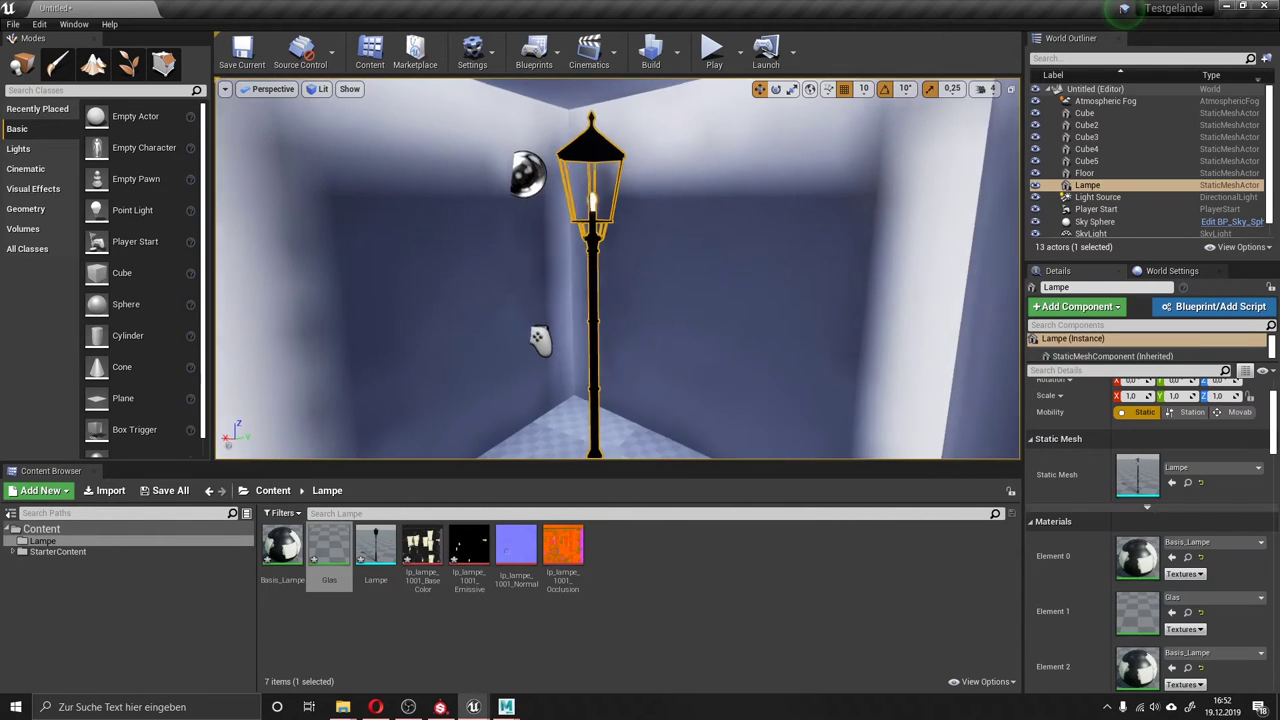
pyautogui.moveTo(617, 270)
pyautogui.keyDown('alt'); pyautogui.mouseDown()
pyautogui.moveTo(680, 250)
pyautogui.moveTo(674, 279)
pyautogui.mouseUp(); pyautogui.keyUp('alt')
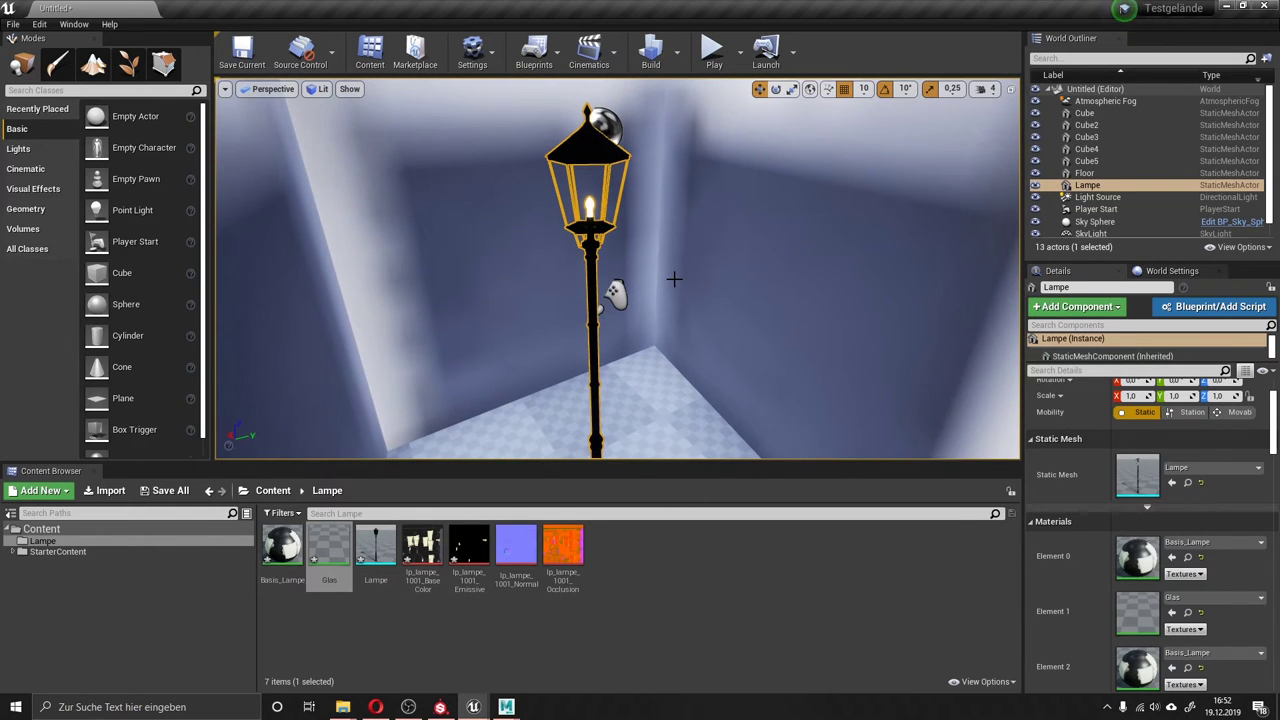
pyautogui.click(673, 275)
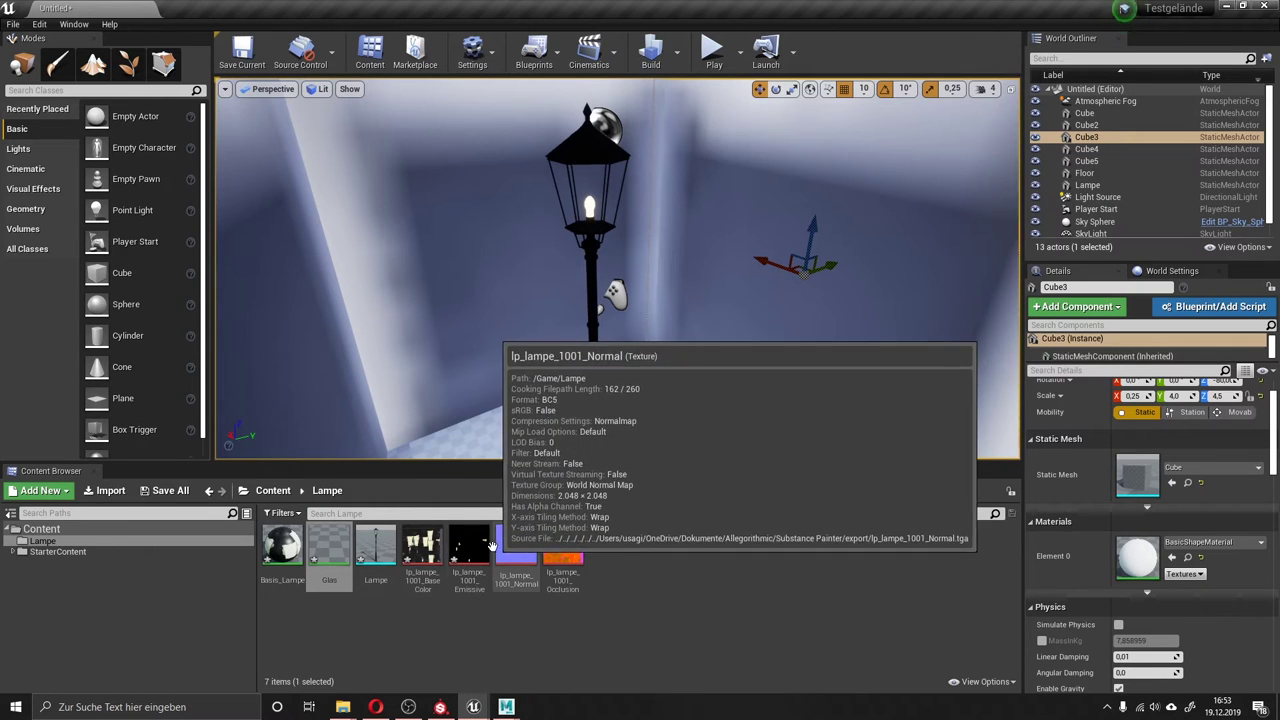
# Add a Multiply node to Basis_Lampe and feed a Constant into it.
pyautogui.doubleClick(282, 546)
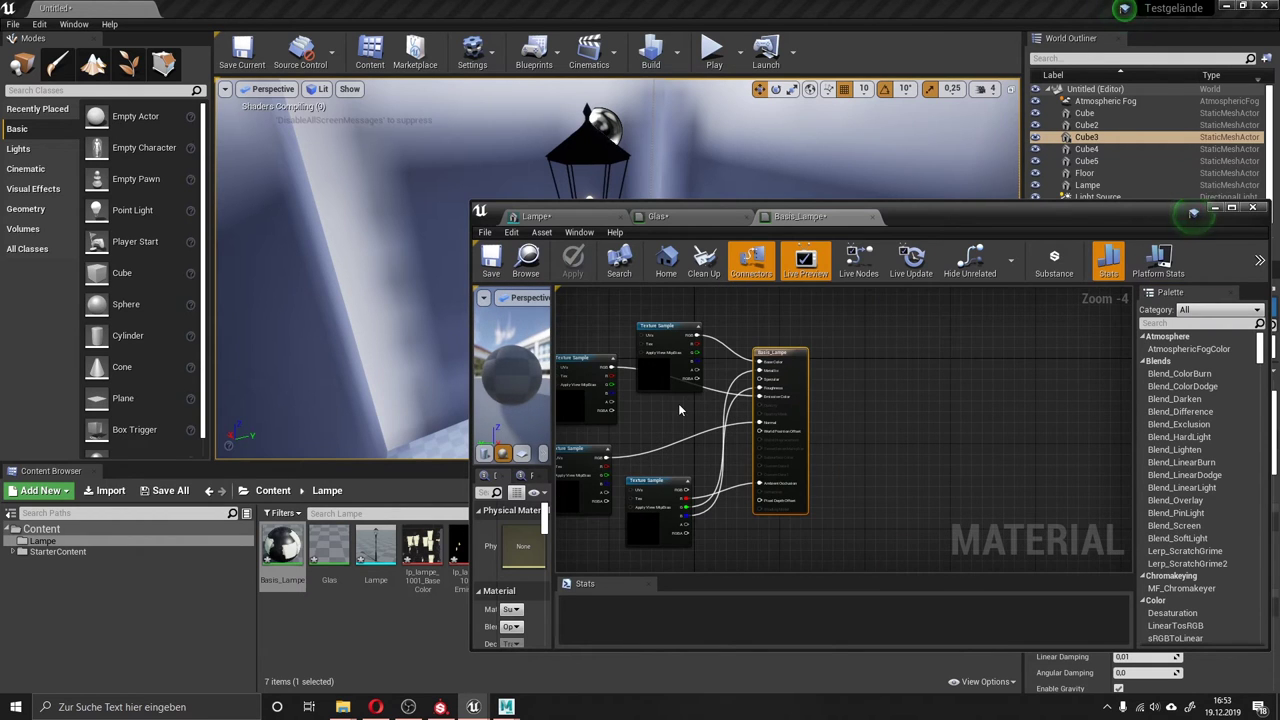
pyautogui.moveTo(680, 408); pyautogui.dragTo(775, 361, button='right')
pyautogui.rightClick(636, 383)
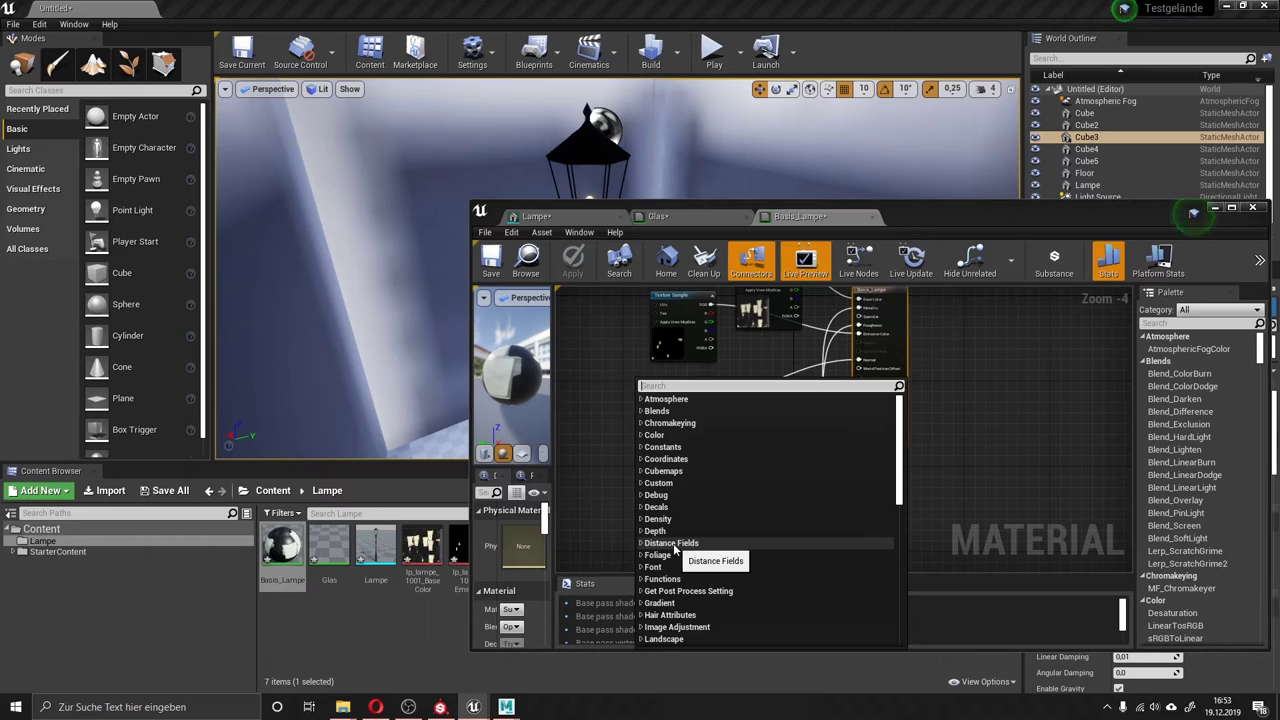
pyautogui.write('mul')
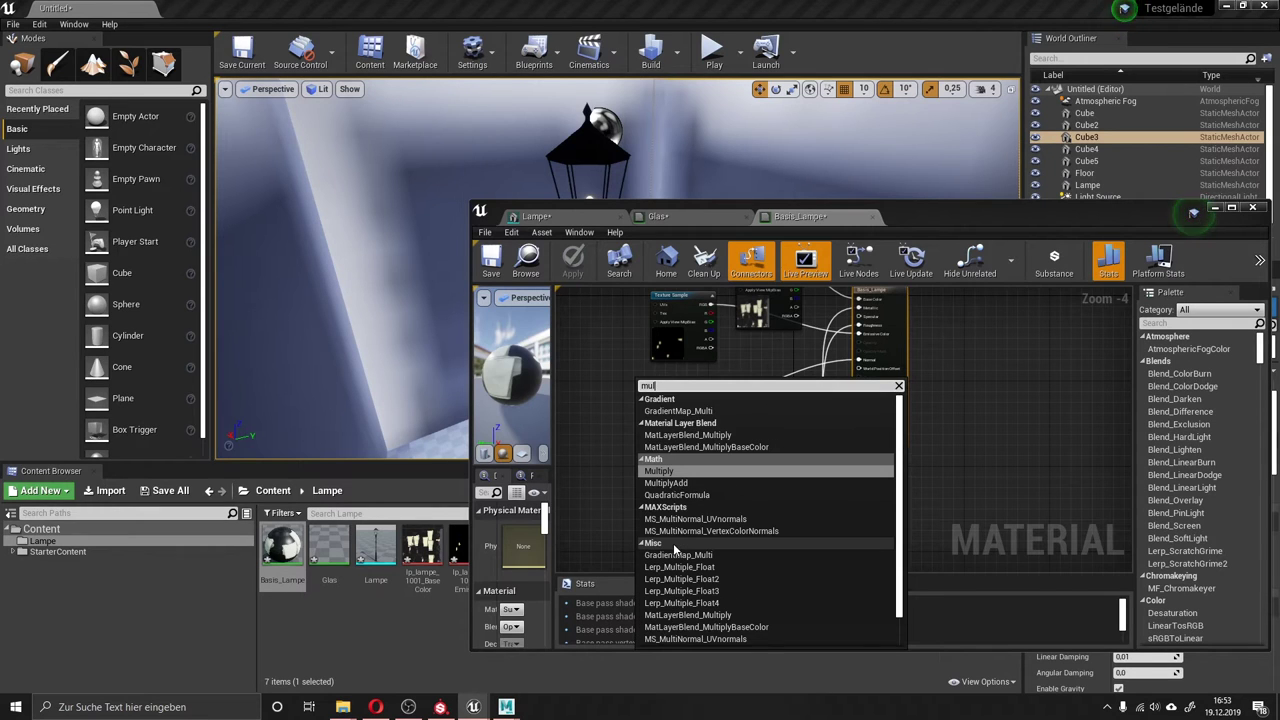
pyautogui.click(727, 470)
pyautogui.moveTo(655, 384); pyautogui.dragTo(617, 360)
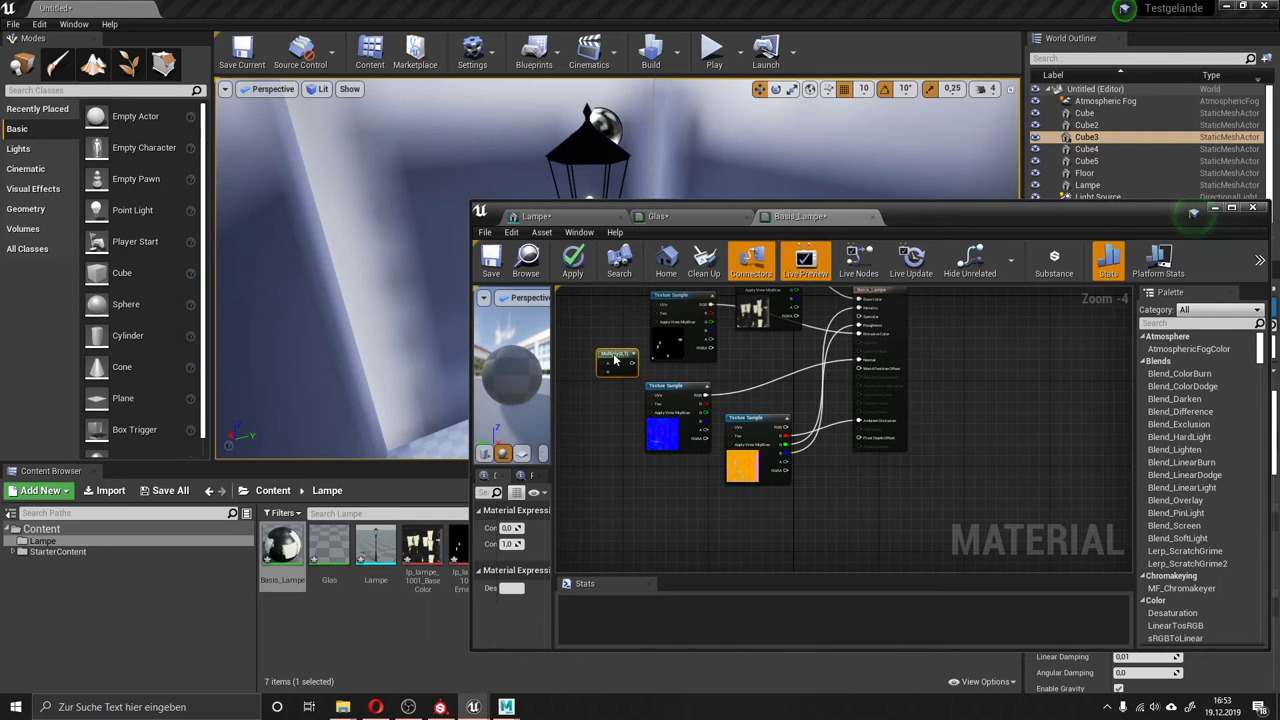
pyautogui.click(574, 393)
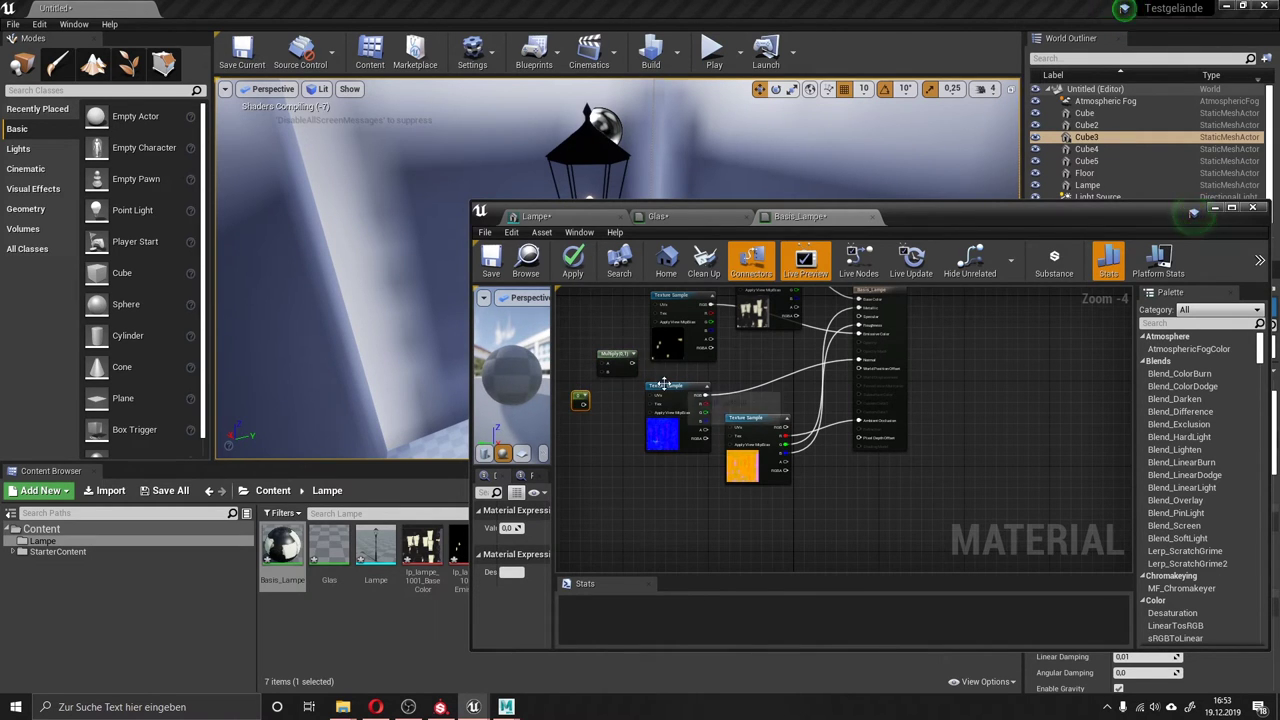
pyautogui.moveTo(665, 386)
pyautogui.mouseDown()
pyautogui.moveTo(637, 402)
pyautogui.moveTo(610, 366)
pyautogui.mouseUp()
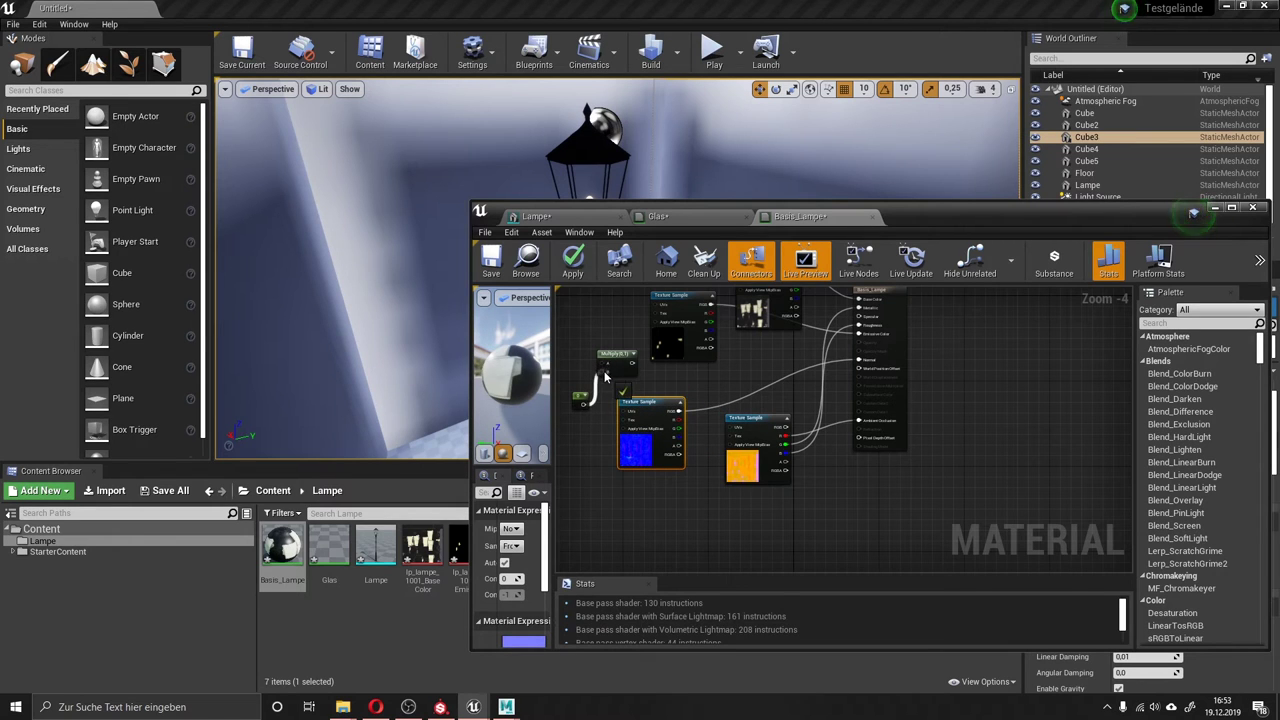
pyautogui.moveTo(681, 410); pyautogui.dragTo(610, 362)
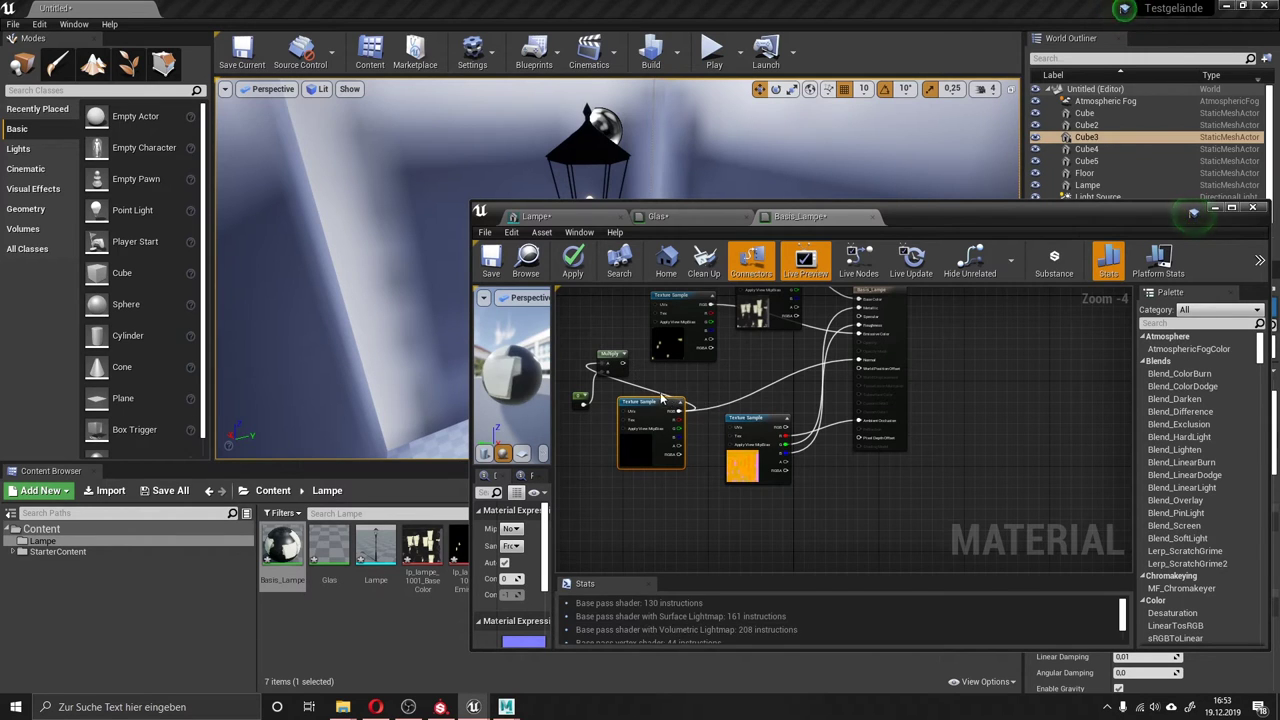
# Multiply the emissive texture by the Constant (100), drive Emissive Color with it, and save.
pyautogui.click(638, 392)
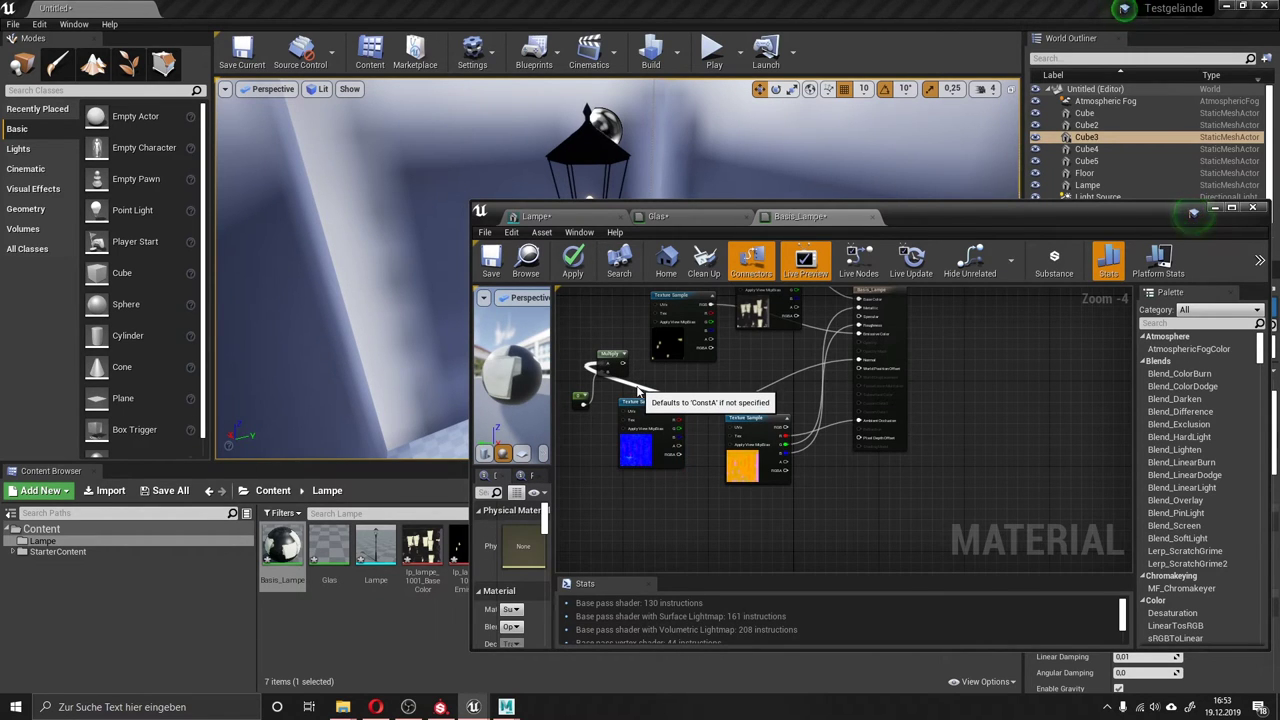
pyautogui.moveTo(638, 392); pyautogui.dragTo(680, 410)
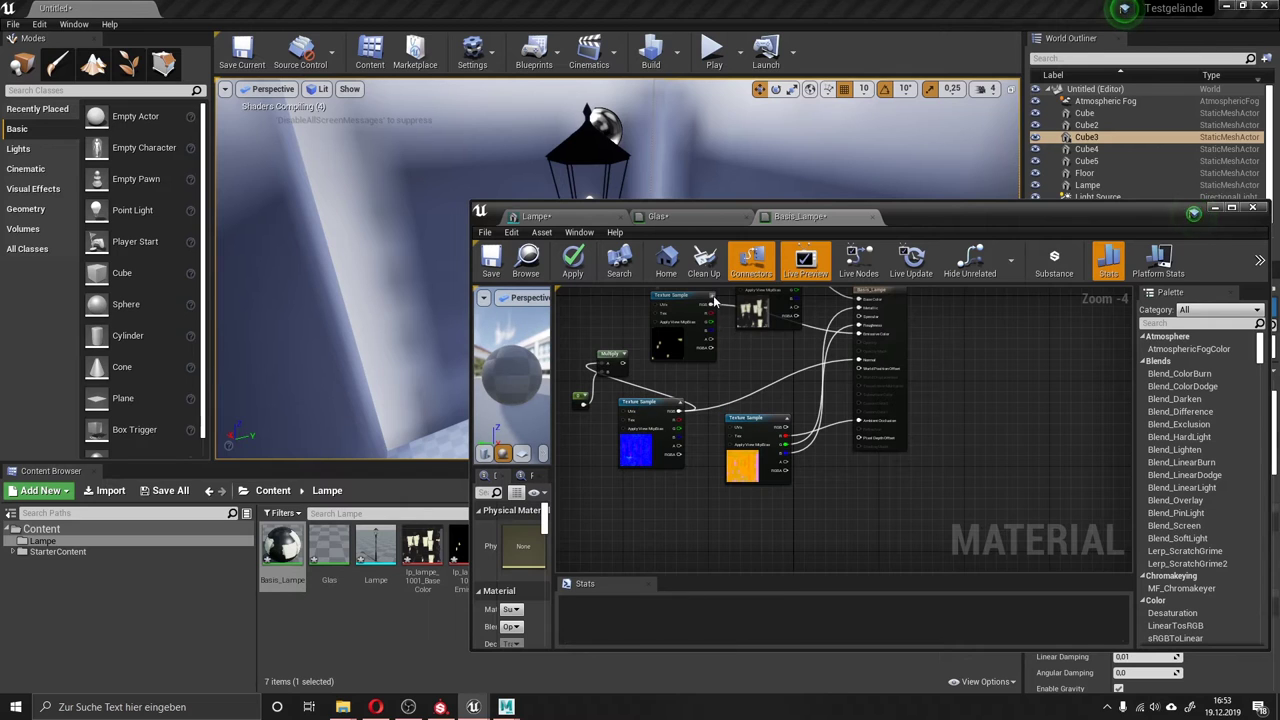
pyautogui.moveTo(711, 302)
pyautogui.mouseDown()
pyautogui.moveTo(762, 388)
pyautogui.moveTo(1030, 360)
pyautogui.mouseUp()
pyautogui.click(737, 418)
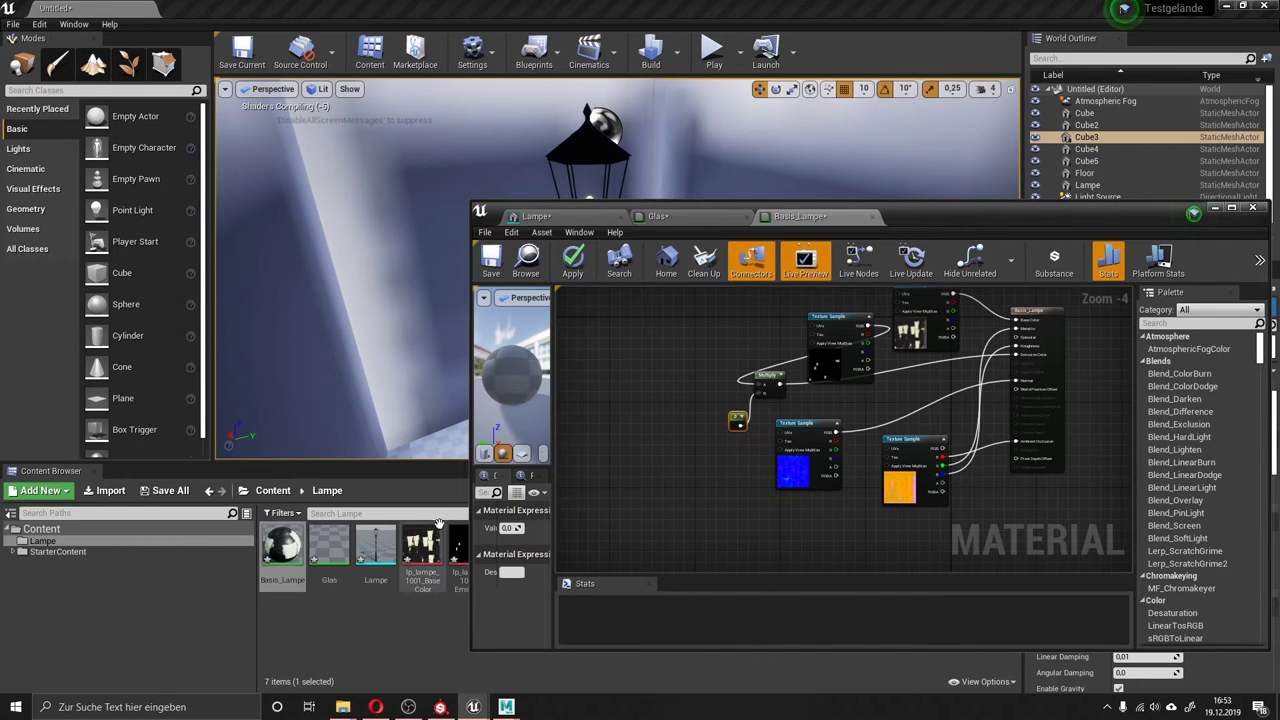
pyautogui.click(510, 528)
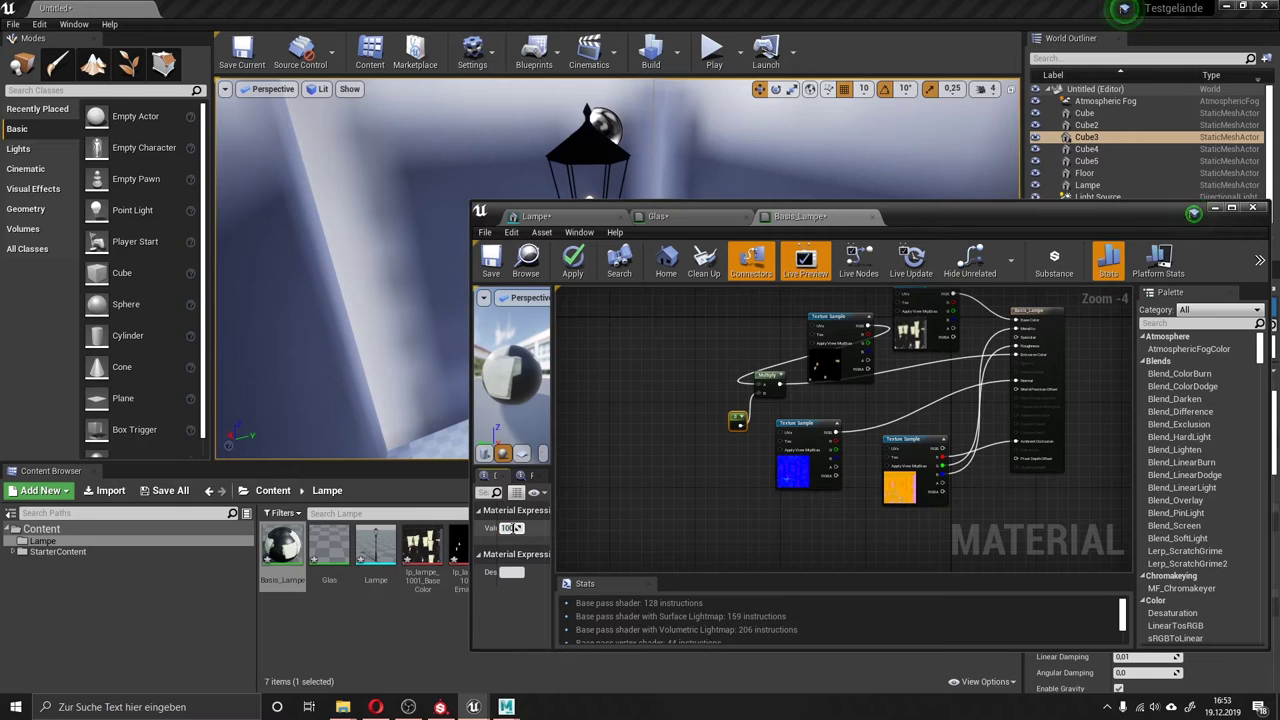
pyautogui.press('Return')
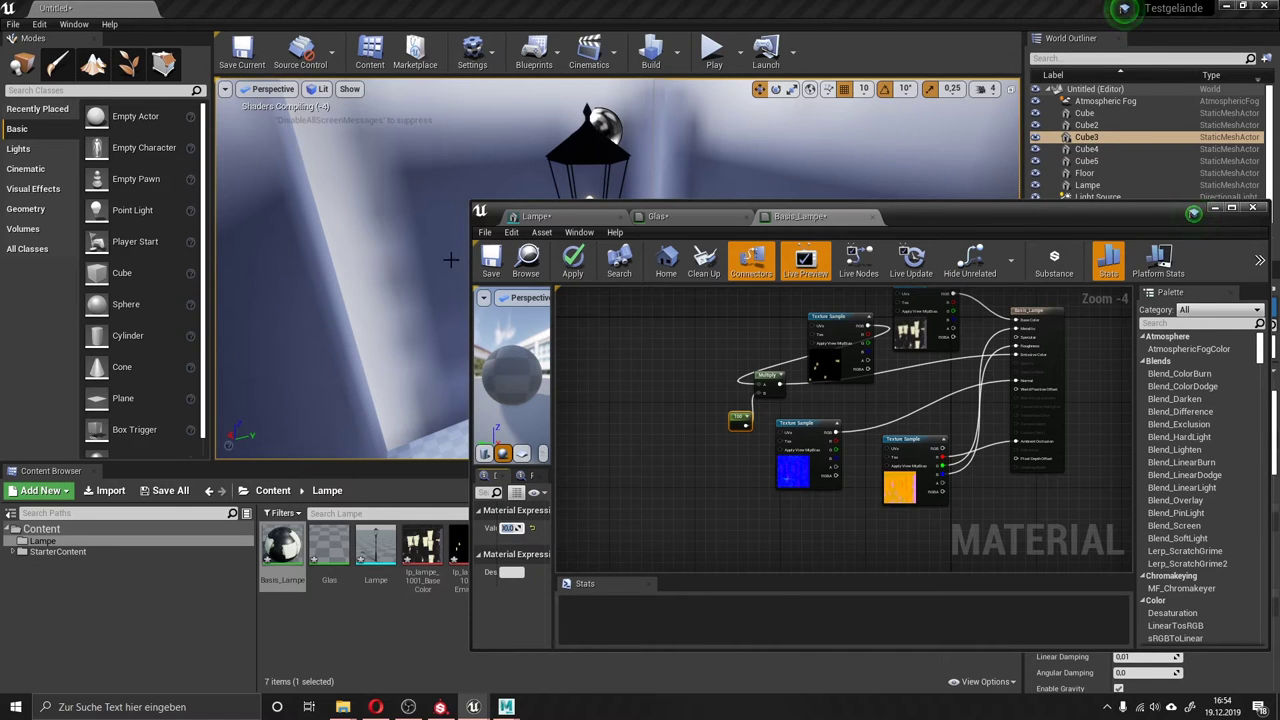
pyautogui.click(490, 260)
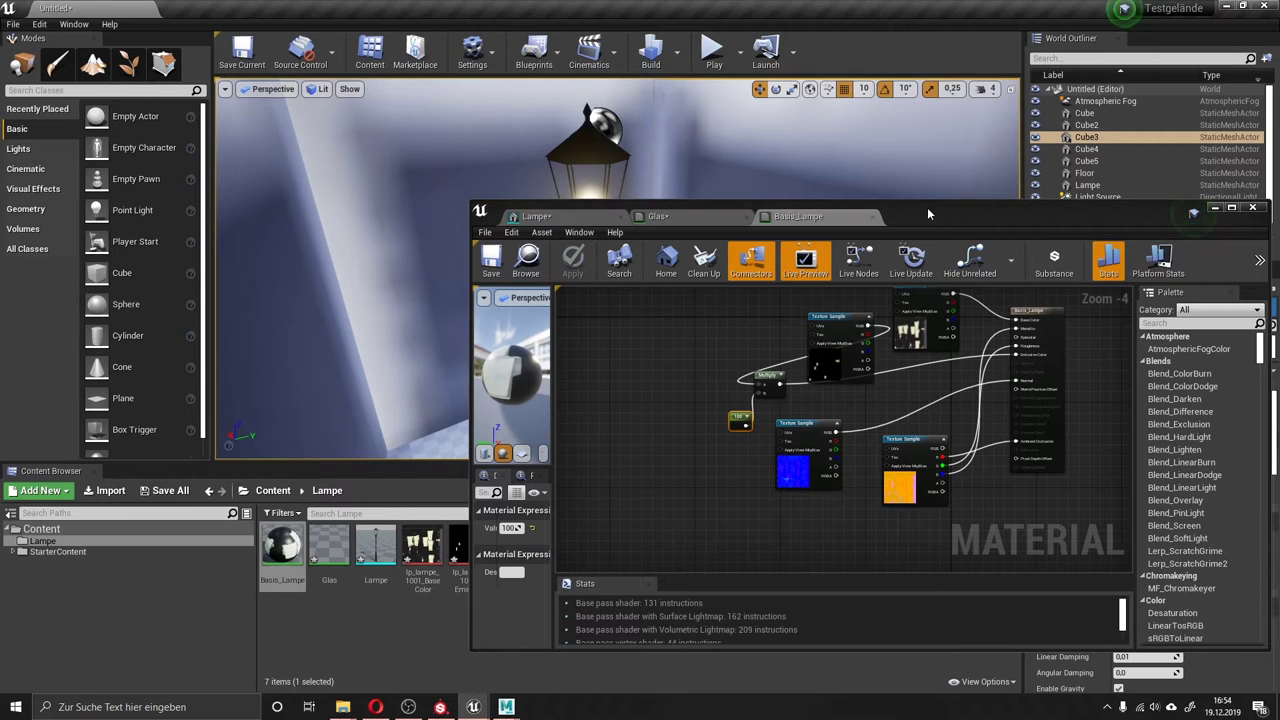
# Lower the Constant's value to 0.2 and save Basis_Lampe.
pyautogui.moveTo(917, 210); pyautogui.dragTo(912, 287)
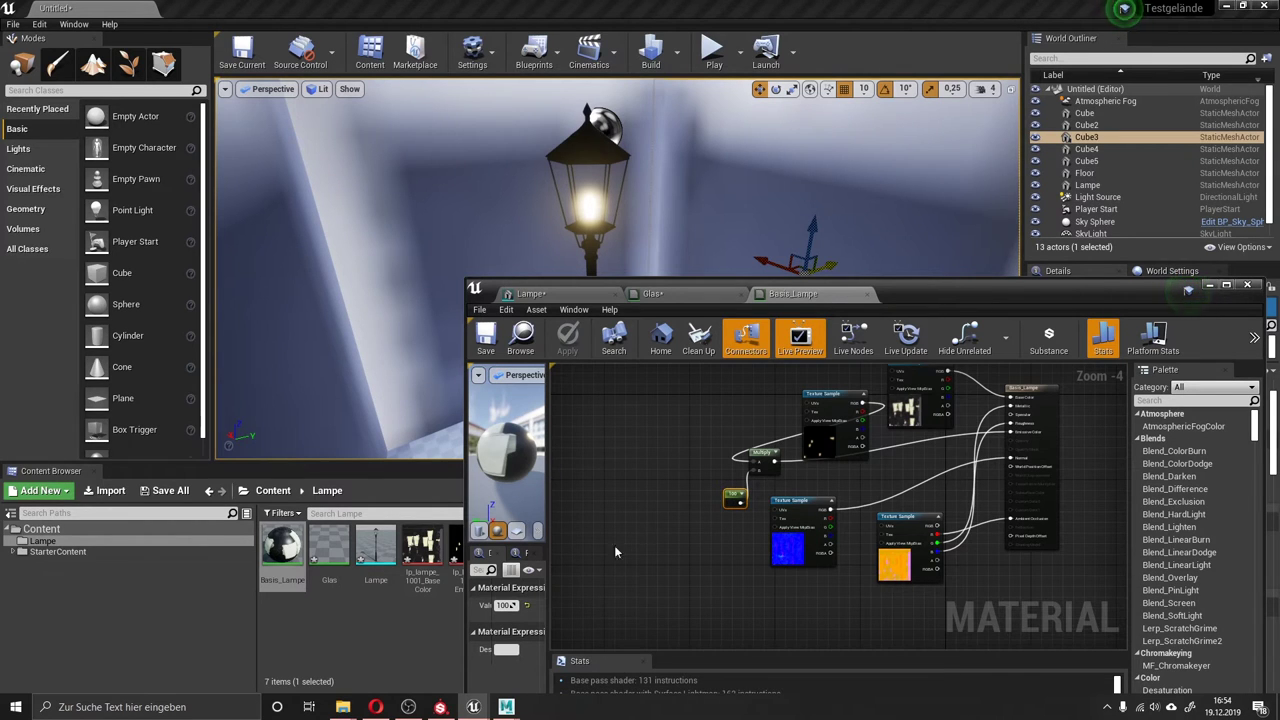
pyautogui.click(497, 605)
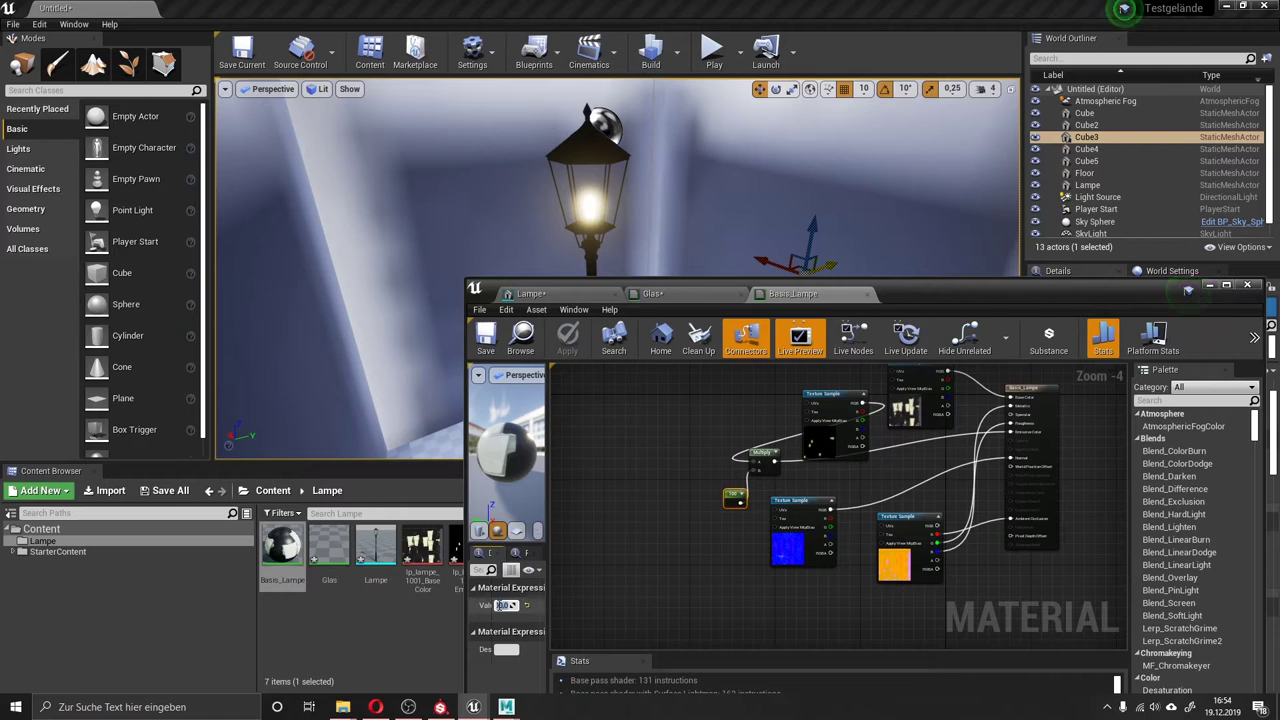
pyautogui.write('0.2')
pyautogui.press('Return')
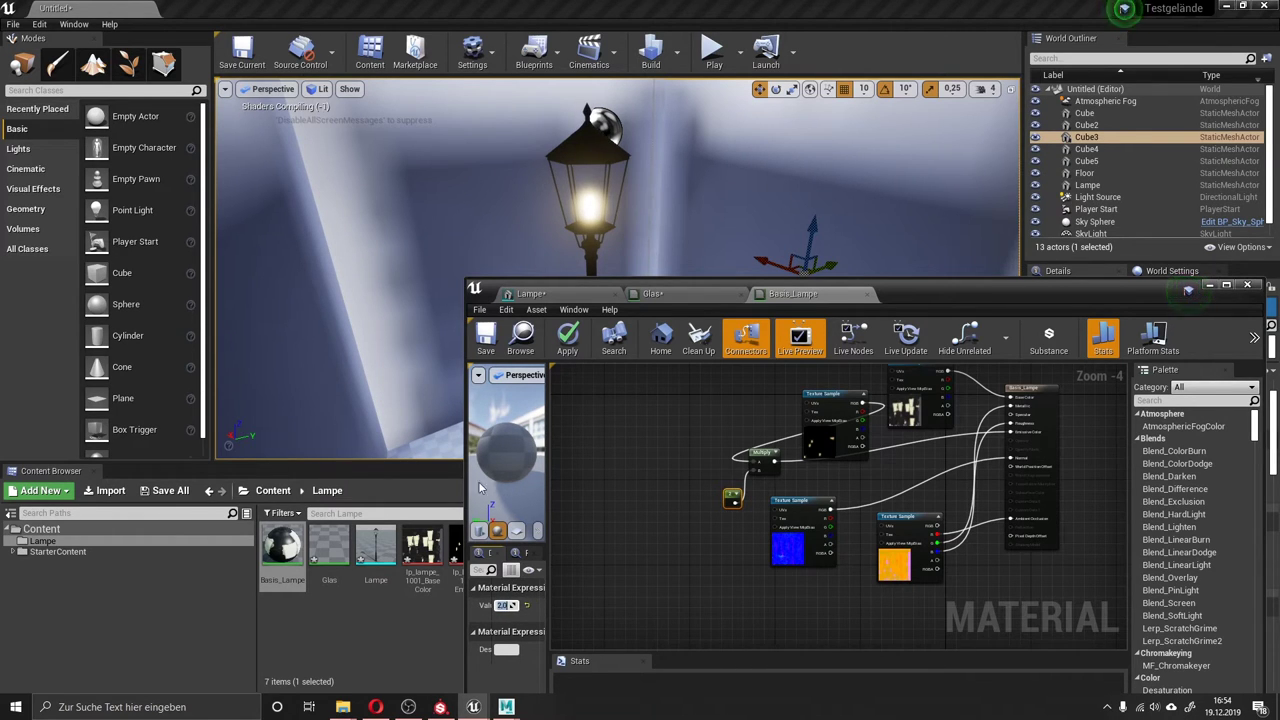
pyautogui.click(486, 338)
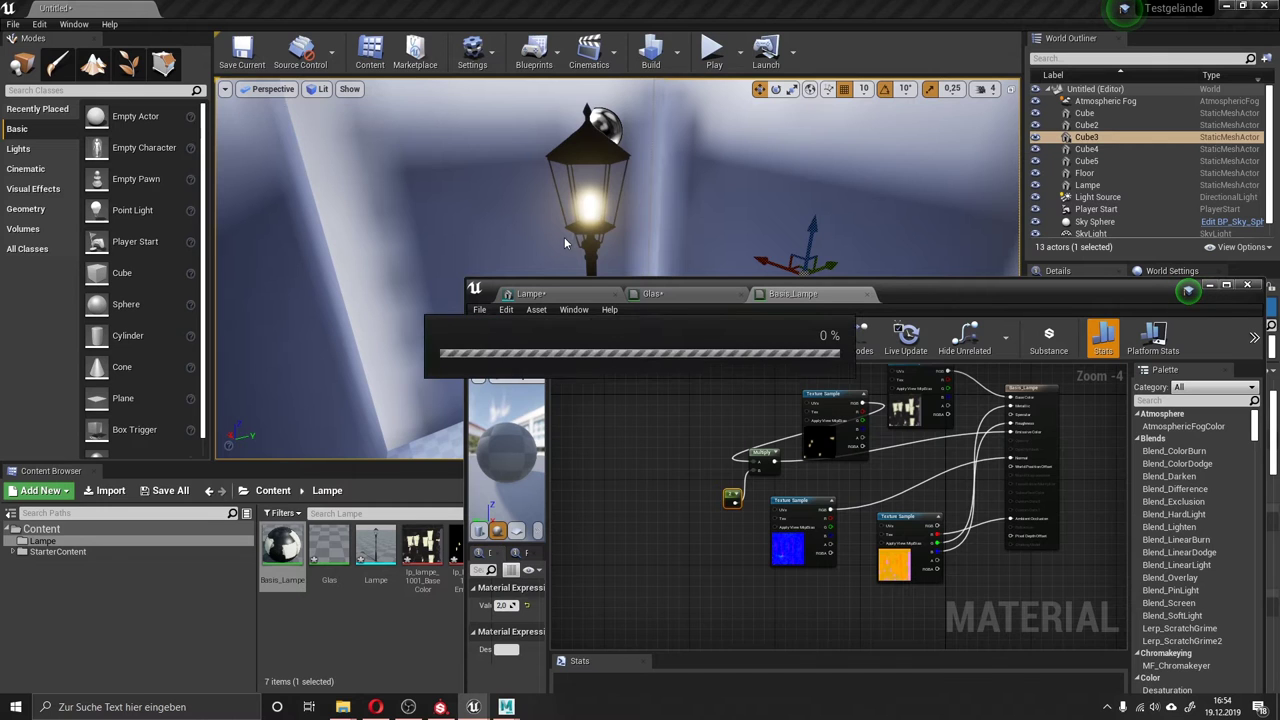
# Delete the four cube walls around the lamp, then select Lampe and start a lighting build.
pyautogui.press('f')
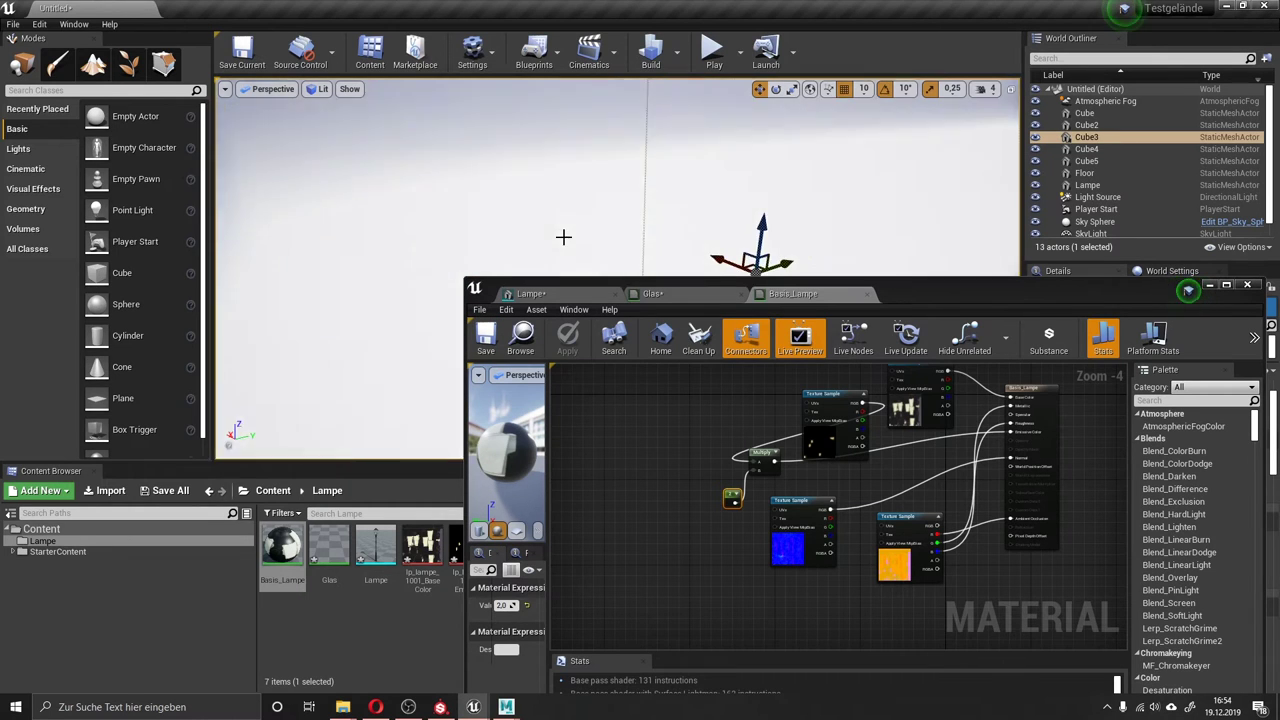
pyautogui.click(570, 212)
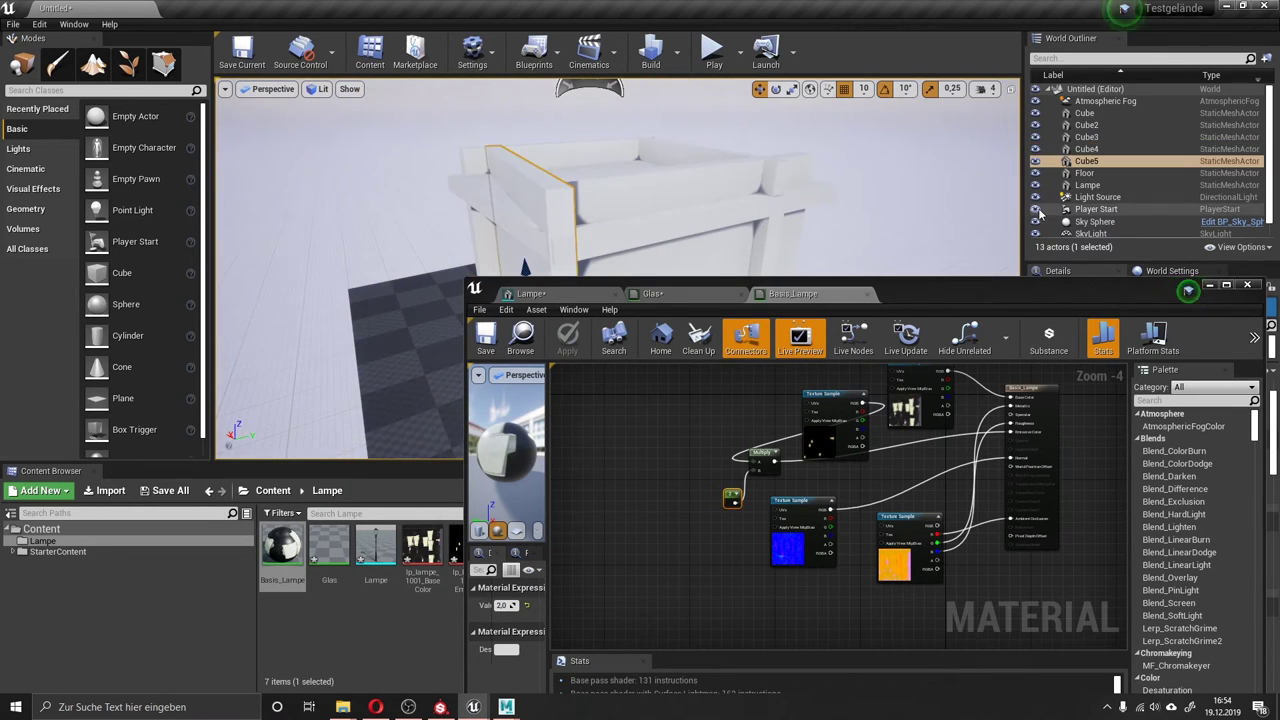
pyautogui.press('Delete')
pyautogui.click(685, 203)
pyautogui.press('Delete')
pyautogui.click(685, 203)
pyautogui.press('Delete')
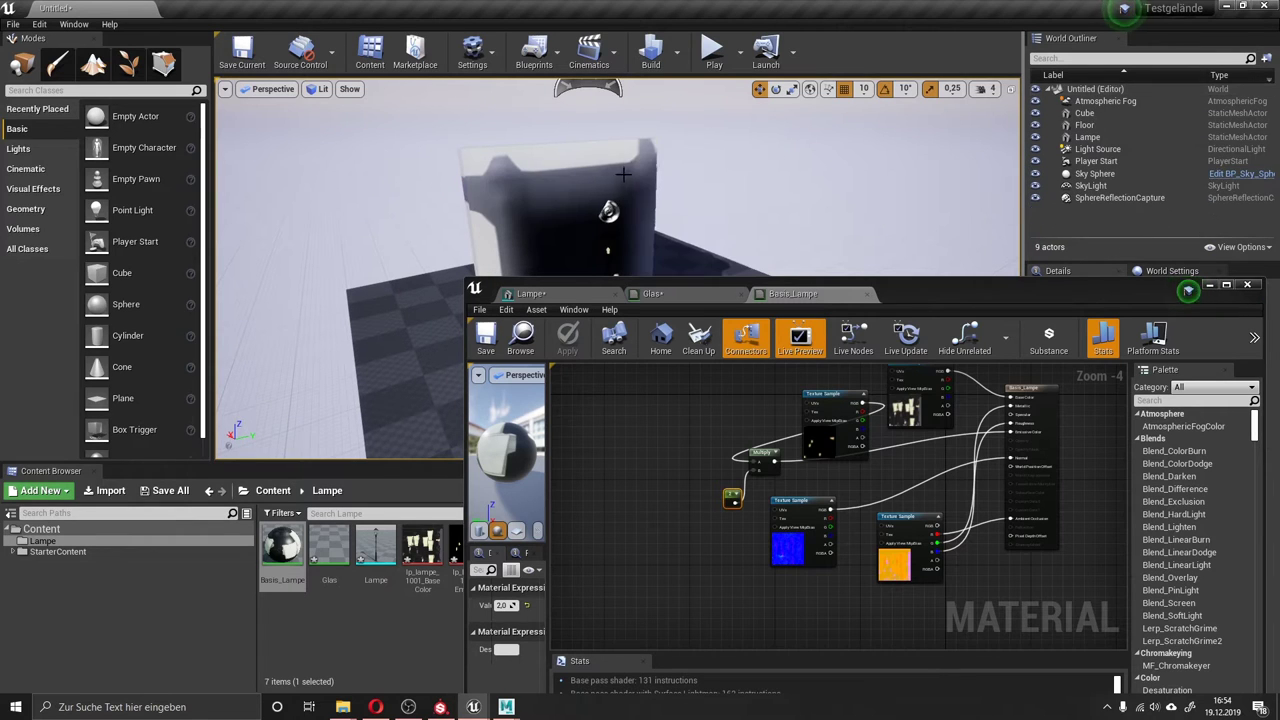
pyautogui.click(608, 214)
pyautogui.press('Delete')
pyautogui.click(608, 222)
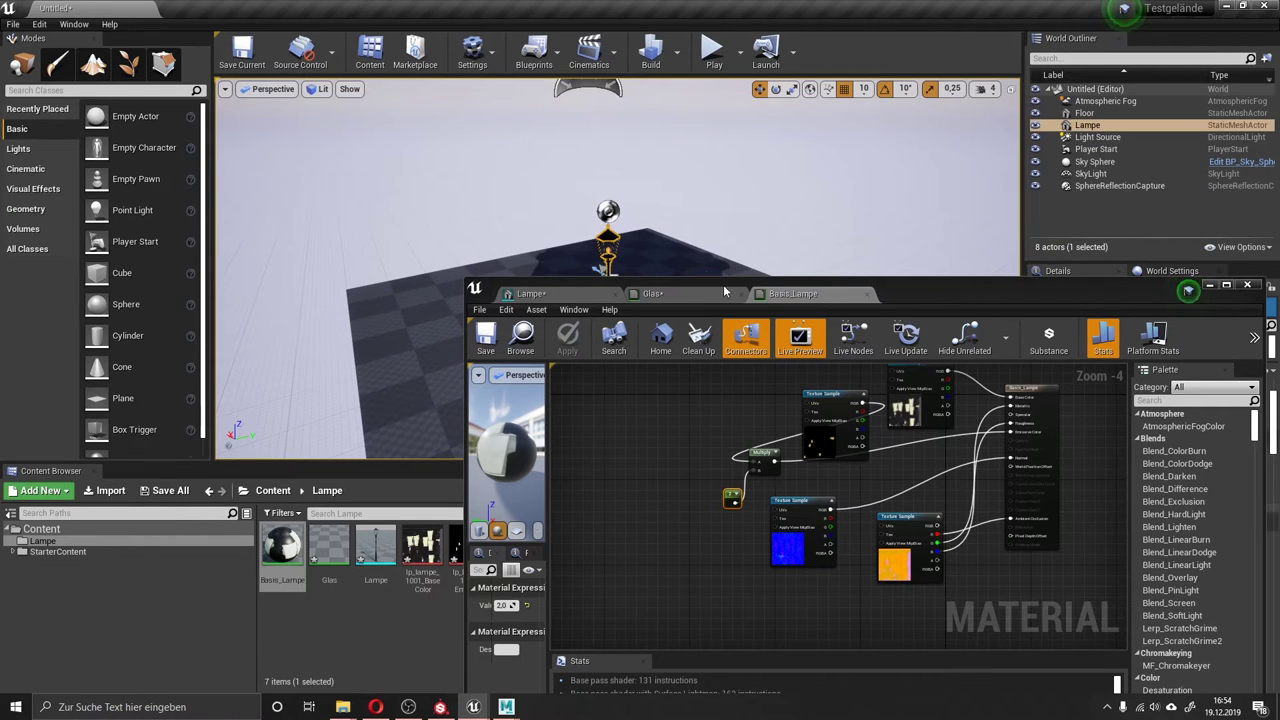
pyautogui.click(653, 60)
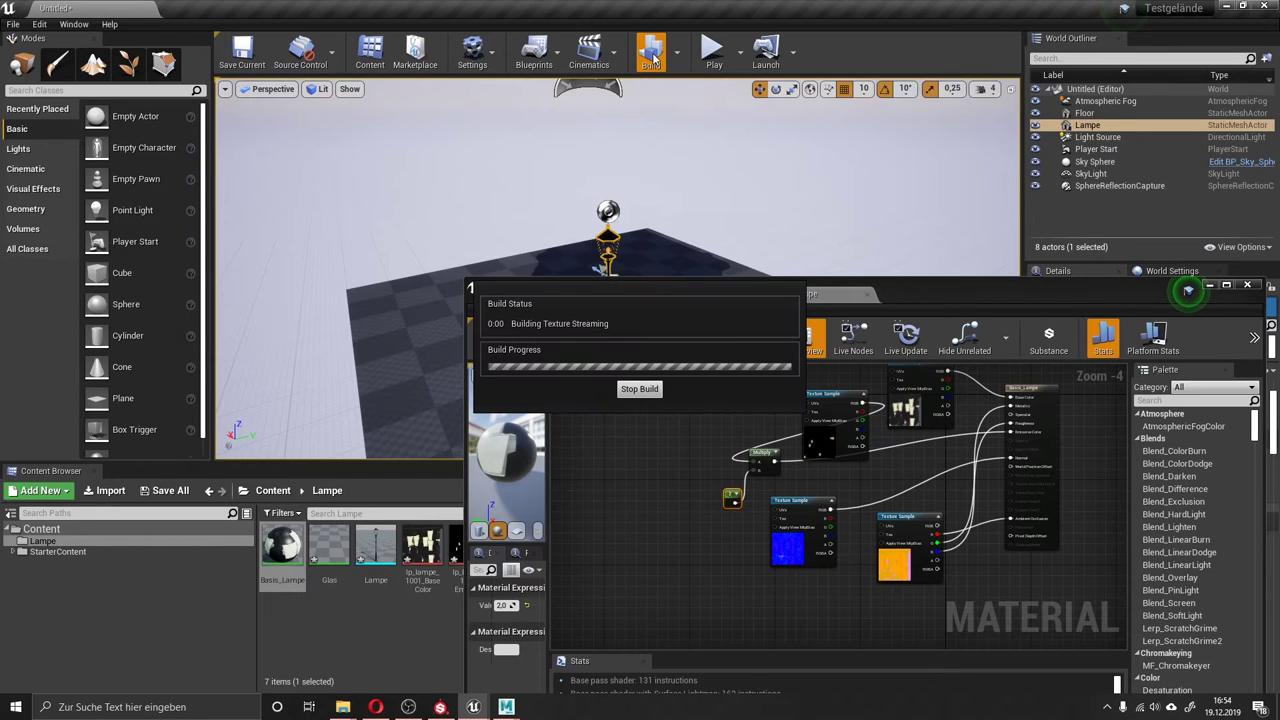
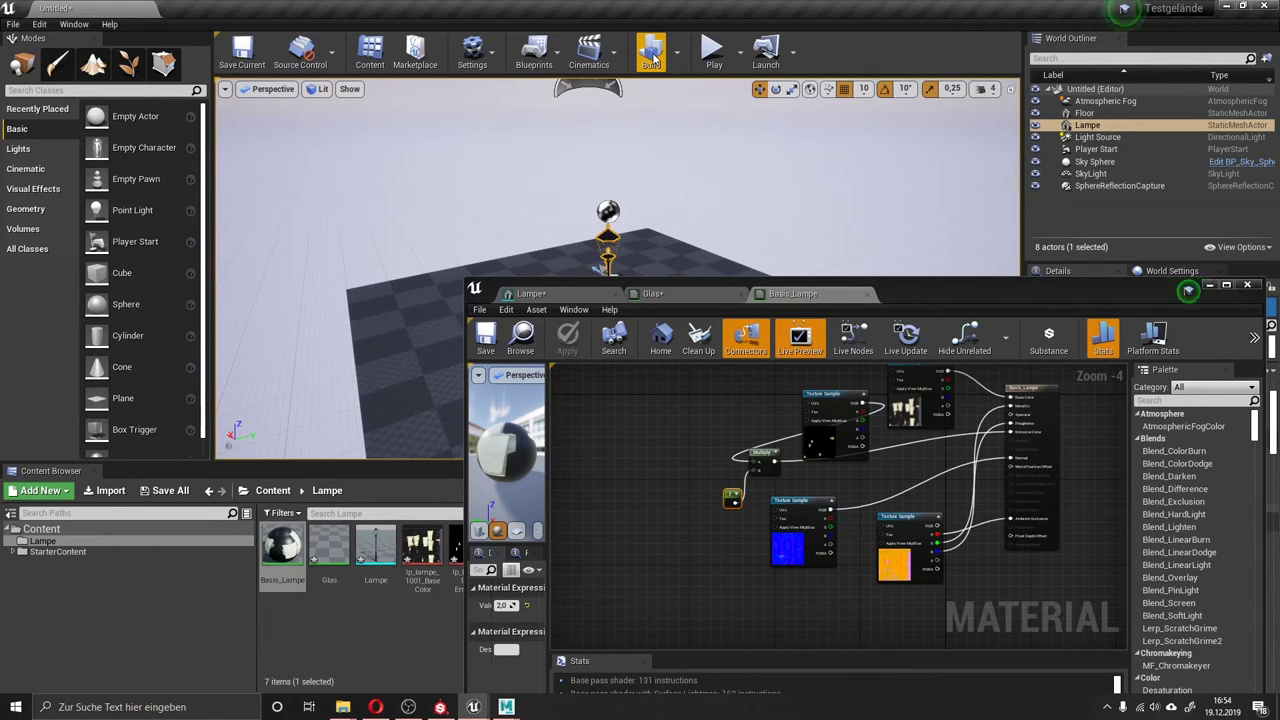
# Reposition and narrow the material editor window to reveal more of the level.
pyautogui.moveTo(910, 287); pyautogui.dragTo(924, 133)
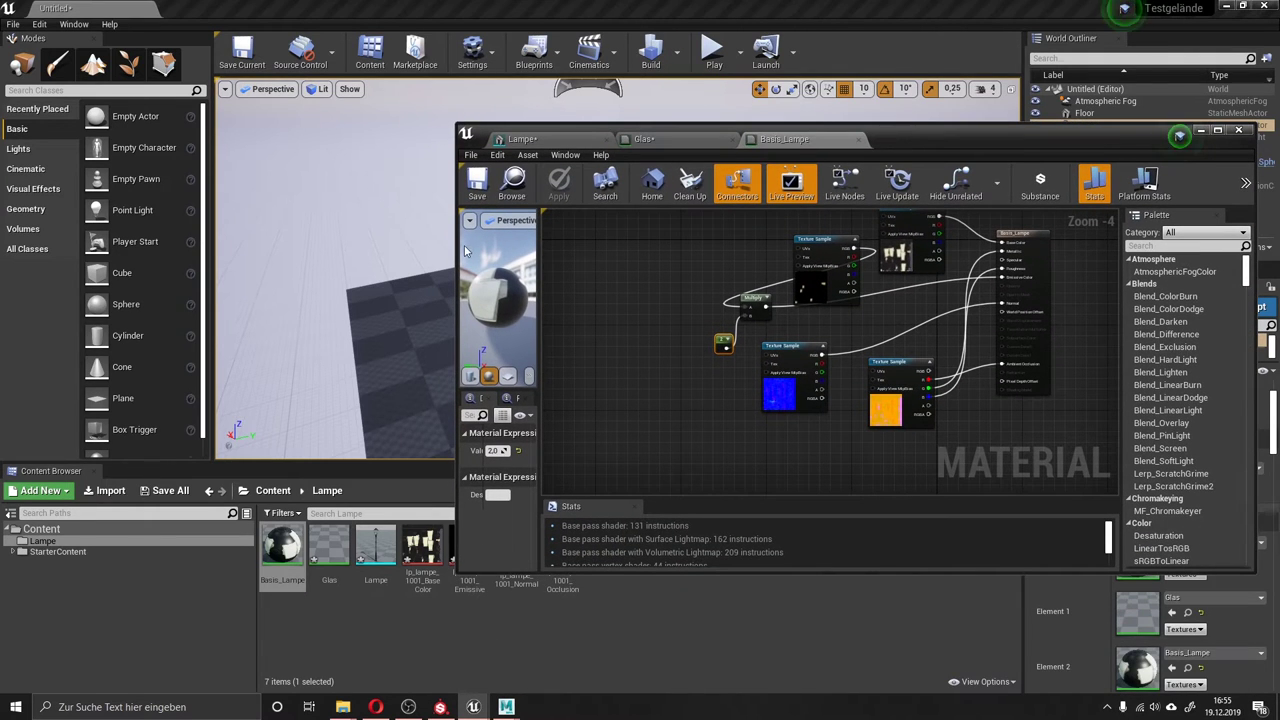
pyautogui.moveTo(501, 247); pyautogui.dragTo(708, 267)
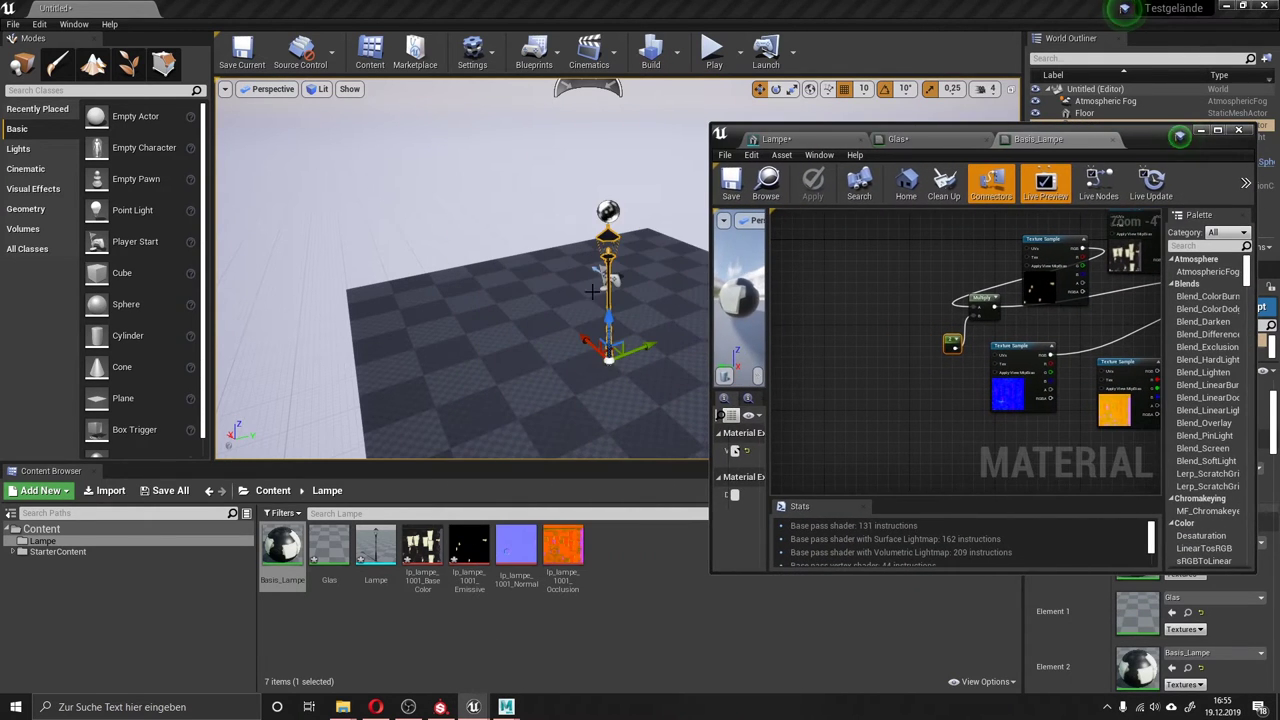
pyautogui.click(600, 381)
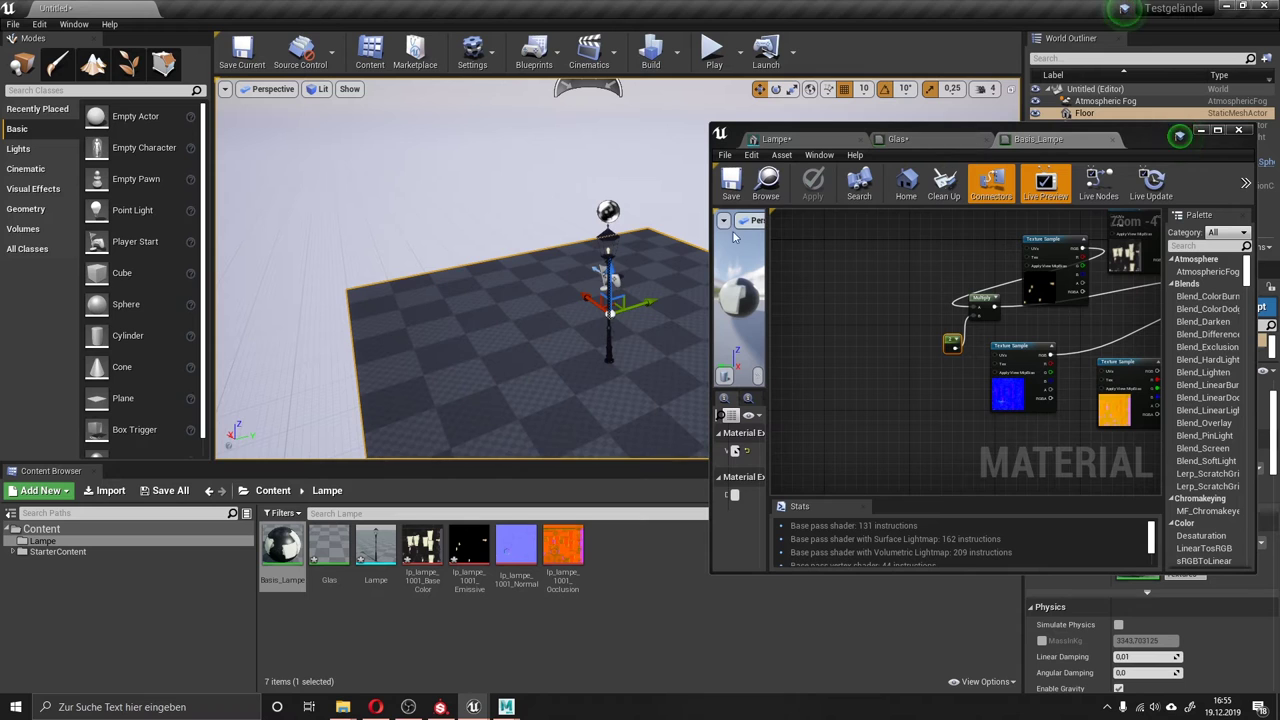
# Frame the view on the street lamp and orbit around it.
pyautogui.click(598, 252)
pyautogui.press('f')
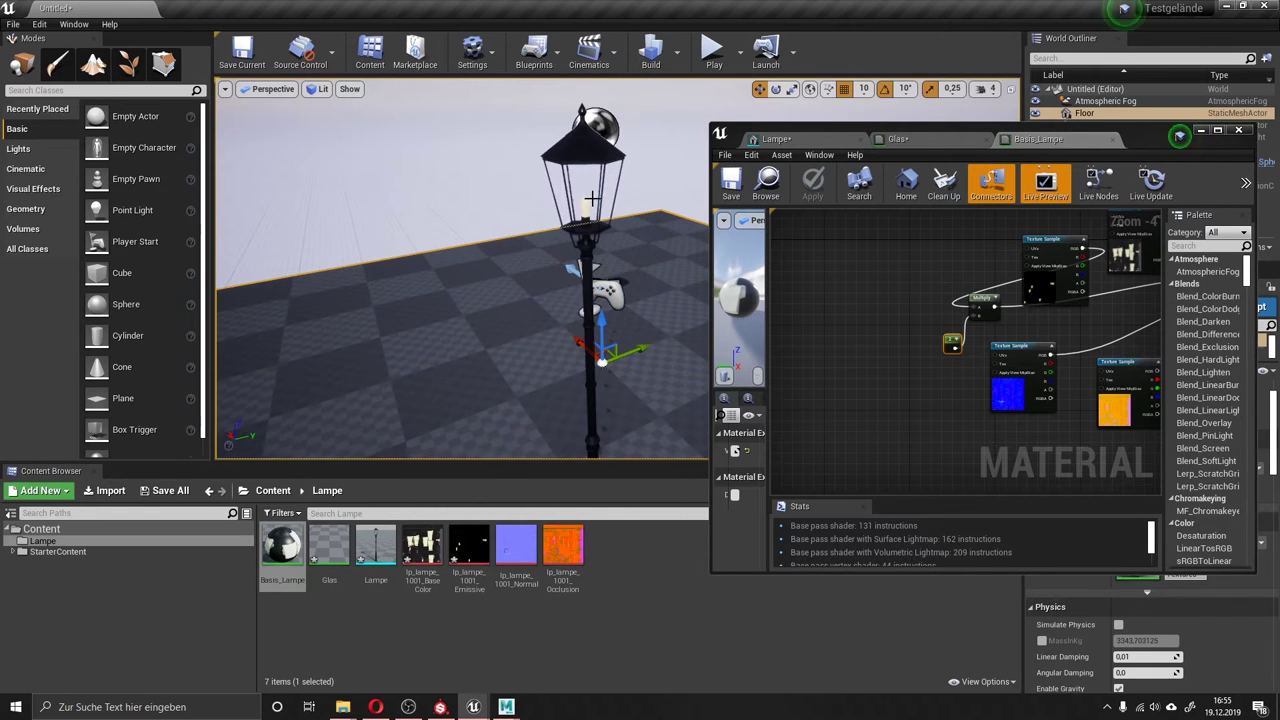
pyautogui.keyDown('alt'); pyautogui.moveTo(525, 242); pyautogui.dragTo(470, 250); pyautogui.keyUp('alt')
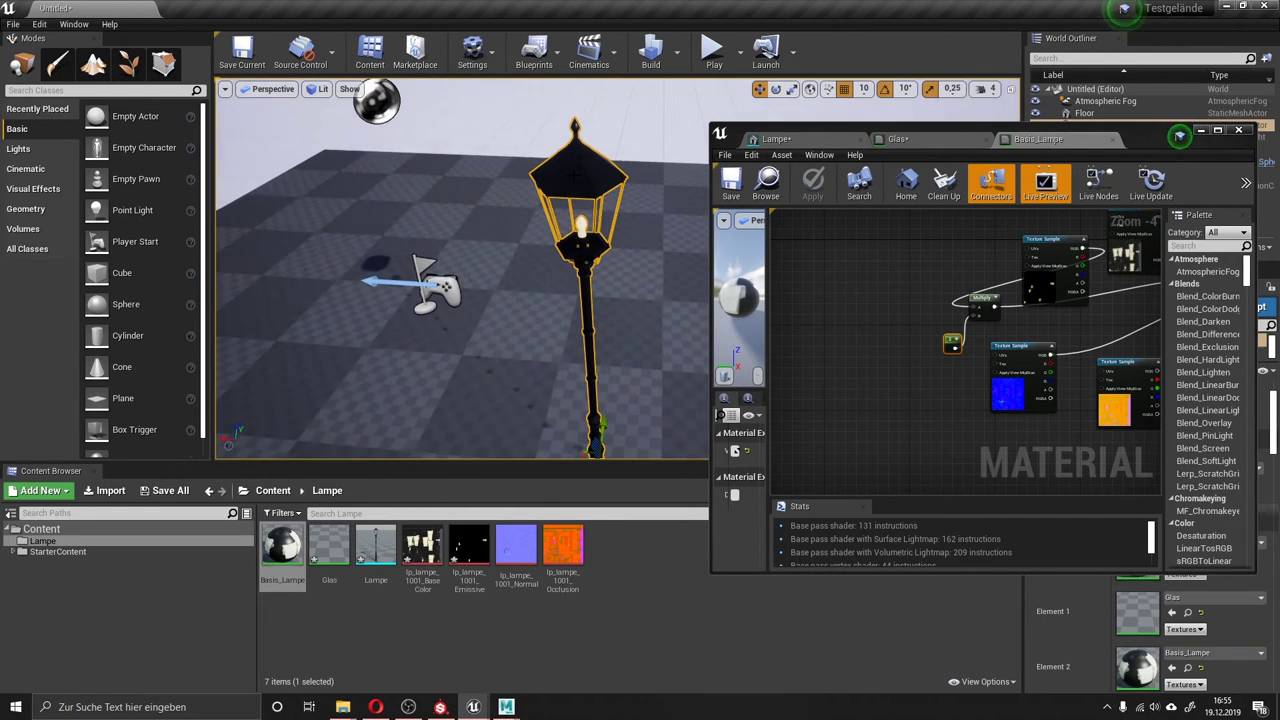
pyautogui.click(637, 152)
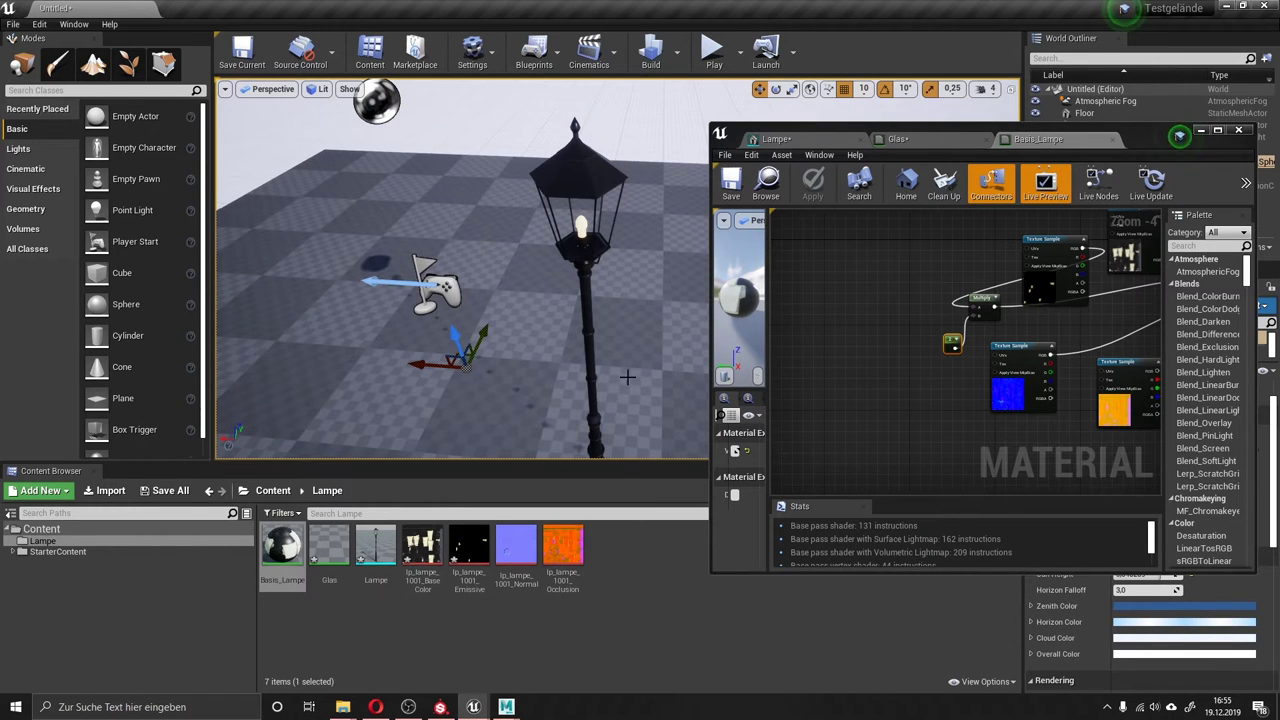
pyautogui.moveTo(640, 368)
pyautogui.mouseDown(button='right')
pyautogui.moveTo(600, 368)
pyautogui.moveTo(676, 363)
pyautogui.moveTo(614, 357)
pyautogui.mouseUp(button='right')
# Bring the lamp head into close view in the level and select the lamp.
pyautogui.rightClick(620, 570)
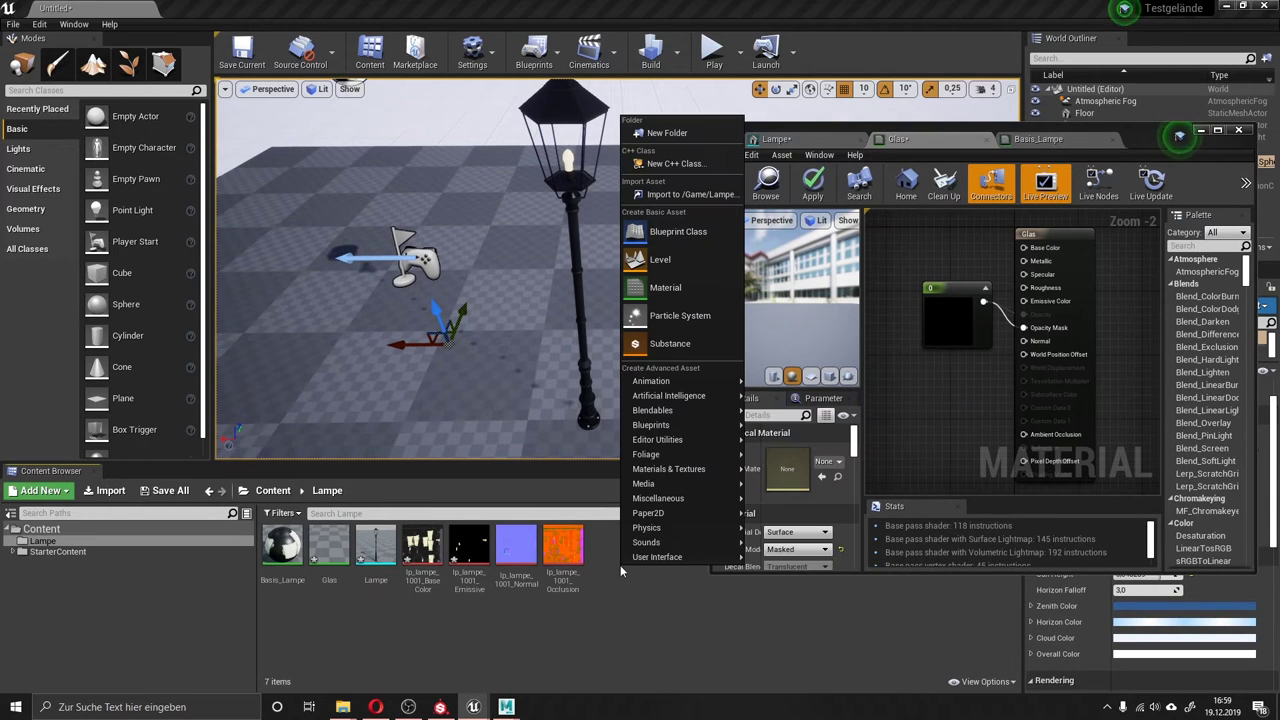
pyautogui.click(617, 590)
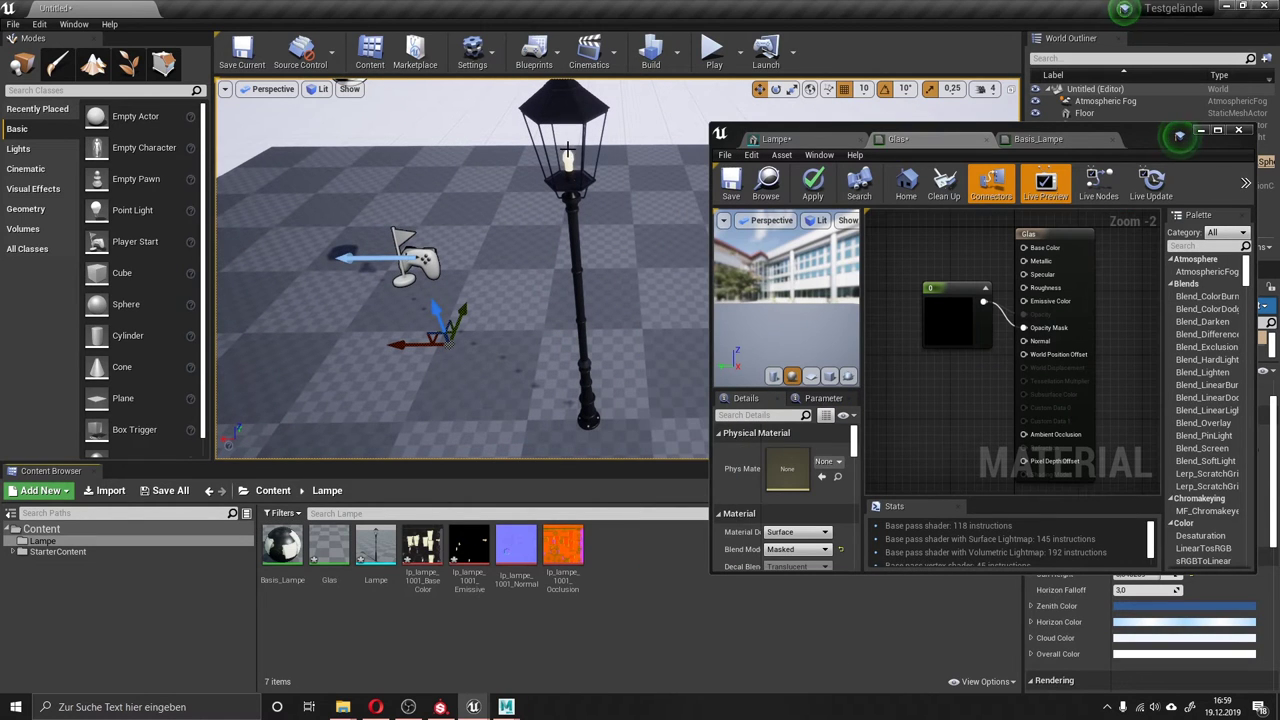
pyautogui.moveTo(567, 146); pyautogui.dragTo(550, 140, button='right')
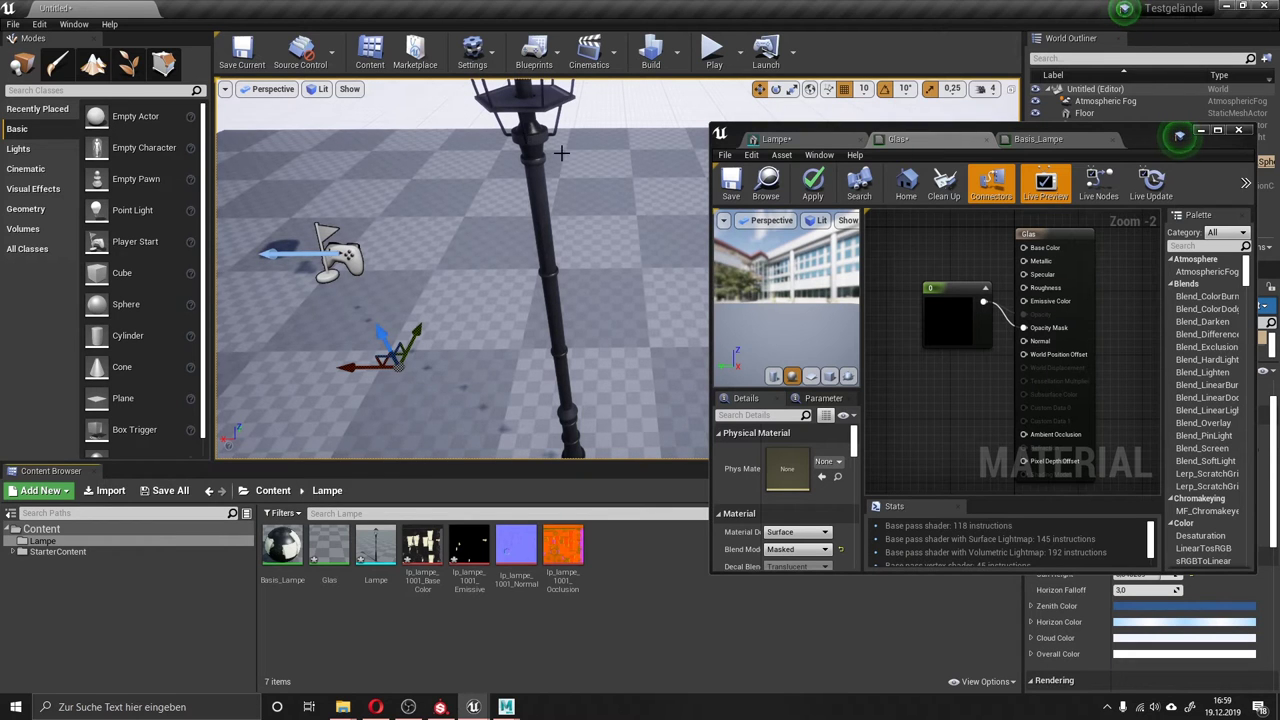
pyautogui.moveTo(561, 152); pyautogui.dragTo(569, 180, button='right')
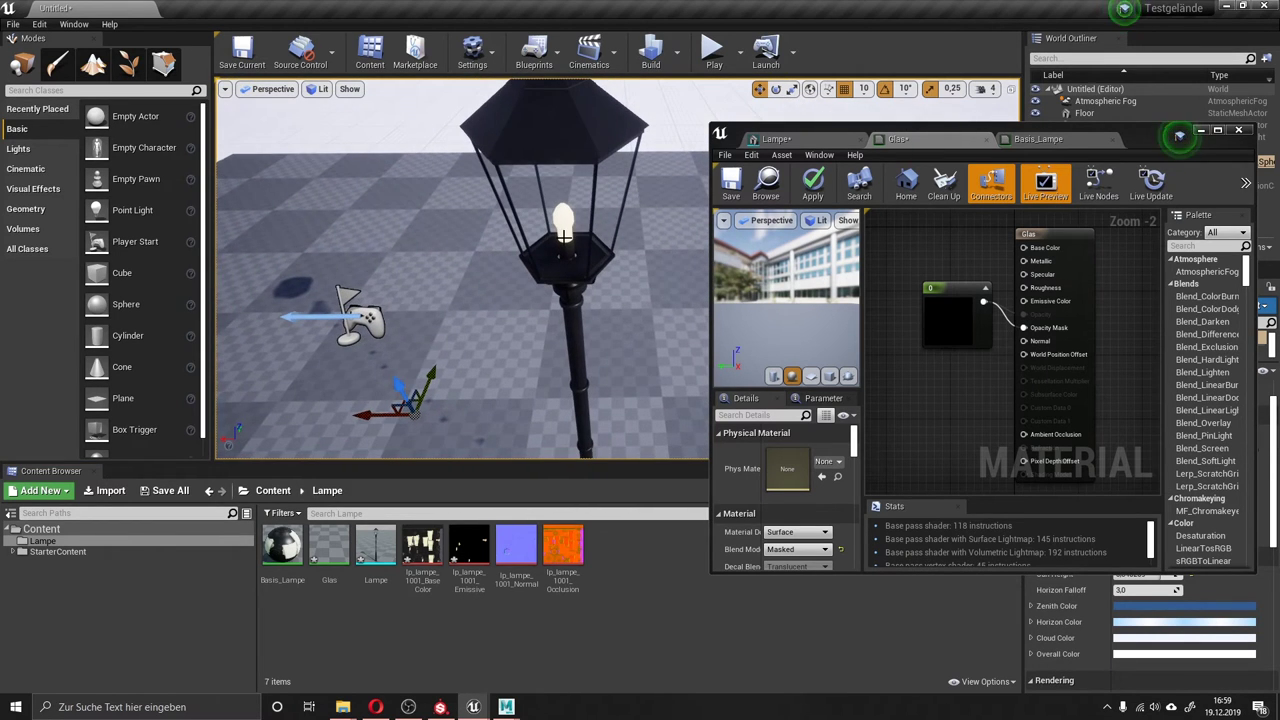
pyautogui.click(564, 222)
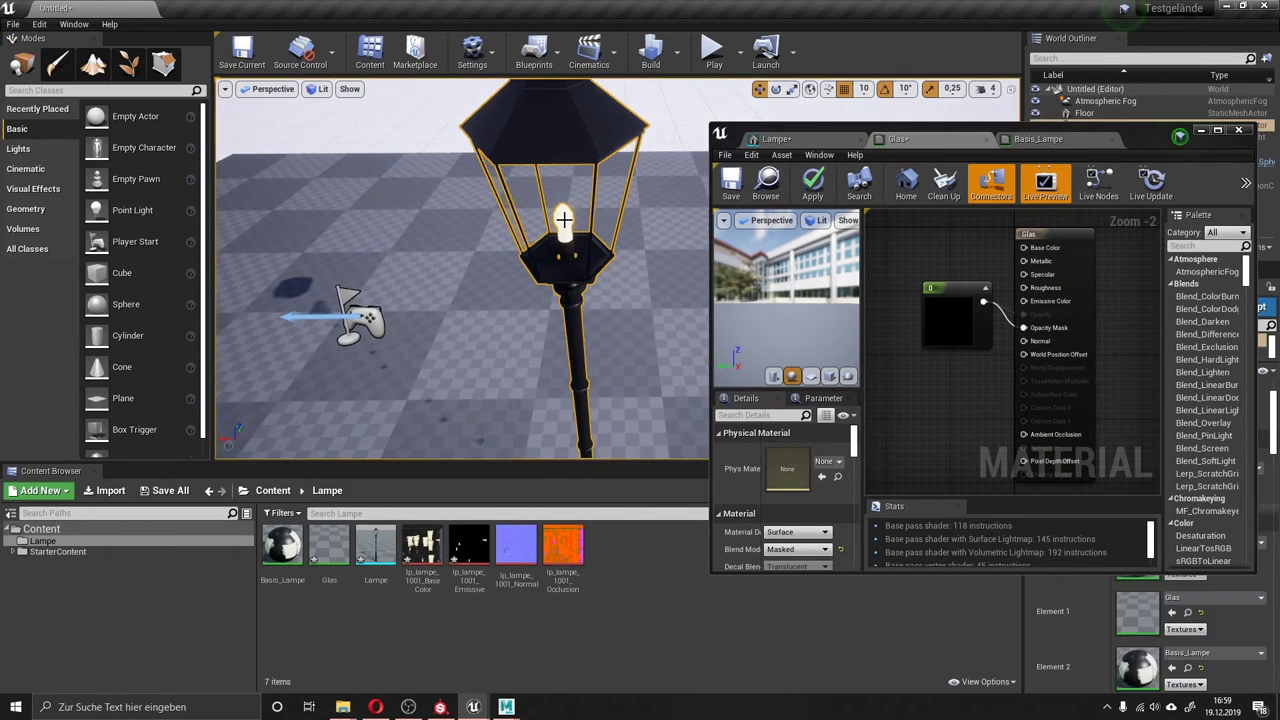
# Create a new material named Leuchten in the Lampe content folder.
pyautogui.rightClick(532, 637)
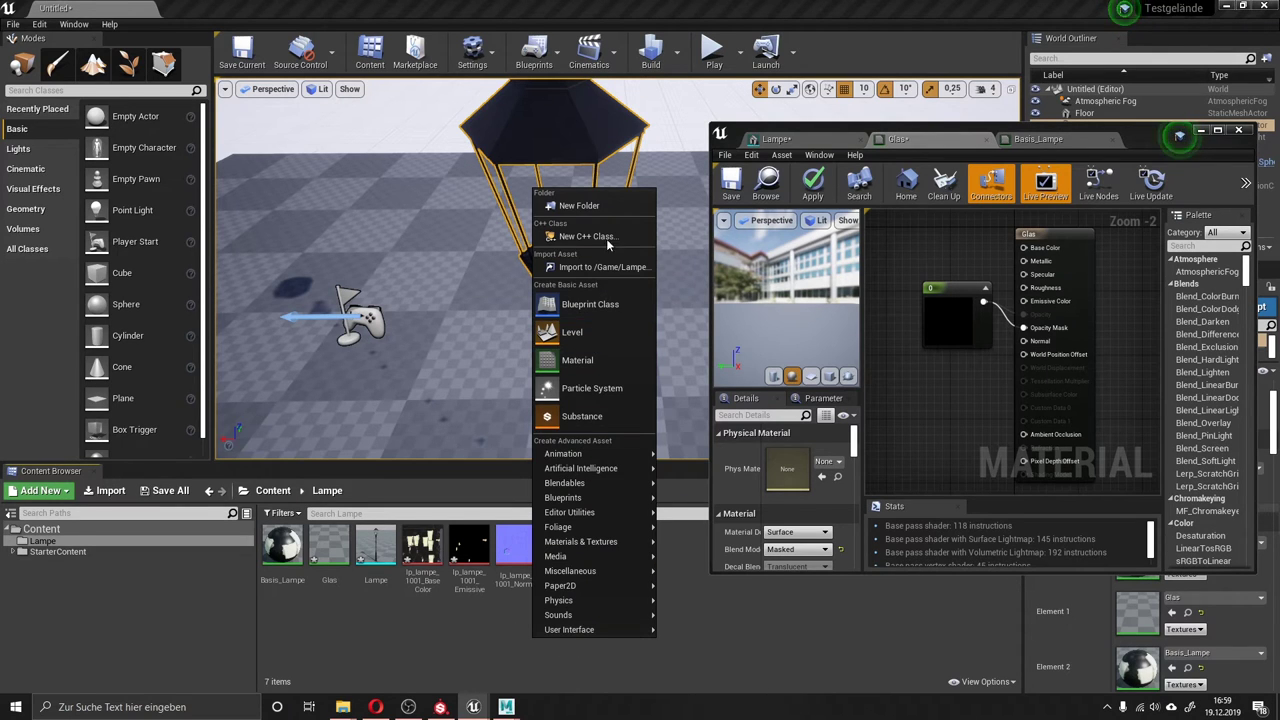
pyautogui.click(590, 360)
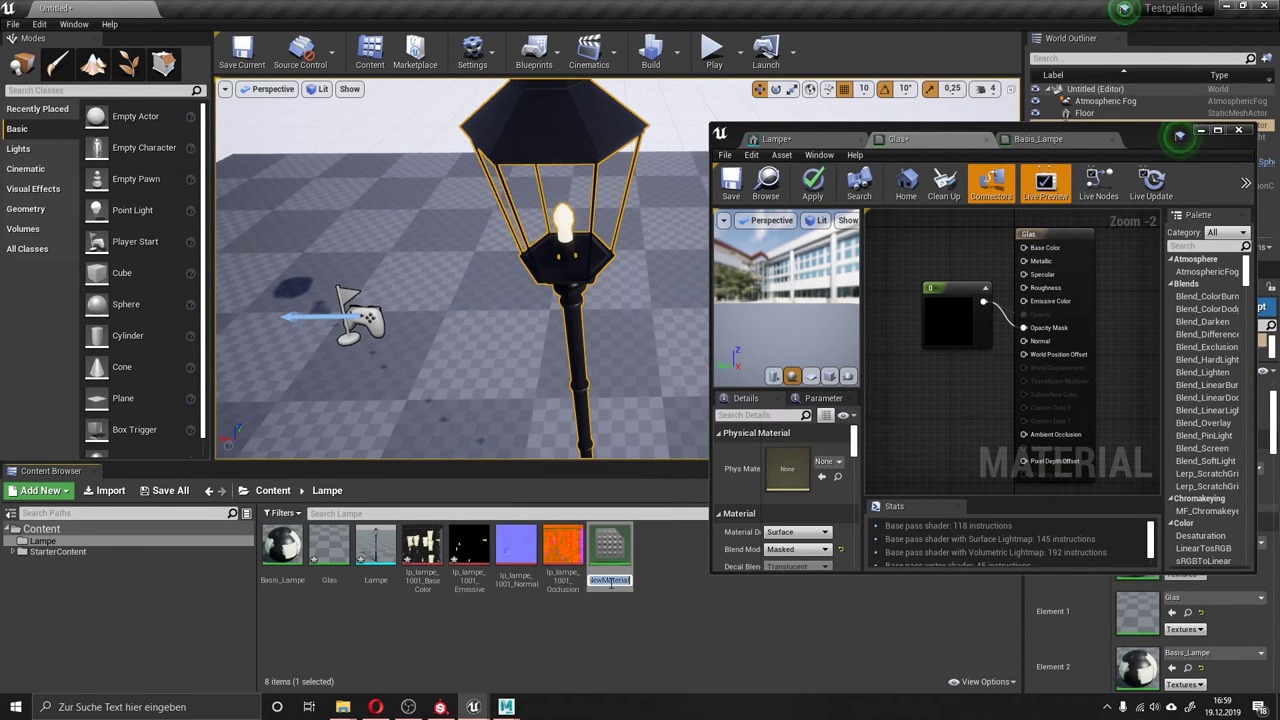
pyautogui.write('Leucht')
pyautogui.write('en')
pyautogui.press('Return')
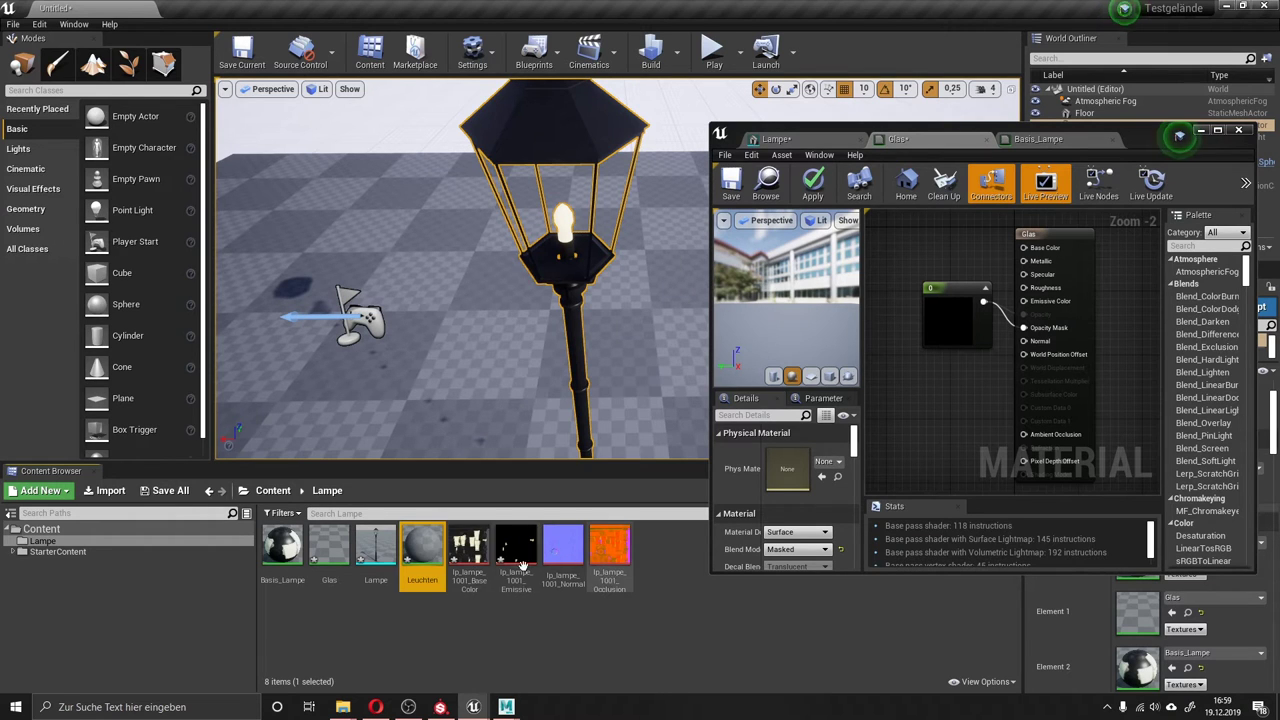
# Open Leuchten and wire a new Constant3Vector node into Emissive Color.
pyautogui.doubleClick(422, 550)
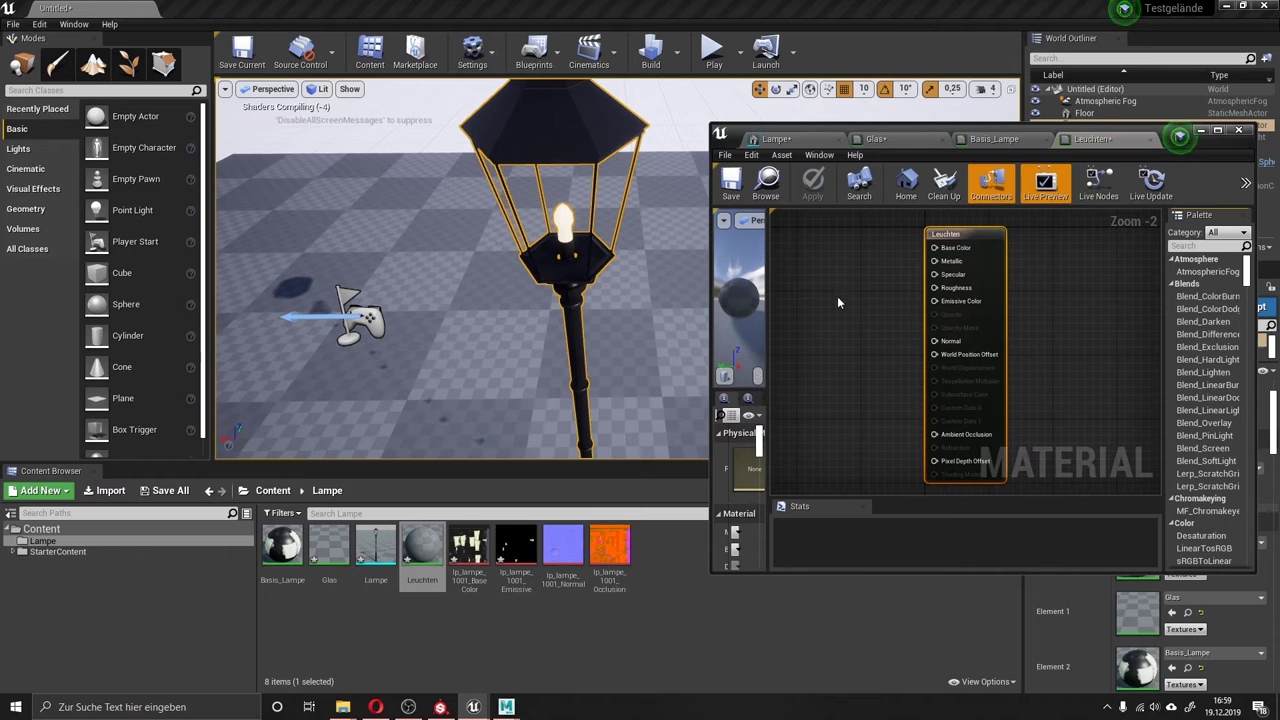
pyautogui.scroll(2, 900, 293)
pyautogui.scroll(-1, 842, 288)
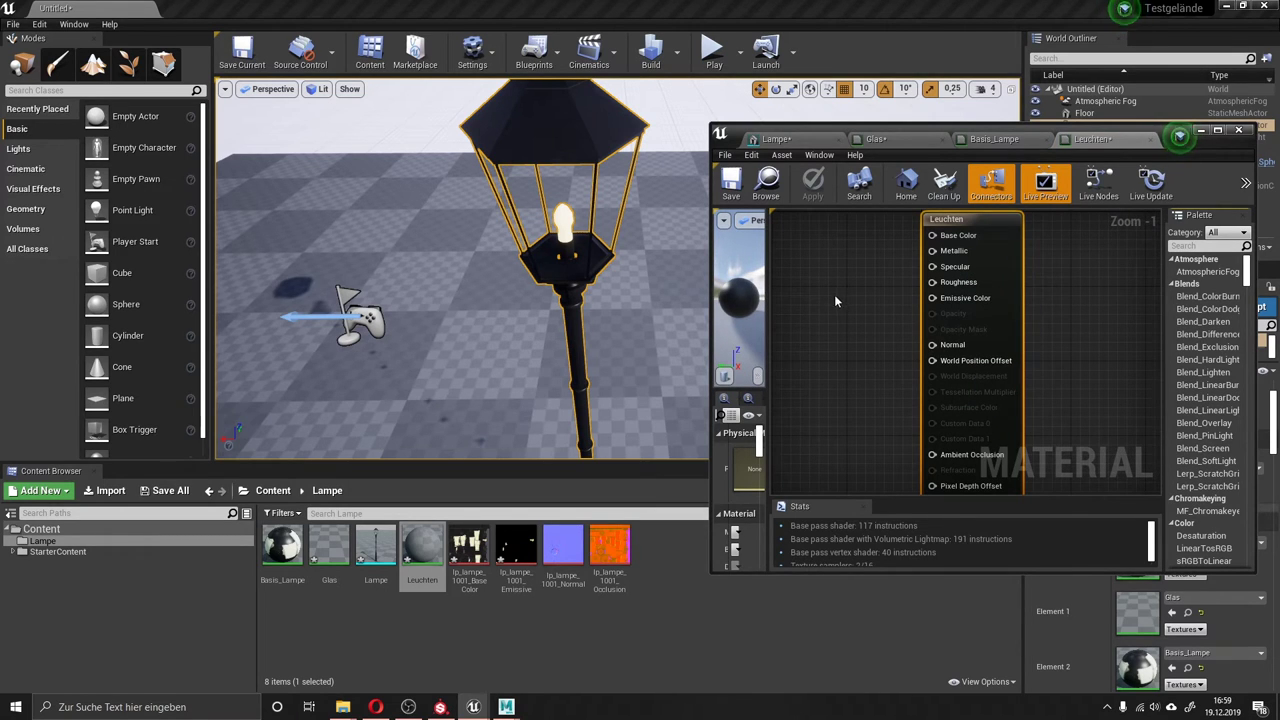
pyautogui.click(834, 294)
pyautogui.moveTo(870, 312); pyautogui.dragTo(829, 280)
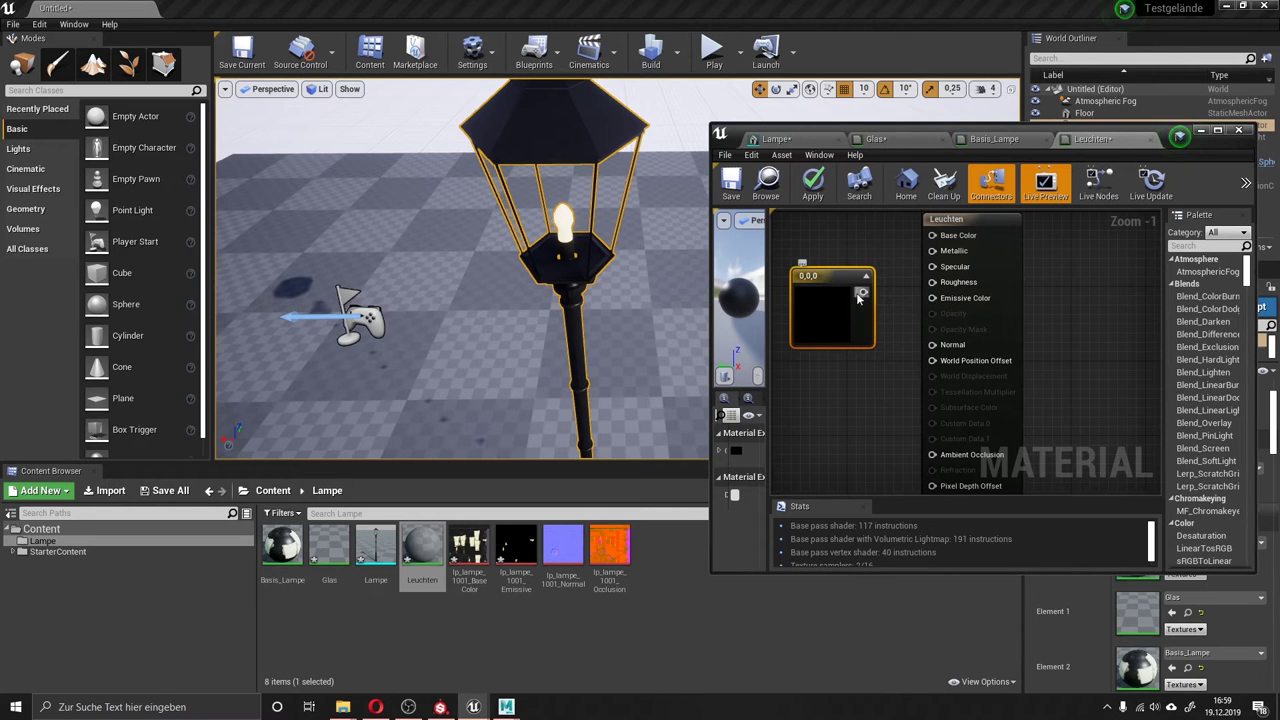
pyautogui.moveTo(862, 292); pyautogui.dragTo(925, 350)
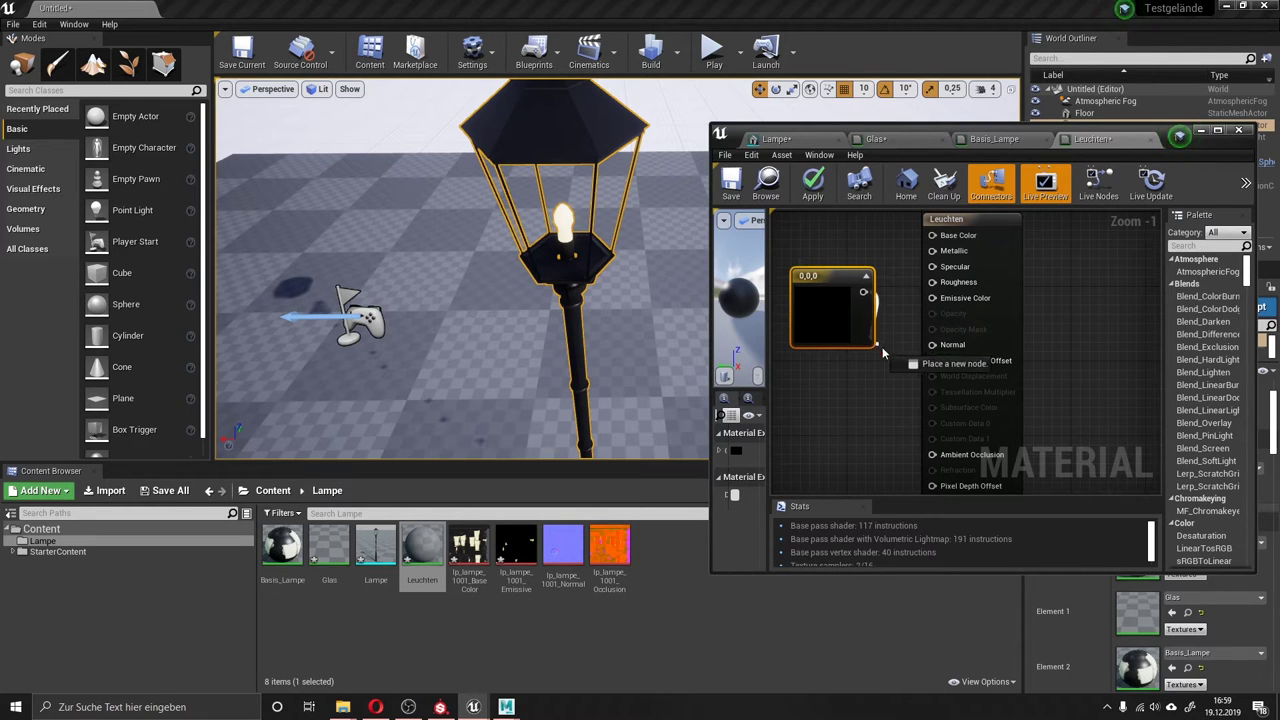
pyautogui.moveTo(932, 305); pyautogui.dragTo(932, 300)
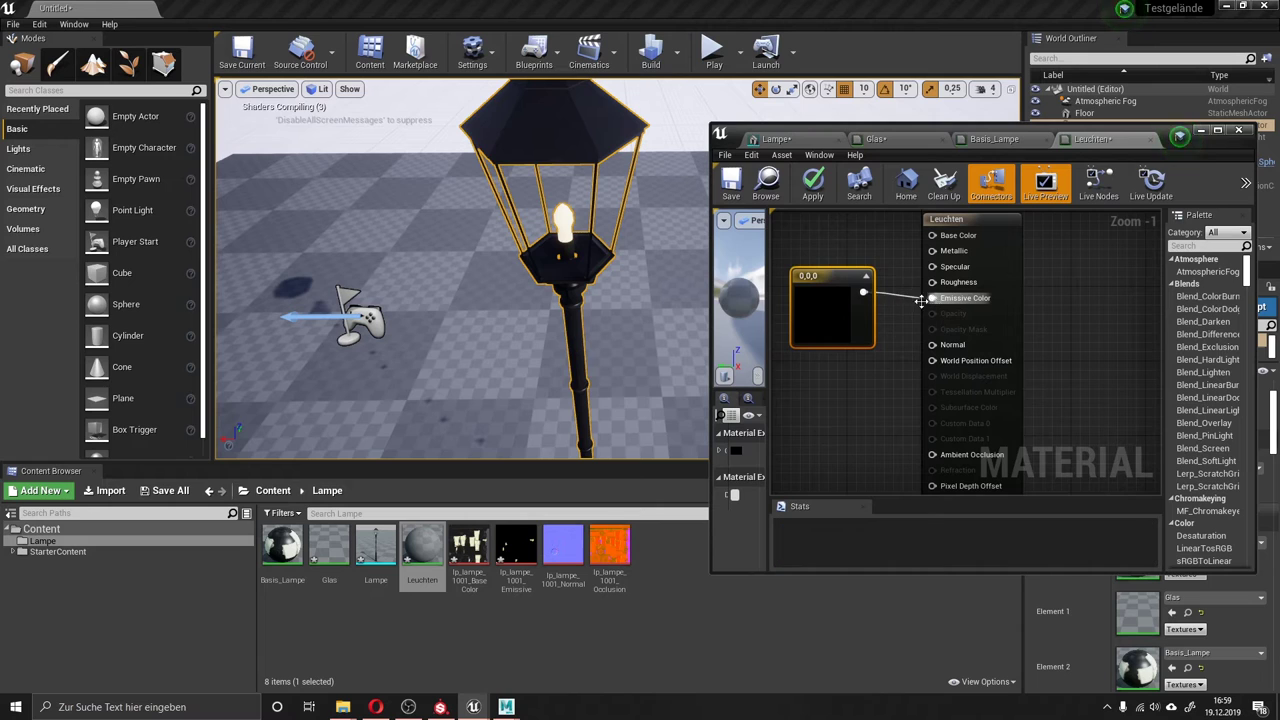
# Set the constant to light purple (0.651, 0.474, 0.74) and save Leuchten.
pyautogui.doubleClick(812, 291)
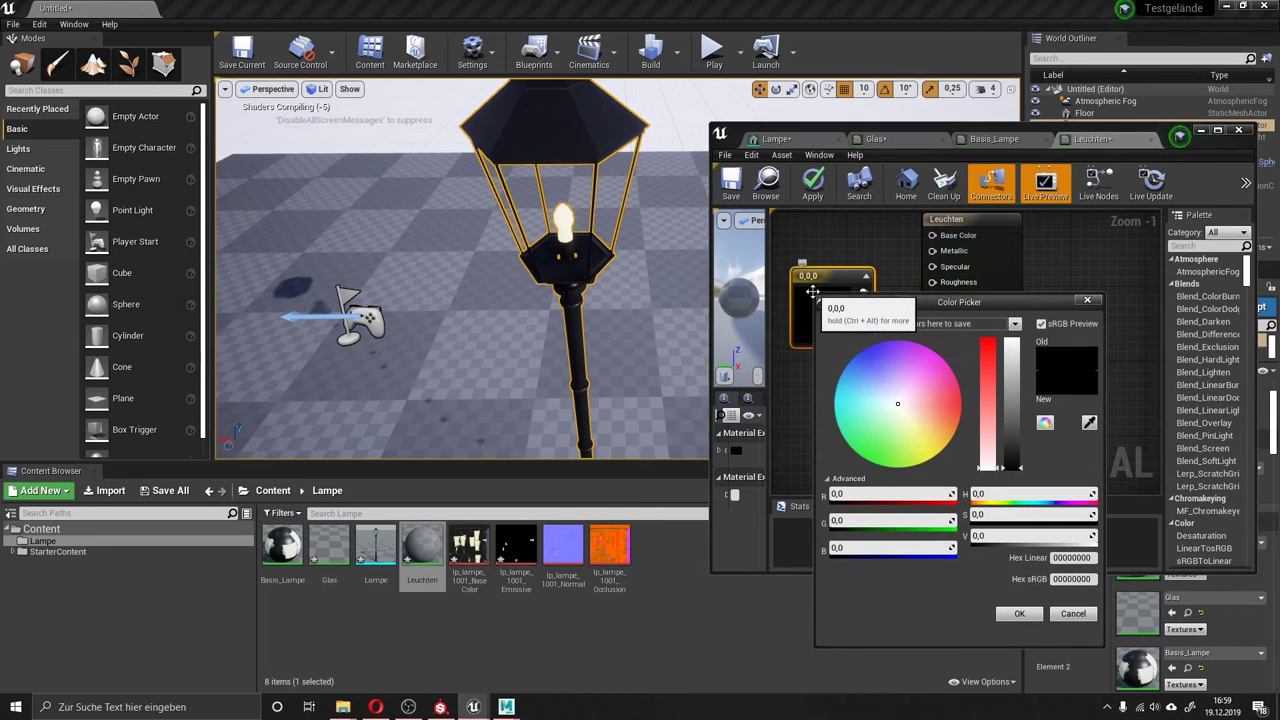
pyautogui.click(897, 370)
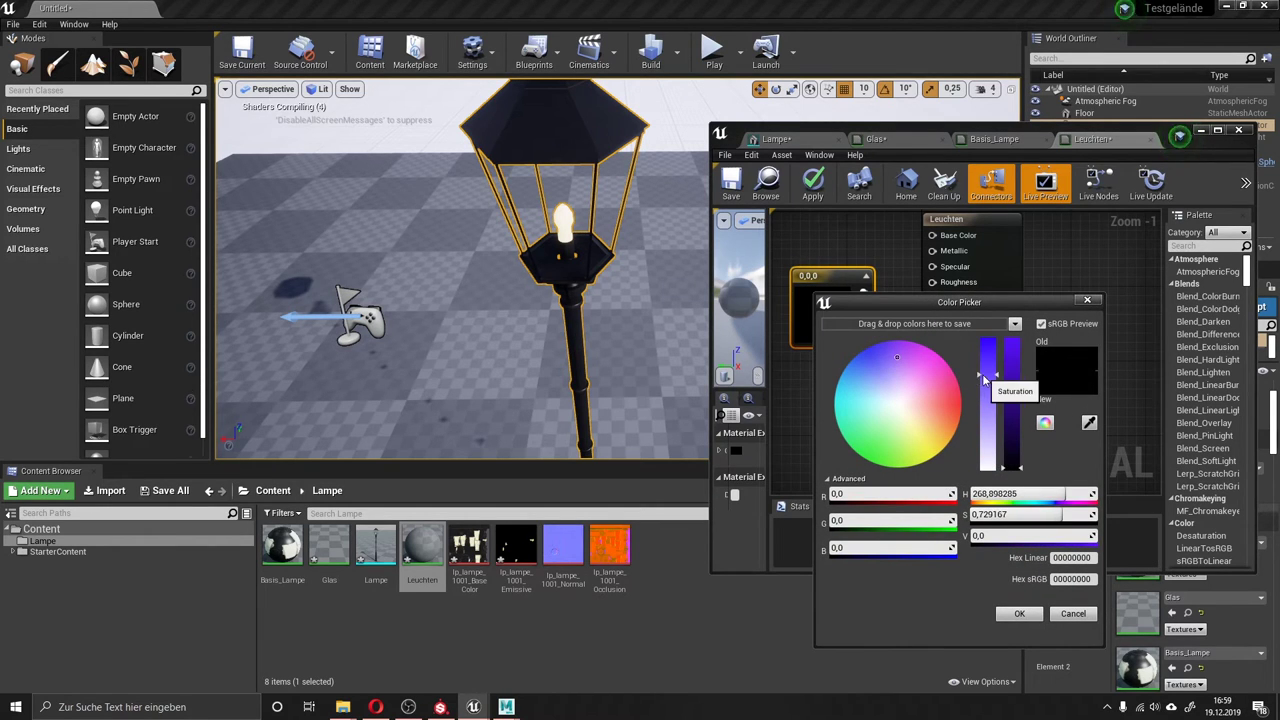
pyautogui.click(1019, 613)
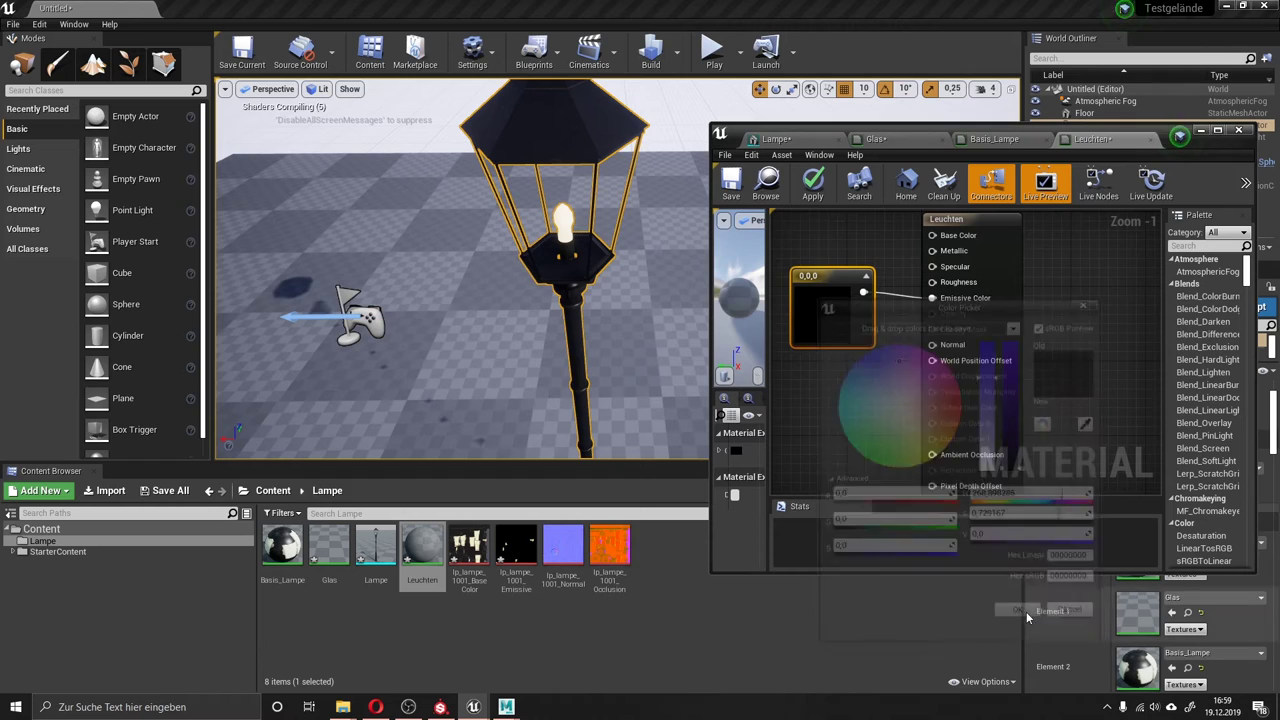
pyautogui.doubleClick(830, 322)
pyautogui.click(919, 412)
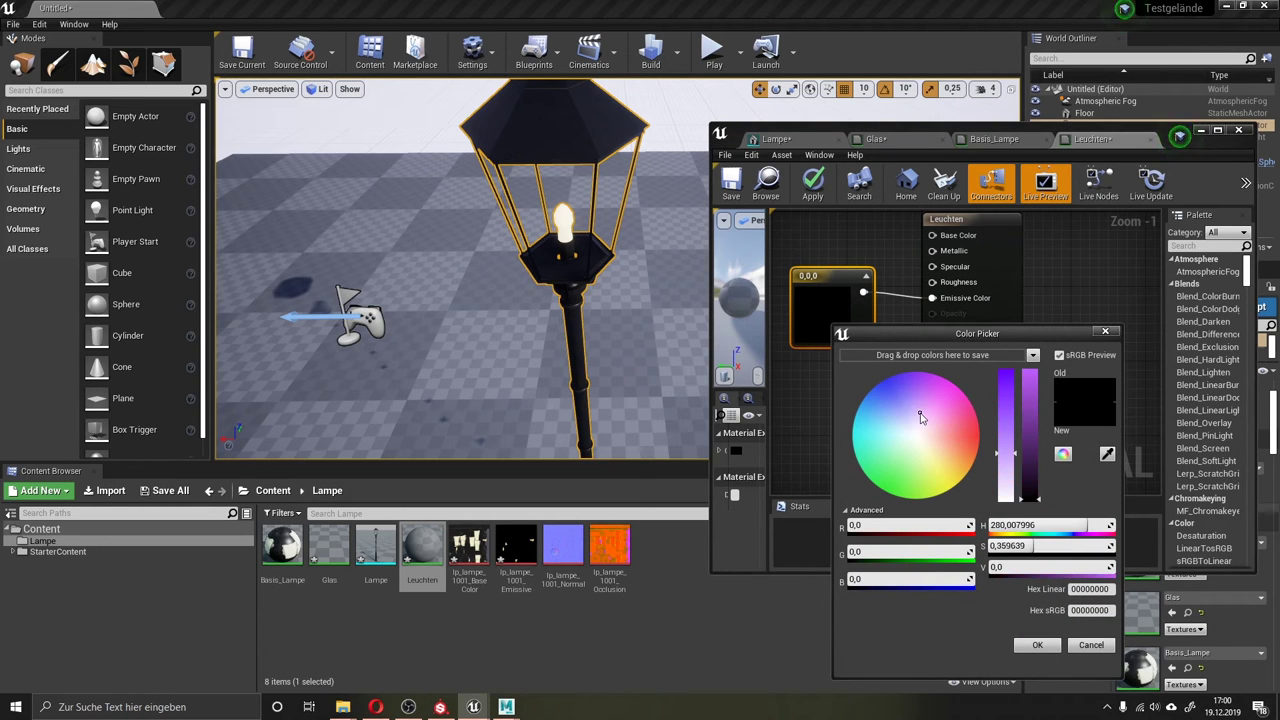
pyautogui.click(1029, 406)
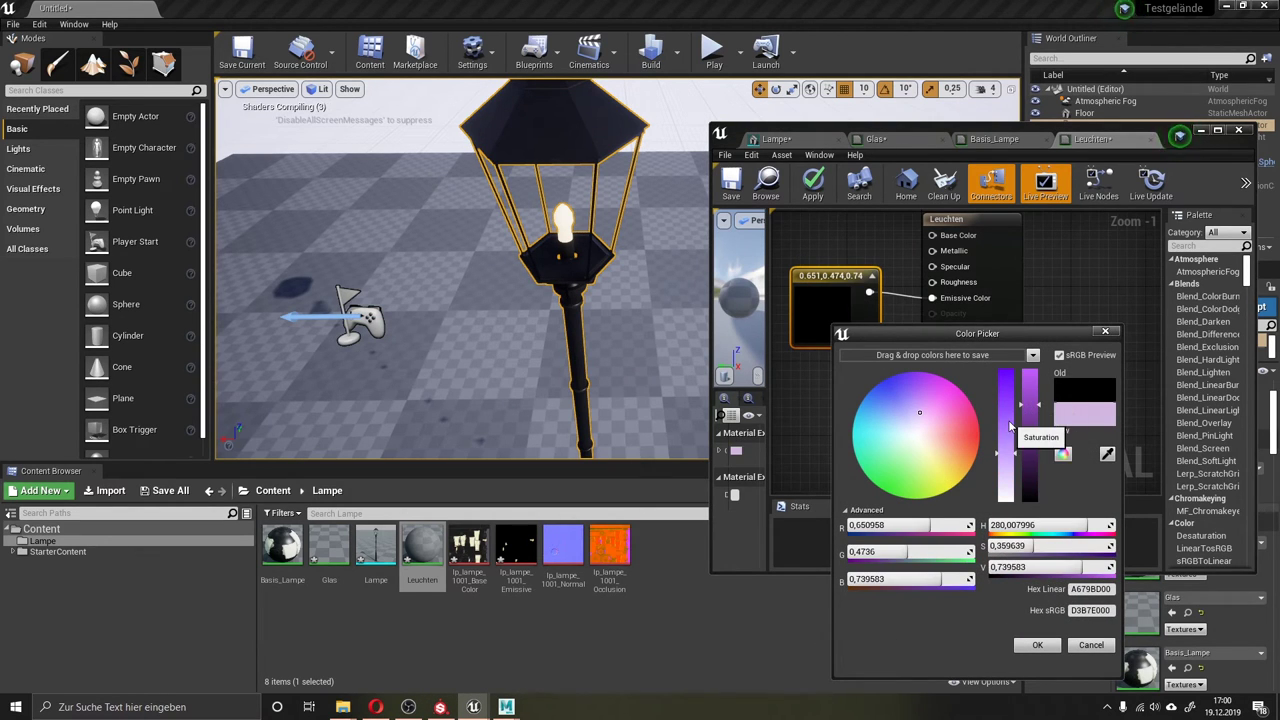
pyautogui.click(1034, 644)
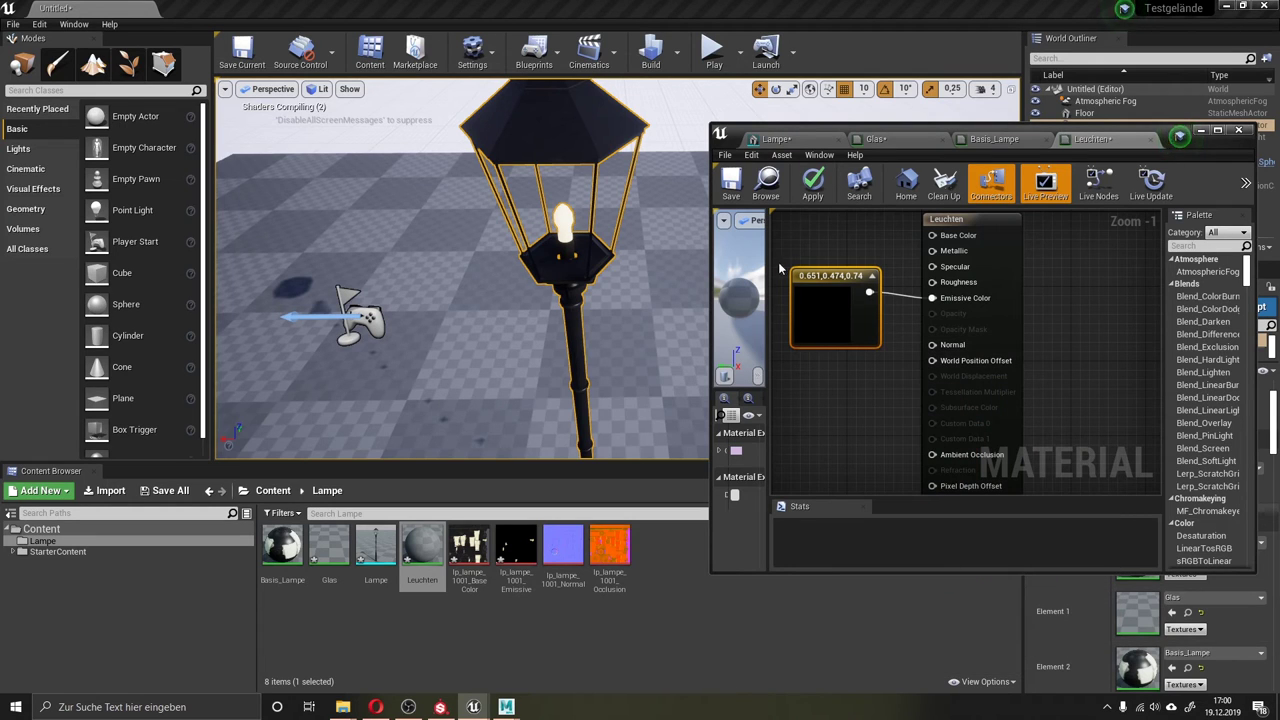
pyautogui.click(727, 193)
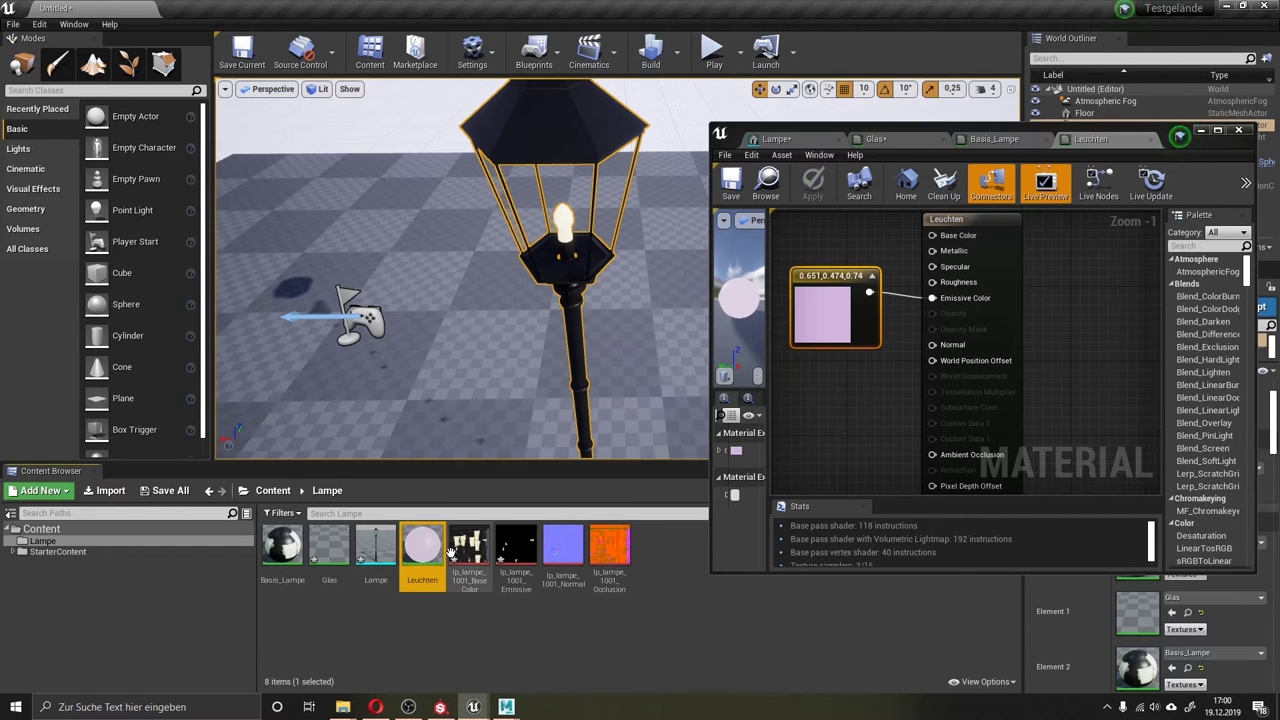
# Apply the Leuchten material to the lamp bulb and save it.
pyautogui.moveTo(447, 545); pyautogui.dragTo(573, 225)
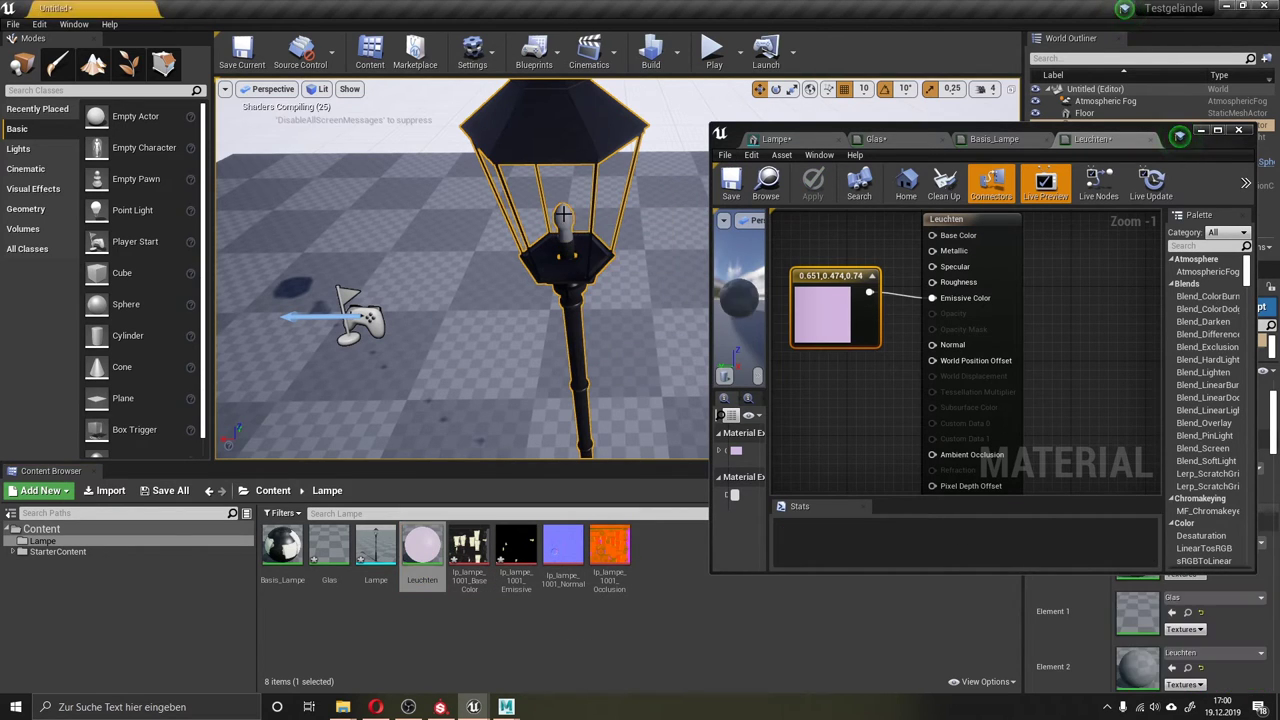
pyautogui.scroll(3, 545, 215)
pyautogui.scroll(-3, 547, 216)
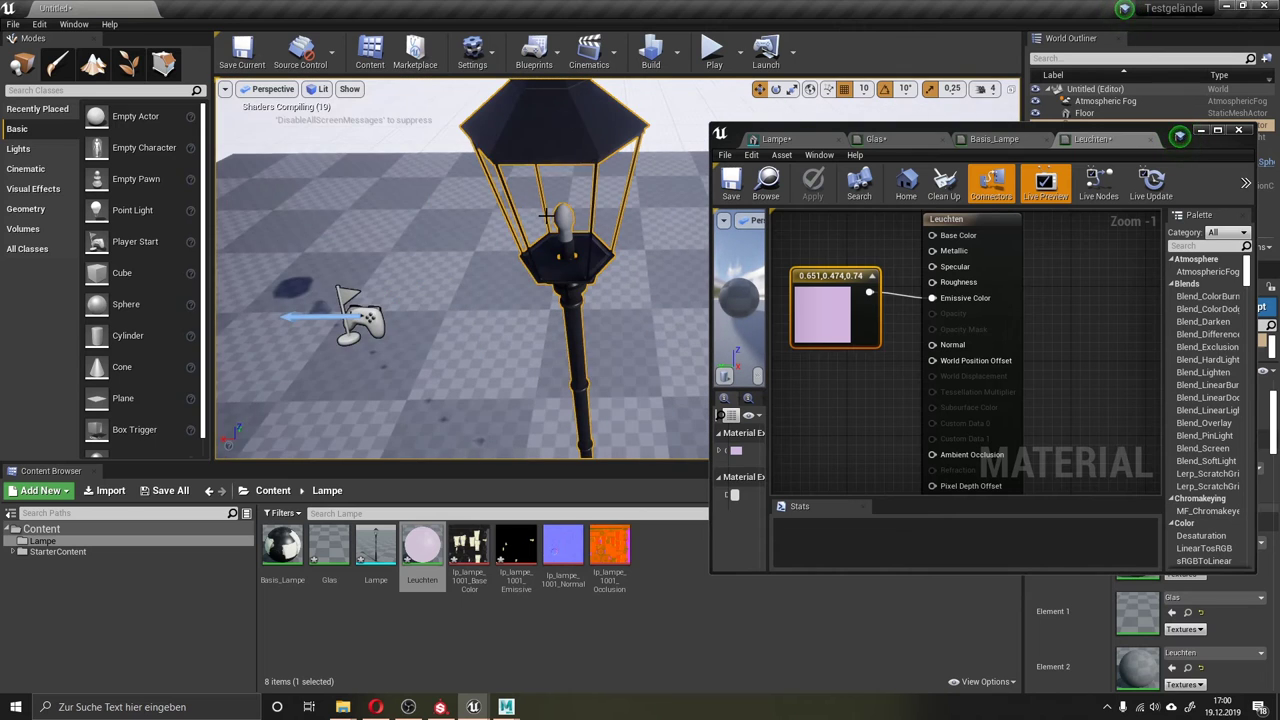
pyautogui.scroll(4, 545, 230)
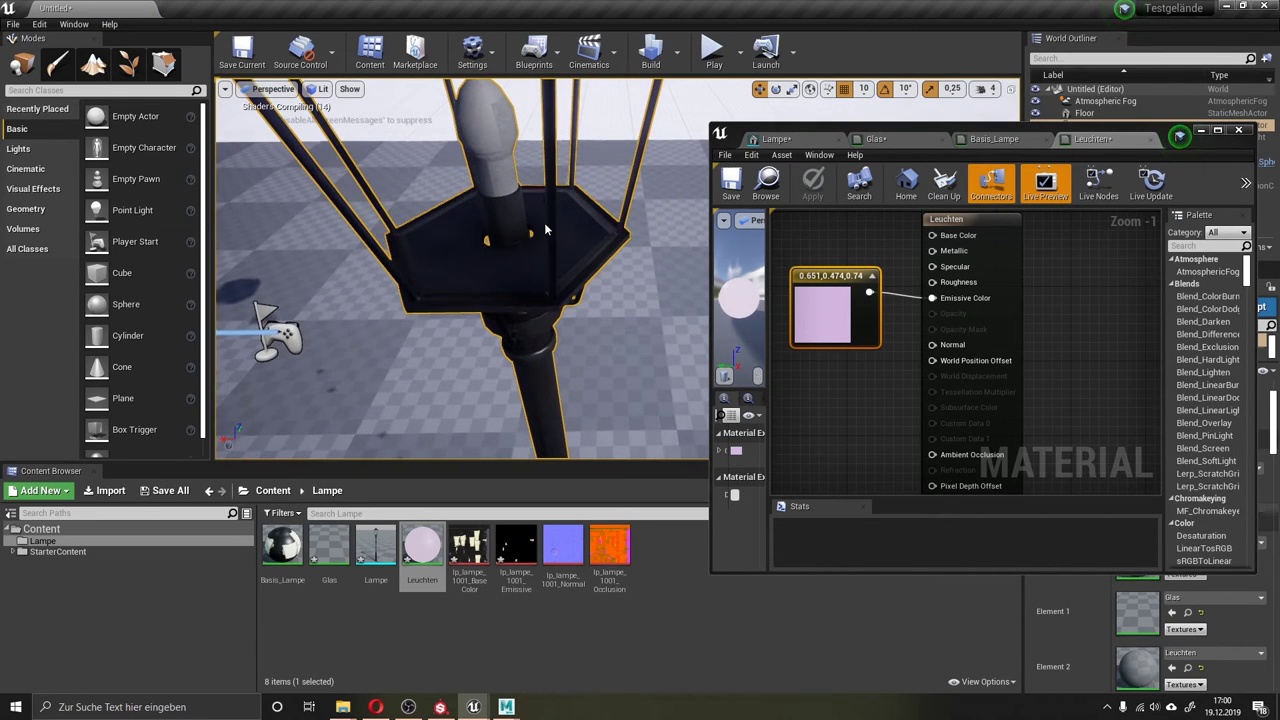
pyautogui.click(733, 190)
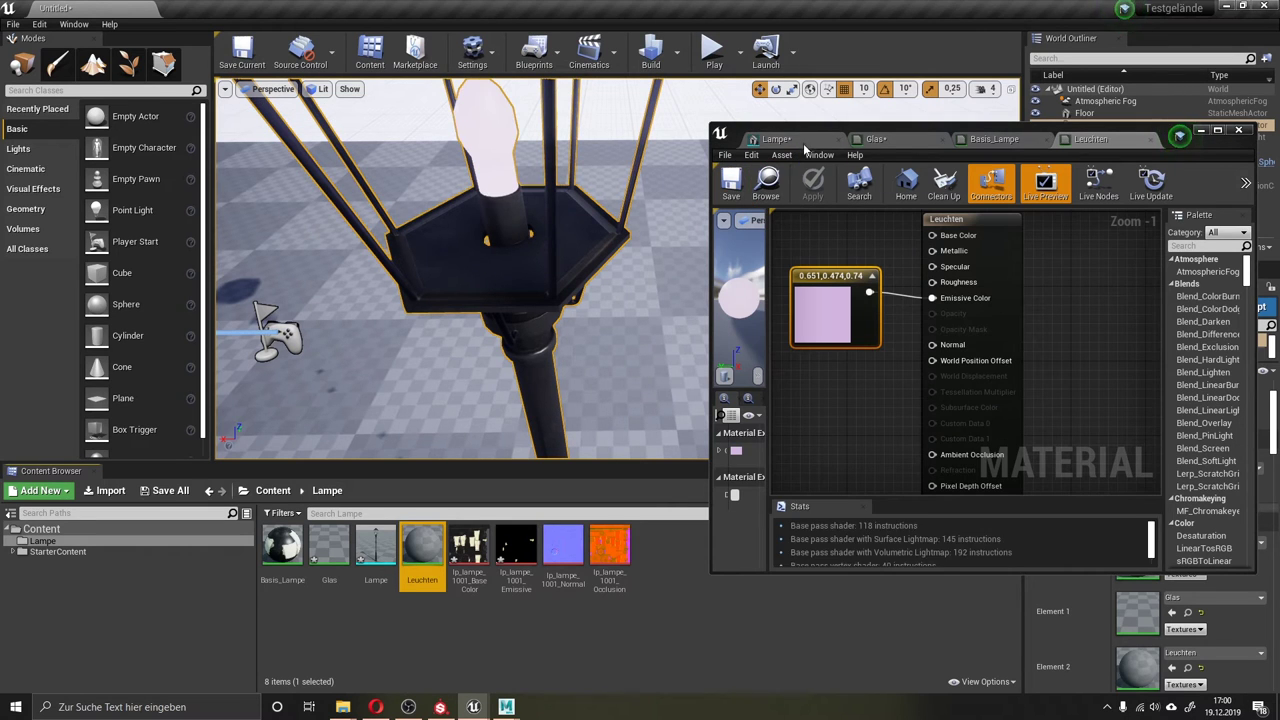
# Add the lp_lampe_1001_Normal texture as a Texture Sample in the Leuchten graph.
pyautogui.click(776, 139)
pyautogui.click(1080, 139)
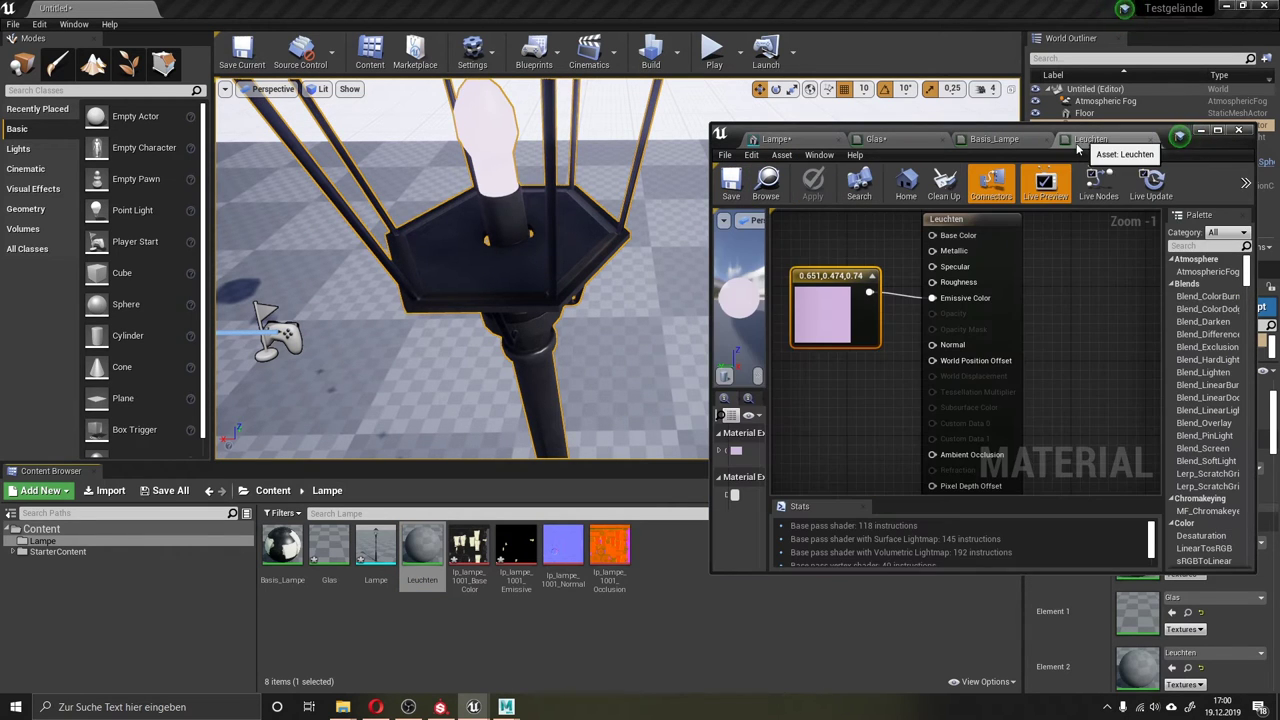
pyautogui.moveTo(515, 254)
pyautogui.mouseDown(button='right')
pyautogui.moveTo(470, 250)
pyautogui.moveTo(513, 258)
pyautogui.mouseUp(button='right')
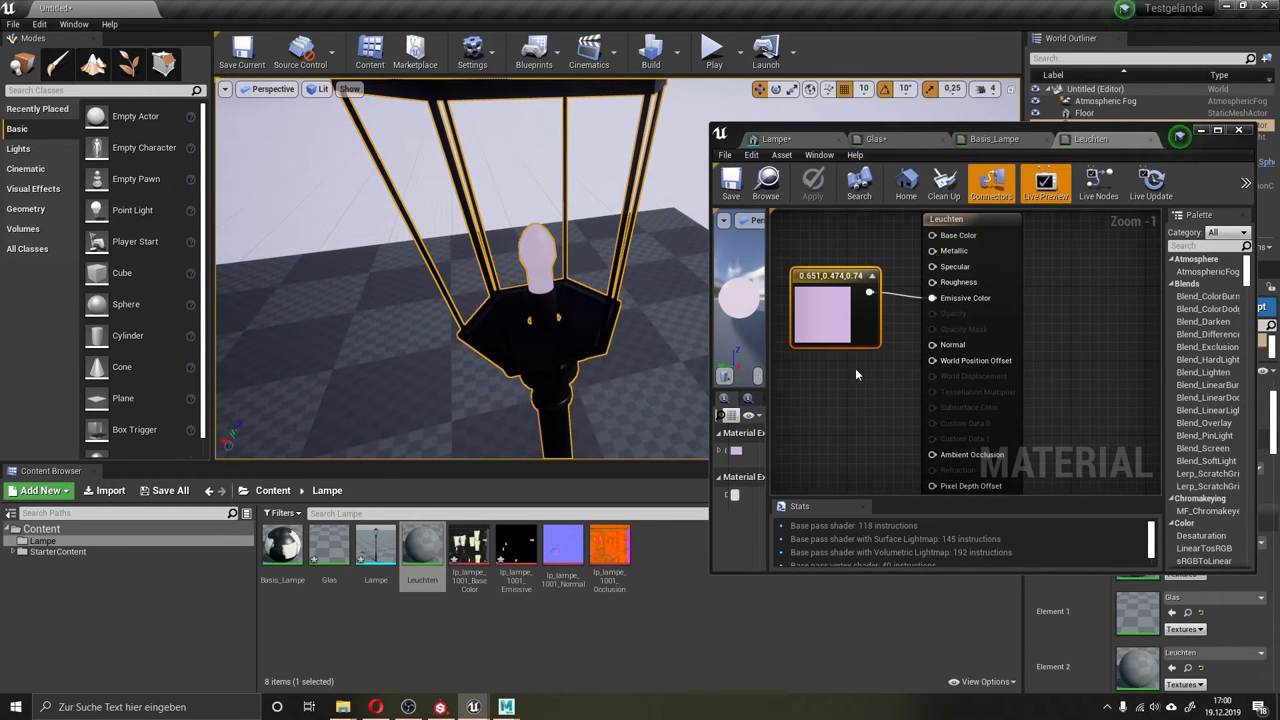
pyautogui.click(834, 388)
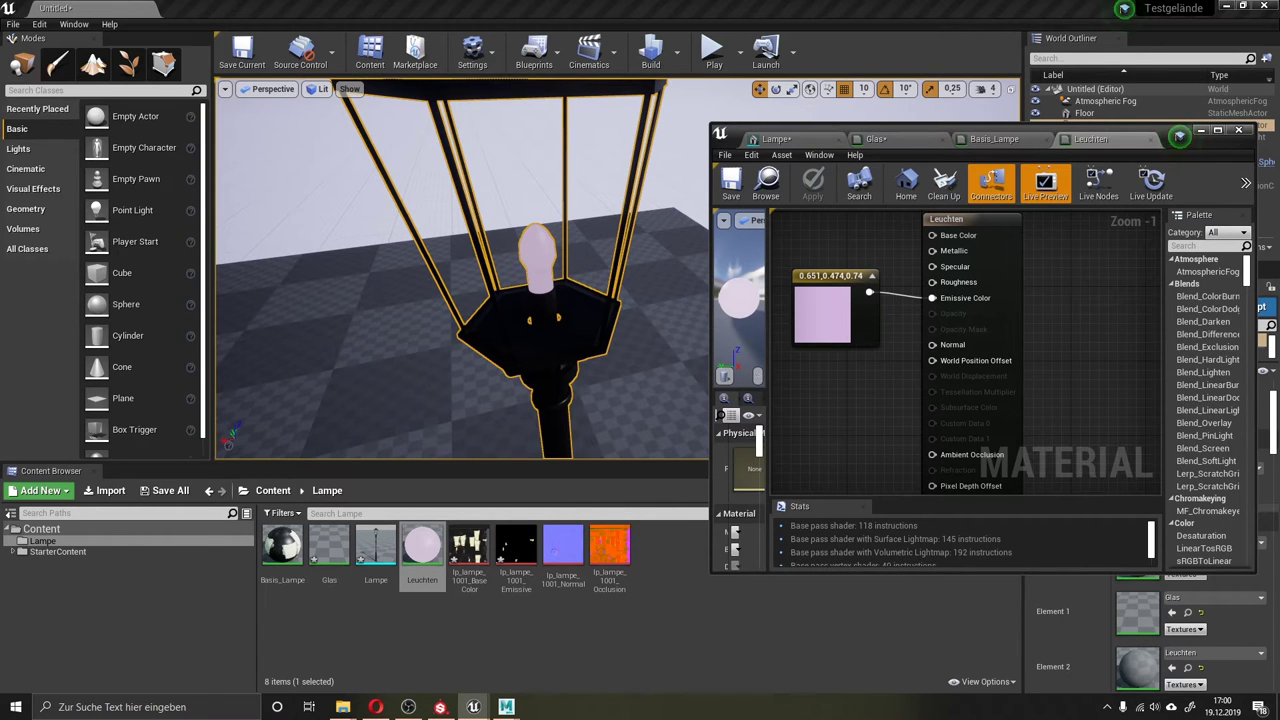
pyautogui.moveTo(562, 548)
pyautogui.mouseDown()
pyautogui.moveTo(860, 393)
pyautogui.moveTo(790, 379)
pyautogui.moveTo(958, 346)
pyautogui.mouseUp()
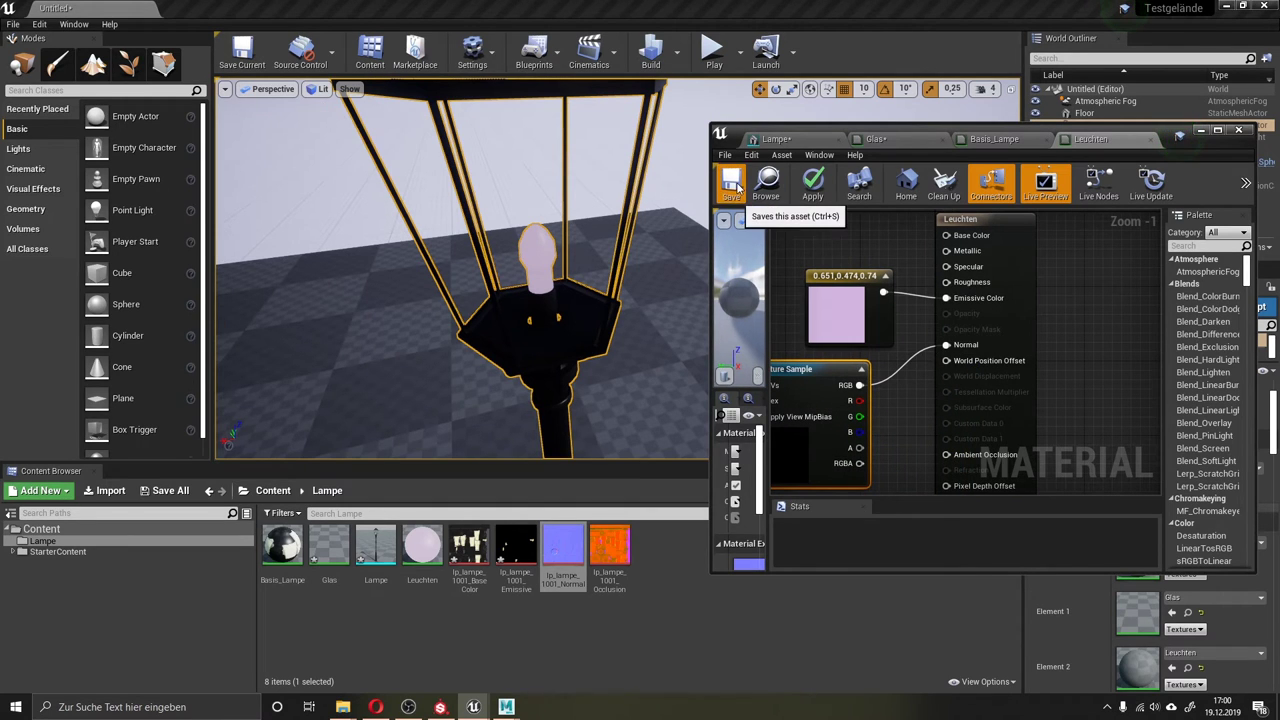
# Save Leuchten and apply it to the lamp in the level.
pyautogui.click(733, 185)
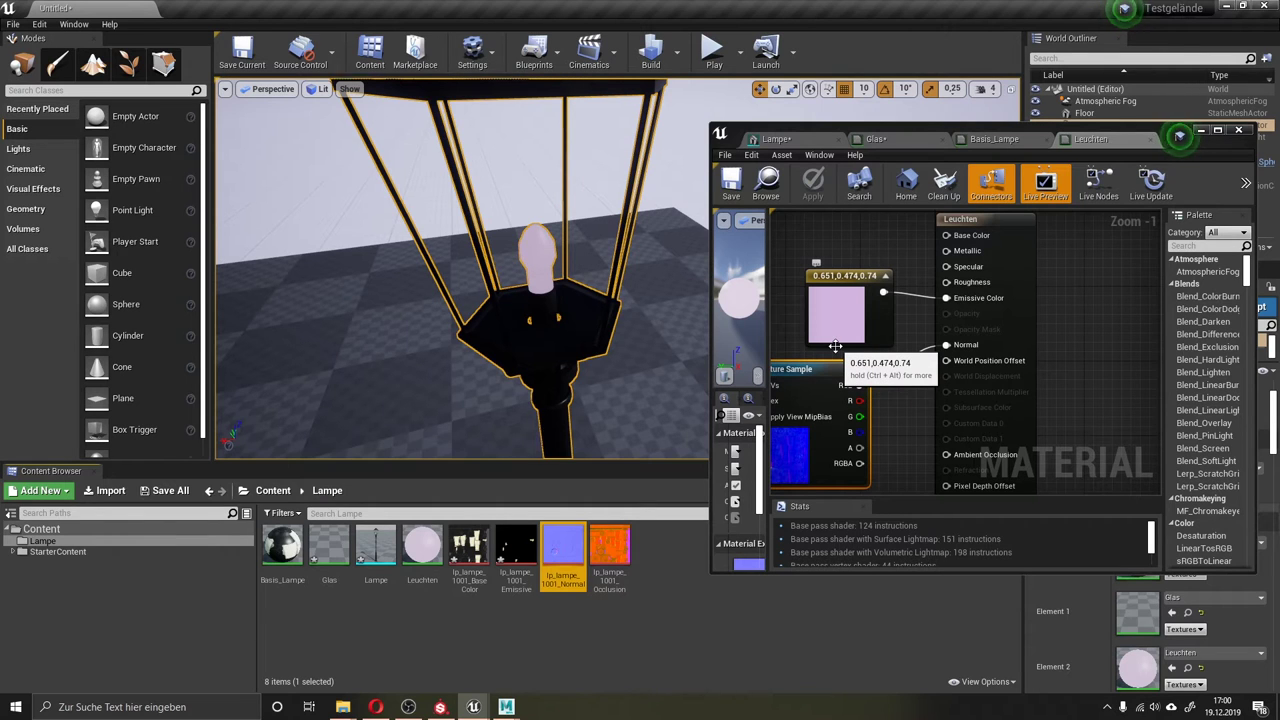
pyautogui.moveTo(422, 545)
pyautogui.mouseDown()
pyautogui.moveTo(539, 367)
pyautogui.moveTo(539, 408)
pyautogui.mouseUp()
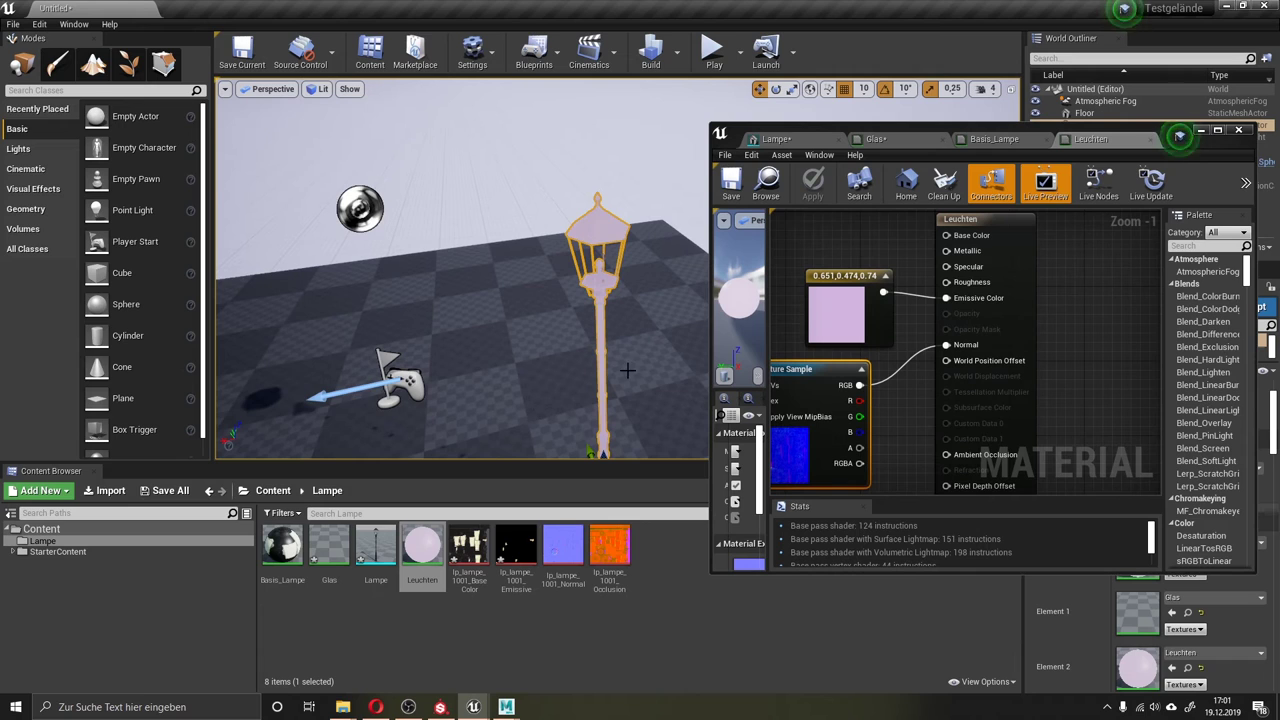
pyautogui.moveTo(640, 369); pyautogui.dragTo(650, 340)
pyautogui.click(640, 369)
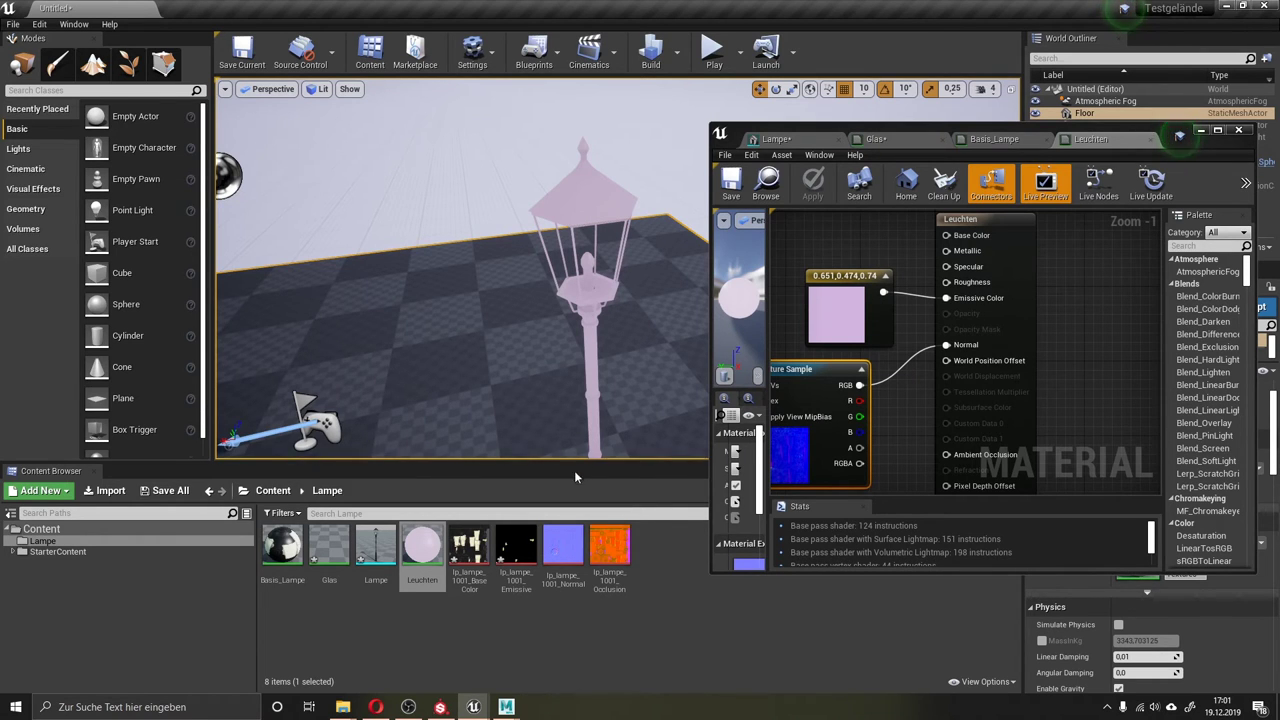
# Rewire the colour constant into Emissive Color and put Basis_Lampe back on the lamp body.
pyautogui.moveTo(883, 292); pyautogui.dragTo(946, 298)
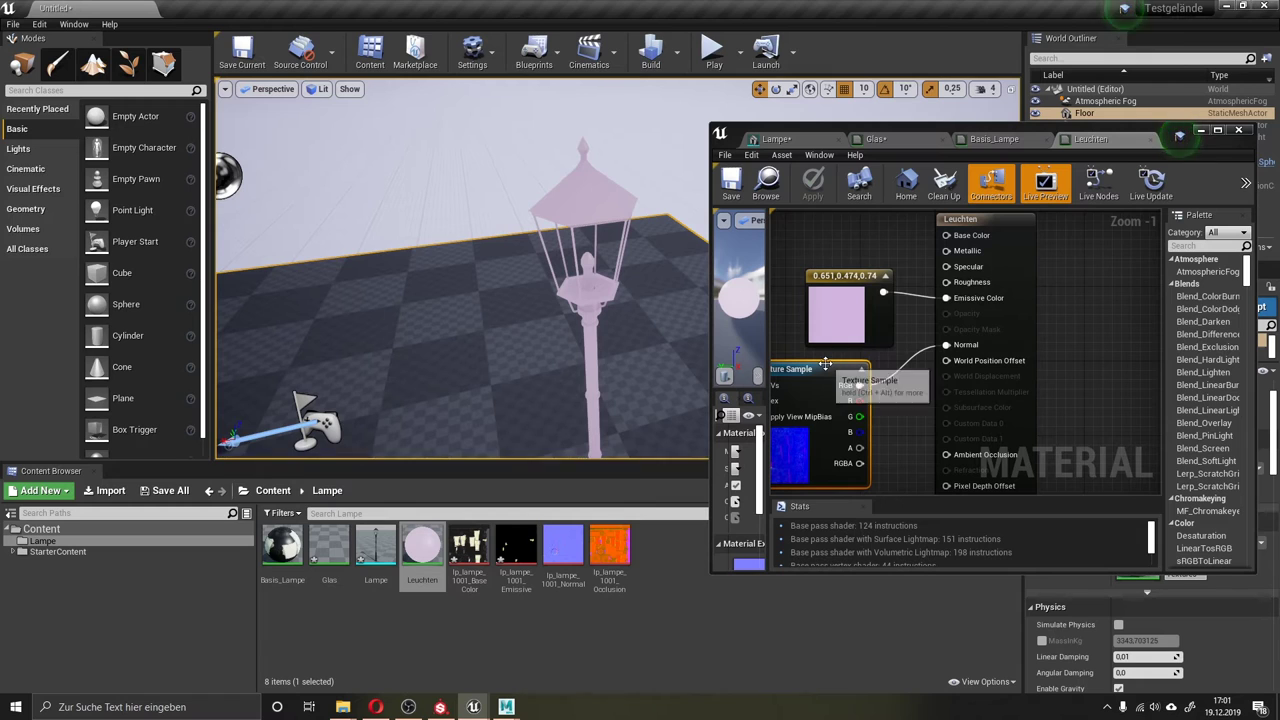
pyautogui.moveTo(282, 545)
pyautogui.mouseDown()
pyautogui.moveTo(600, 332)
pyautogui.moveTo(590, 297)
pyautogui.mouseUp()
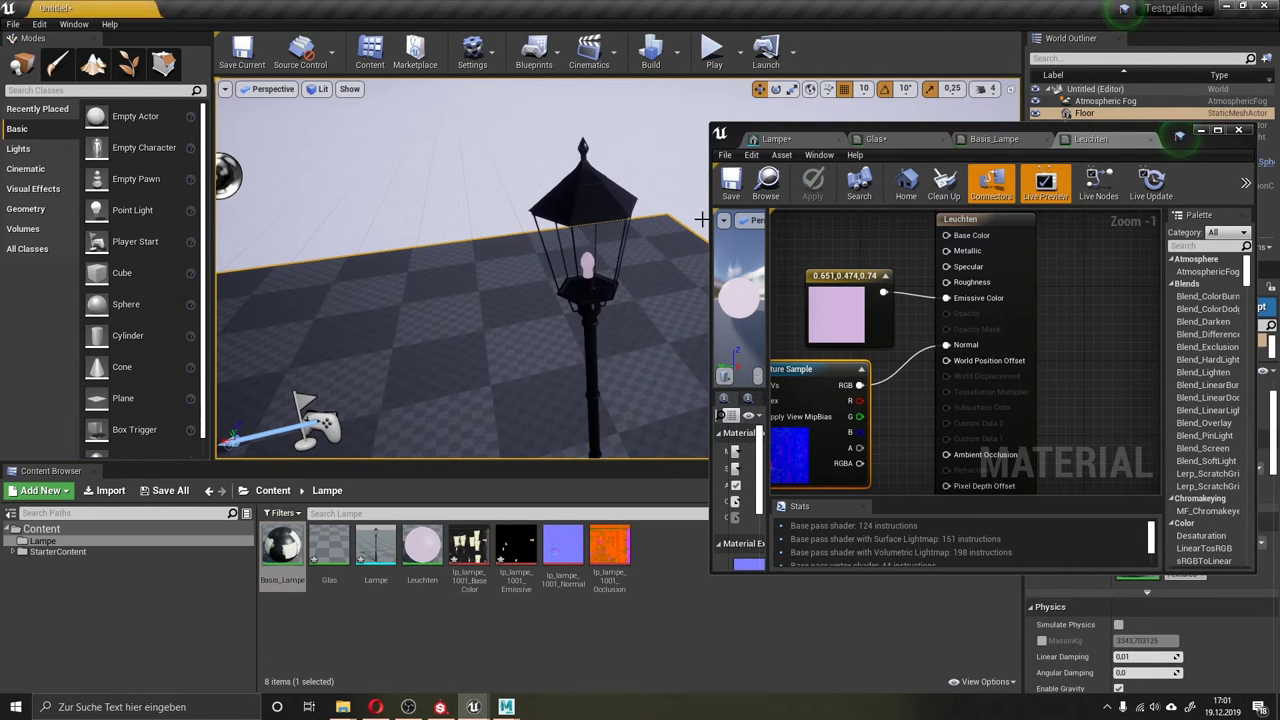
pyautogui.click(776, 138)
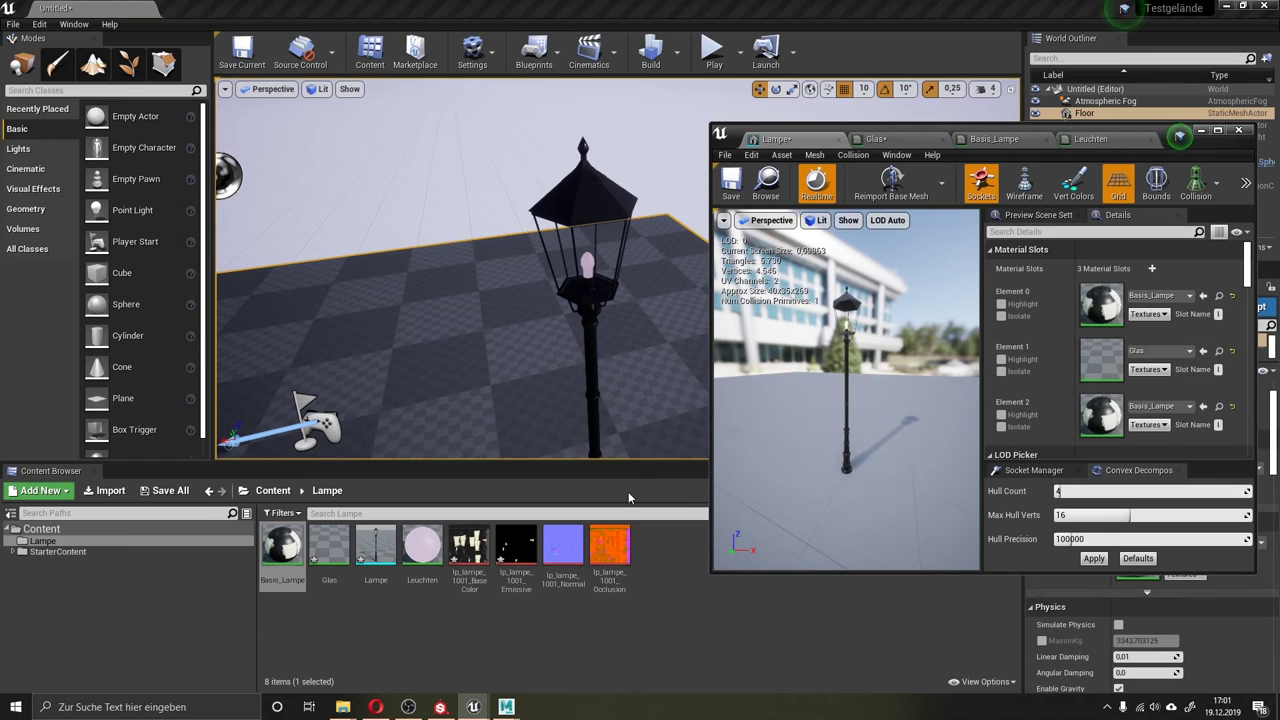
# Assign Leuchten to the Lampe mesh's Element 2 material slot.
pyautogui.moveTo(419, 554); pyautogui.dragTo(1093, 410)
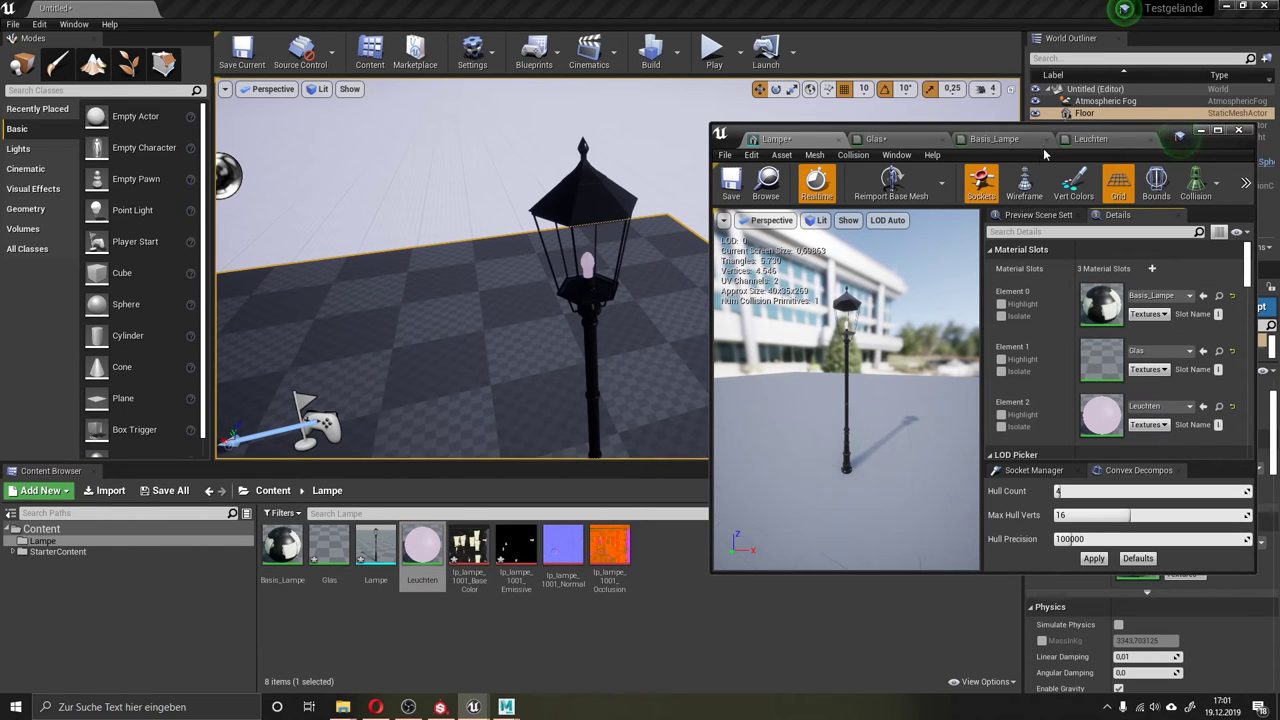
pyautogui.click(915, 139)
pyautogui.click(963, 141)
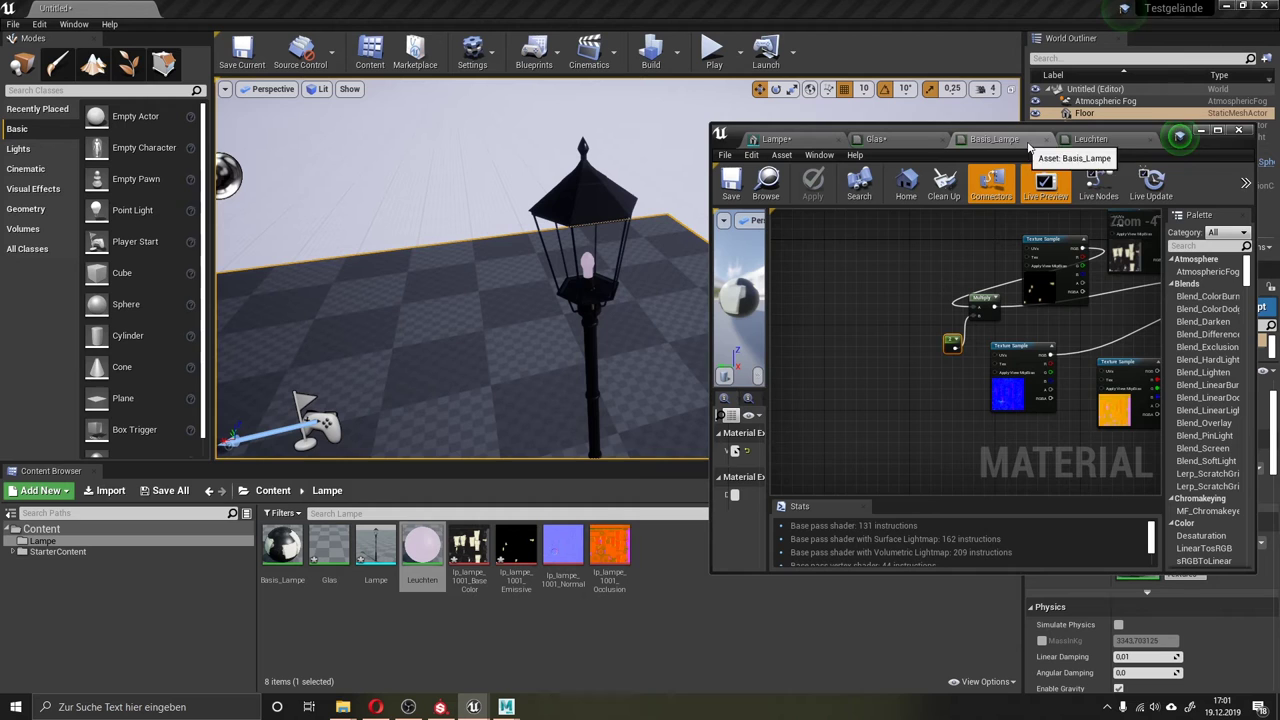
pyautogui.click(1090, 139)
# Change the glow constant to warm peach (0.927, 0.77, 0.616) and save Leuchten.
pyautogui.doubleClick(830, 300)
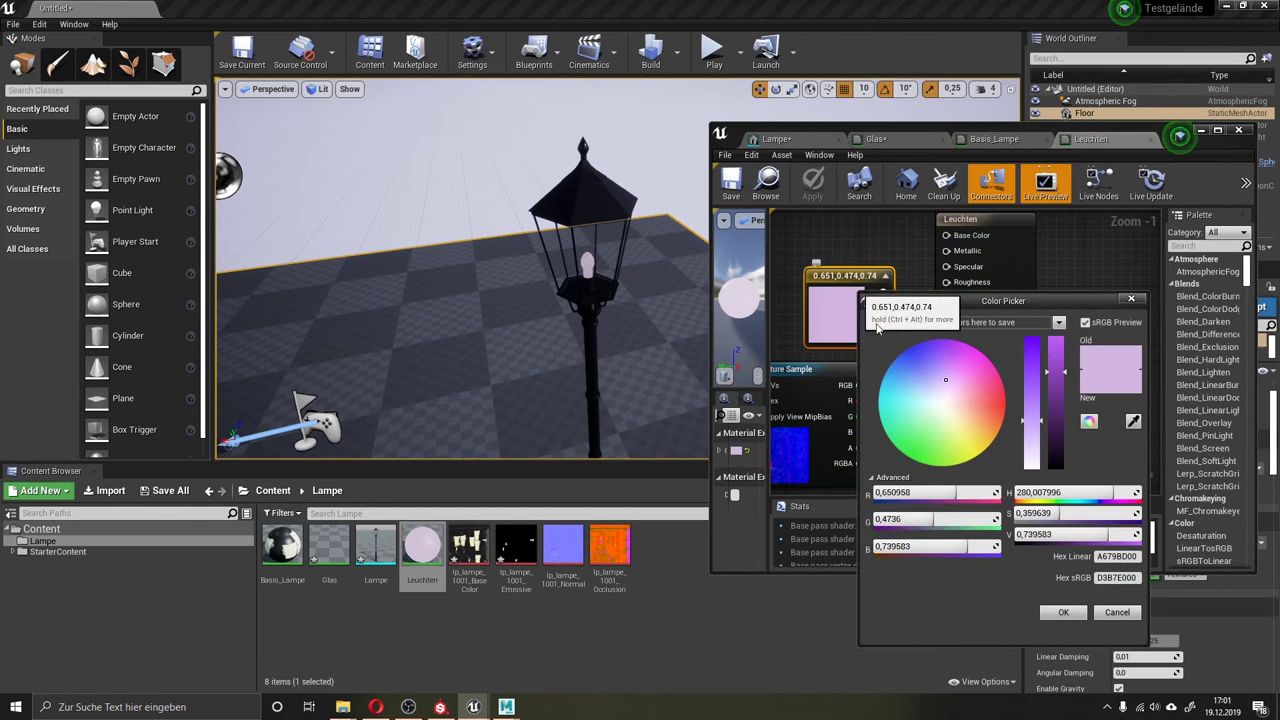
pyautogui.click(933, 421)
pyautogui.moveTo(933, 421); pyautogui.dragTo(939, 437)
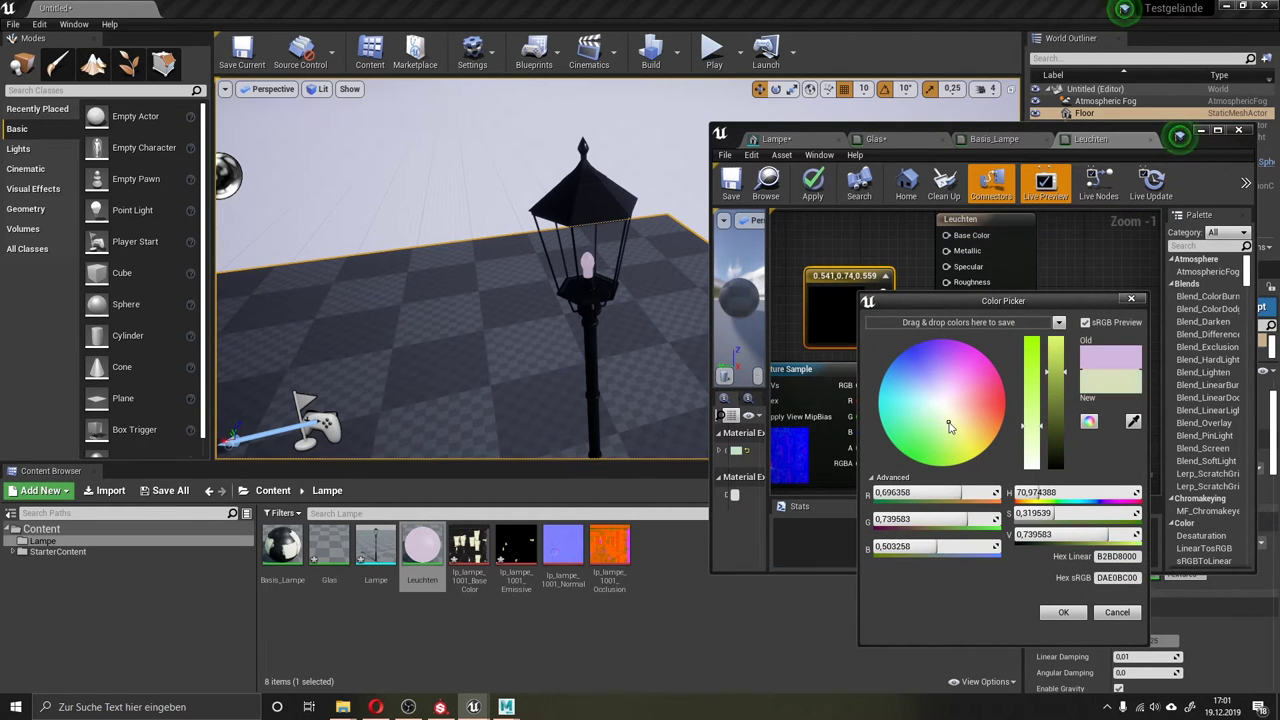
pyautogui.click(958, 440)
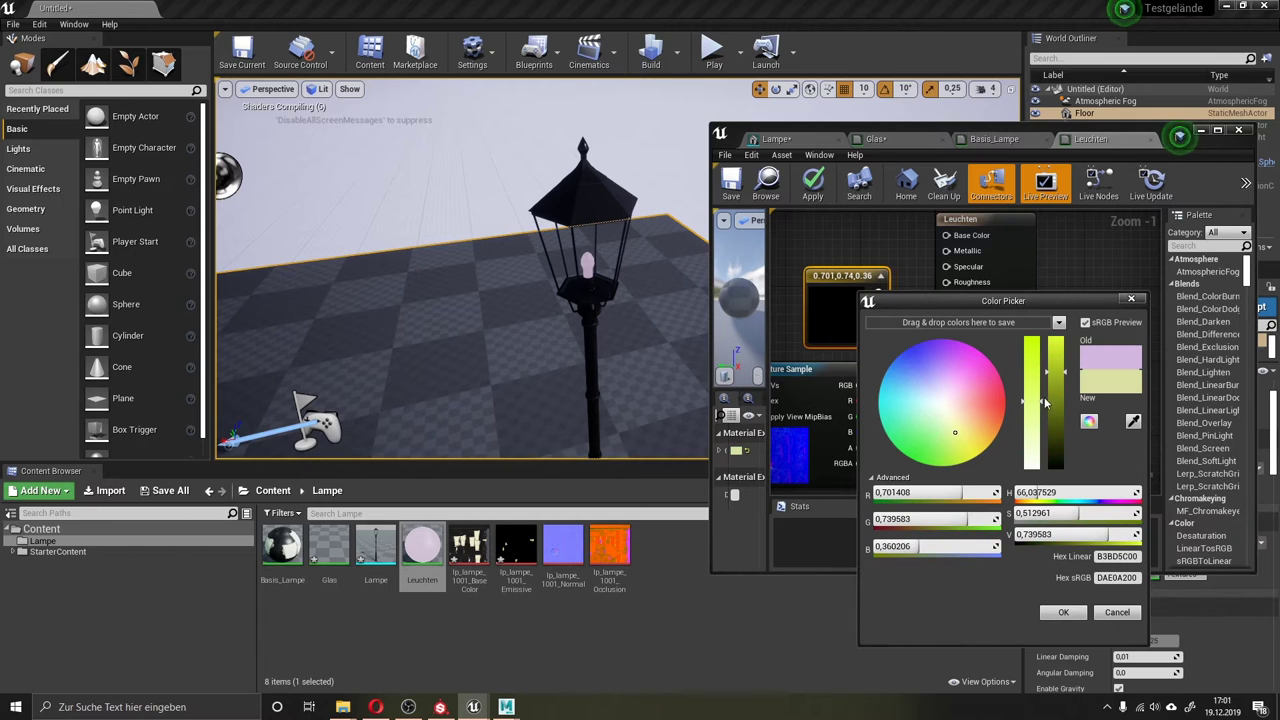
pyautogui.moveTo(1046, 375); pyautogui.dragTo(1048, 348)
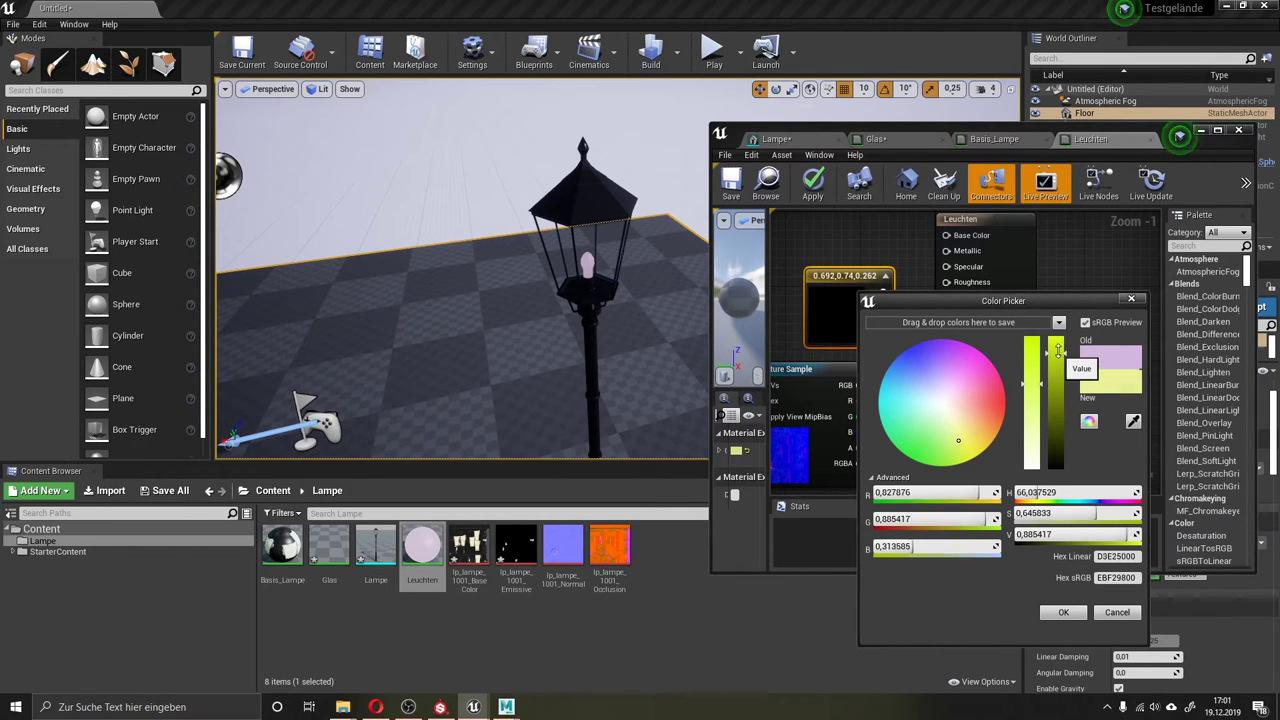
pyautogui.click(969, 421)
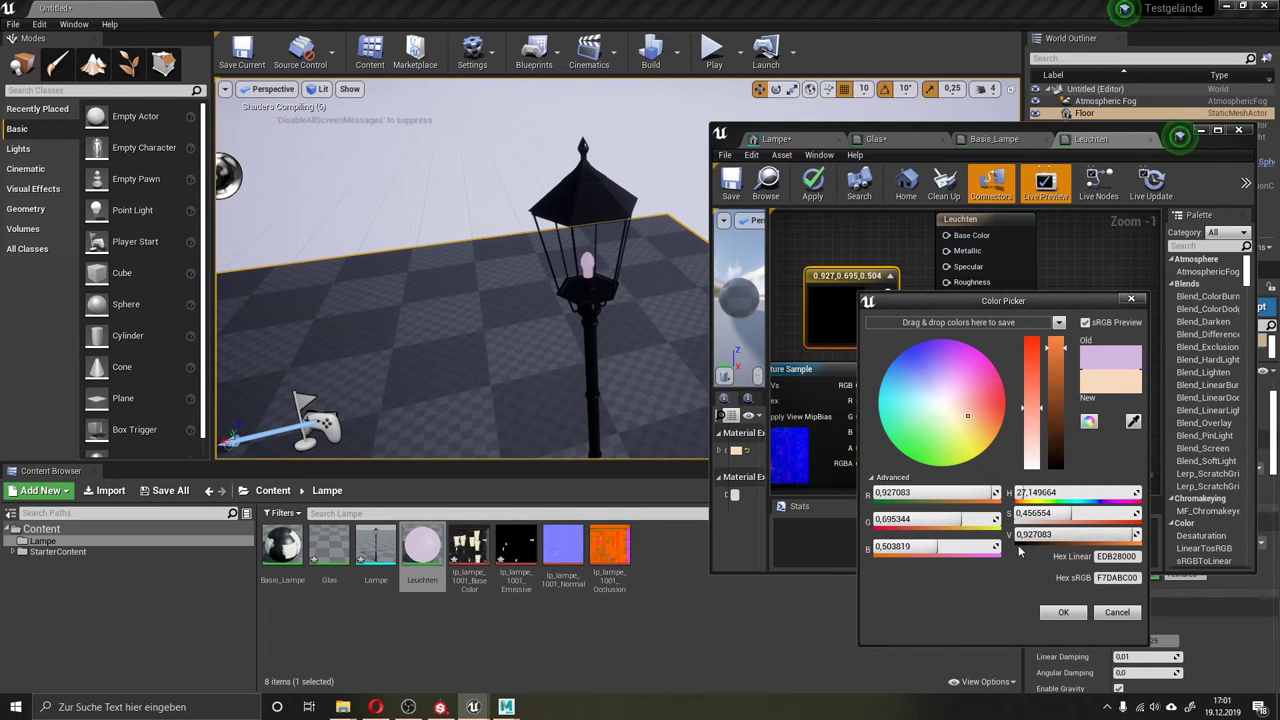
pyautogui.click(960, 413)
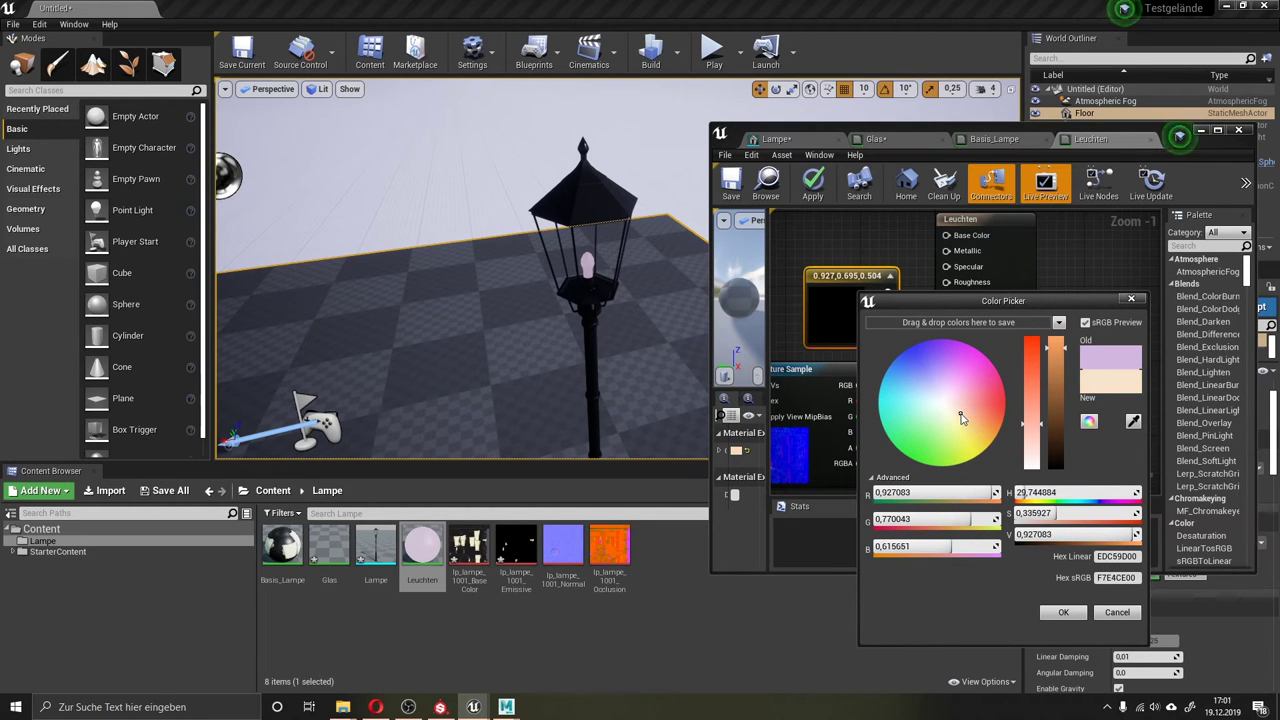
pyautogui.click(1070, 616)
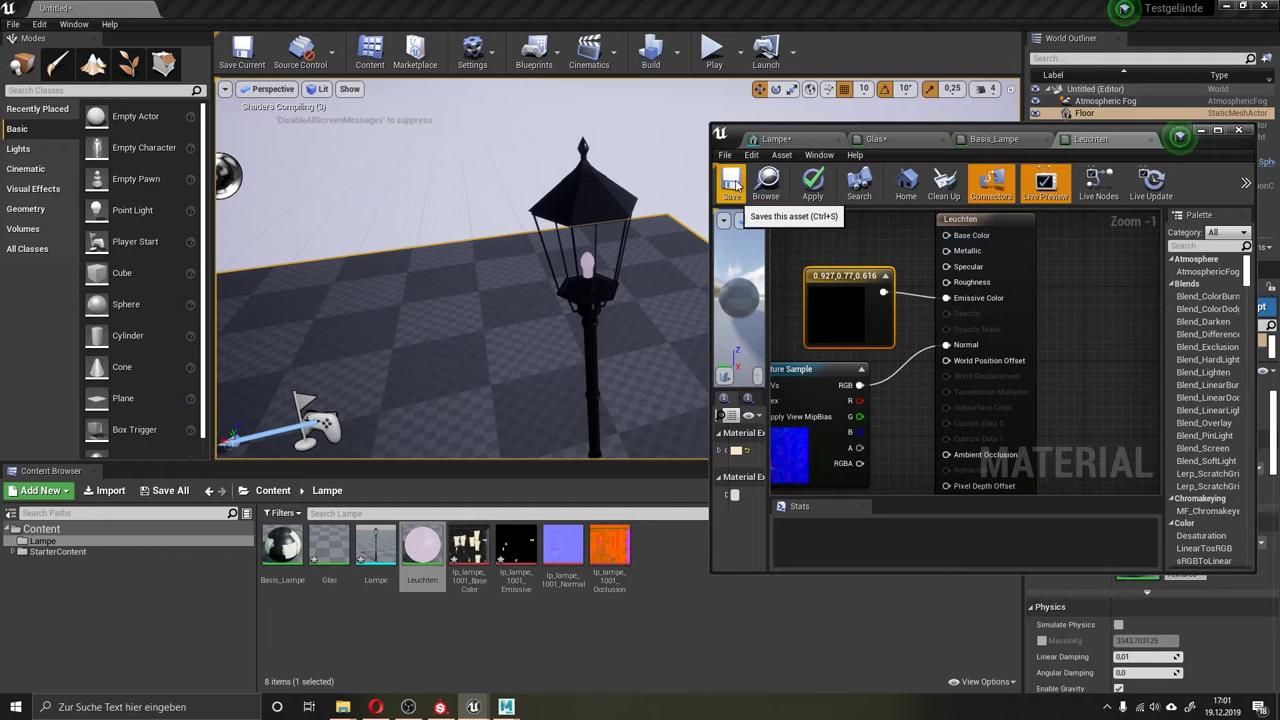
pyautogui.click(735, 184)
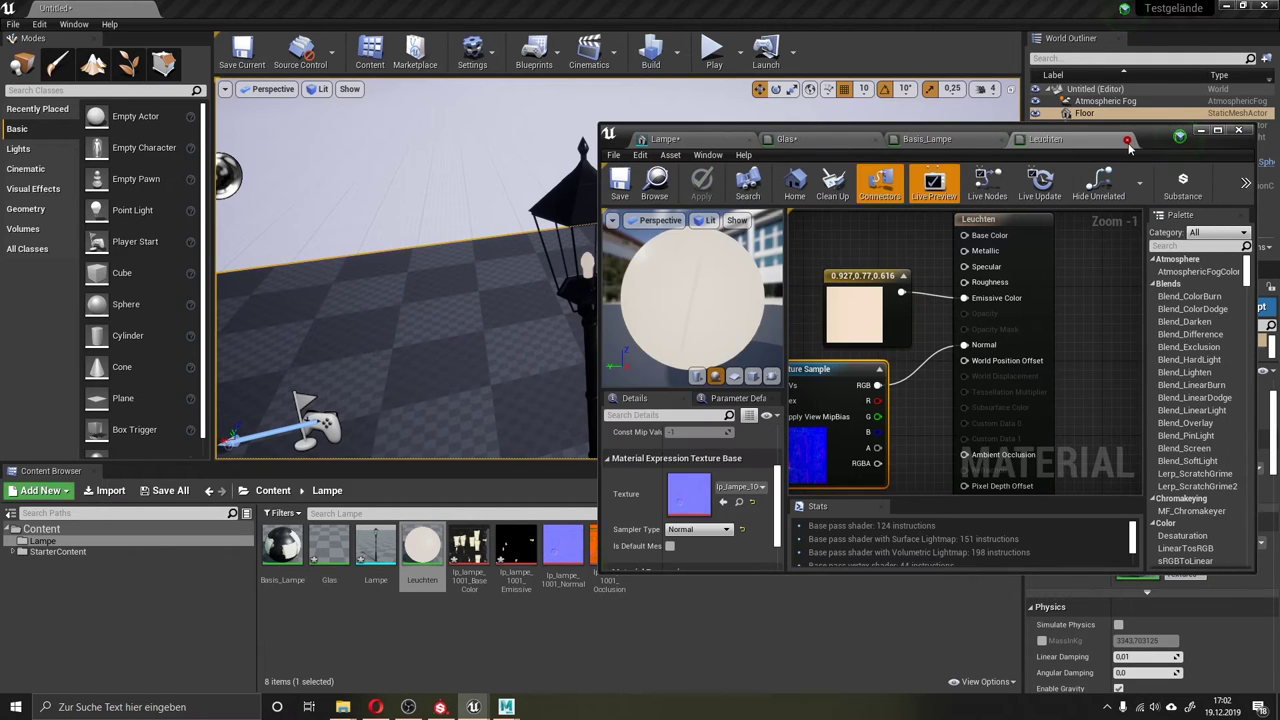
# Delete the Multiply node and its texture sample from the Basis_Lampe graph.
pyautogui.click(980, 140)
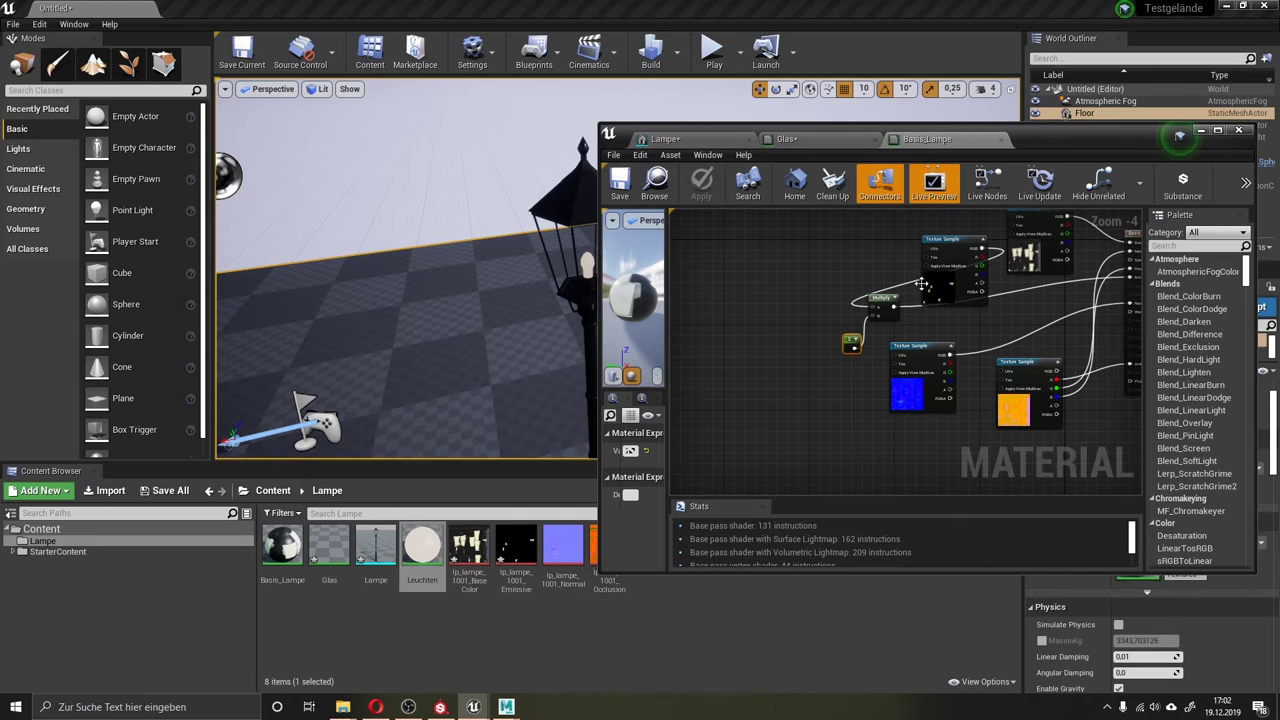
pyautogui.moveTo(913, 290); pyautogui.dragTo(978, 339)
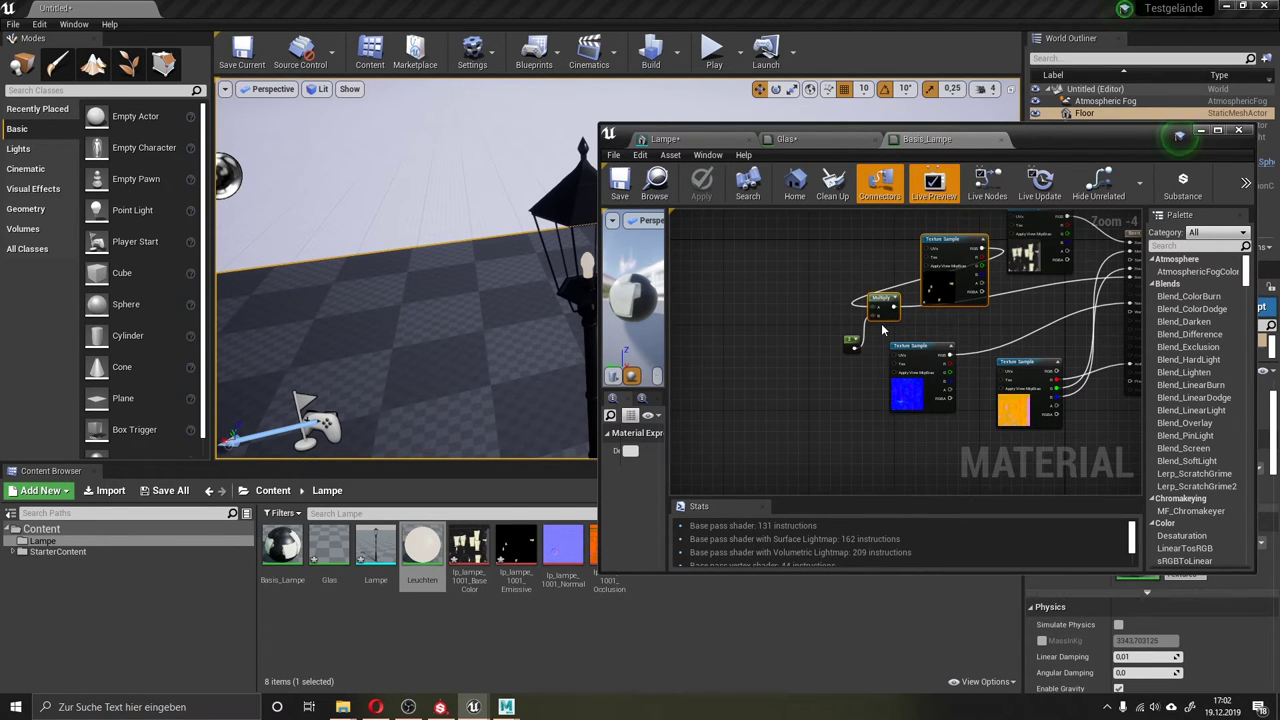
pyautogui.press('Delete')
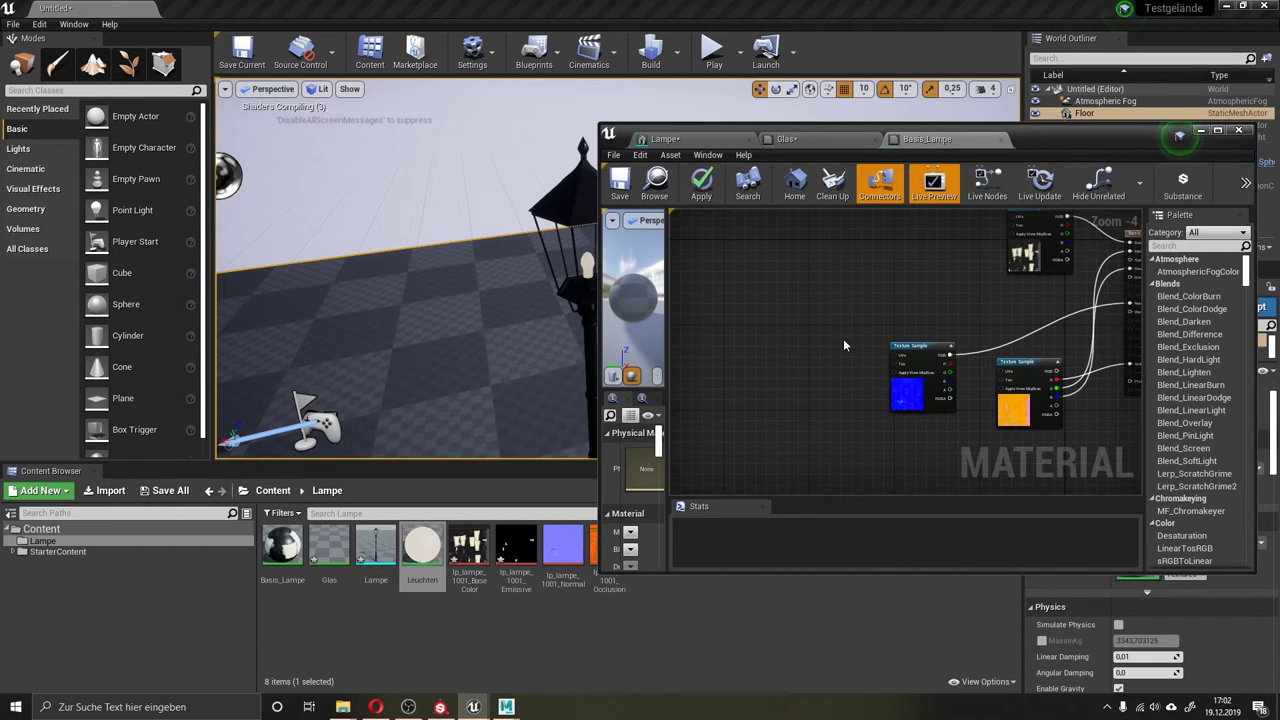
pyautogui.rightClick(746, 266)
pyautogui.click(757, 240)
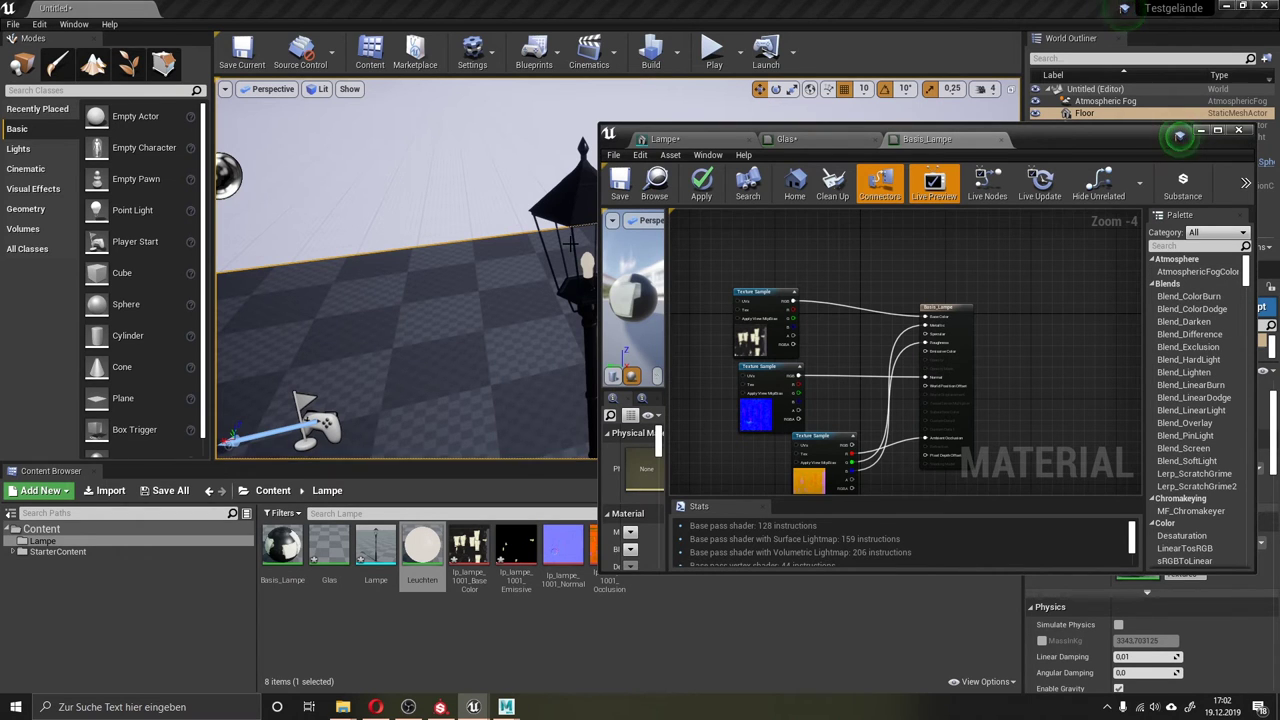
pyautogui.moveTo(570, 243); pyautogui.dragTo(543, 249)
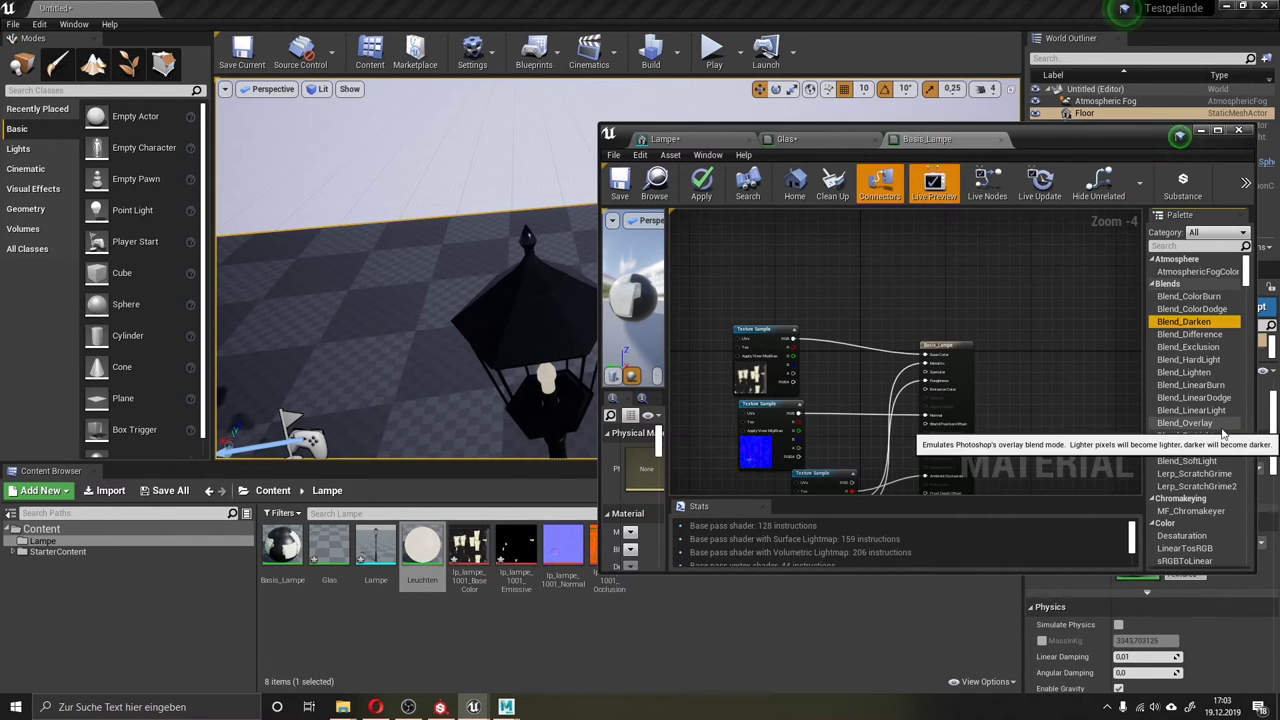
# Add a Blend_Screen node to Basis_Lampe and feed the texture's RGB into it.
pyautogui.click(1190, 423)
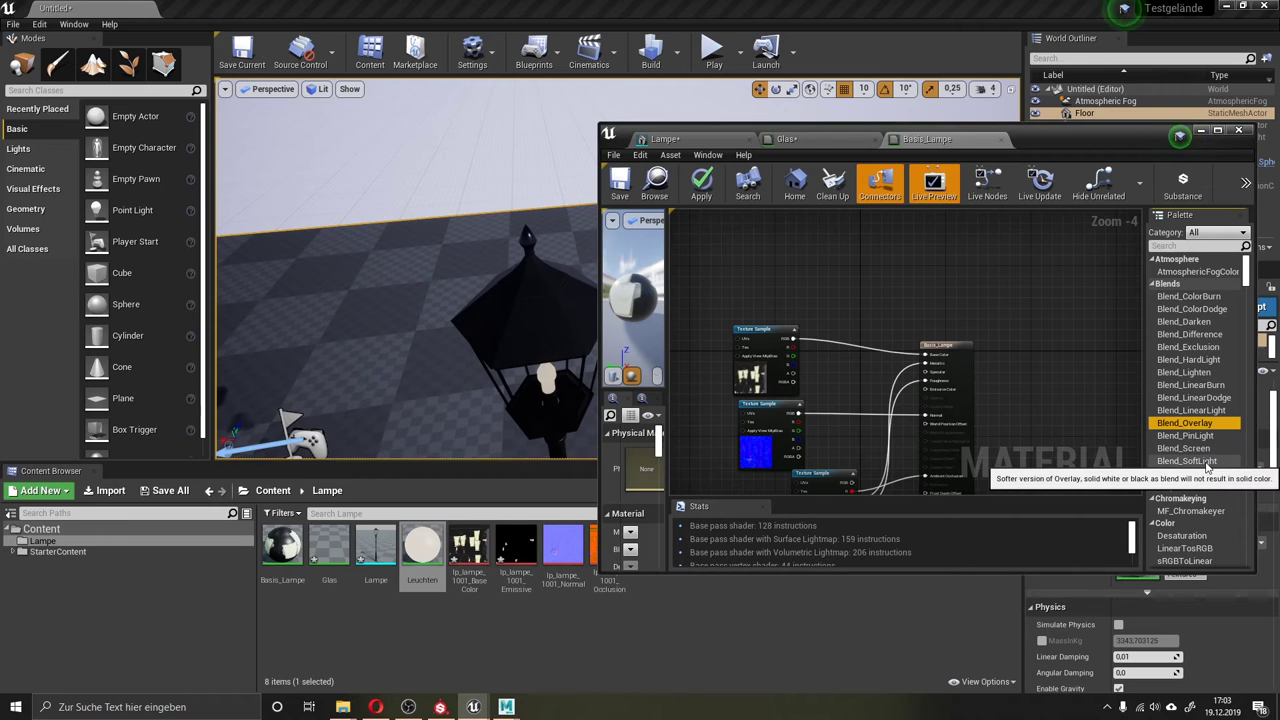
pyautogui.click(1212, 461)
pyautogui.moveTo(1183, 448); pyautogui.dragTo(756, 265)
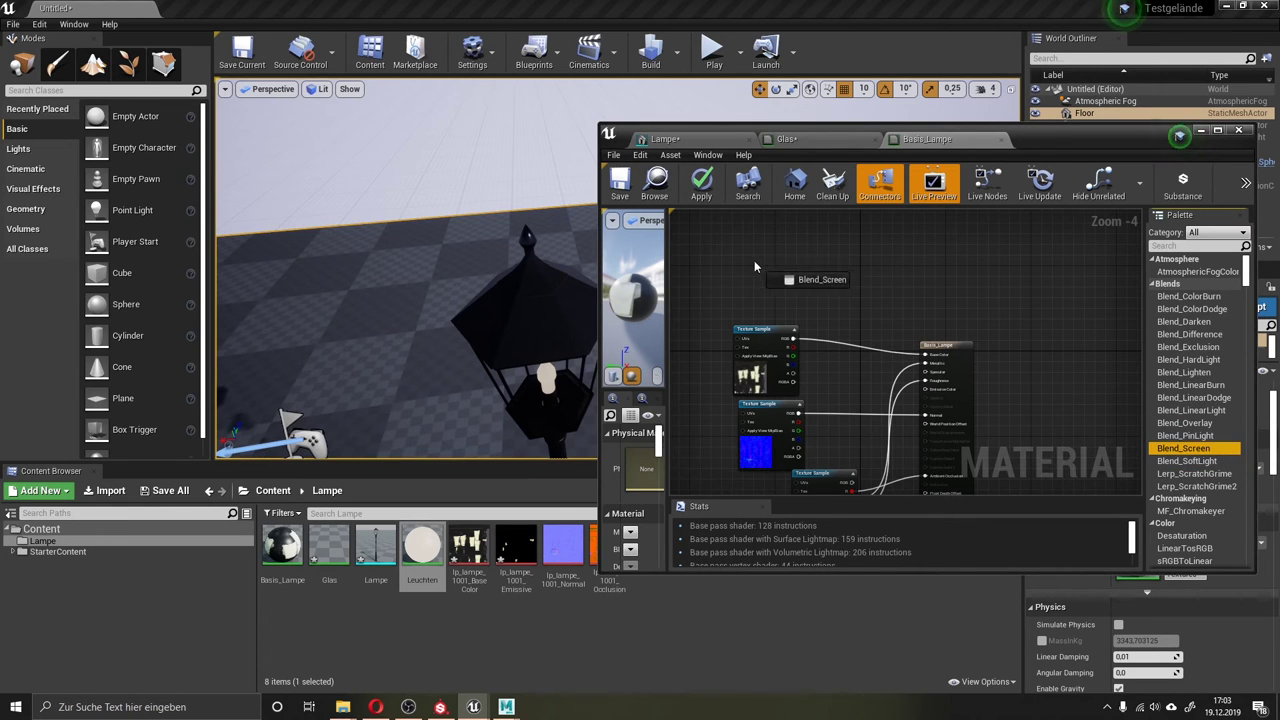
pyautogui.scroll(5, 765, 275)
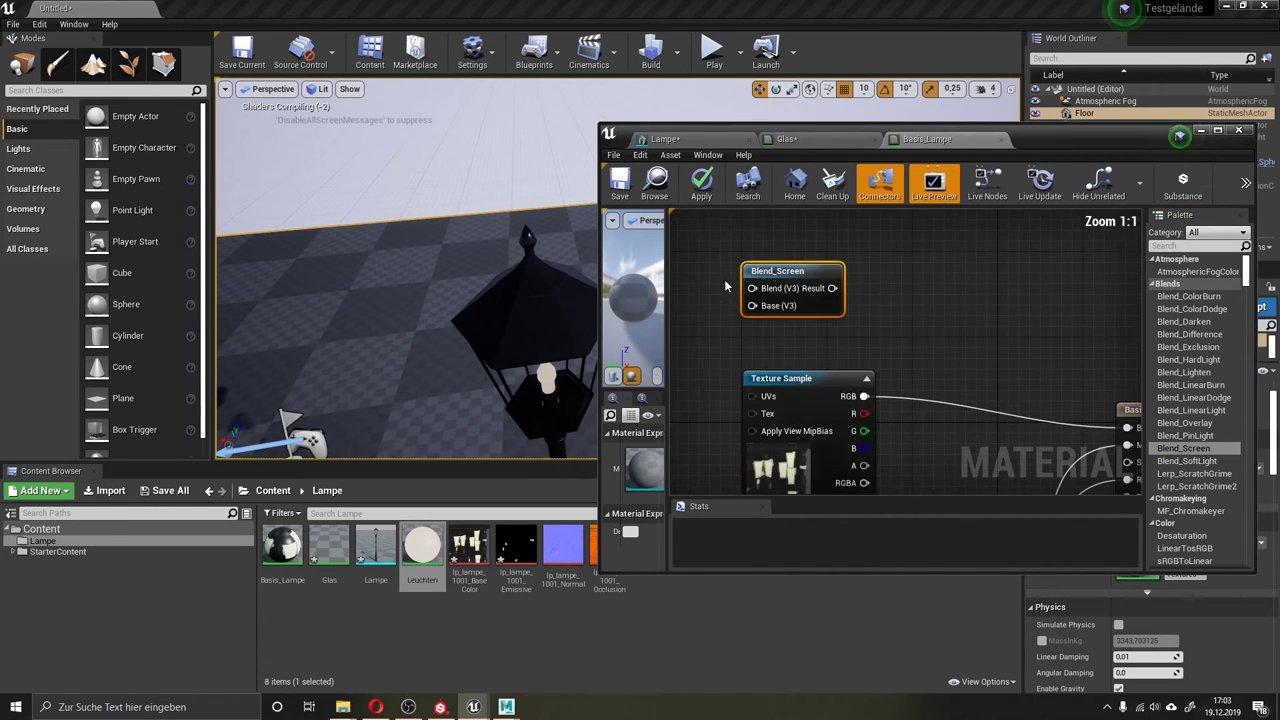
pyautogui.scroll(-1, 845, 305)
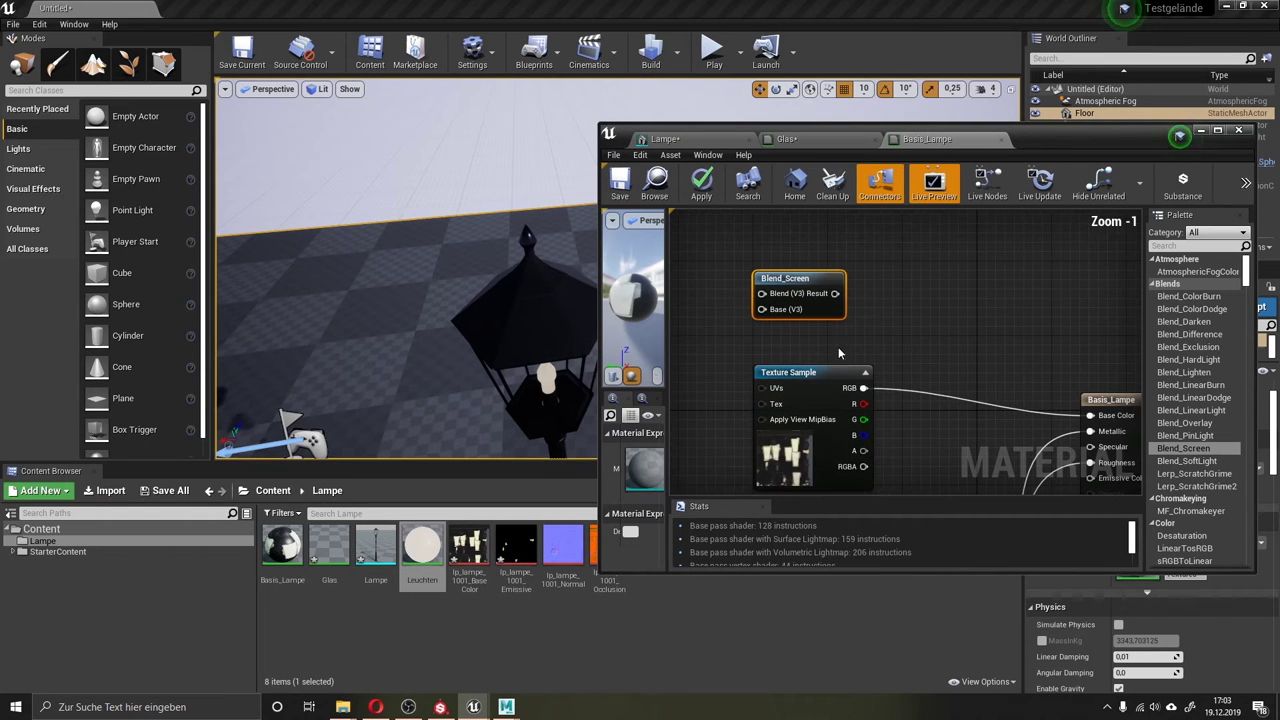
pyautogui.moveTo(862, 388); pyautogui.dragTo(761, 294)
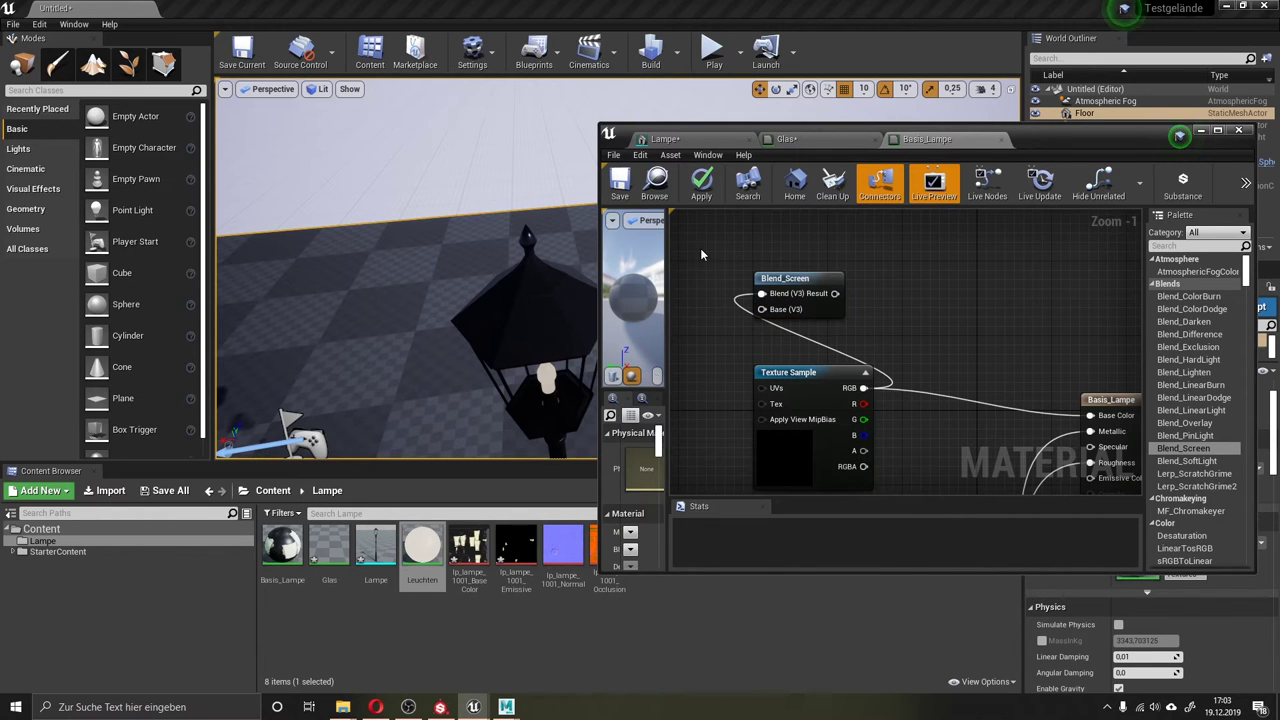
# Wire a black colour constant into Blend_Screen's Base and its Result into Base Color.
pyautogui.click(742, 262)
pyautogui.moveTo(742, 262)
pyautogui.mouseDown()
pyautogui.moveTo(690, 260)
pyautogui.moveTo(797, 310)
pyautogui.mouseUp()
pyautogui.moveTo(871, 293); pyautogui.dragTo(1120, 418)
pyautogui.click(980, 354)
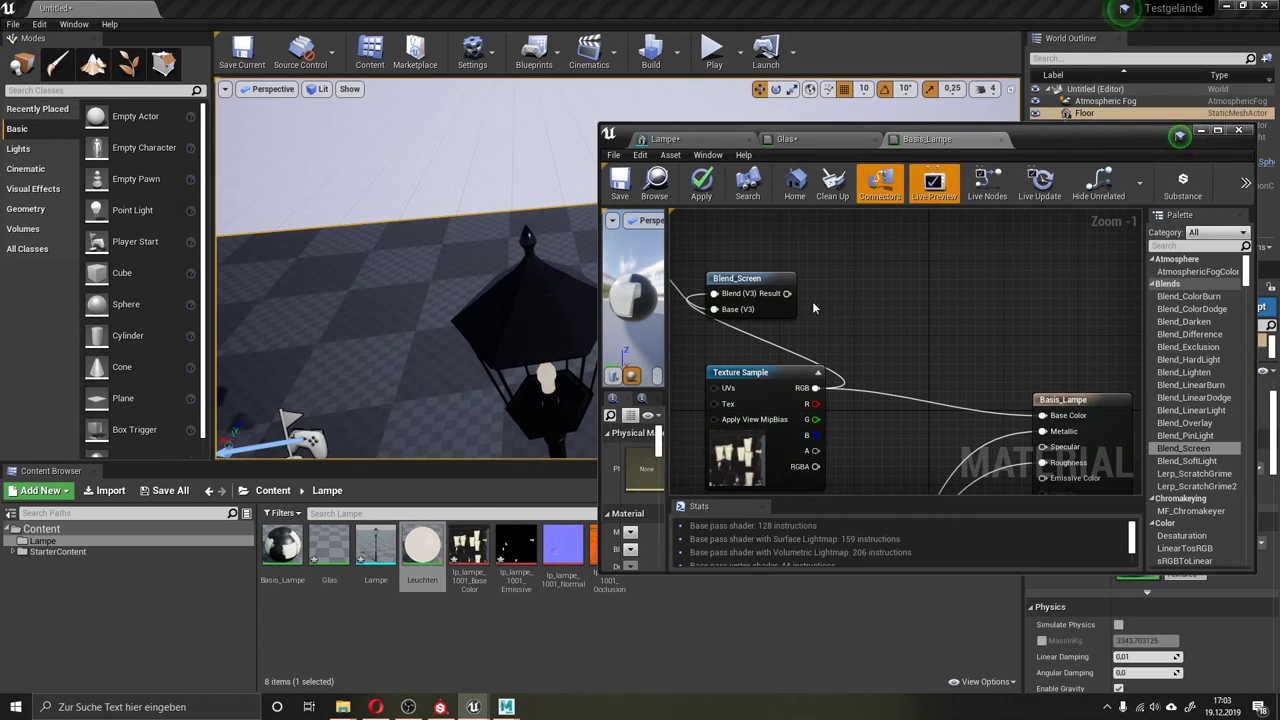
pyautogui.moveTo(789, 293); pyautogui.dragTo(1045, 415)
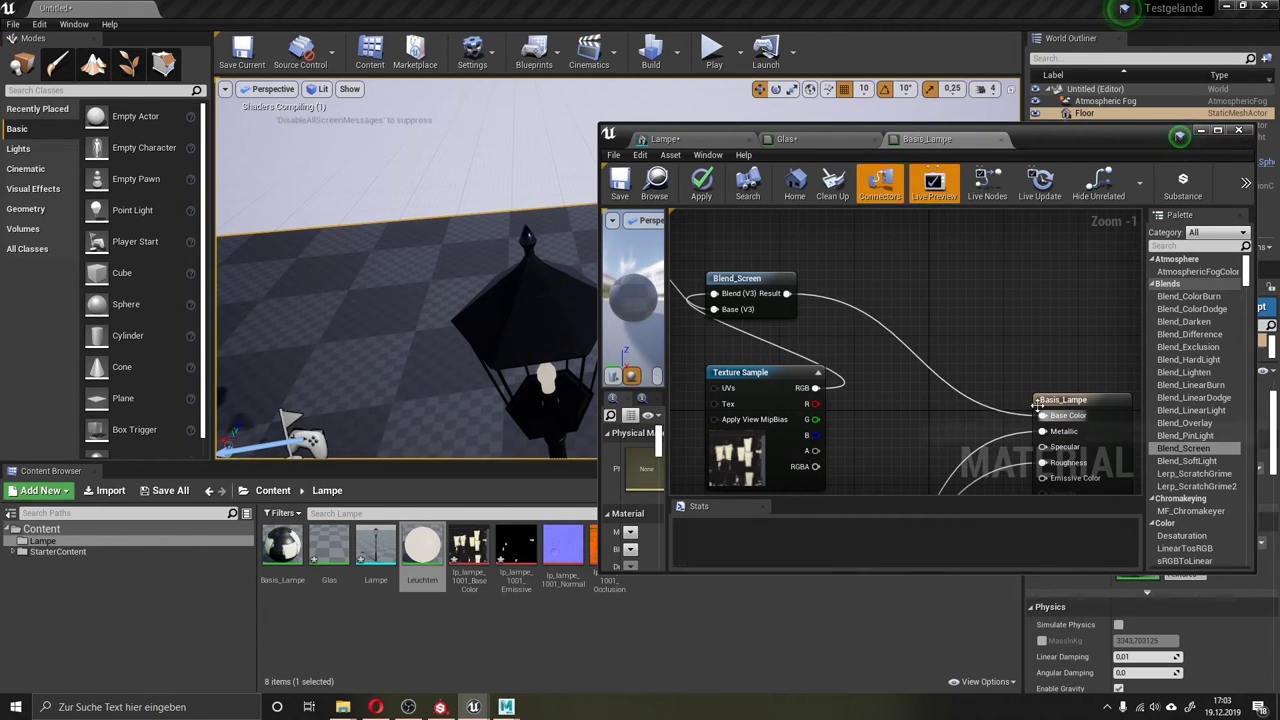
pyautogui.scroll(-5, 776, 281)
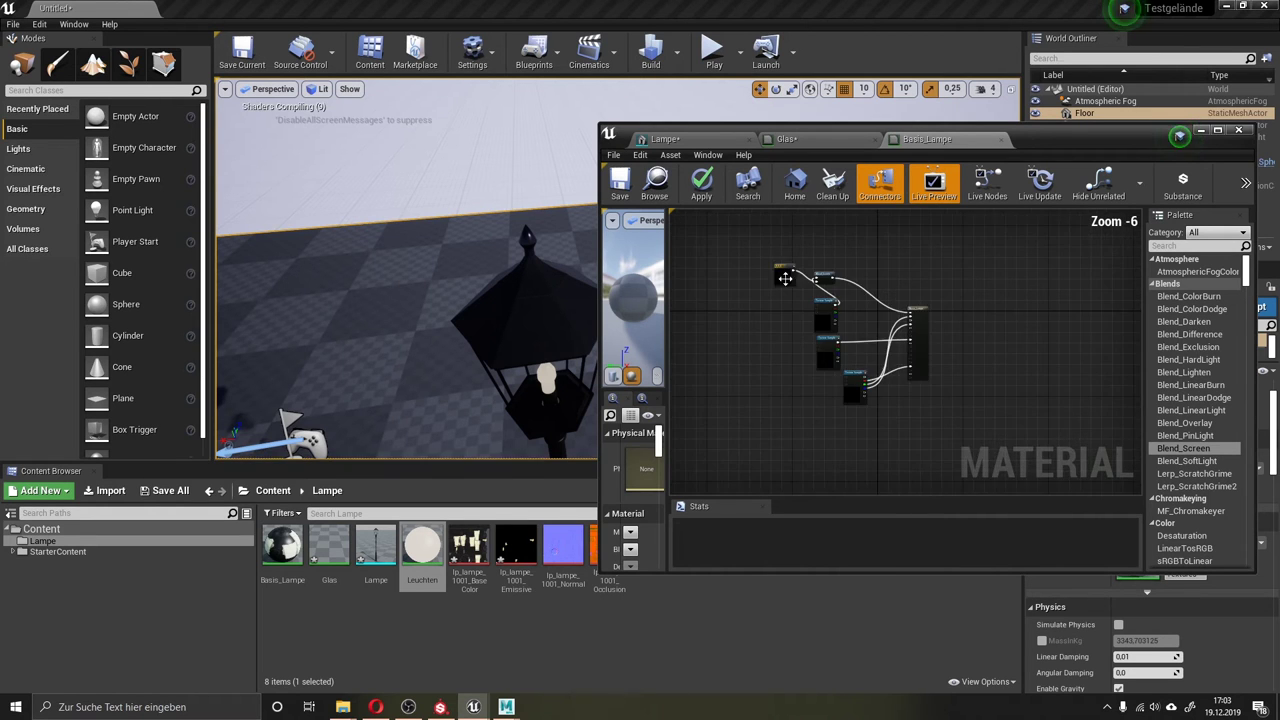
pyautogui.scroll(3, 776, 281)
pyautogui.click(776, 281)
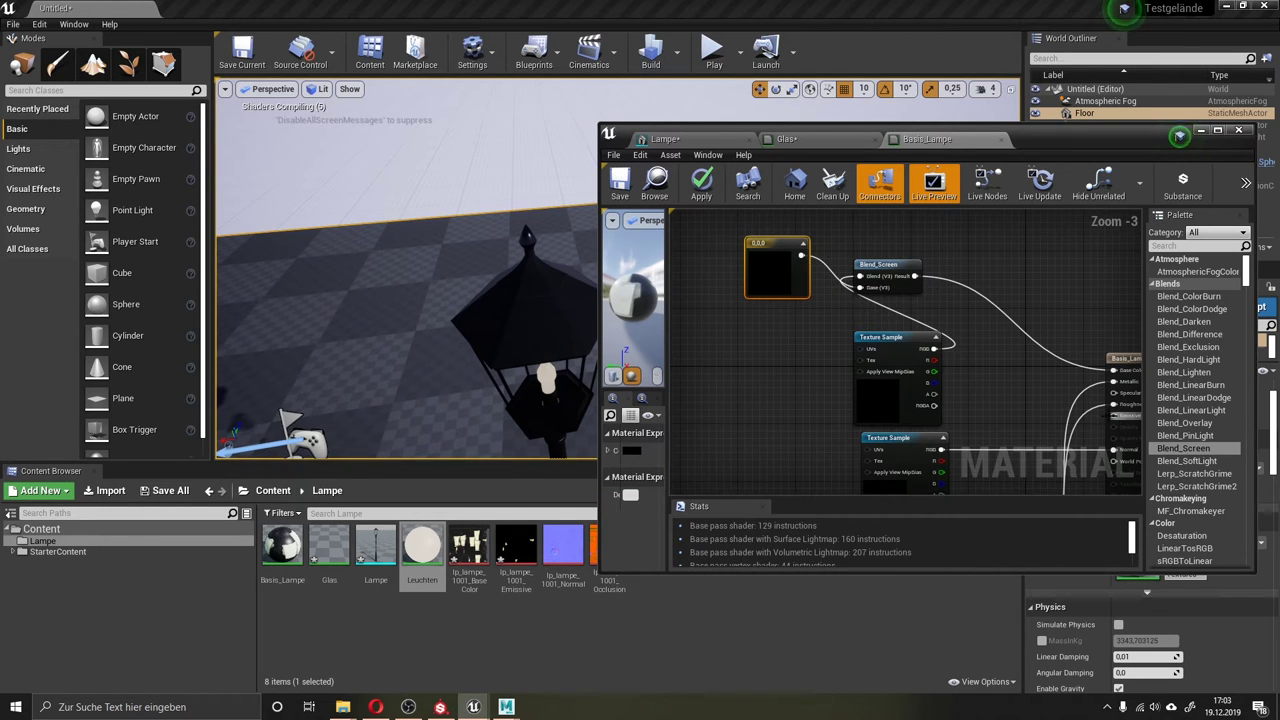
# Try a first colour for the blend constant and apply the material changes.
pyautogui.doubleClick(776, 281)
pyautogui.click(879, 361)
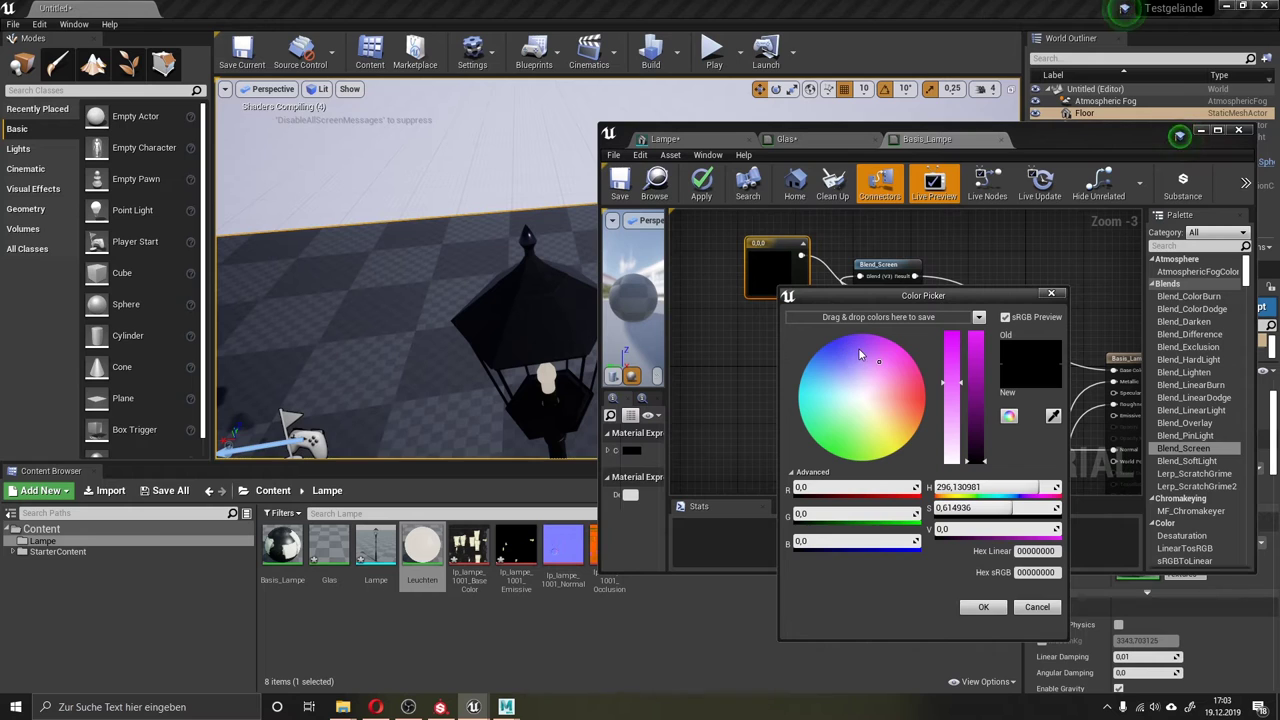
pyautogui.moveTo(860, 355); pyautogui.dragTo(842, 347)
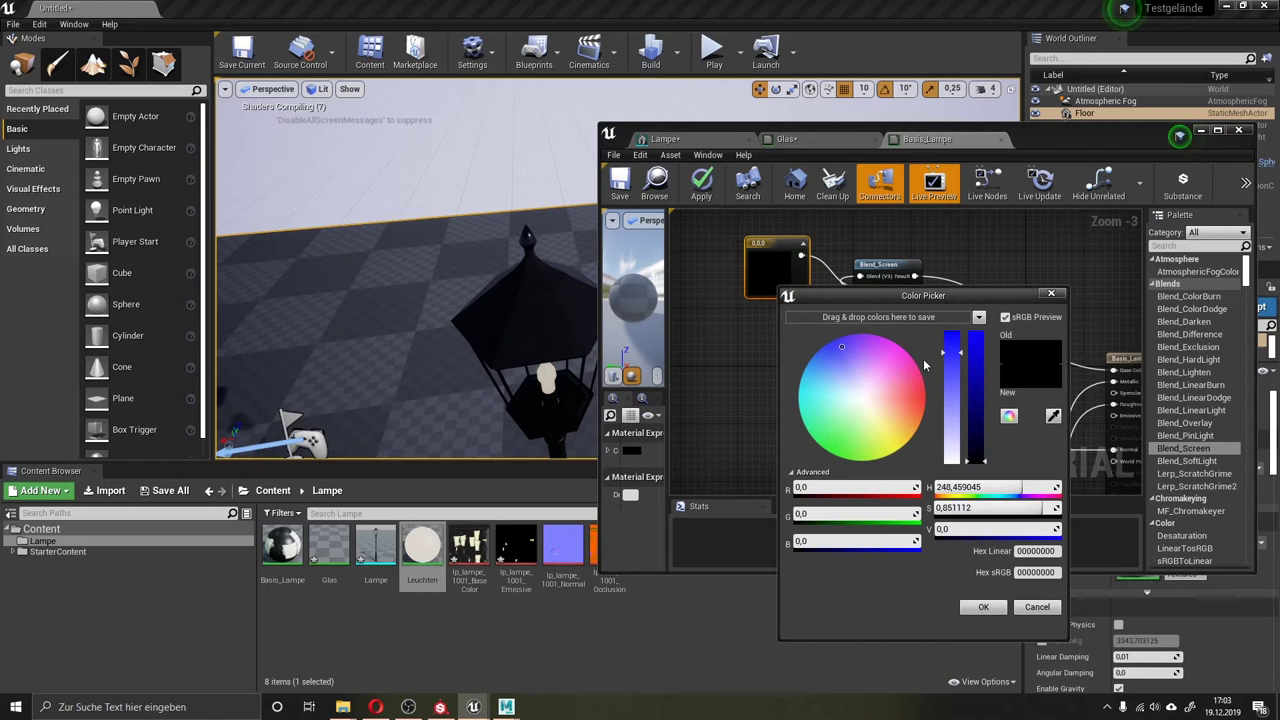
pyautogui.click(843, 433)
pyautogui.click(976, 345)
pyautogui.click(983, 607)
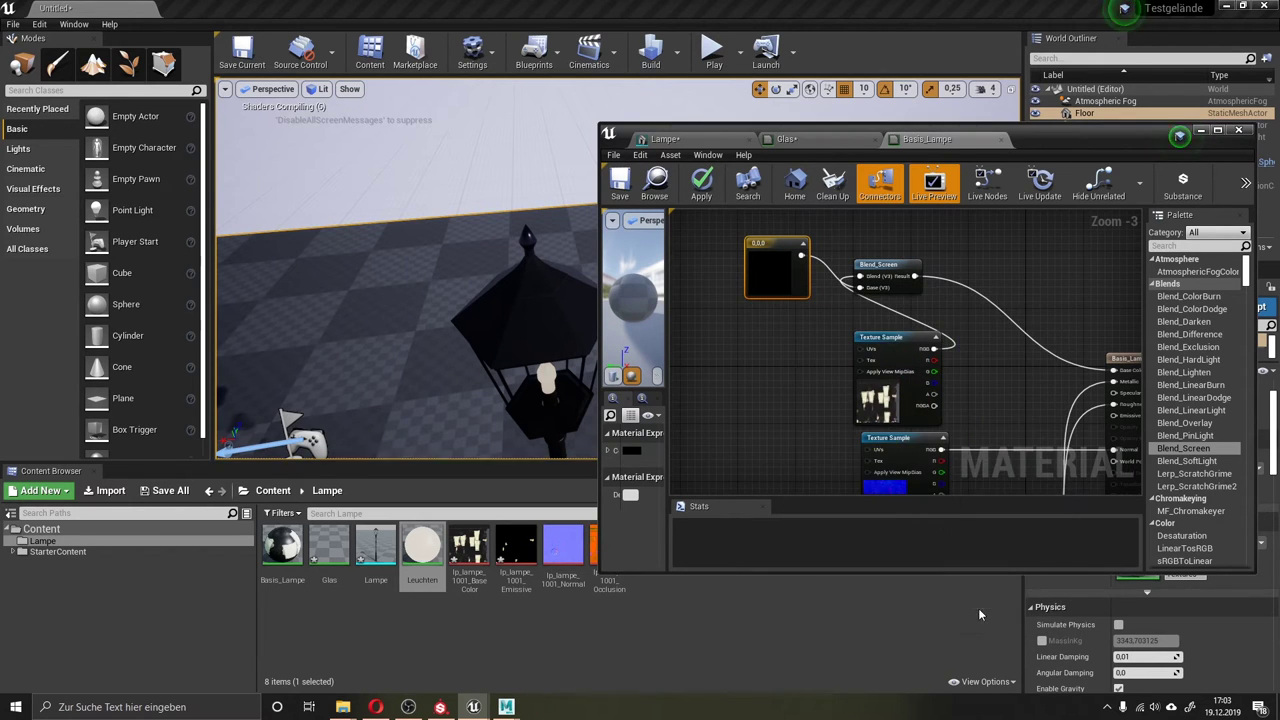
pyautogui.click(701, 180)
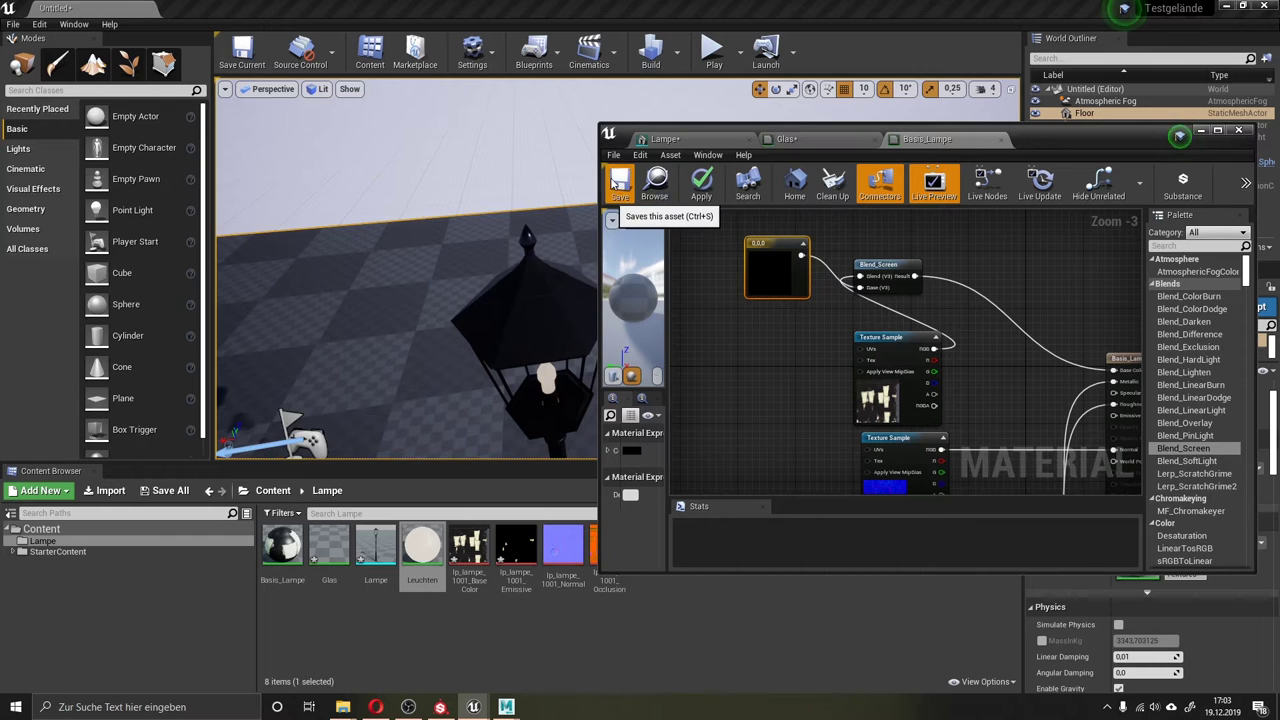
# Make the blend constant light green and save Basis_Lampe, turning the lamp mint green.
pyautogui.doubleClick(777, 270)
pyautogui.click(833, 351)
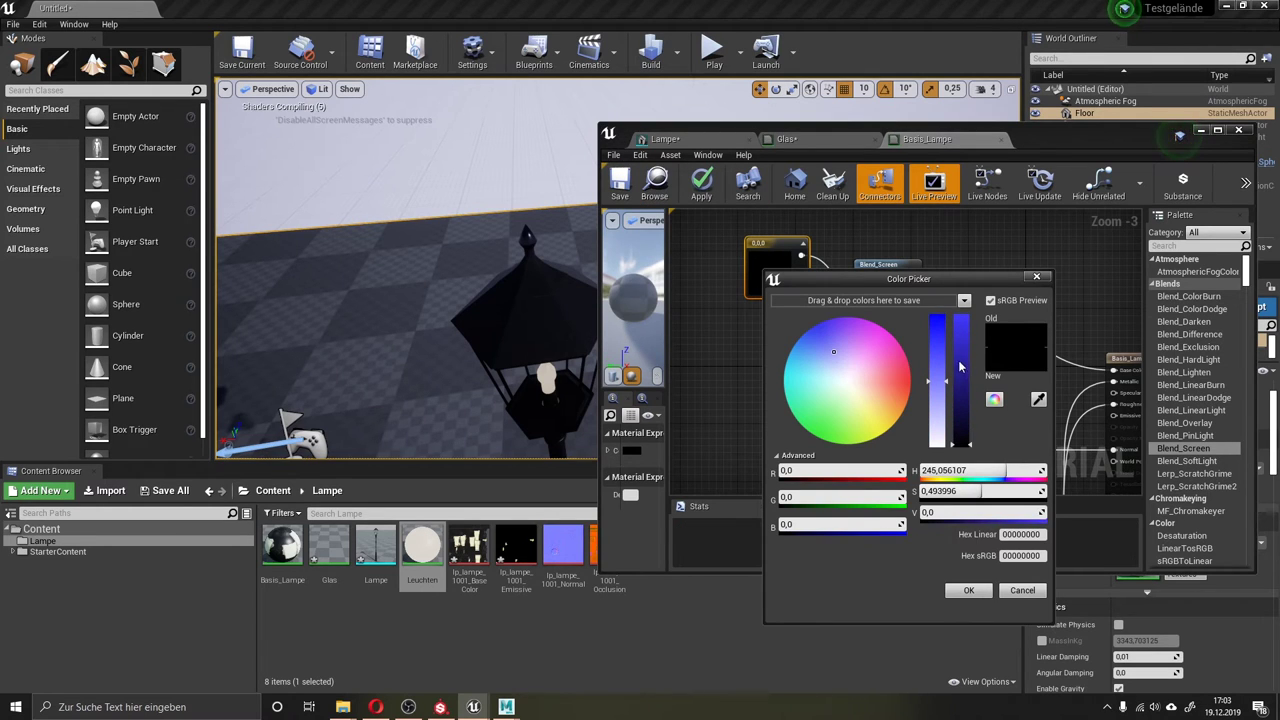
pyautogui.moveTo(958, 440); pyautogui.dragTo(958, 322)
pyautogui.click(818, 411)
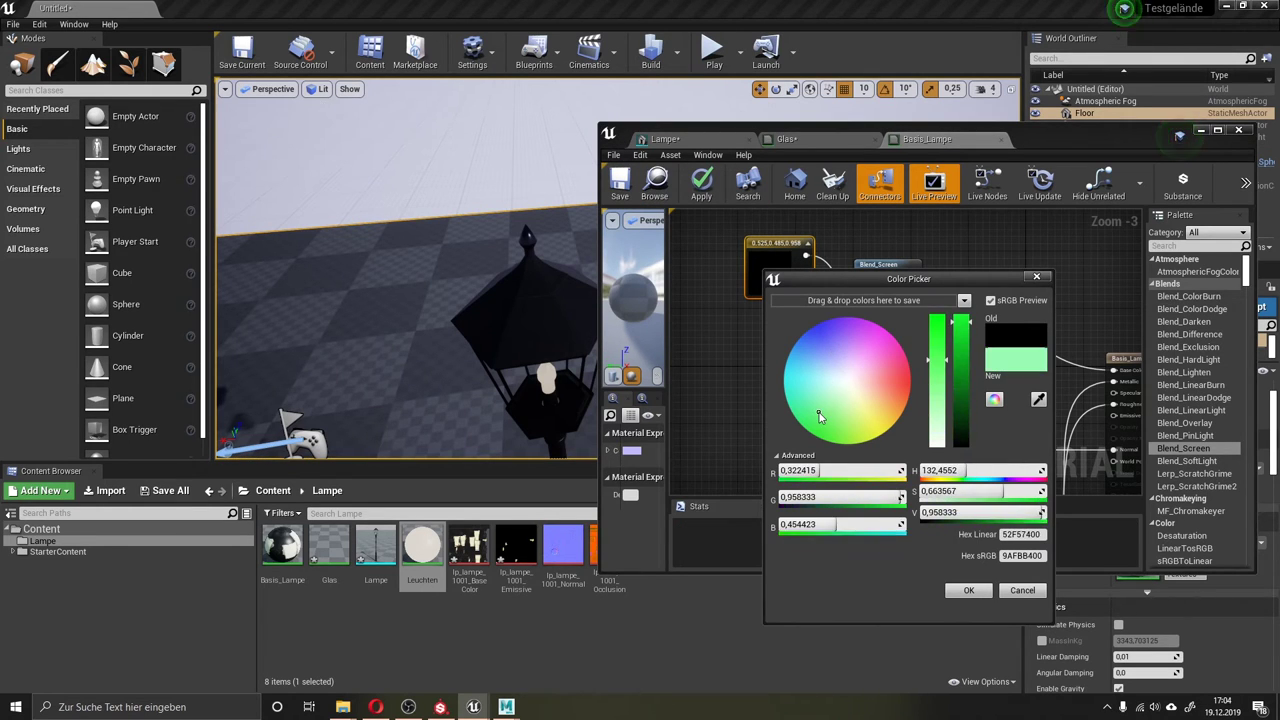
pyautogui.click(969, 591)
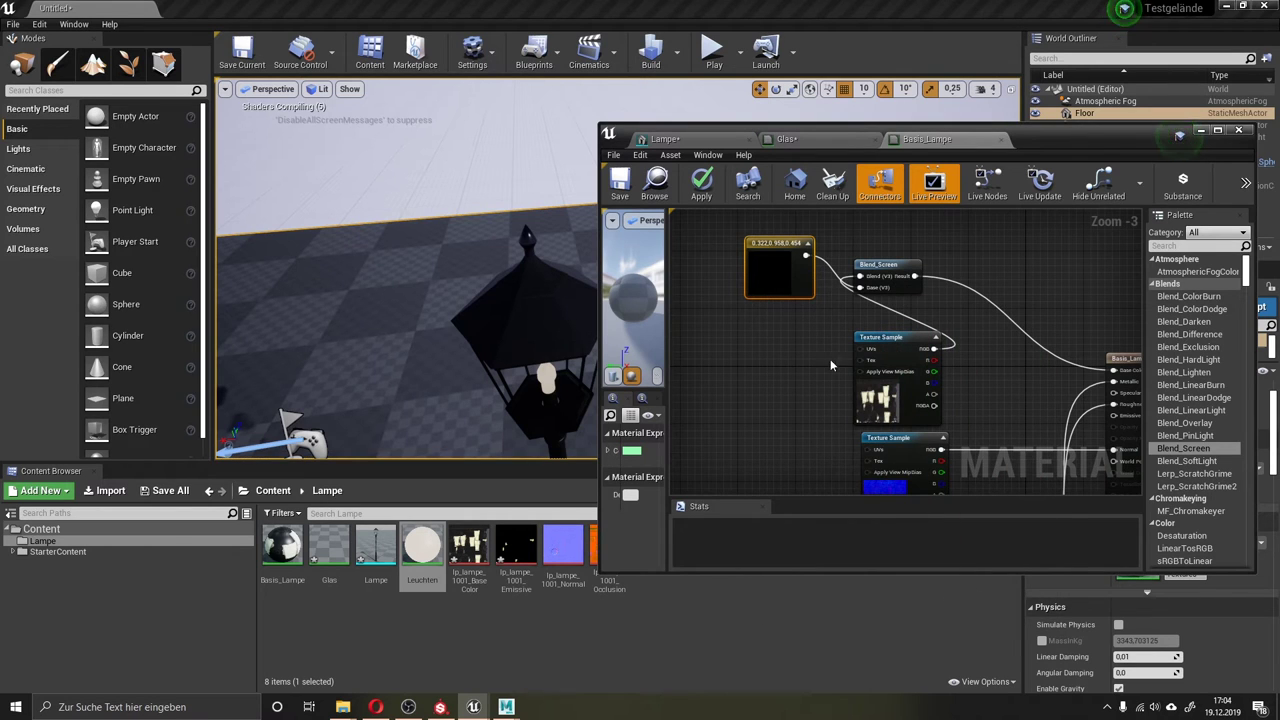
pyautogui.click(621, 185)
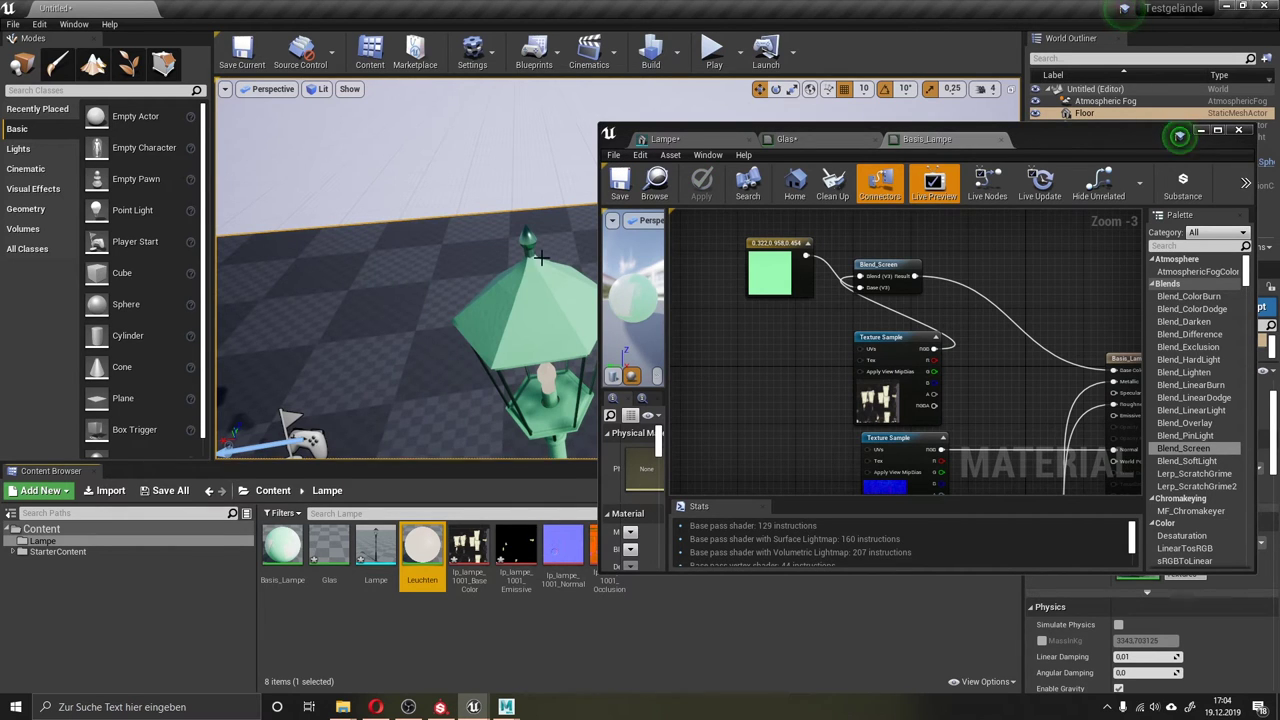
pyautogui.moveTo(540, 258); pyautogui.dragTo(499, 264, button='right')
pyautogui.scroll(-5, 539, 142)
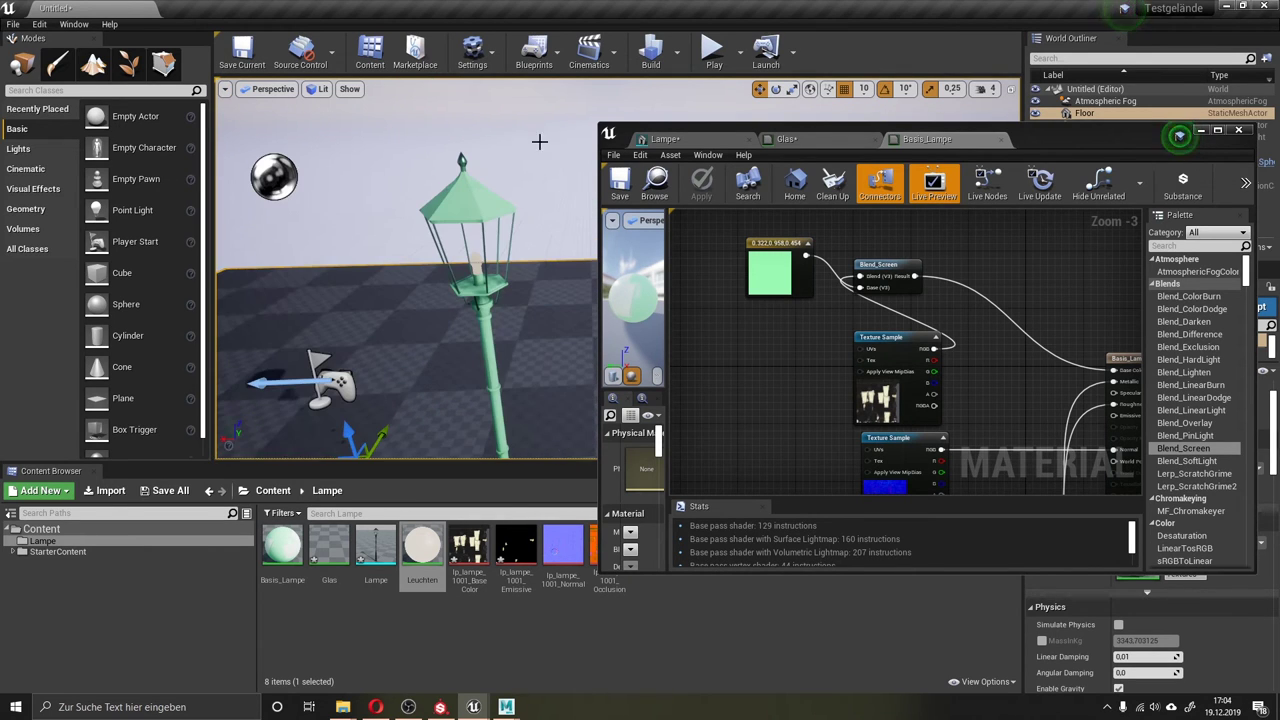
pyautogui.click(790, 242)
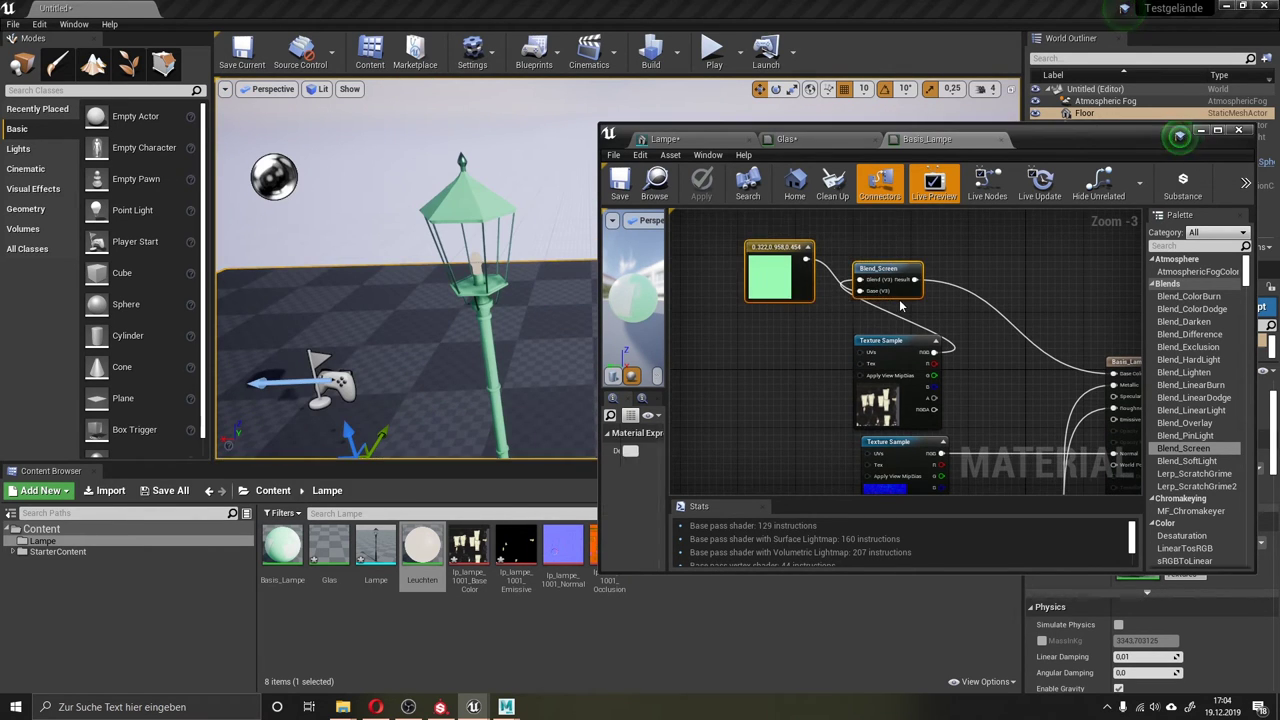
# Delete the green tint nodes, link the texture RGB directly to Base Color, and save.
pyautogui.press('Delete')
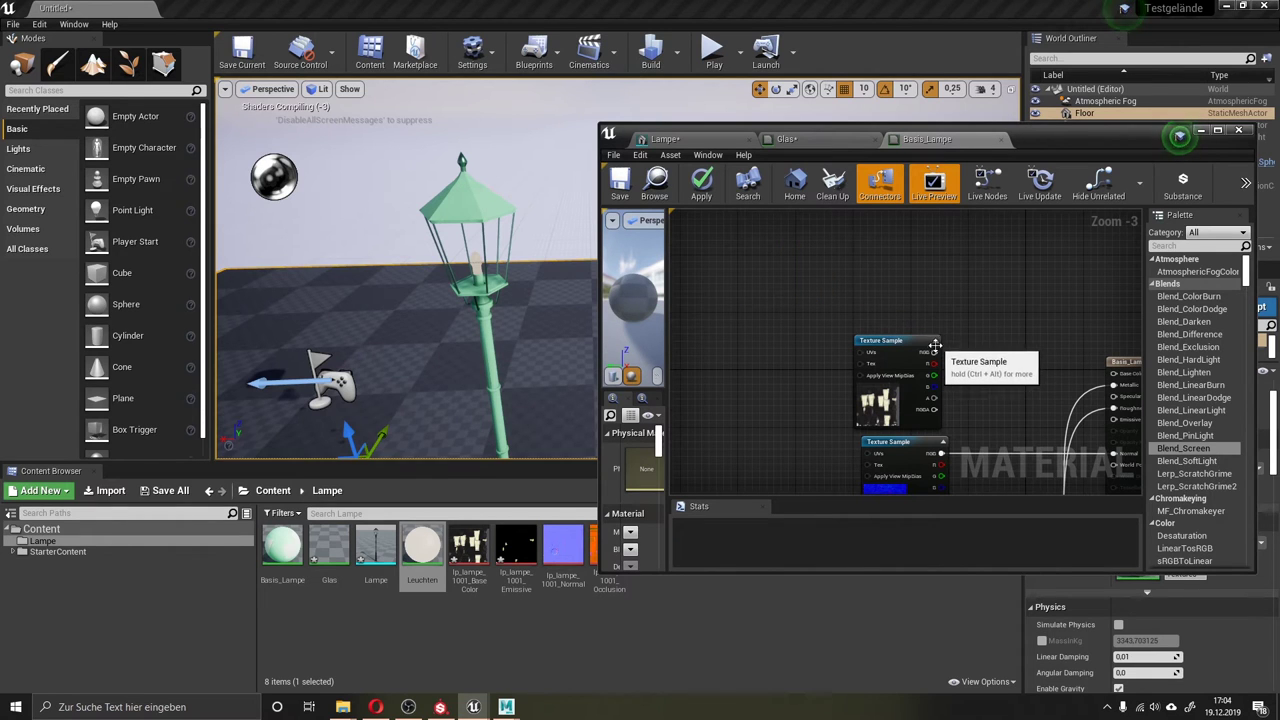
pyautogui.moveTo(928, 352); pyautogui.dragTo(975, 377)
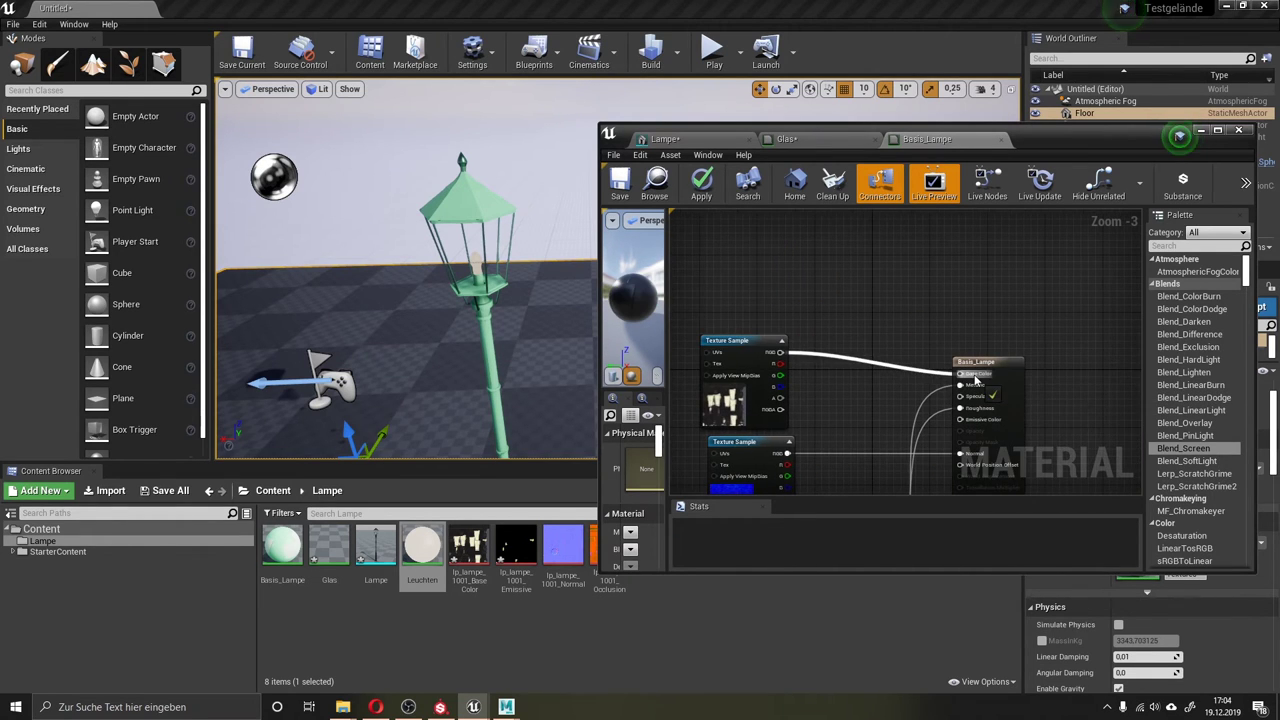
pyautogui.click(620, 182)
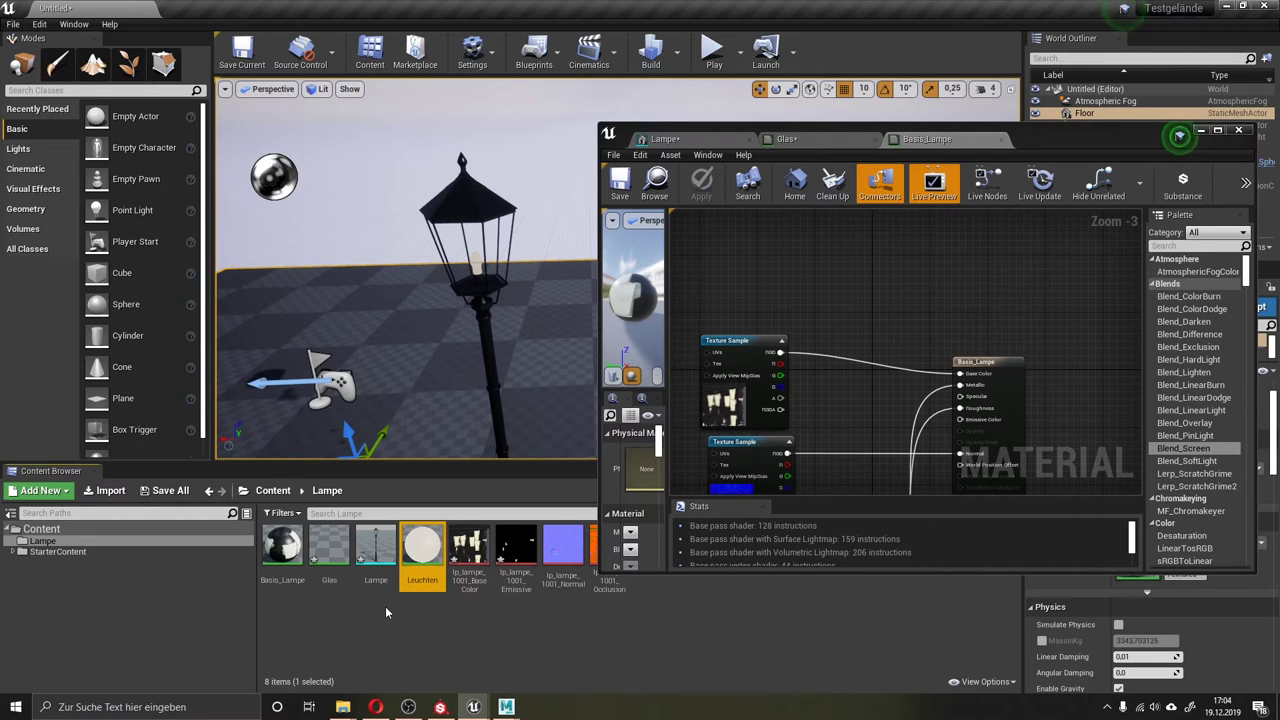
# Fly the viewport in and out around the dark street lamp to inspect it.
pyautogui.moveTo(400, 350); pyautogui.dragTo(400, 330)
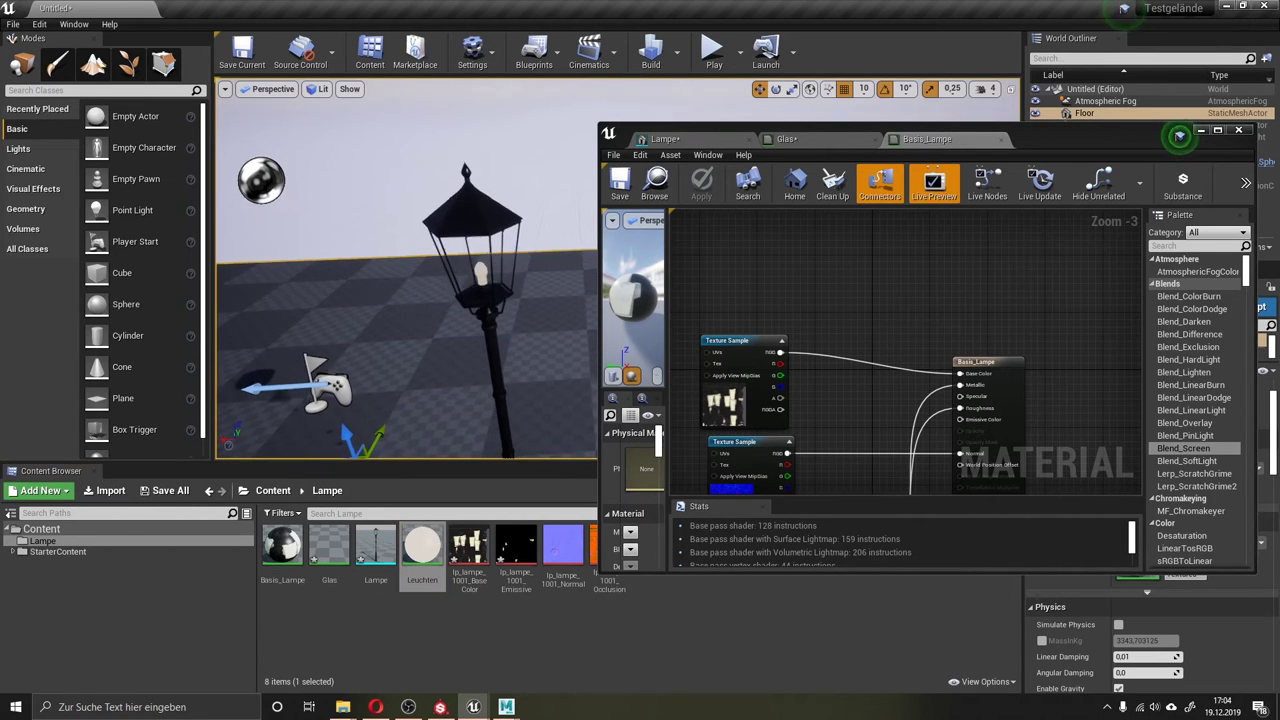
pyautogui.moveTo(468, 387); pyautogui.dragTo(468, 370)
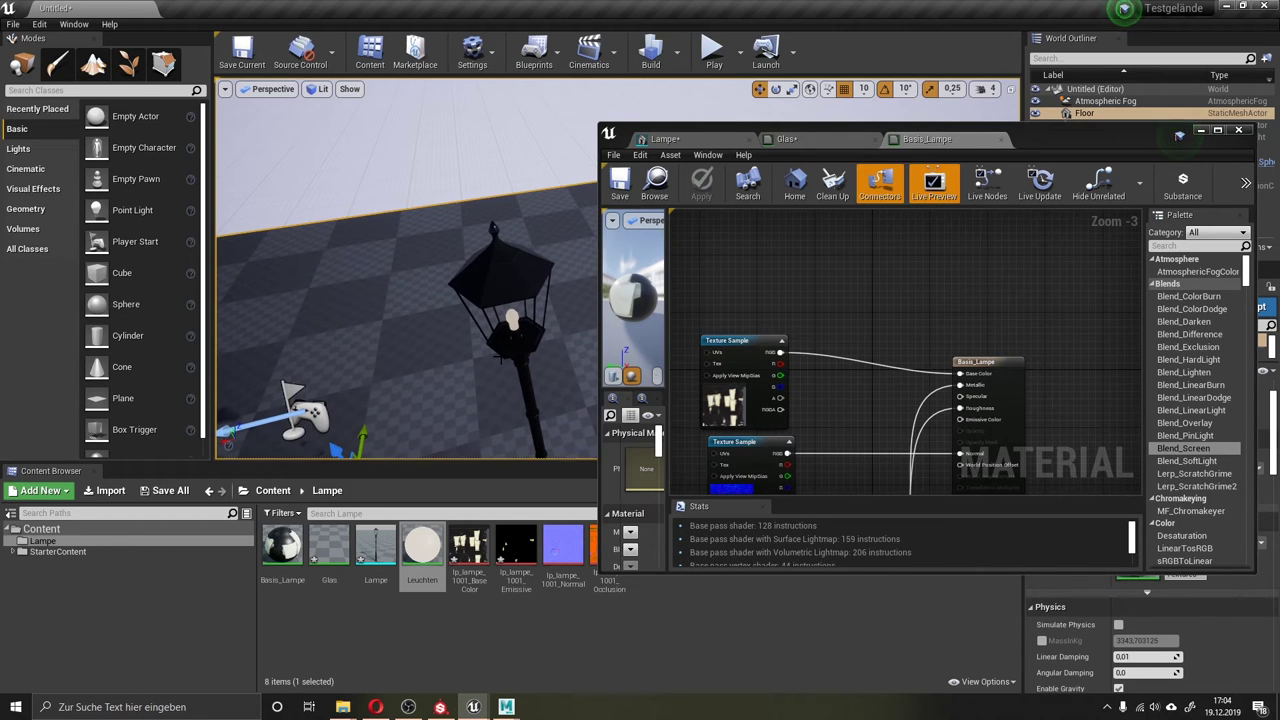
pyautogui.moveTo(499, 359); pyautogui.dragTo(499, 380)
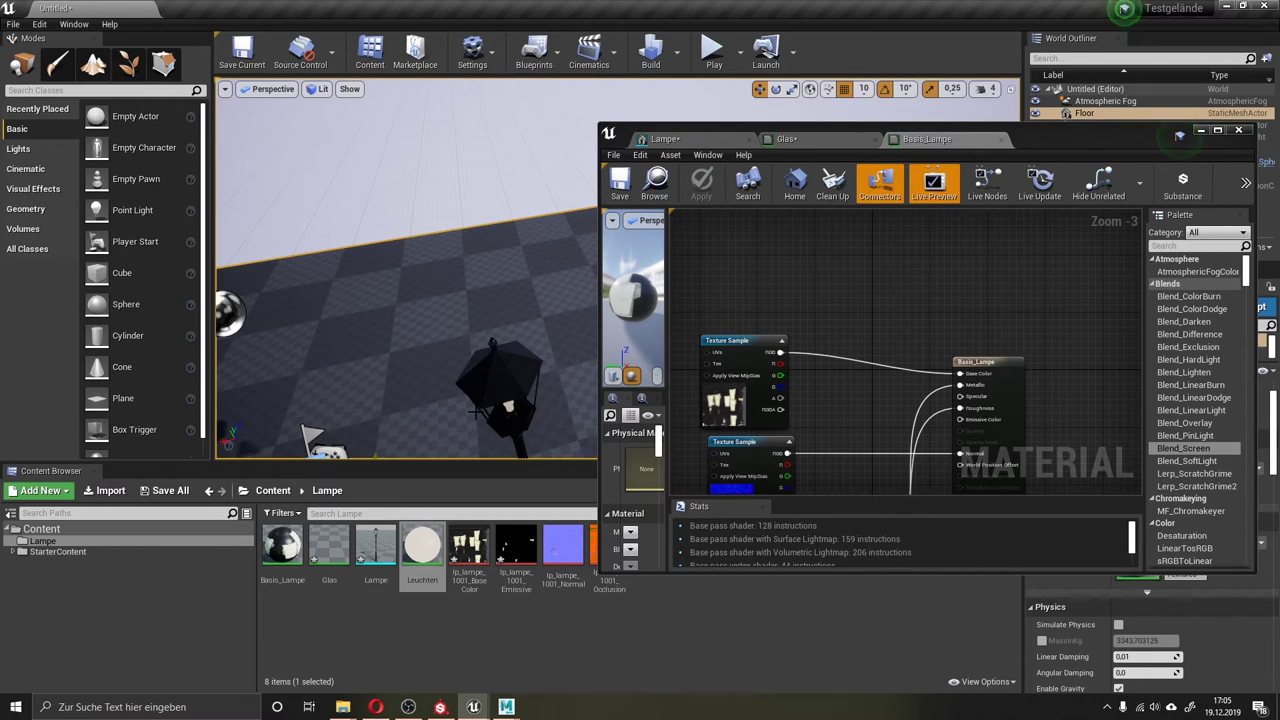
pyautogui.moveTo(476, 411); pyautogui.dragTo(470, 405)
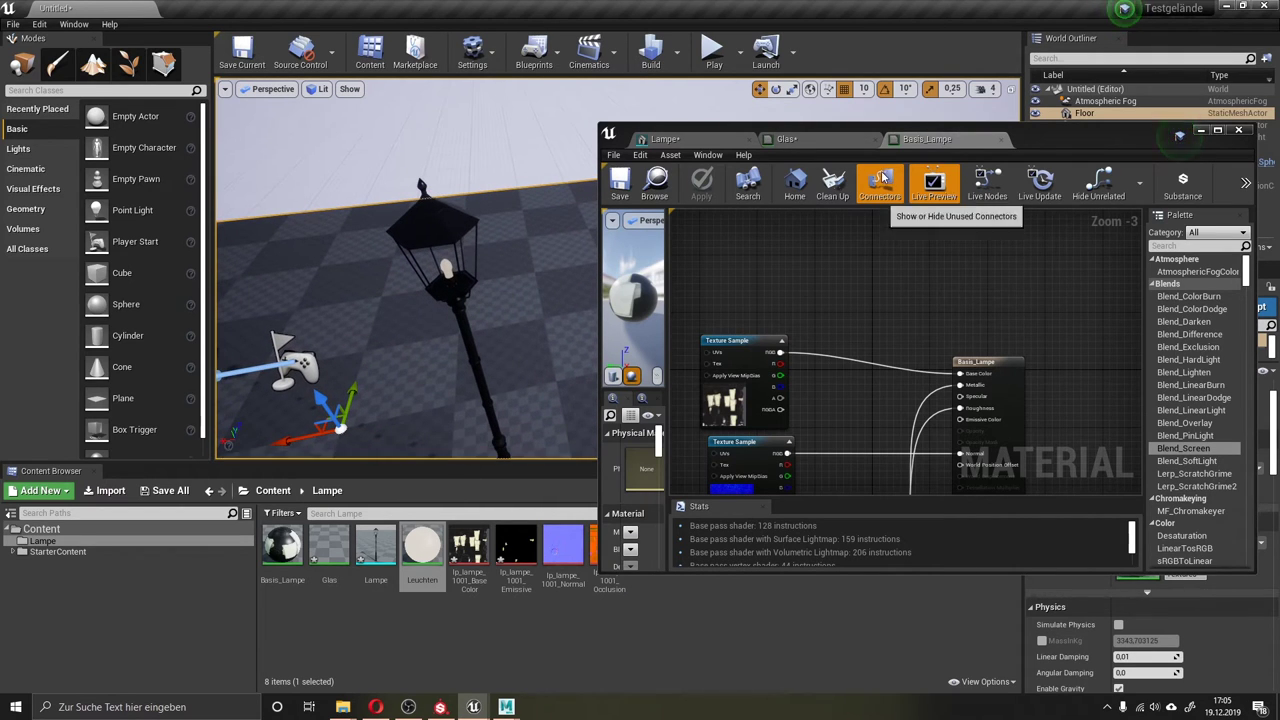
# Close Basis_Lampe and delete the constant 0 node from the Glas graph.
pyautogui.click(1004, 139)
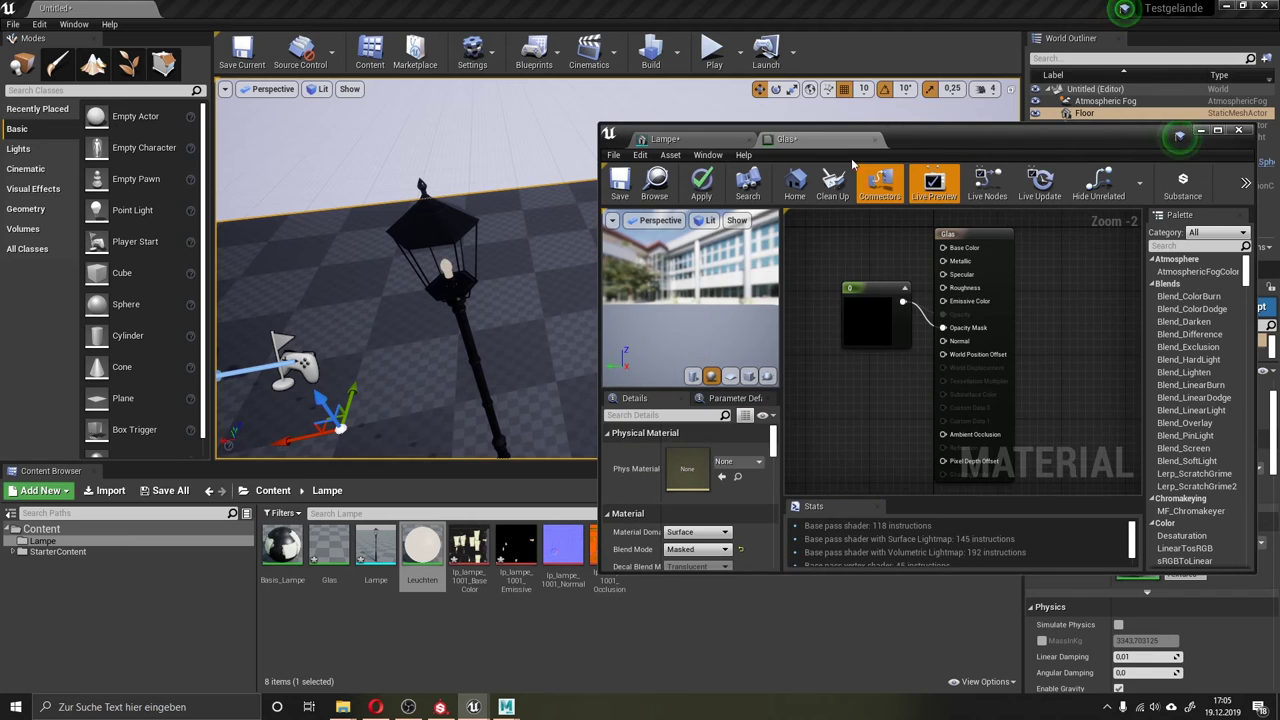
pyautogui.click(868, 344)
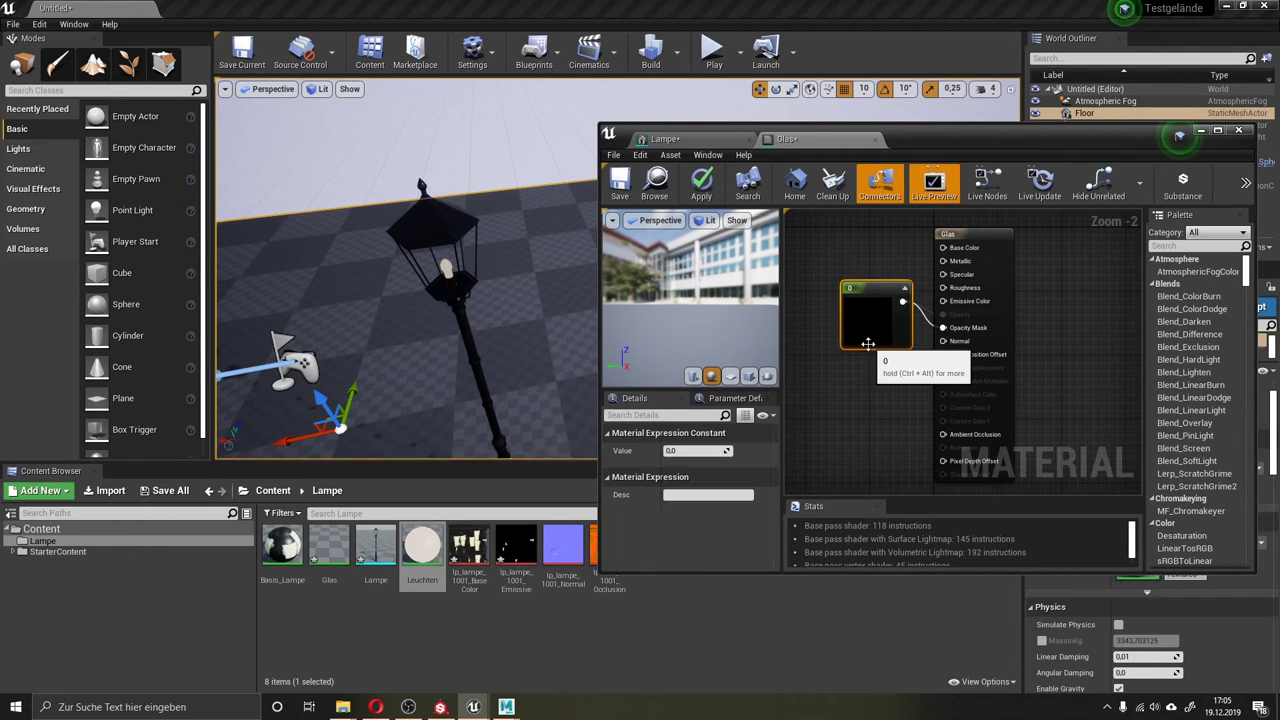
pyautogui.press('Delete')
pyautogui.scroll(-1, 868, 343)
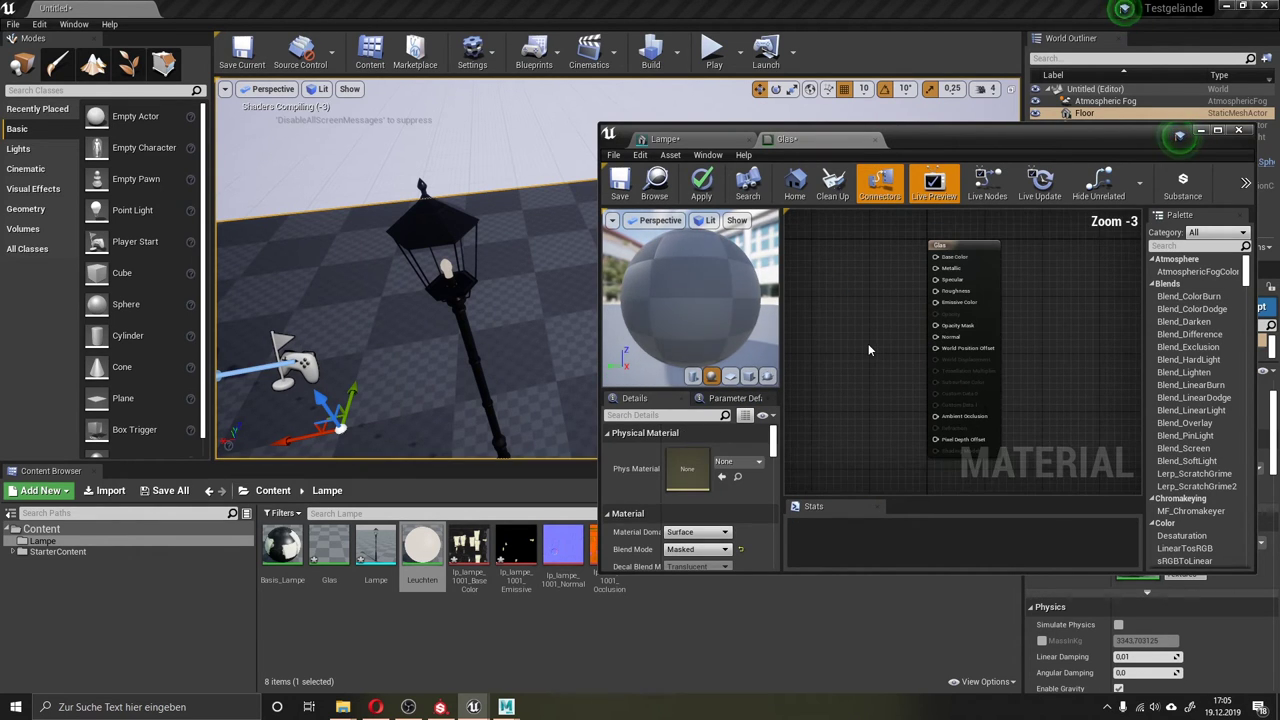
# Set the Glas material's Blend Mode to Translucent.
pyautogui.click(981, 244)
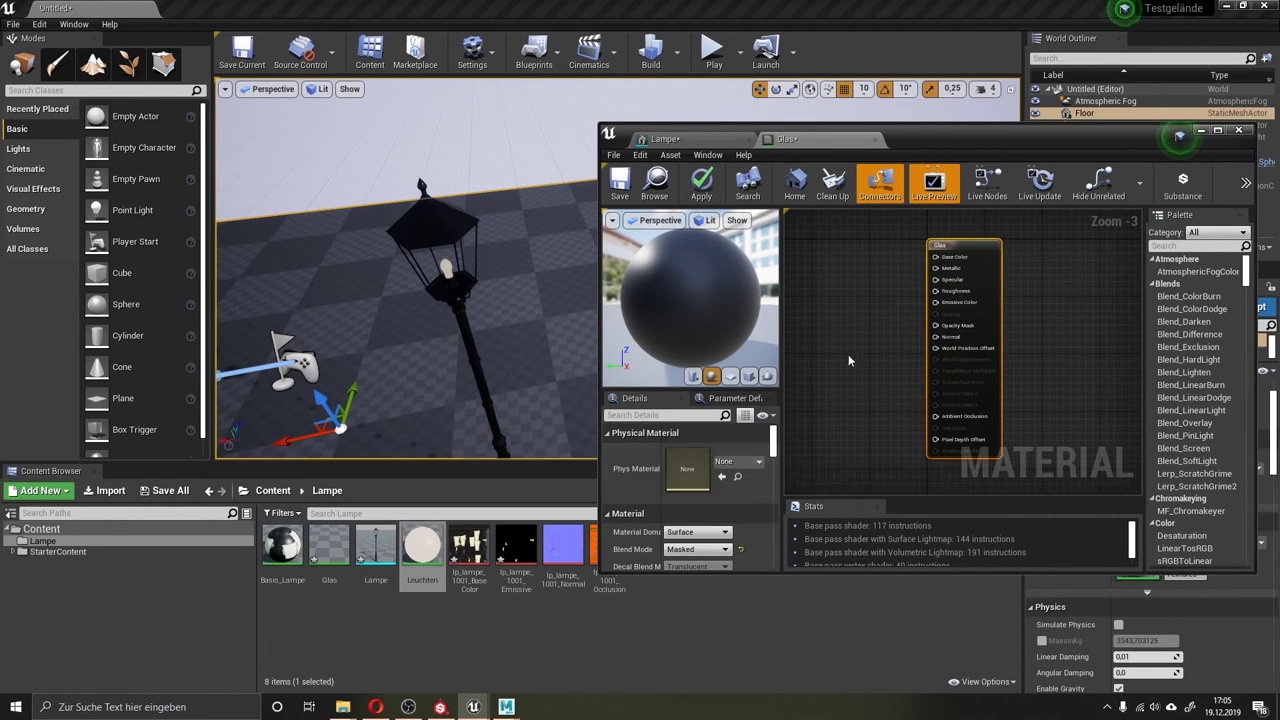
pyautogui.scroll(-1, 679, 514)
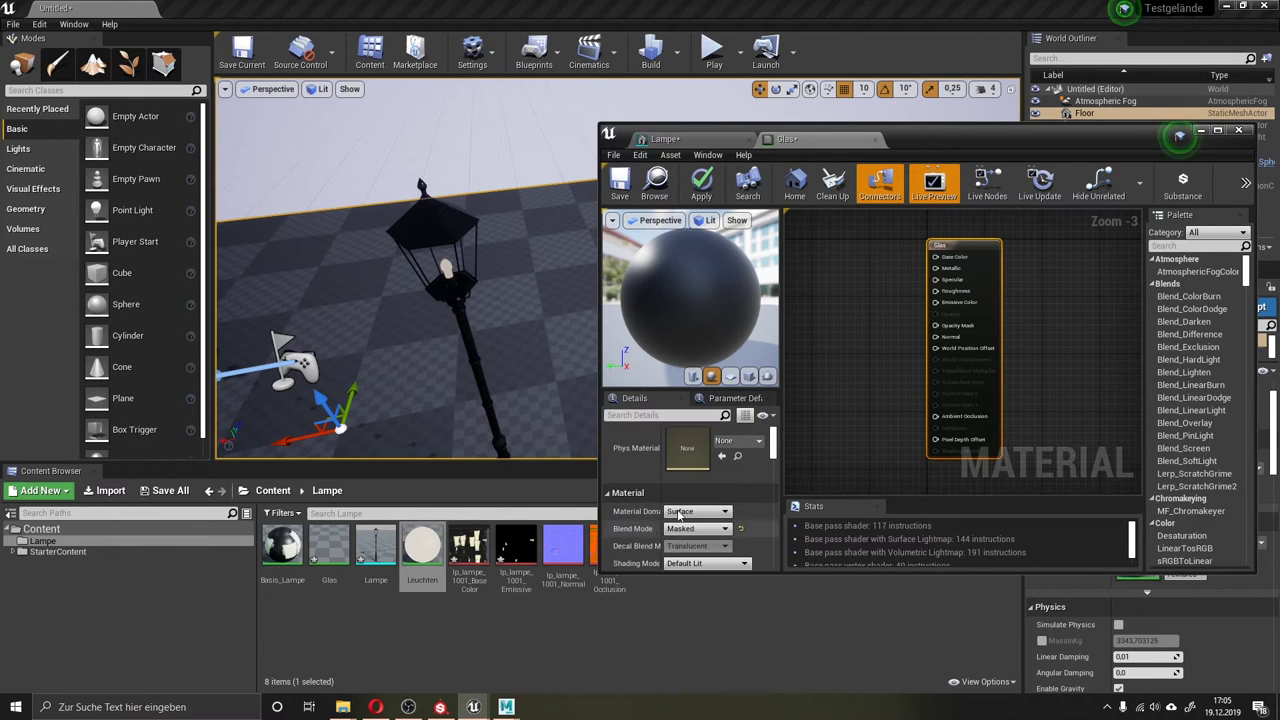
pyautogui.scroll(-2, 679, 514)
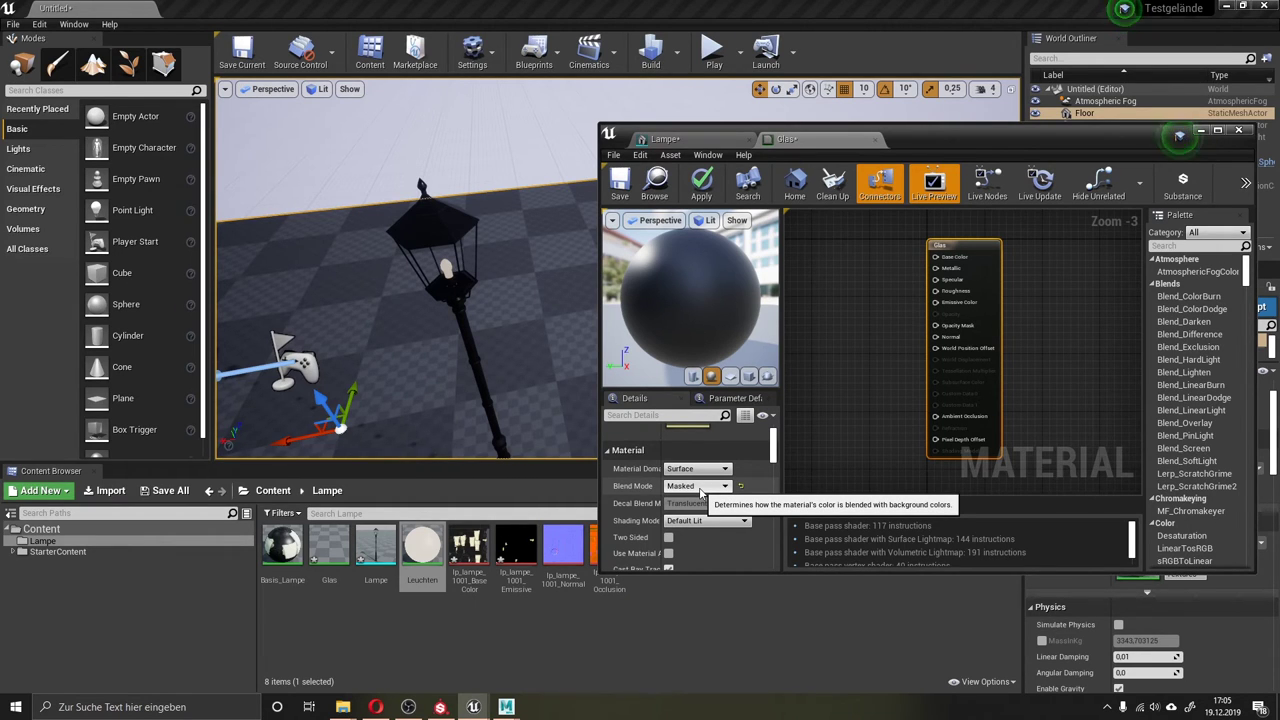
pyautogui.click(700, 487)
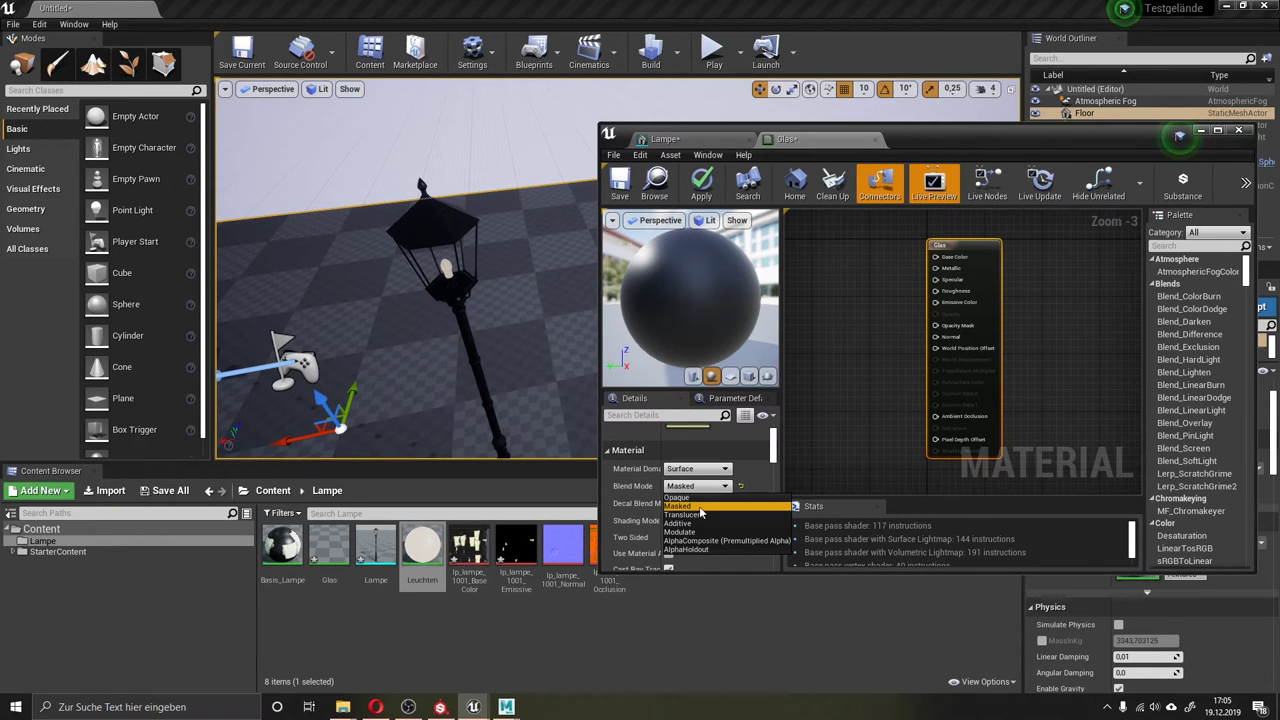
pyautogui.click(700, 514)
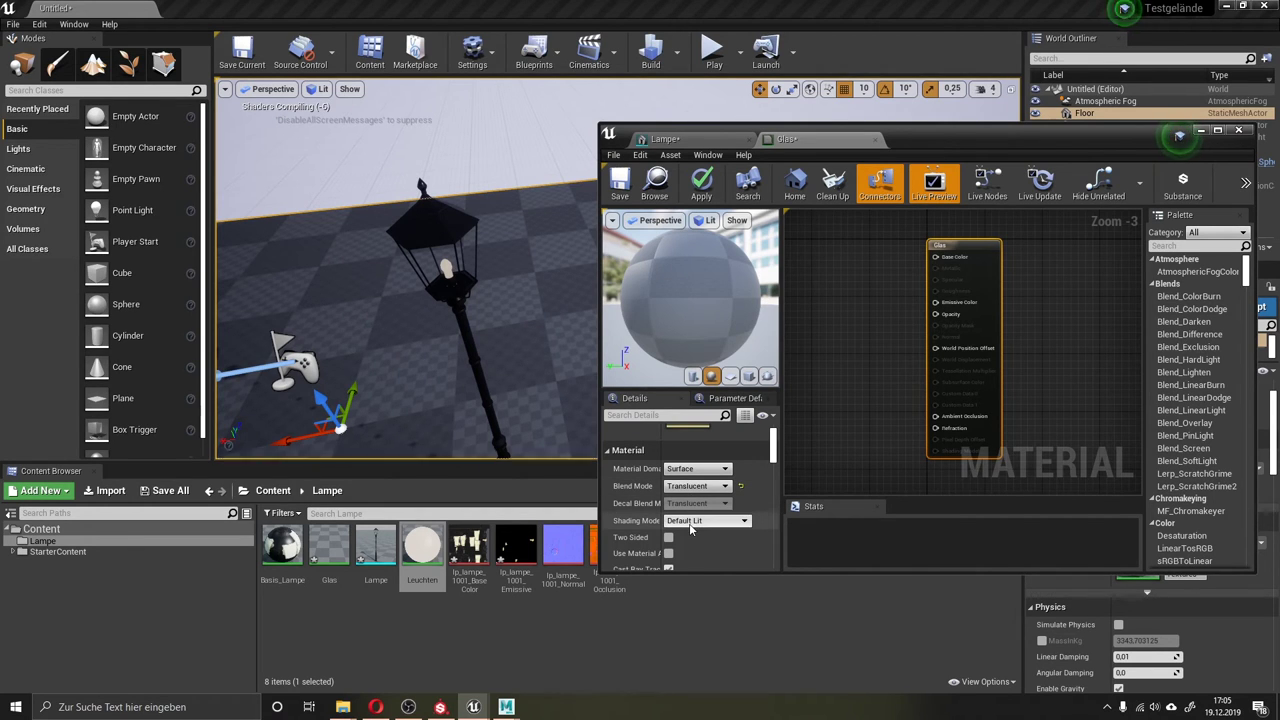
# Choose Surface TranslucencyVolume as the translucency Lighting Mode.
pyautogui.scroll(-5, 690, 535)
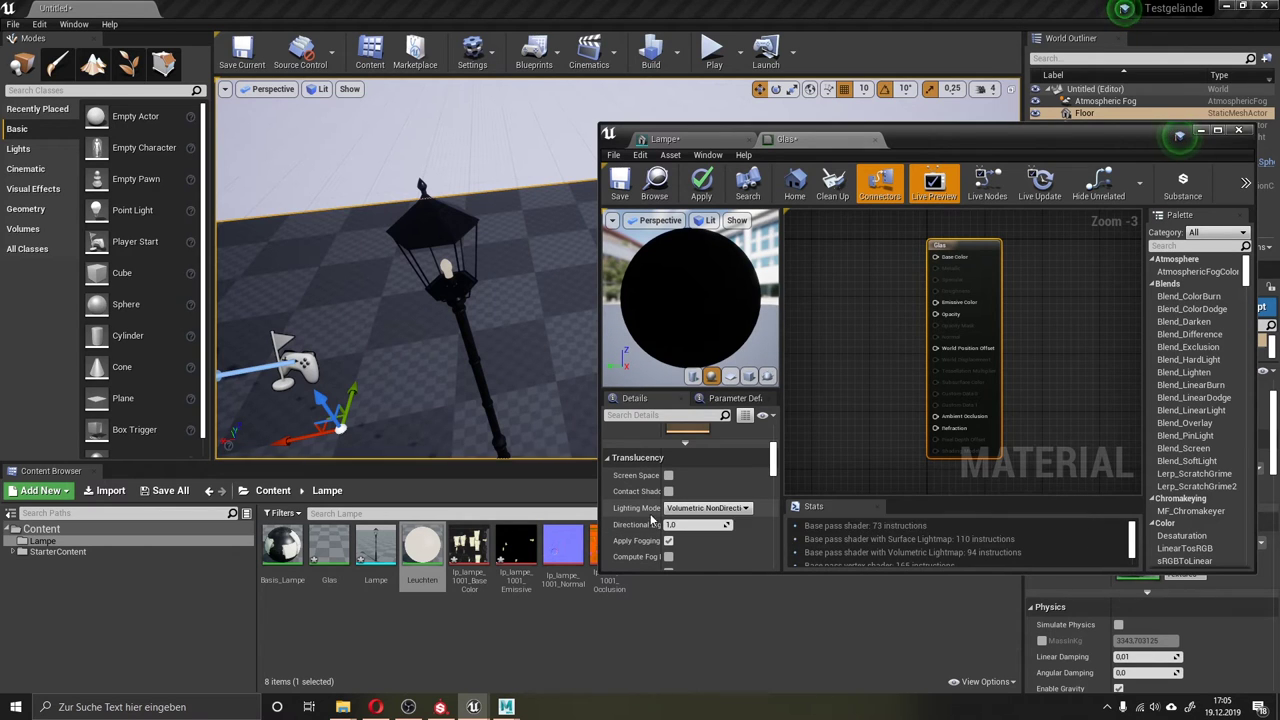
pyautogui.click(672, 510)
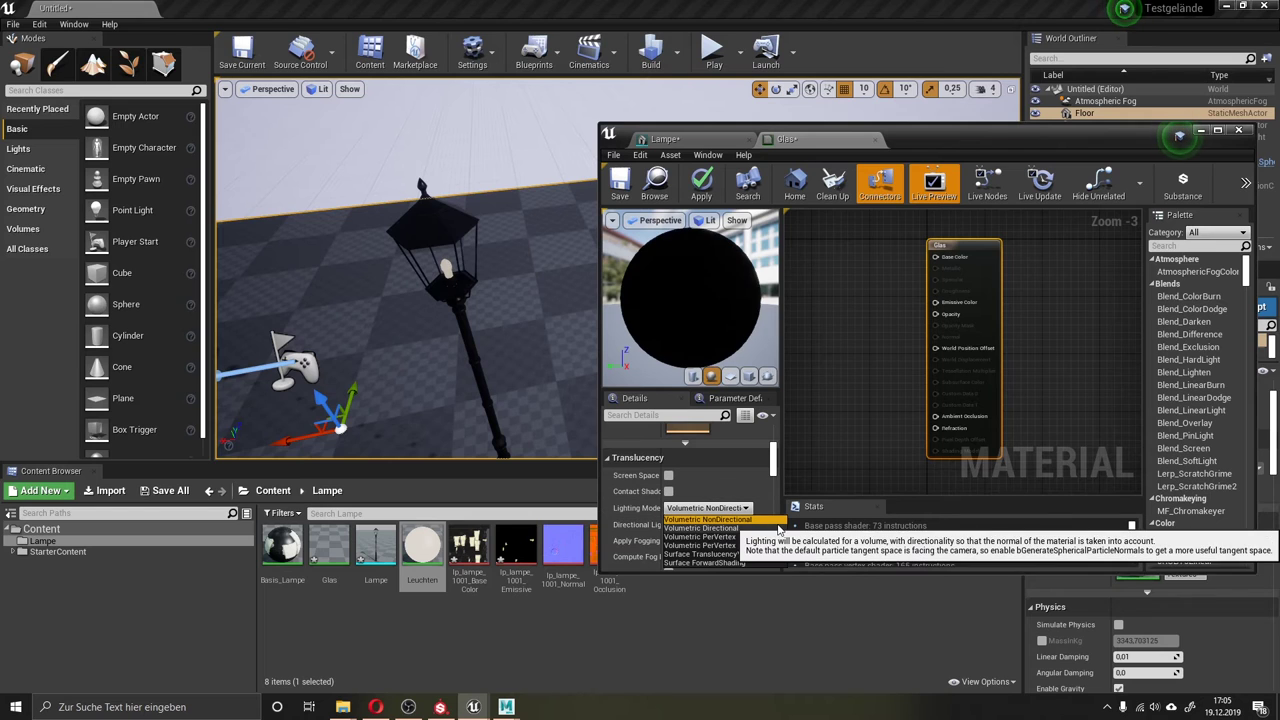
pyautogui.click(760, 555)
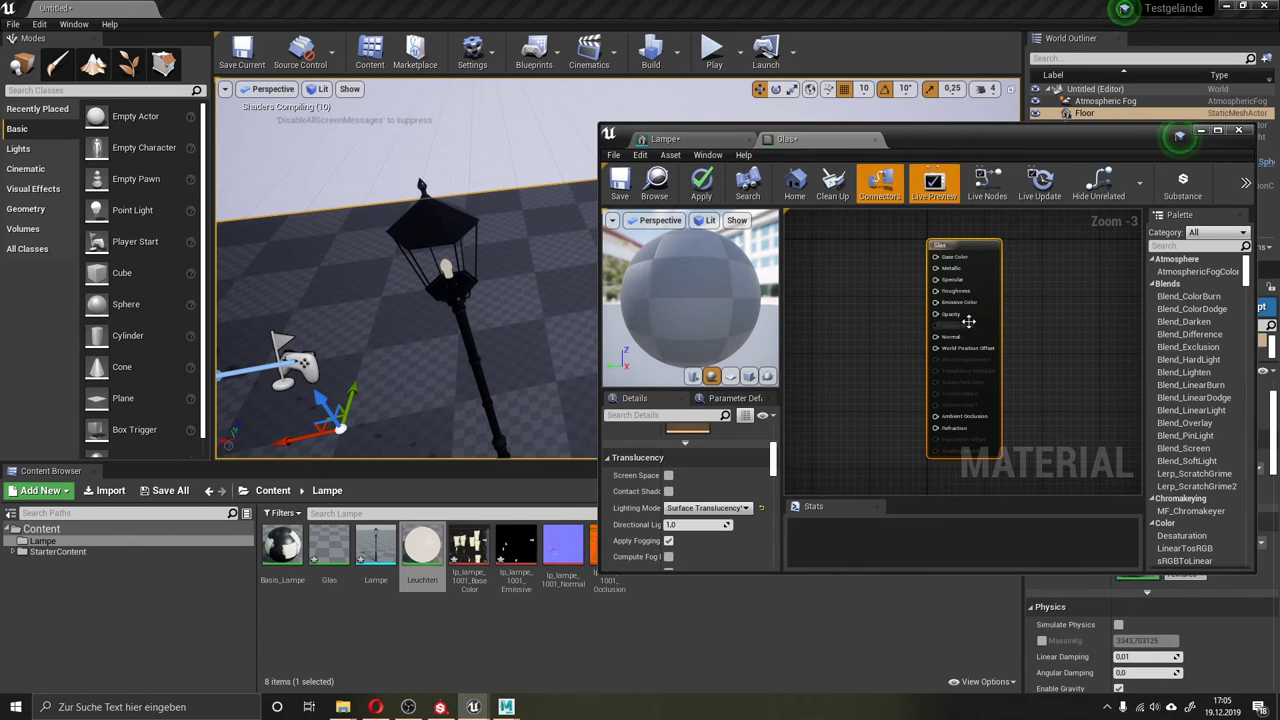
pyautogui.scroll(2, 962, 305)
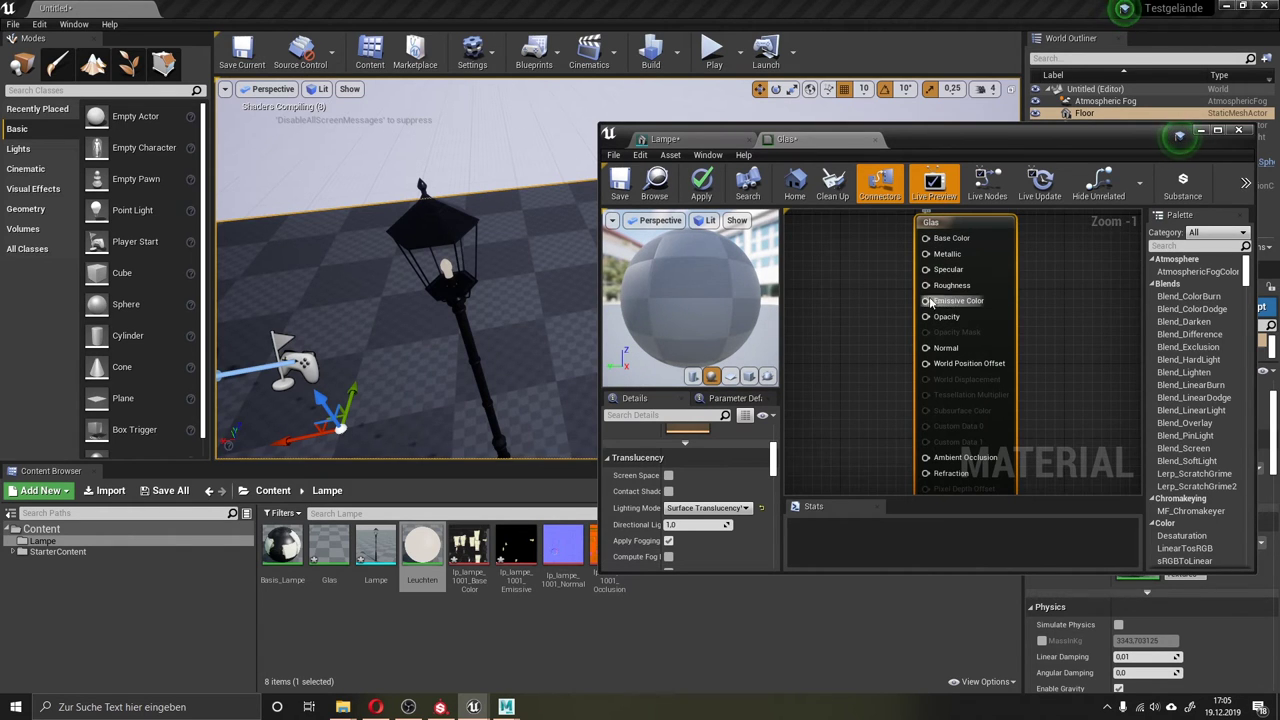
pyautogui.scroll(-1, 915, 370)
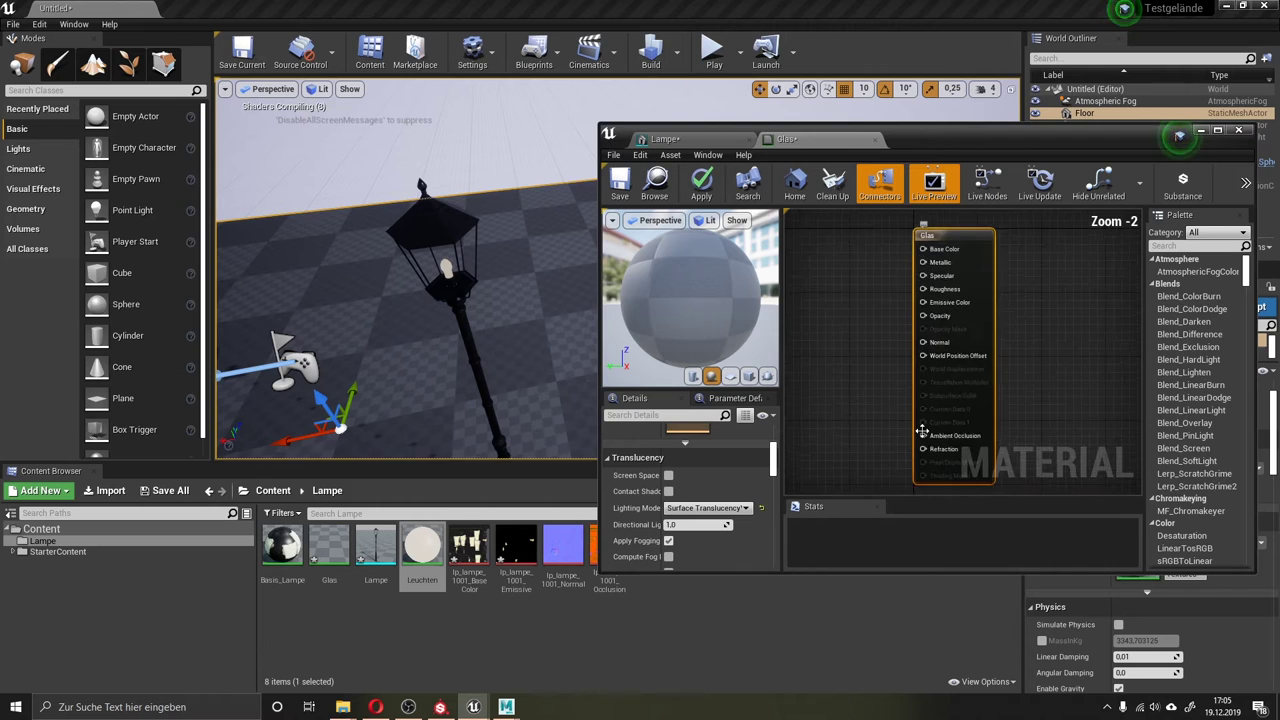
pyautogui.scroll(1, 925, 450)
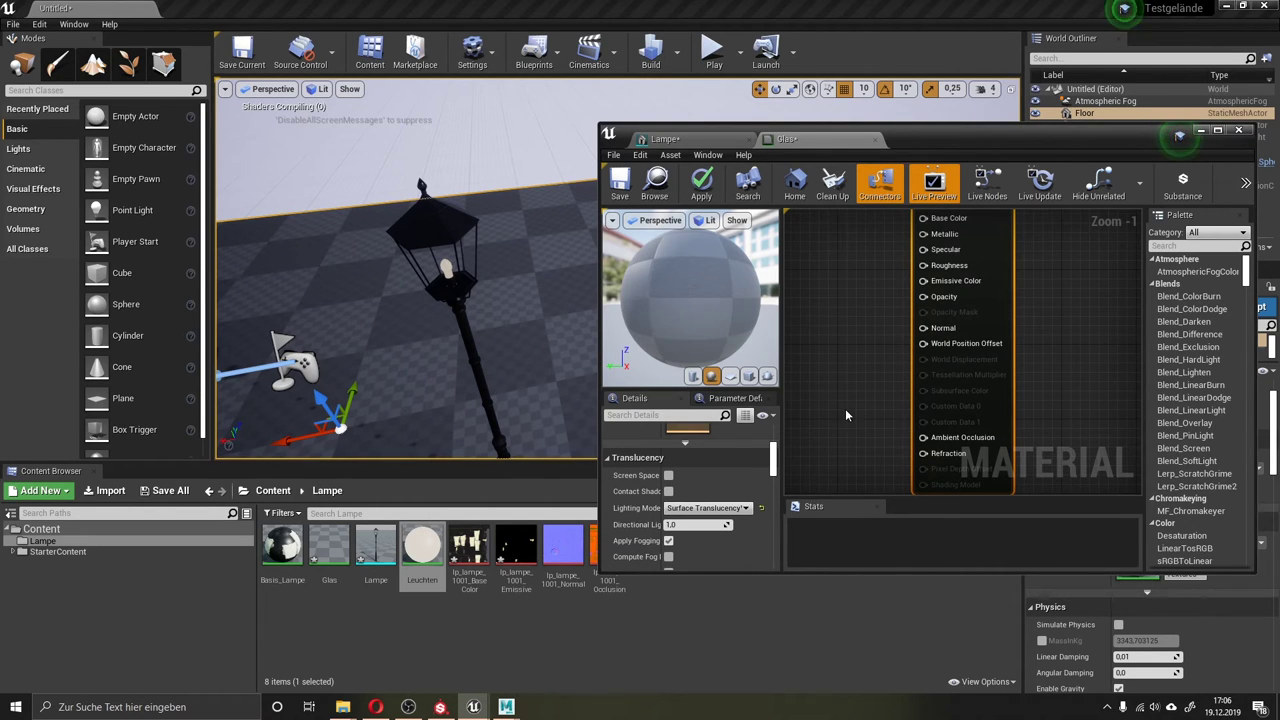
pyautogui.scroll(-1, 850, 395)
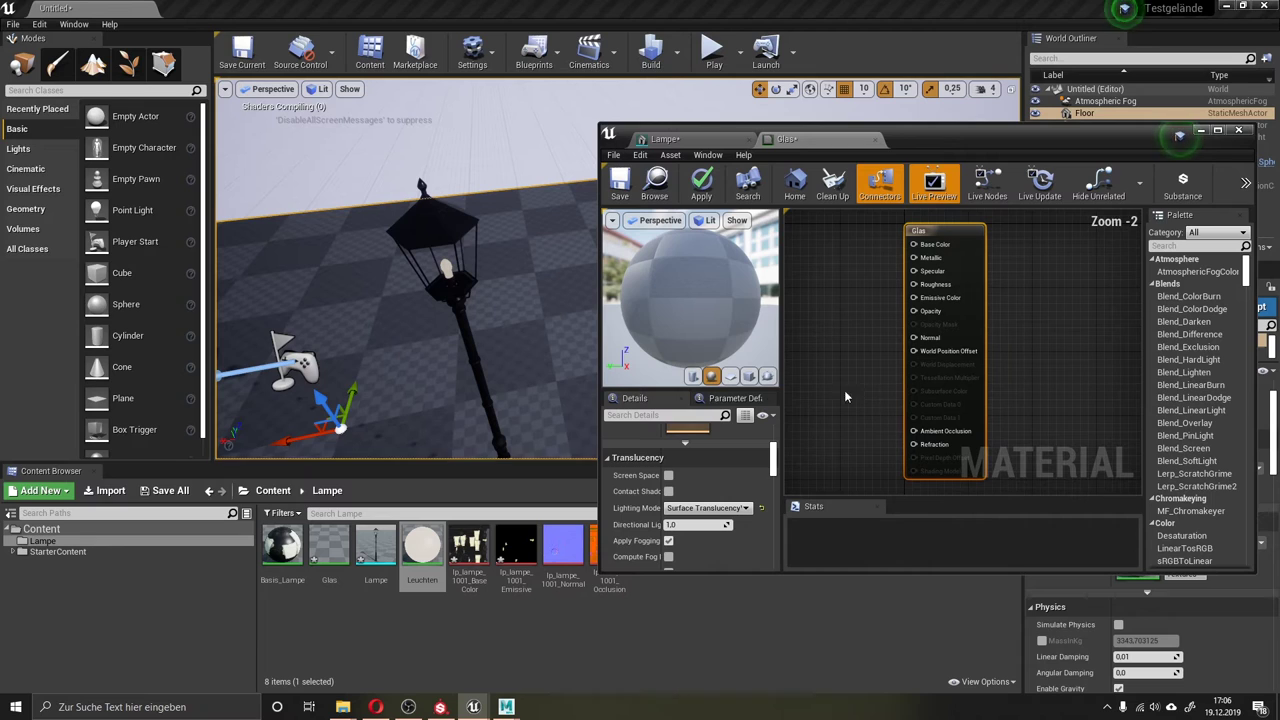
# Save Glas and let its shaders compile into a dark glossy sphere preview.
pyautogui.click(626, 185)
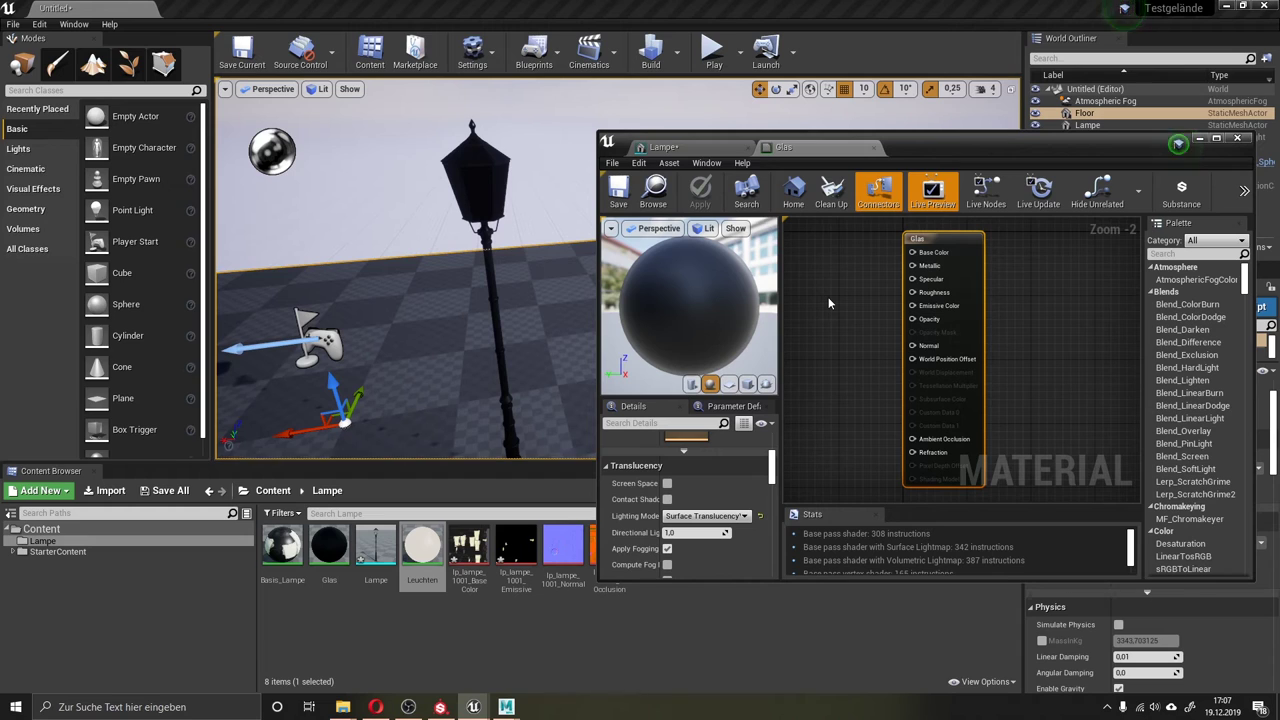
pyautogui.scroll(-1, 822, 322)
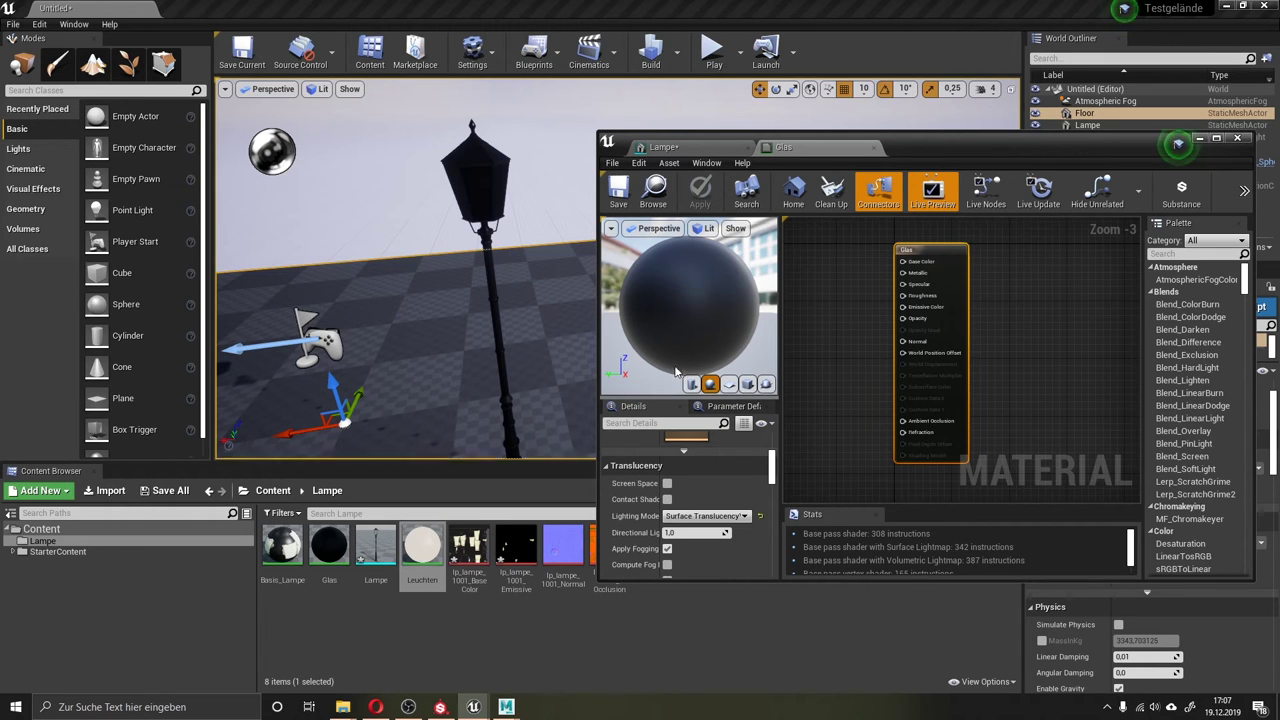
pyautogui.scroll(-1, 730, 479)
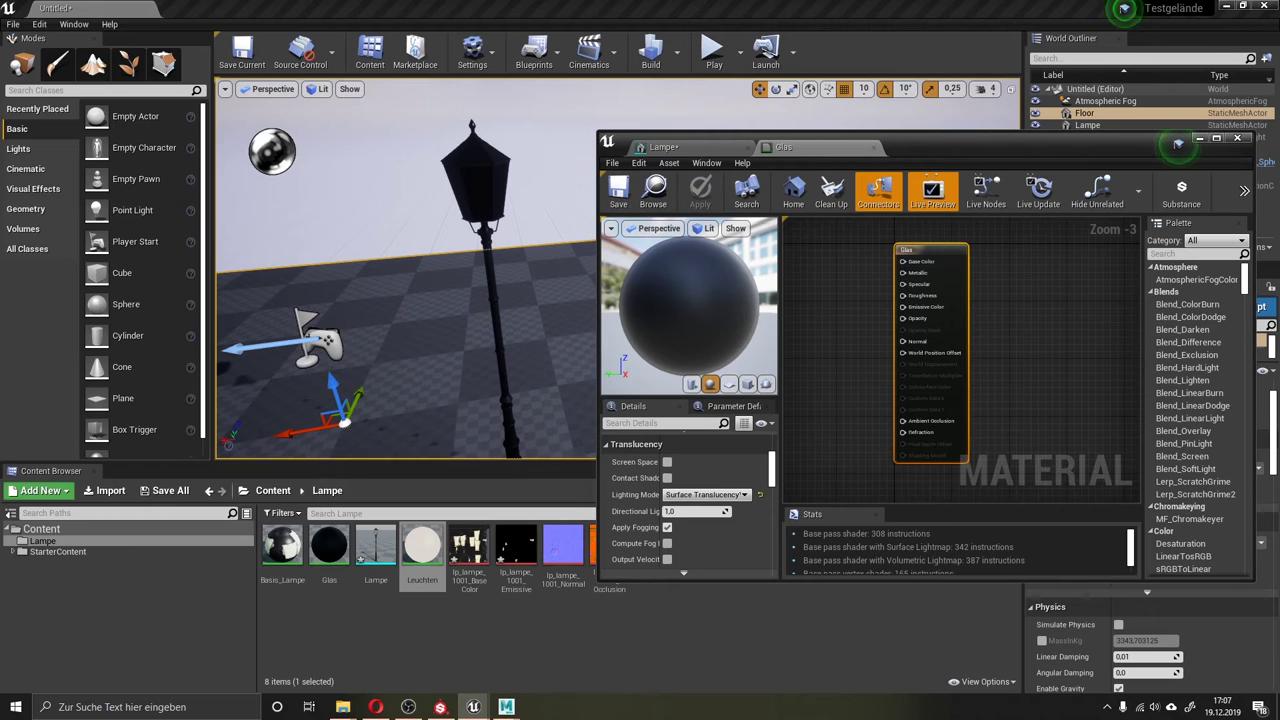
# Add a Constant3Vector node coloured peach (1.0, 0.777, 0.503) for Glas's Base Color.
pyautogui.click(812, 250)
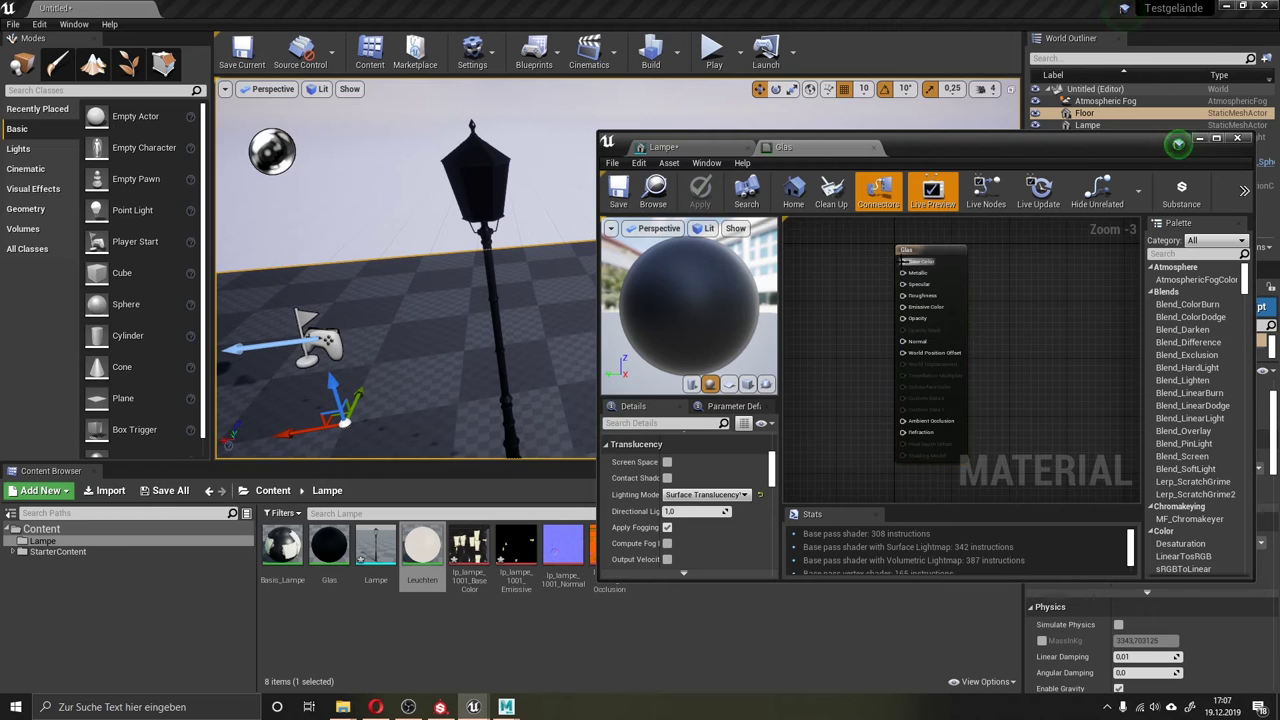
pyautogui.click(812, 250)
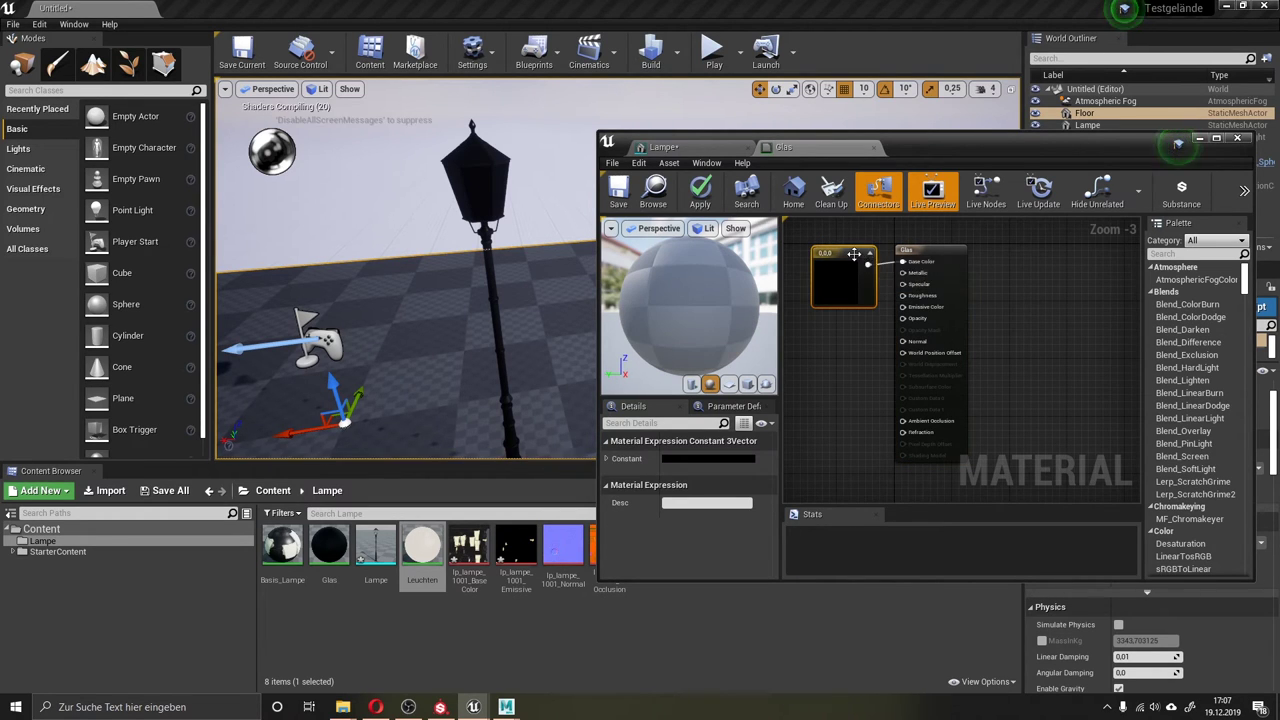
pyautogui.moveTo(853, 254); pyautogui.dragTo(825, 244)
pyautogui.doubleClick(820, 246)
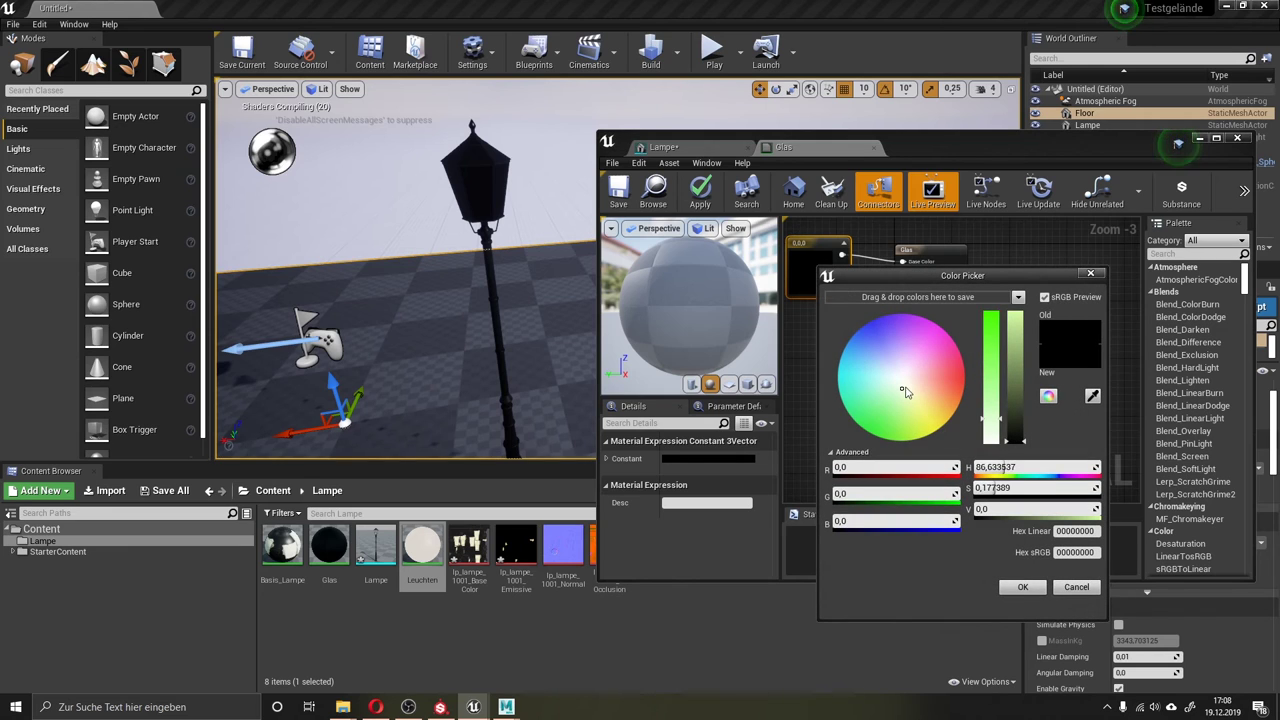
pyautogui.moveTo(905, 392)
pyautogui.mouseDown()
pyautogui.moveTo(938, 398)
pyautogui.moveTo(927, 394)
pyautogui.mouseUp()
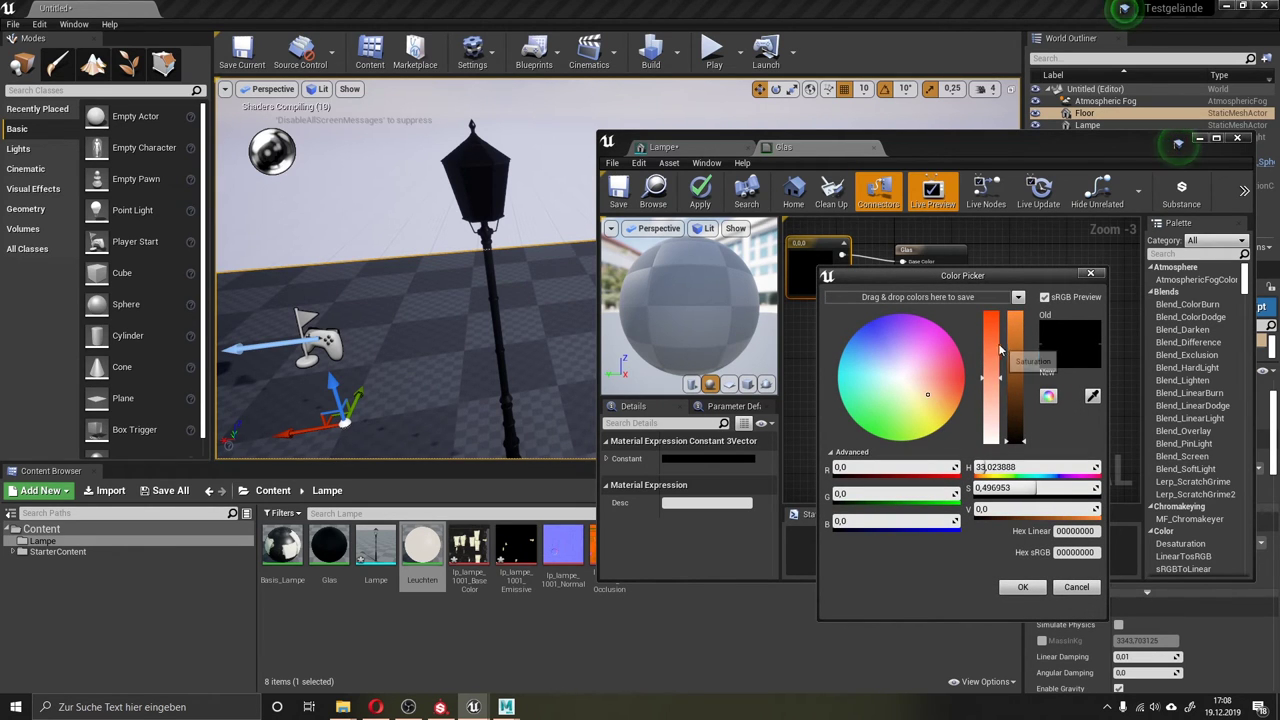
pyautogui.moveTo(1013, 348); pyautogui.dragTo(1013, 312)
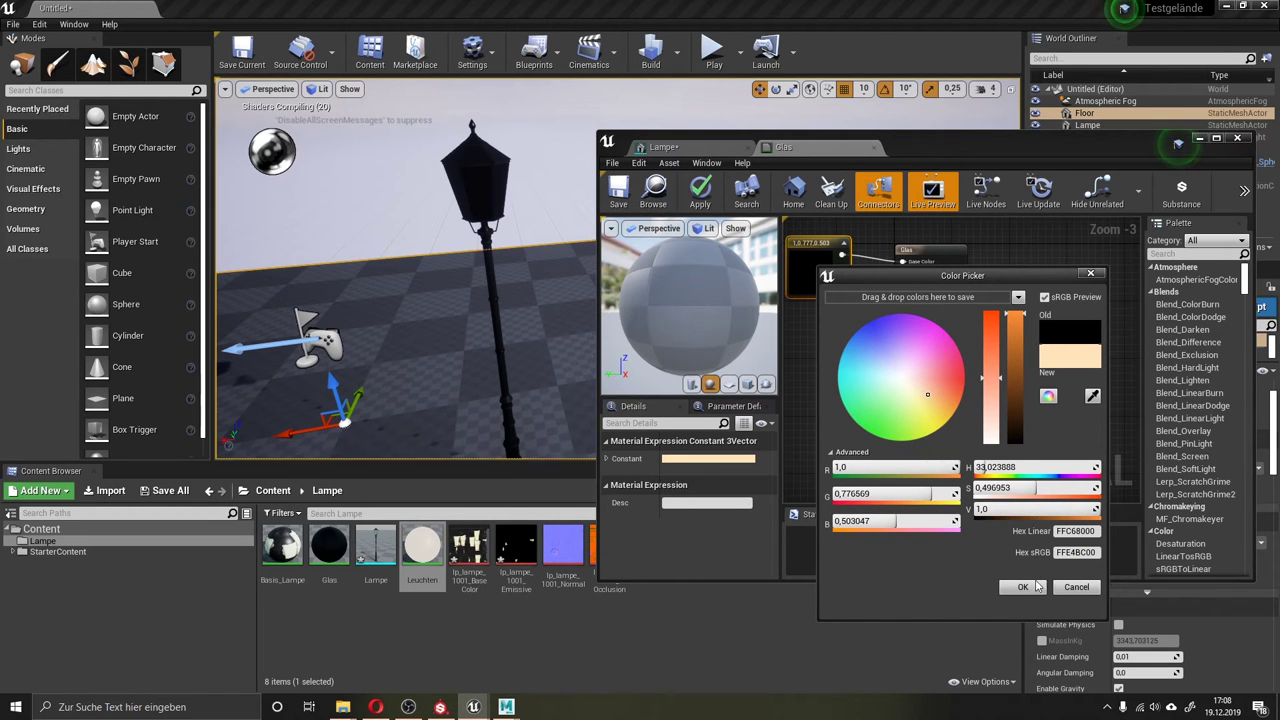
pyautogui.click(1036, 587)
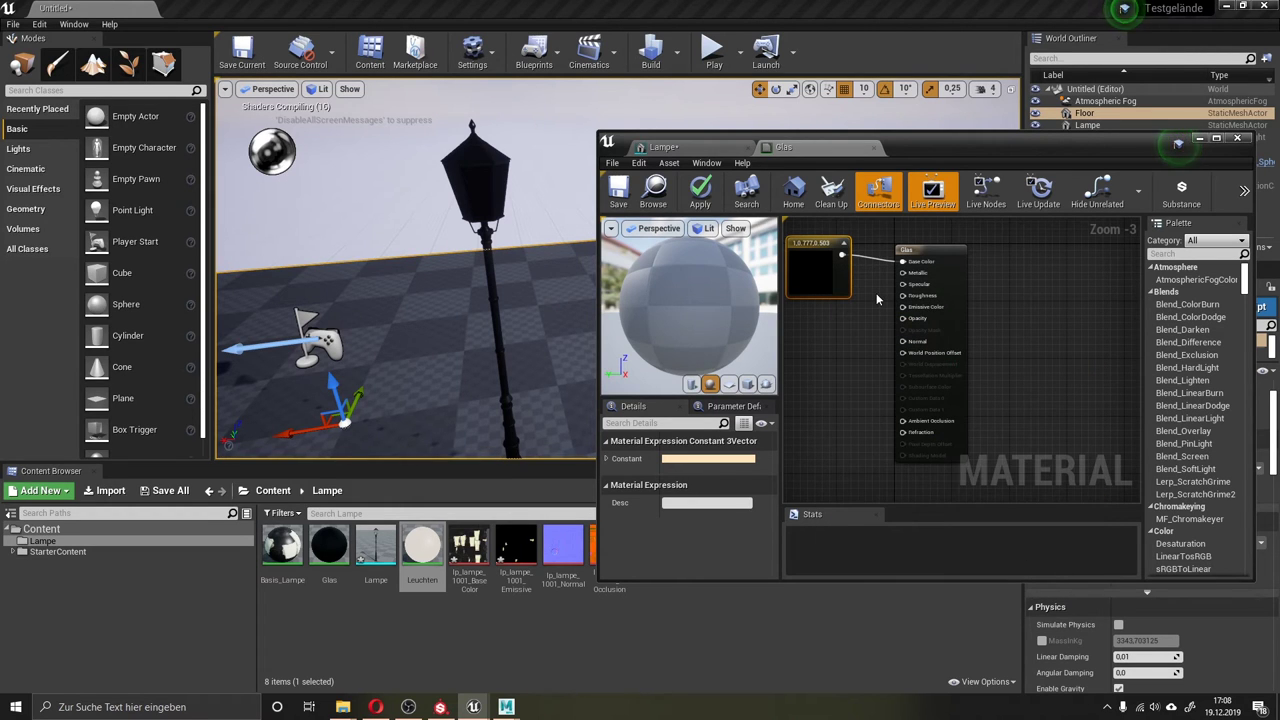
pyautogui.click(848, 343)
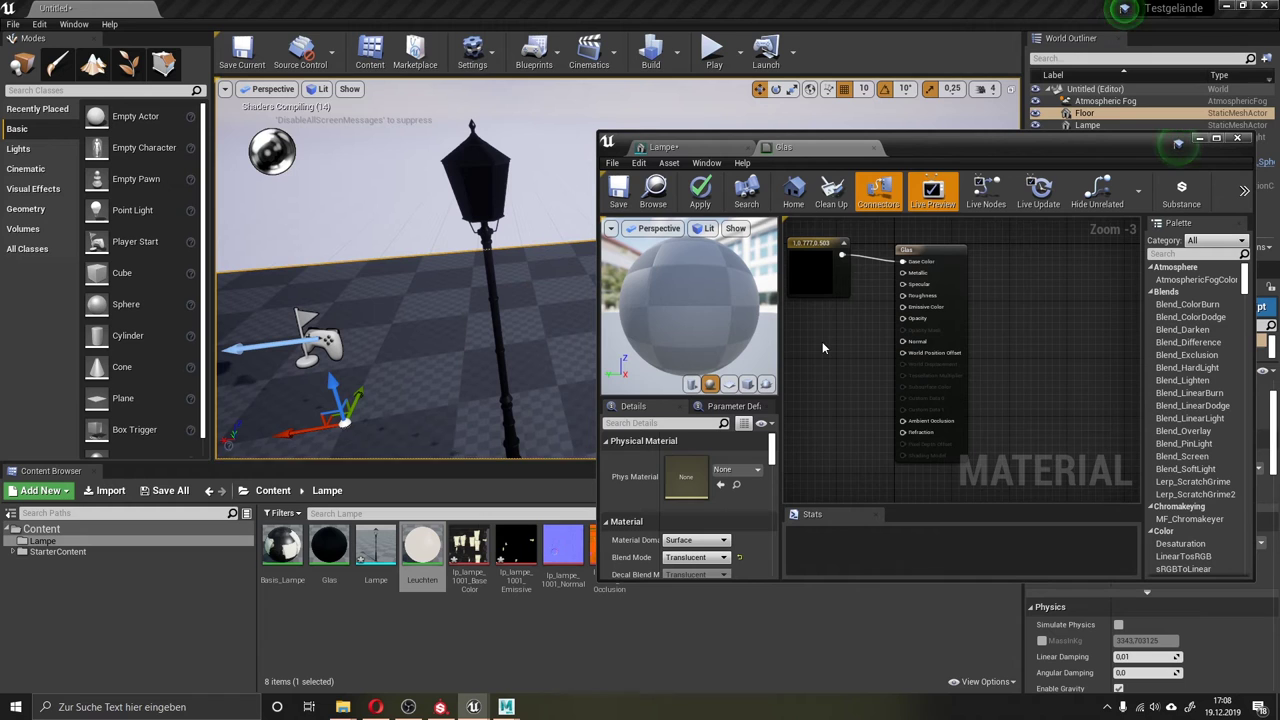
pyautogui.click(468, 553)
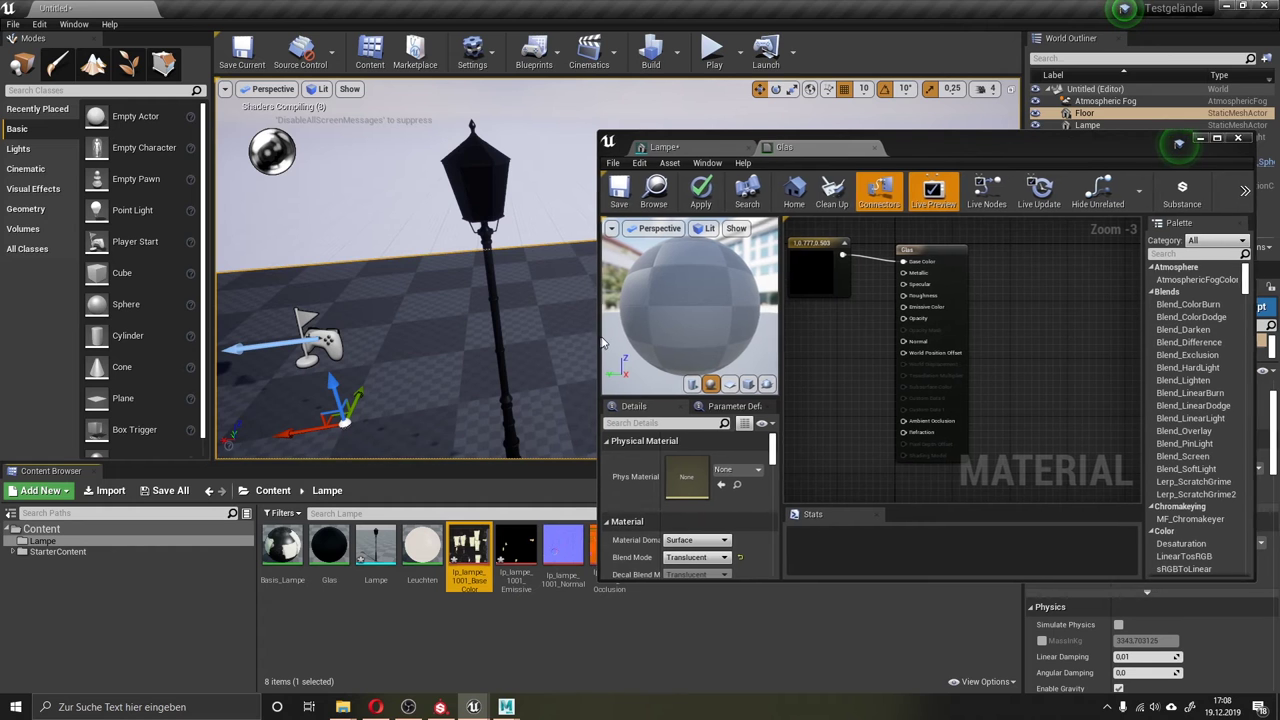
# Add the Occlusion texture sample, wiring blue to Metallic and other channels to Roughness and Ambient Occlusion.
pyautogui.moveTo(592, 339); pyautogui.dragTo(616, 339)
pyautogui.click(606, 548)
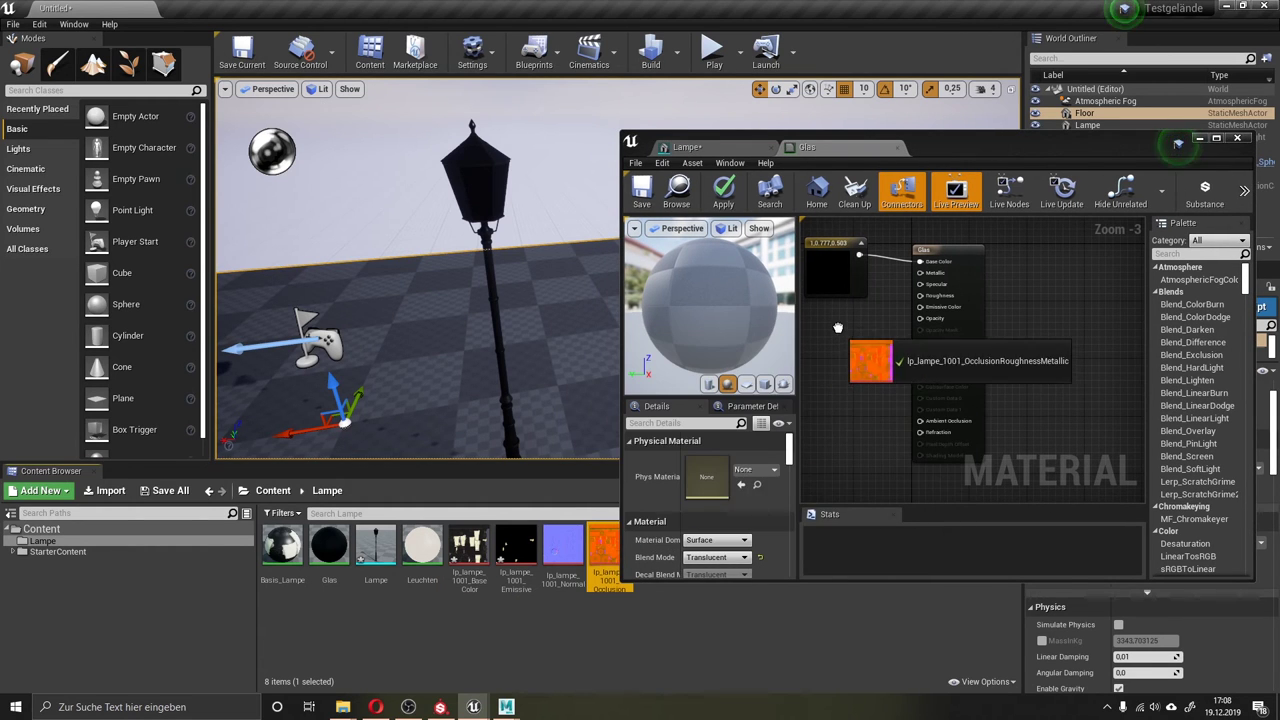
pyautogui.moveTo(660, 497)
pyautogui.mouseDown()
pyautogui.moveTo(835, 330)
pyautogui.moveTo(968, 305)
pyautogui.mouseUp()
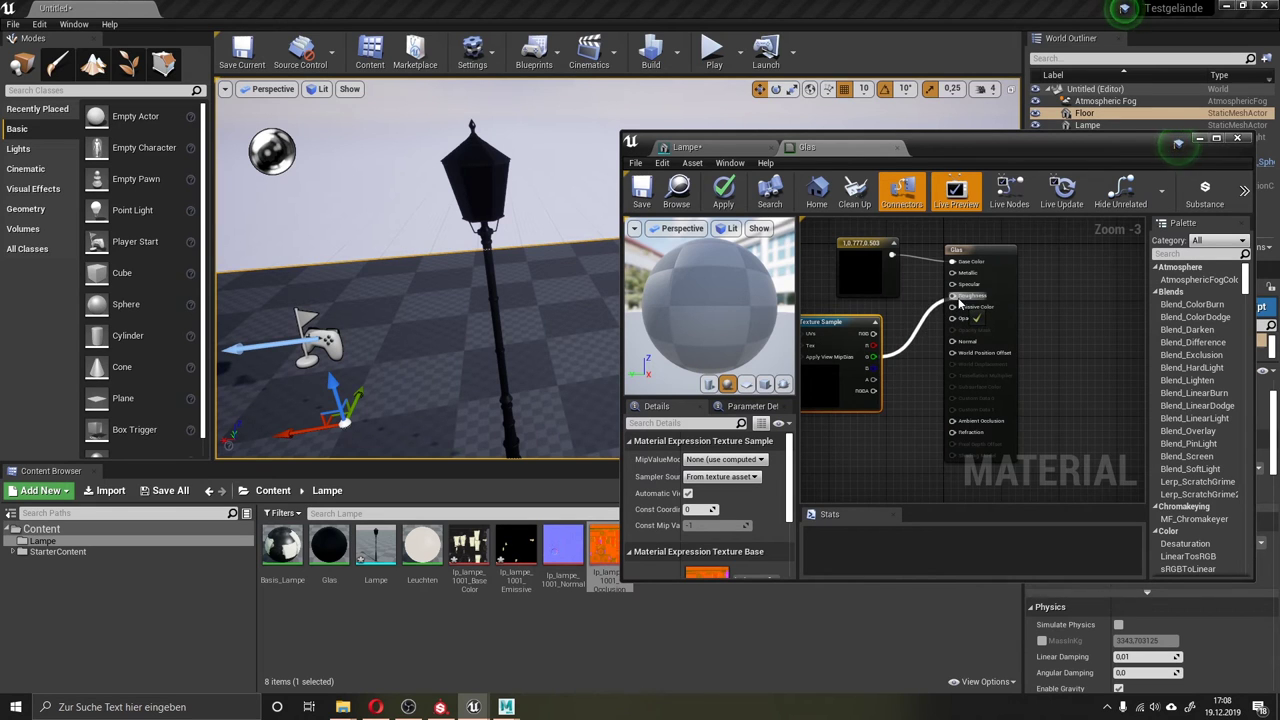
pyautogui.moveTo(873, 368); pyautogui.dragTo(952, 273)
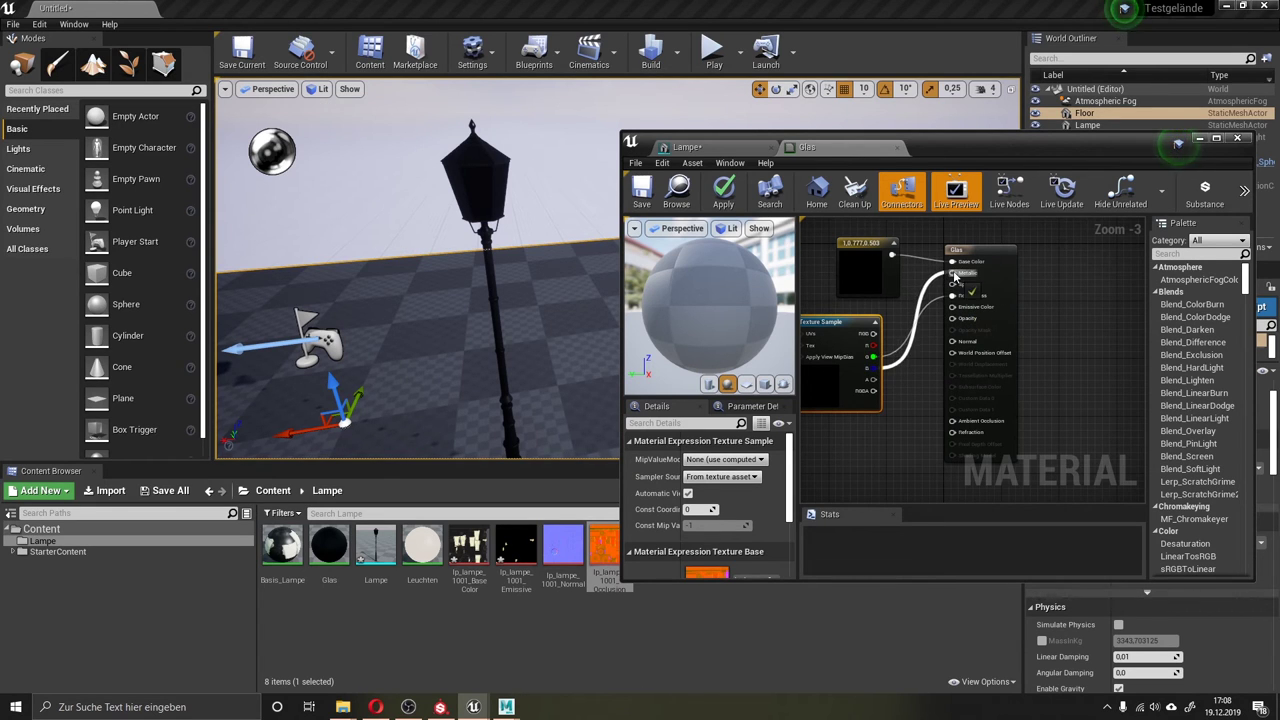
pyautogui.moveTo(907, 393)
pyautogui.mouseDown()
pyautogui.moveTo(833, 328)
pyautogui.moveTo(952, 421)
pyautogui.mouseUp()
pyautogui.click(876, 360)
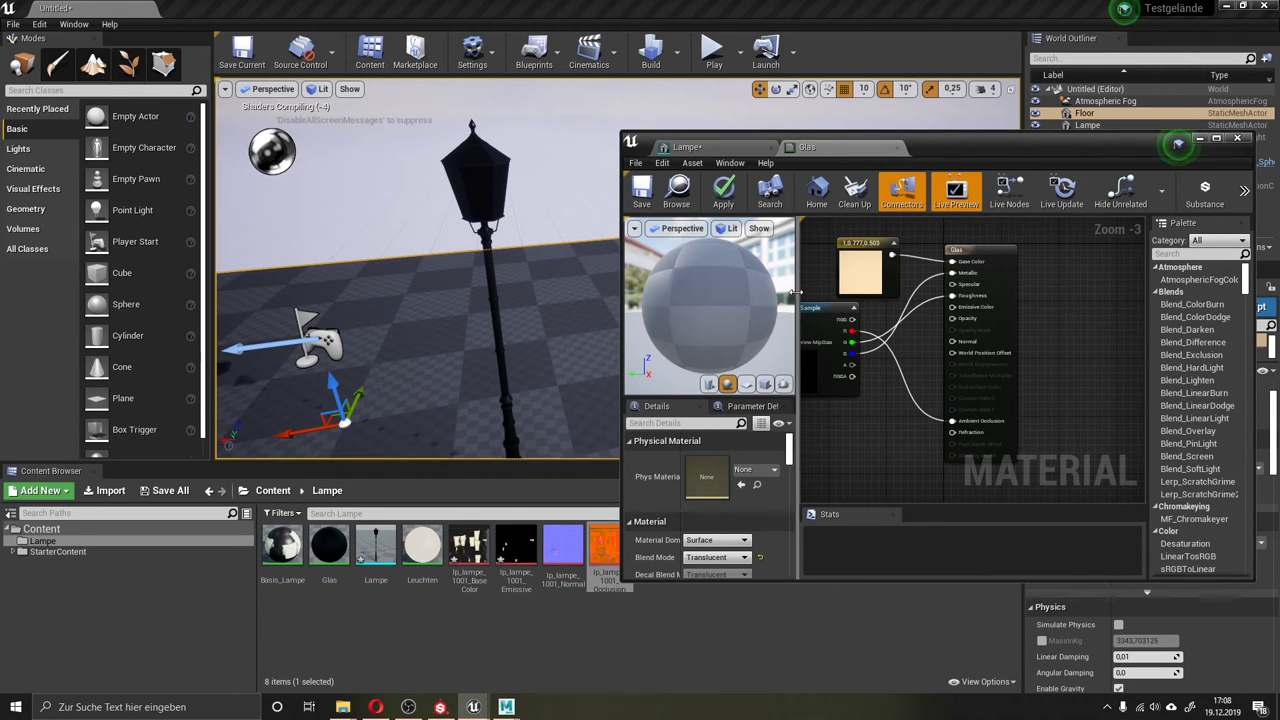
# Add a scalar Constant with value 0.5 and wire it into the Glas result node.
pyautogui.click(860, 428)
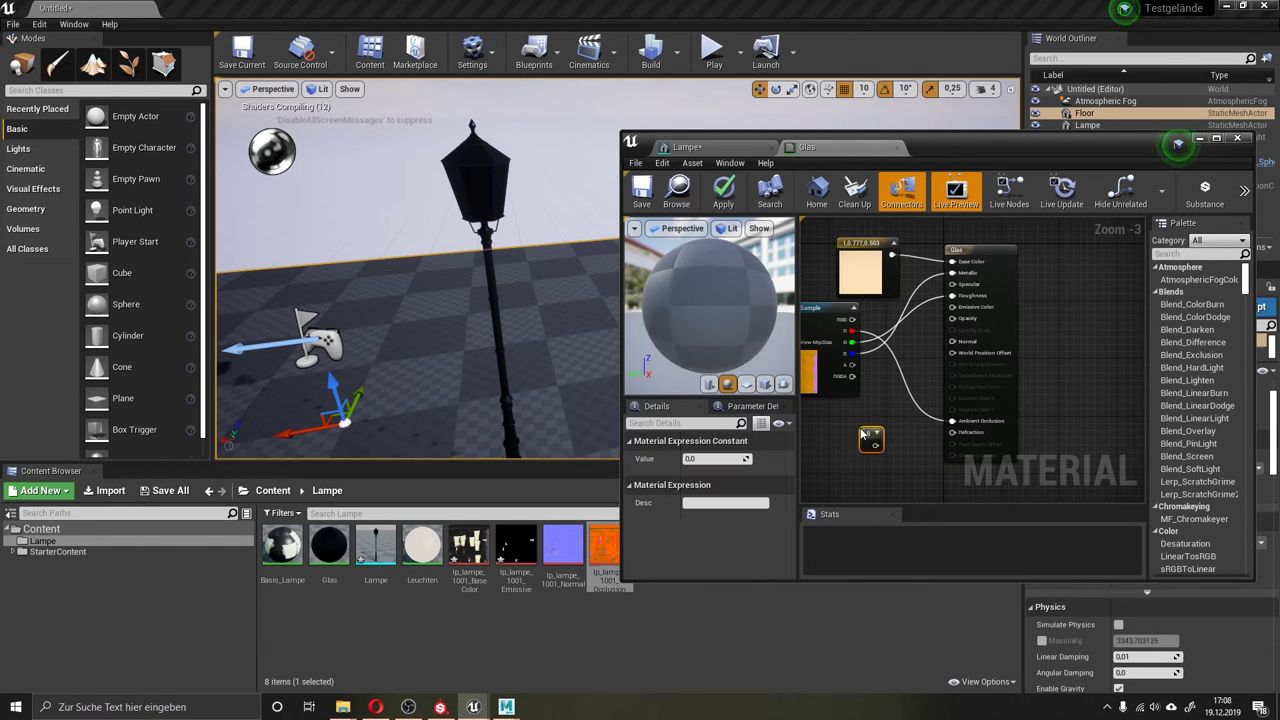
pyautogui.moveTo(879, 446)
pyautogui.mouseDown()
pyautogui.moveTo(855, 421)
pyautogui.moveTo(952, 341)
pyautogui.mouseUp()
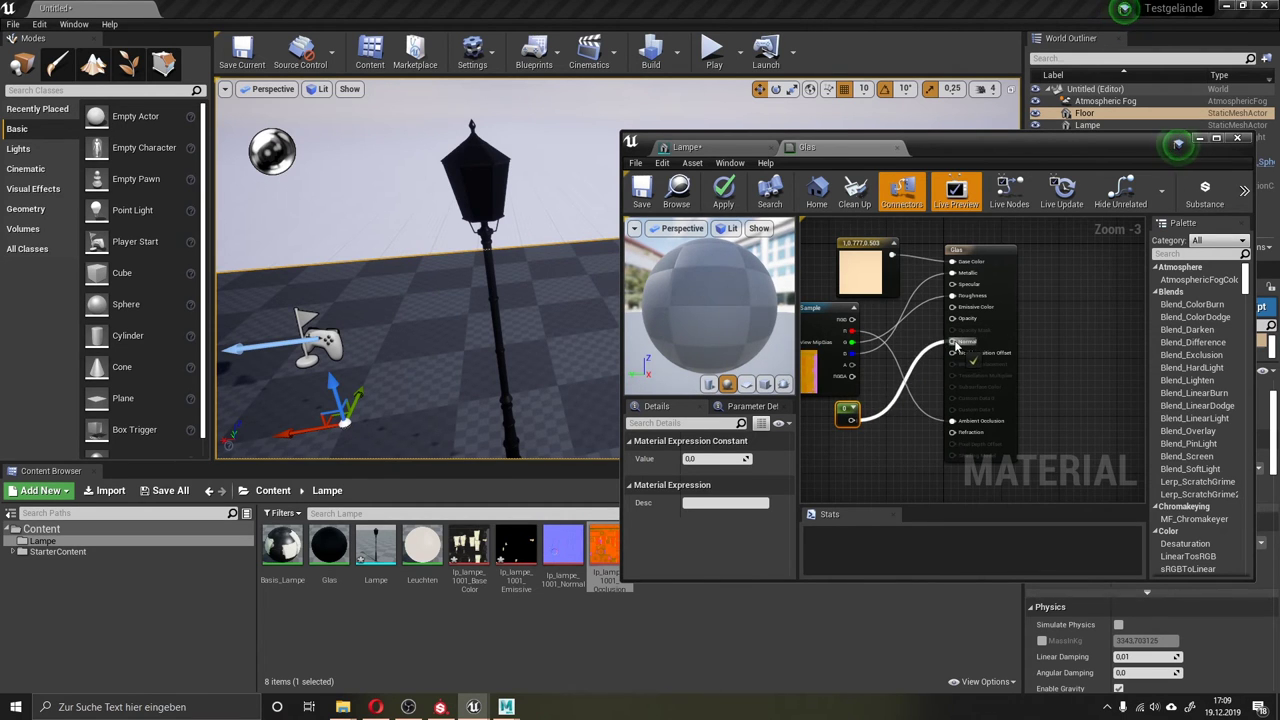
pyautogui.click(730, 459)
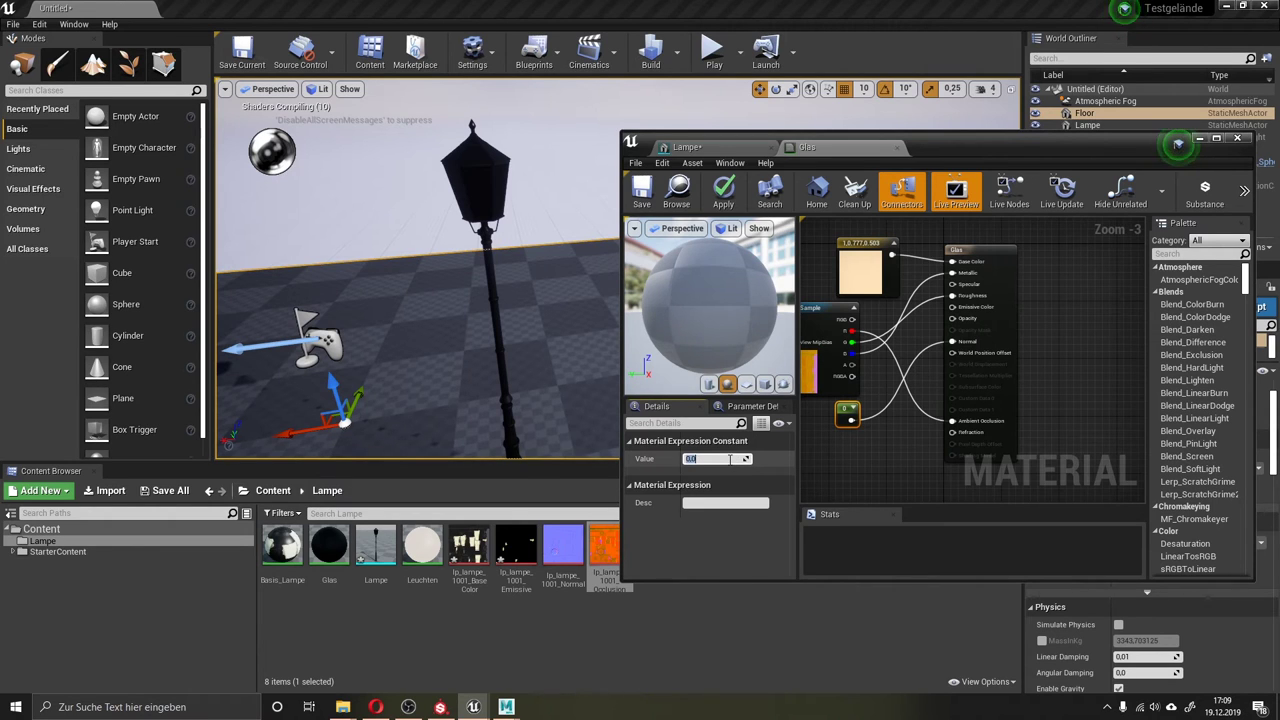
pyautogui.write('0.5')
pyautogui.press('Return')
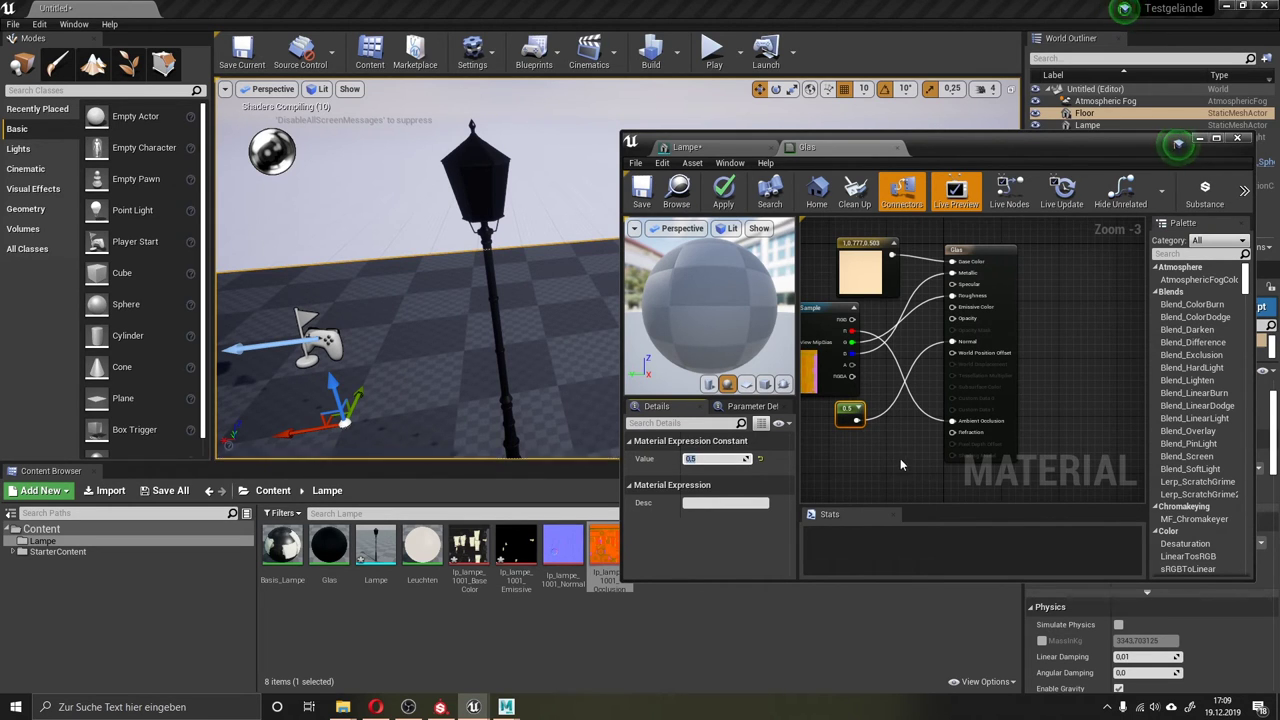
pyautogui.click(890, 456)
pyautogui.scroll(1, 890, 454)
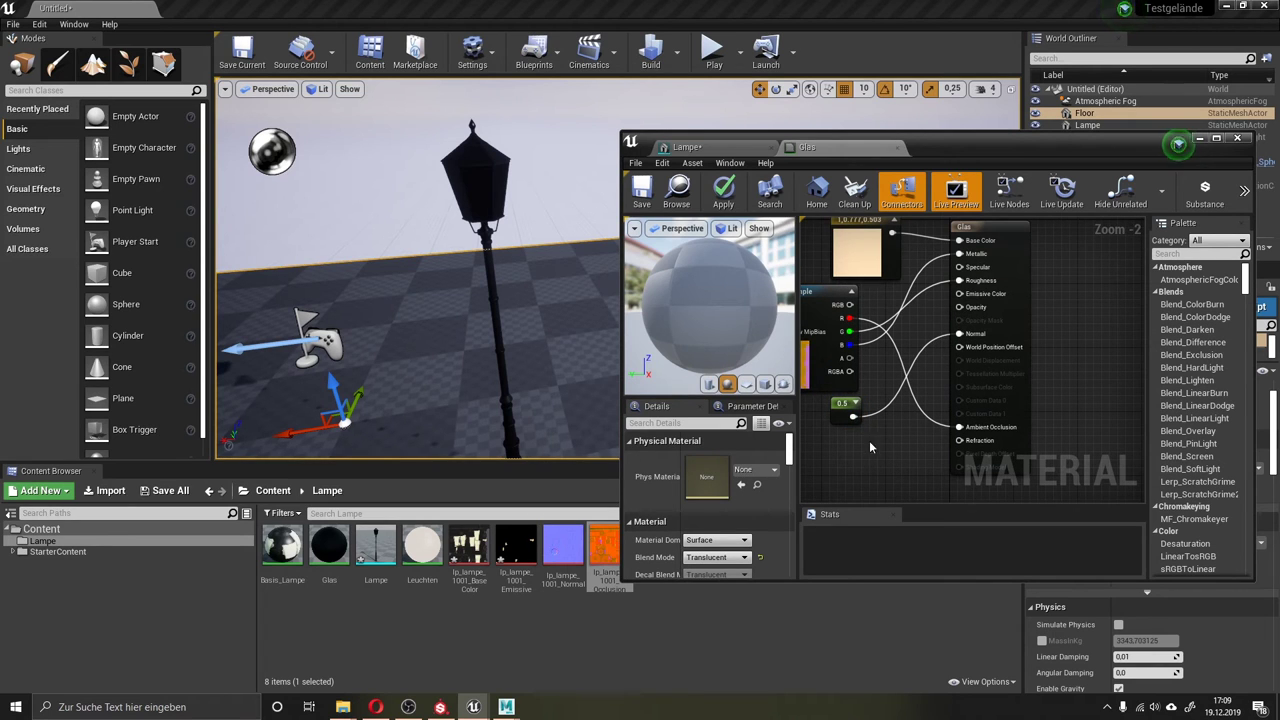
pyautogui.scroll(-3, 880, 423)
pyautogui.scroll(2, 857, 440)
pyautogui.moveTo(874, 453); pyautogui.dragTo(896, 414, button='right')
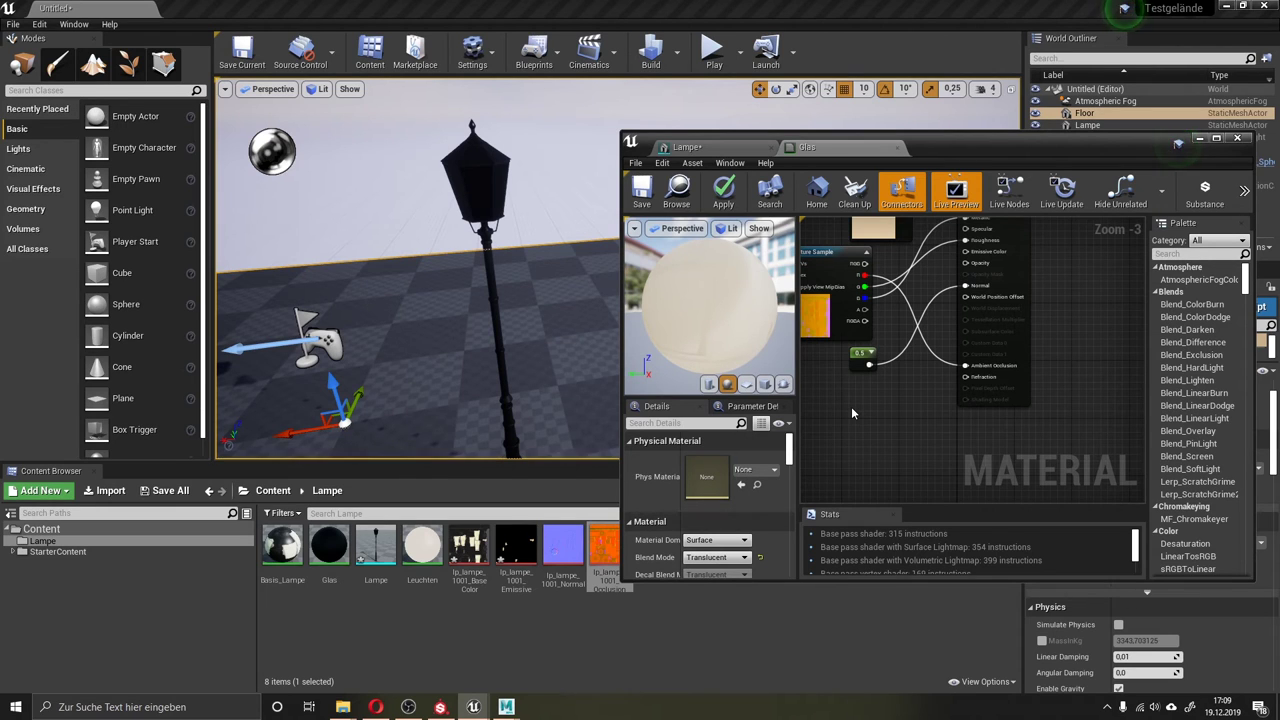
# Add a LinearInterpolate node via a 'lerp' search and wire it to Refraction.
pyautogui.rightClick(853, 412)
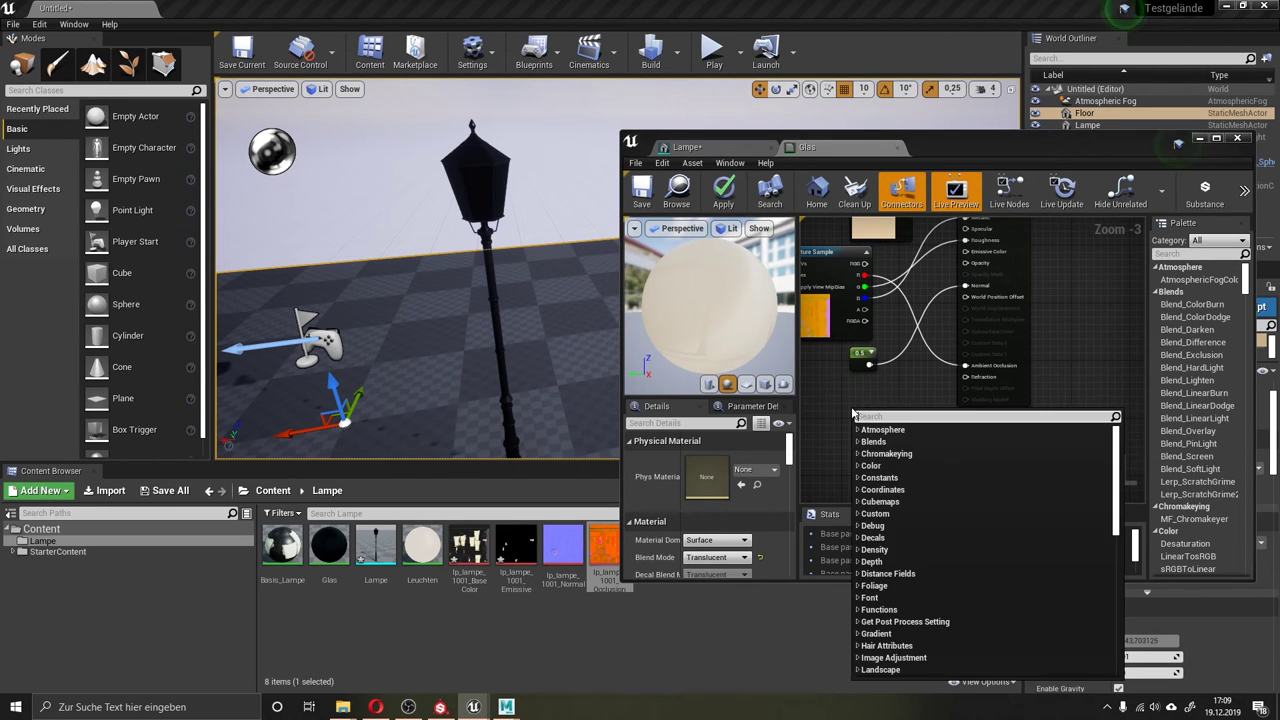
pyautogui.click(848, 402)
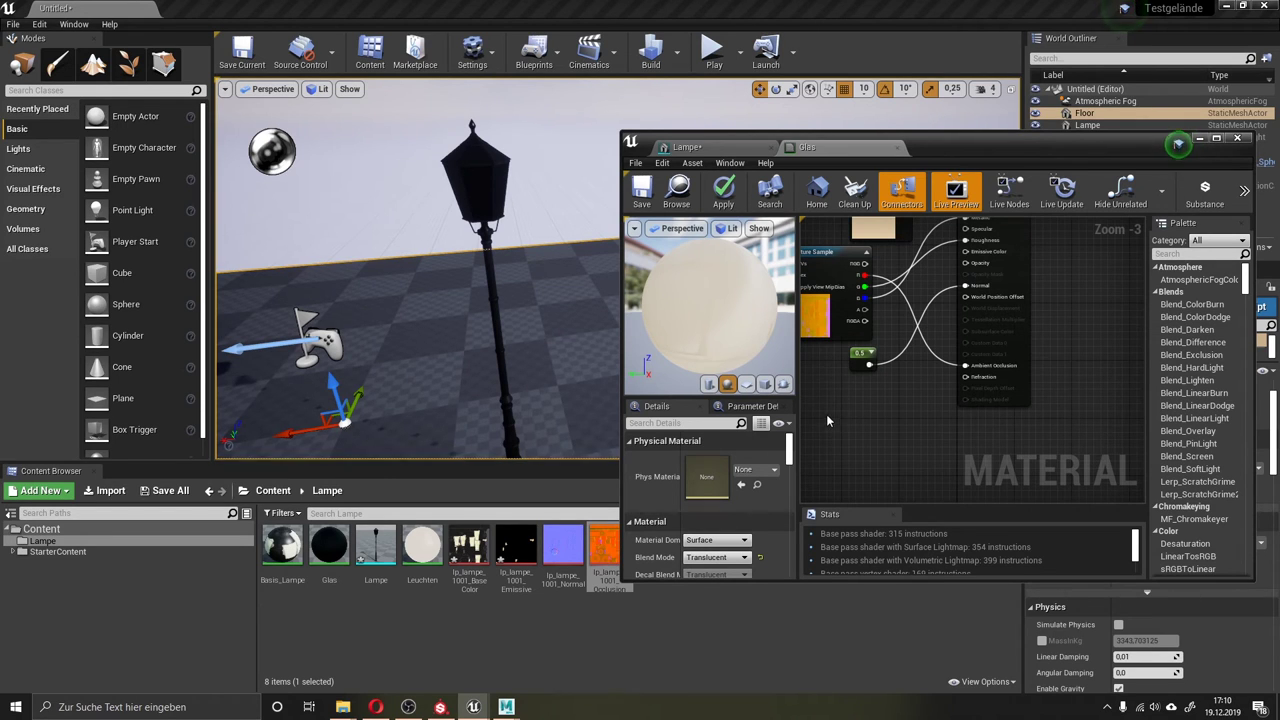
pyautogui.rightClick(821, 412)
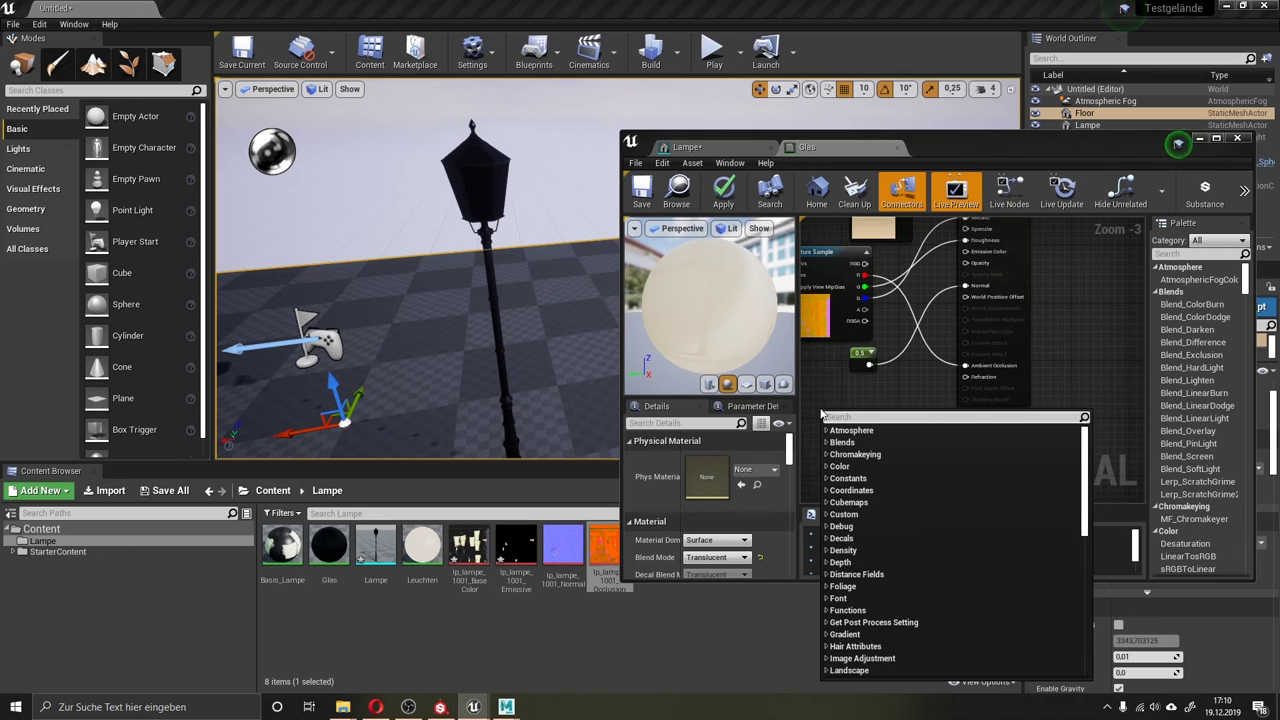
pyautogui.click(841, 395)
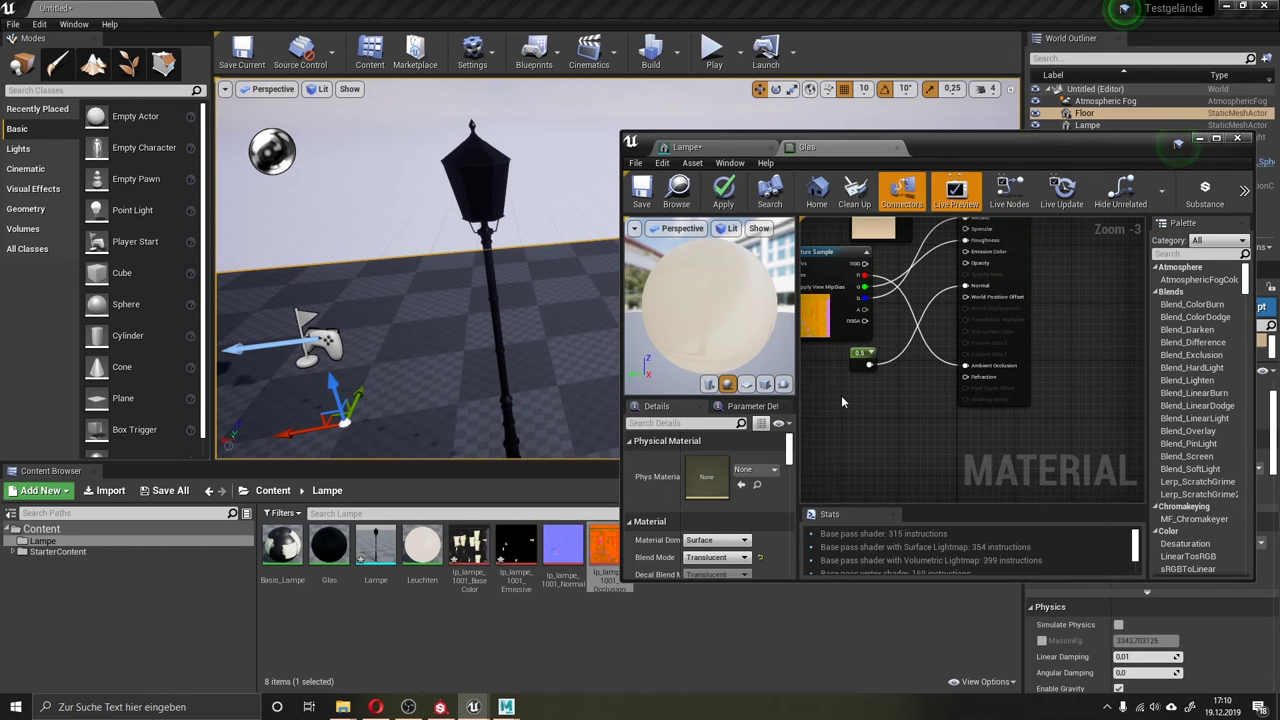
pyautogui.rightClick(842, 403)
pyautogui.write('l')
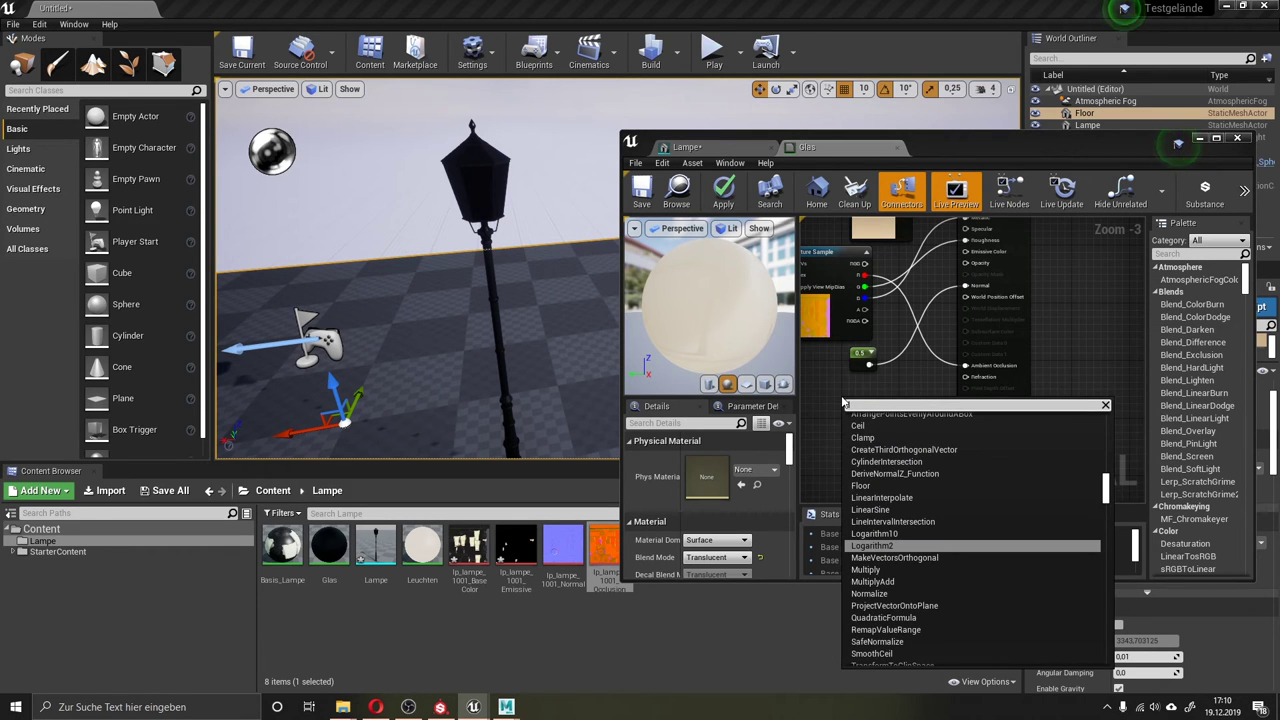
pyautogui.write('erp')
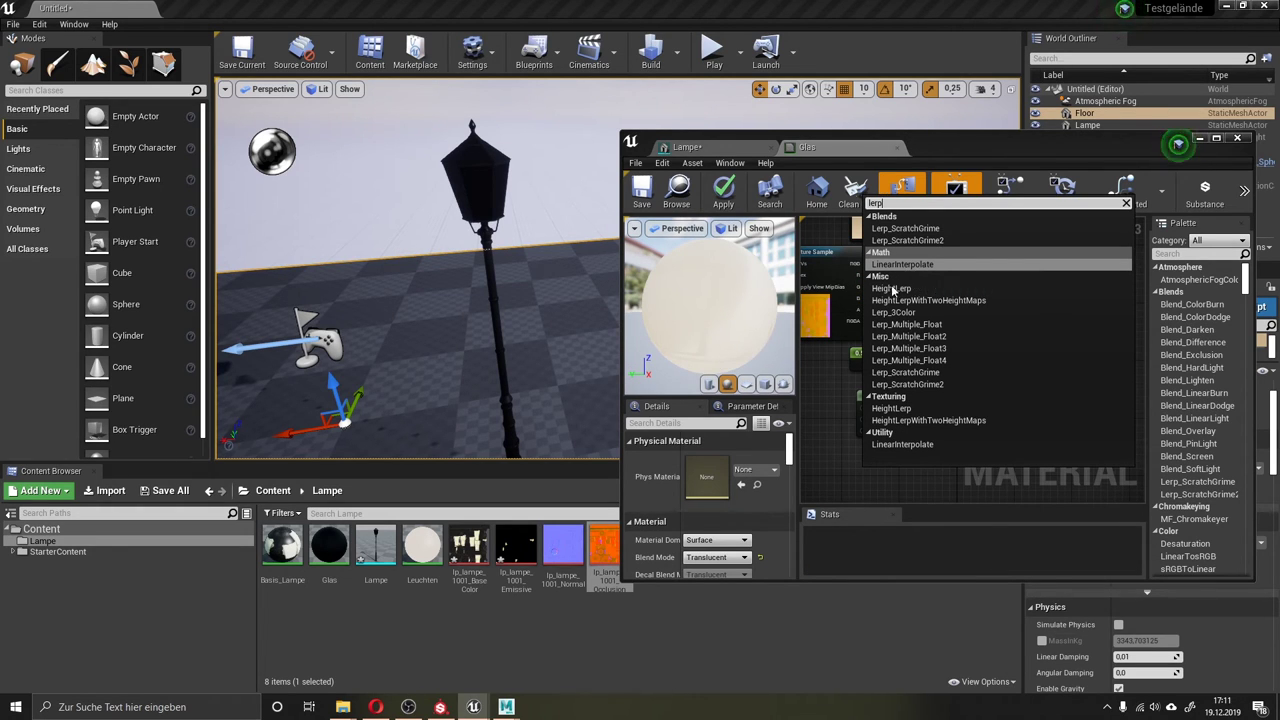
pyautogui.click(906, 265)
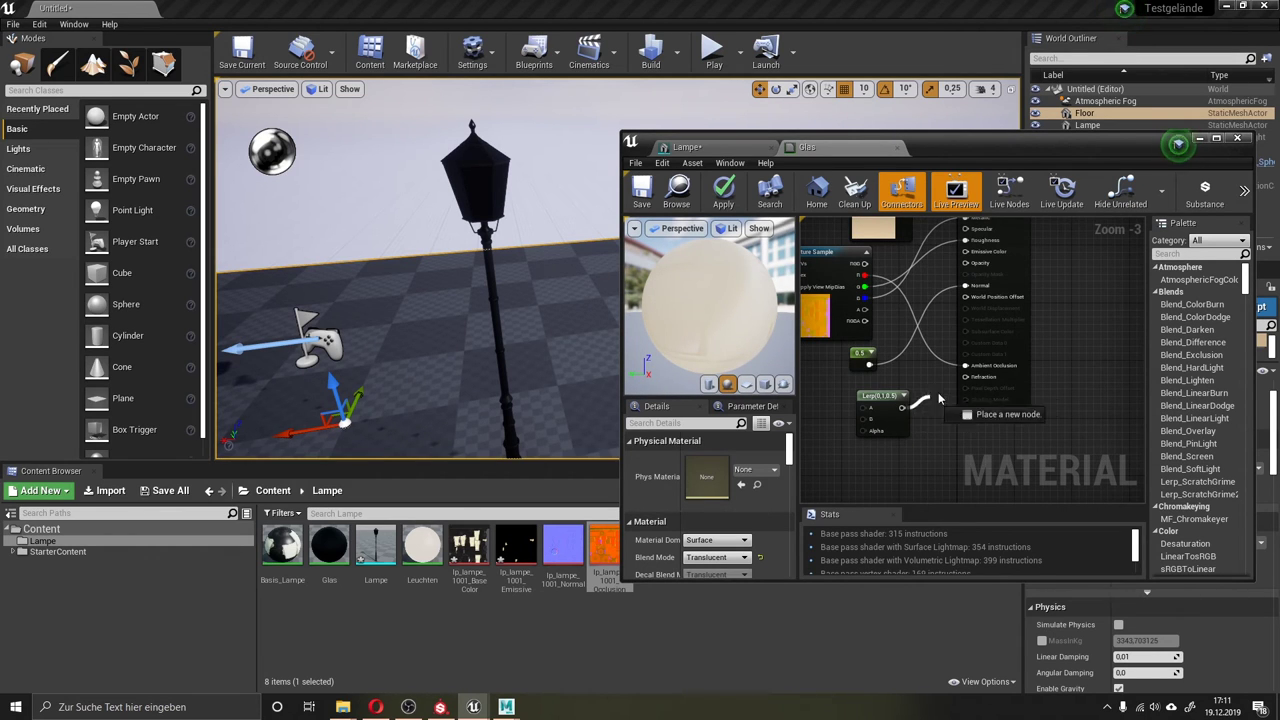
pyautogui.moveTo(900, 408); pyautogui.dragTo(965, 377)
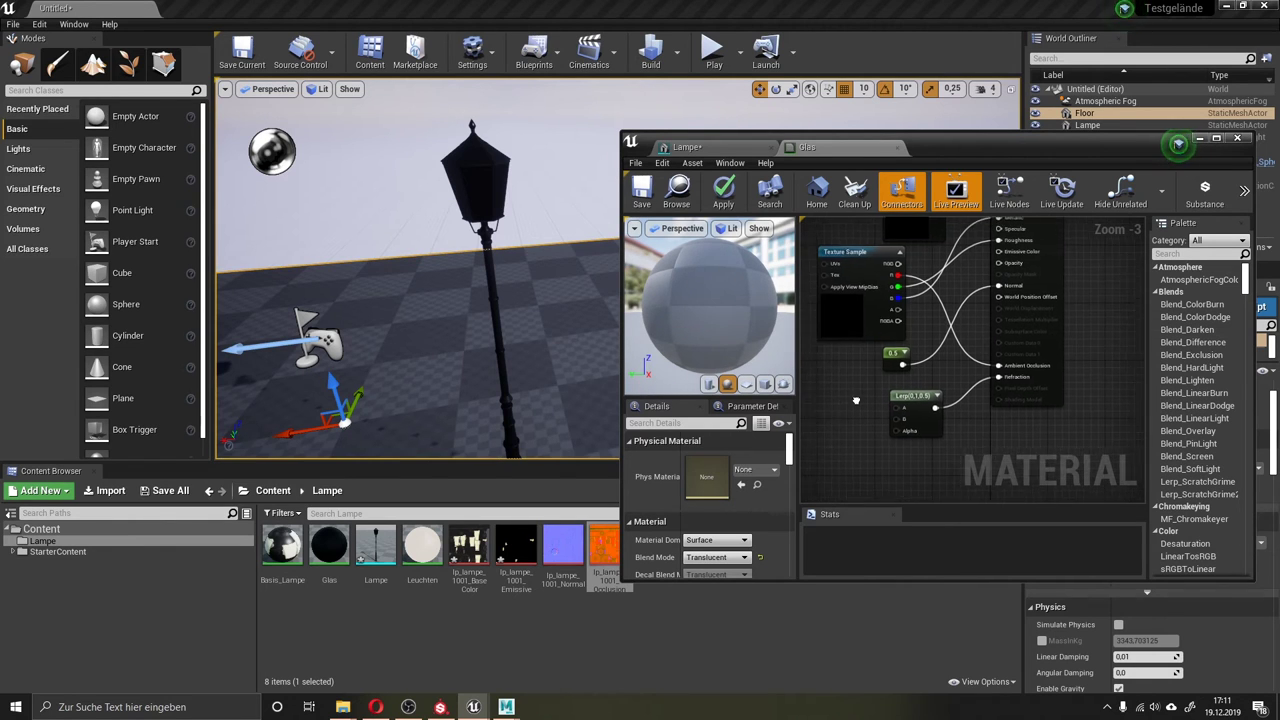
# Place two Constant 0 nodes beside the Lerp node.
pyautogui.moveTo(822, 398); pyautogui.dragTo(882, 363, button='right')
pyautogui.click(848, 346)
pyautogui.click(843, 365)
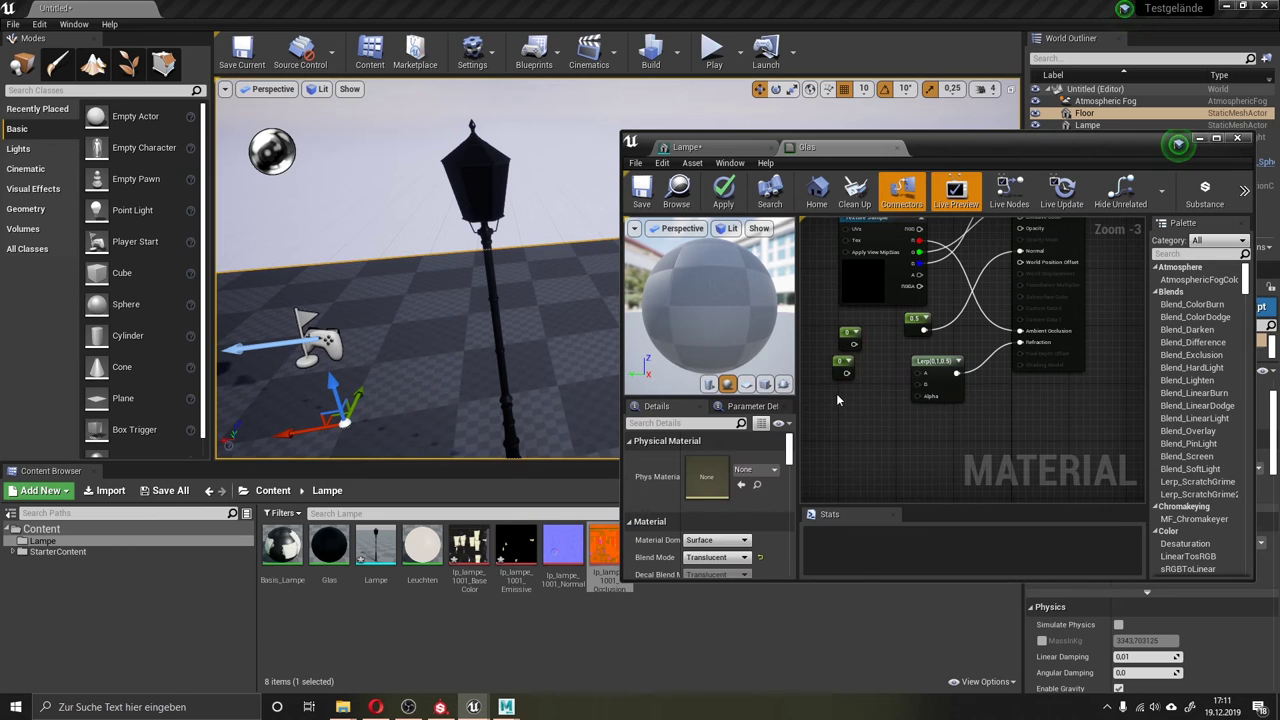
# Add a Fresnel node and connect it to the Lerp's Alpha input.
pyautogui.rightClick(836, 396)
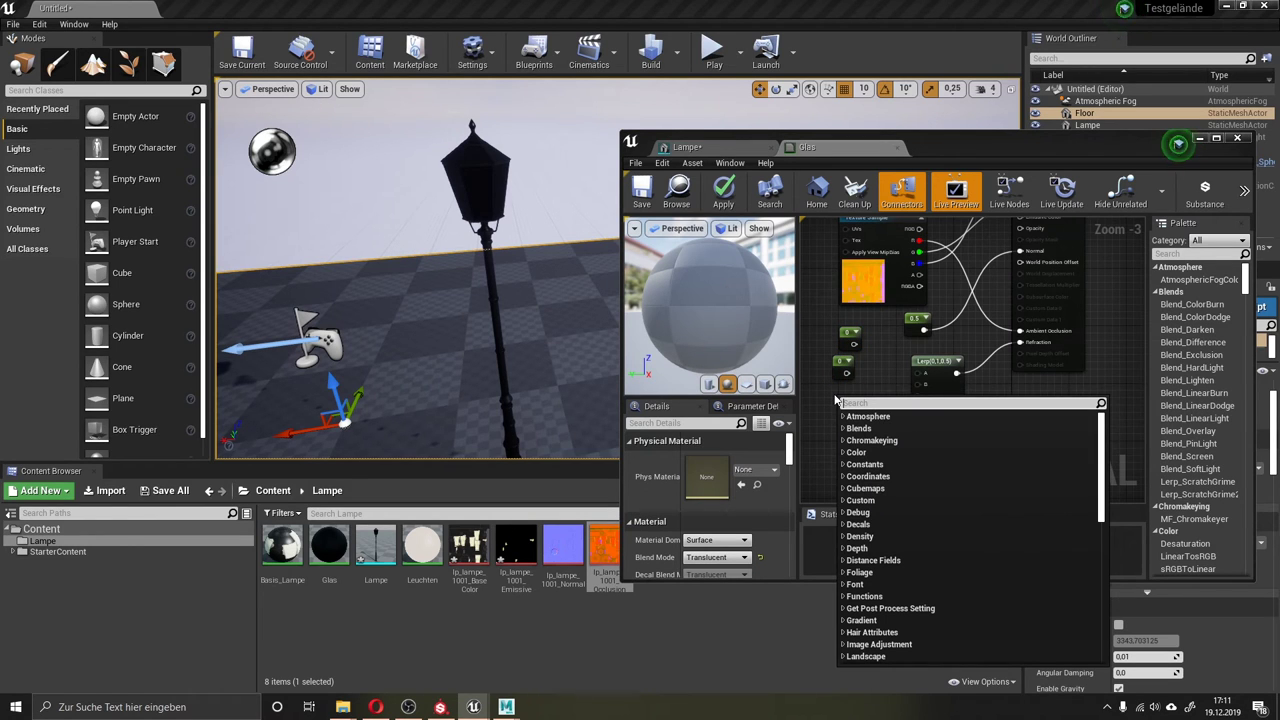
pyautogui.write('fre')
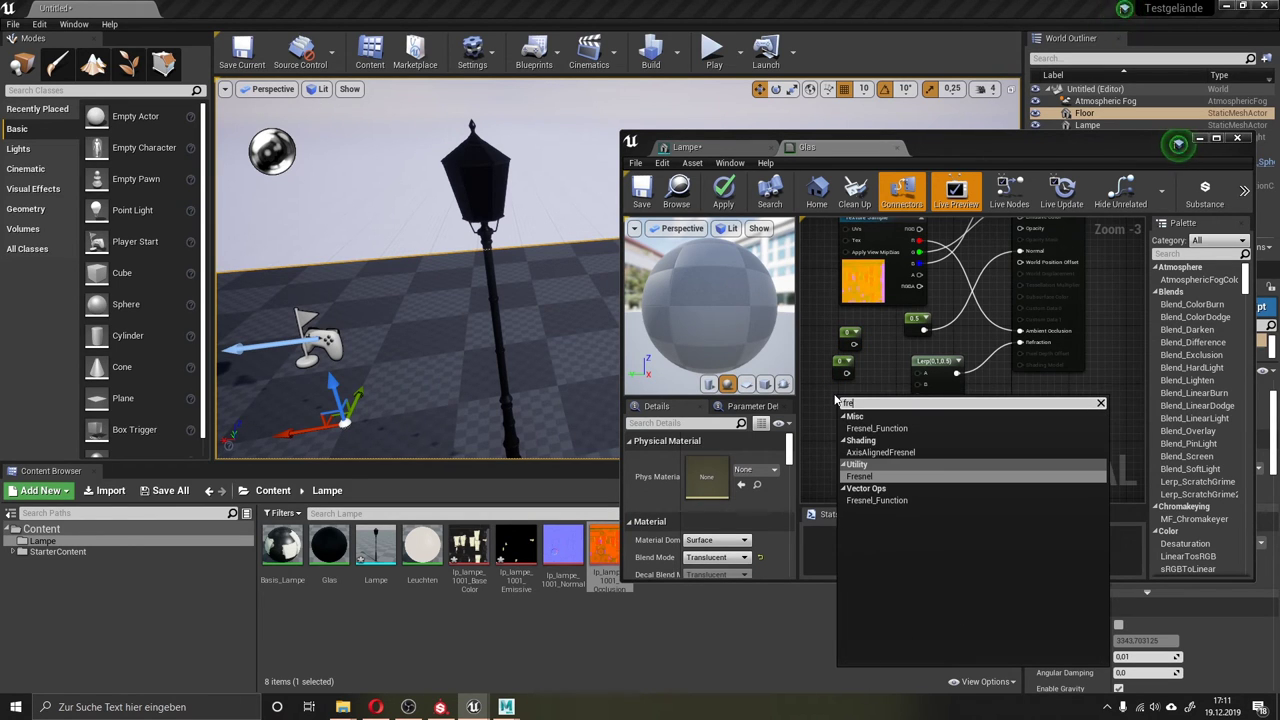
pyautogui.click(878, 476)
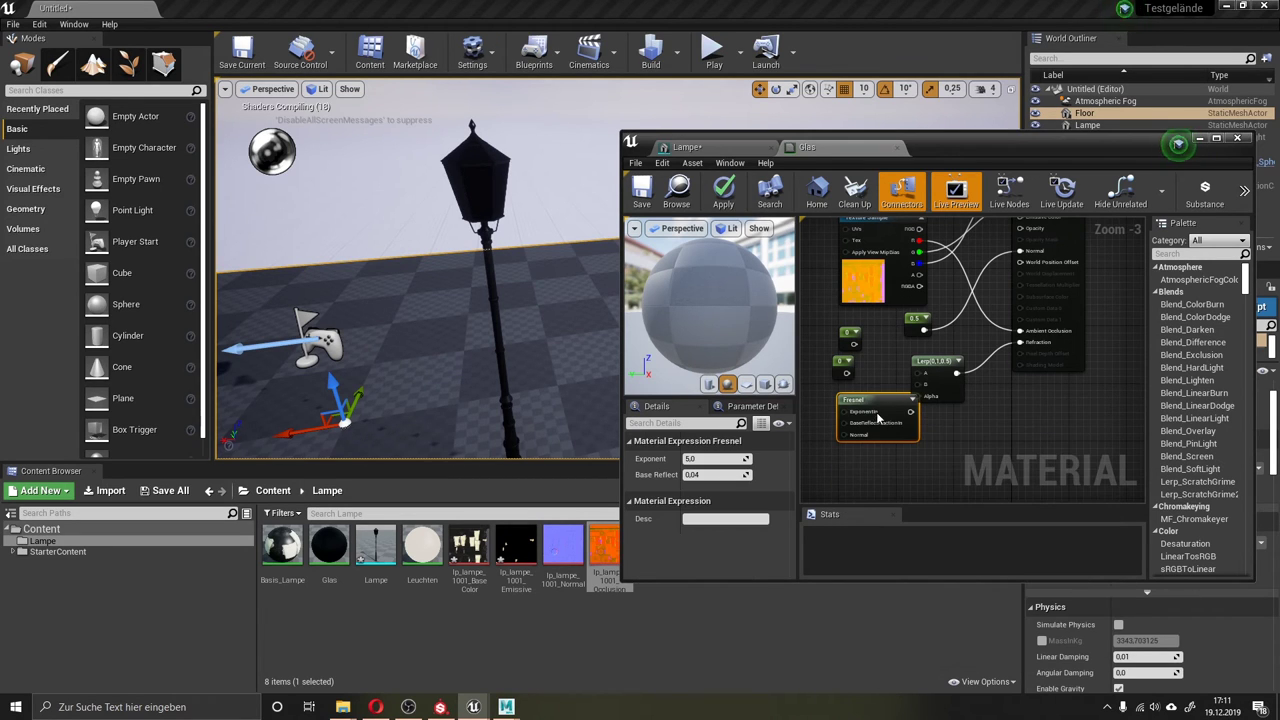
pyautogui.moveTo(874, 402); pyautogui.dragTo(840, 408)
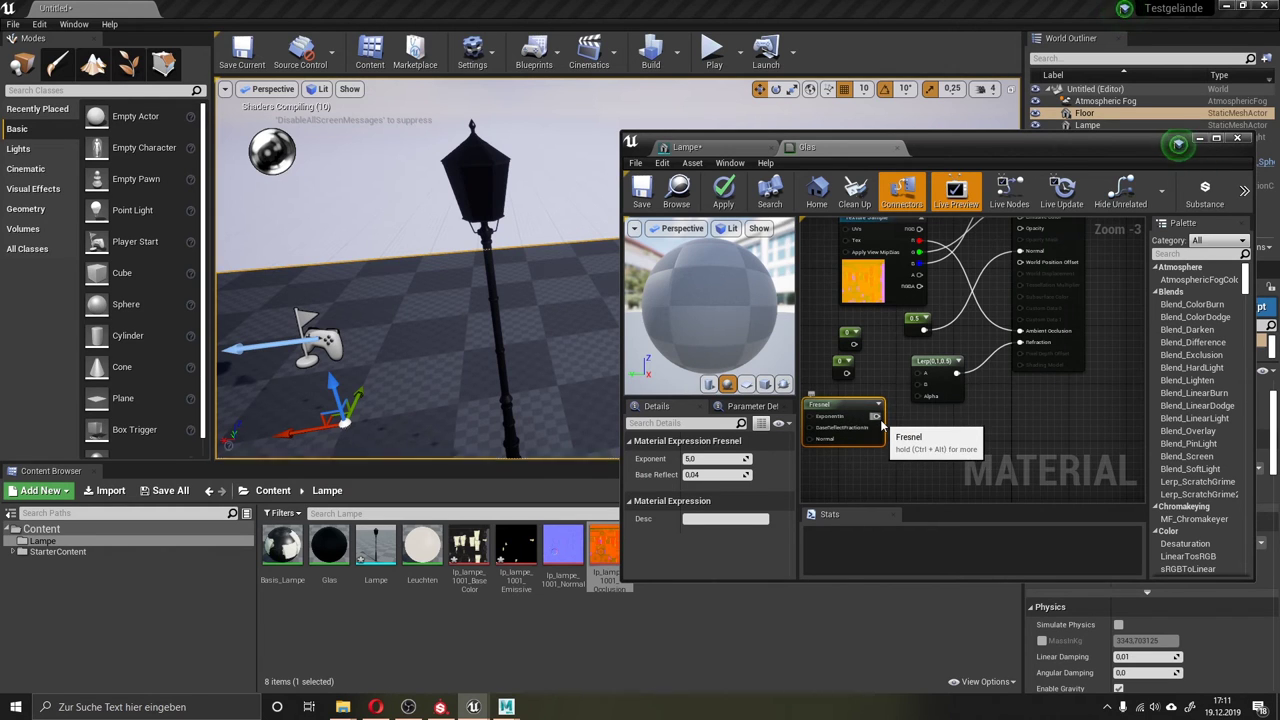
pyautogui.moveTo(877, 418); pyautogui.dragTo(925, 396)
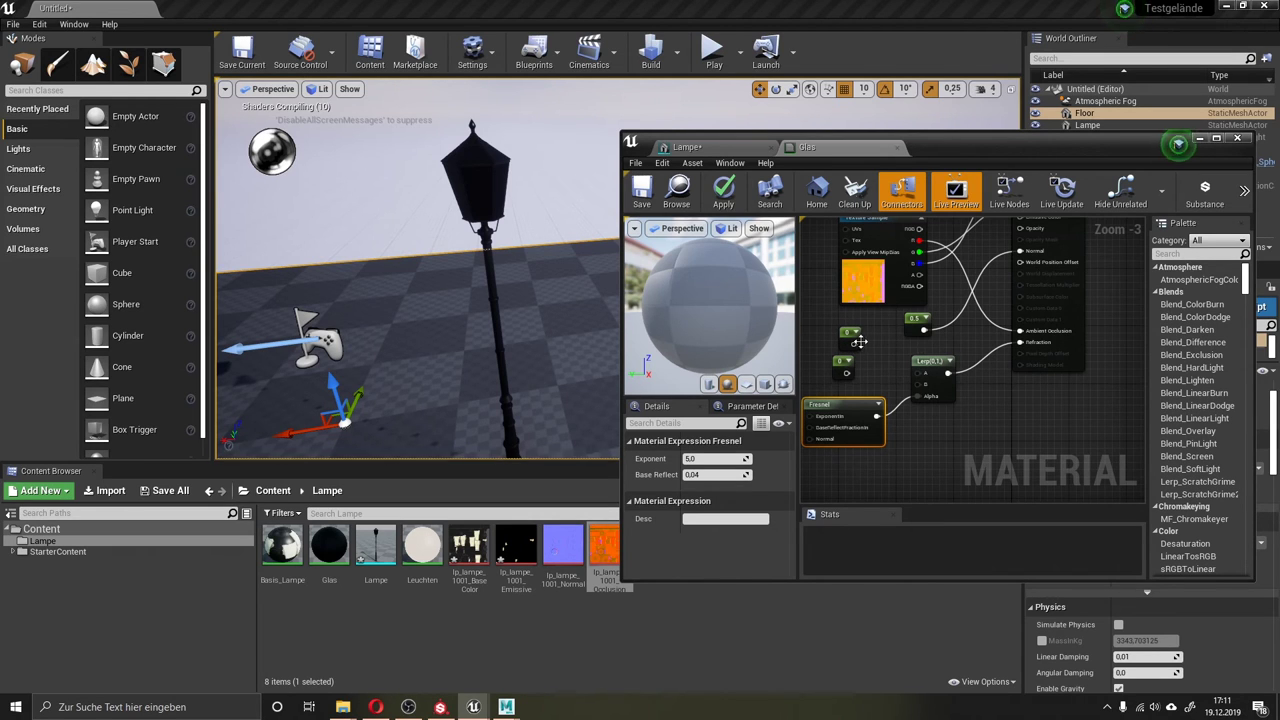
# Wire the first constant into Lerp A and set its value to 1.
pyautogui.click(847, 372)
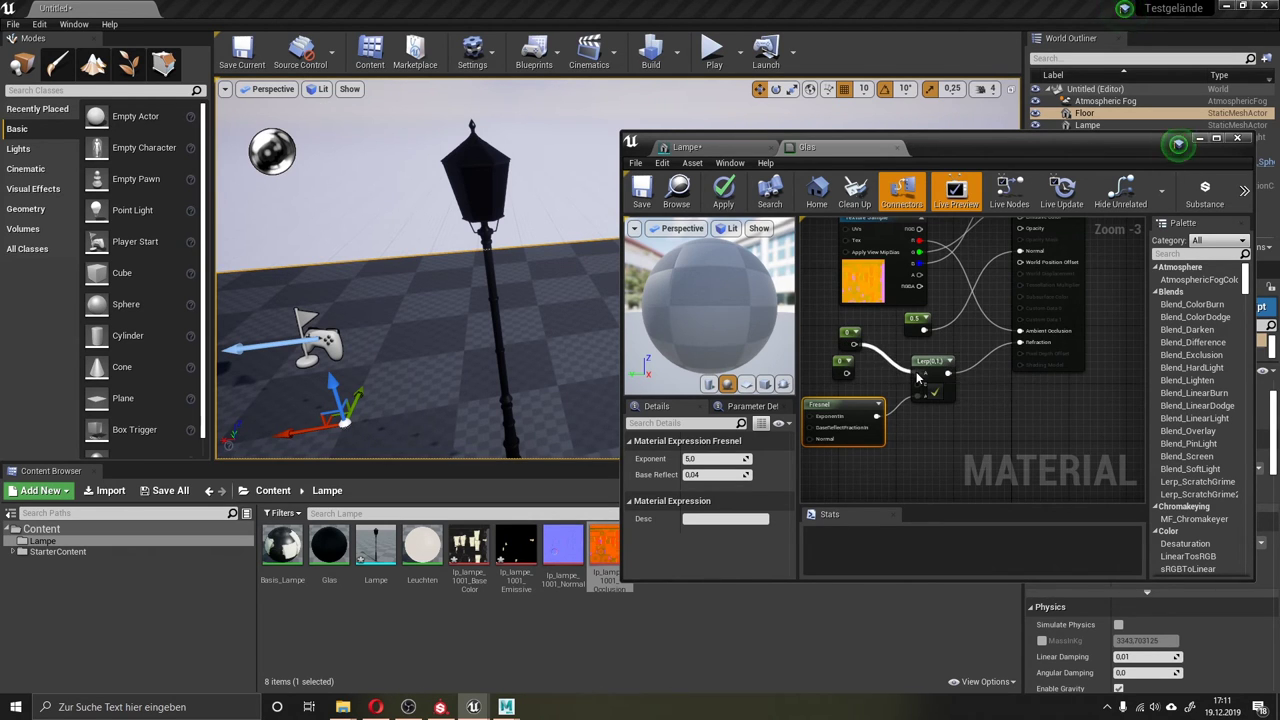
pyautogui.click(841, 328)
pyautogui.click(841, 328)
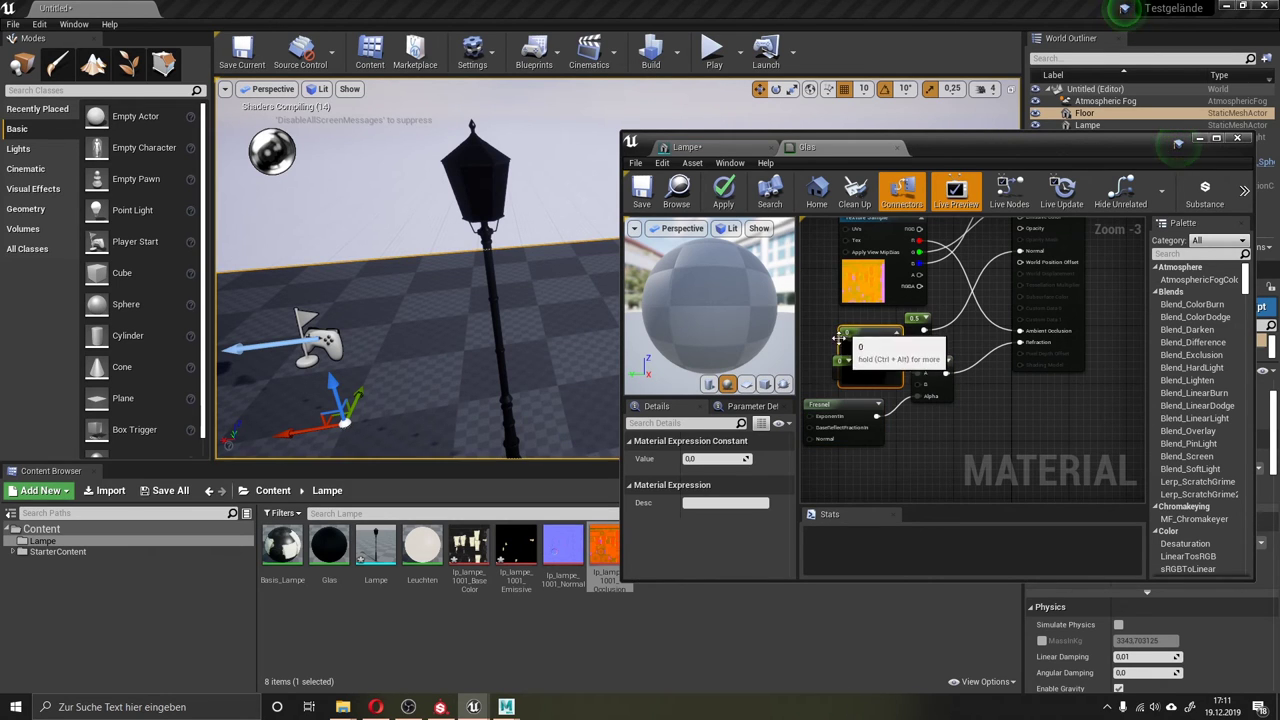
pyautogui.click(717, 459)
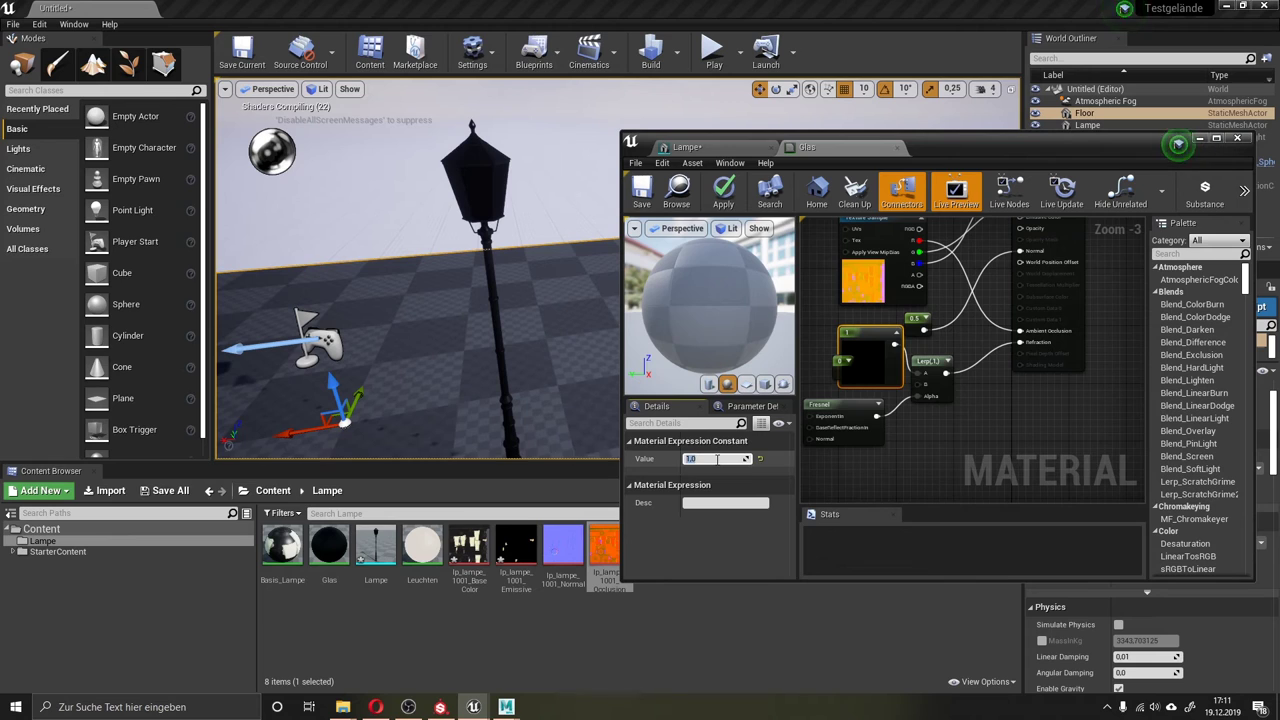
pyautogui.press('Return')
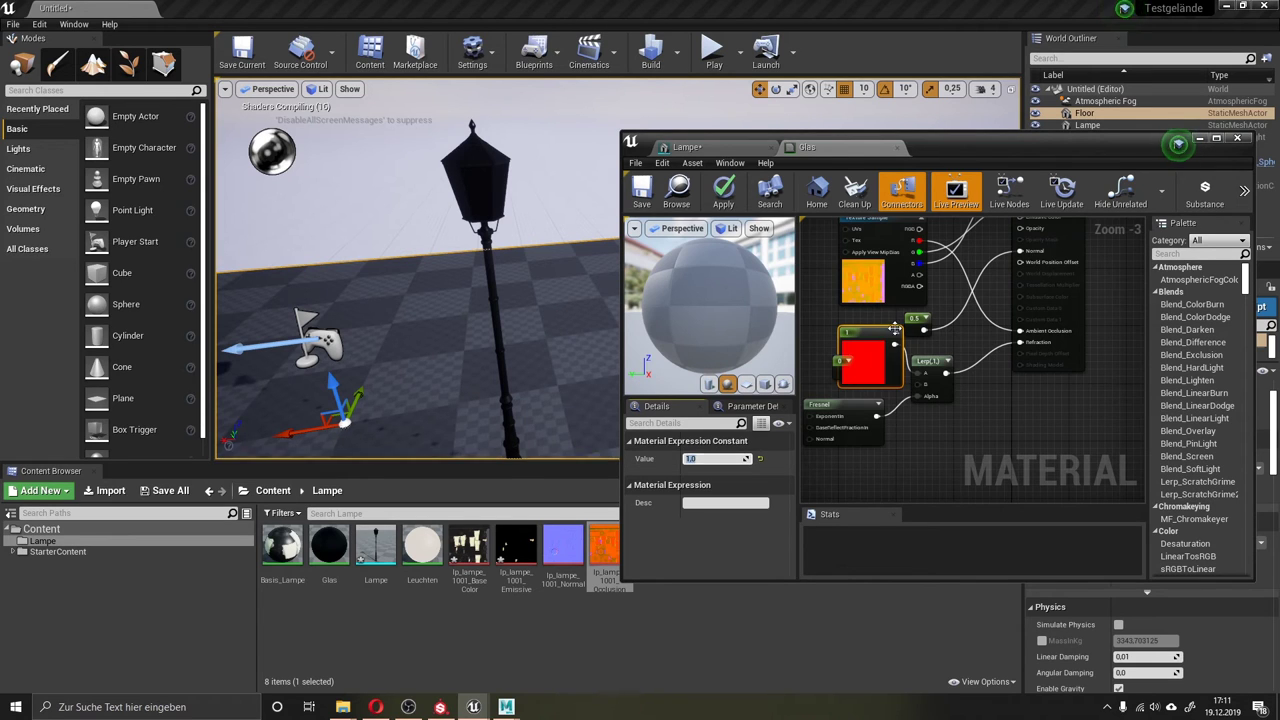
pyautogui.click(895, 332)
# Wire the second constant into Lerp B with value 1.52, then frame all nodes.
pyautogui.moveTo(846, 373); pyautogui.dragTo(920, 386)
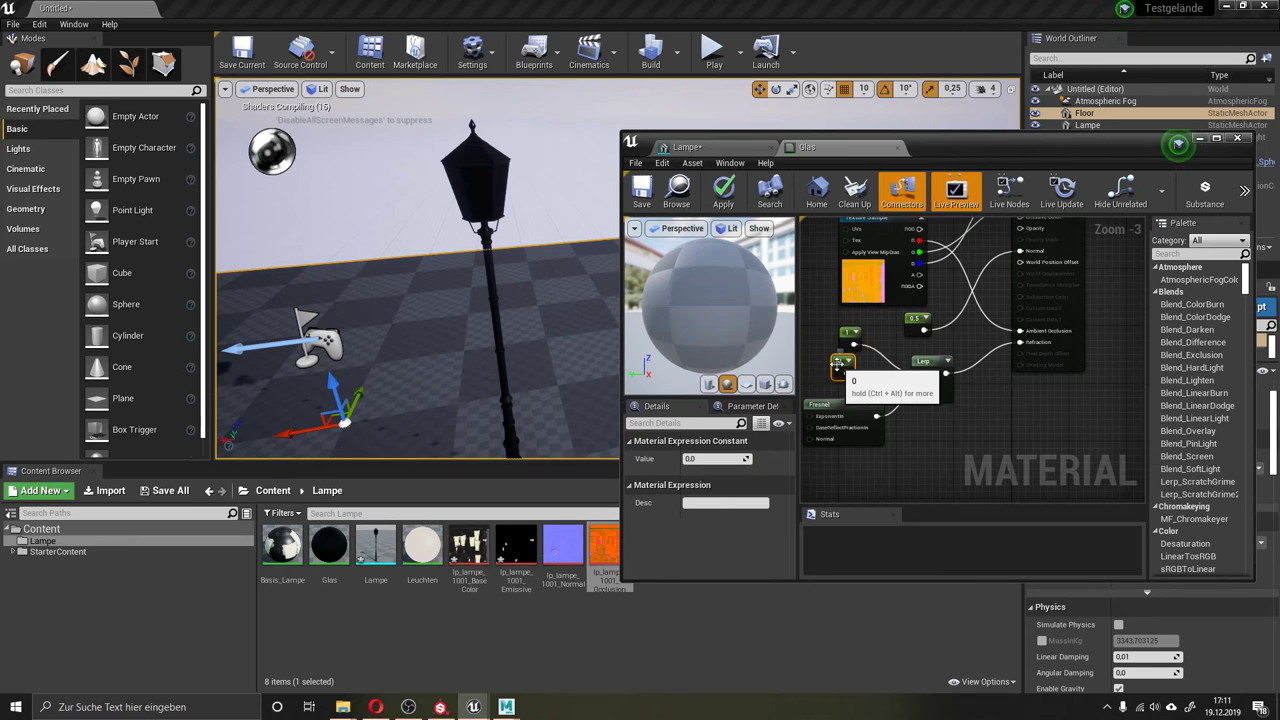
pyautogui.click(843, 363)
pyautogui.click(710, 458)
pyautogui.write('1.52')
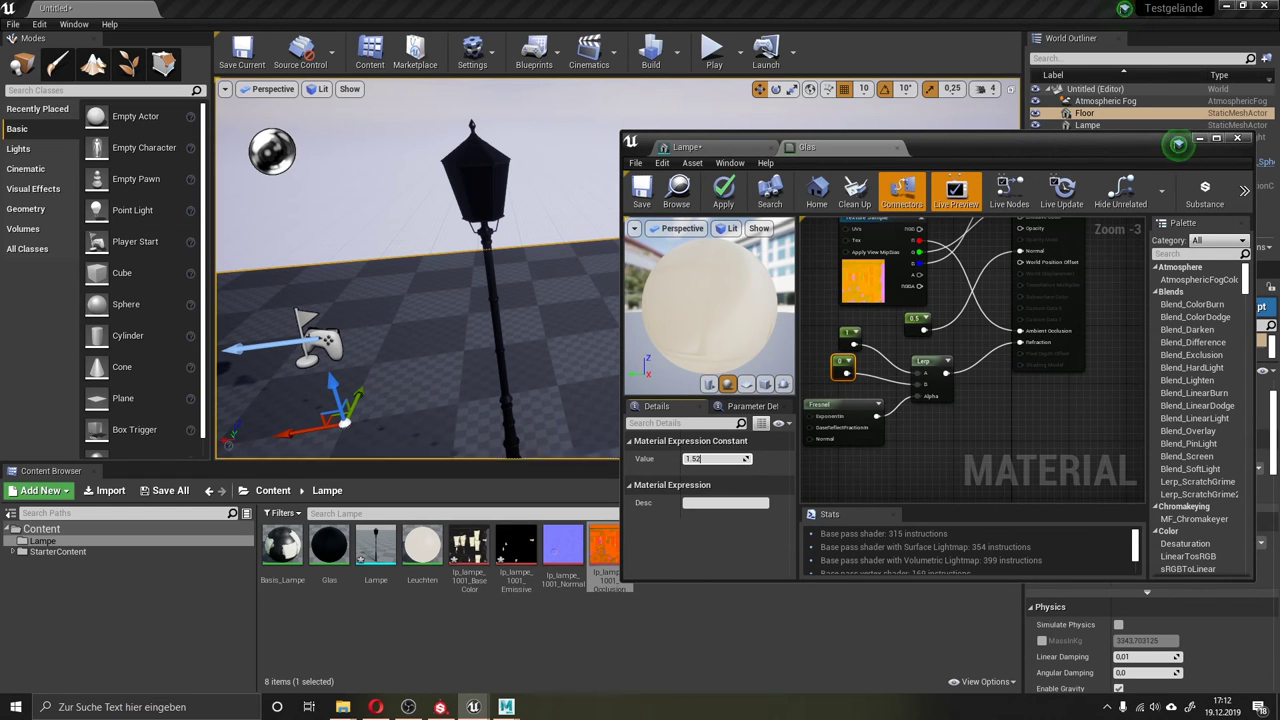
pyautogui.press('Return')
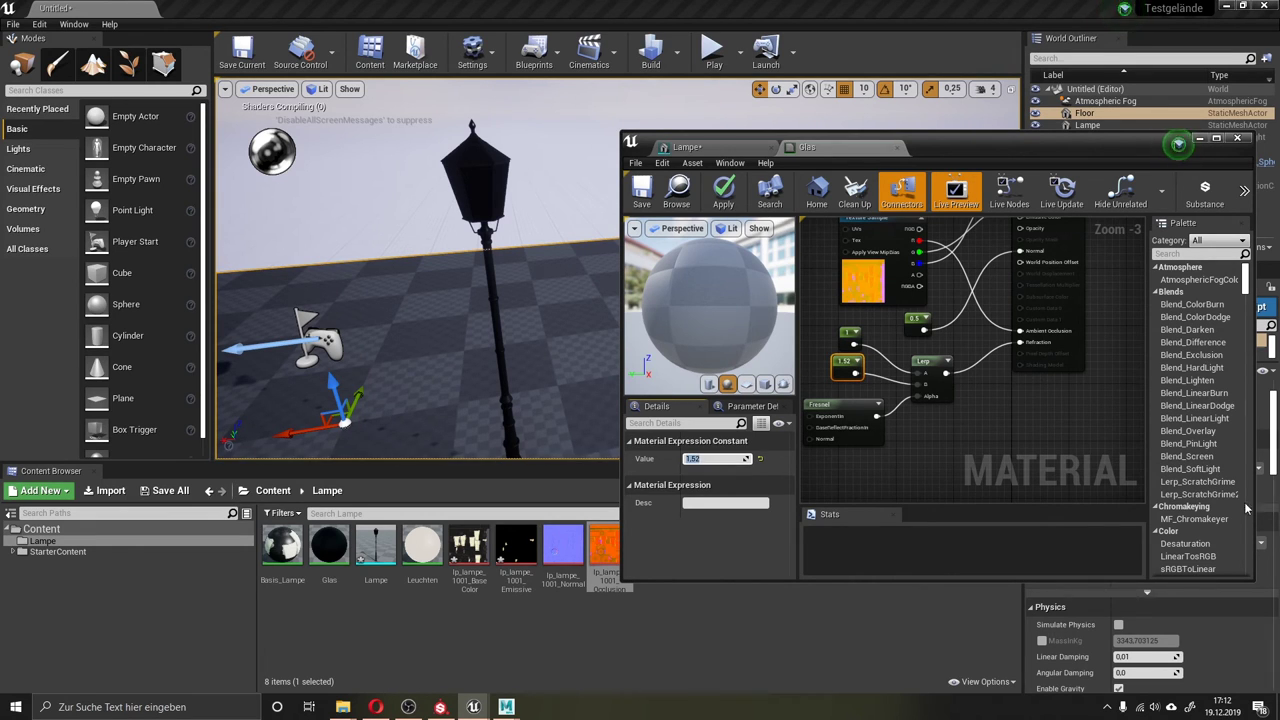
pyautogui.click(846, 368)
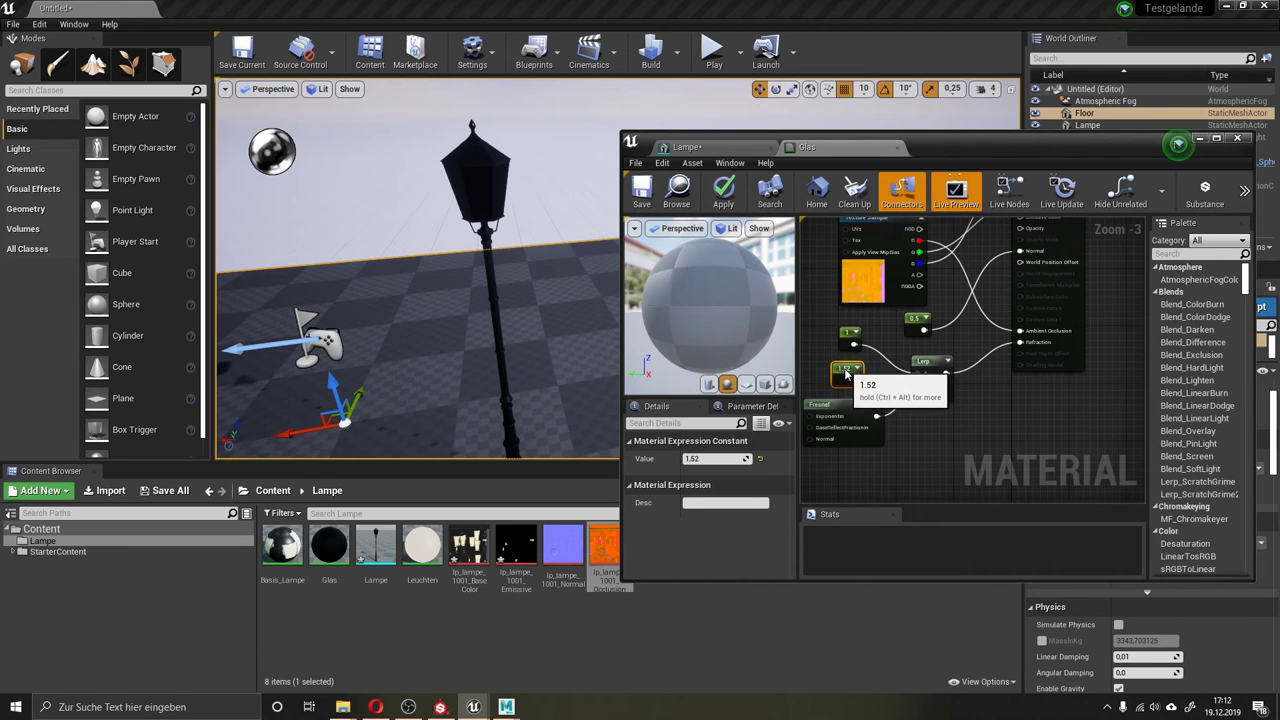
pyautogui.click(1019, 406)
pyautogui.scroll(-3, 1019, 406)
pyautogui.press('Home')
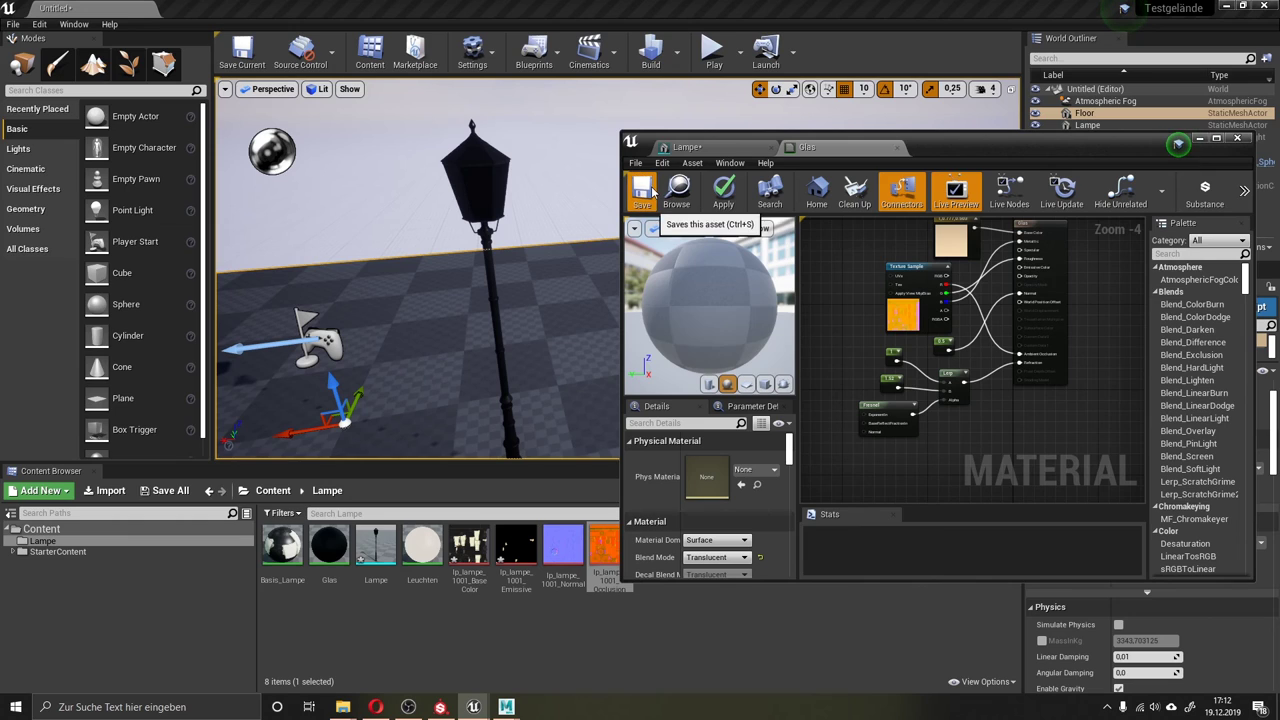
# Save Glas and fly up to view the lamp head's cream glass panes.
pyautogui.click(653, 190)
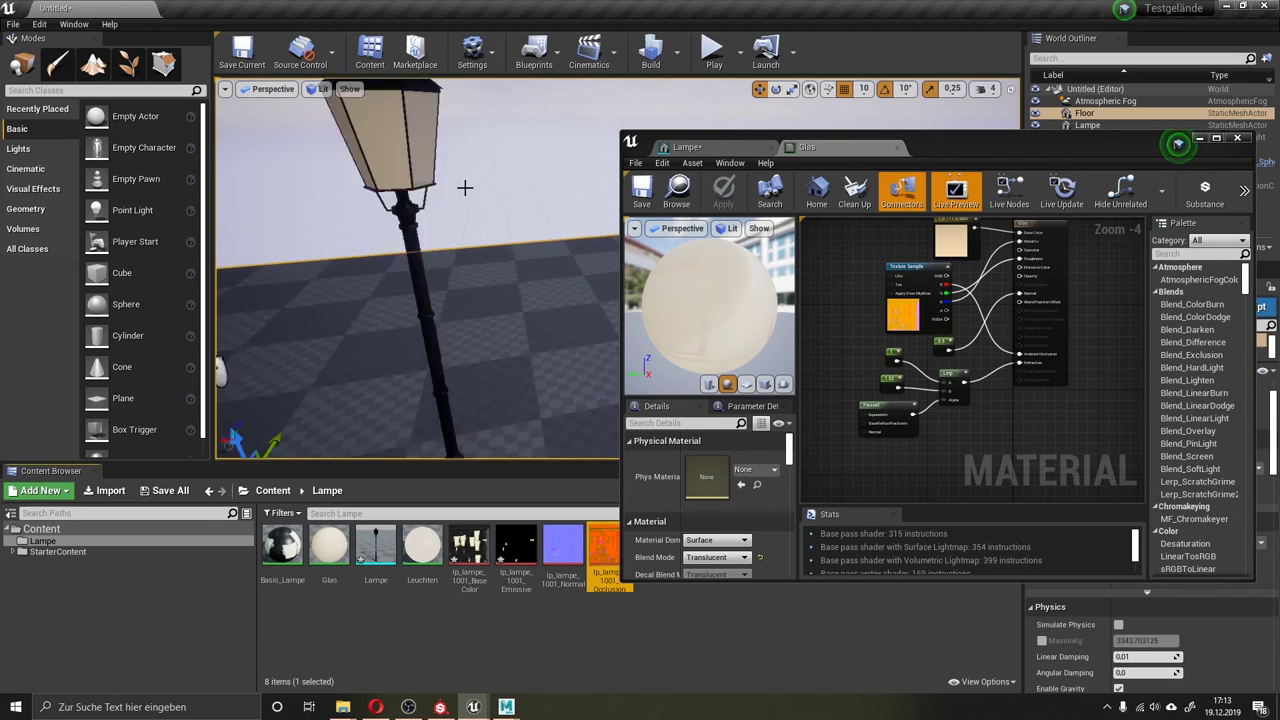
pyautogui.moveTo(464, 186); pyautogui.dragTo(430, 200, button='right')
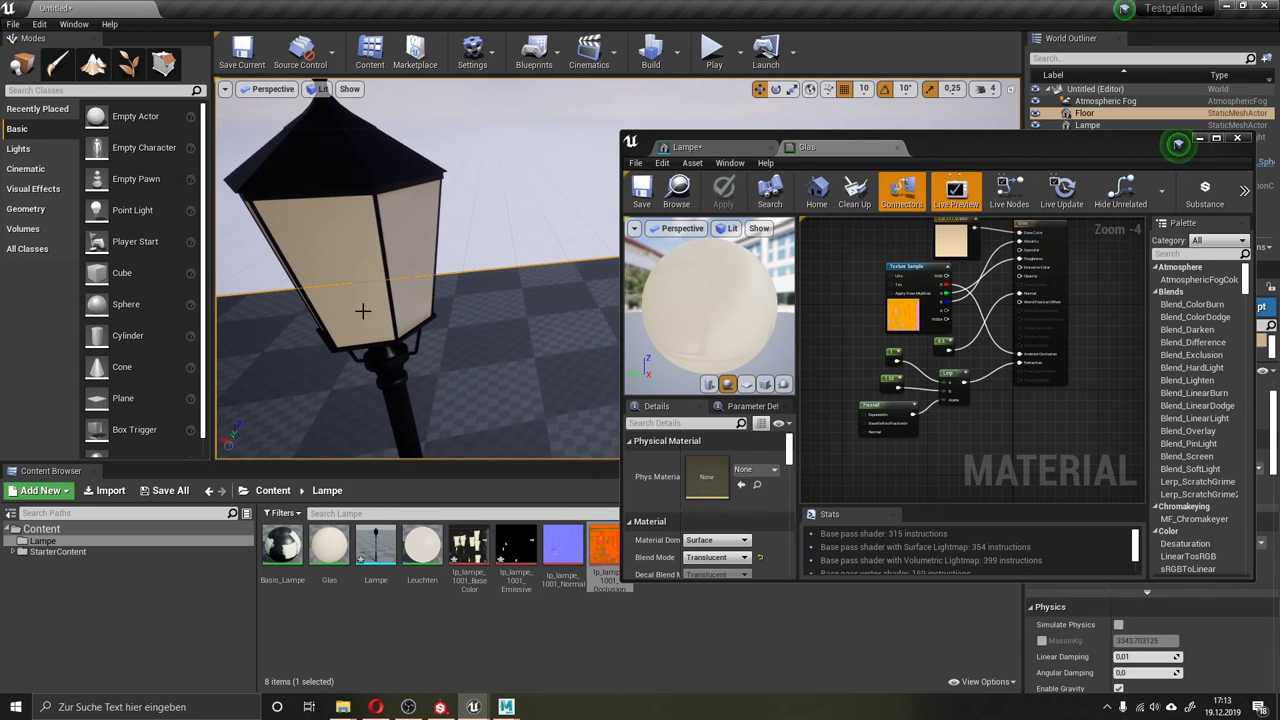
pyautogui.moveTo(360, 306); pyautogui.dragTo(370, 336, button='right')
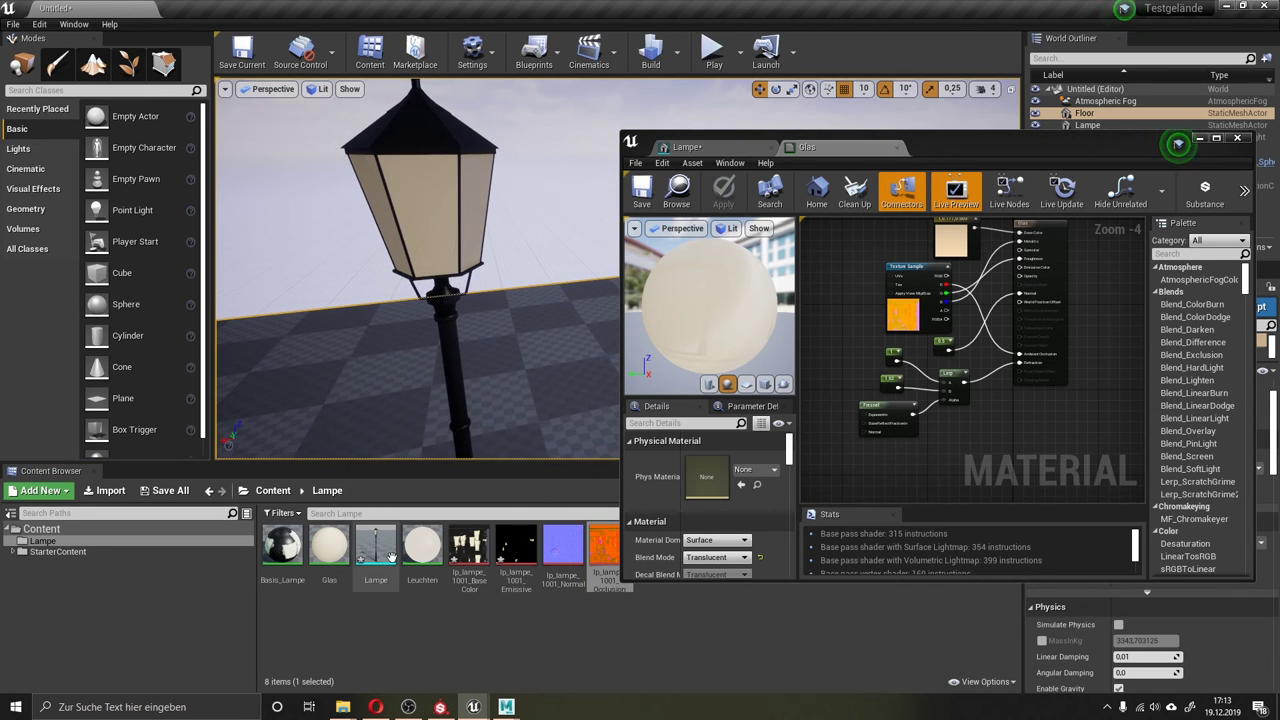
# Select the lp_lampe_1001_BaseColor texture and the cream colour node in the graph.
pyautogui.click(466, 548)
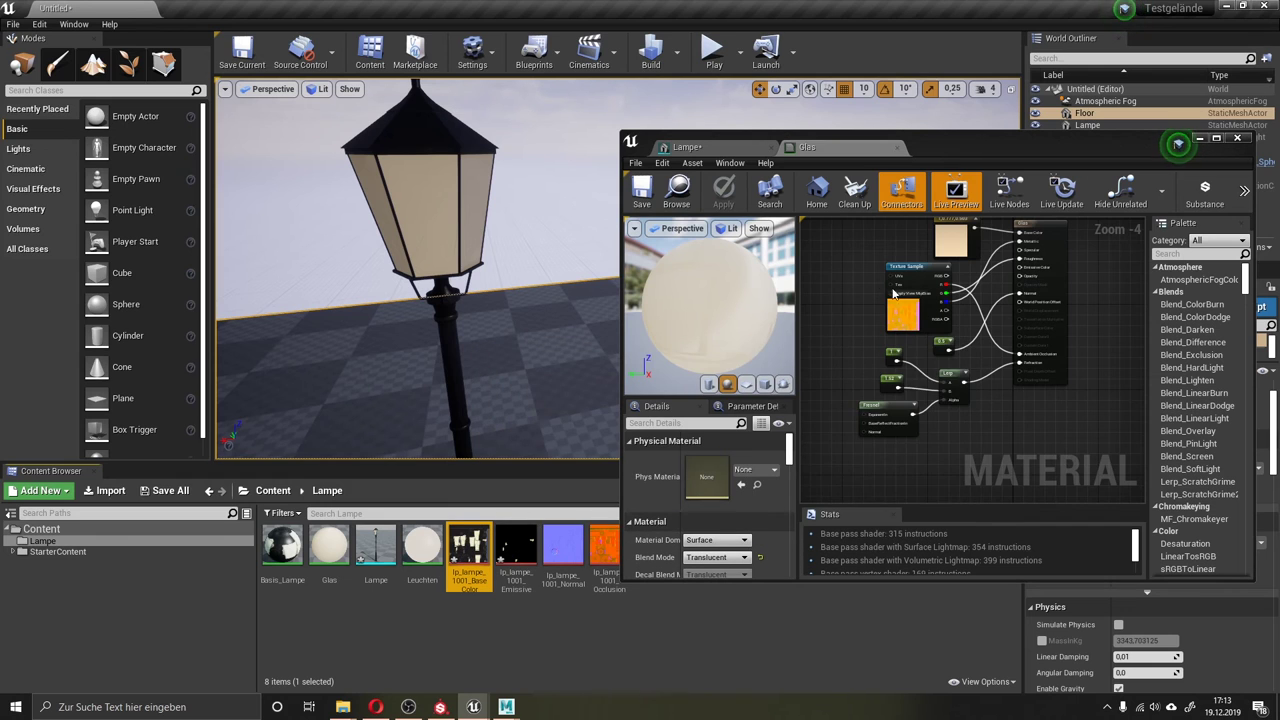
pyautogui.scroll(-1, 871, 244)
pyautogui.scroll(1, 873, 241)
pyautogui.click(945, 240)
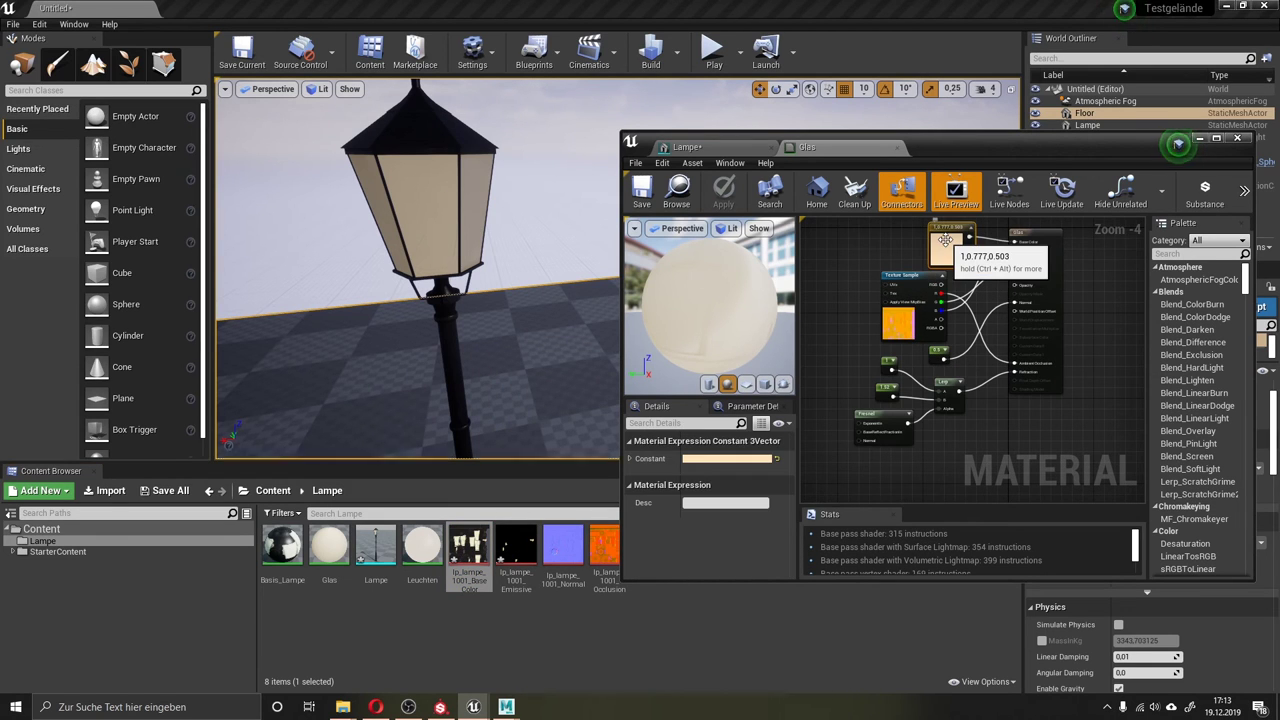
# Replace the cream colour node with the lp_lampe_1001_BaseColor texture wired to Base Color.
pyautogui.press('Delete')
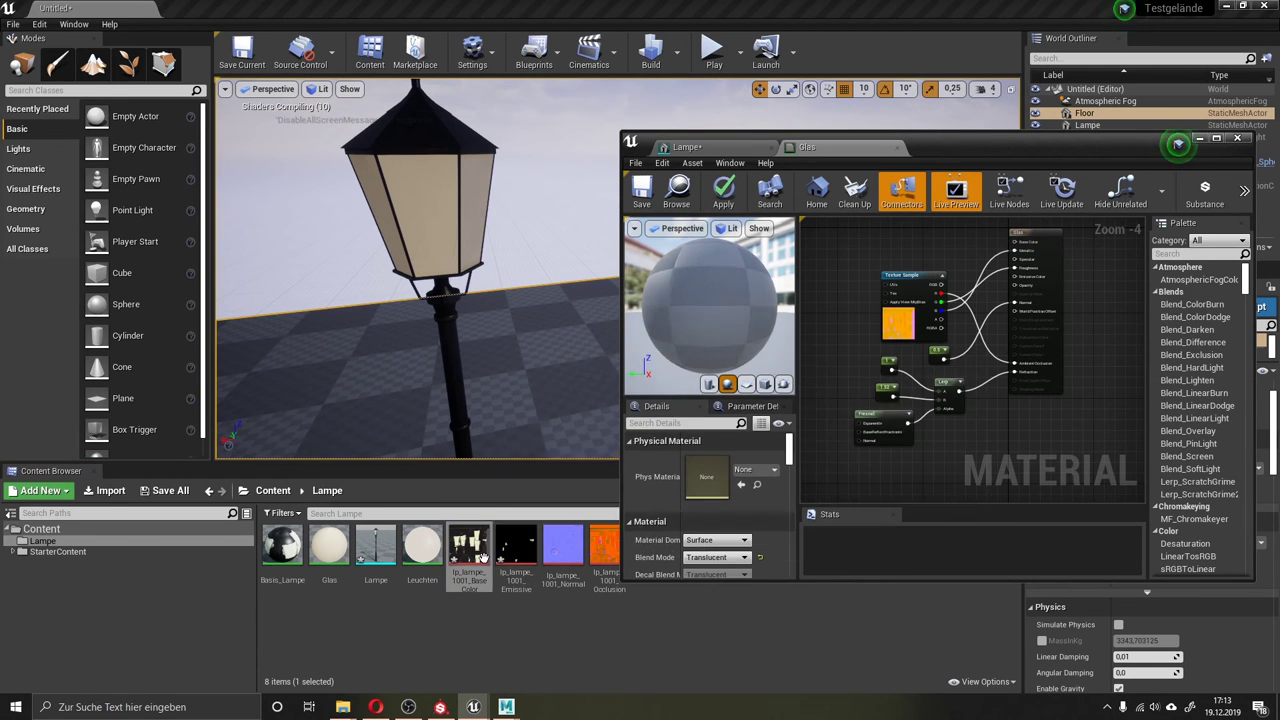
pyautogui.moveTo(468, 548); pyautogui.dragTo(905, 252)
pyautogui.scroll(-2, 905, 252)
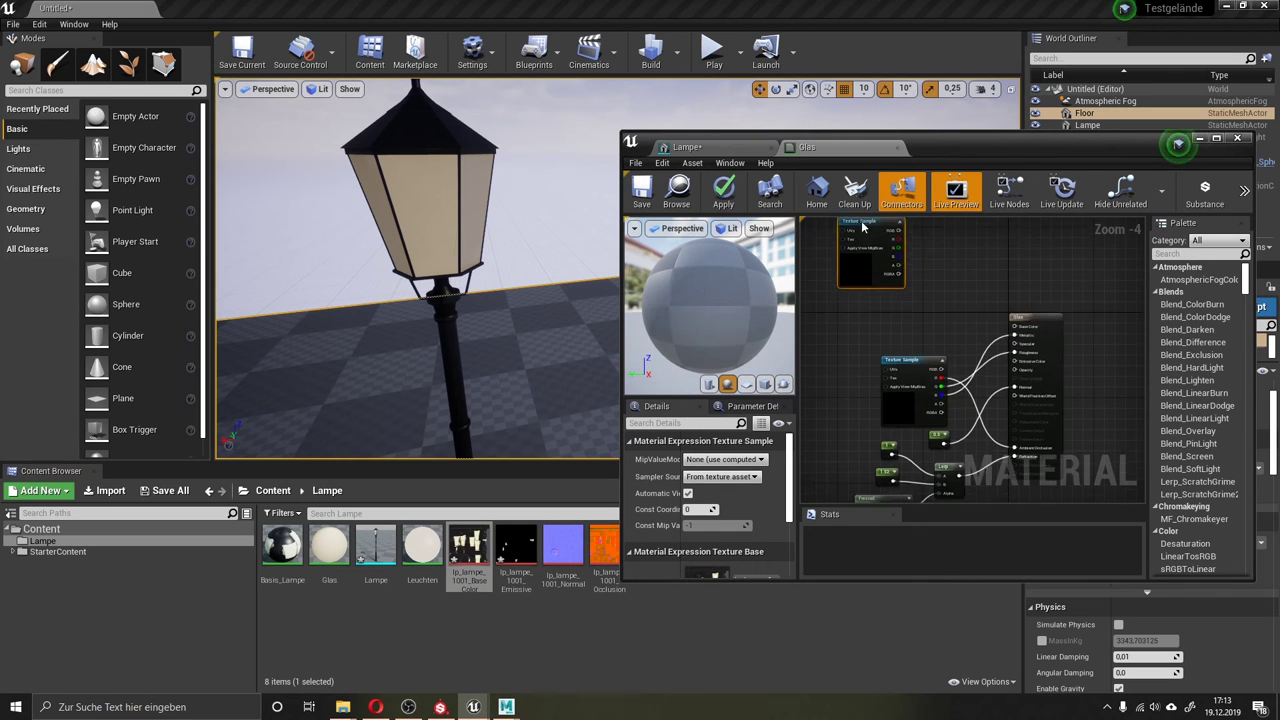
pyautogui.moveTo(958, 285); pyautogui.dragTo(900, 400)
pyautogui.moveTo(939, 418); pyautogui.dragTo(910, 297, button='right')
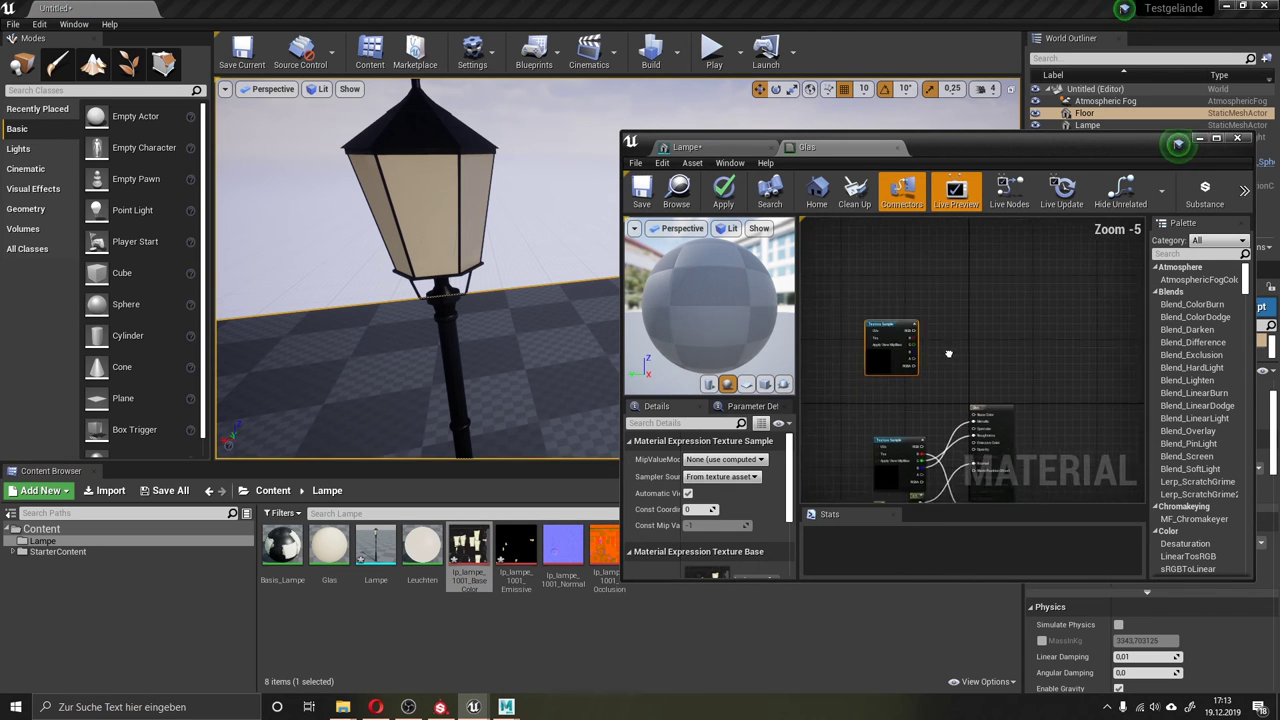
pyautogui.scroll(1, 910, 297)
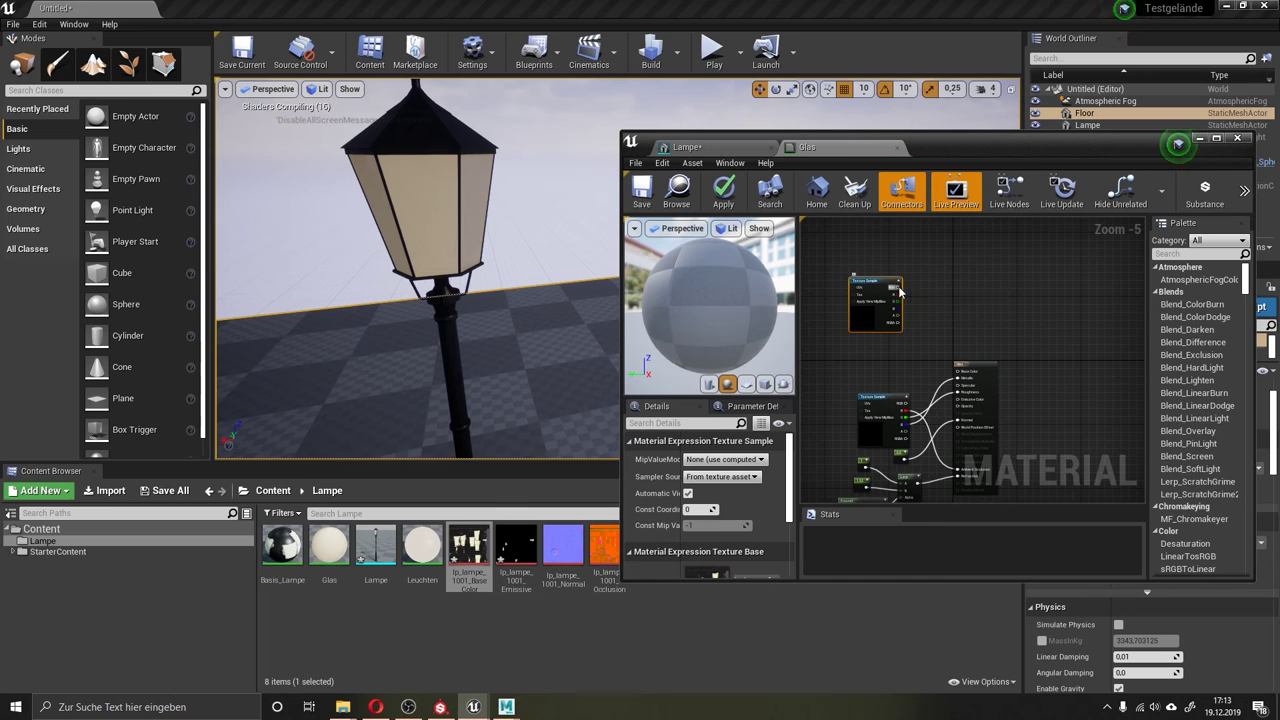
pyautogui.moveTo(898, 287); pyautogui.dragTo(960, 371)
pyautogui.moveTo(876, 283); pyautogui.dragTo(885, 305)
# Lower the Constant from 0.5 to 0.2 and save Glas.
pyautogui.click(898, 455)
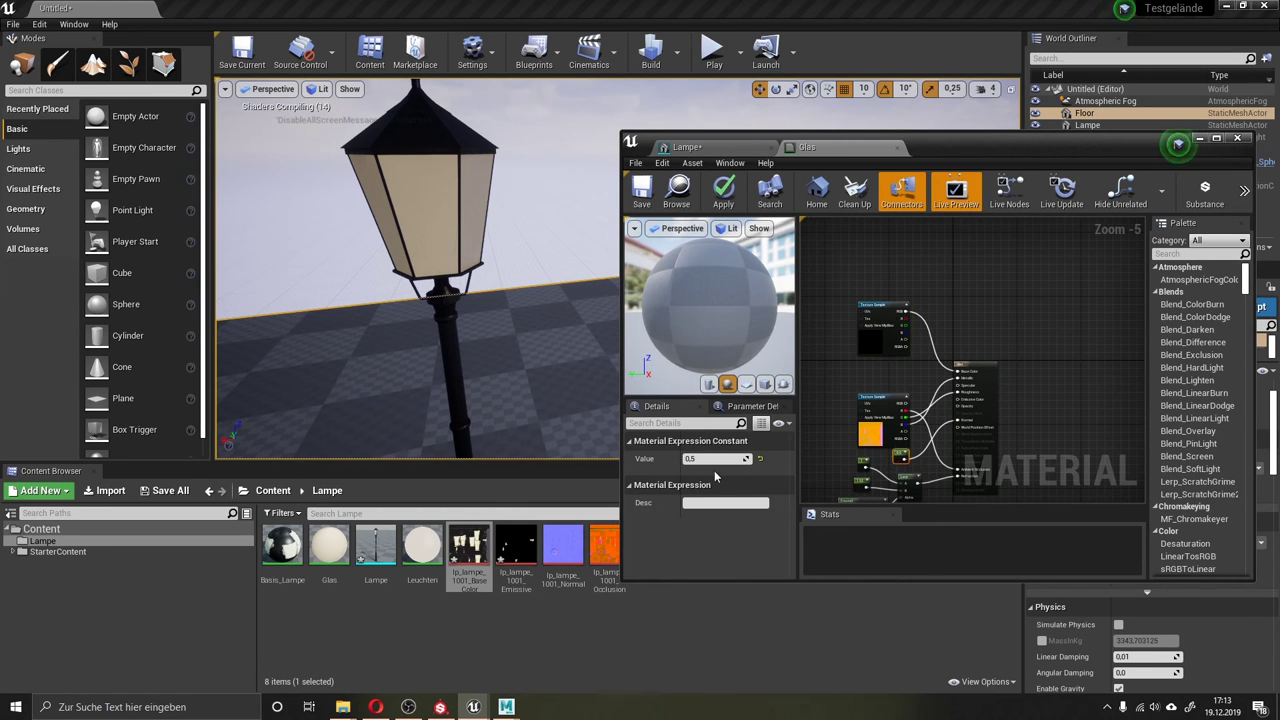
pyautogui.click(712, 458)
pyautogui.click(712, 458)
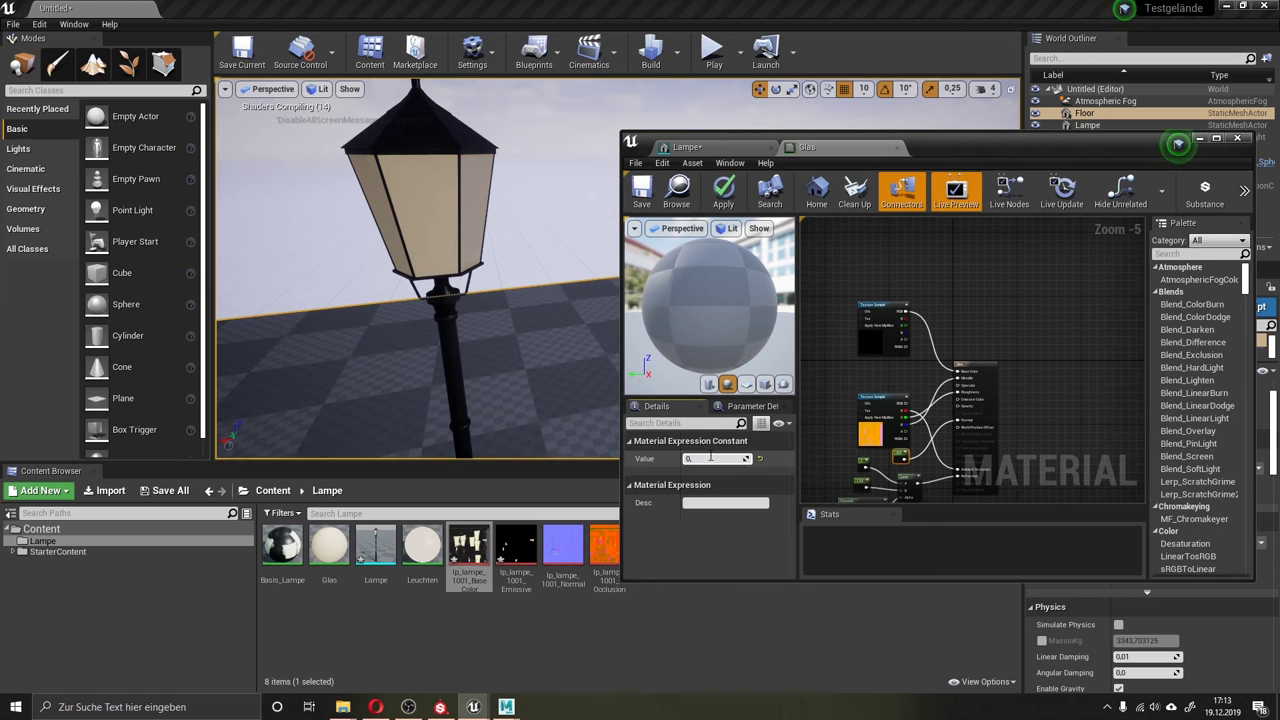
pyautogui.write('2')
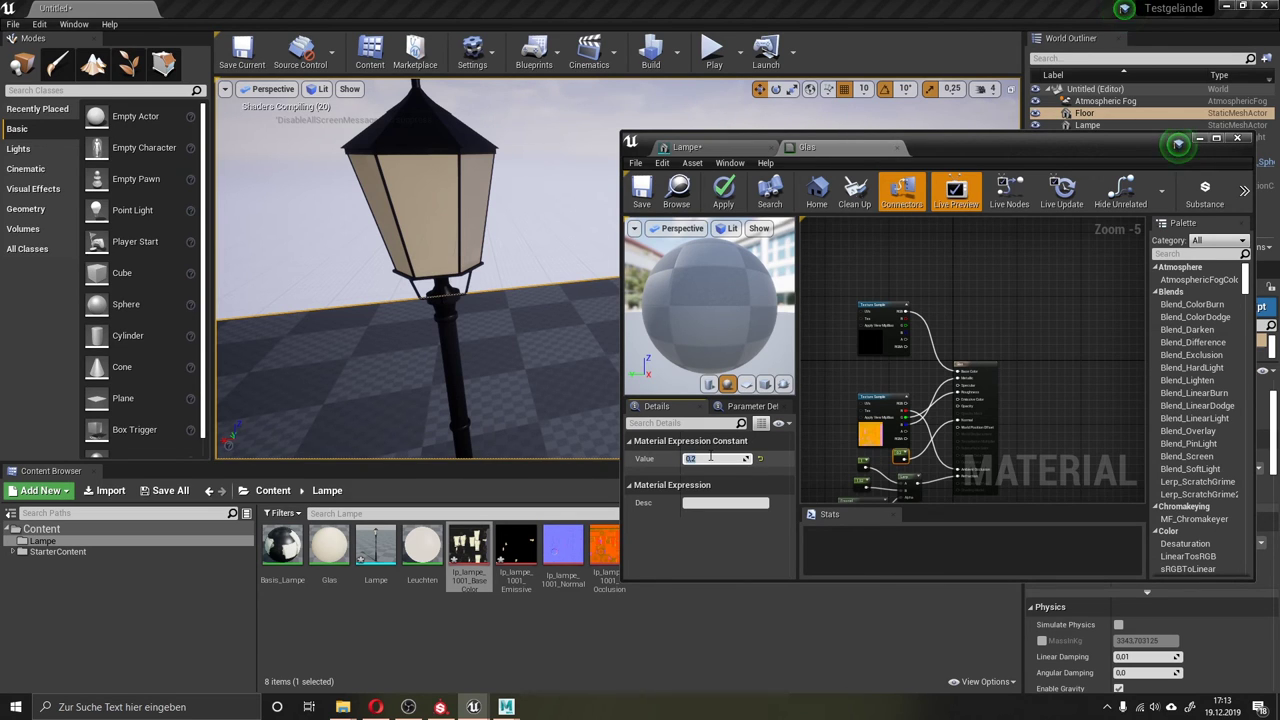
pyautogui.click(643, 190)
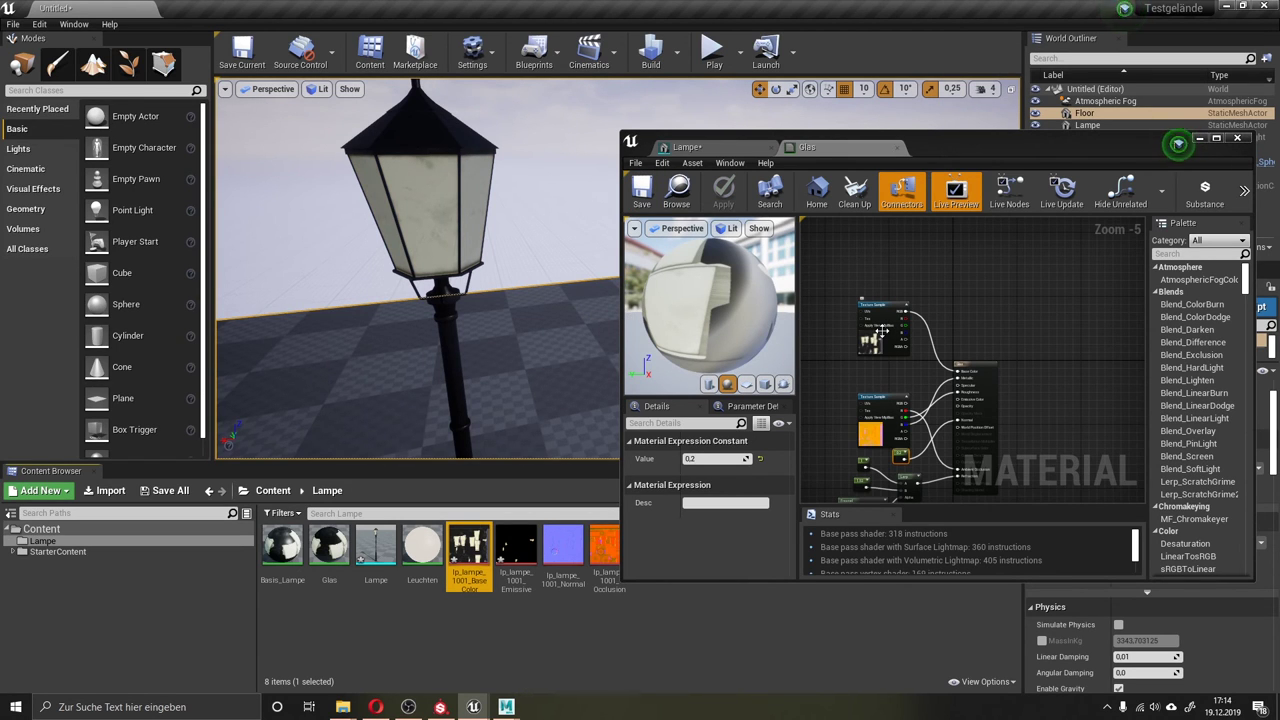
# Wire the 0.2 Constant output into an input on the Glas material's result node.
pyautogui.scroll(3, 969, 416)
pyautogui.scroll(1, 960, 420)
pyautogui.scroll(-1, 930, 425)
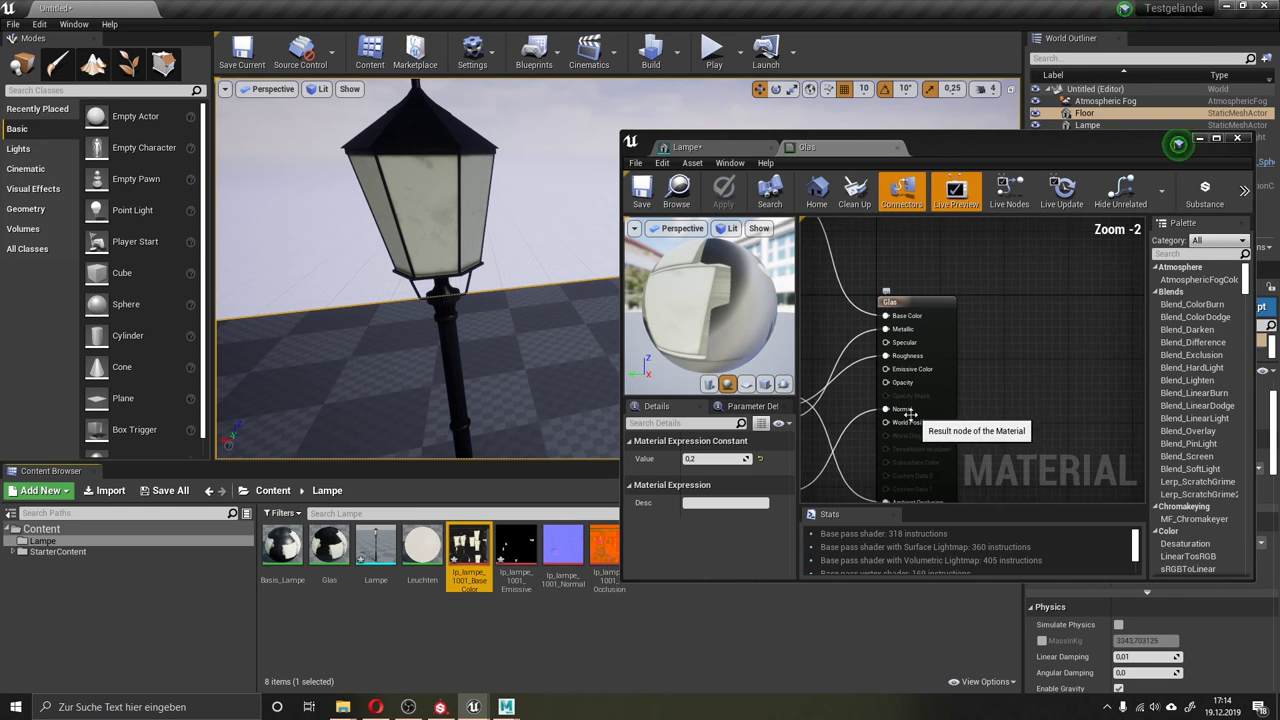
pyautogui.scroll(-3, 875, 430)
pyautogui.scroll(2, 848, 448)
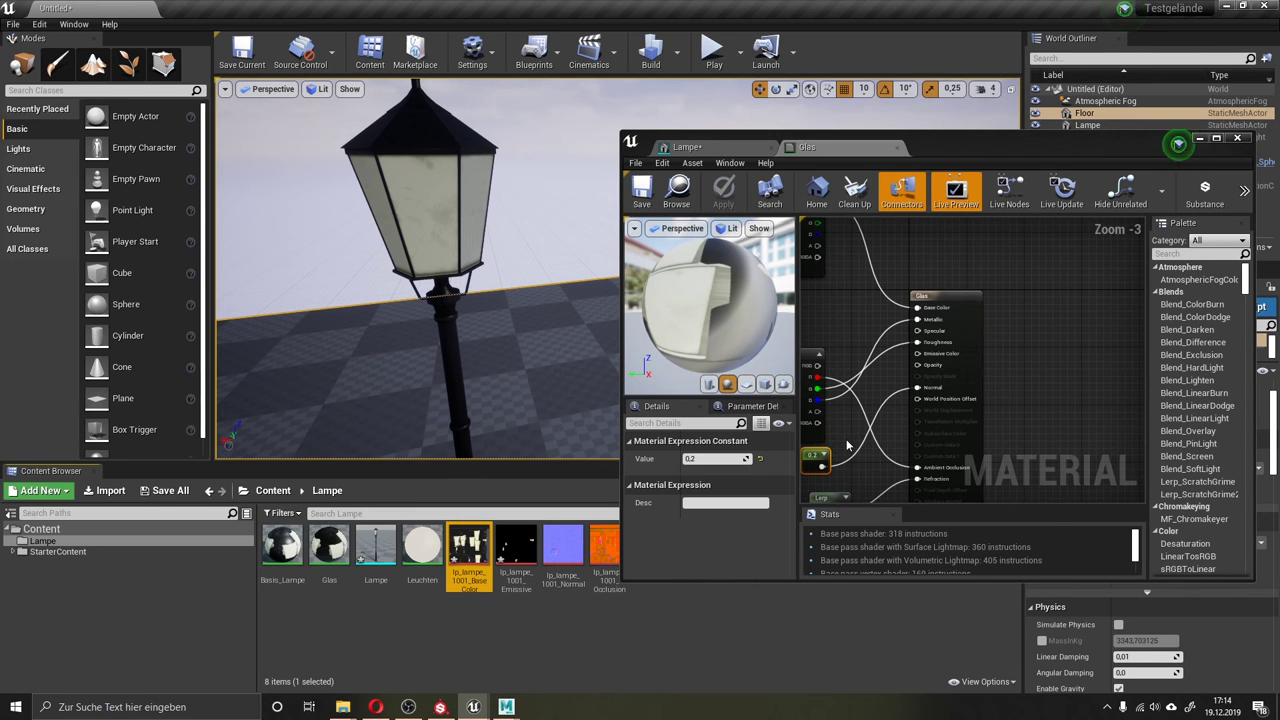
pyautogui.moveTo(821, 465); pyautogui.dragTo(905, 390)
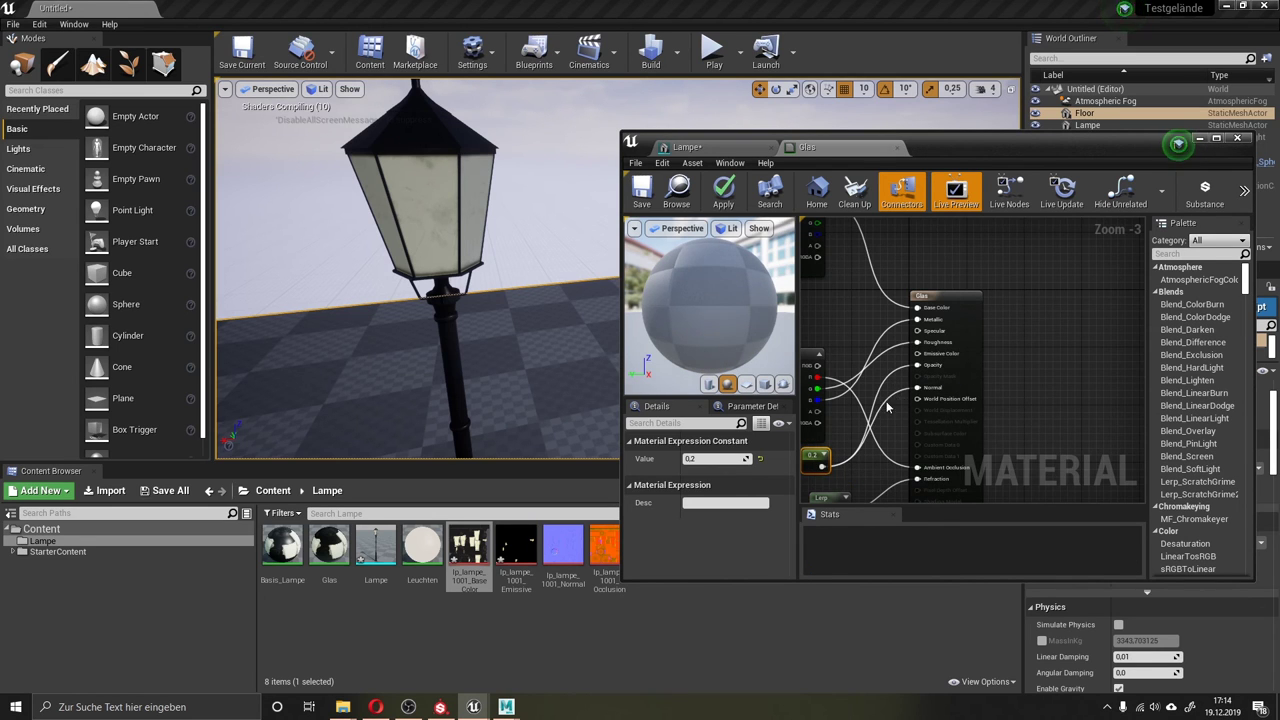
# Move the second Texture Sample node up to tidy the Glas material graph.
pyautogui.scroll(-1, 855, 423)
pyautogui.scroll(-3, 818, 398)
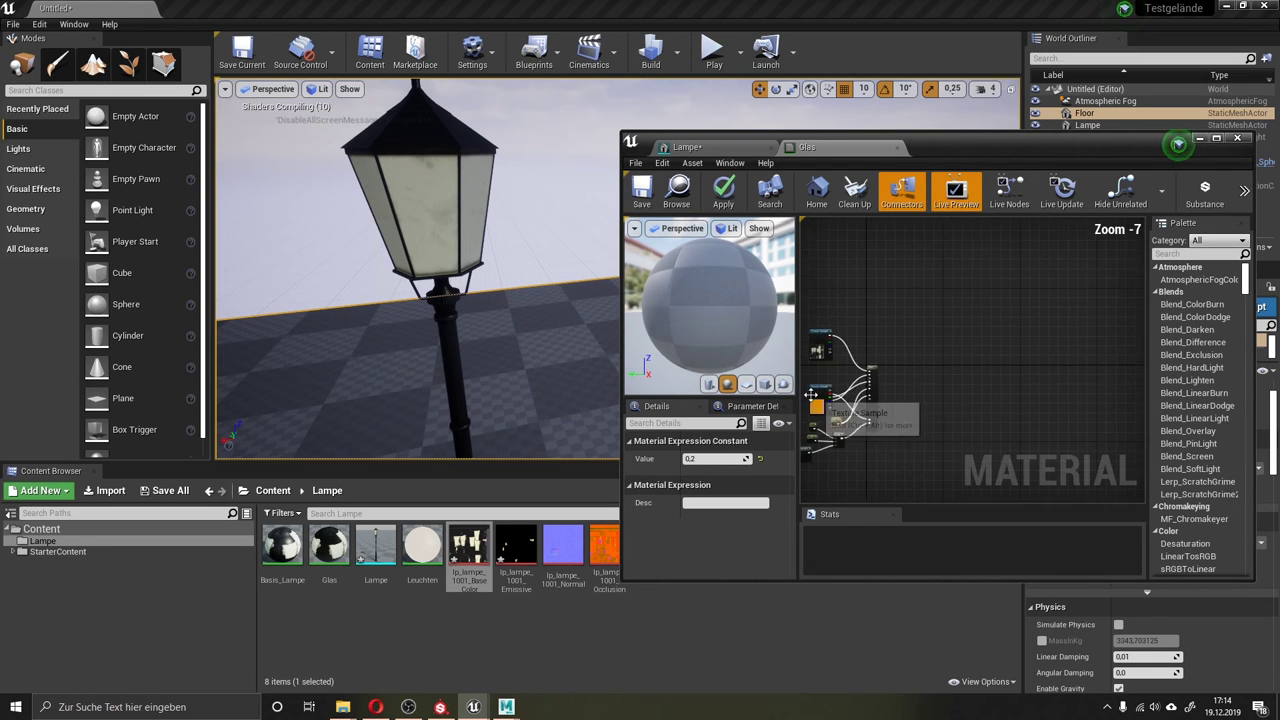
pyautogui.scroll(3, 818, 398)
pyautogui.moveTo(815, 397); pyautogui.dragTo(815, 371)
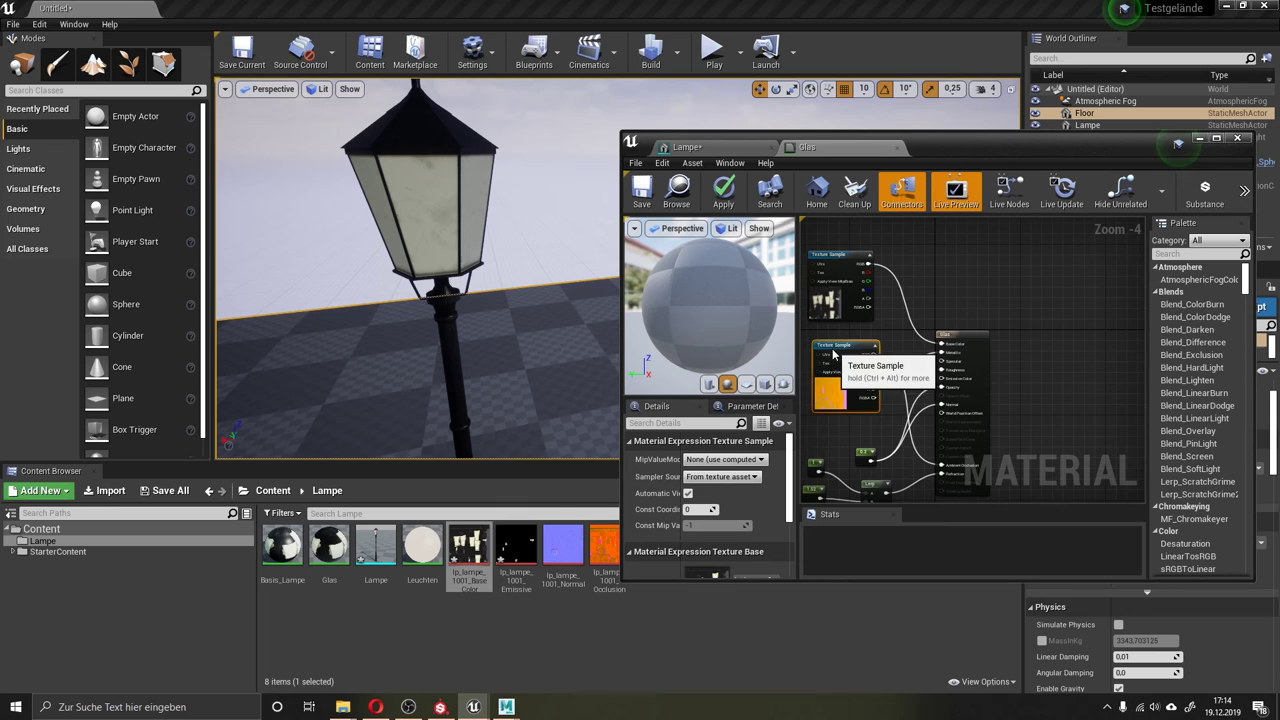
pyautogui.click(921, 418)
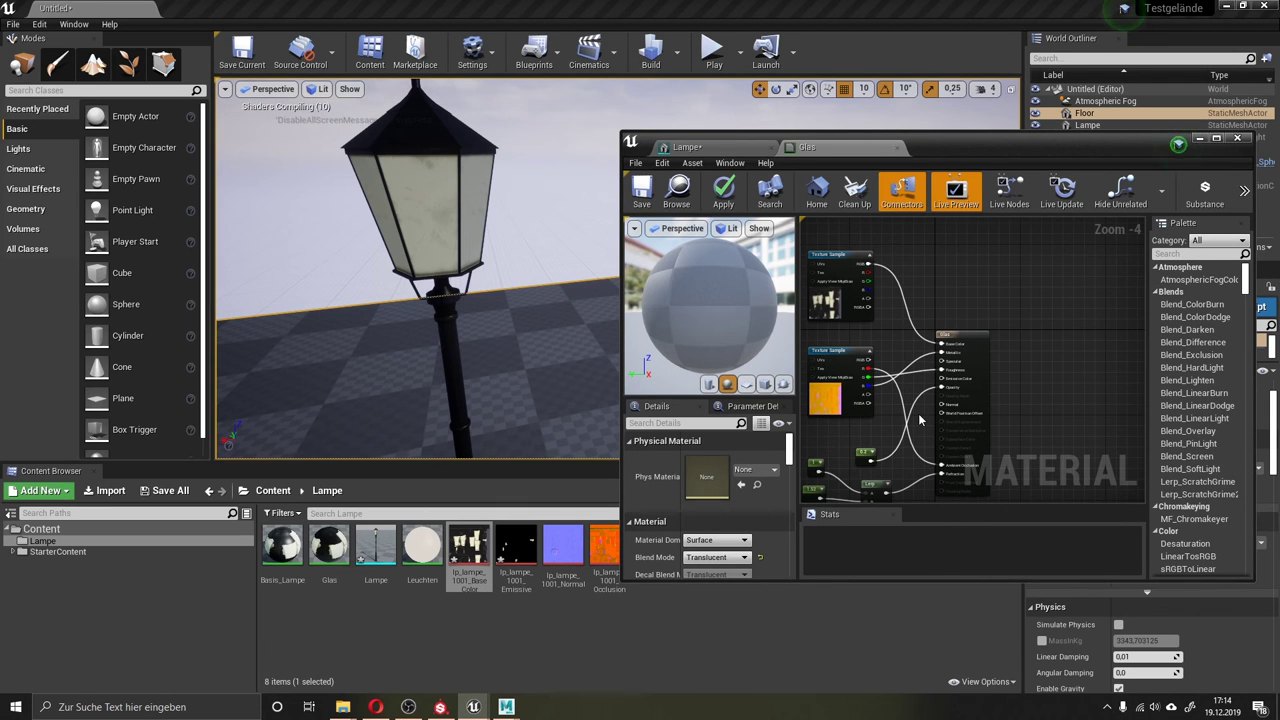
# Save the Glas material with the 0.2 constant connected.
pyautogui.scroll(3, 928, 408)
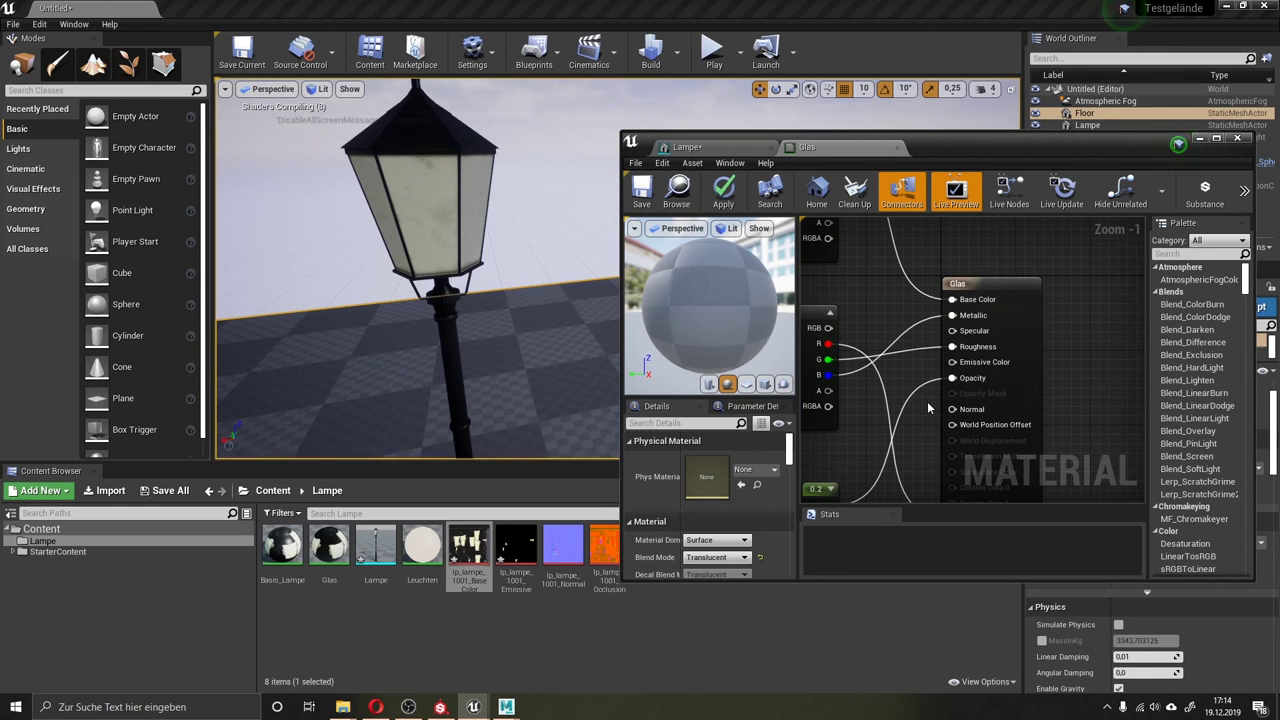
pyautogui.scroll(-1, 928, 408)
pyautogui.scroll(-1, 928, 408)
pyautogui.click(836, 450)
pyautogui.click(641, 190)
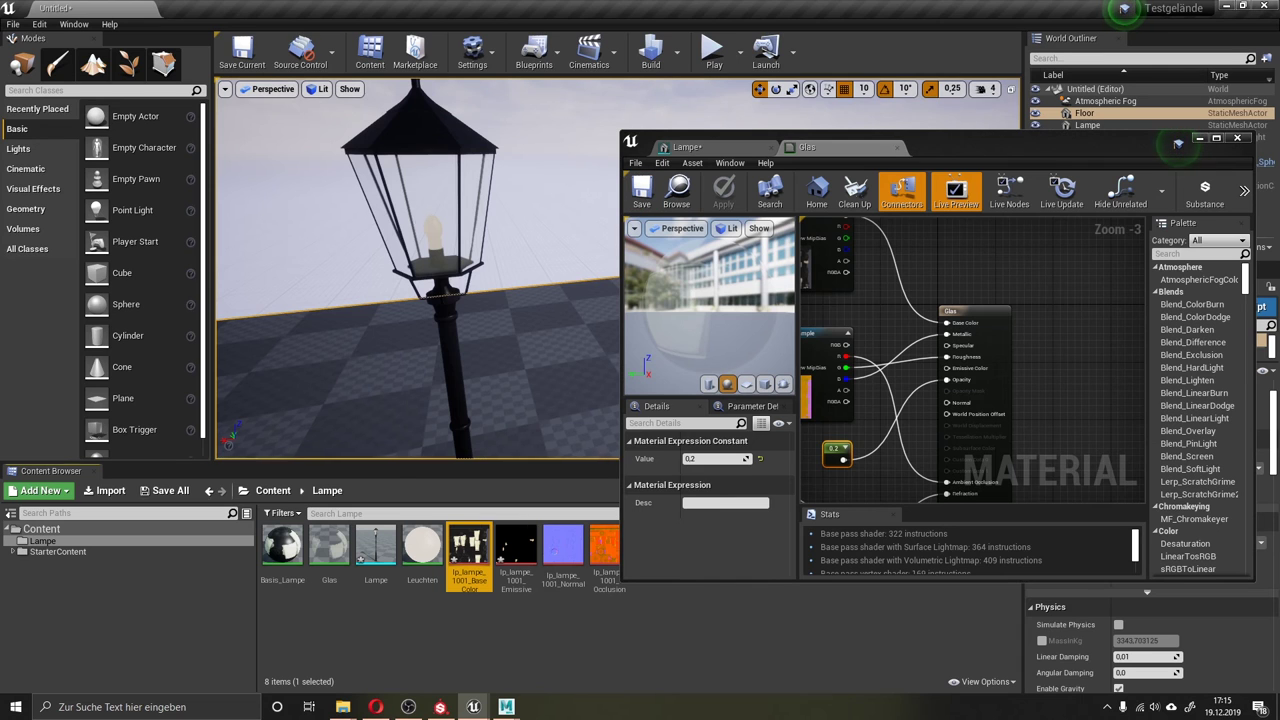
# Move and orbit the level camera around the lamp head to inspect the clear glass panes.
pyautogui.moveTo(412, 212); pyautogui.dragTo(470, 152)
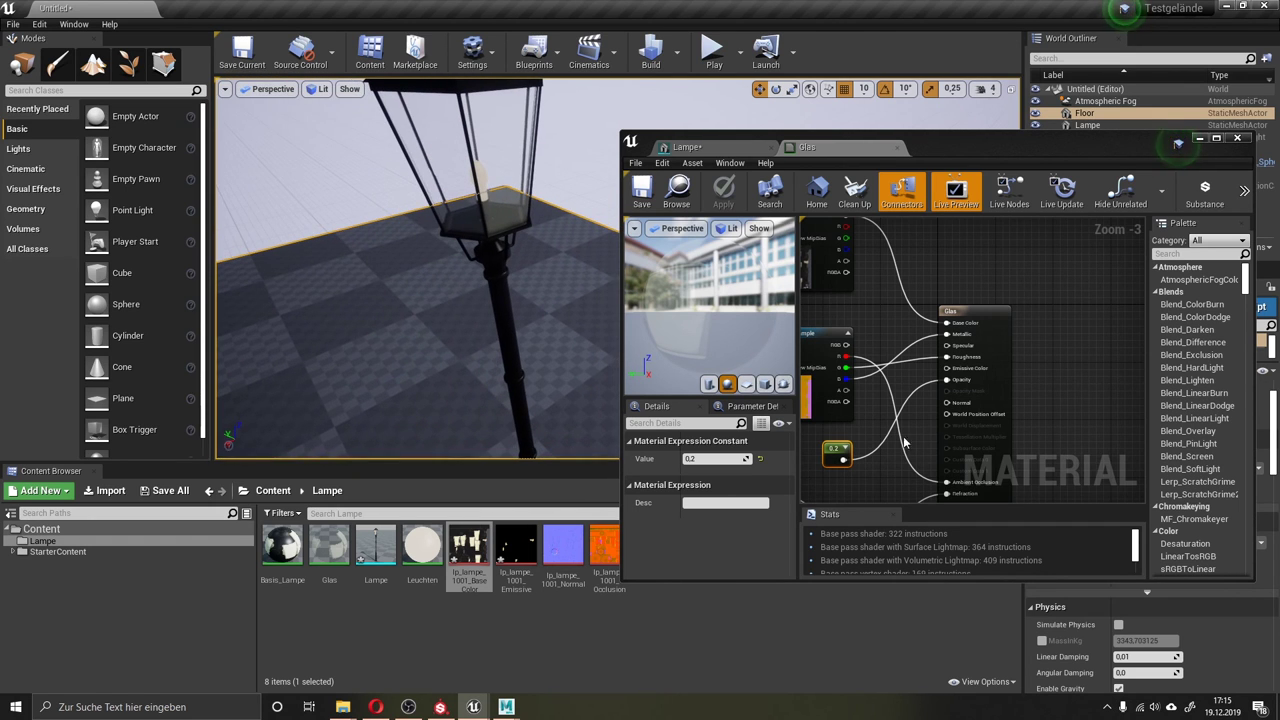
pyautogui.scroll(-1, 910, 460)
pyautogui.scroll(1, 910, 460)
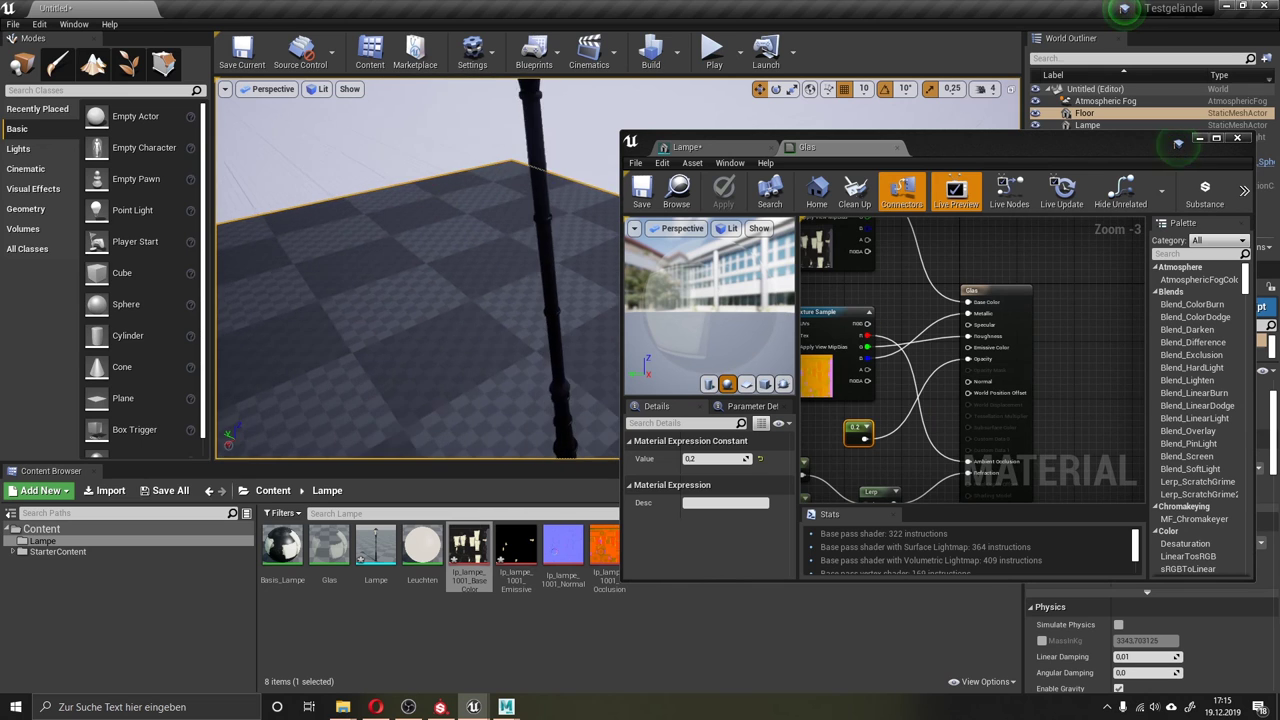
pyautogui.moveTo(506, 292); pyautogui.dragTo(510, 290)
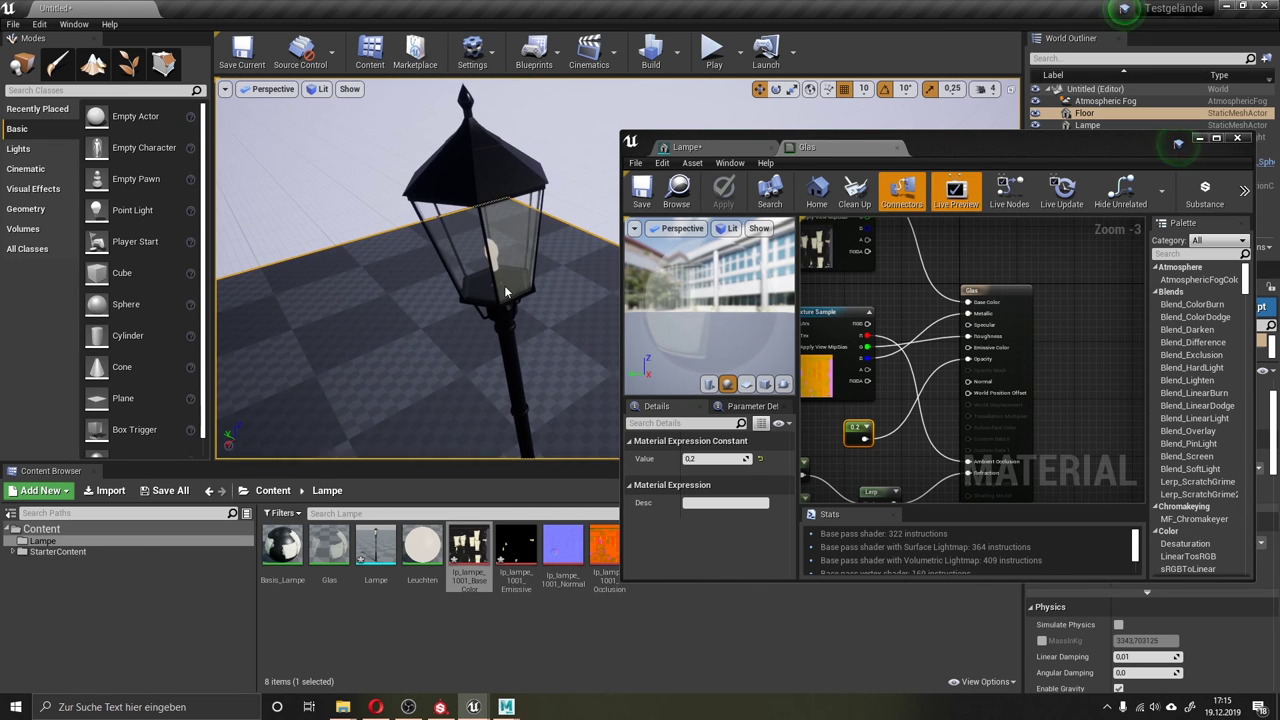
# Move the texture node aside, set the Glas constant to 0.4, and save the material.
pyautogui.click(856, 428)
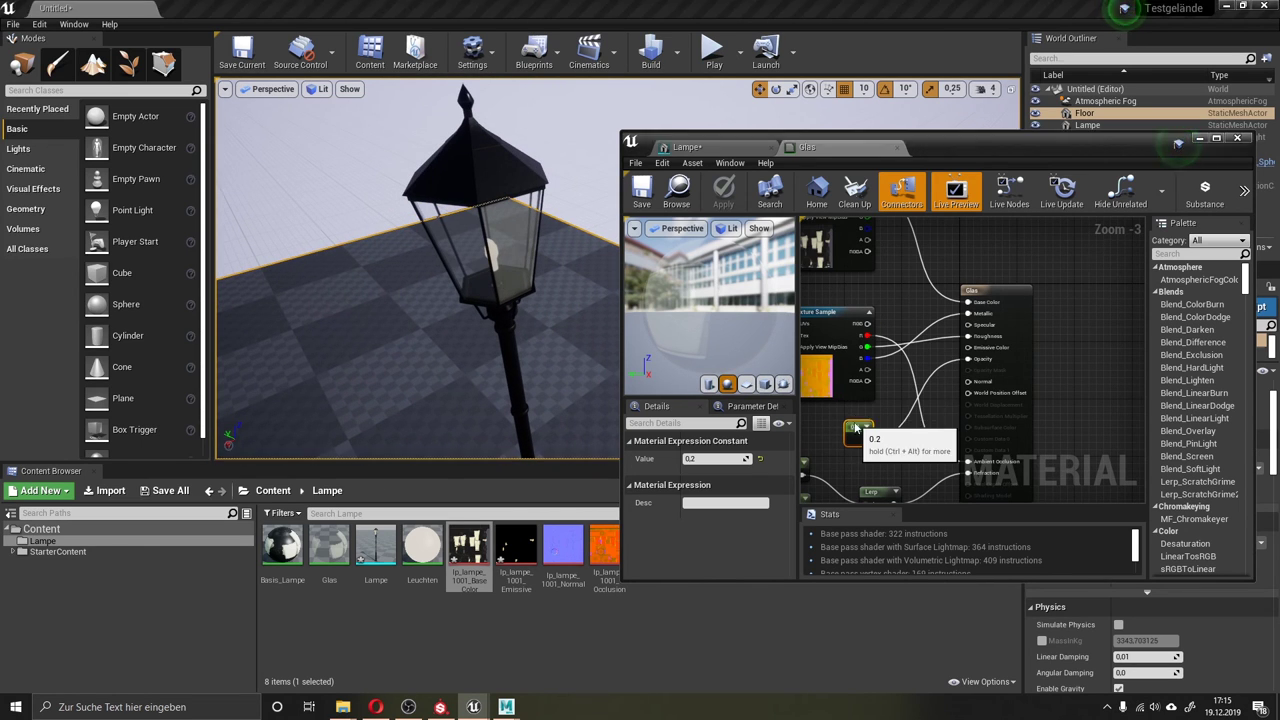
pyautogui.moveTo(840, 312); pyautogui.dragTo(817, 305)
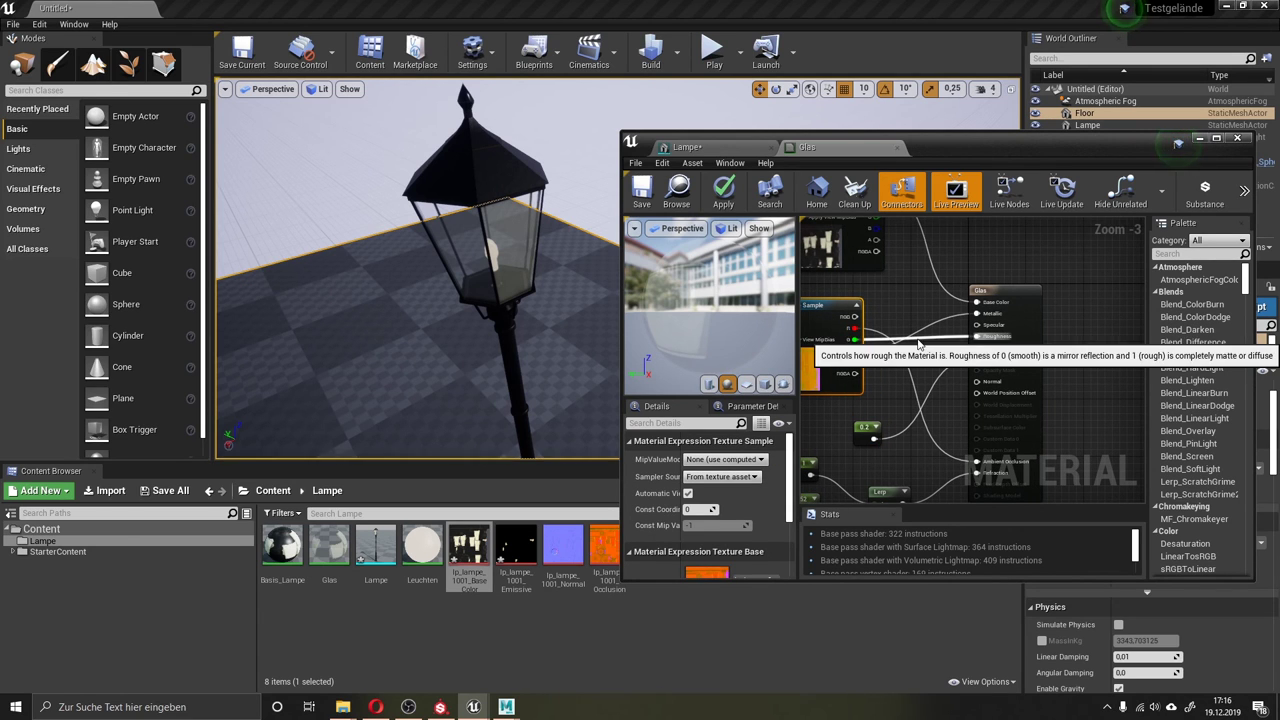
pyautogui.click(870, 429)
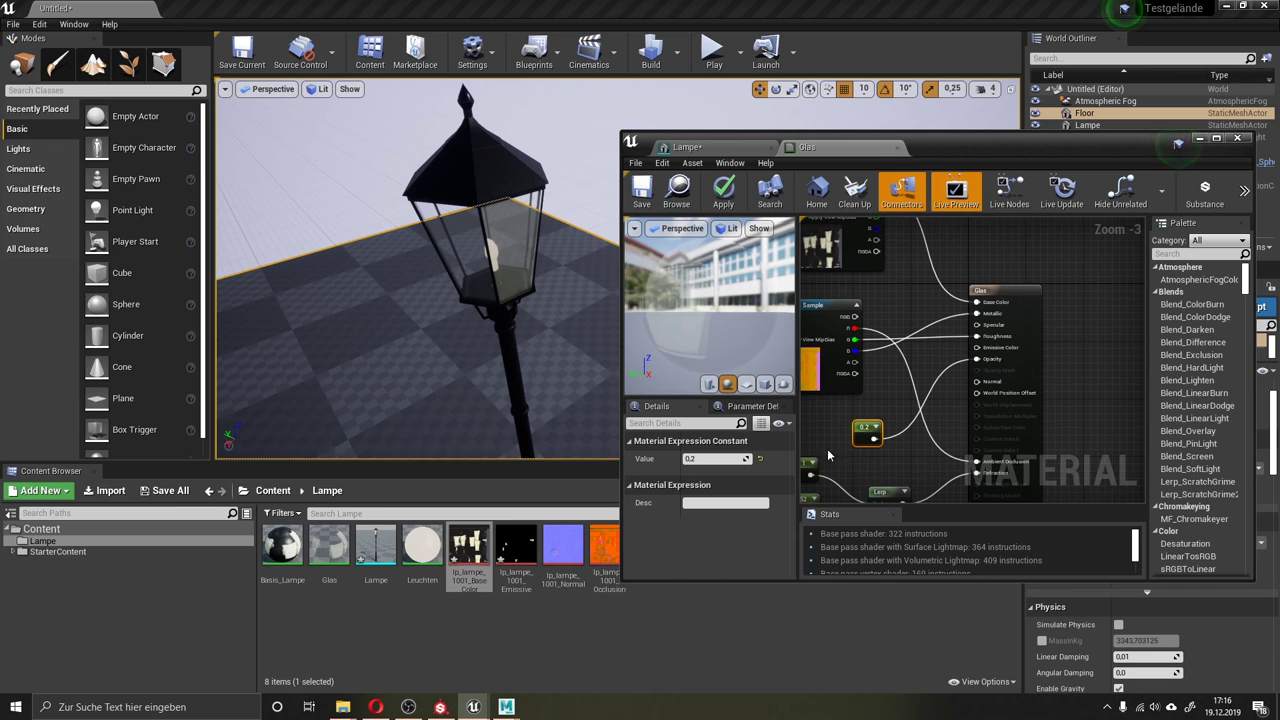
pyautogui.click(717, 459)
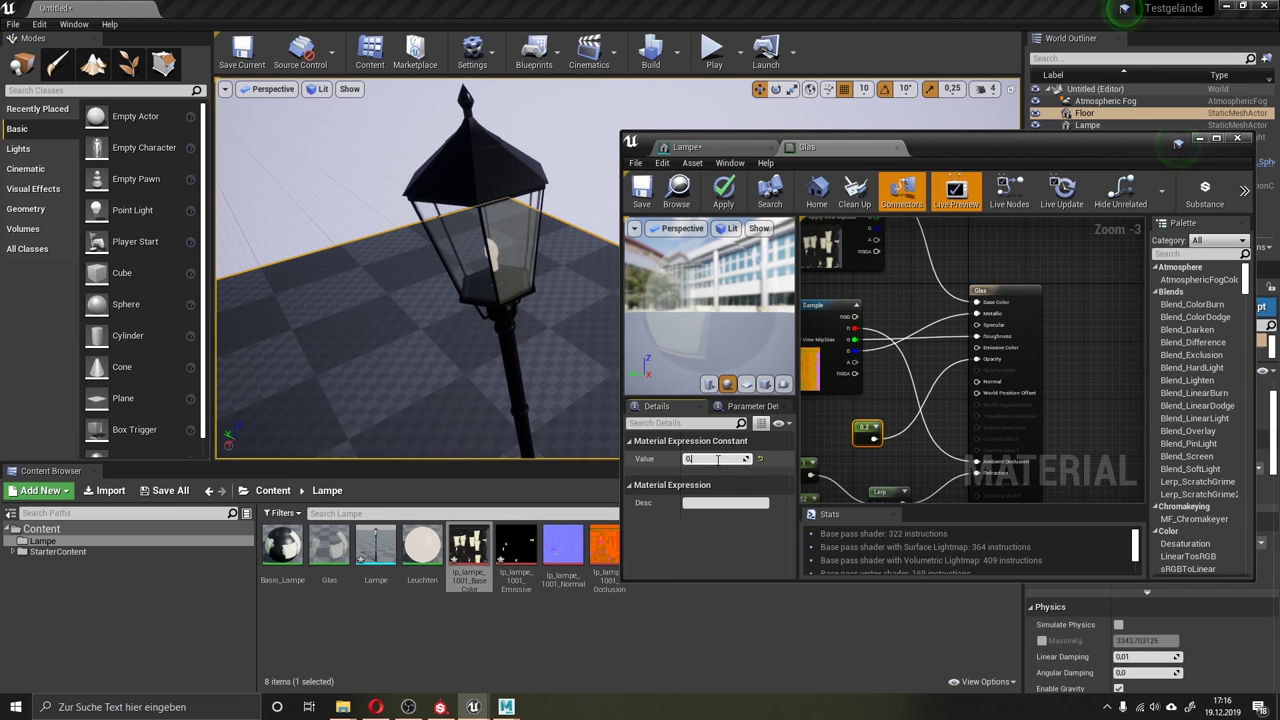
pyautogui.write('.4')
pyautogui.press('Return')
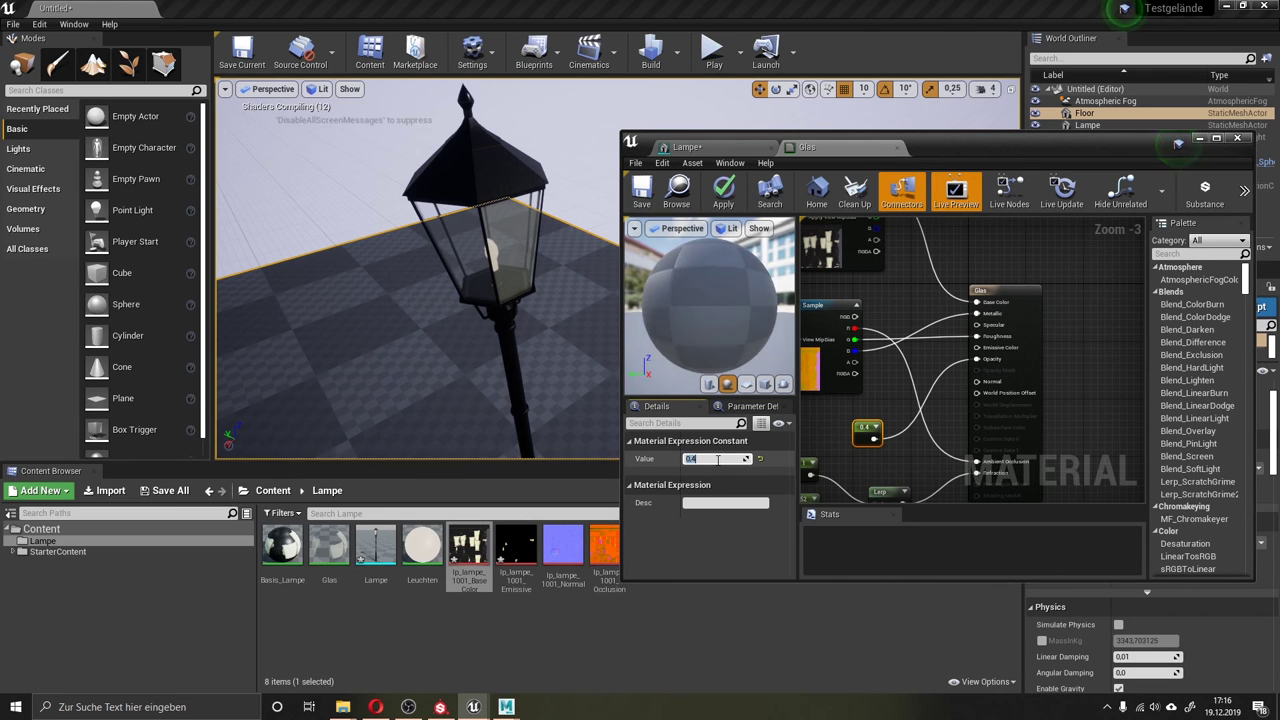
pyautogui.click(642, 203)
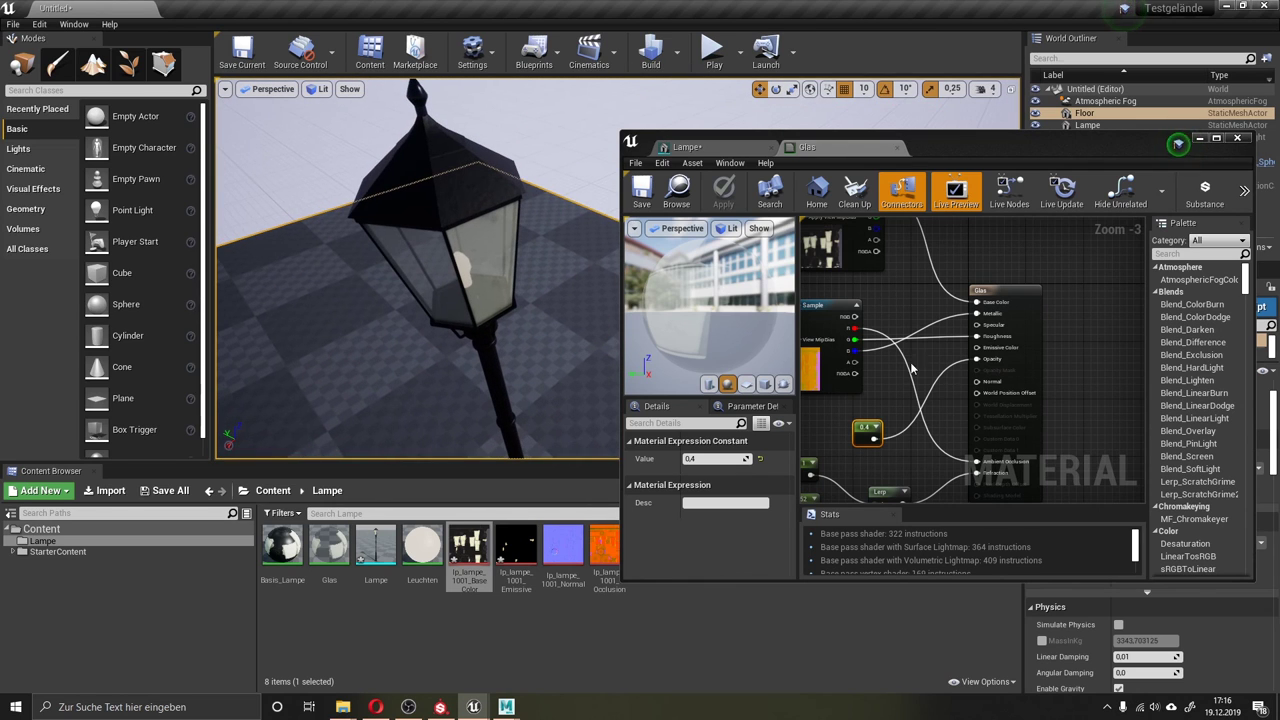
# Raise the Glas constant to 0.6 and view the lamp head in the level.
pyautogui.click(718, 457)
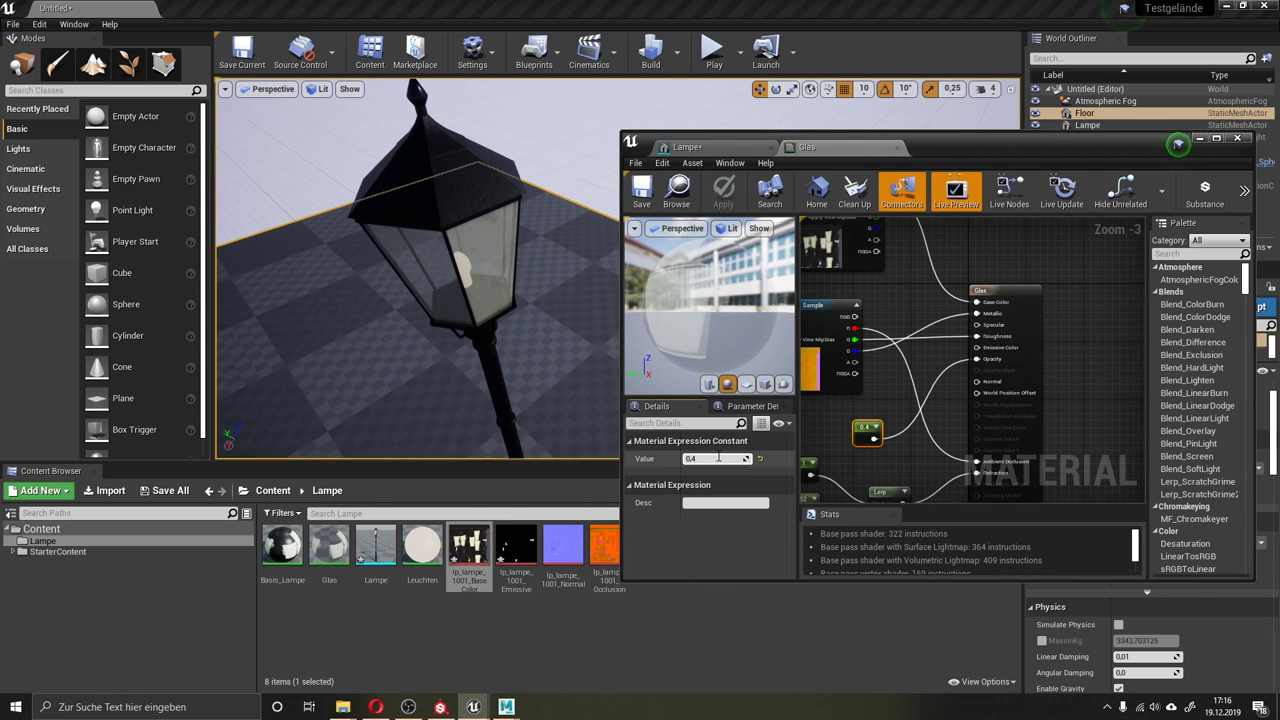
pyautogui.write('0')
pyautogui.press('Return')
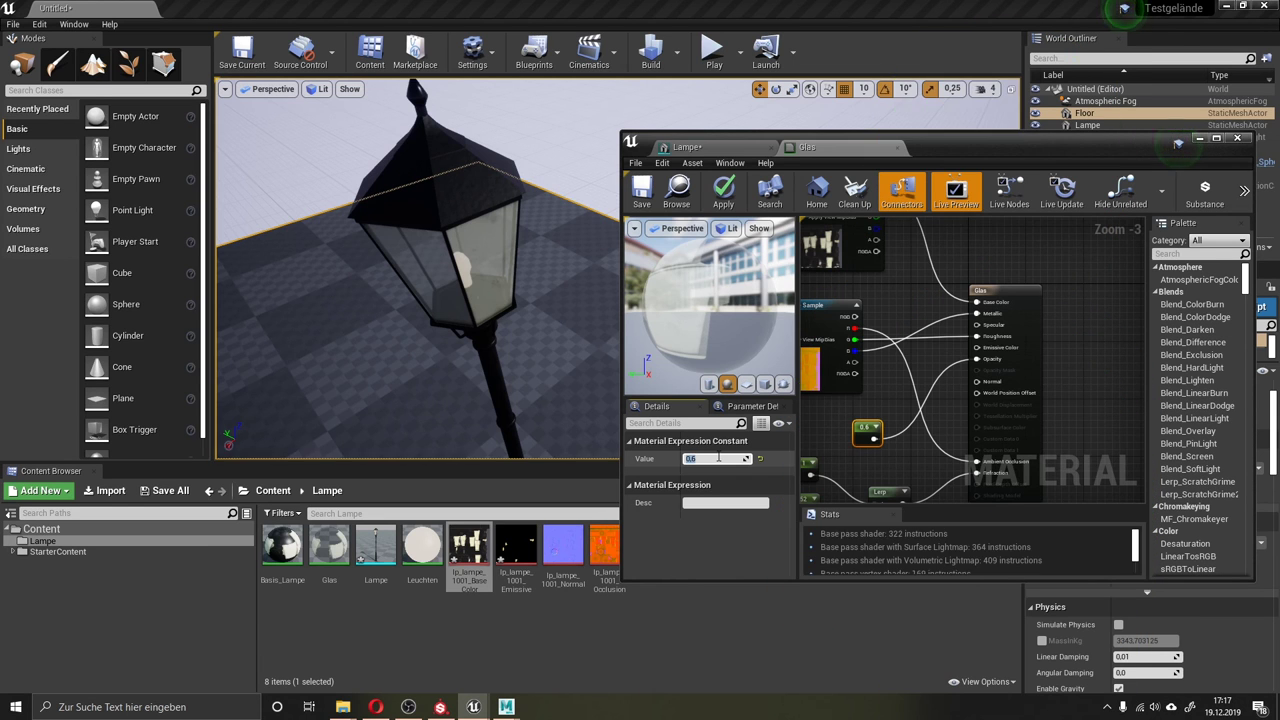
pyautogui.moveTo(401, 374); pyautogui.dragTo(422, 398, button='right')
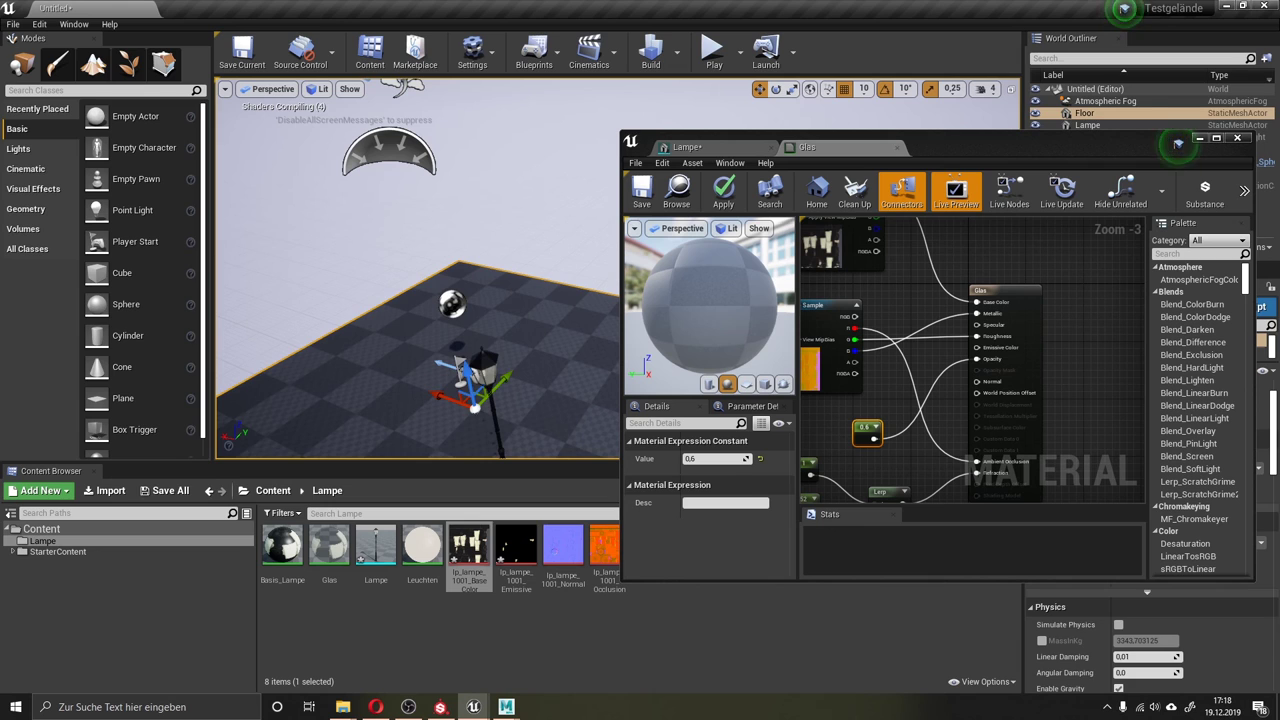
# Save the Lampe static mesh in its mesh editor.
pyautogui.click(487, 369)
pyautogui.moveTo(487, 369); pyautogui.dragTo(487, 369, button='right')
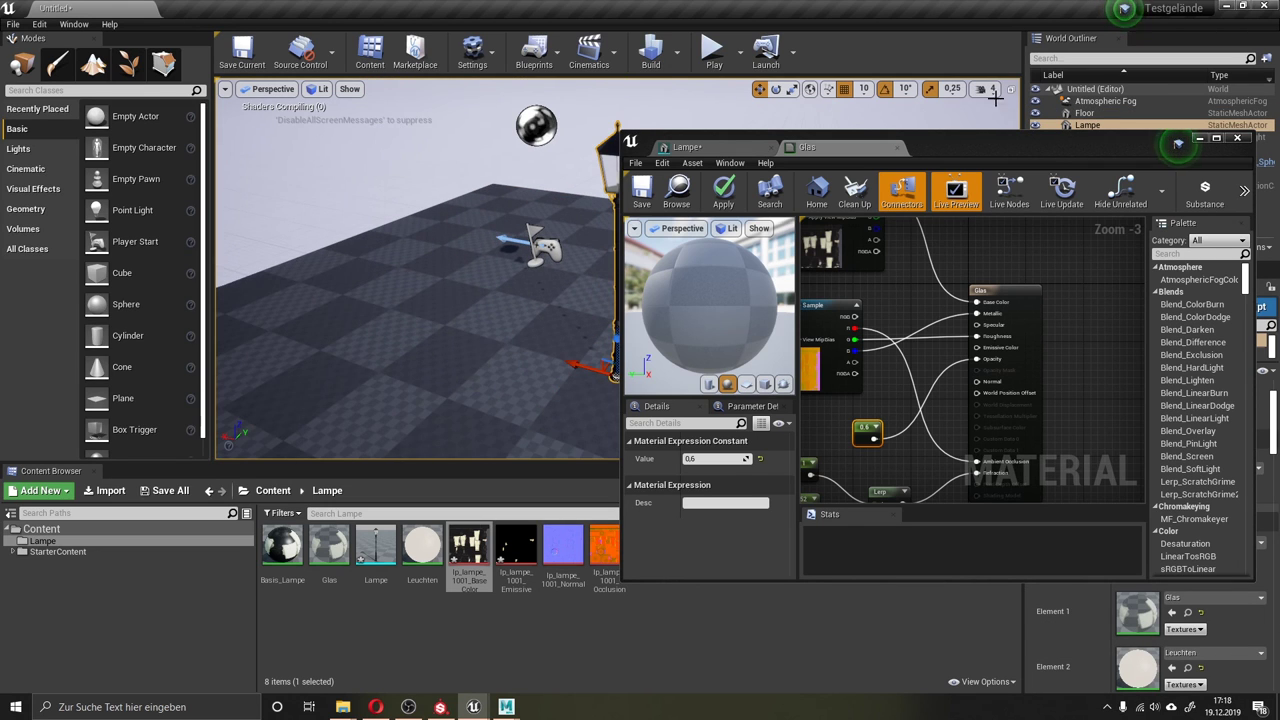
pyautogui.click(718, 150)
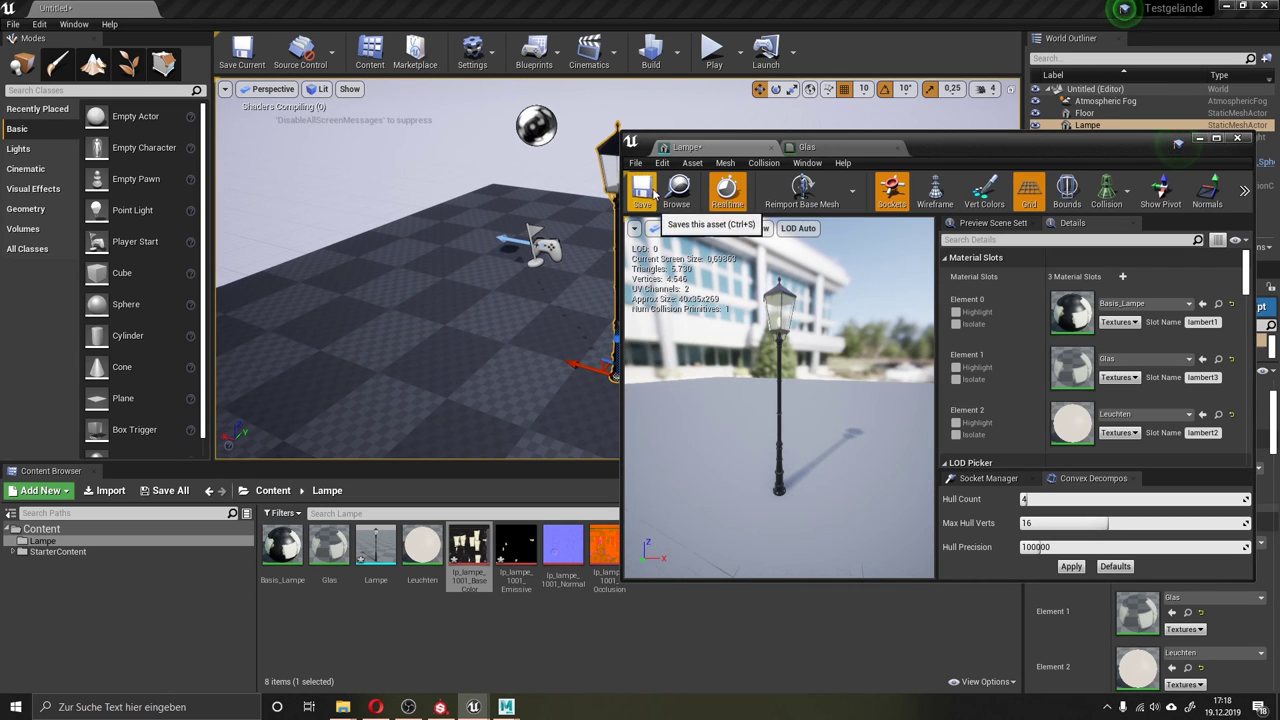
pyautogui.click(653, 196)
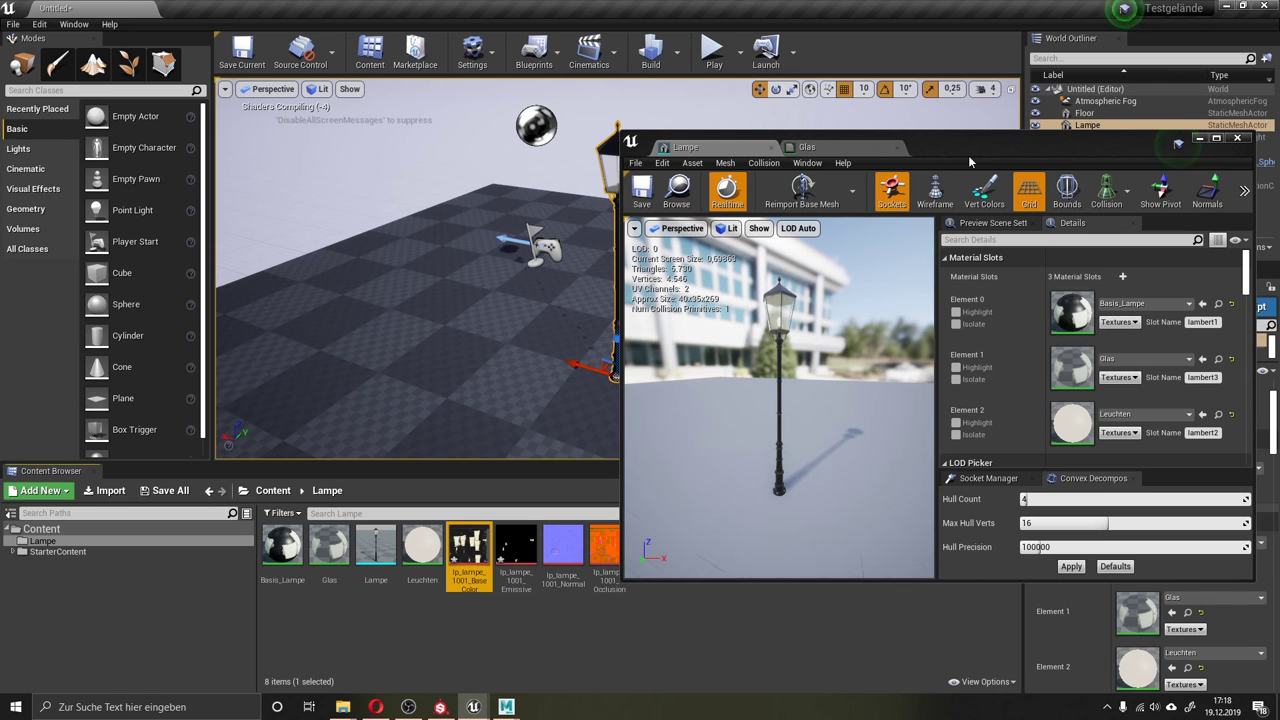
# Place a second Lampe street lamp in the level and apply the Leuchten material to it.
pyautogui.moveTo(622, 298); pyautogui.dragTo(708, 298)
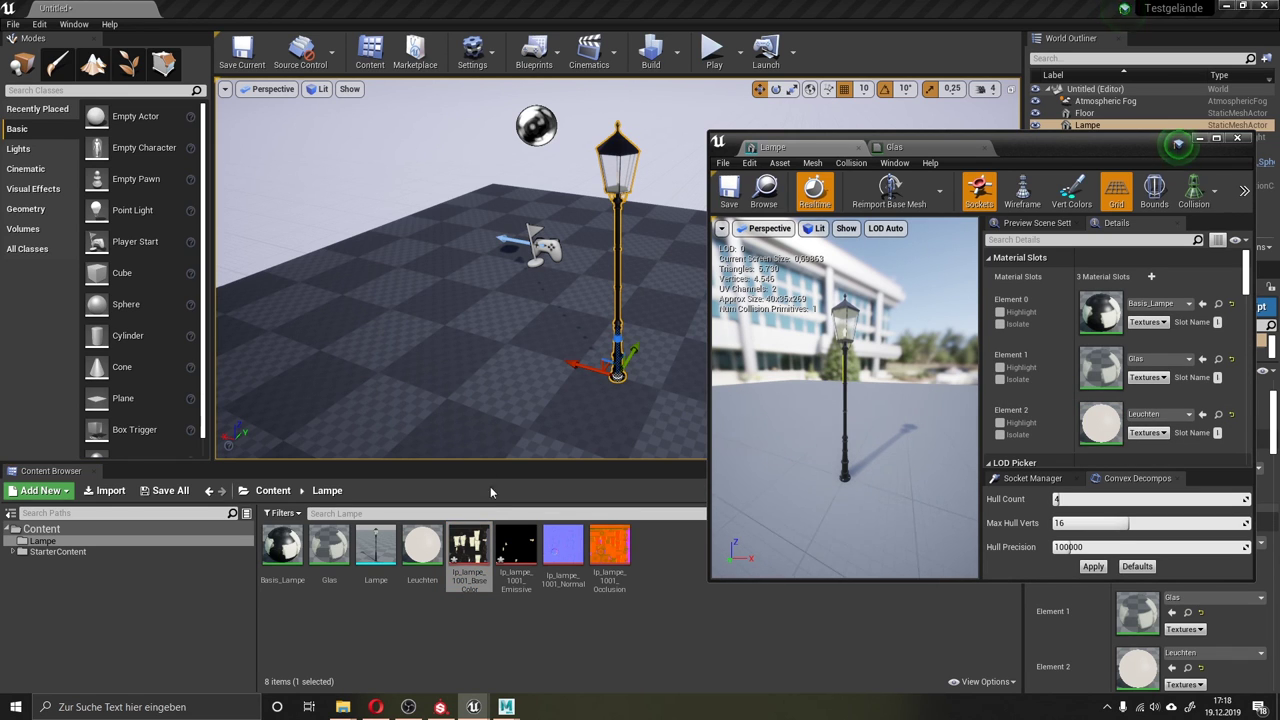
pyautogui.moveTo(376, 548); pyautogui.dragTo(453, 390)
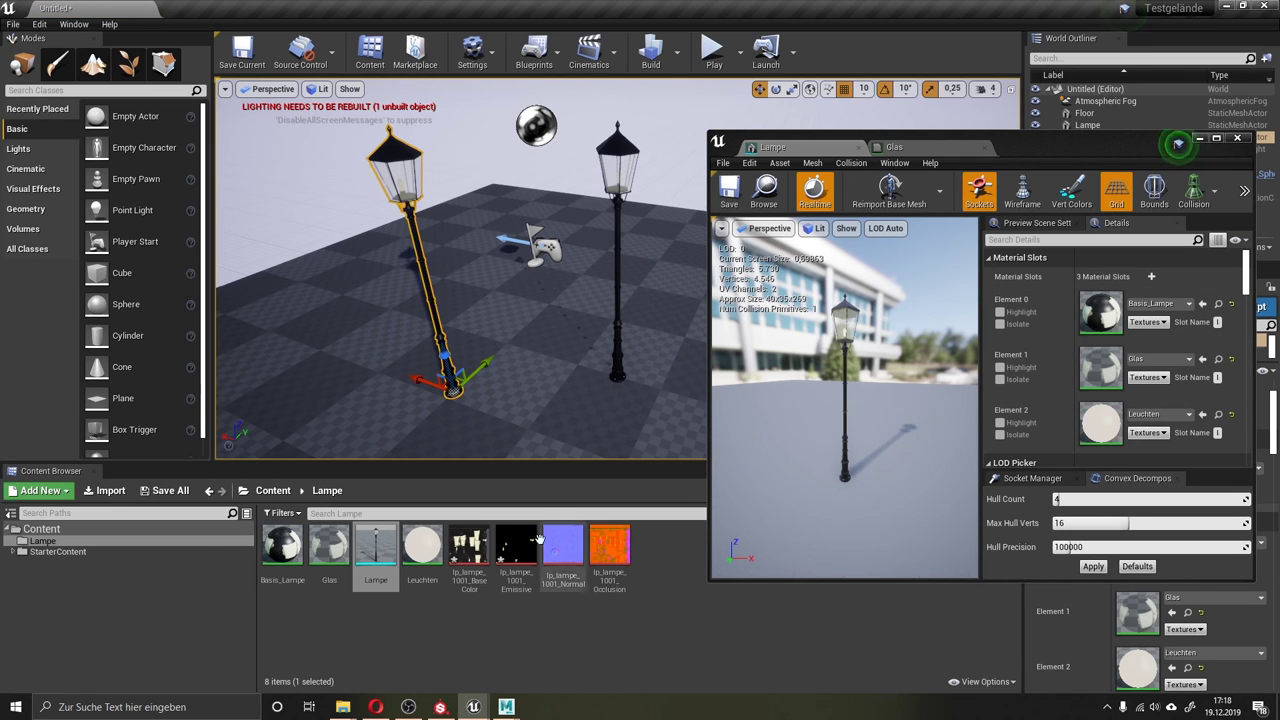
pyautogui.moveTo(424, 553)
pyautogui.mouseDown()
pyautogui.moveTo(441, 305)
pyautogui.moveTo(424, 291)
pyautogui.mouseUp()
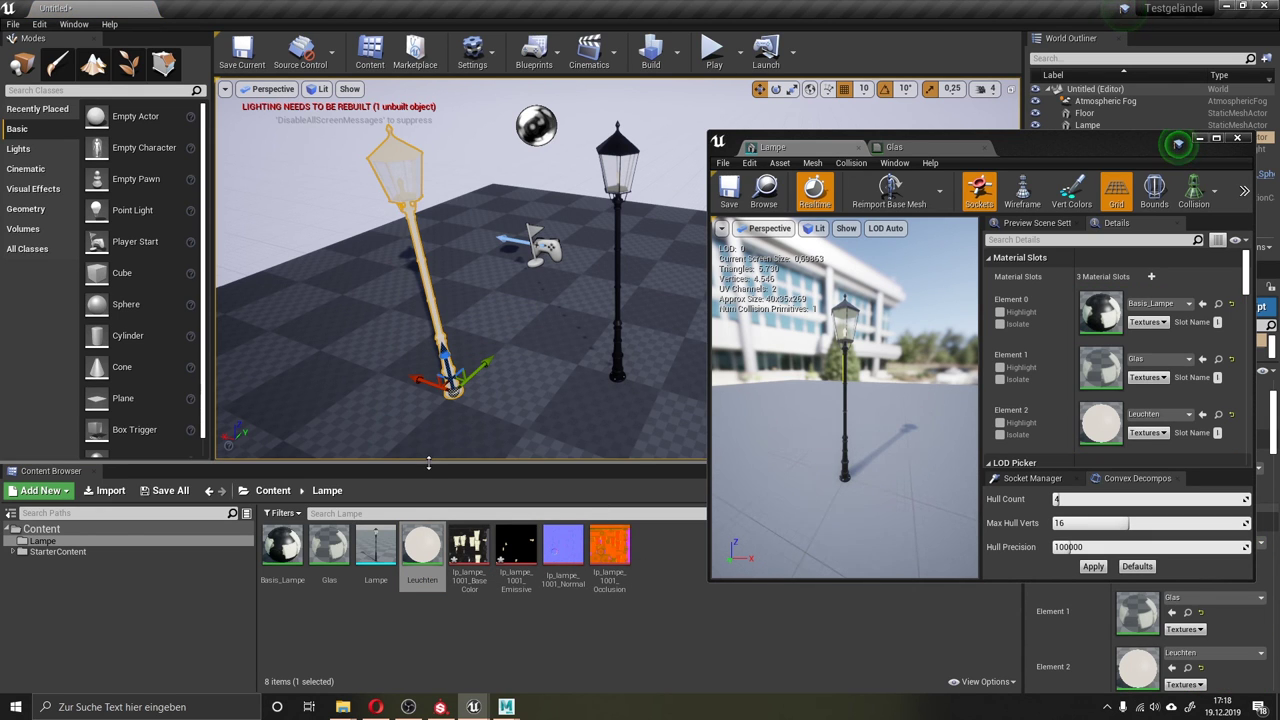